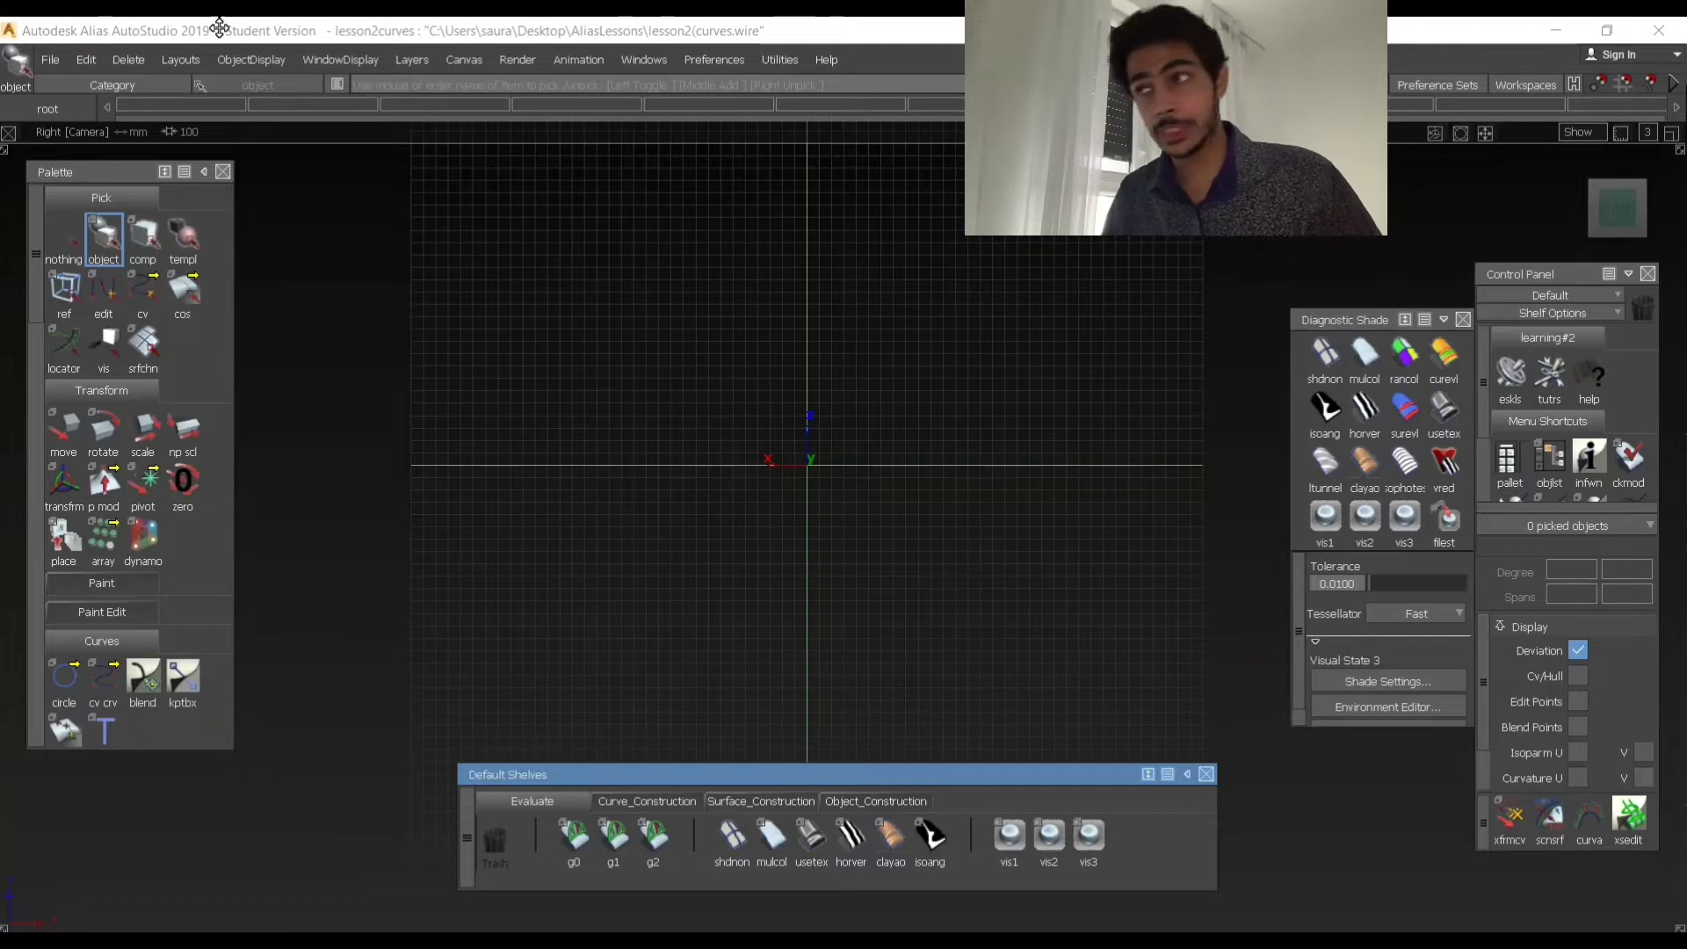
- Open the lesson2curves file, deleting all existing objects, shaders, views and actions
left_click(49, 59)
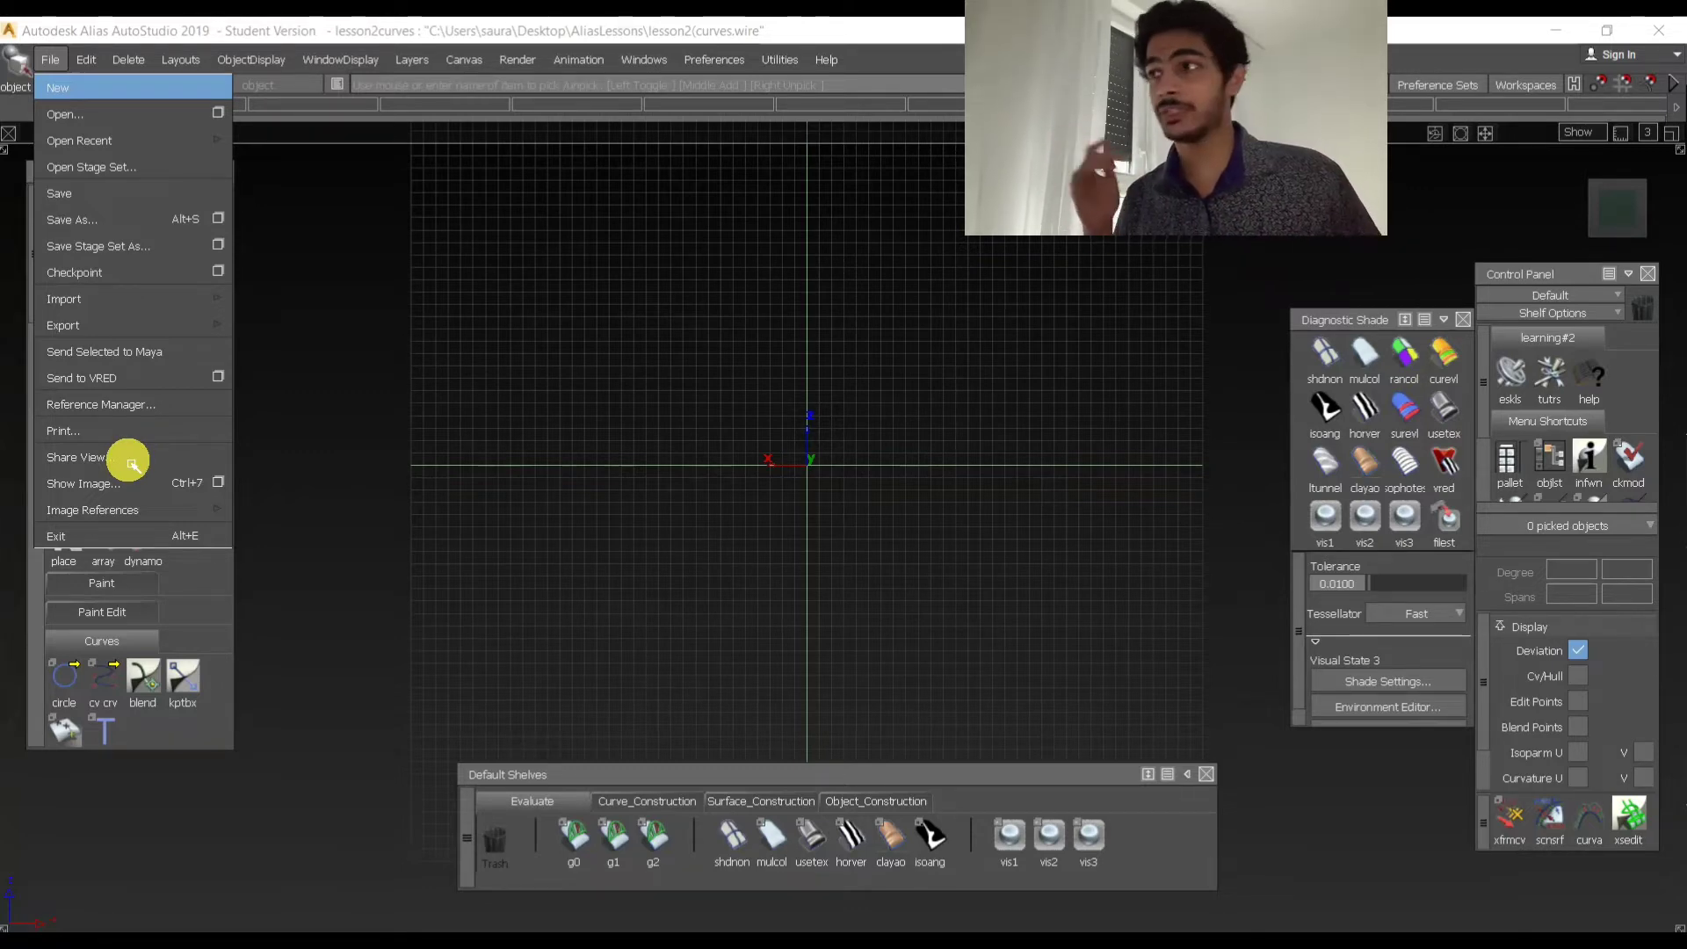
left_click(647, 421)
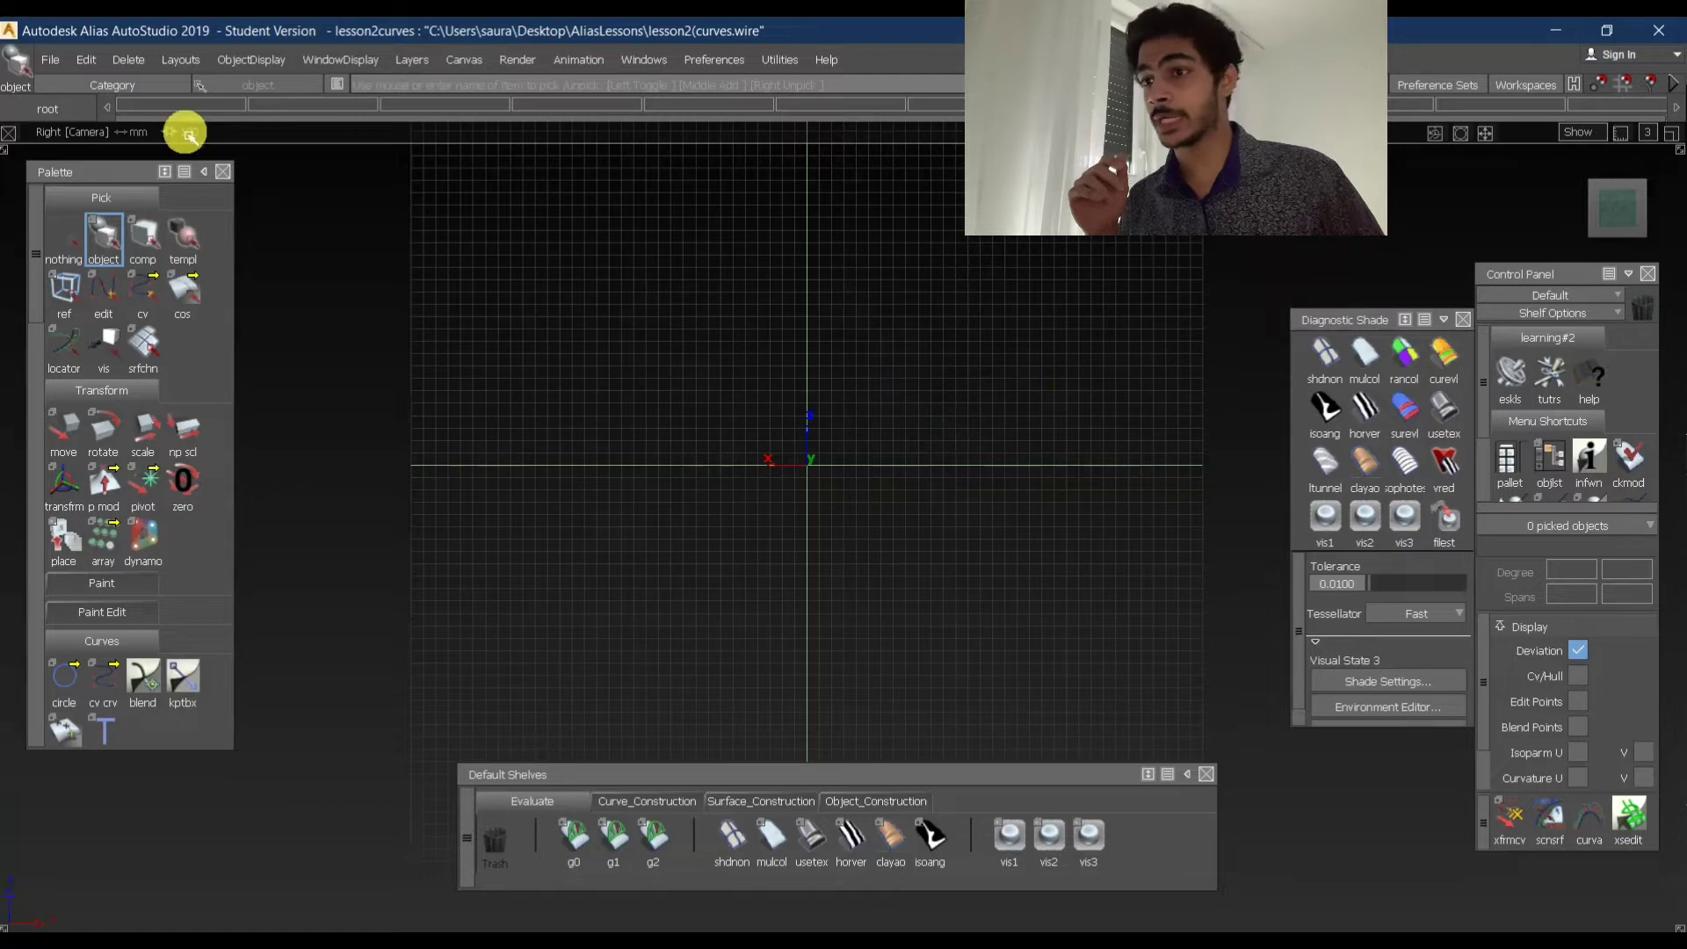
left_click(50, 61)
left_click_drag(54, 76, 325, 411)
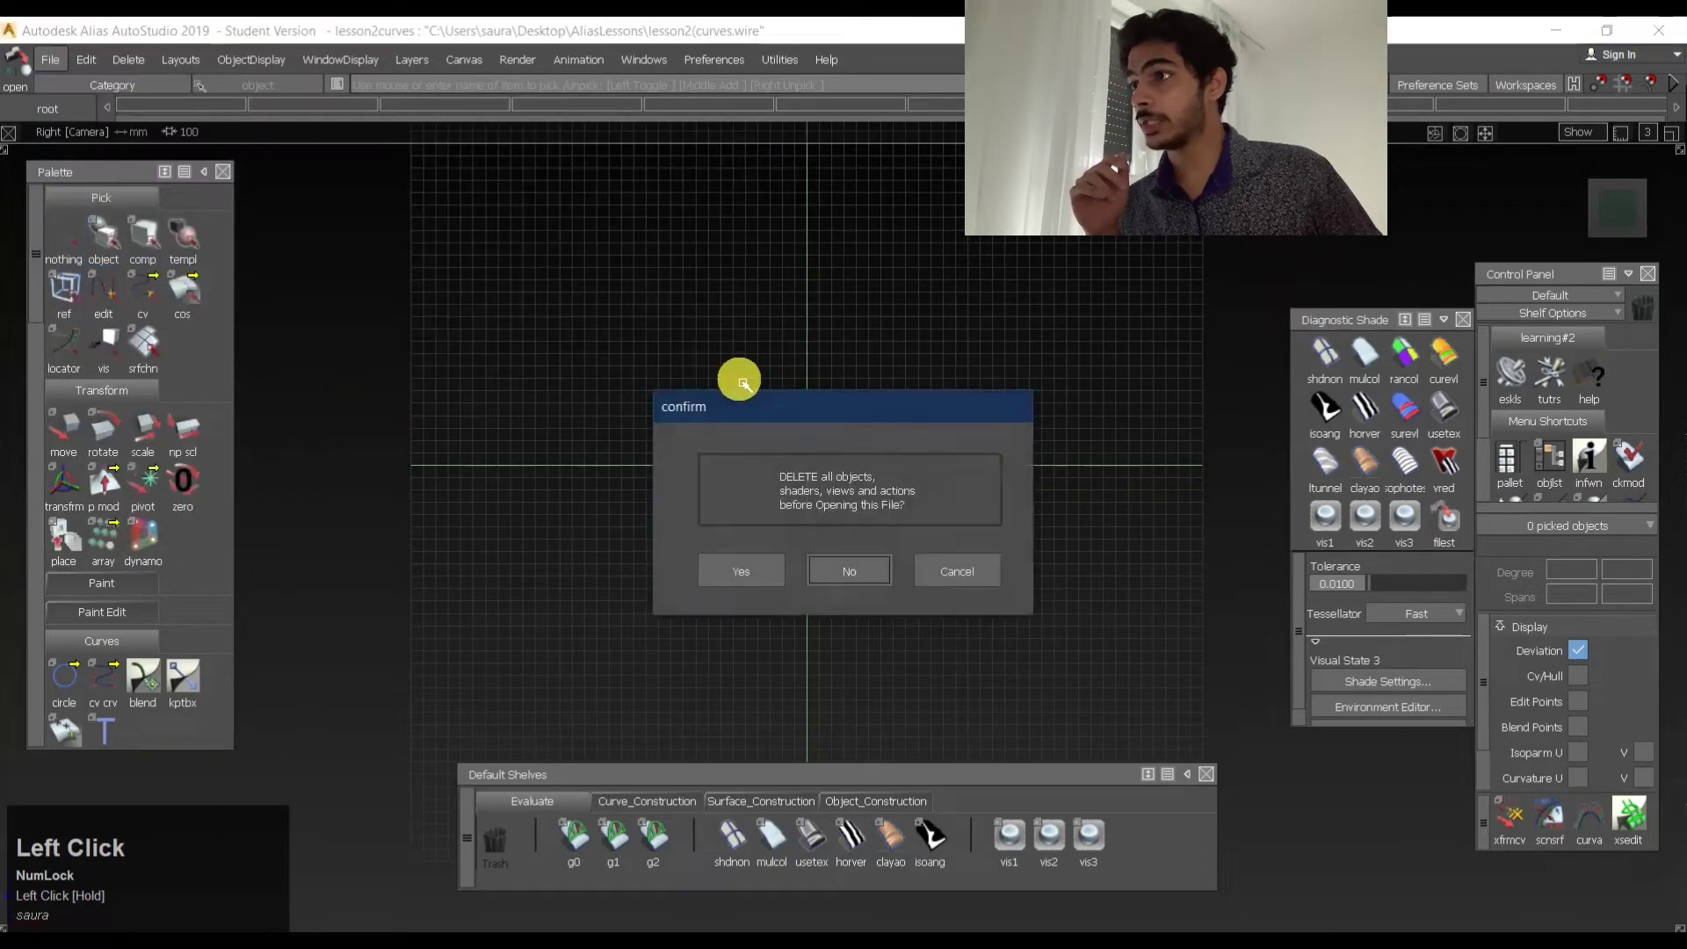
left_click(758, 579)
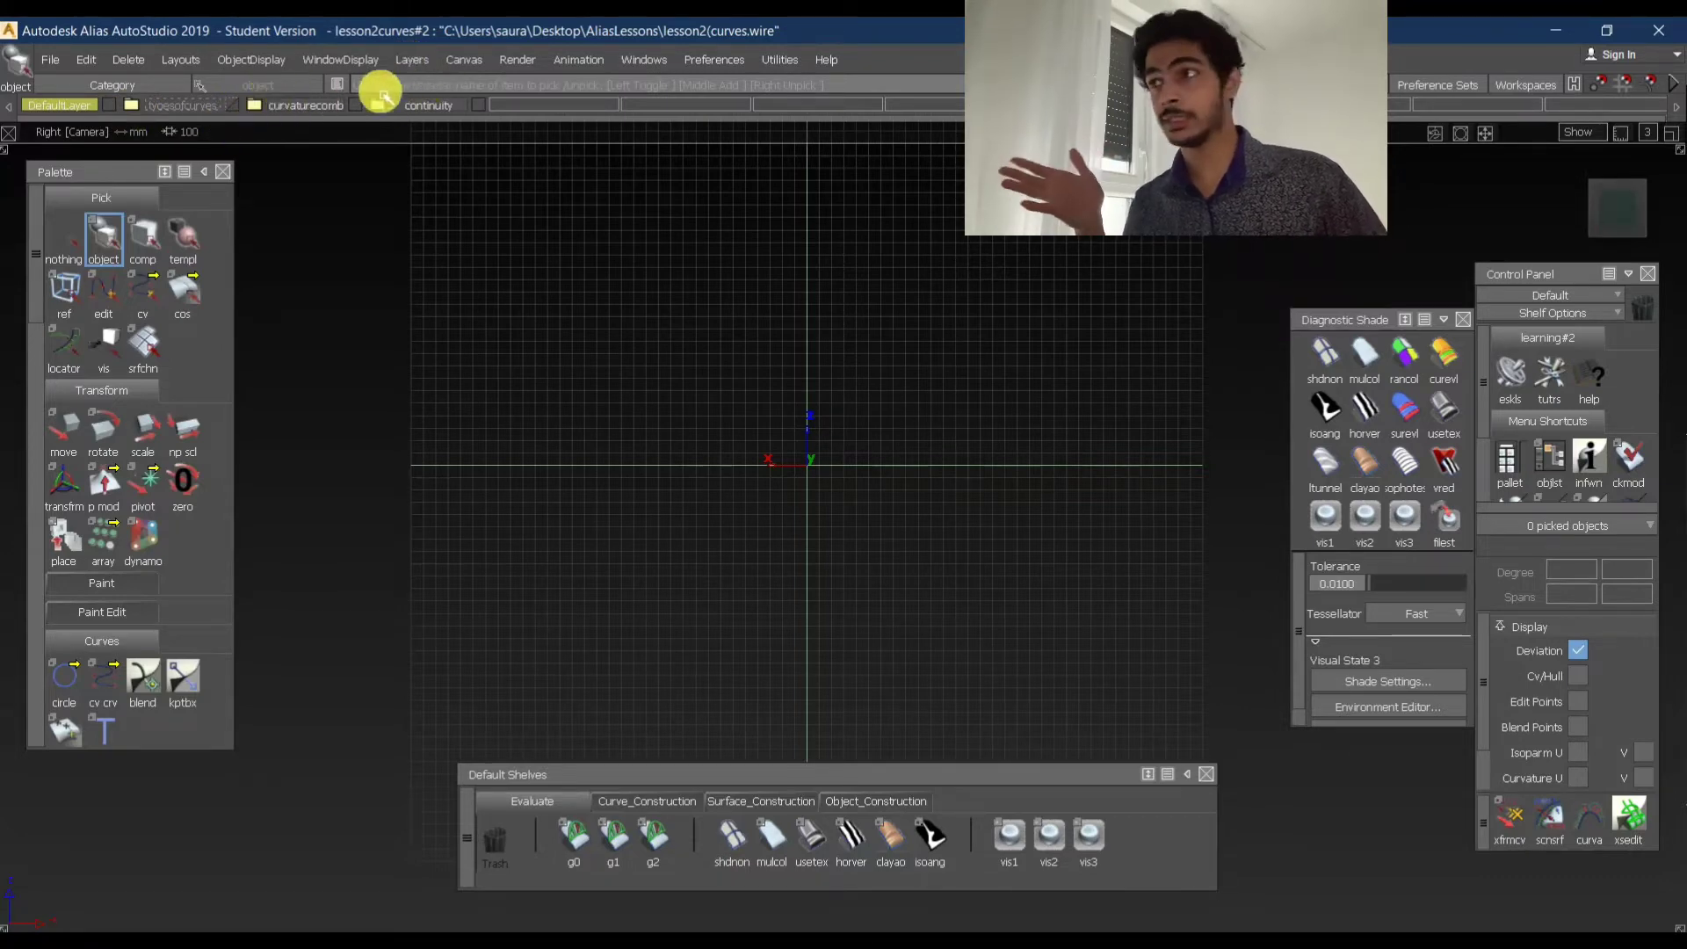
- Create a new layer and a new layer folder
left_click(413, 60)
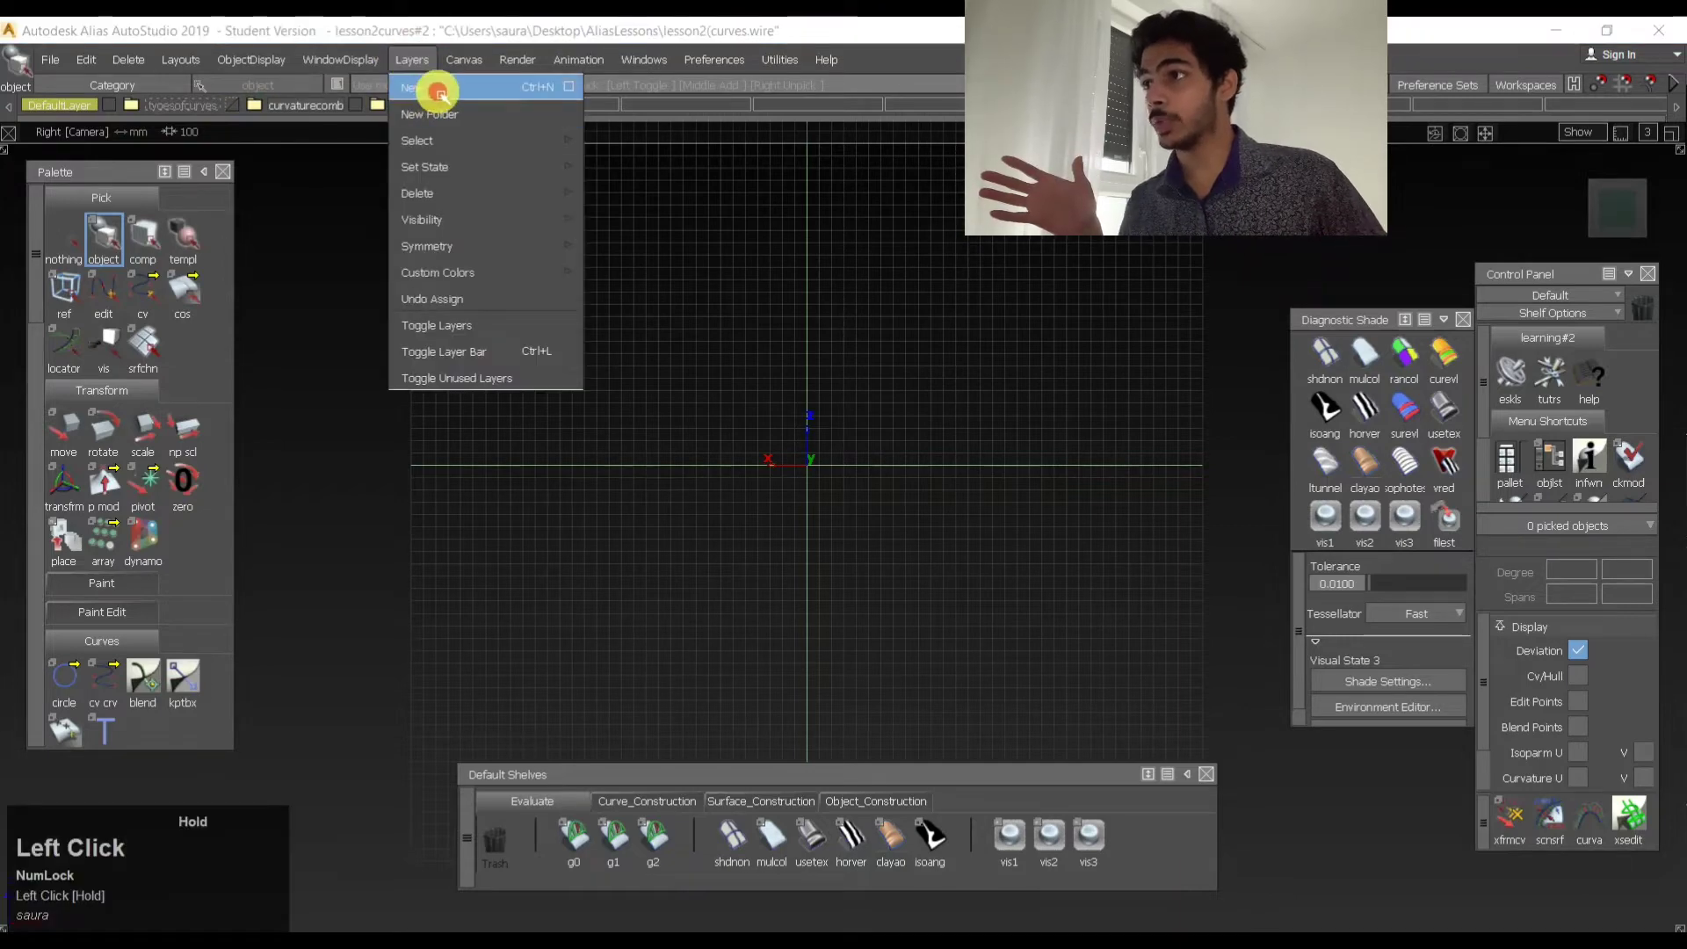
left_click(437, 93)
left_click(412, 60)
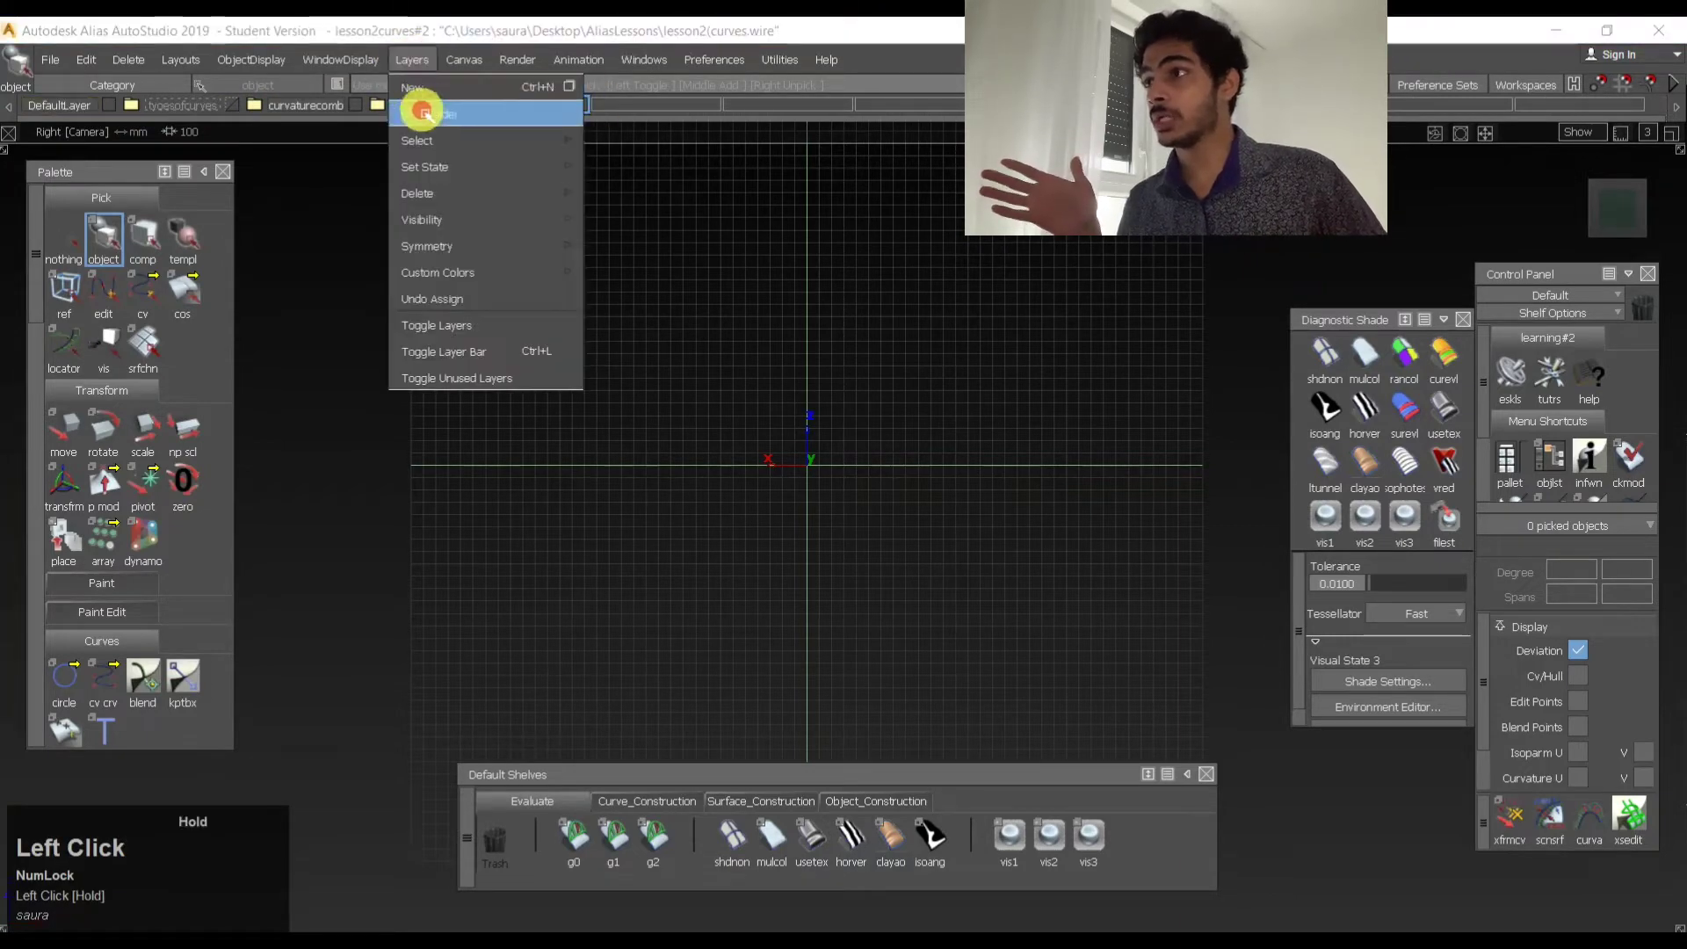
left_click(527, 111)
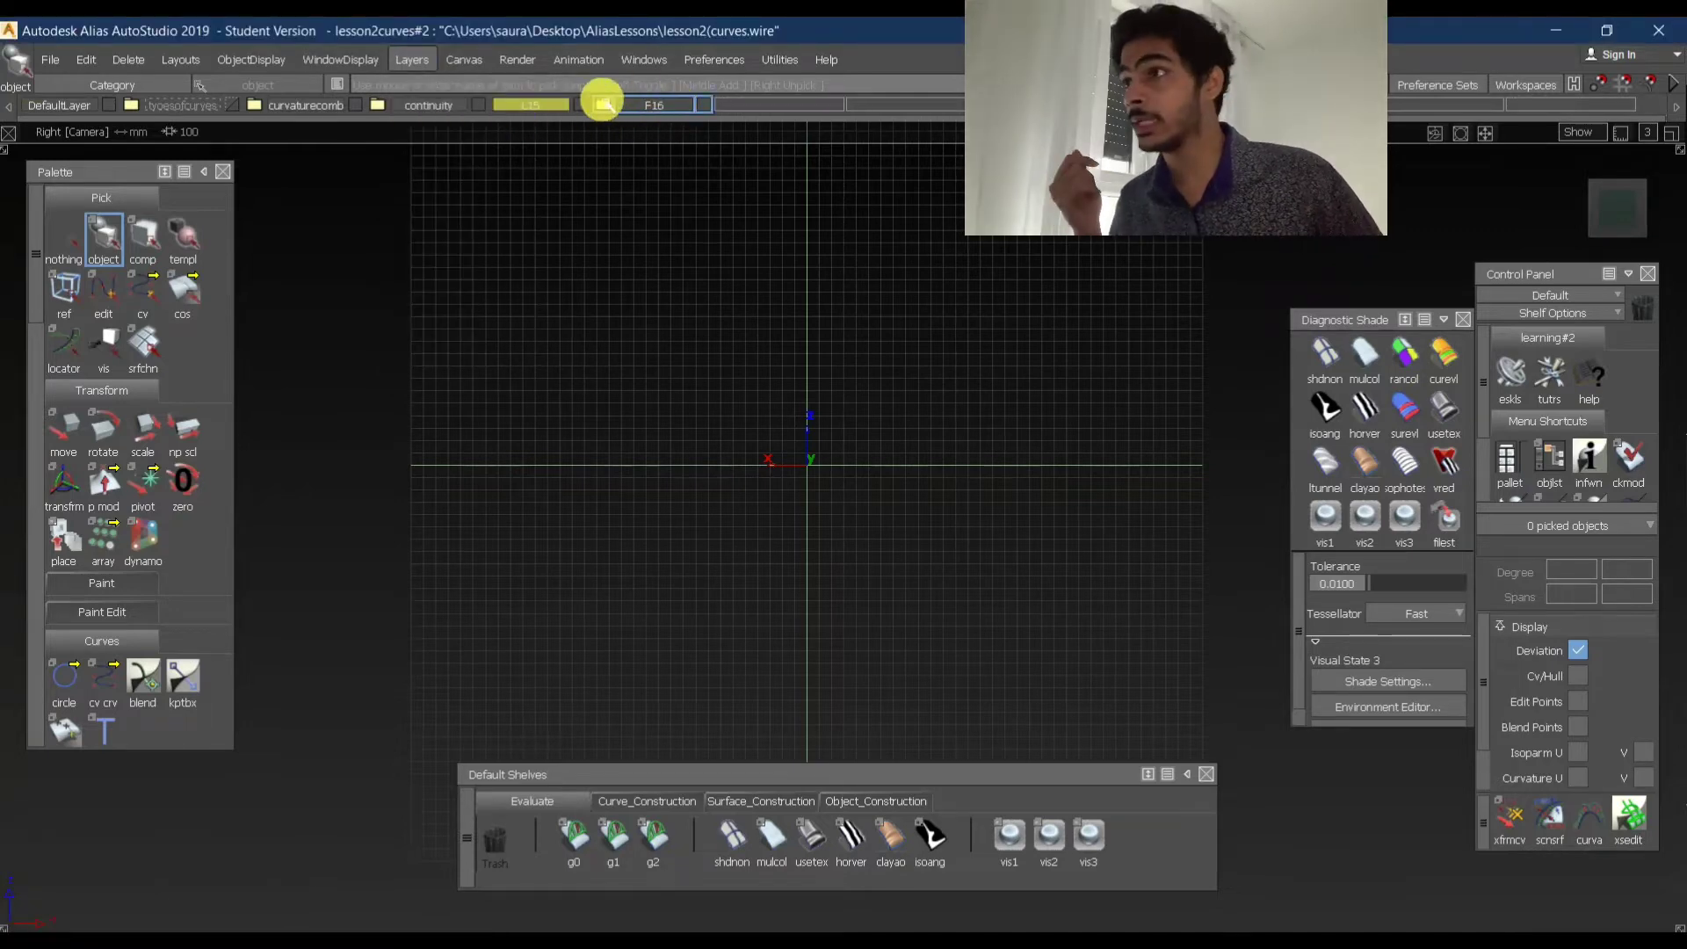
- Add a new layer inside the new folder, and remove the newly created layers and folder
left_click(604, 106)
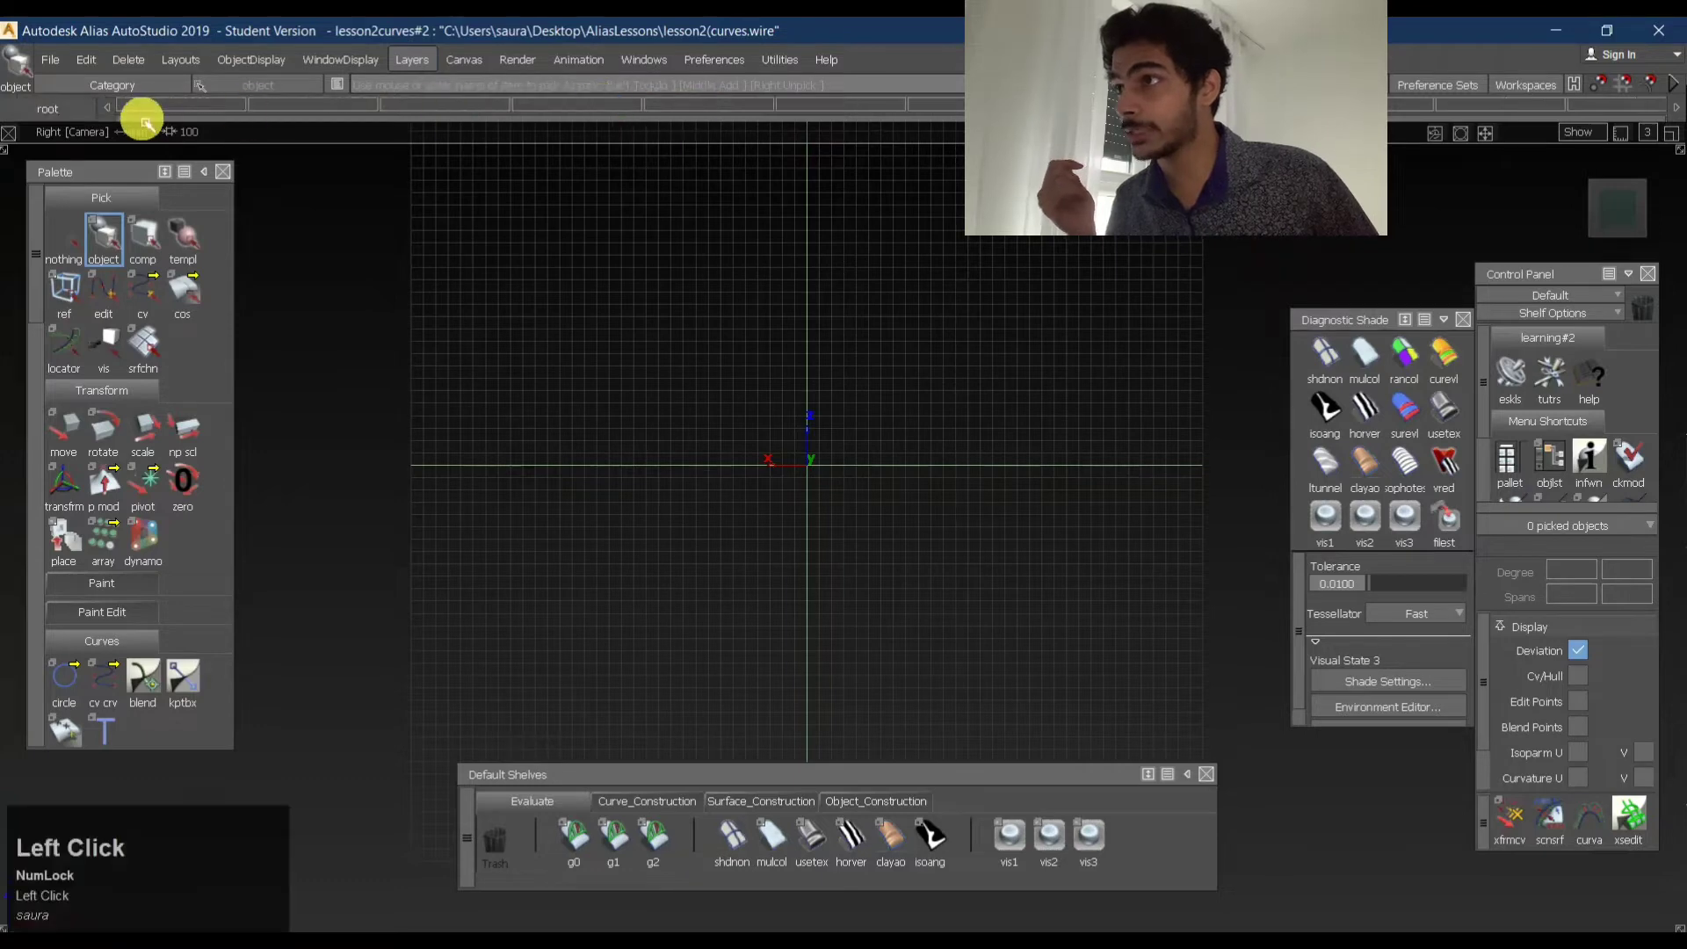
left_click(393, 62)
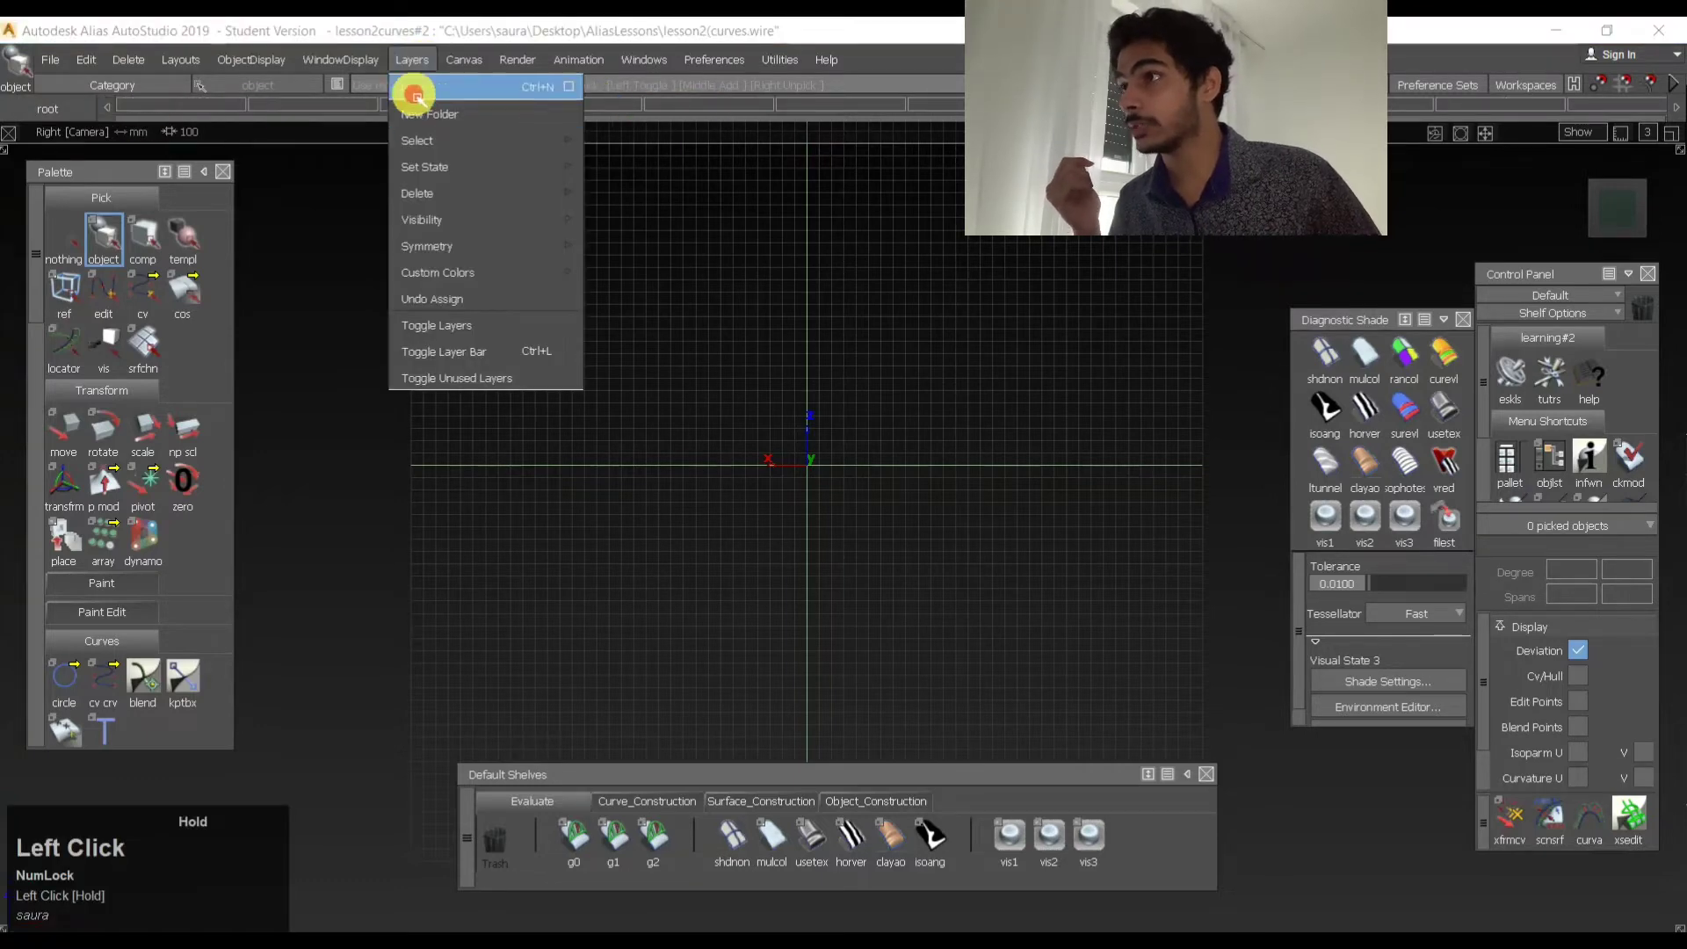
left_click(416, 89)
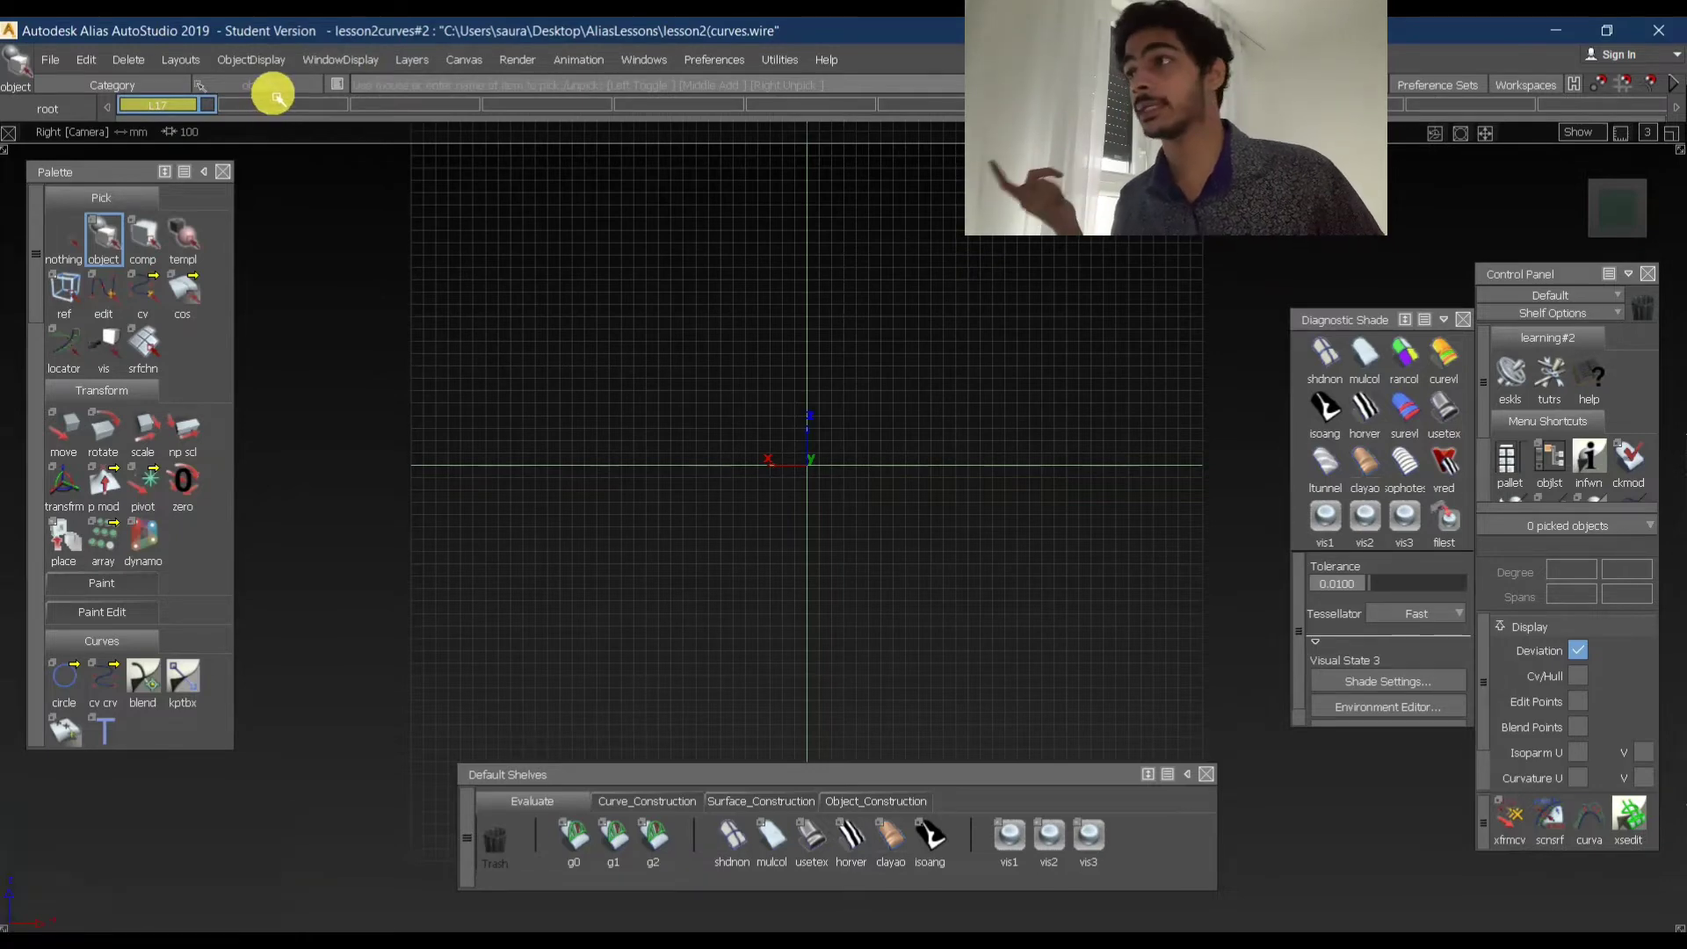
left_click(418, 60)
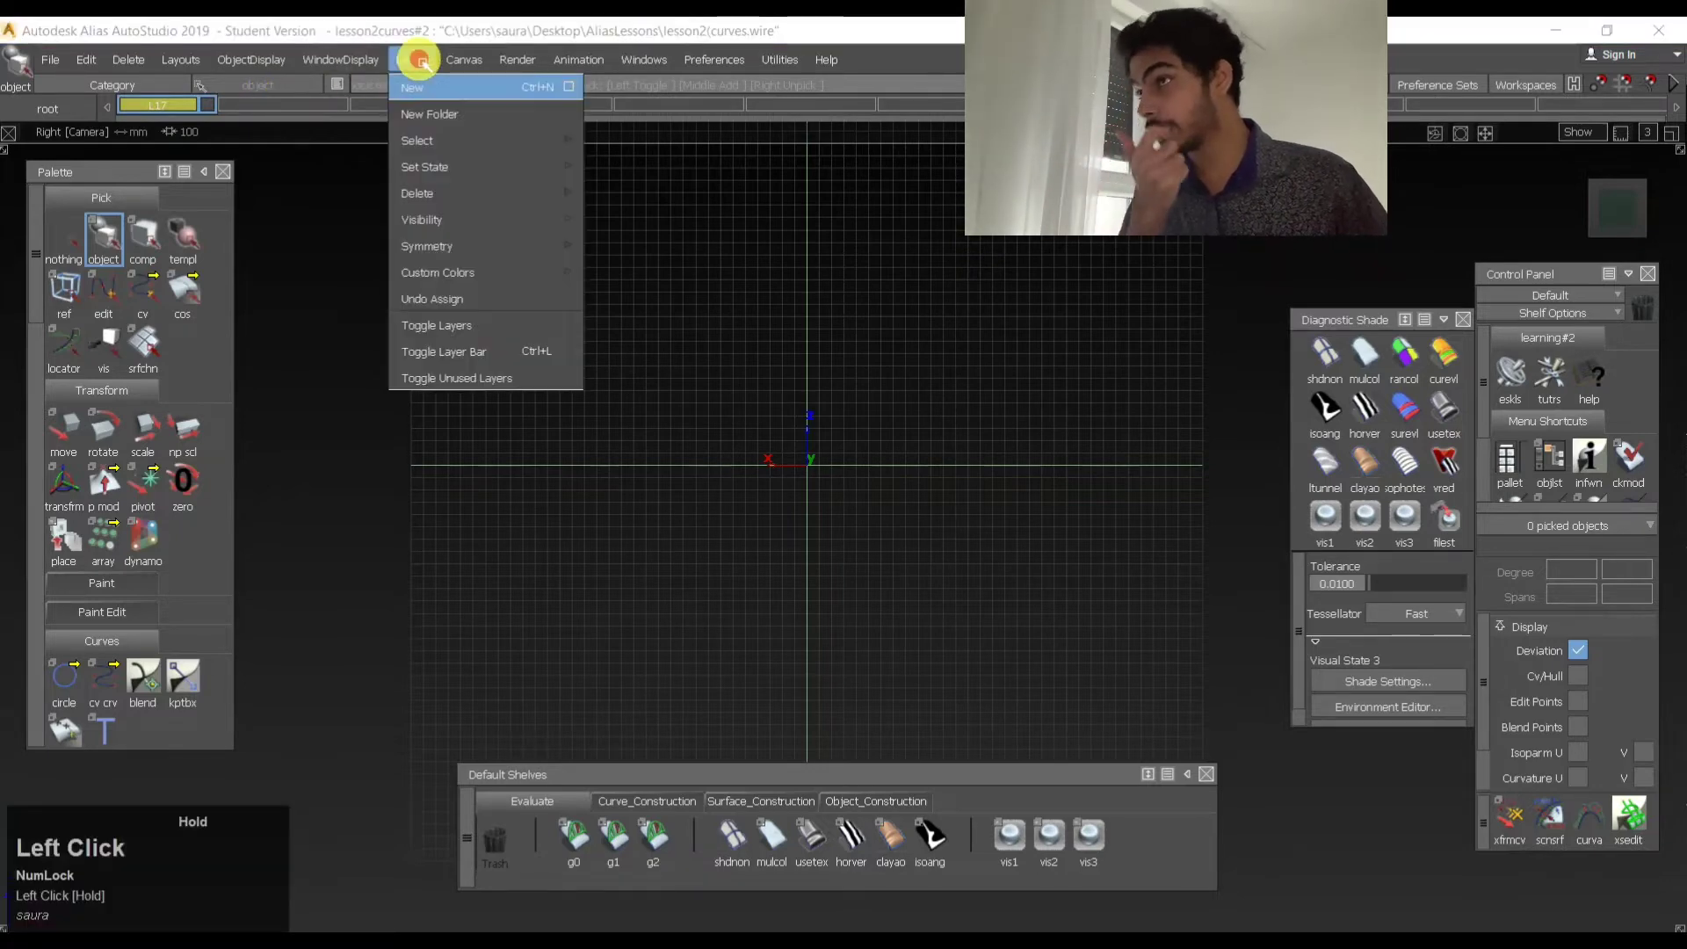
left_click_drag(418, 59, 697, 219)
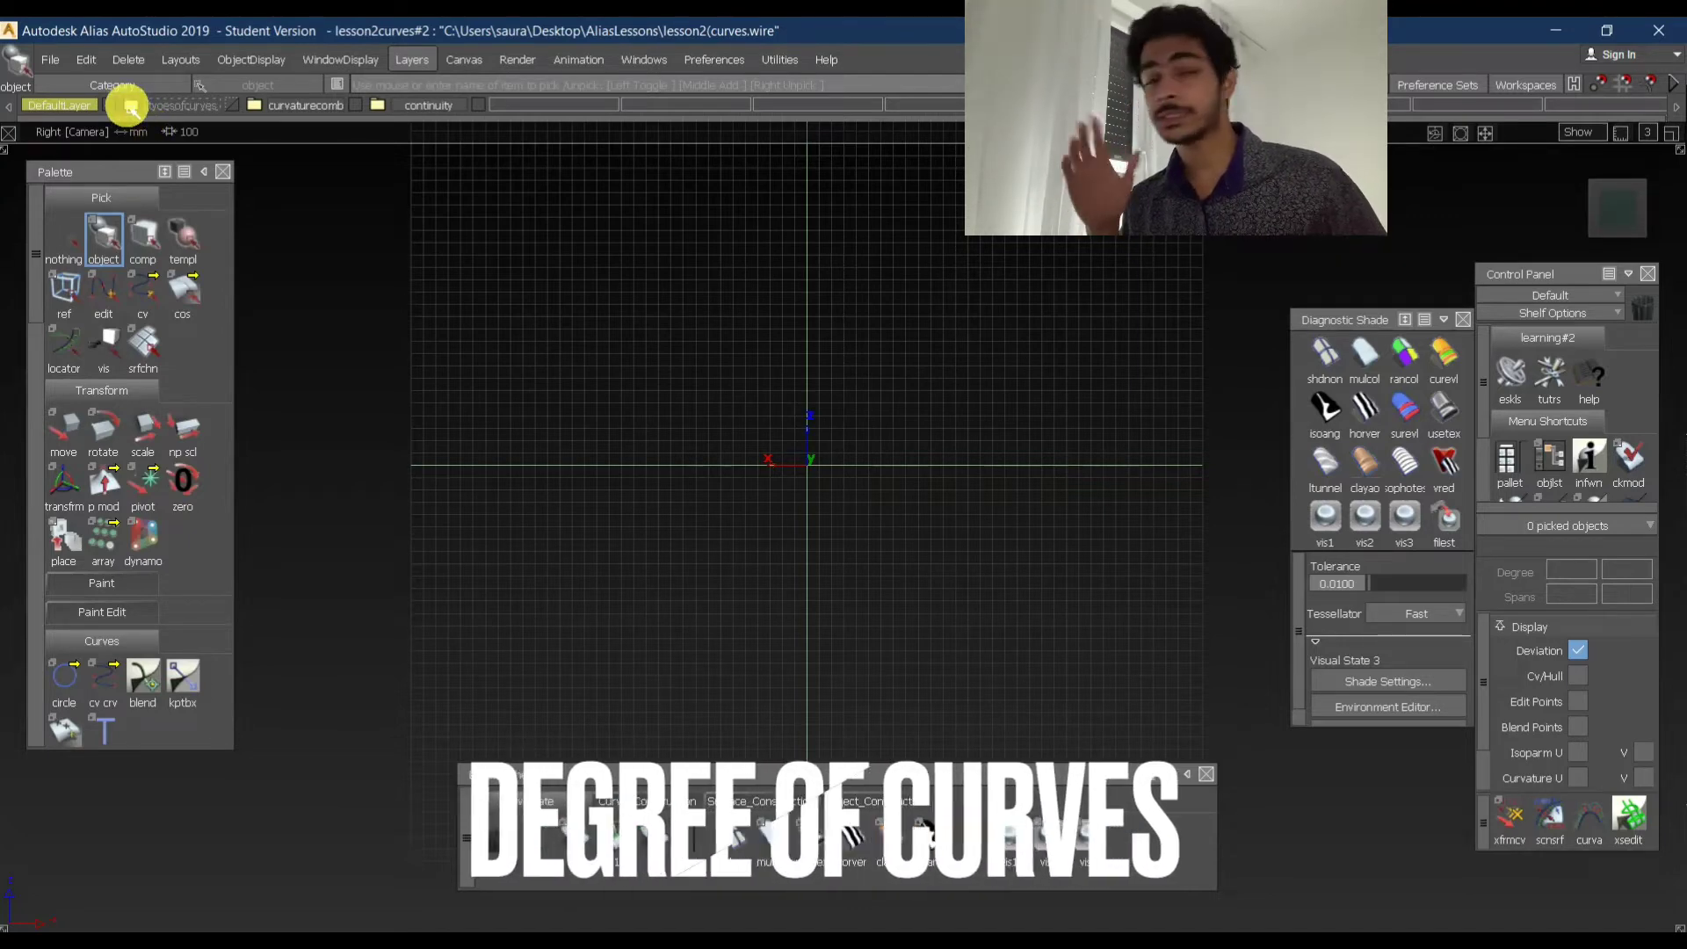
- Open the typesofcurves layer folder to bring up its 1 degree curves
left_click(131, 106)
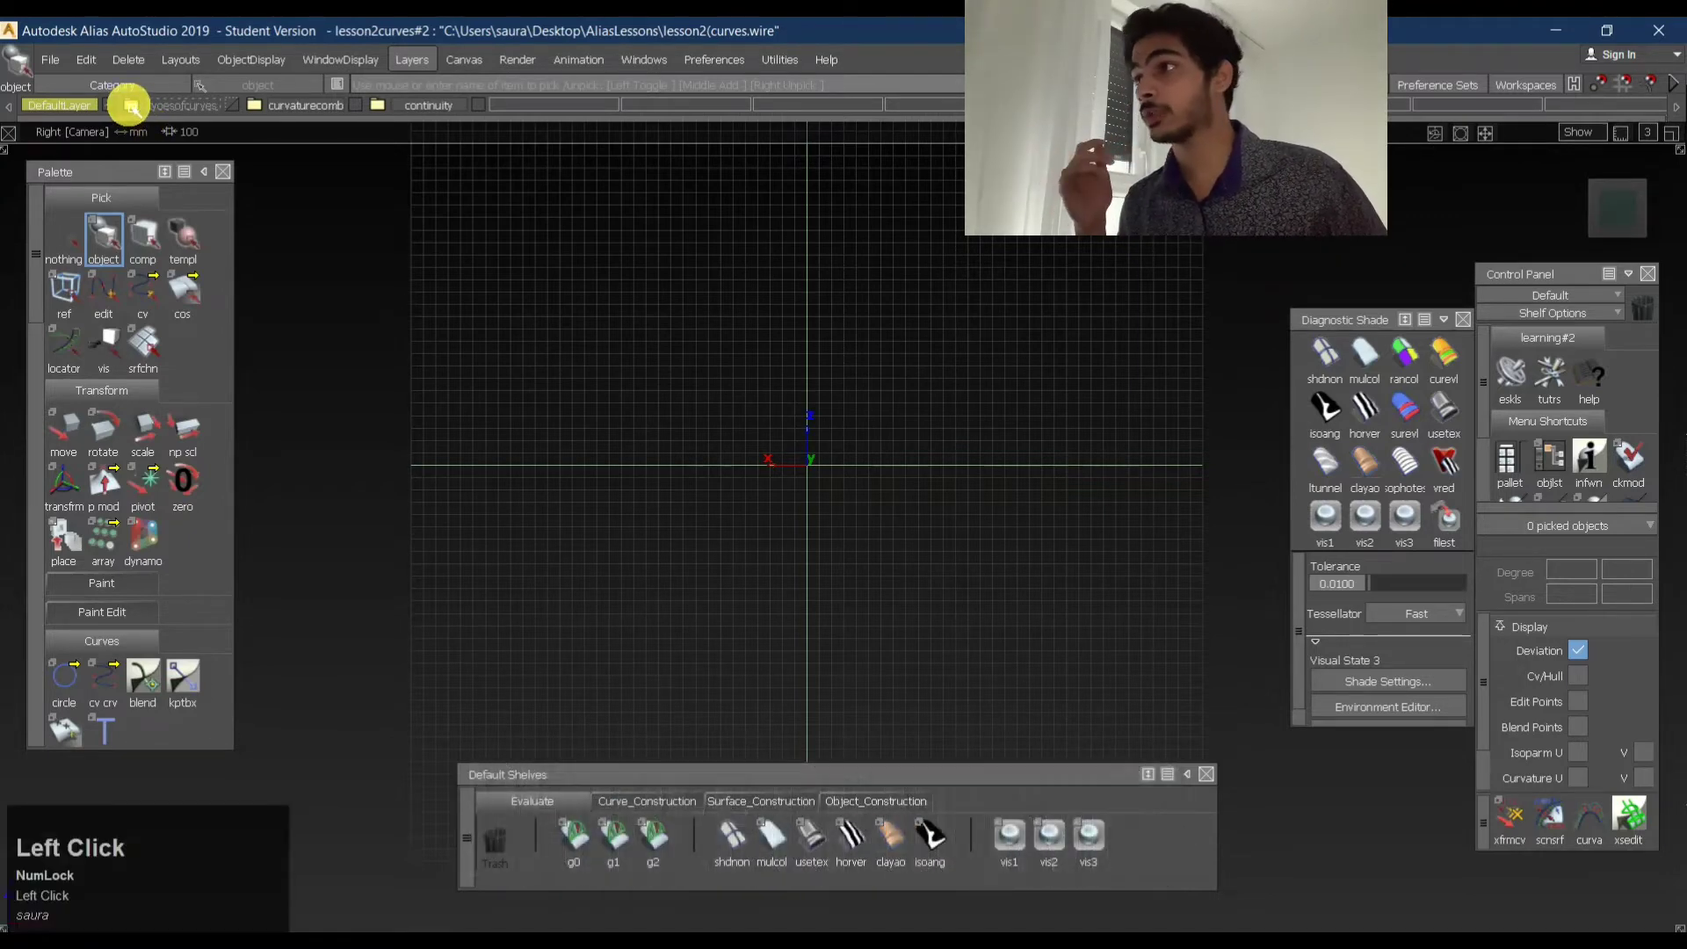
left_click(211, 107)
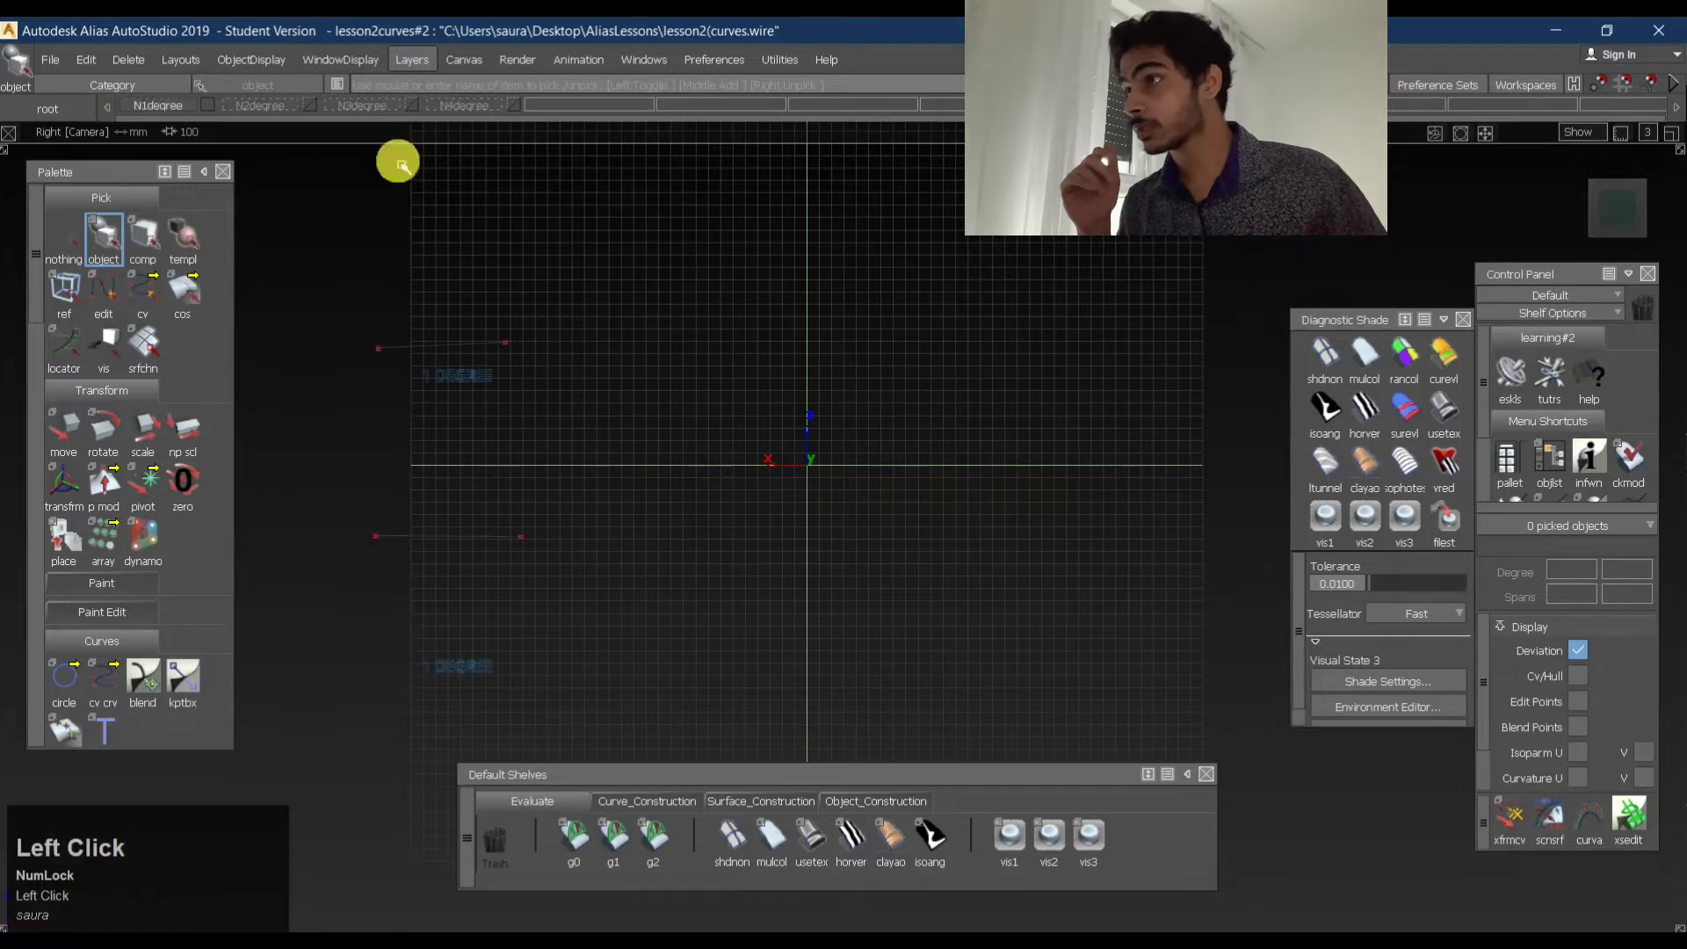
middle_click_drag(508, 377, 918, 392, "alt+shift")
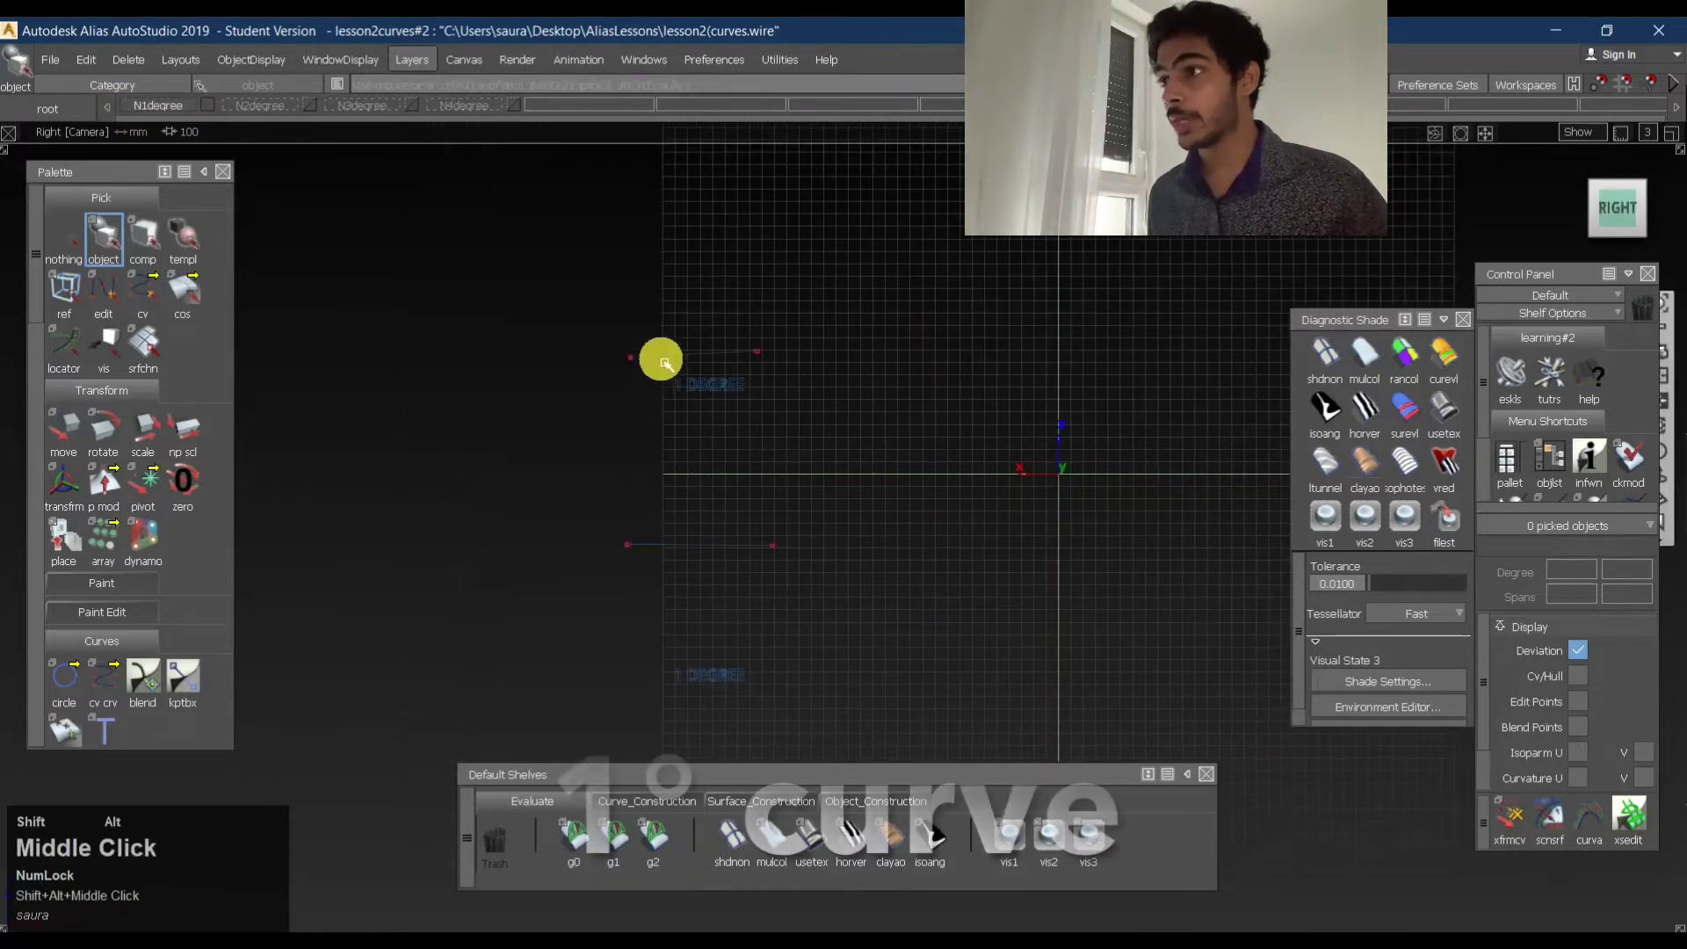
right_click_drag(661, 360, 957, 376, "alt+shift")
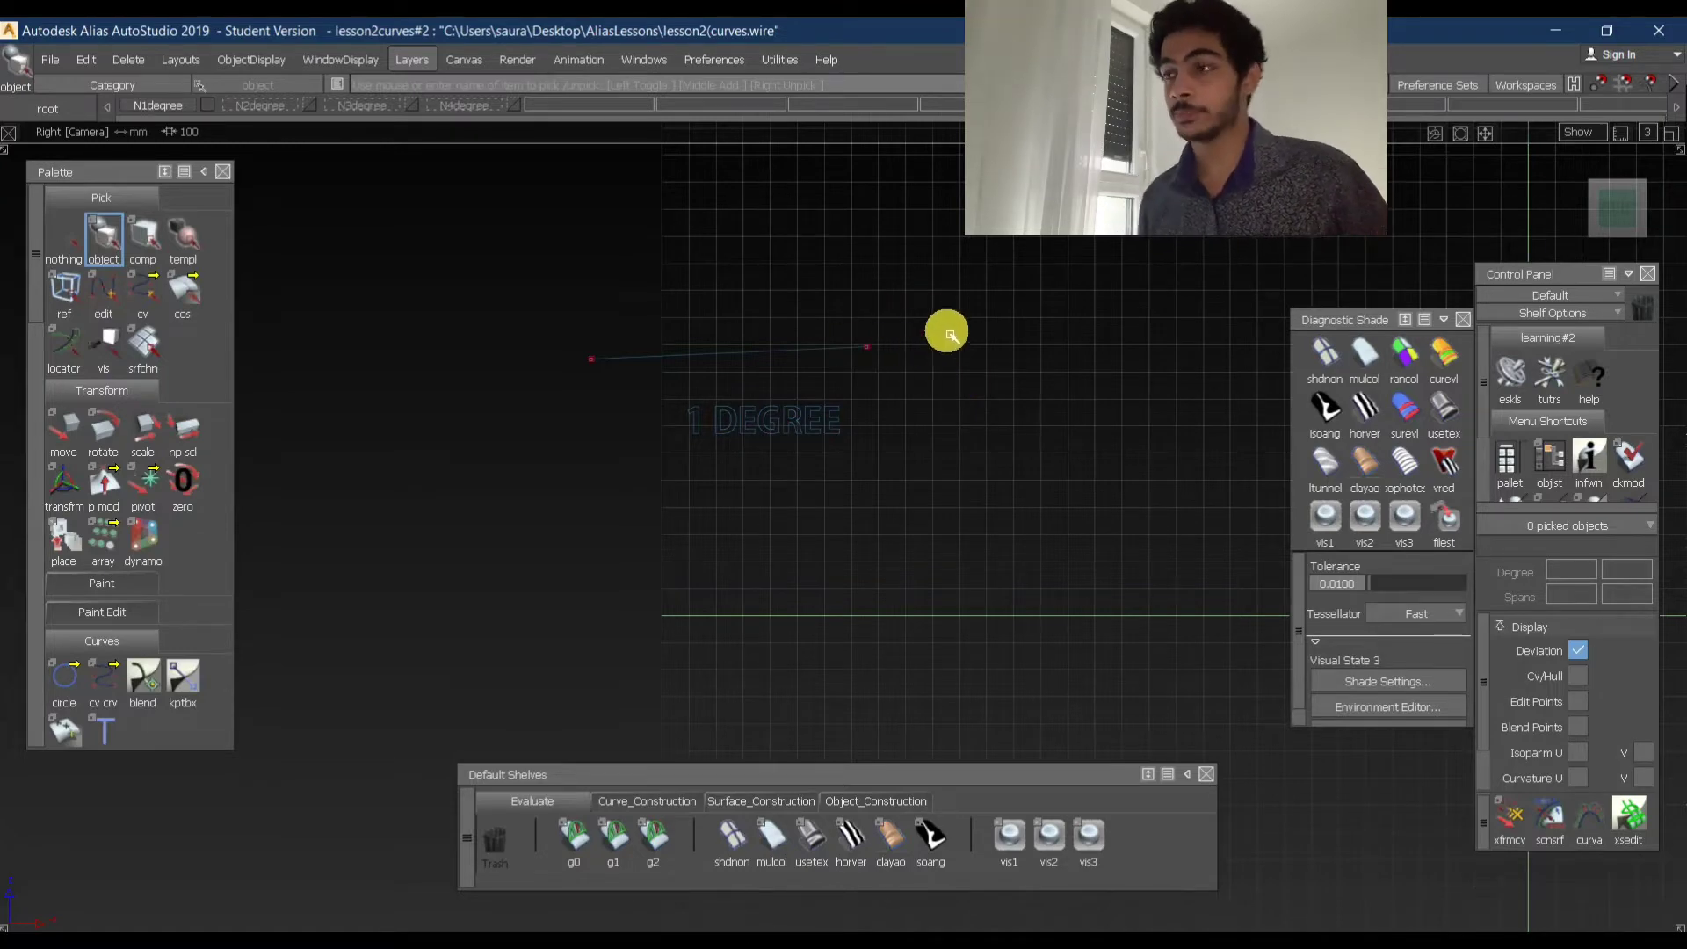
middle_click_drag(946, 332, 678, 293, "alt+shift")
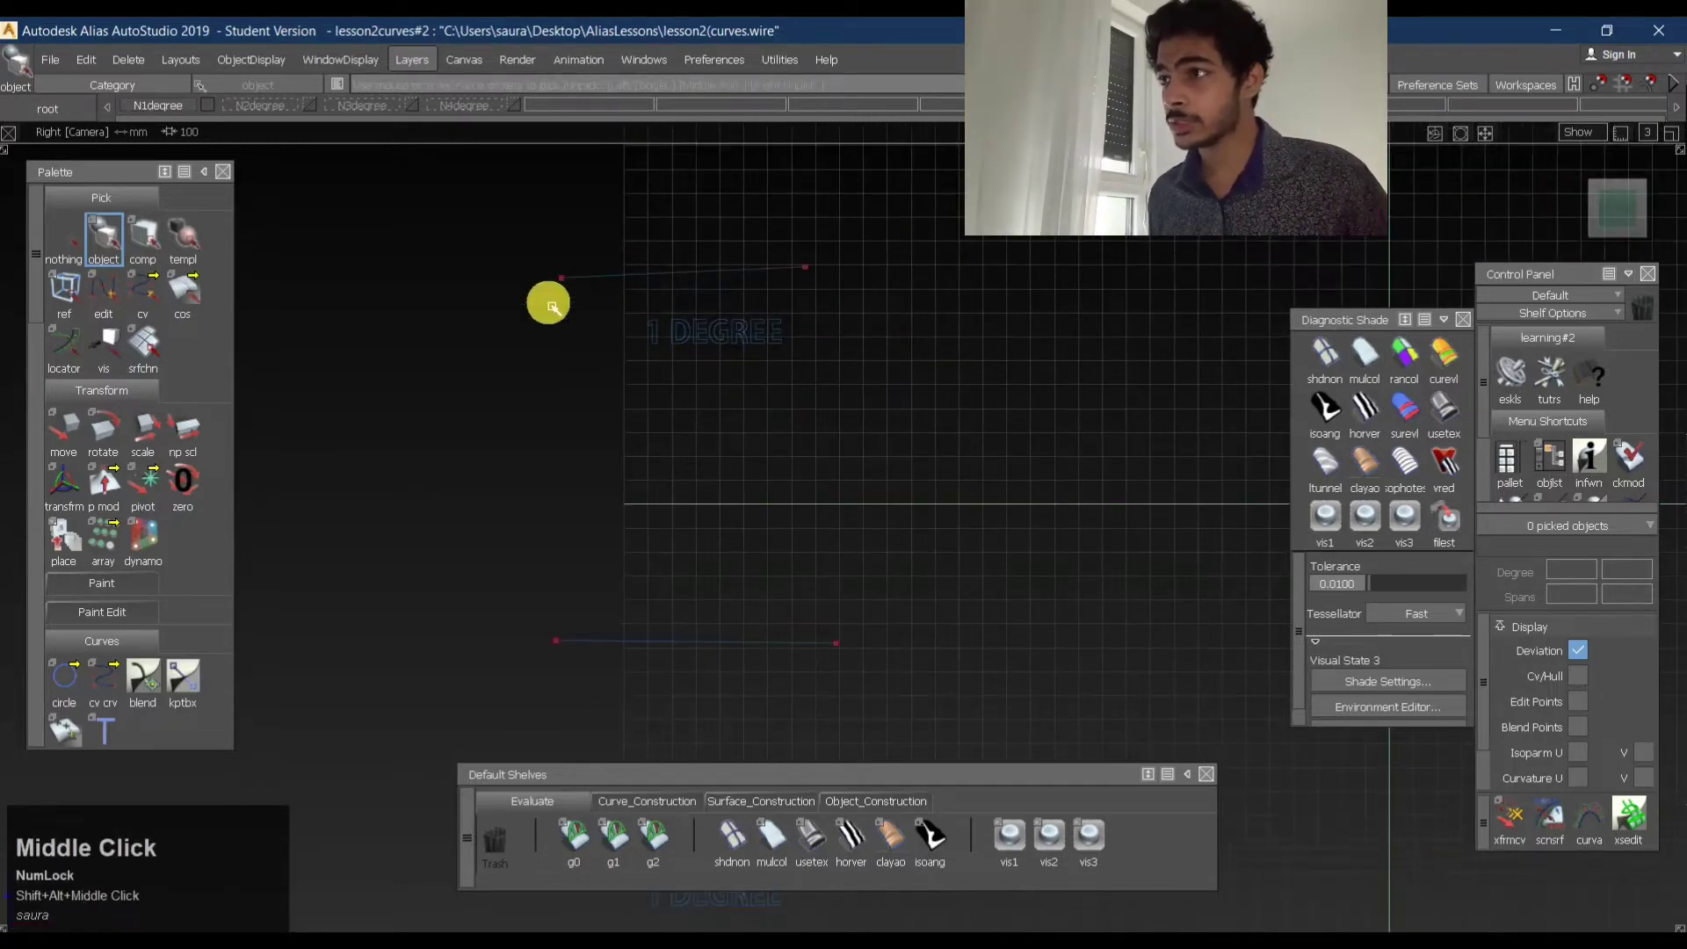
- Pick the left-end CV of the upper 1 degree curve and move it vertically upward
left_click(530, 334, "ctrl+shift")
left_click_drag(531, 333, 560, 317, "ctrl+shift")
left_click_drag(538, 255, 621, 300)
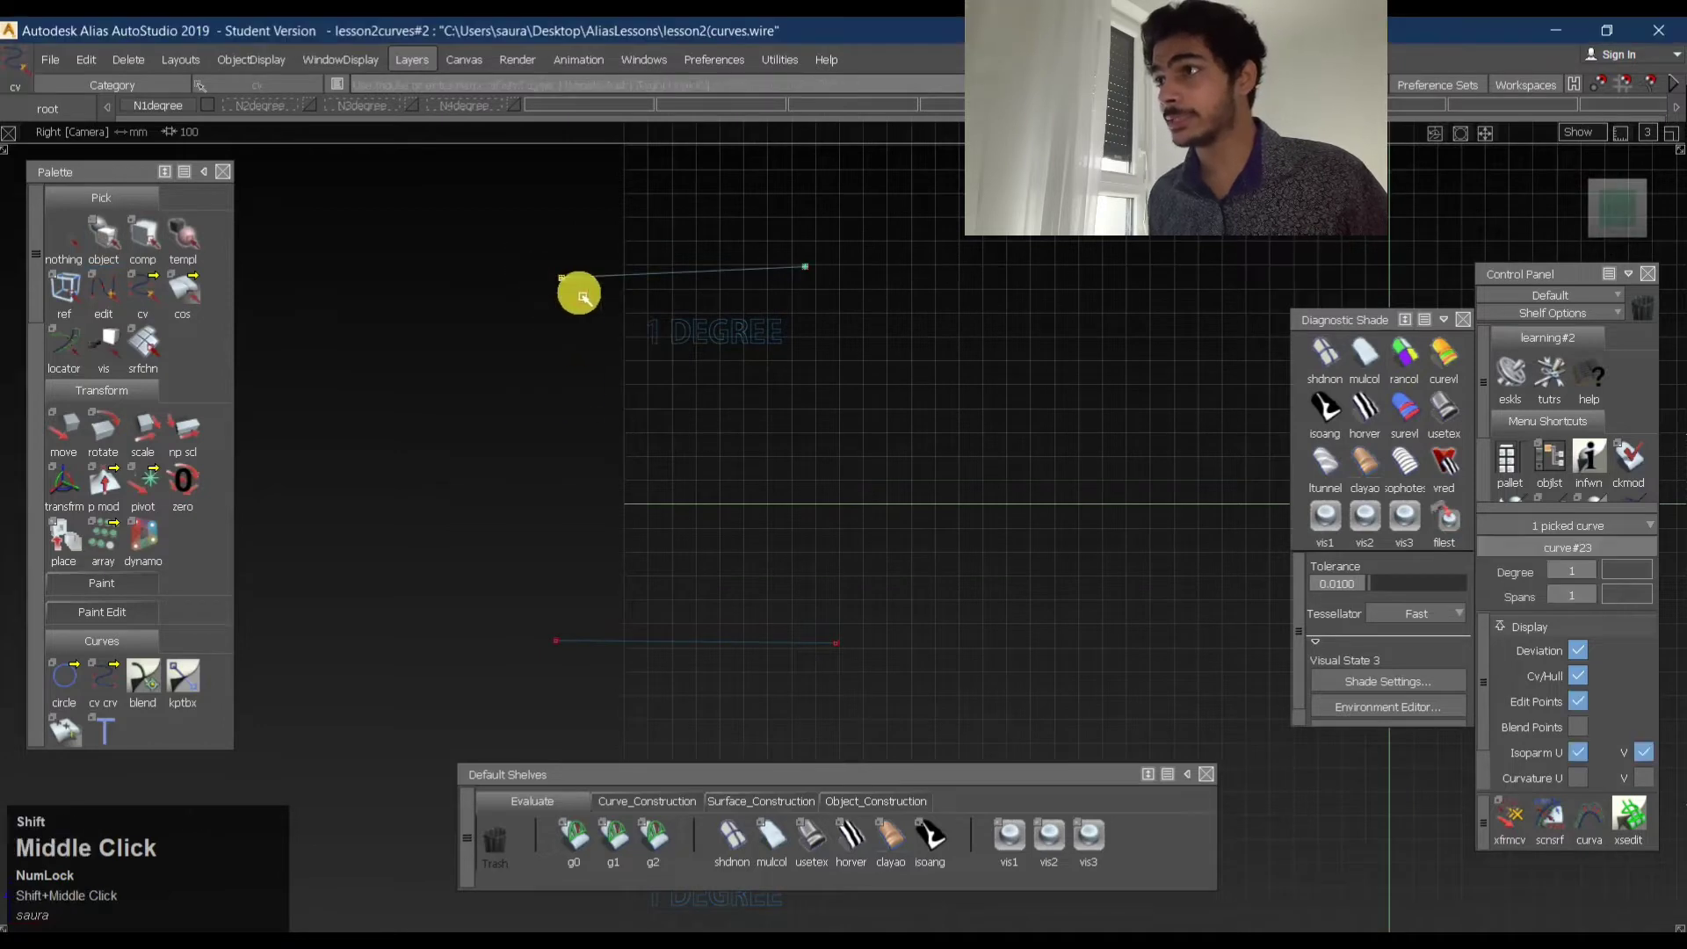
right_click_drag(583, 297, 583, 352)
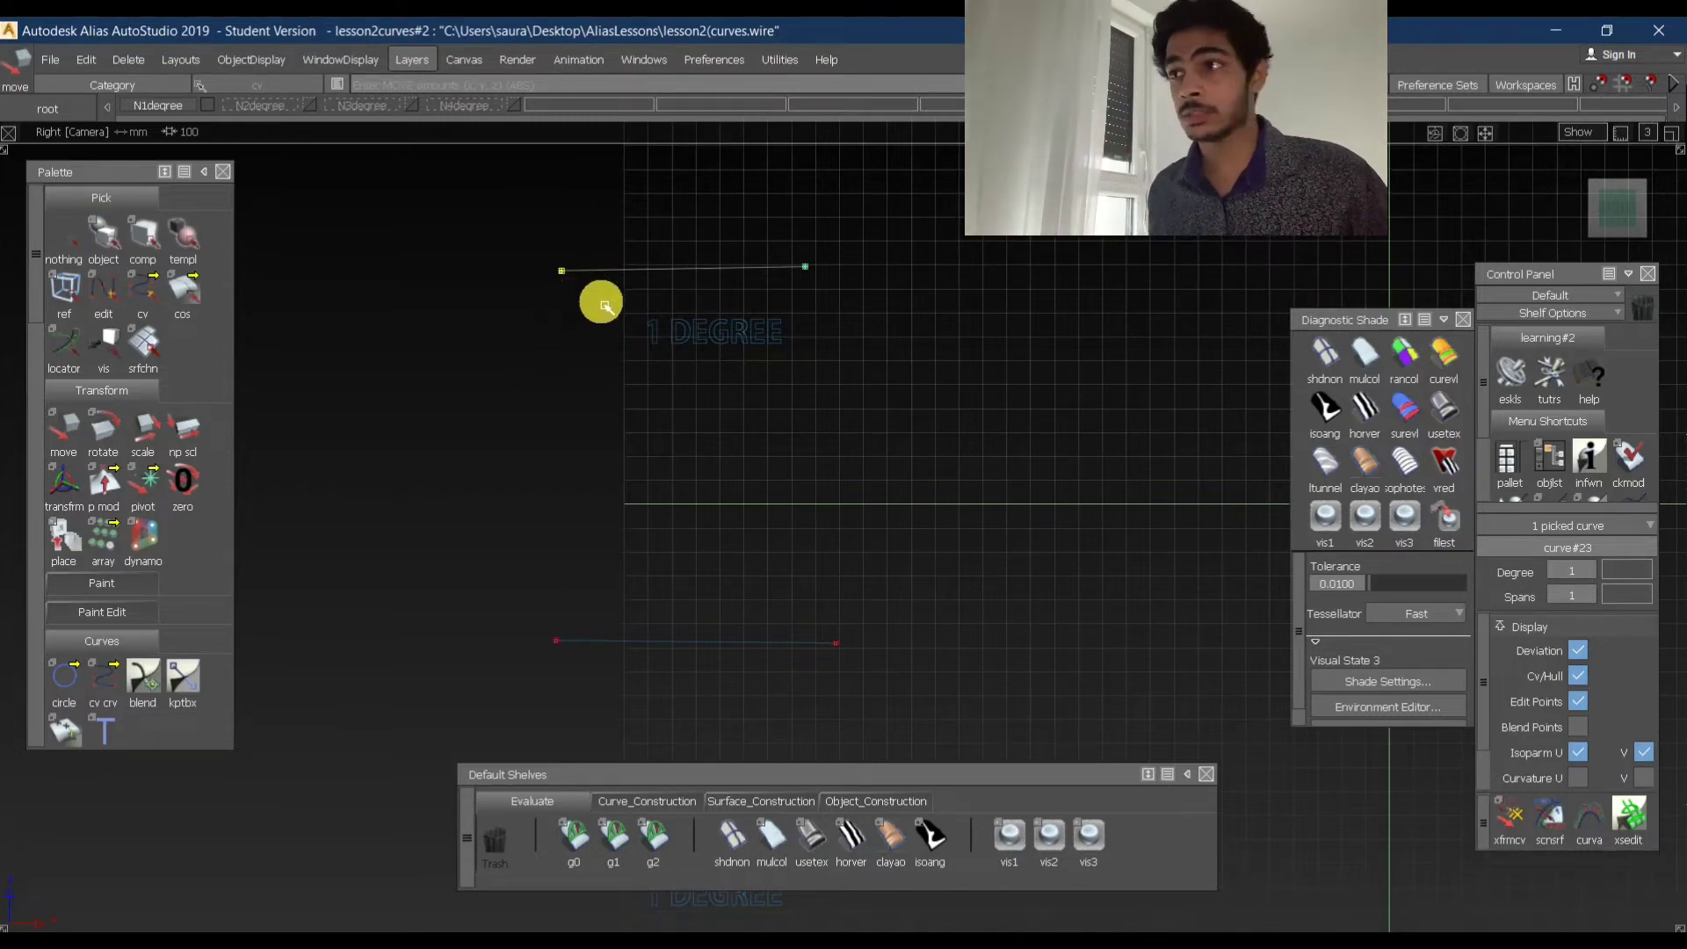
right_click_drag(603, 304, 559, 321)
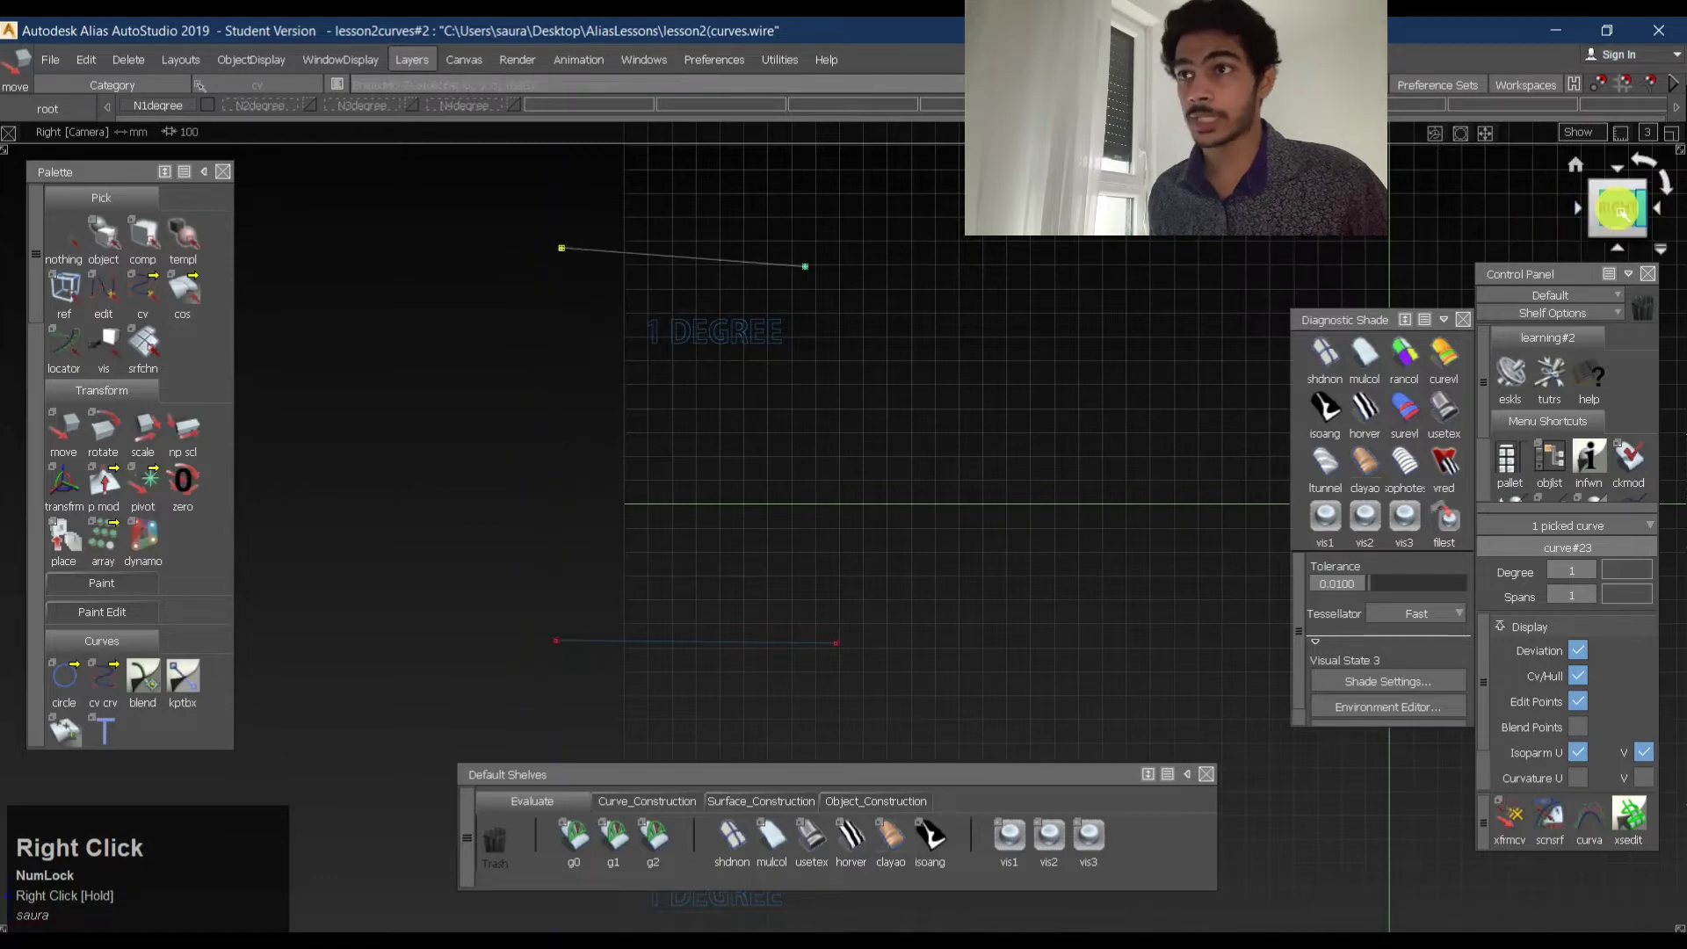
- Move the picked CV horizontally outward to lengthen the upper 1 degree curve
right_click_drag(888, 361, 572, 369)
middle_click_drag(571, 369, 545, 432)
left_click_drag(545, 432, 597, 437)
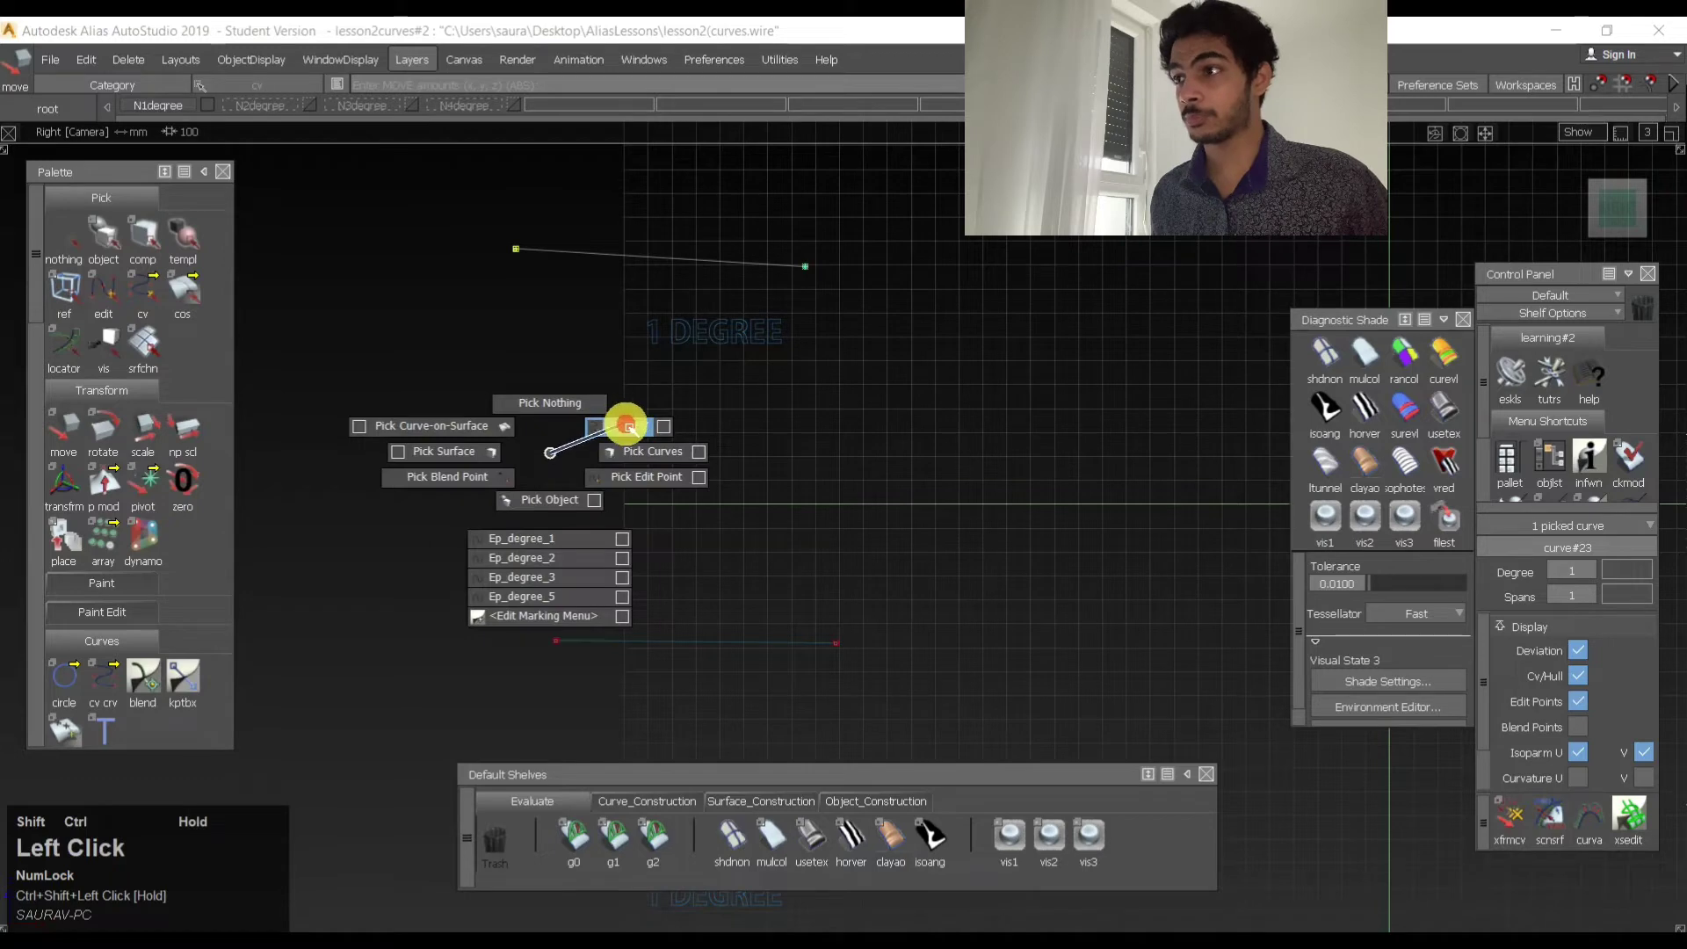
- Pick the upper 1 degree curve's left-end CV again and move it freely outward until the line is nearly level
left_click_drag(650, 428, 650, 427, "ctrl+shift")
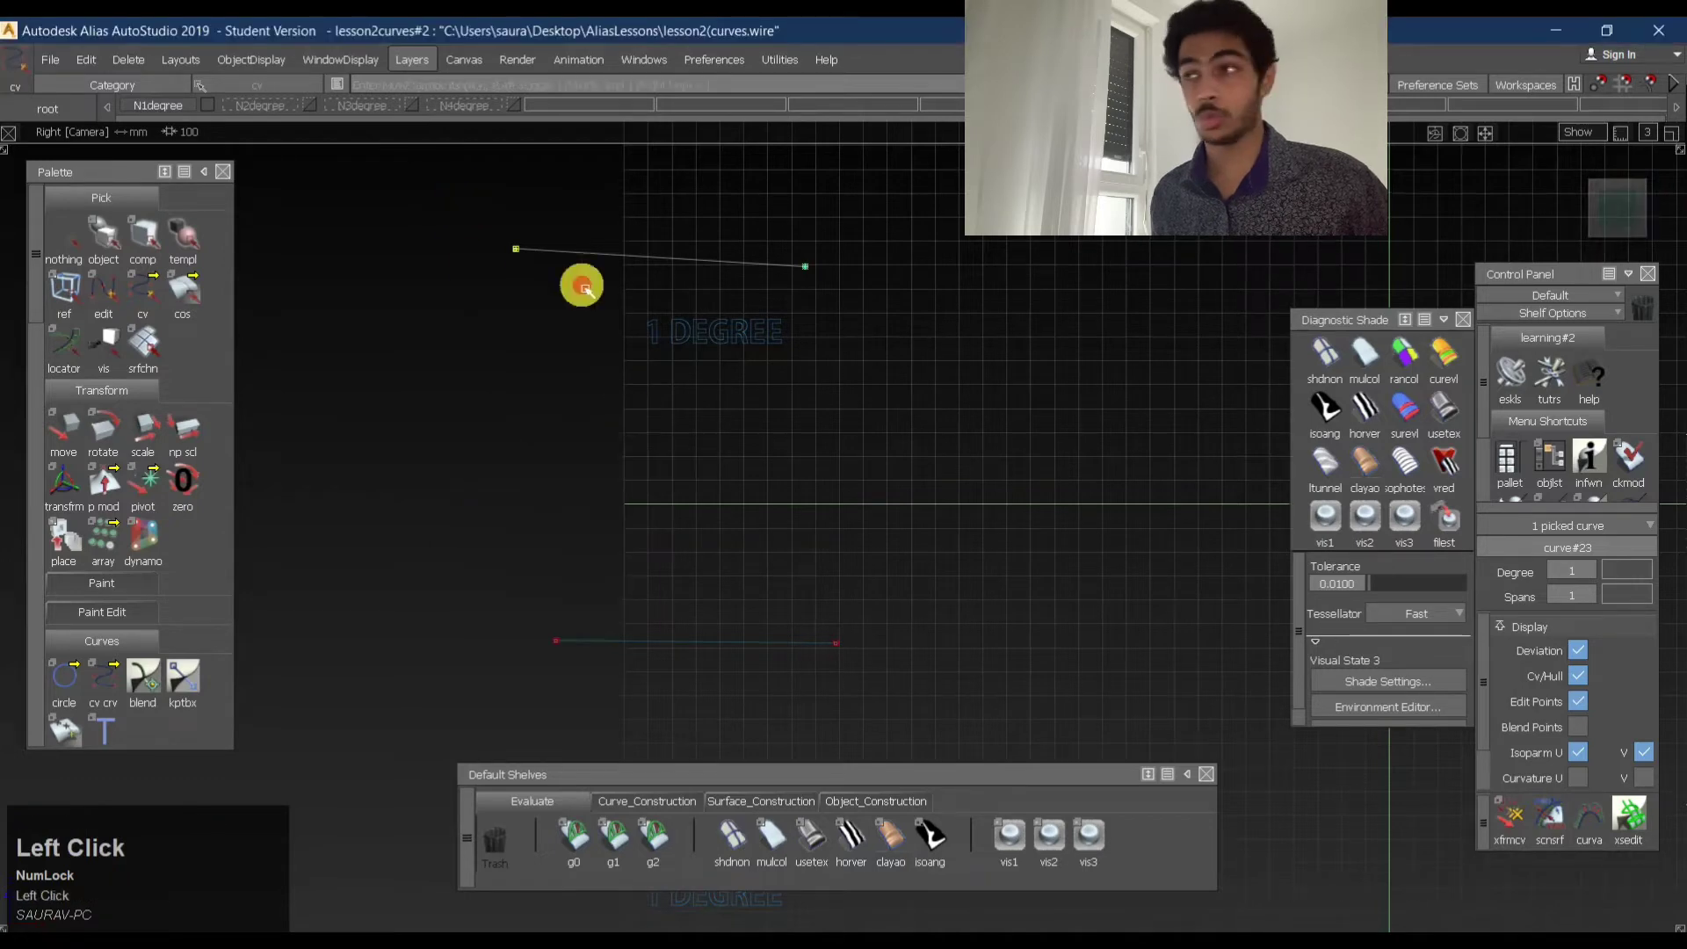
left_click(593, 308)
left_click(502, 232)
middle_click_drag(596, 453, 591, 421, "ctrl+shift")
left_click_drag(591, 422, 519, 361)
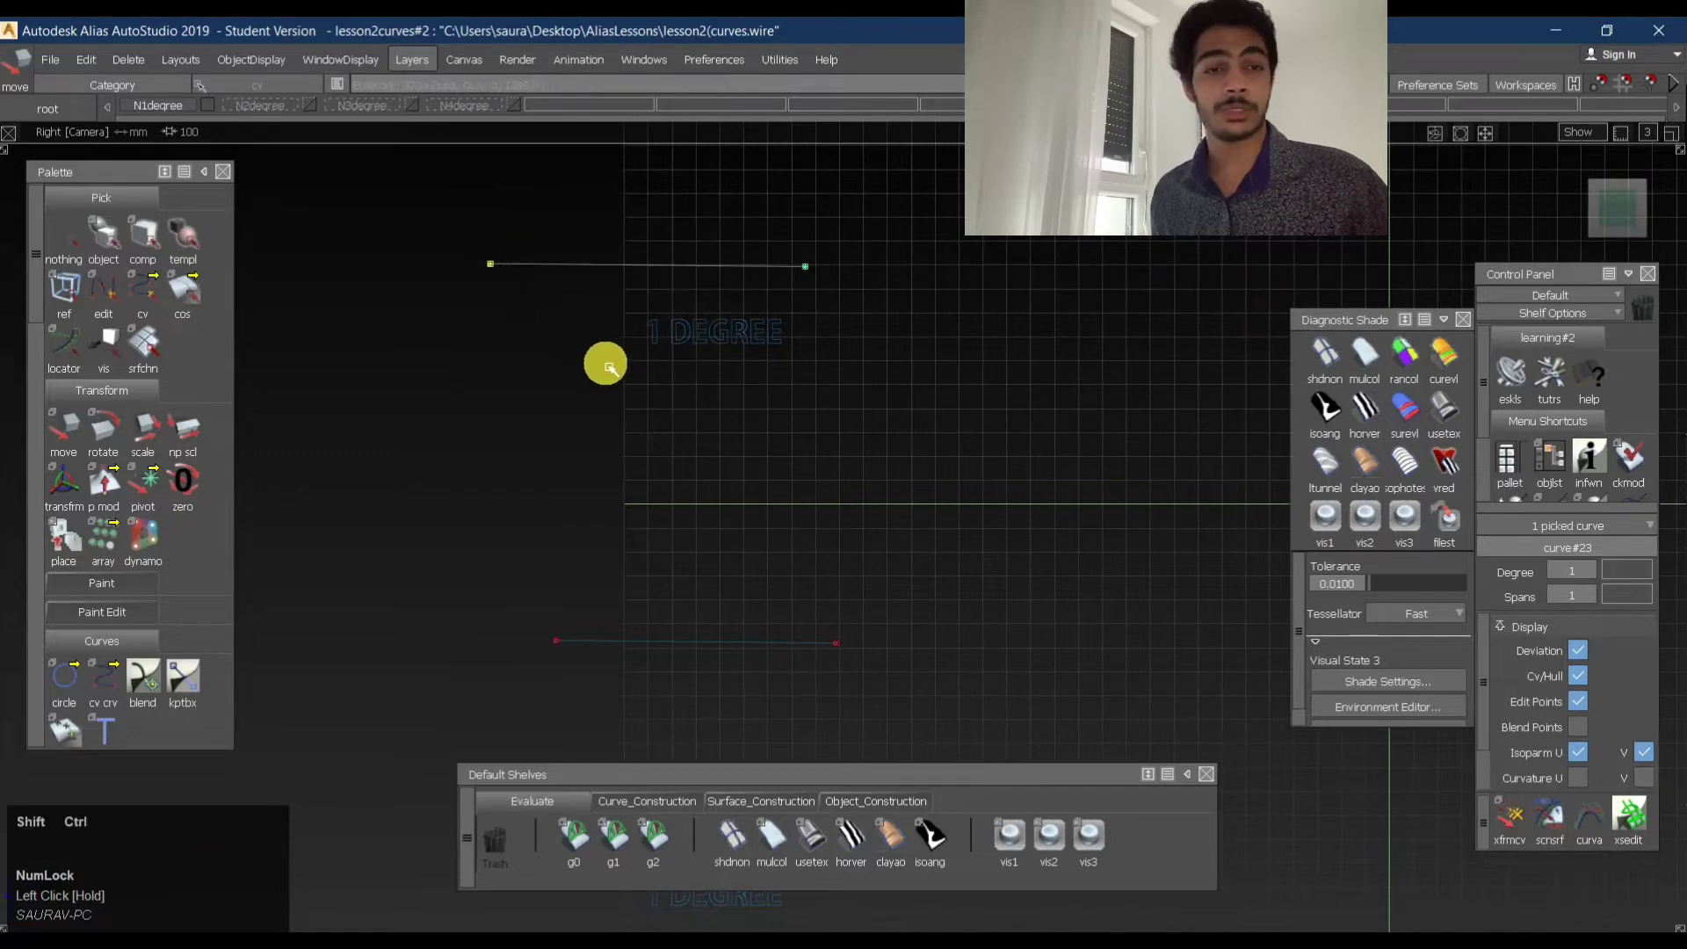
- Clear the pick, reselect the same end CV and move it slightly inward so the line is level
mouse_move(605, 363)
middle_mouse_down("ctrl+shift")
mouse_move(632, 323)
mouse_move(572, 331)
mouse_move(628, 406)
mouse_move(404, 341)
mouse_move(553, 404)
mouse_move(604, 365)
middle_mouse_up("ctrl+shift")
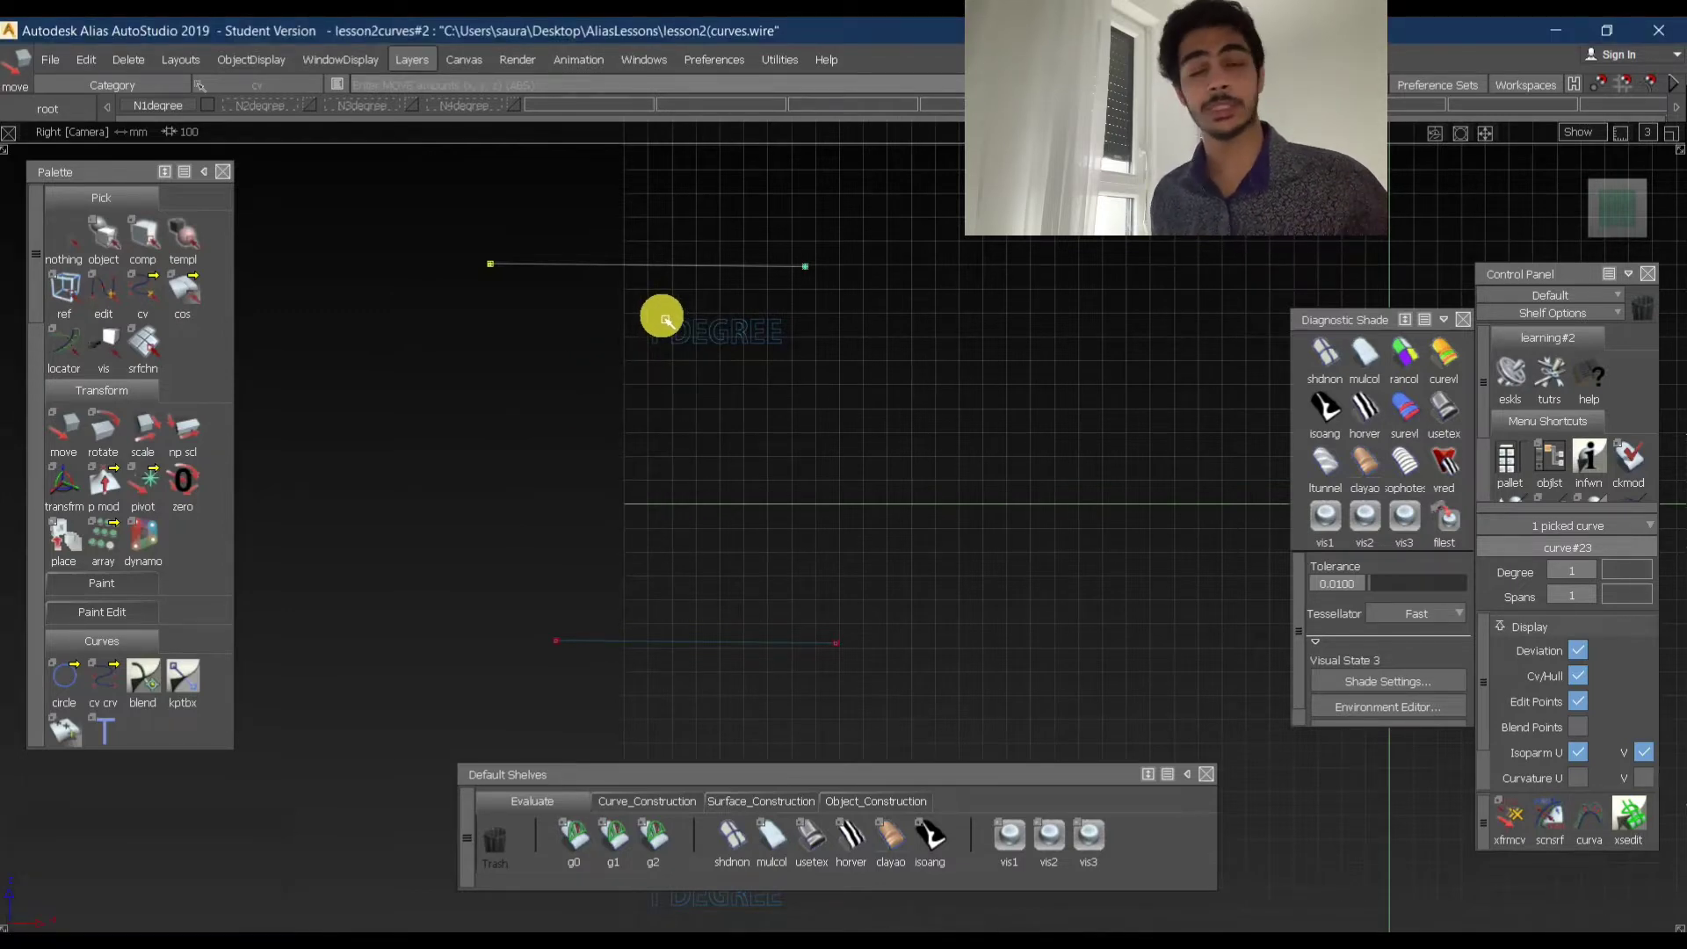
left_click_drag(576, 392, 576, 249, "ctrl+shift")
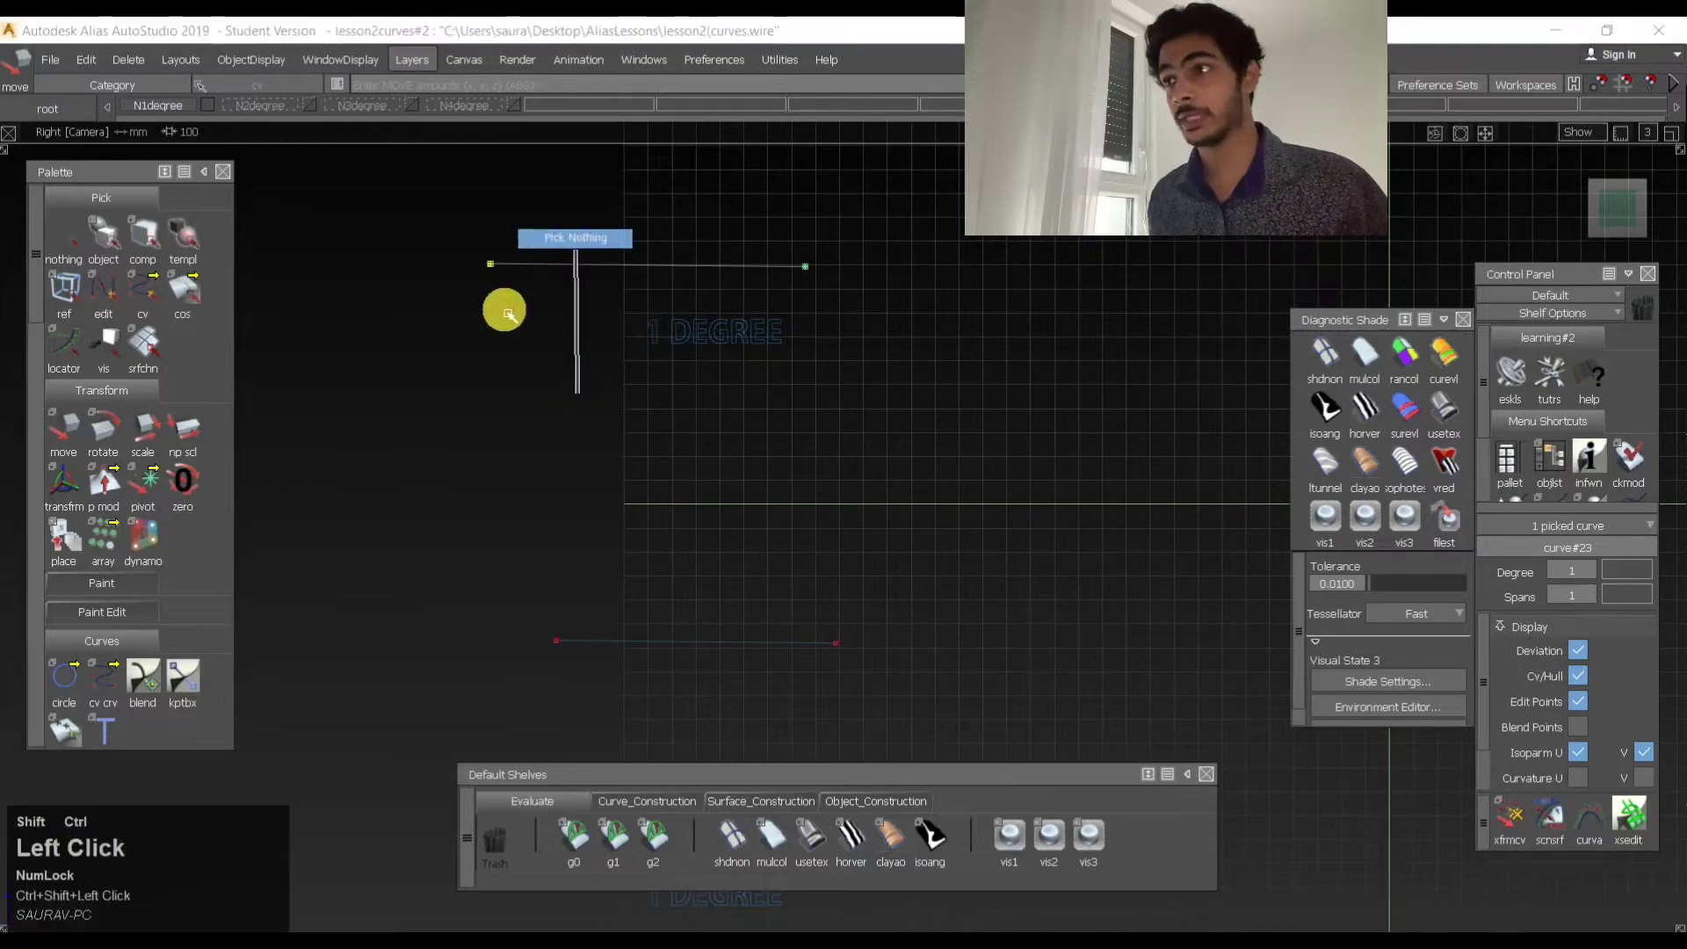
left_click_drag(493, 320, 531, 288, "ctrl+shift")
left_click_drag(472, 253, 551, 321)
middle_click_drag(550, 395, 563, 294, "ctrl+shift")
mouse_move(557, 307)
left_mouse_down()
mouse_move(592, 305)
mouse_move(572, 309)
left_mouse_up()
- Unpick the curve's CV, pick its left-end CV again and raise it so the line tilts
left_click_drag(439, 342, 678, 348, "ctrl+shift")
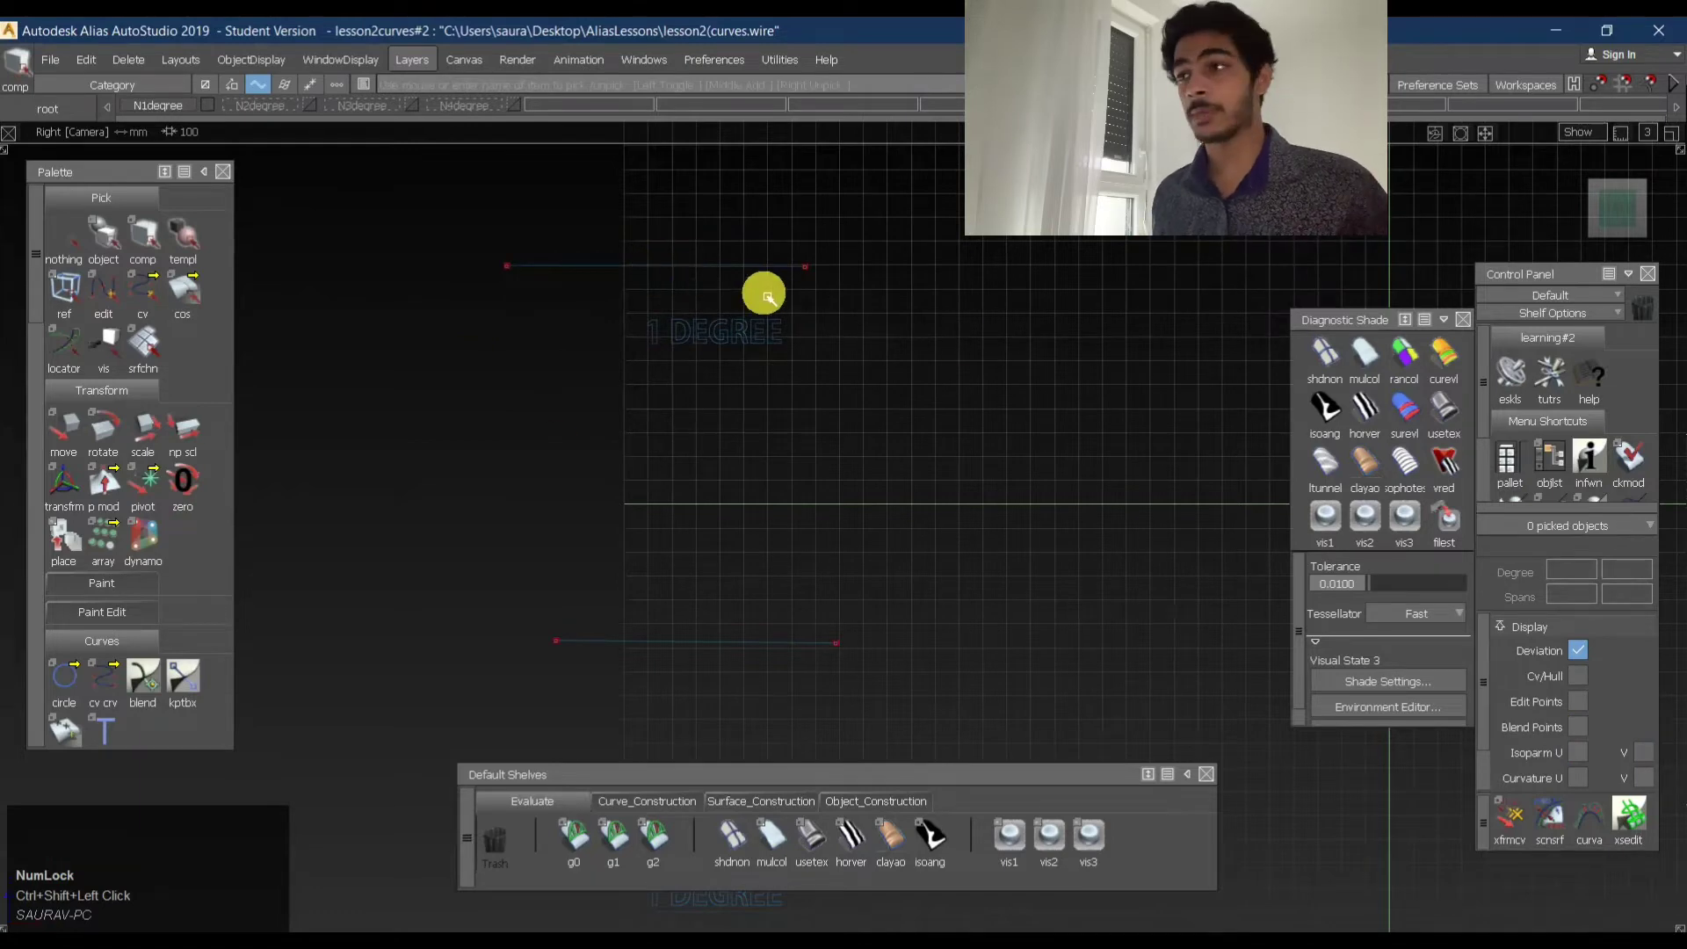
left_click_drag(766, 295, 655, 322, "ctrl+shift")
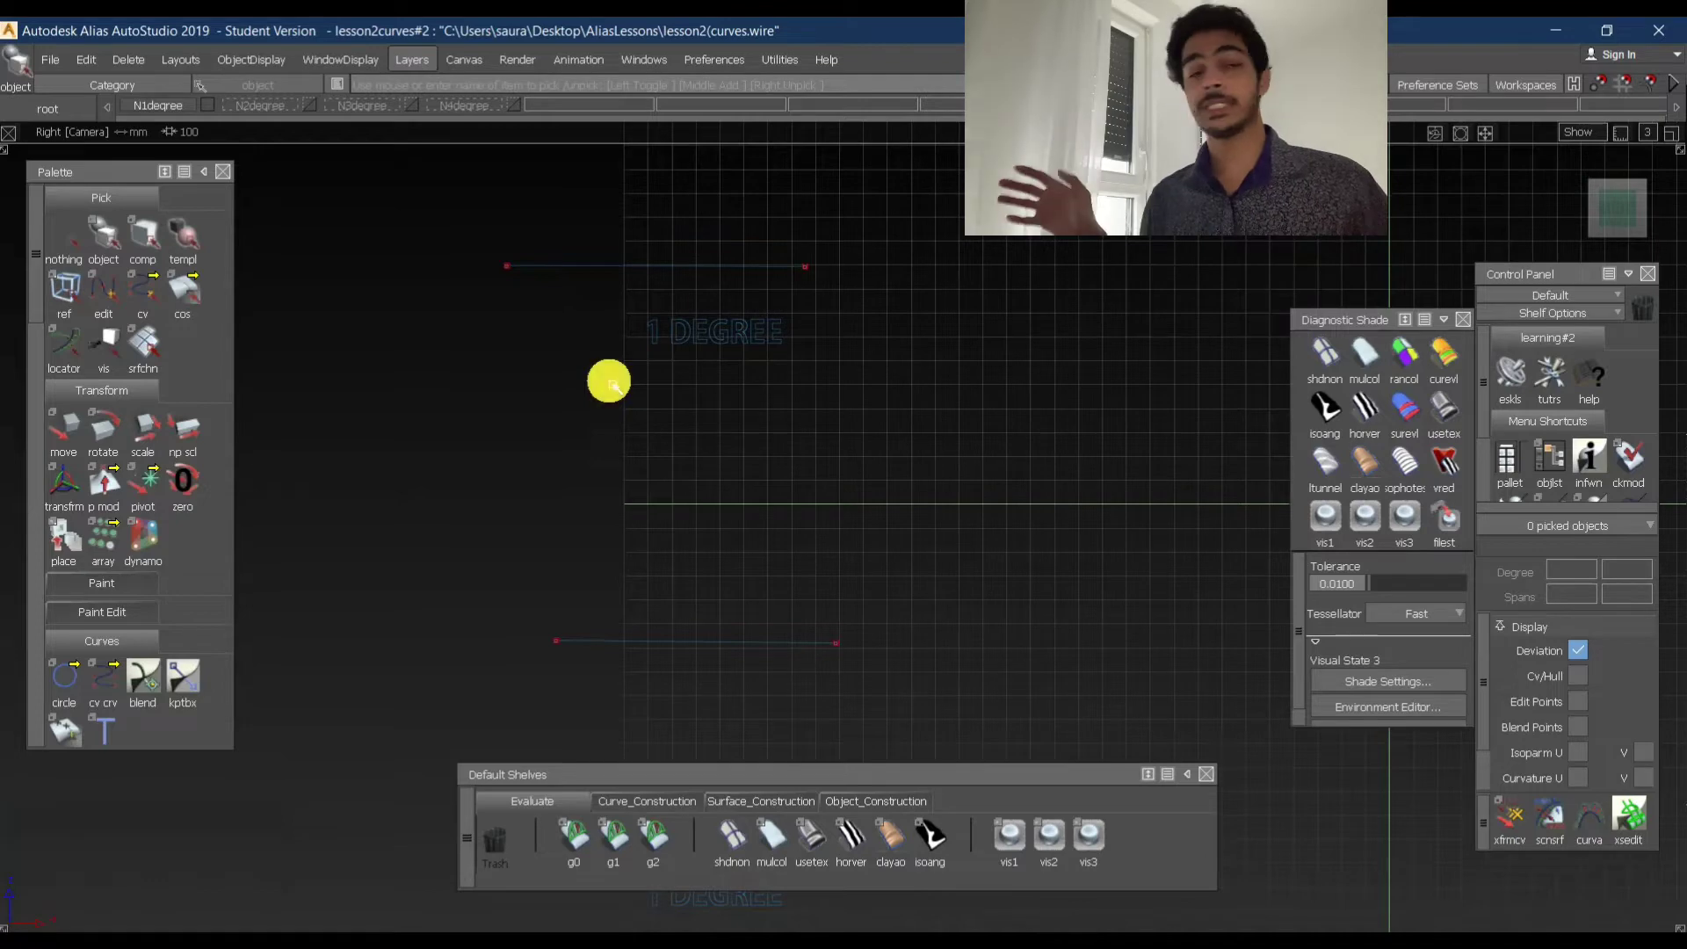
left_click_drag(531, 302, 527, 272, "ctrl+shift")
left_click(475, 248)
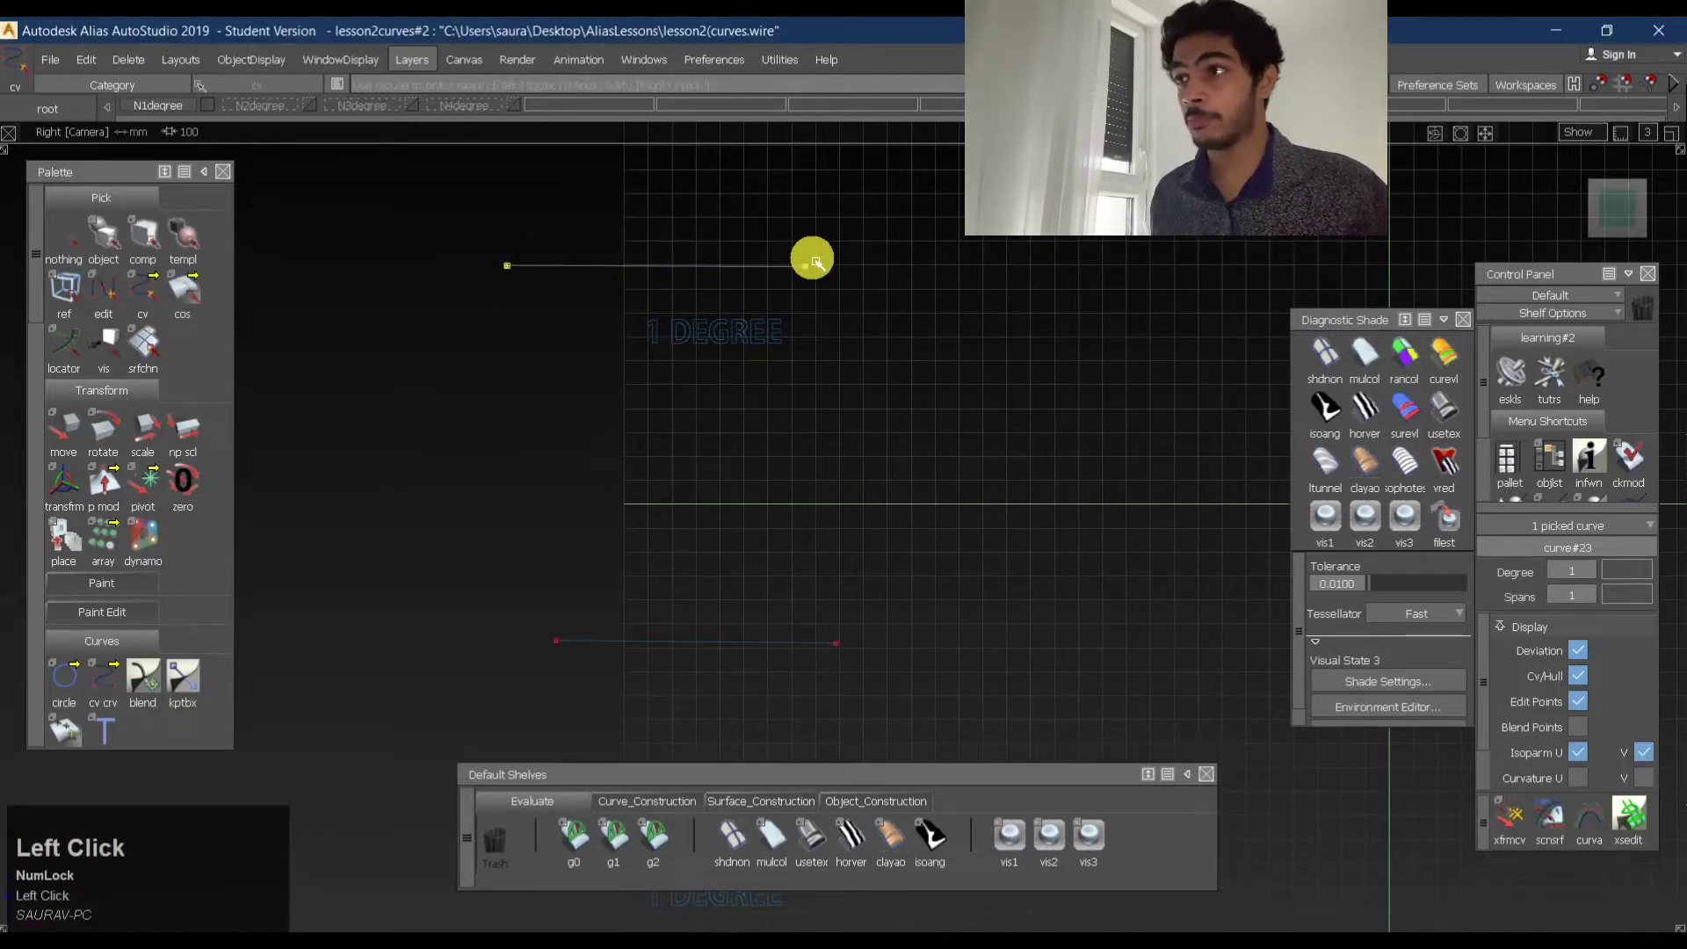
left_click(753, 366)
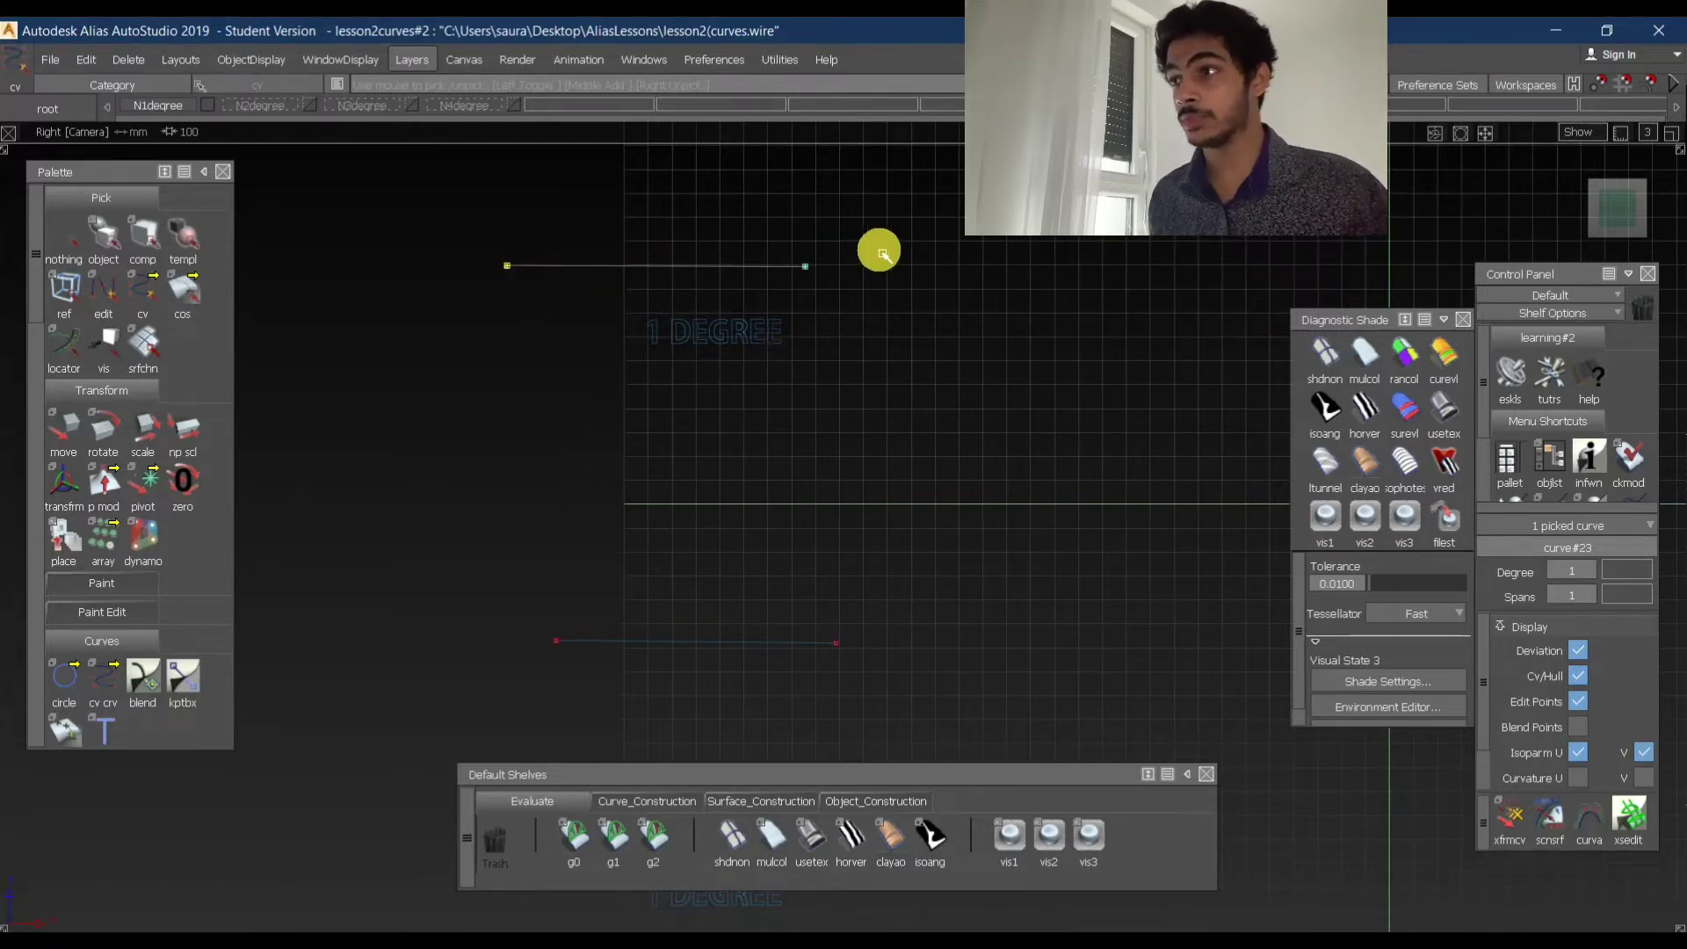
middle_click_drag(557, 382, 536, 346, "ctrl+shift")
mouse_move(485, 342)
left_mouse_down()
mouse_move(791, 620)
mouse_move(647, 268)
mouse_move(539, 482)
mouse_move(957, 294)
mouse_move(515, 263)
mouse_move(780, 436)
mouse_move(986, 324)
mouse_move(440, 298)
mouse_move(475, 327)
left_mouse_up()
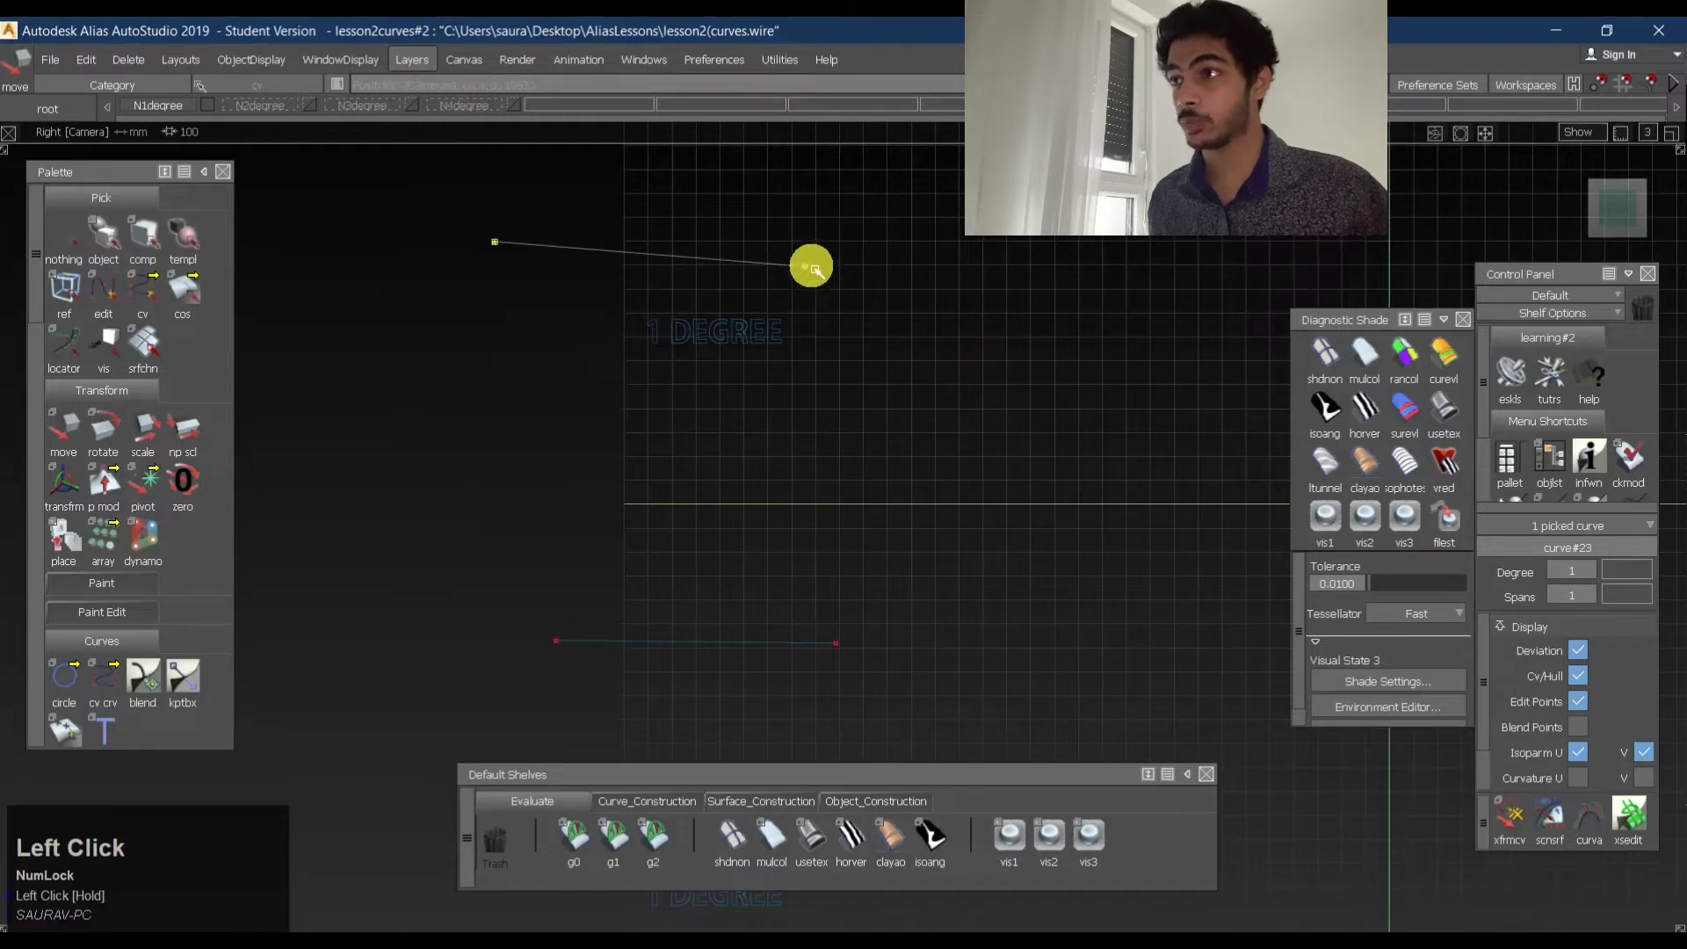
left_click_drag(807, 268, 793, 277)
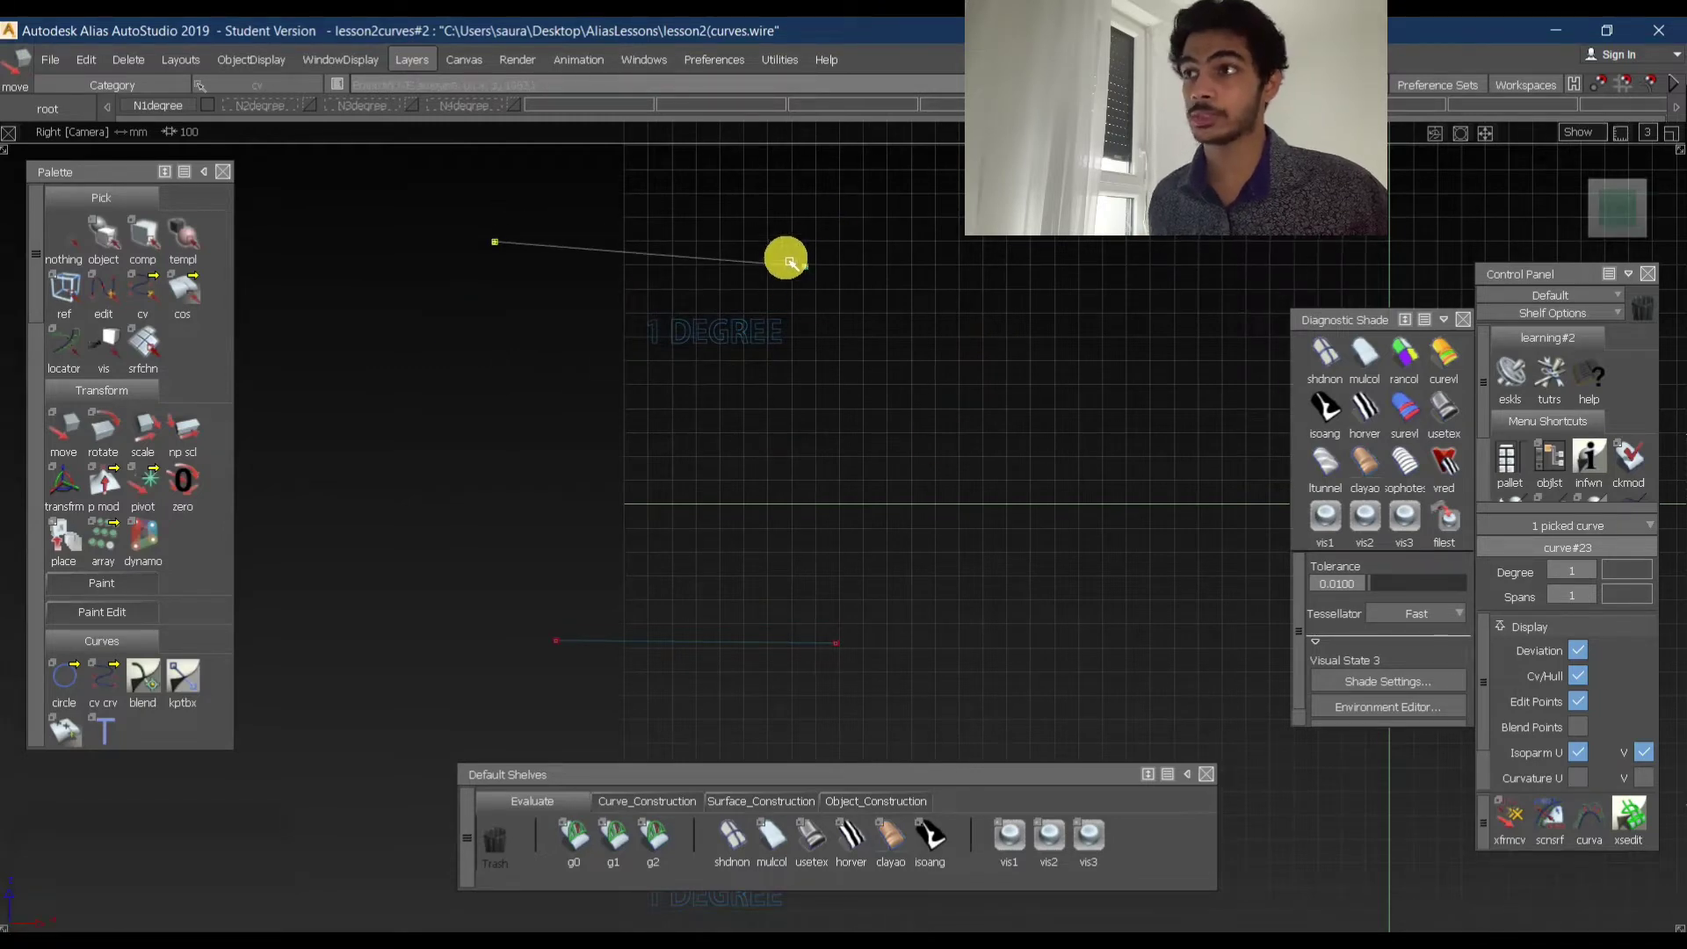
- Set the upper 1 degree curve's pivot at the middle of the line using curve snapping
middle_click(882, 226, "ctrl+shift")
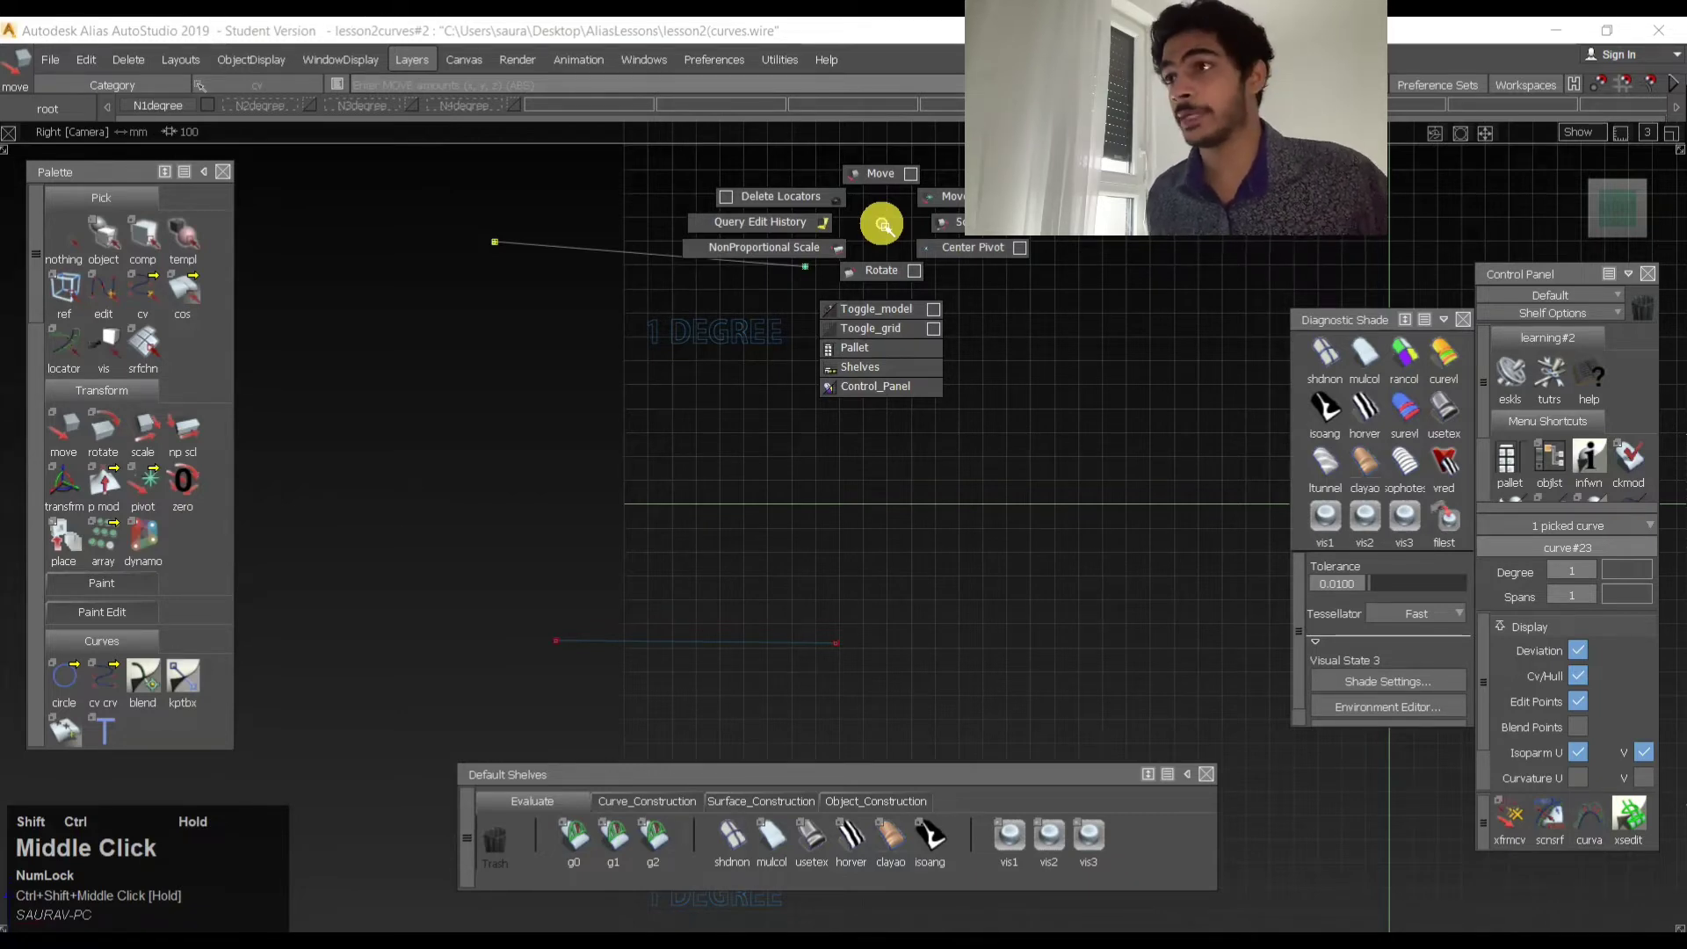
middle_click_drag(884, 226, 953, 193, "ctrl+shift")
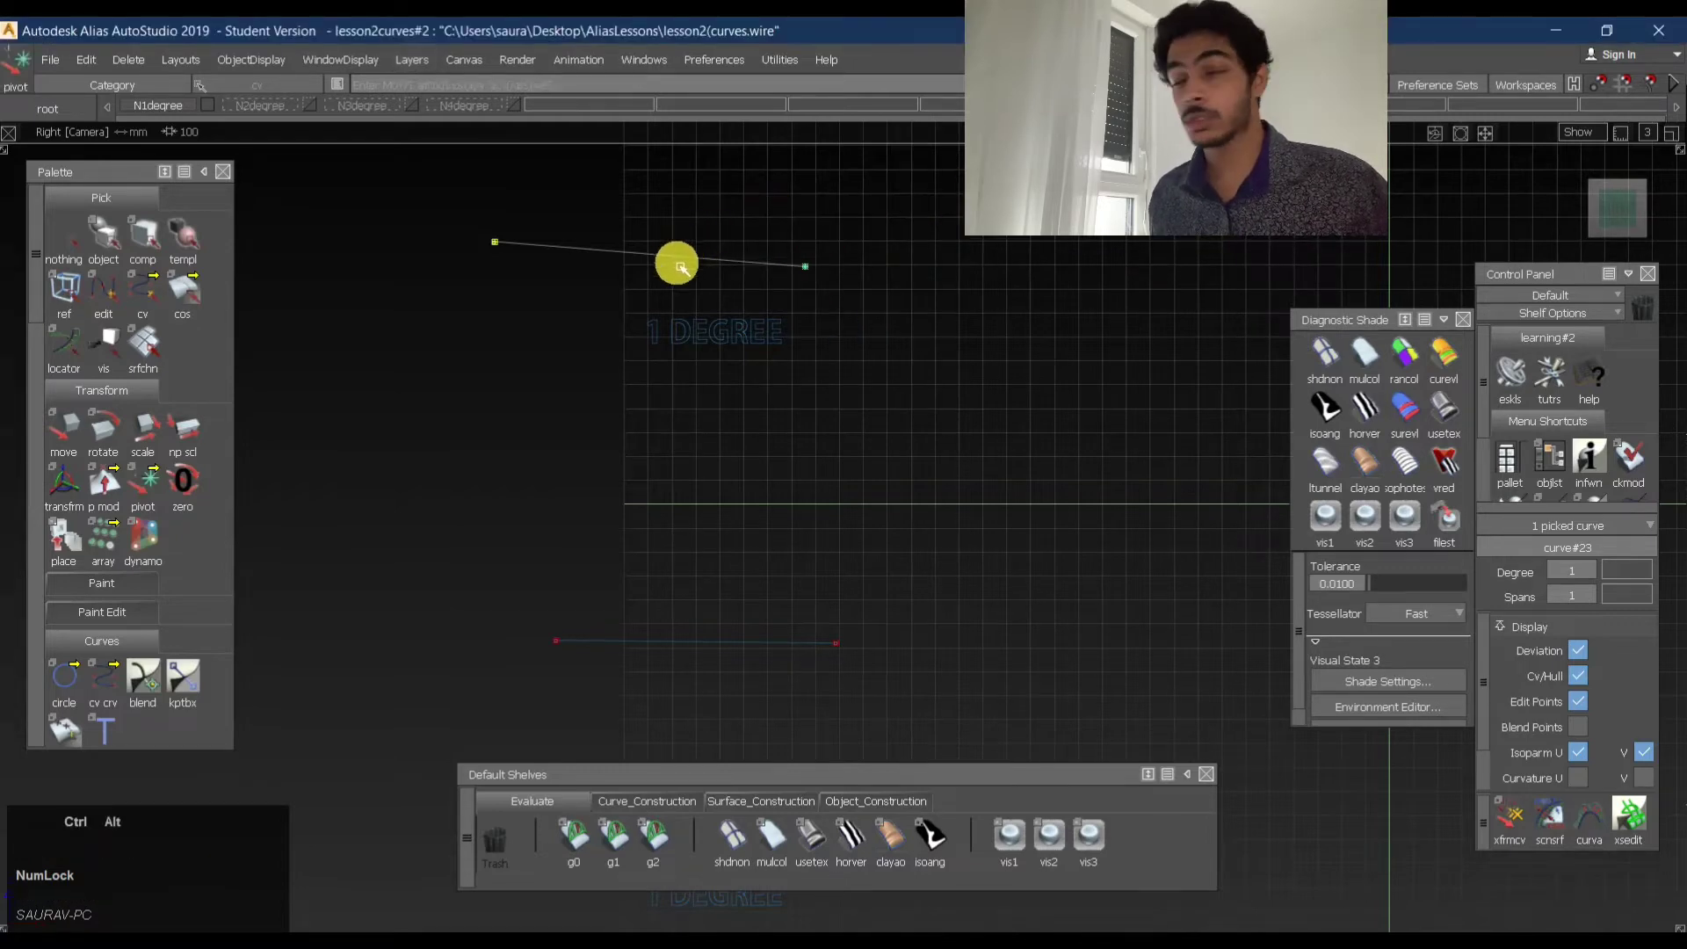
left_click_drag(646, 261, 714, 273, "ctrl+alt")
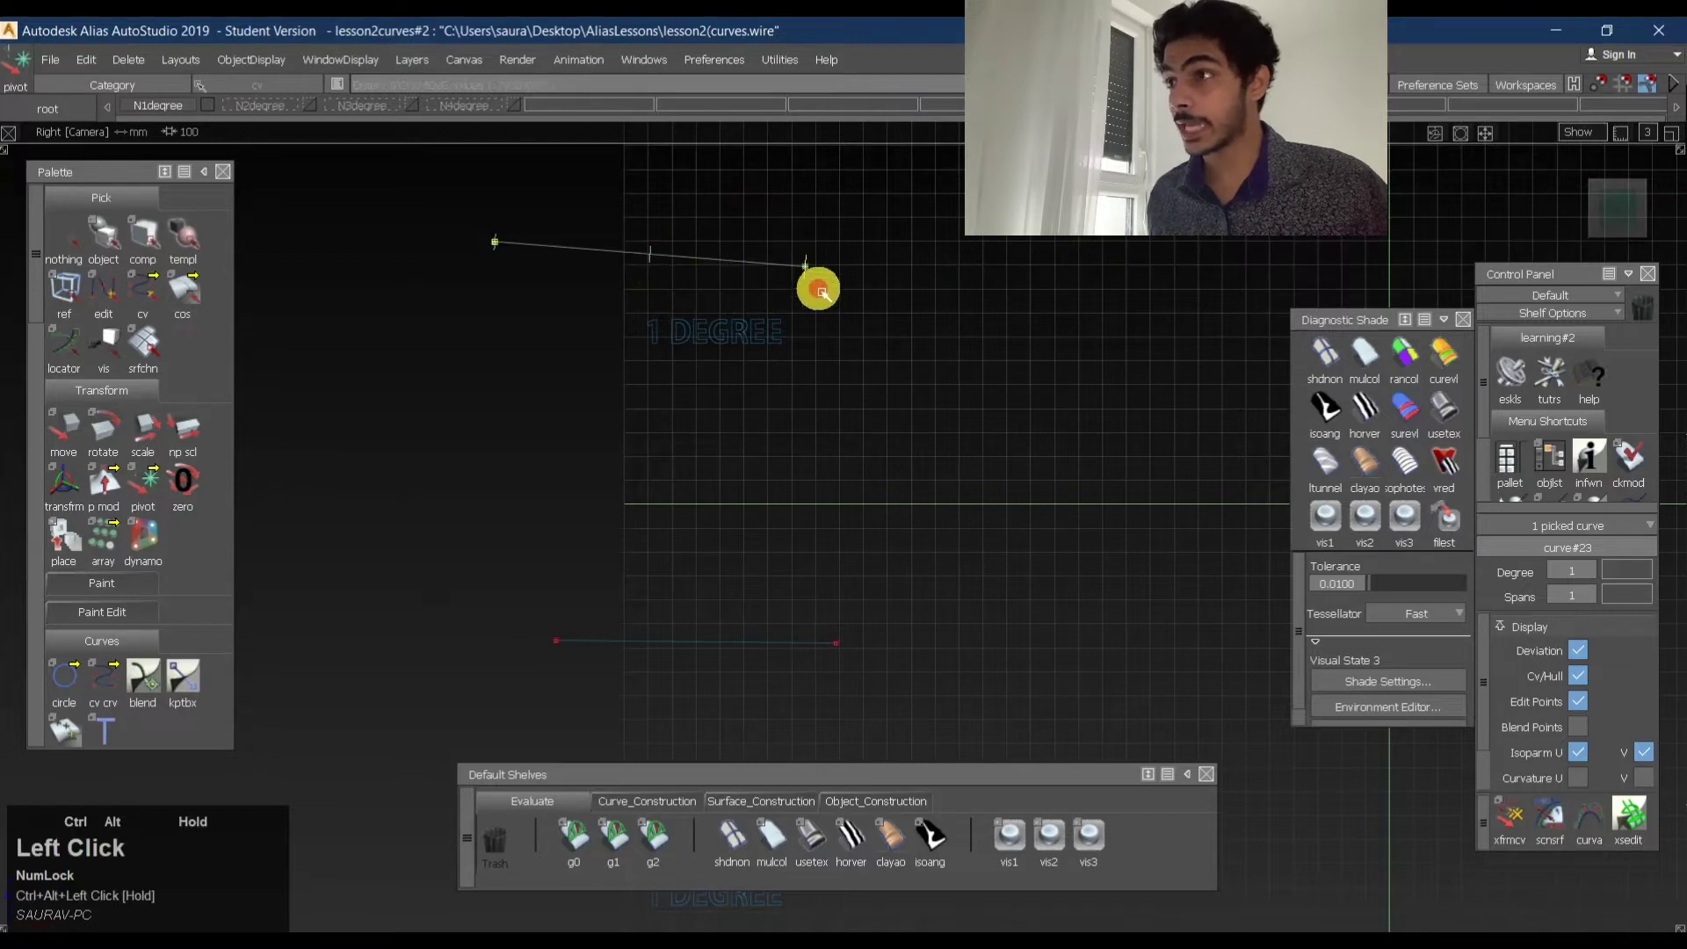
mouse_move(820, 291)
left_mouse_down("ctrl+alt")
mouse_move(571, 274)
mouse_move(653, 280)
left_mouse_up("ctrl+alt")
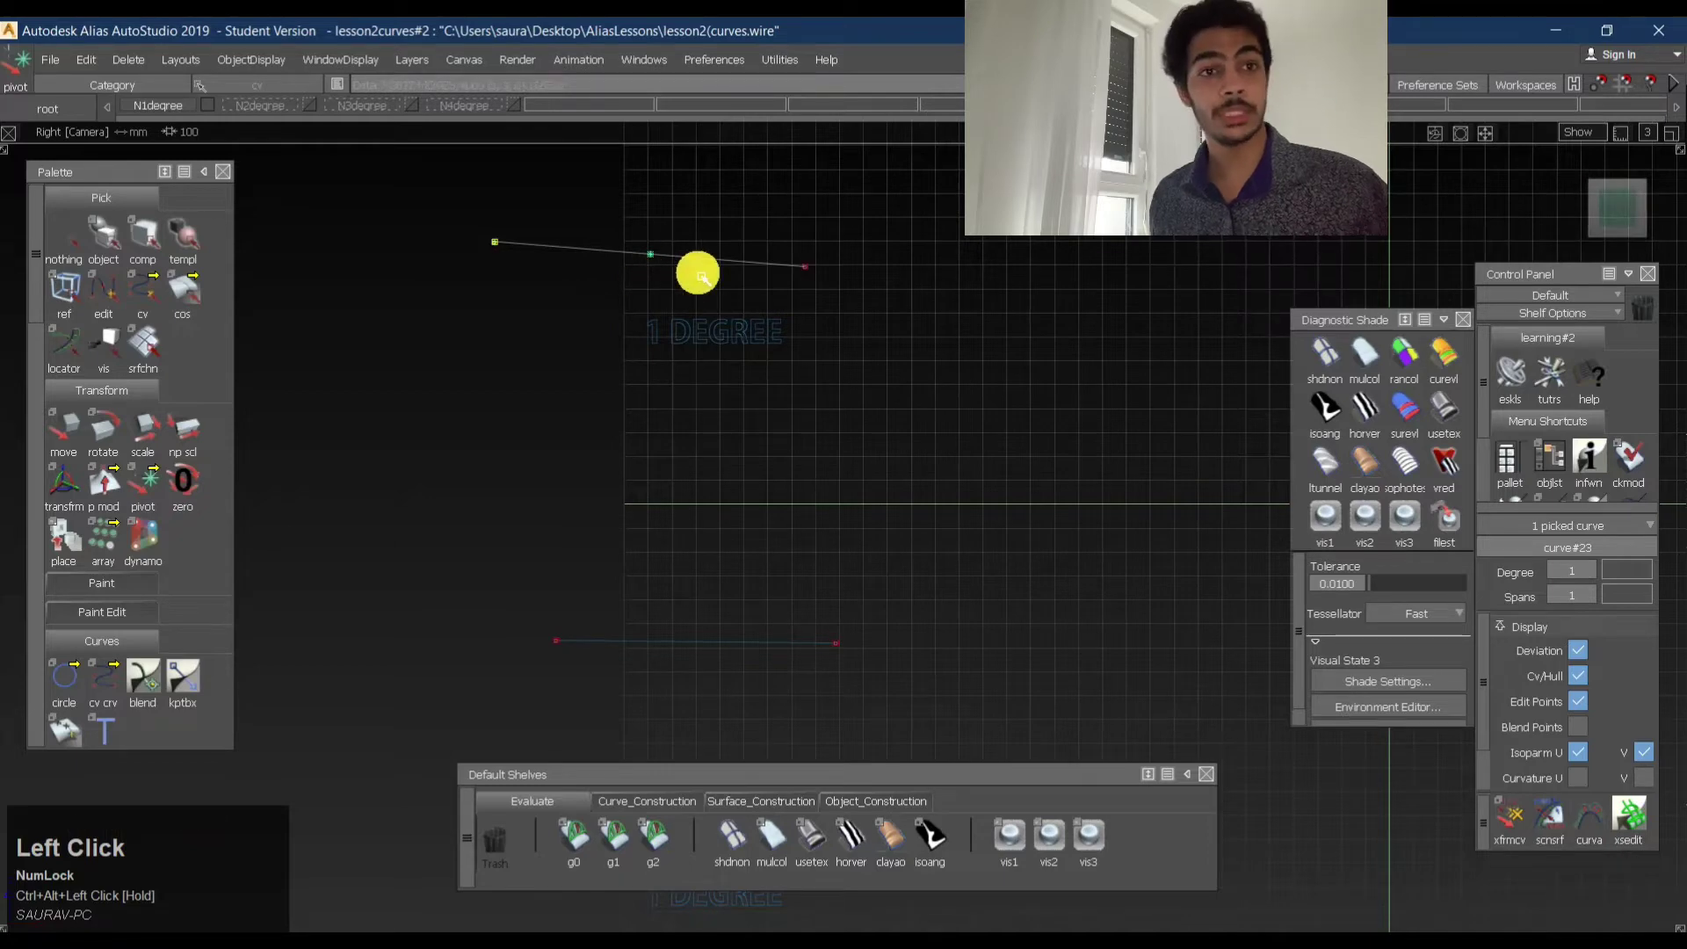
- Rotate the upper 1 degree curve's left-end CV slightly about the pivot at the middle of the line
middle_click_drag(781, 216, 777, 262, "ctrl+shift")
left_click(907, 173)
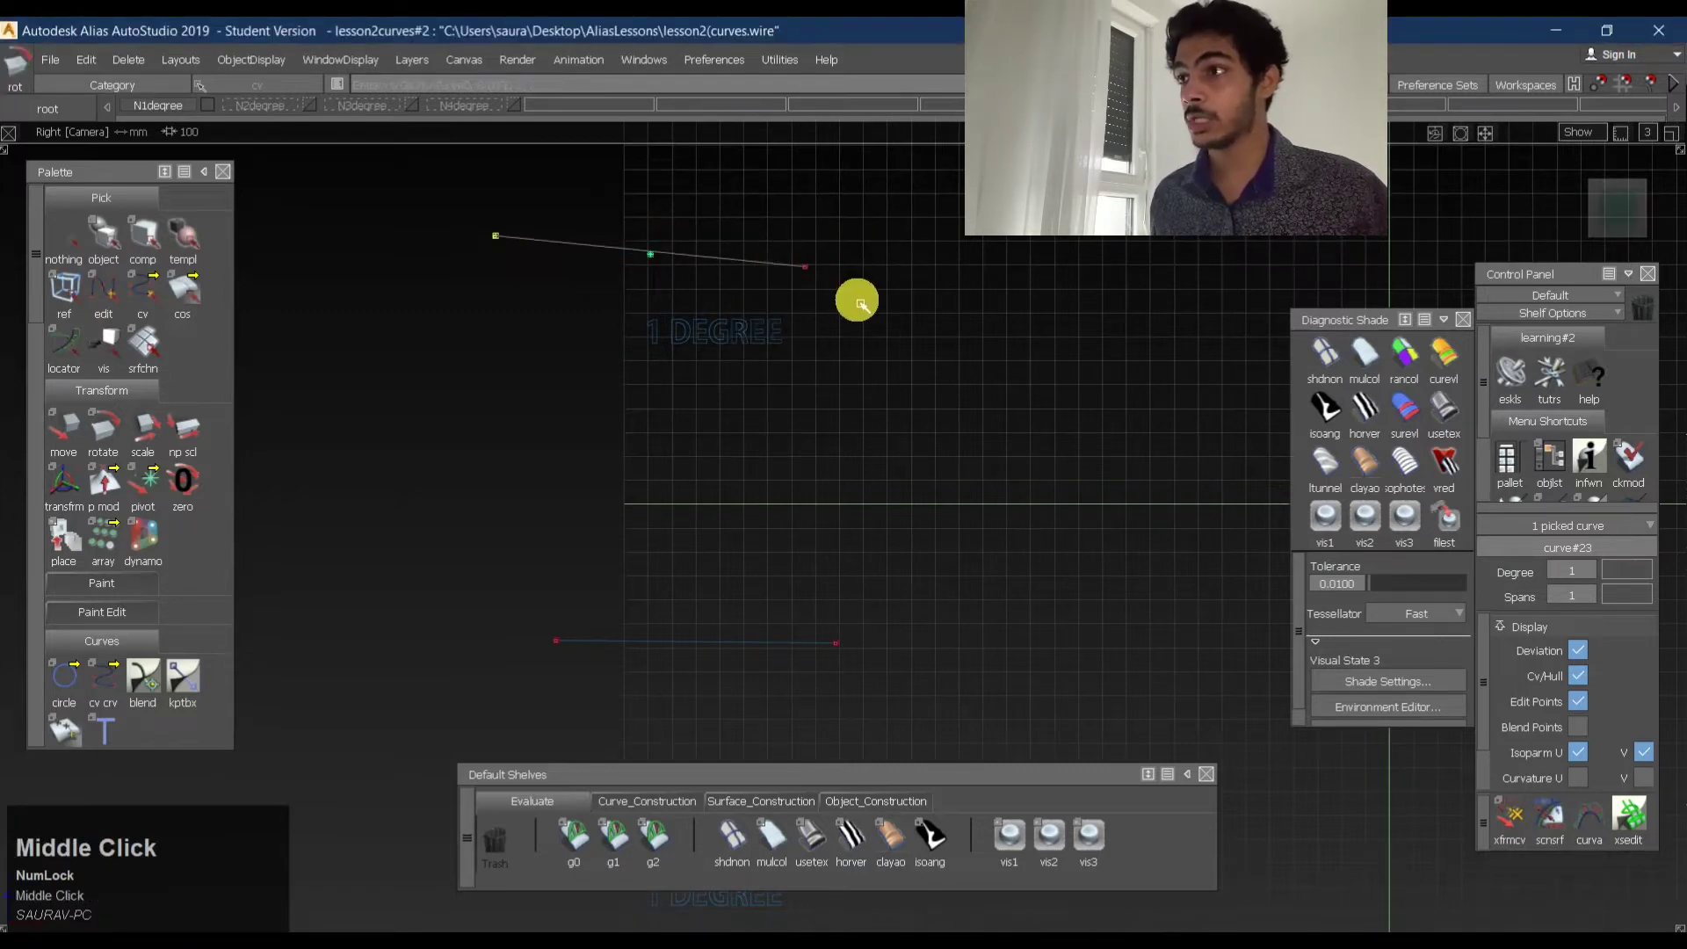
middle_click_drag(858, 297, 741, 332)
middle_click(682, 350, "ctrl+shift")
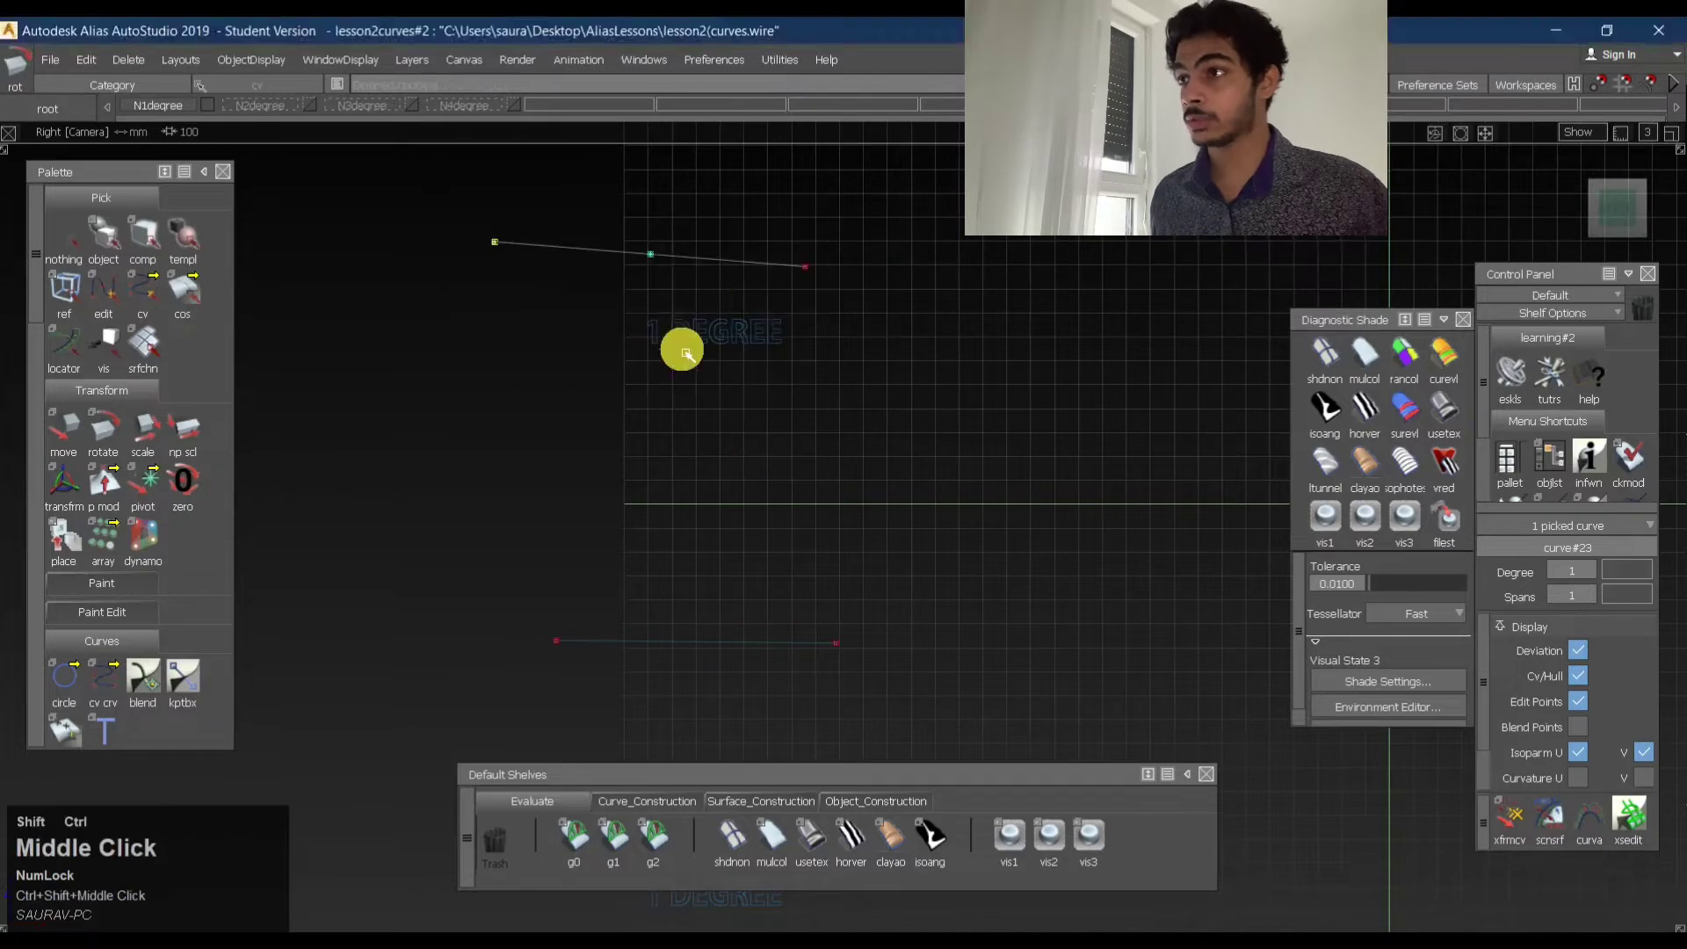
- Pick both end CVs of the upper 1 degree curve and rotate them slightly about the middle pivot
left_click_drag(533, 279, 817, 265, "ctrl+shift")
left_click(756, 266, "shift")
middle_click_drag(782, 260, 809, 336, "ctrl+shift")
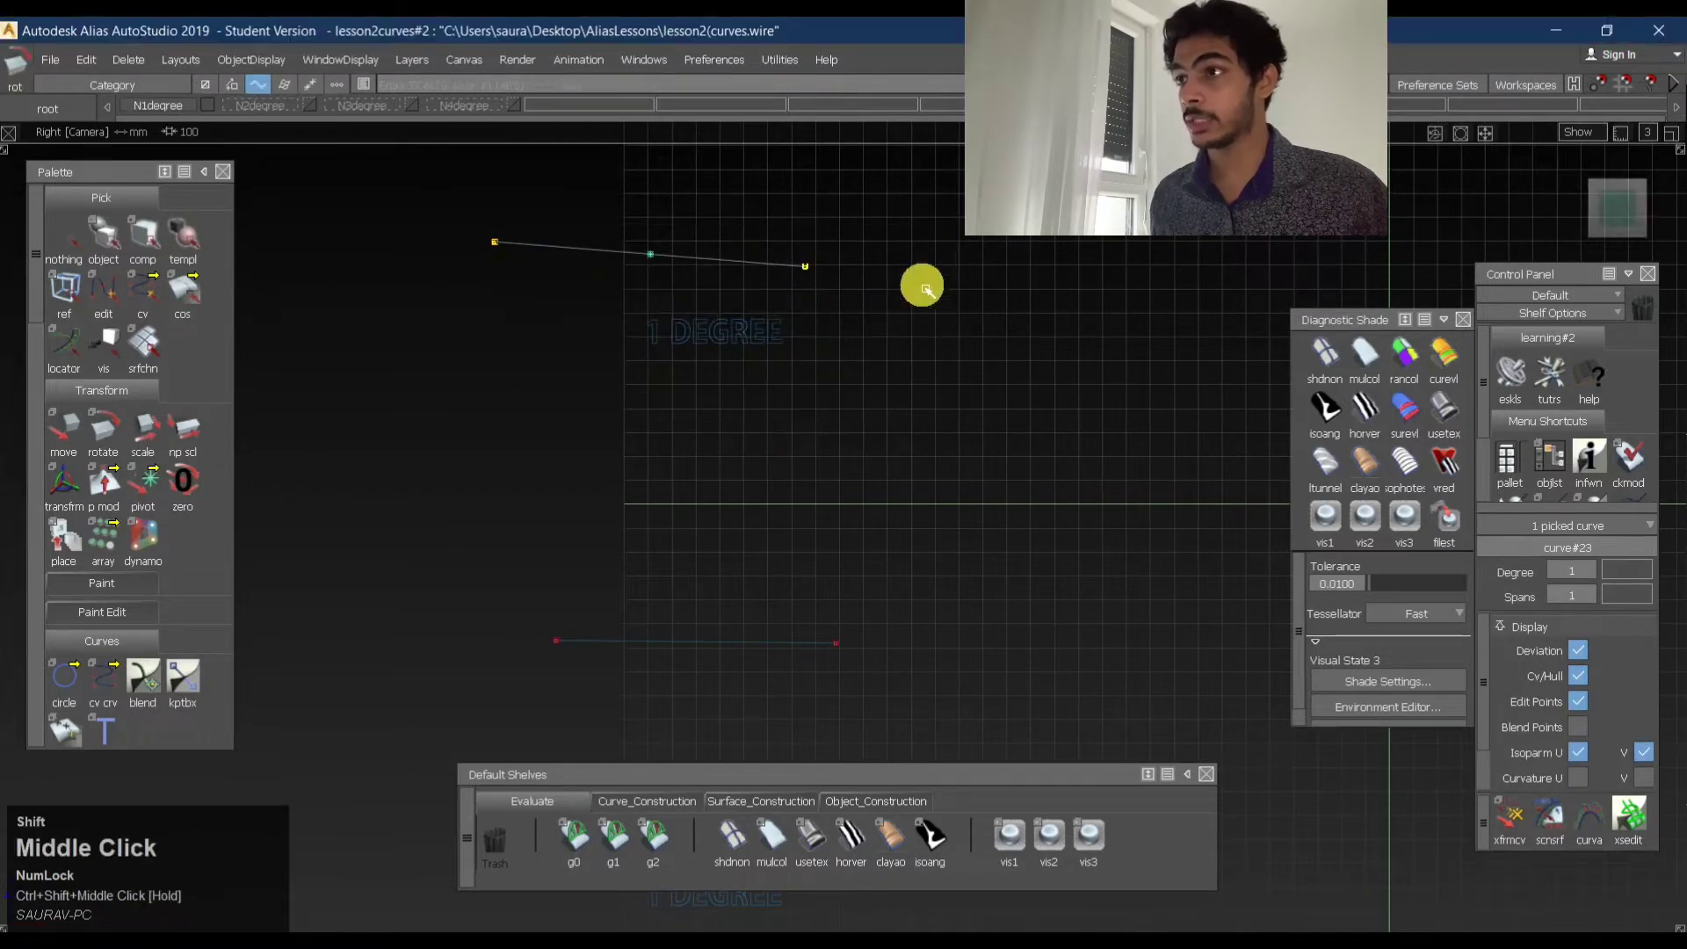
middle_click_drag(929, 274, 881, 316, "shift")
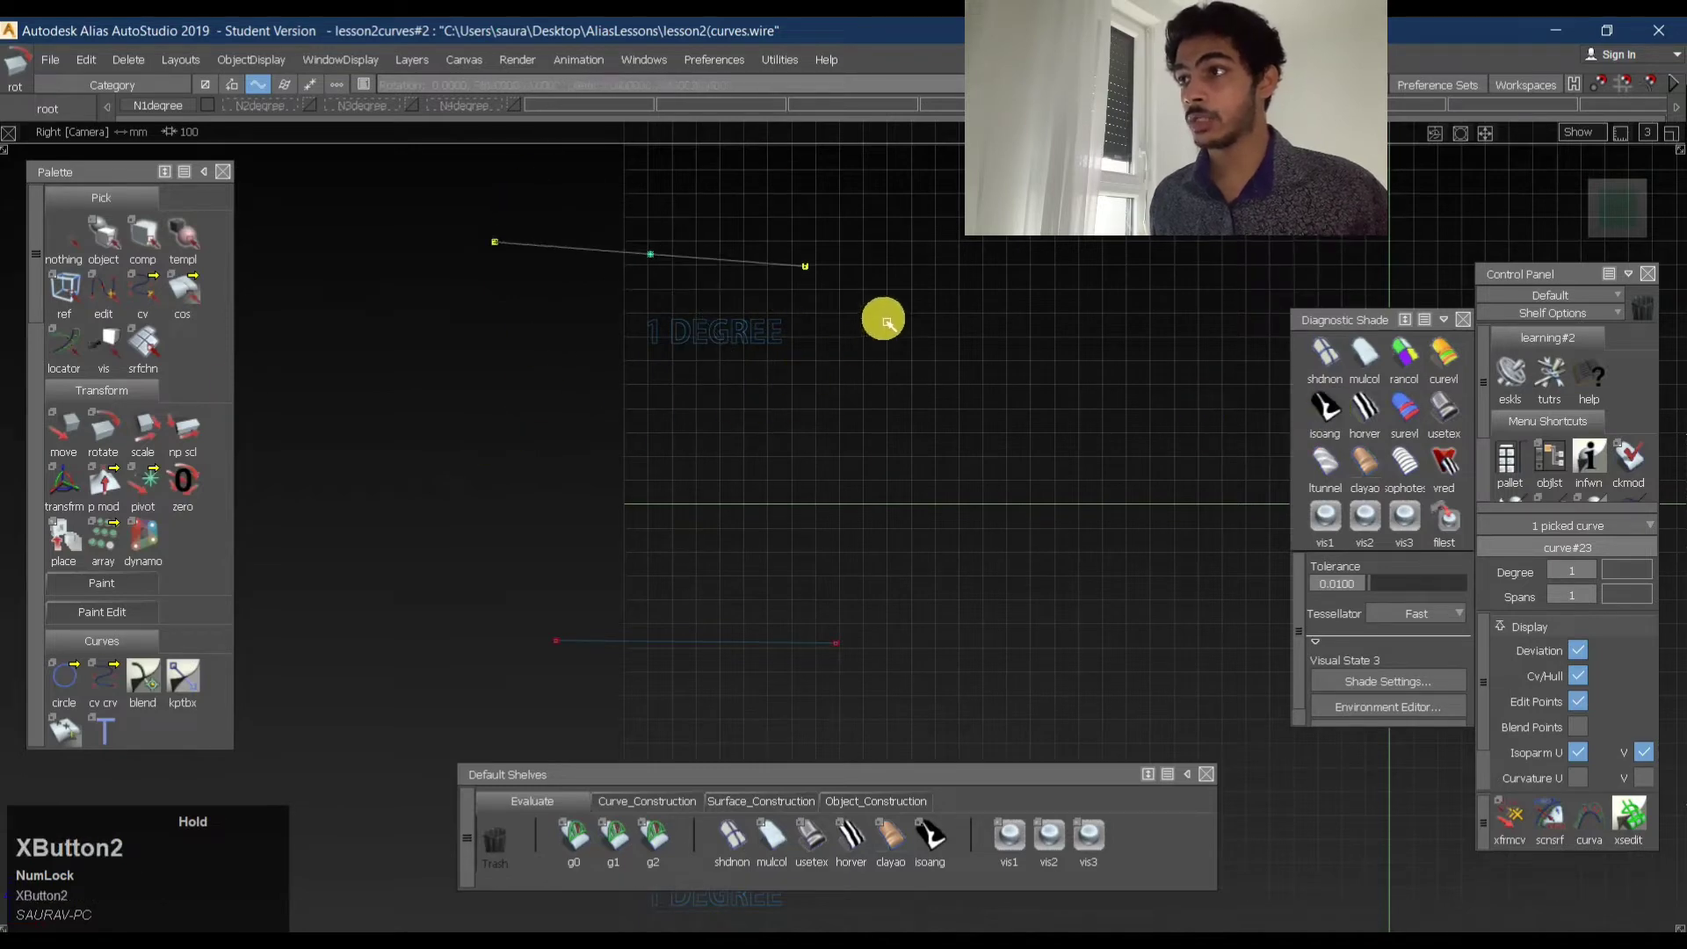
- Repick both CVs of the upper 1 degree curve and snap their pivot to the right-end CV
left_click_drag(733, 337, 783, 307, "ctrl+shift")
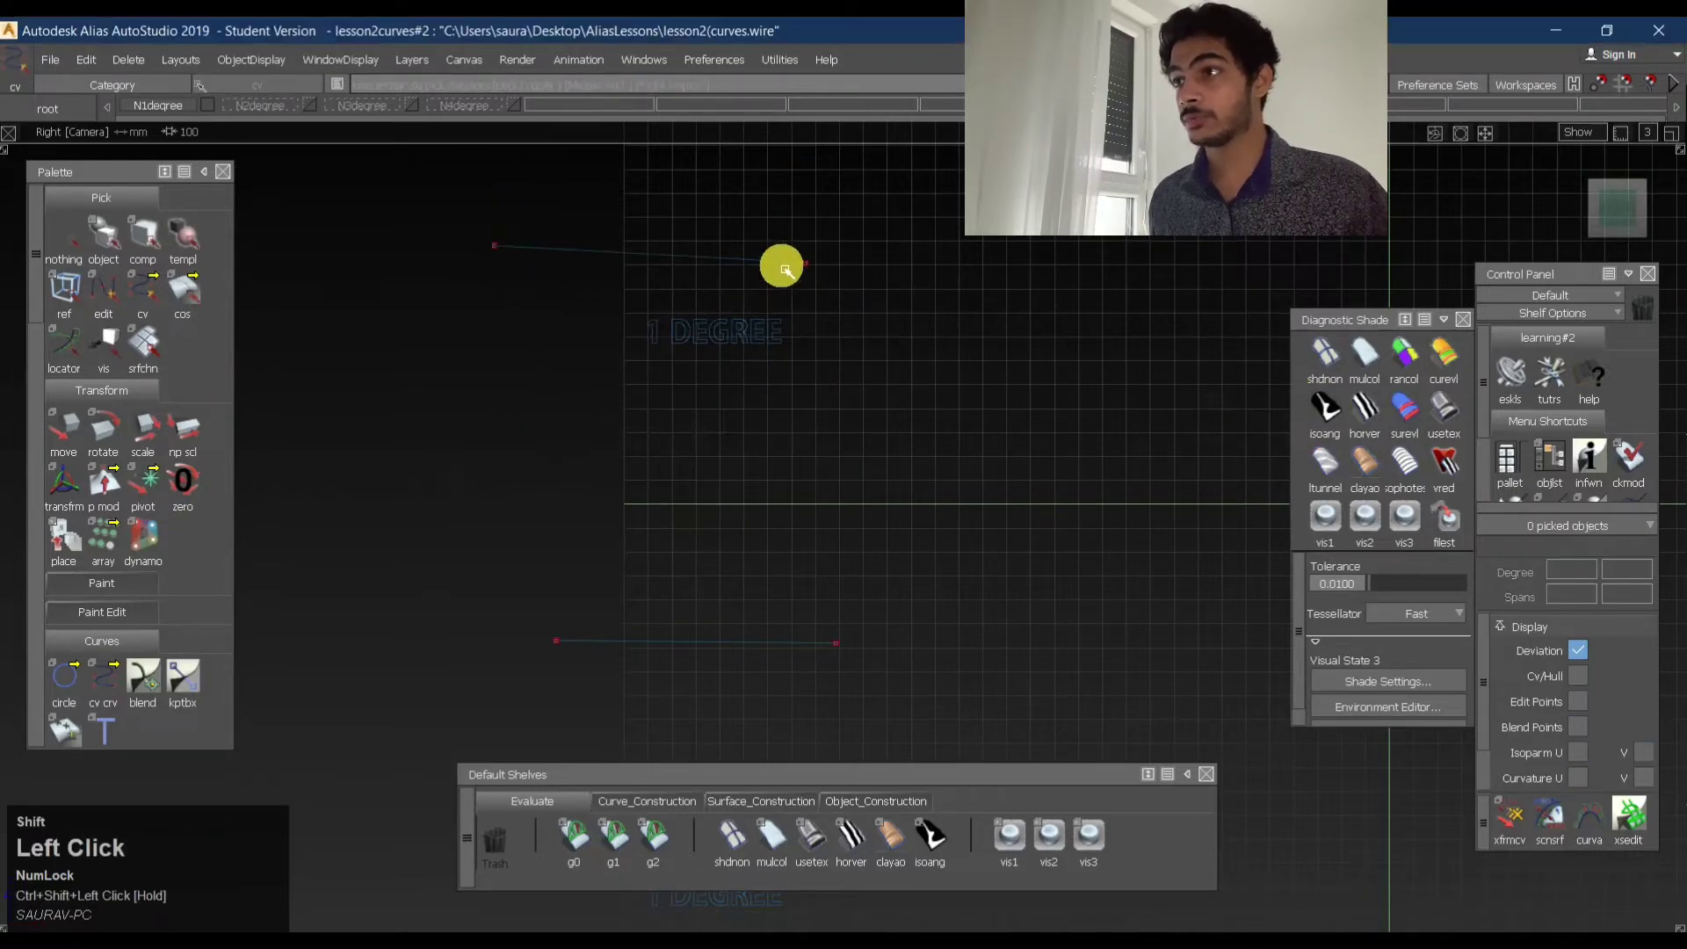
left_click(717, 247, "shift")
middle_click_drag(785, 284, 858, 256, "ctrl+shift")
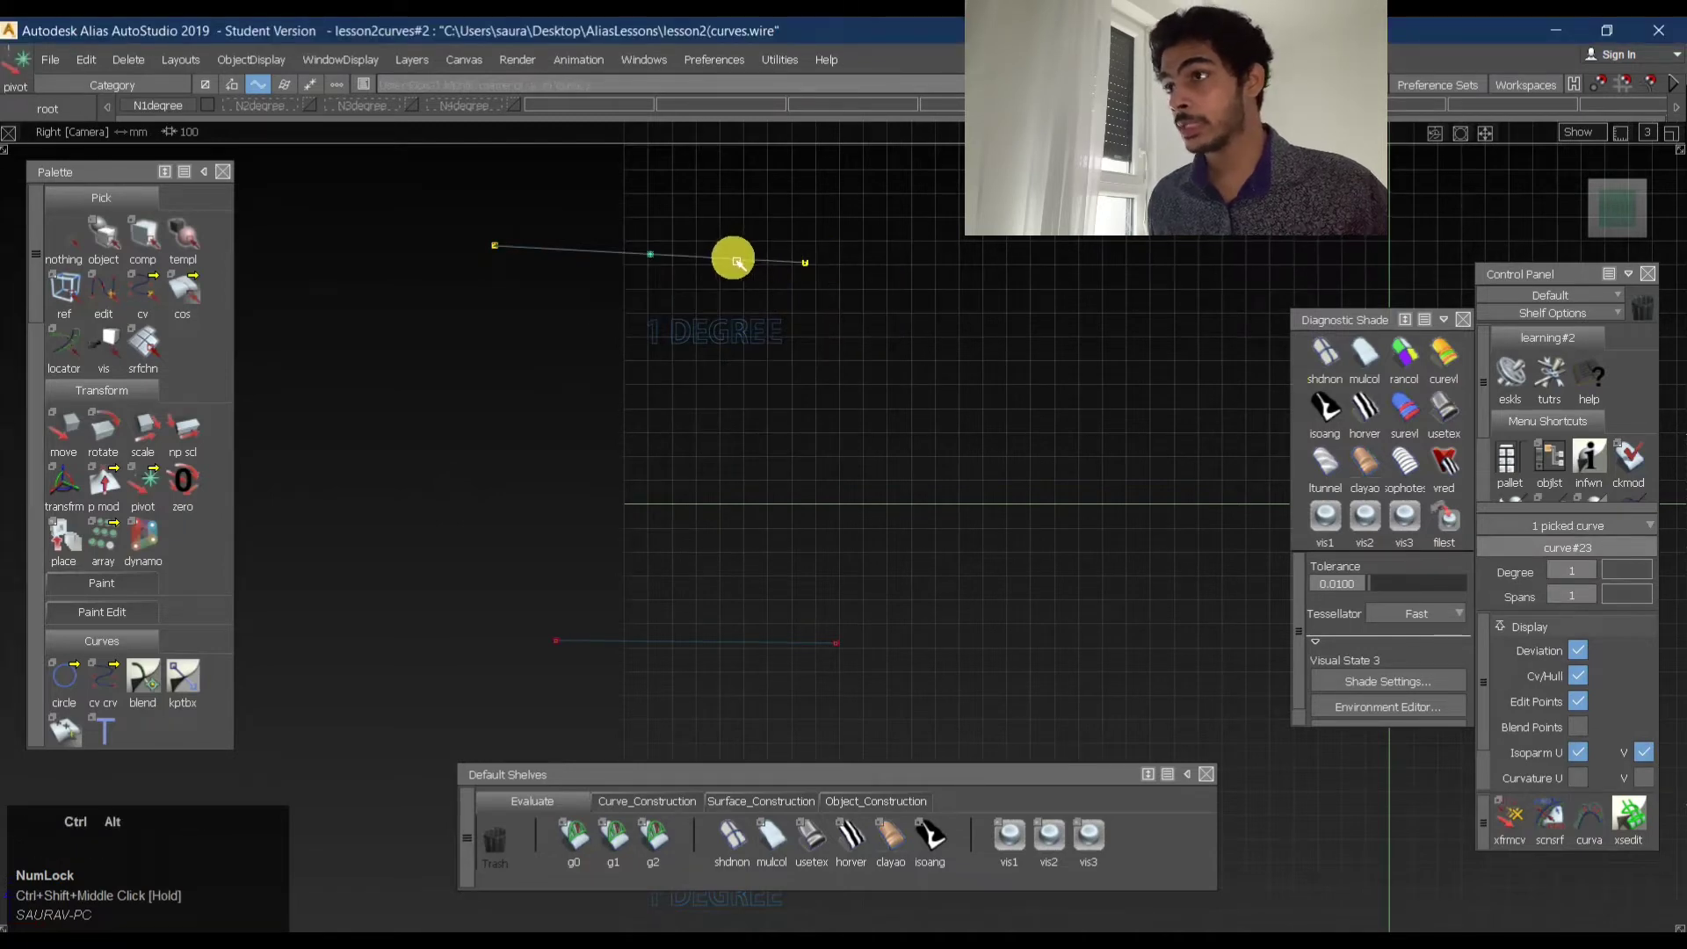
left_click_drag(737, 261, 837, 279, "ctrl+alt")
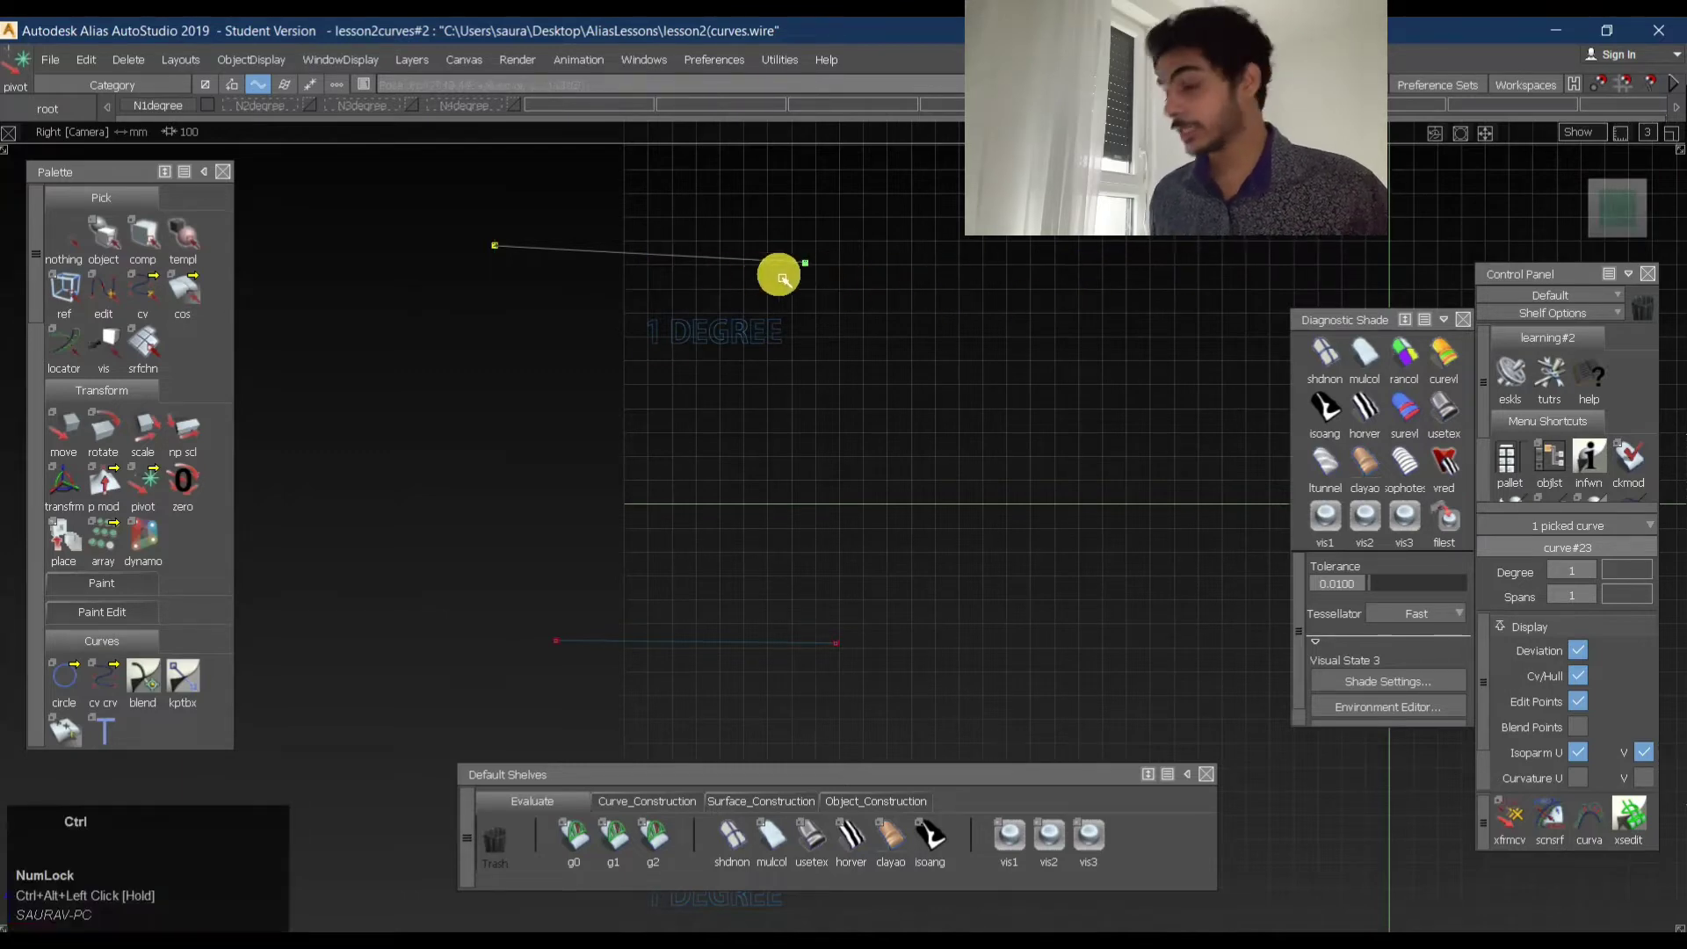
left_click_drag(506, 269, 781, 304, "ctrl")
left_click_drag(461, 283, 810, 283, "ctrl")
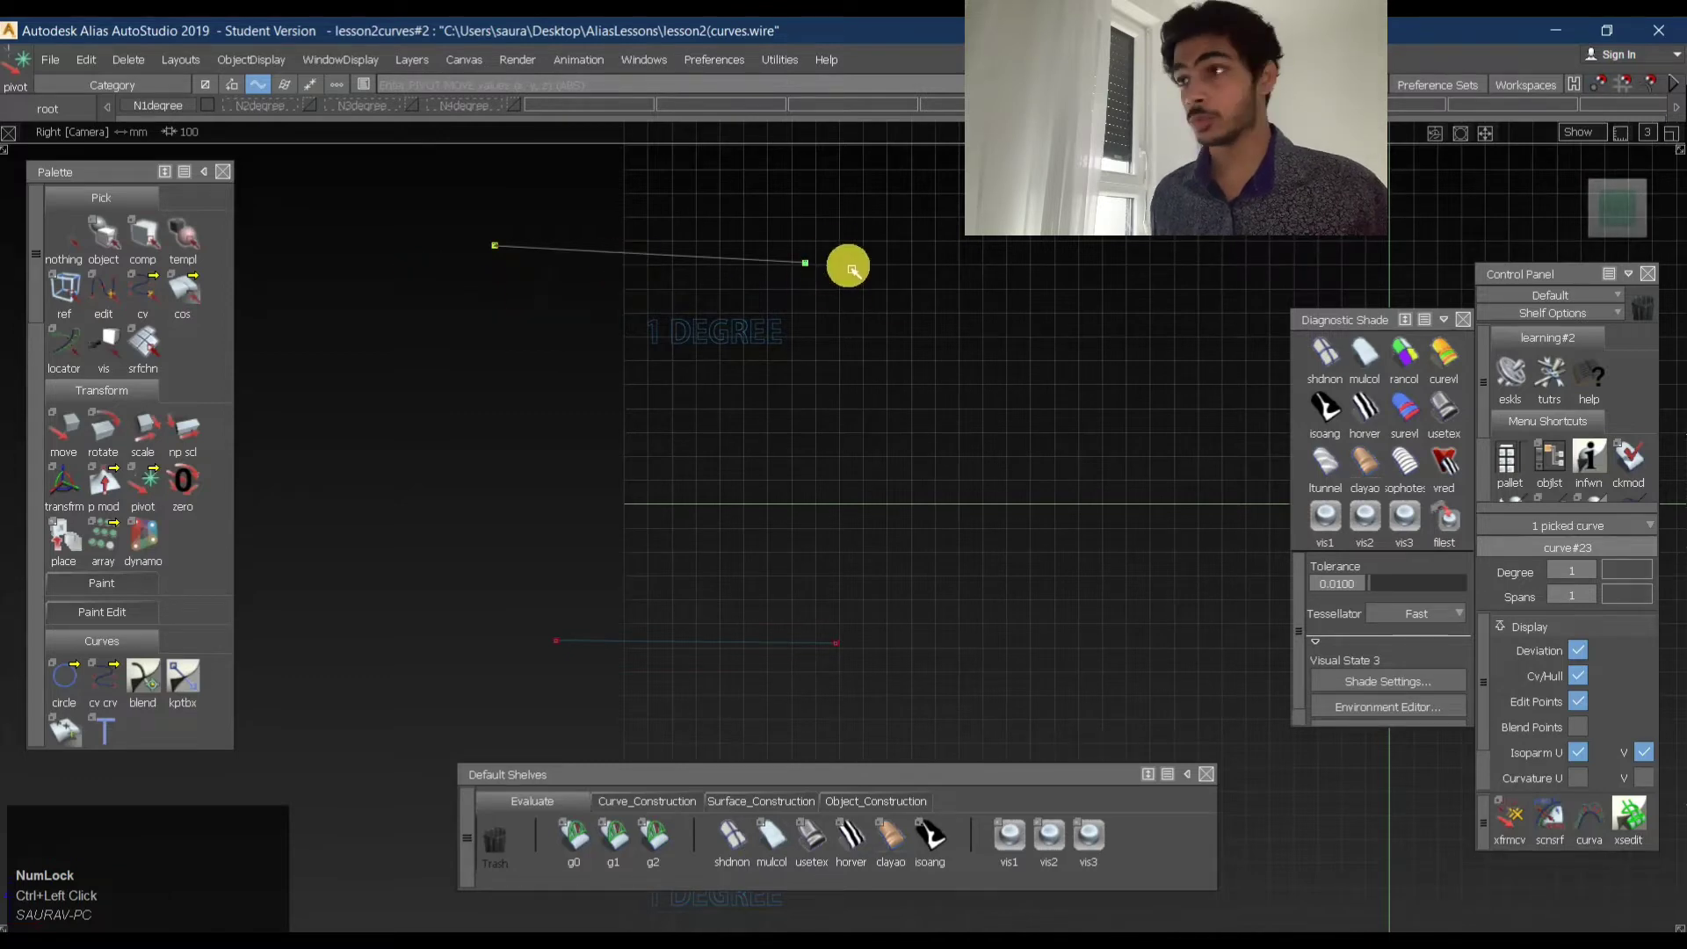
- Pick the upper curve's left-end CV and try moving it along the line with curve snapping
left_click_drag(516, 309, 519, 264, "ctrl+shift")
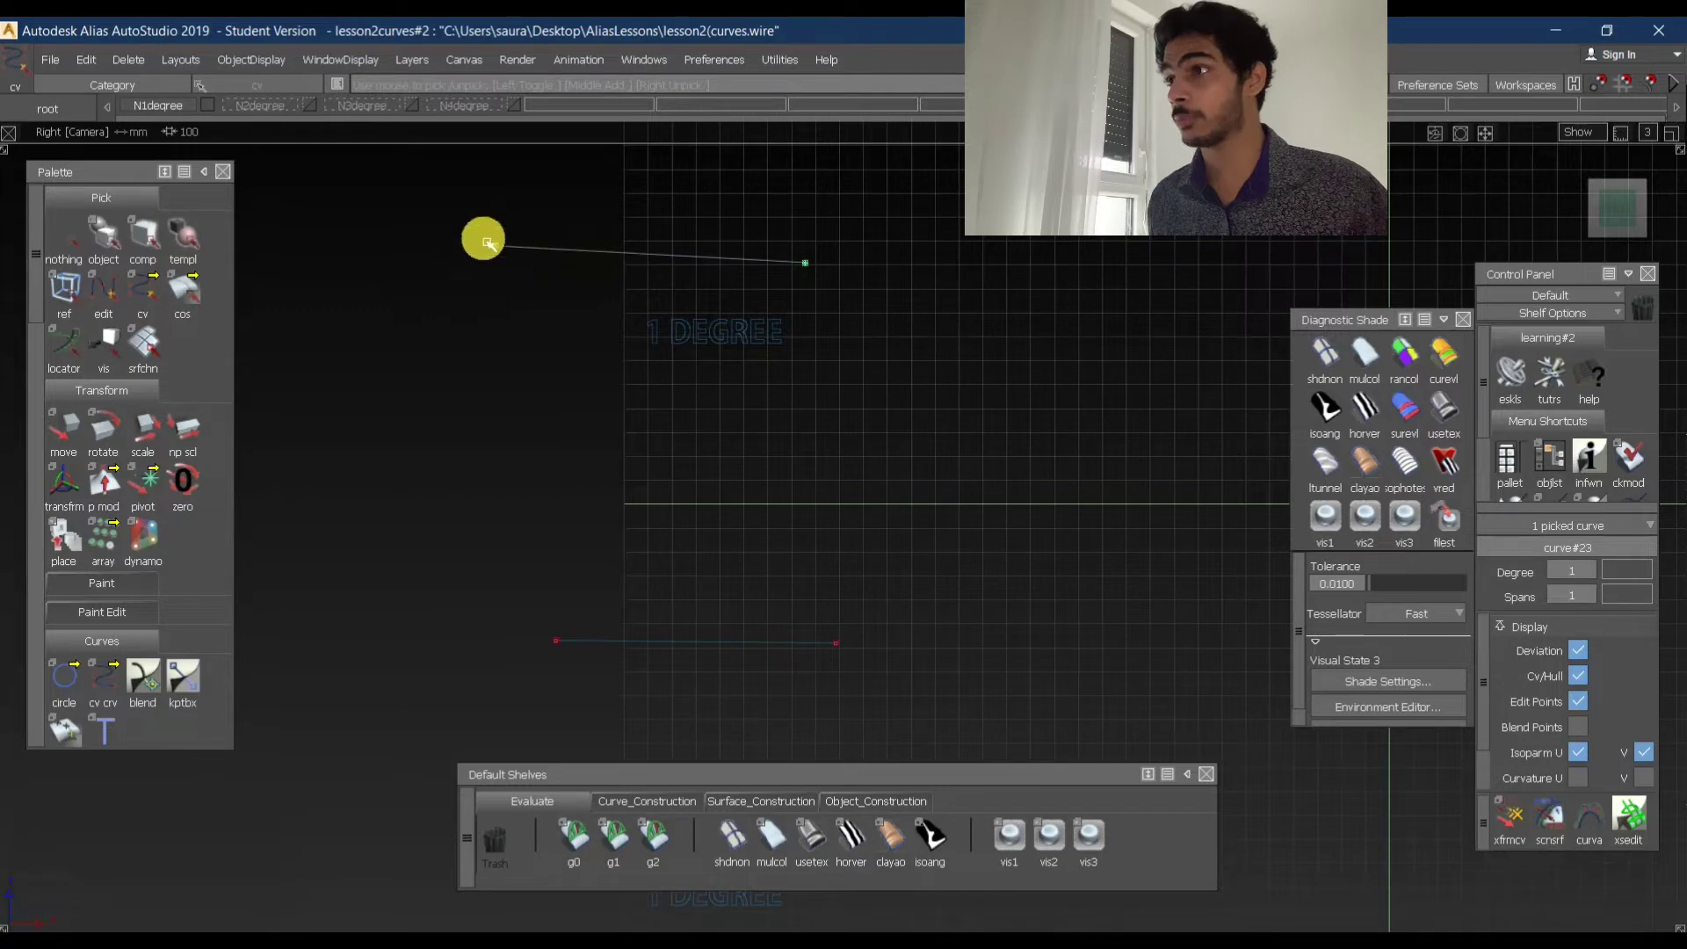
middle_click(533, 285, "ctrl+shift")
middle_click_drag(536, 257, 538, 254, "ctrl+shift")
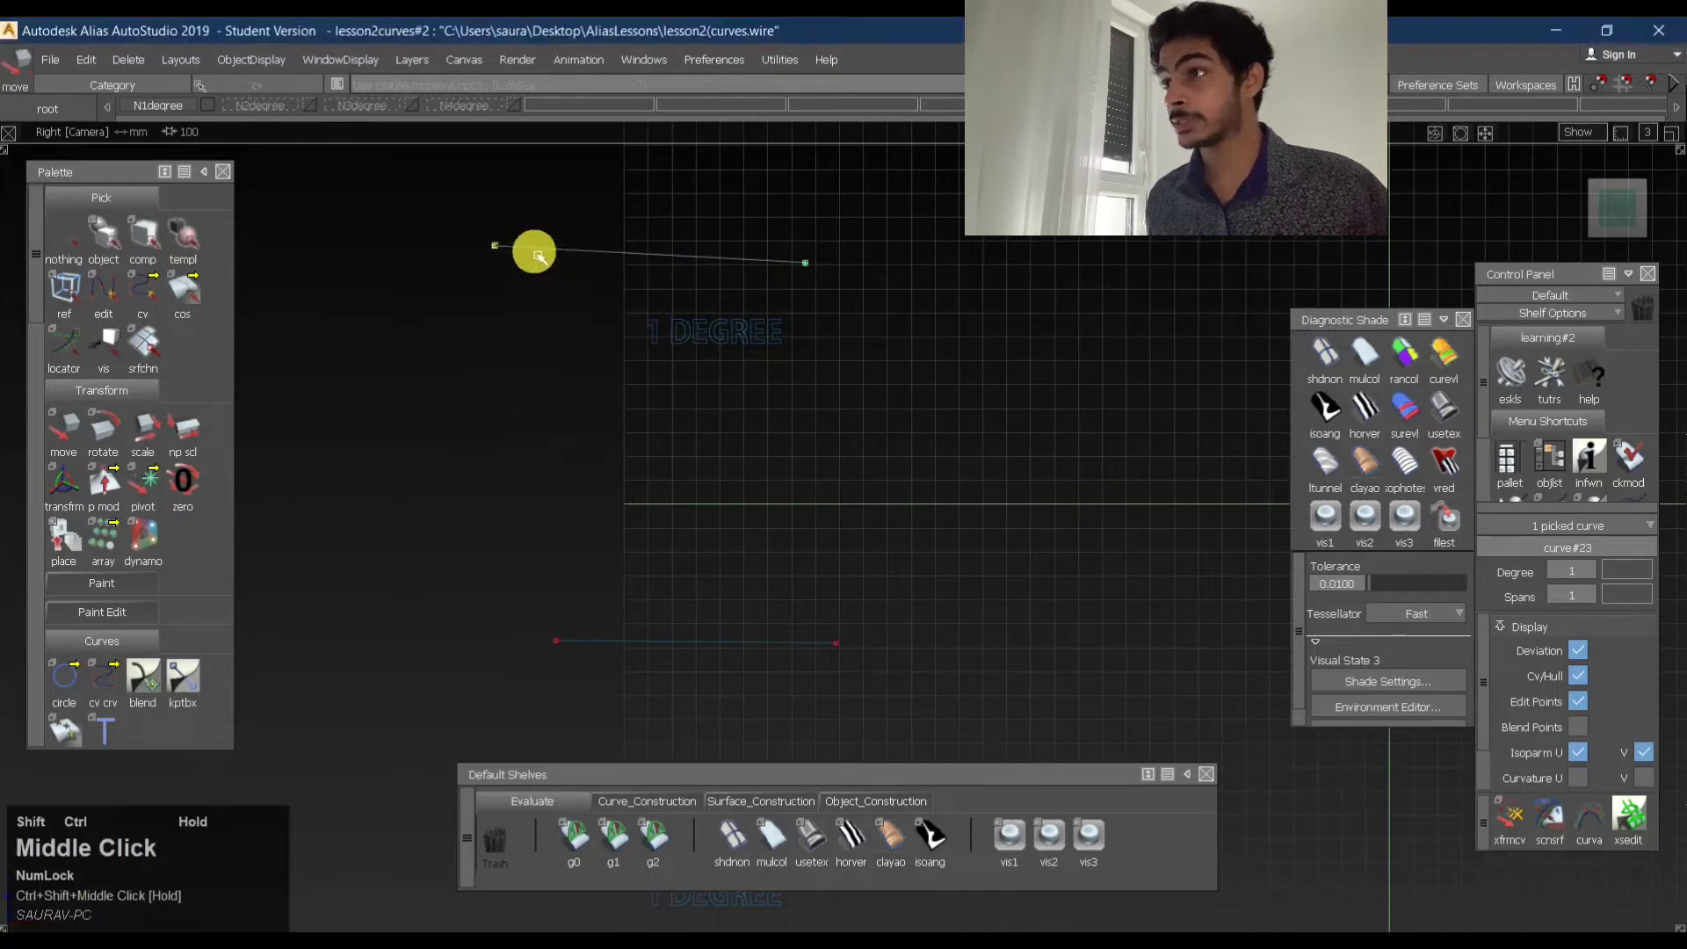
left_click_drag(531, 253, 702, 257, "ctrl+alt")
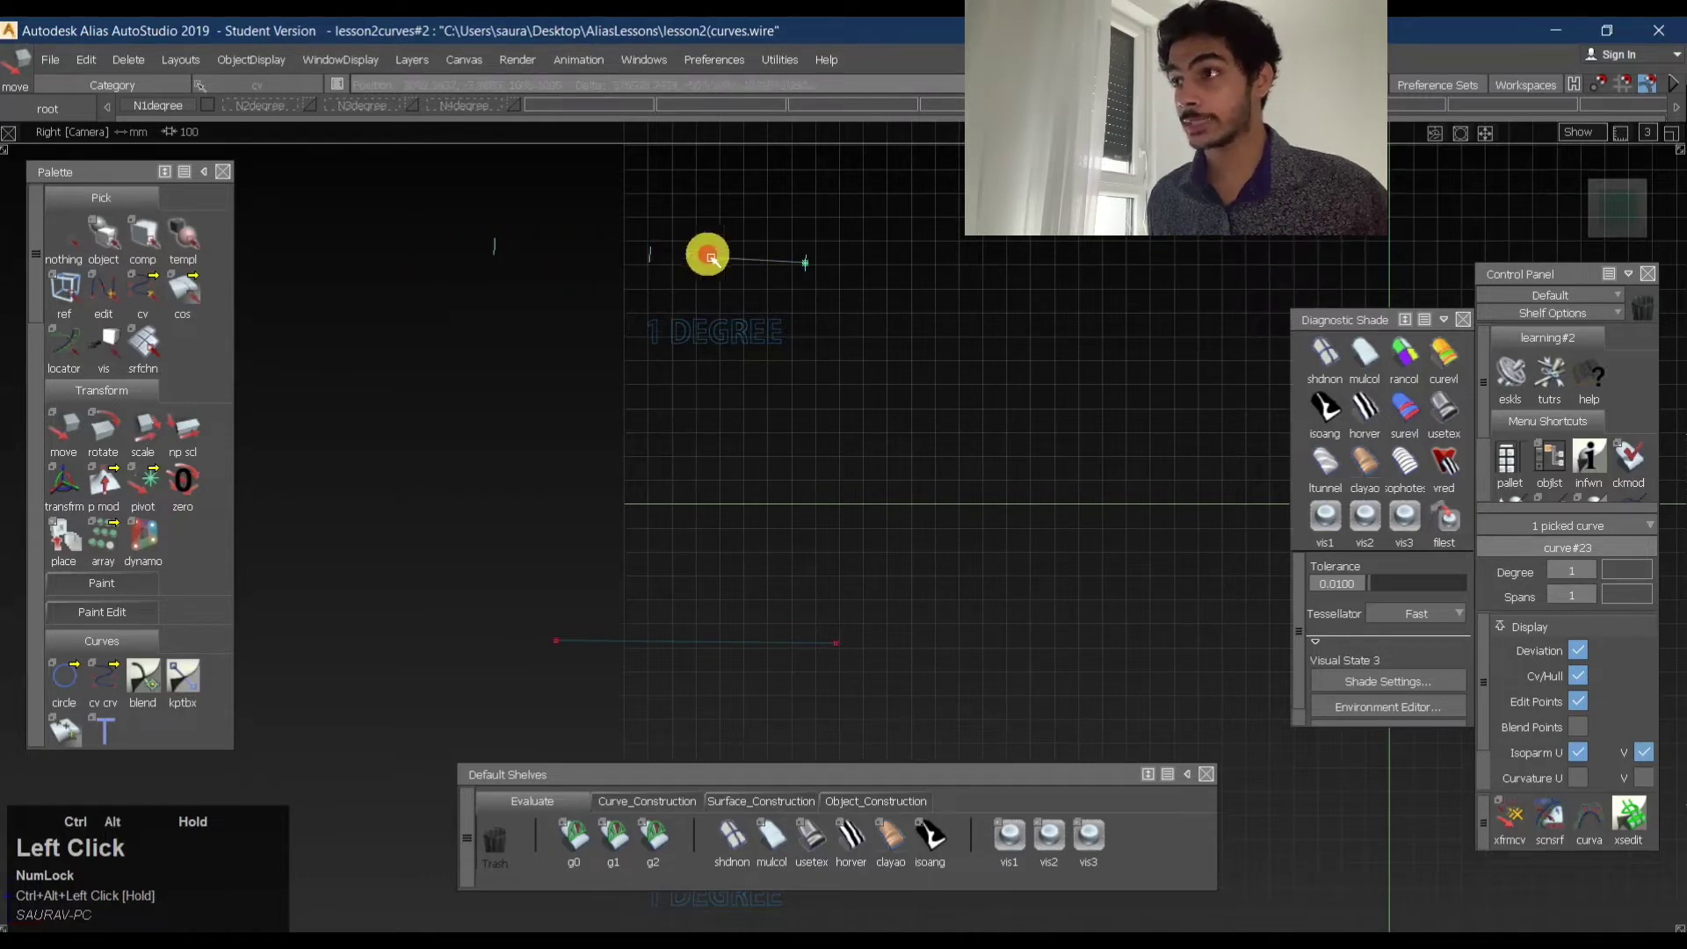
left_click_drag(496, 262, 475, 266, "ctrl+alt")
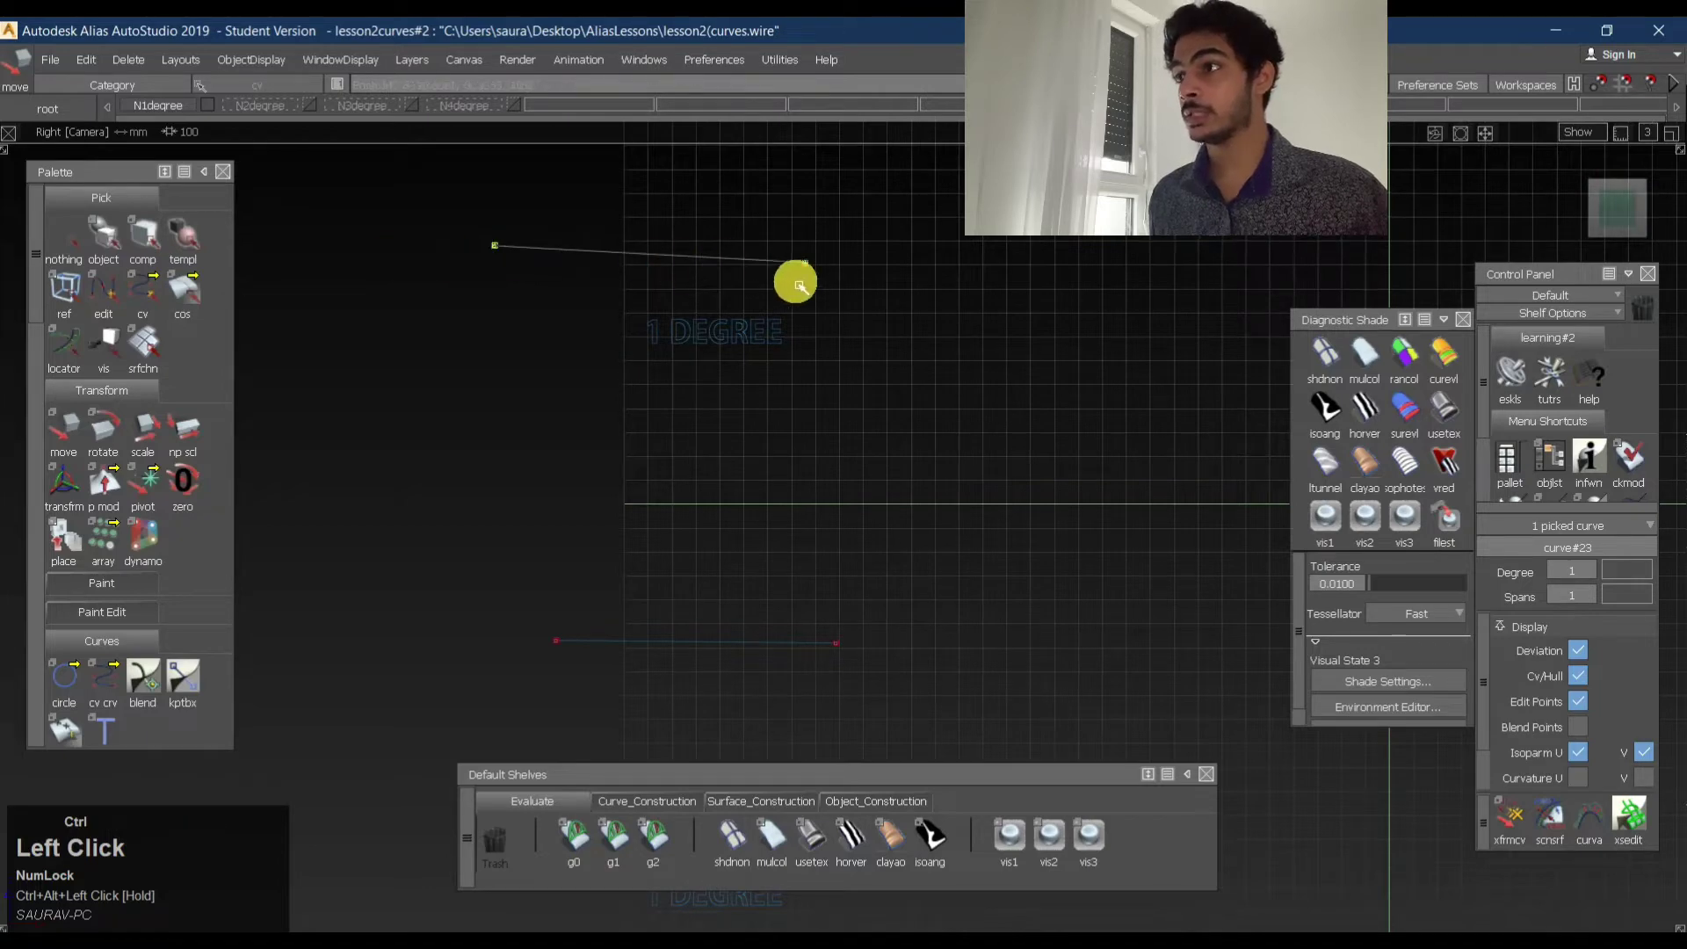
- Try snapping the upper curve's left-end CV onto its right-end CV, undoing the move each time
left_click(796, 282, "ctrl")
key("ctrl+z")
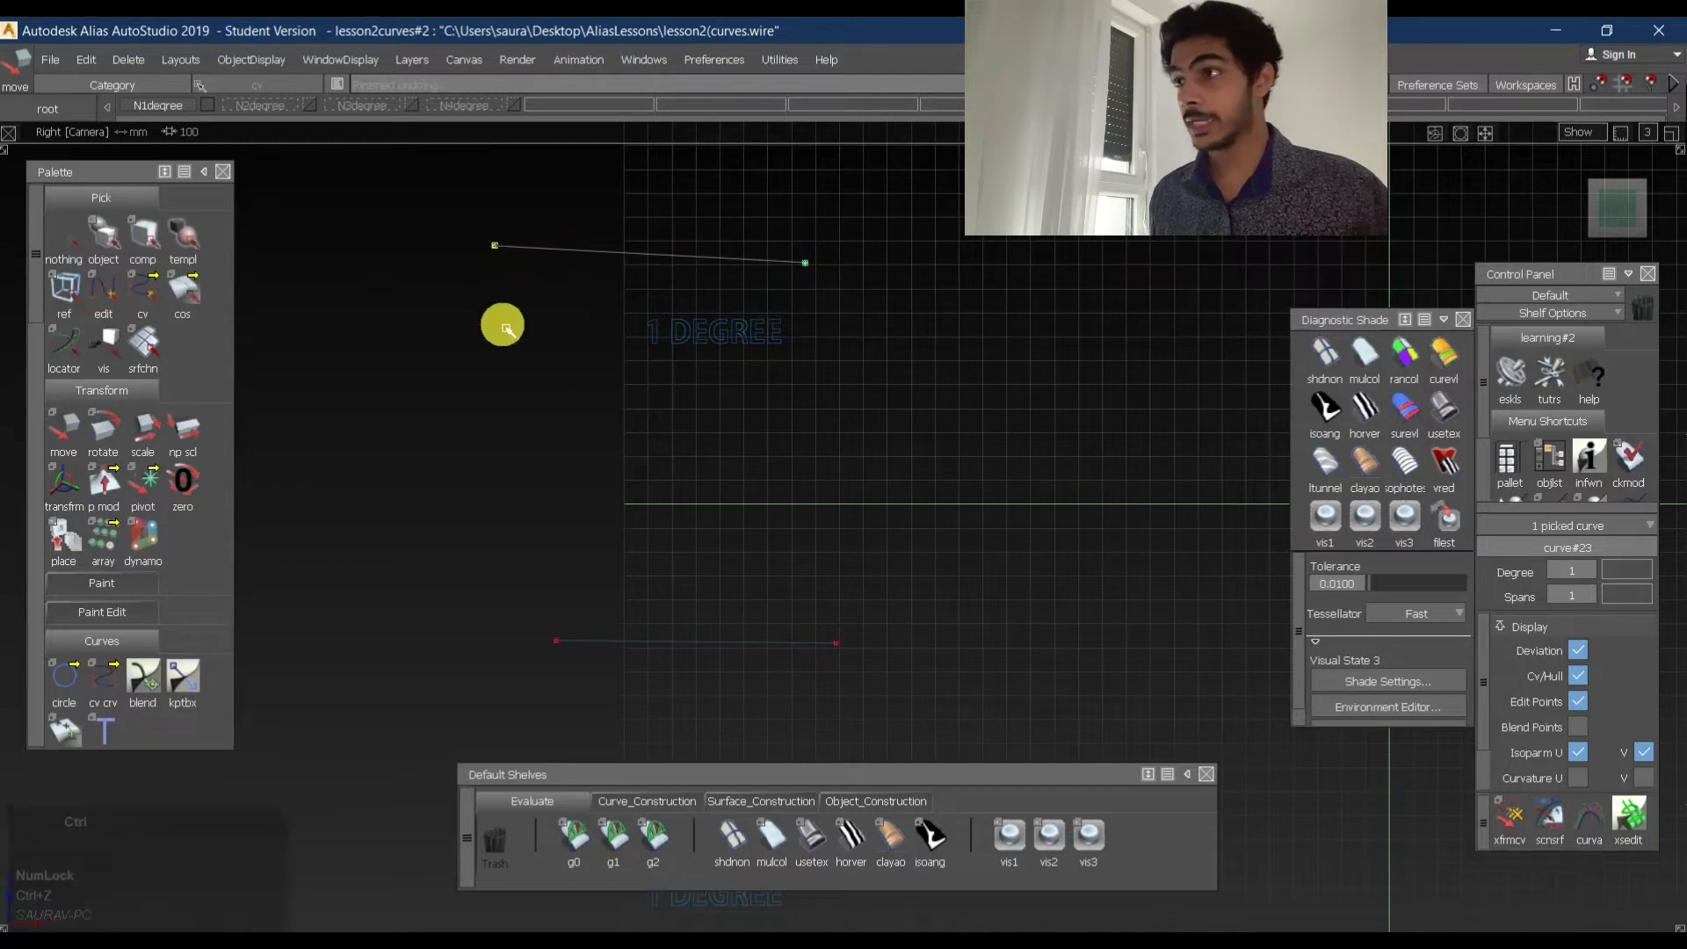
left_click_drag(723, 264, 835, 286, "ctrl")
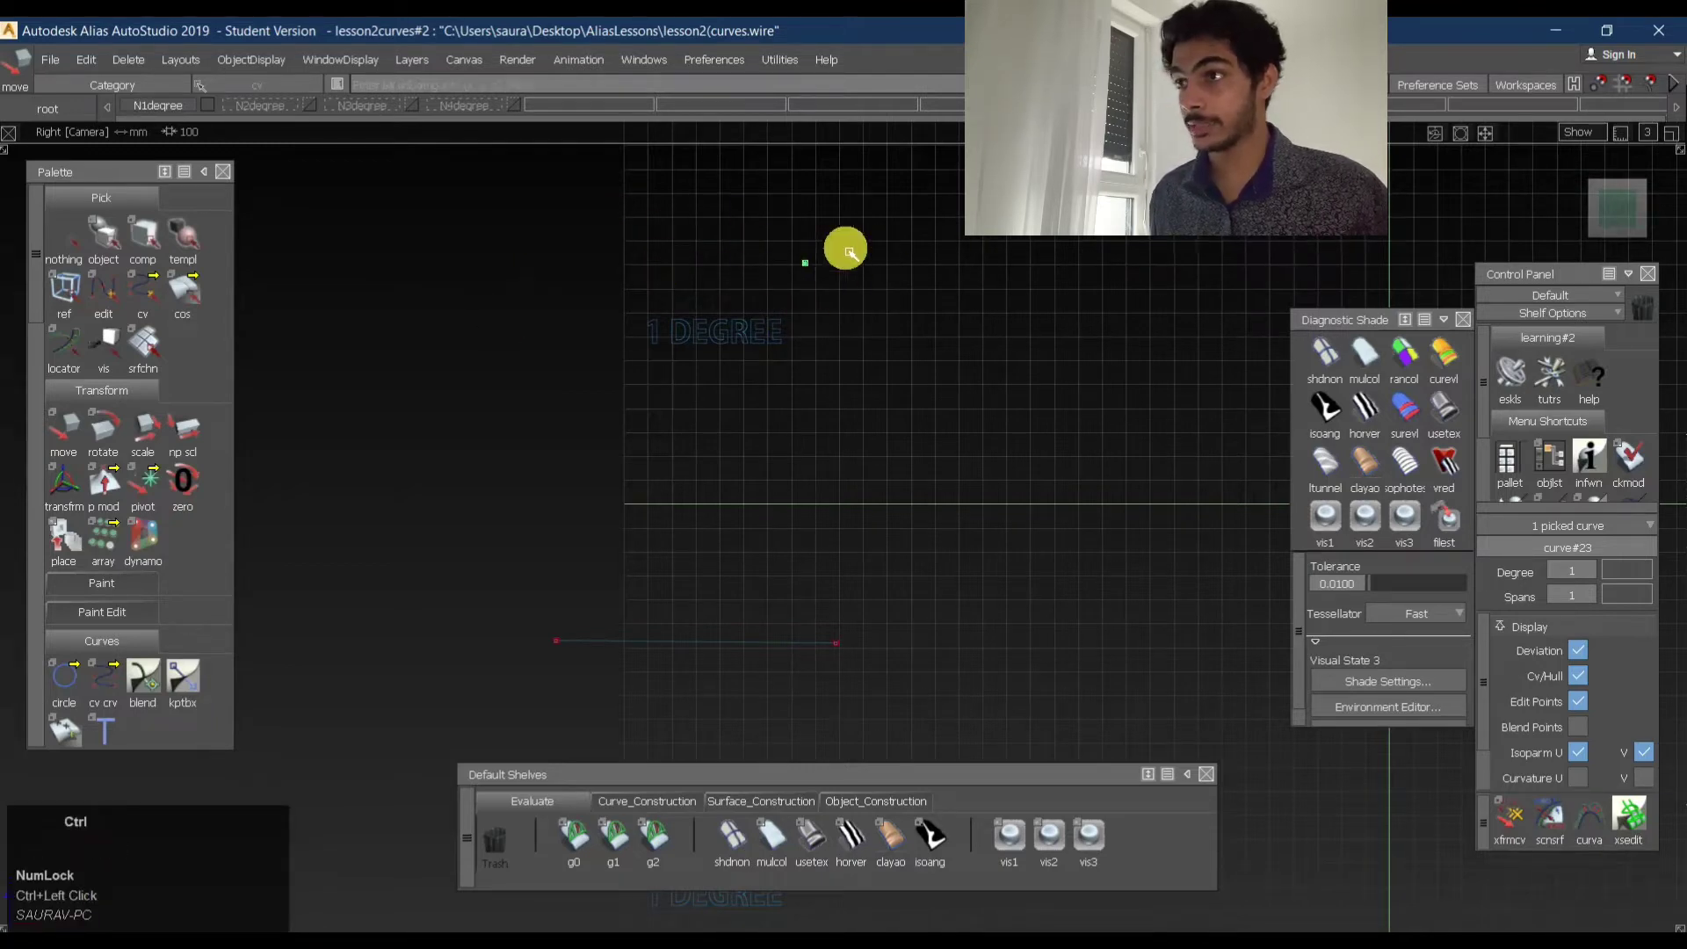
key("ctrl+z")
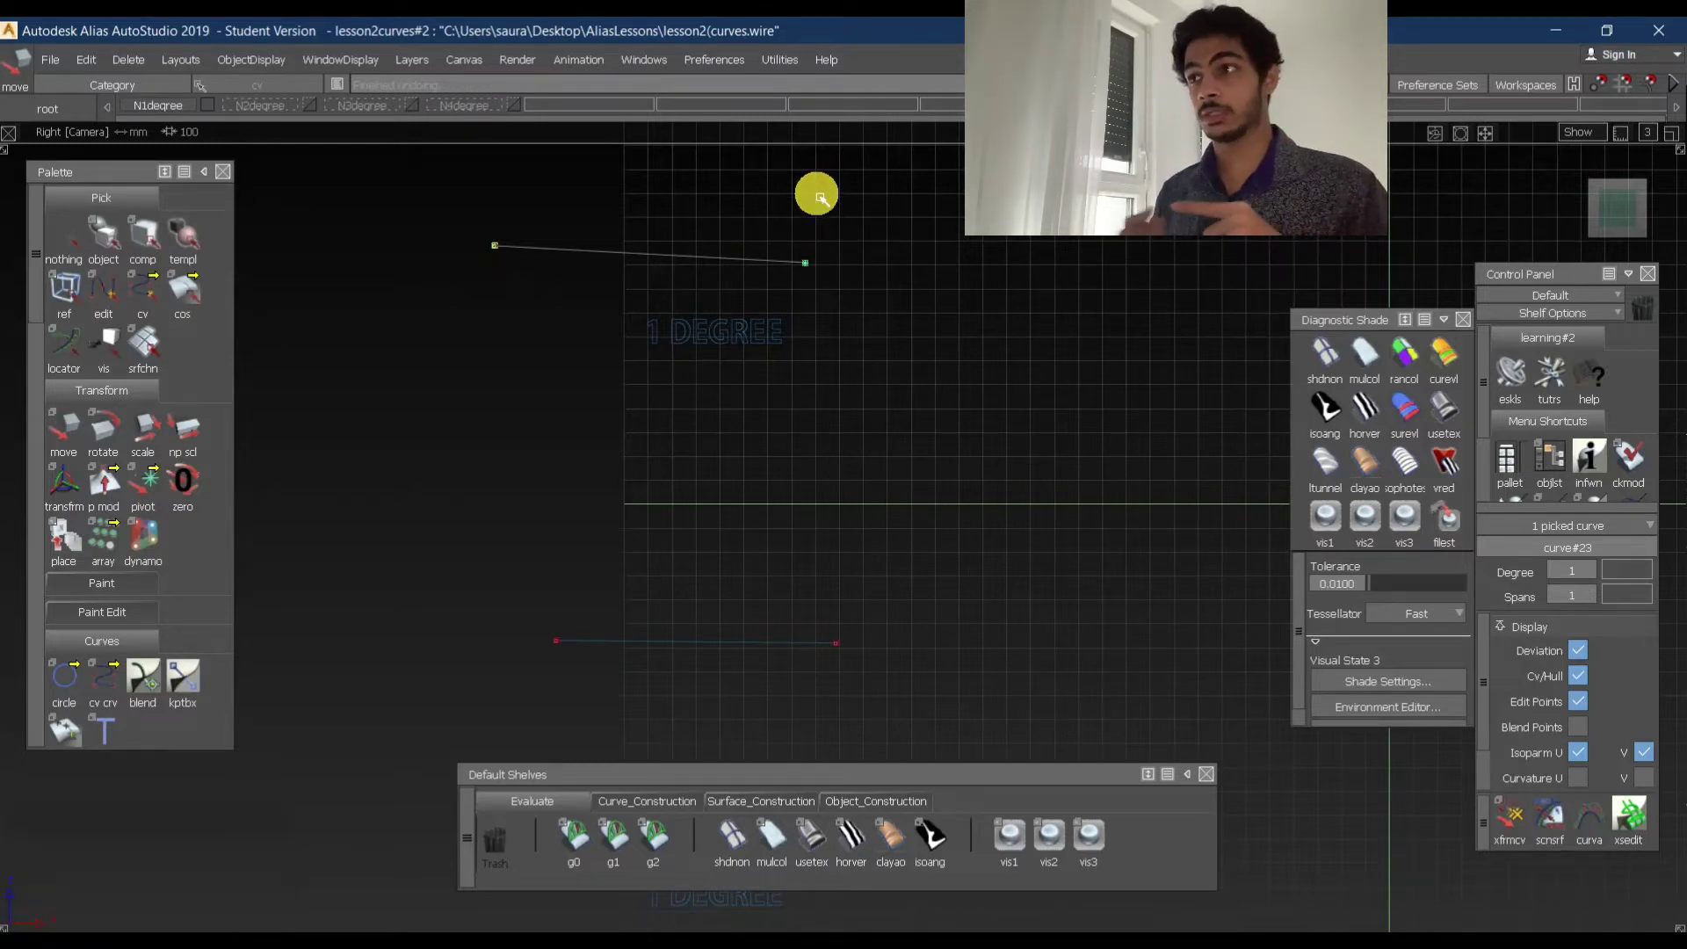
- Clear the pick and pick both CVs of the upper 1 degree curve with Pick Component
left_click_drag(870, 266, 867, 182, "ctrl+shift")
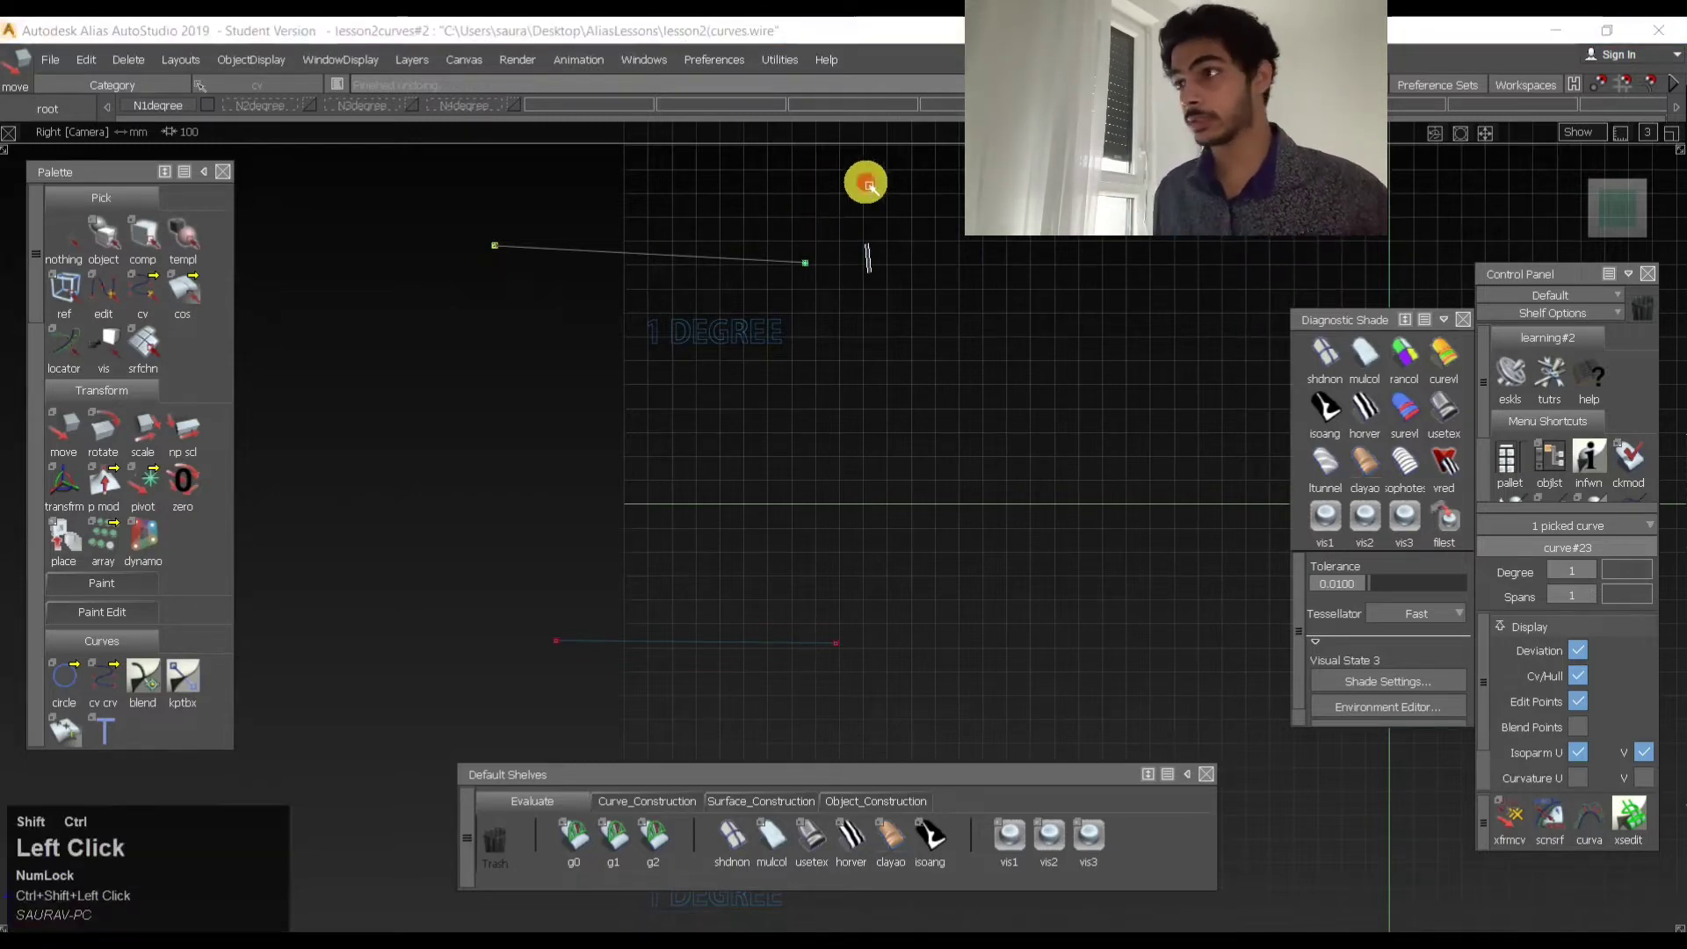
left_click_drag(525, 319, 796, 319, "ctrl+shift")
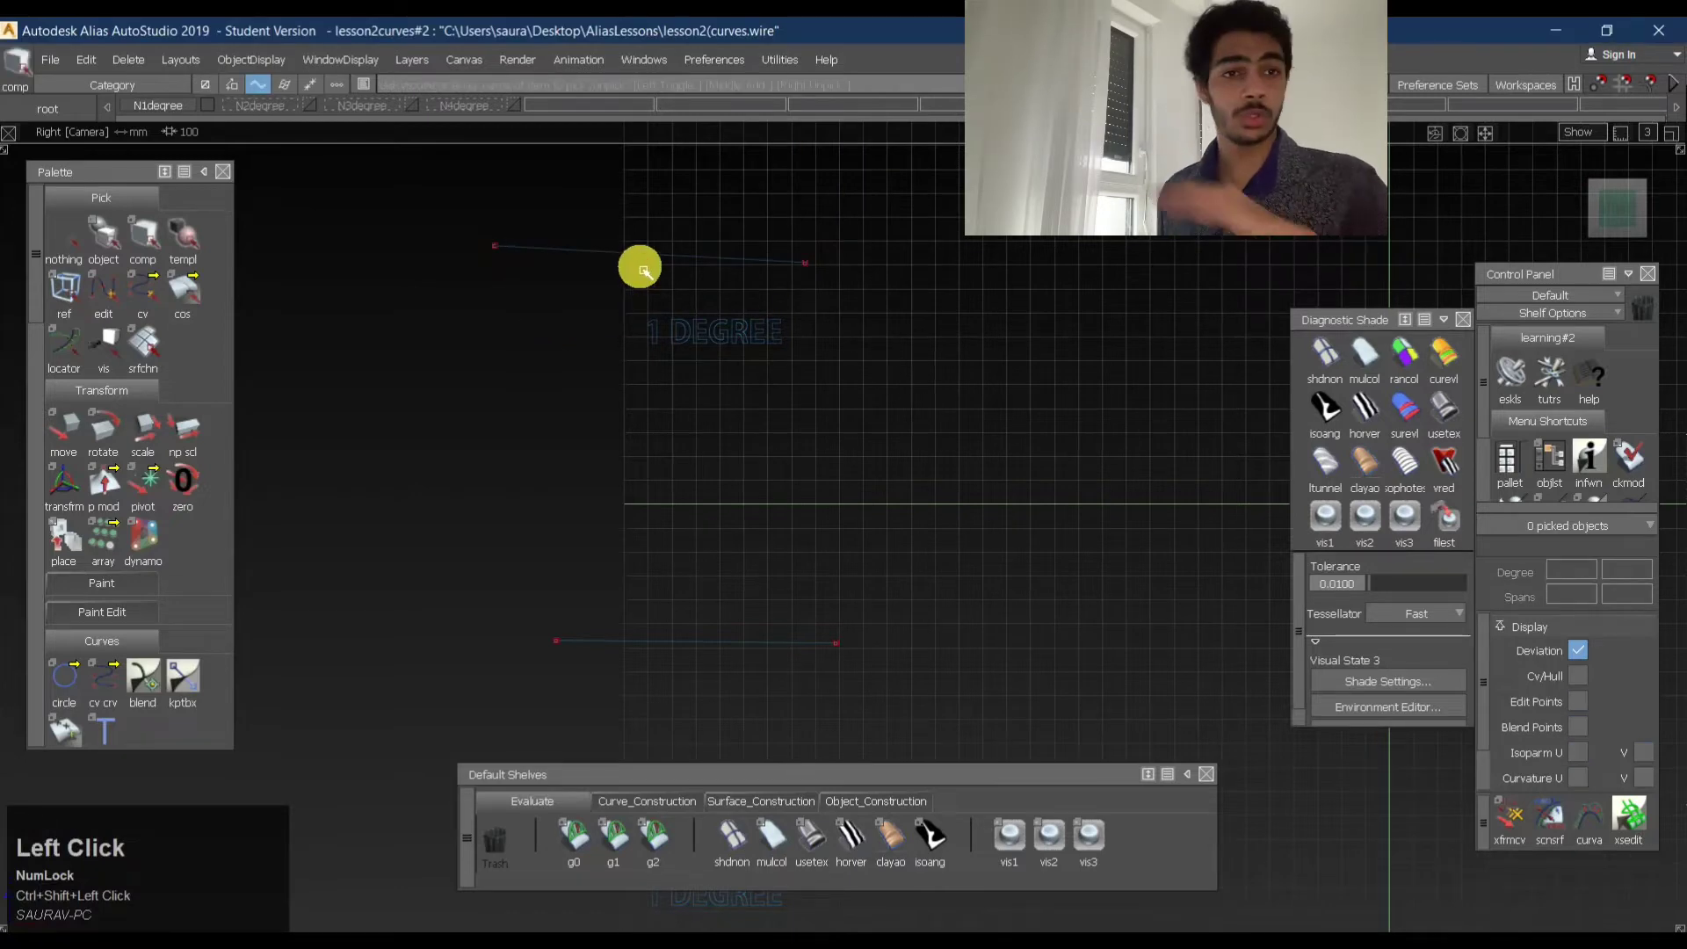
mouse_move(644, 304)
left_mouse_down("ctrl+shift")
mouse_move(646, 191)
mouse_move(692, 288)
left_mouse_up("ctrl+shift")
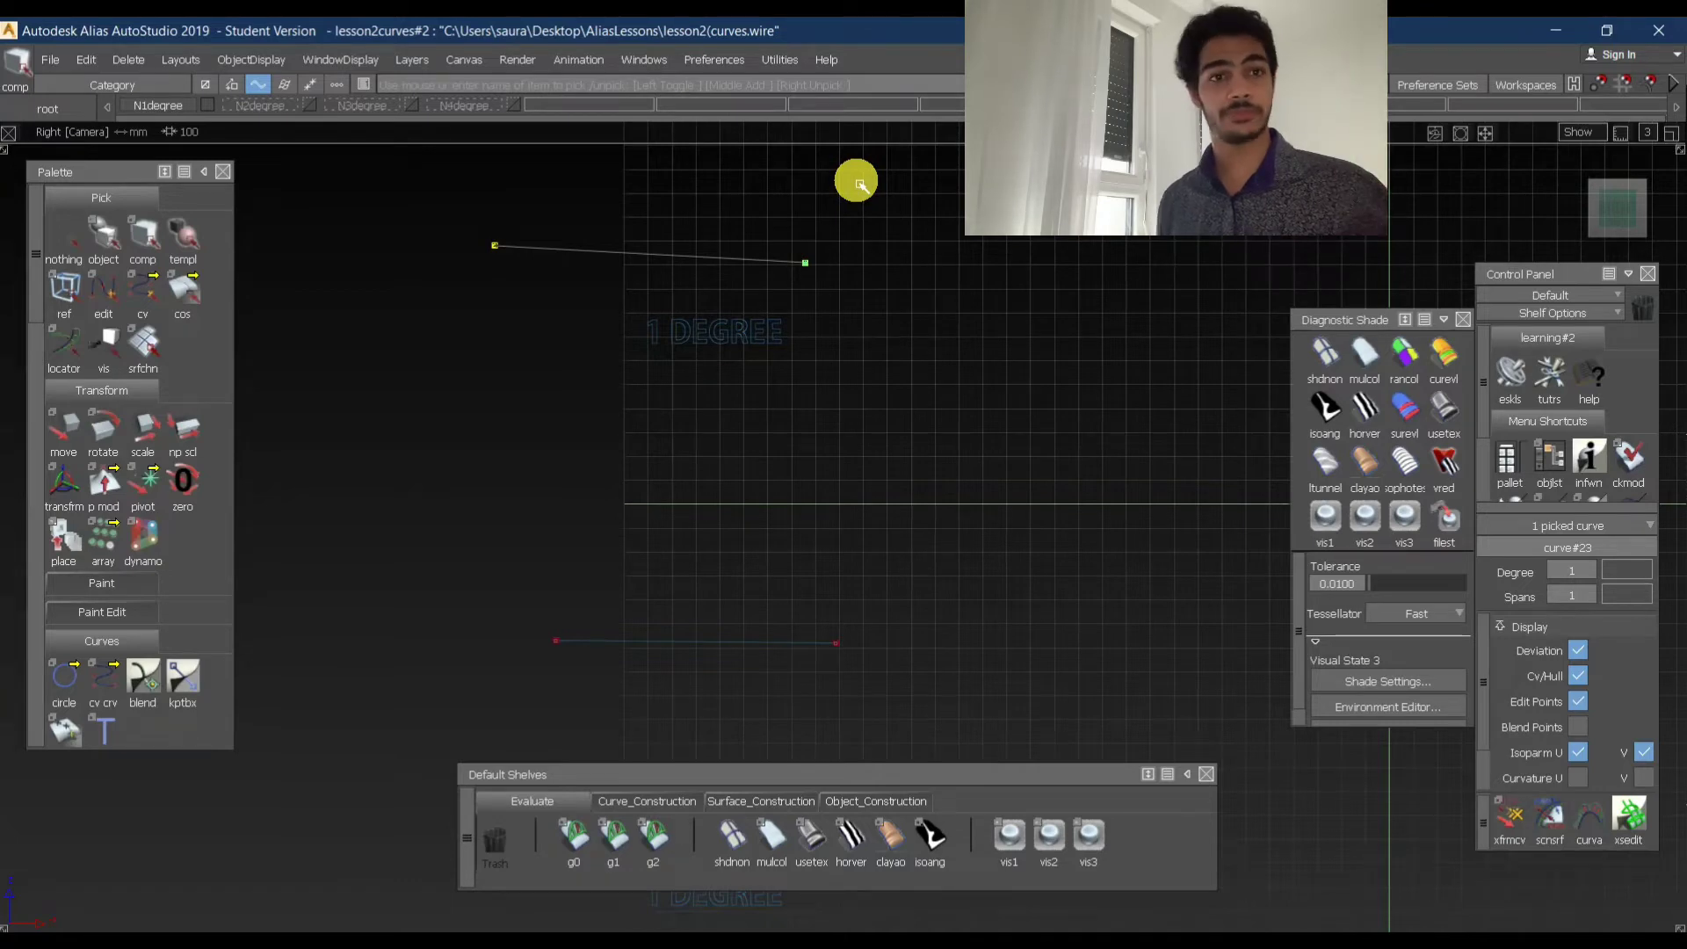
- Clear the pick, pick only the upper curve's left-end CV and snap the pivot onto that curve end
left_click_drag(520, 282, 863, 302, "ctrl+shift")
mouse_move(576, 288)
left_mouse_down("ctrl+shift")
mouse_move(630, 290)
mouse_move(673, 274)
mouse_move(648, 263)
mouse_move(673, 252)
left_mouse_up("ctrl+shift")
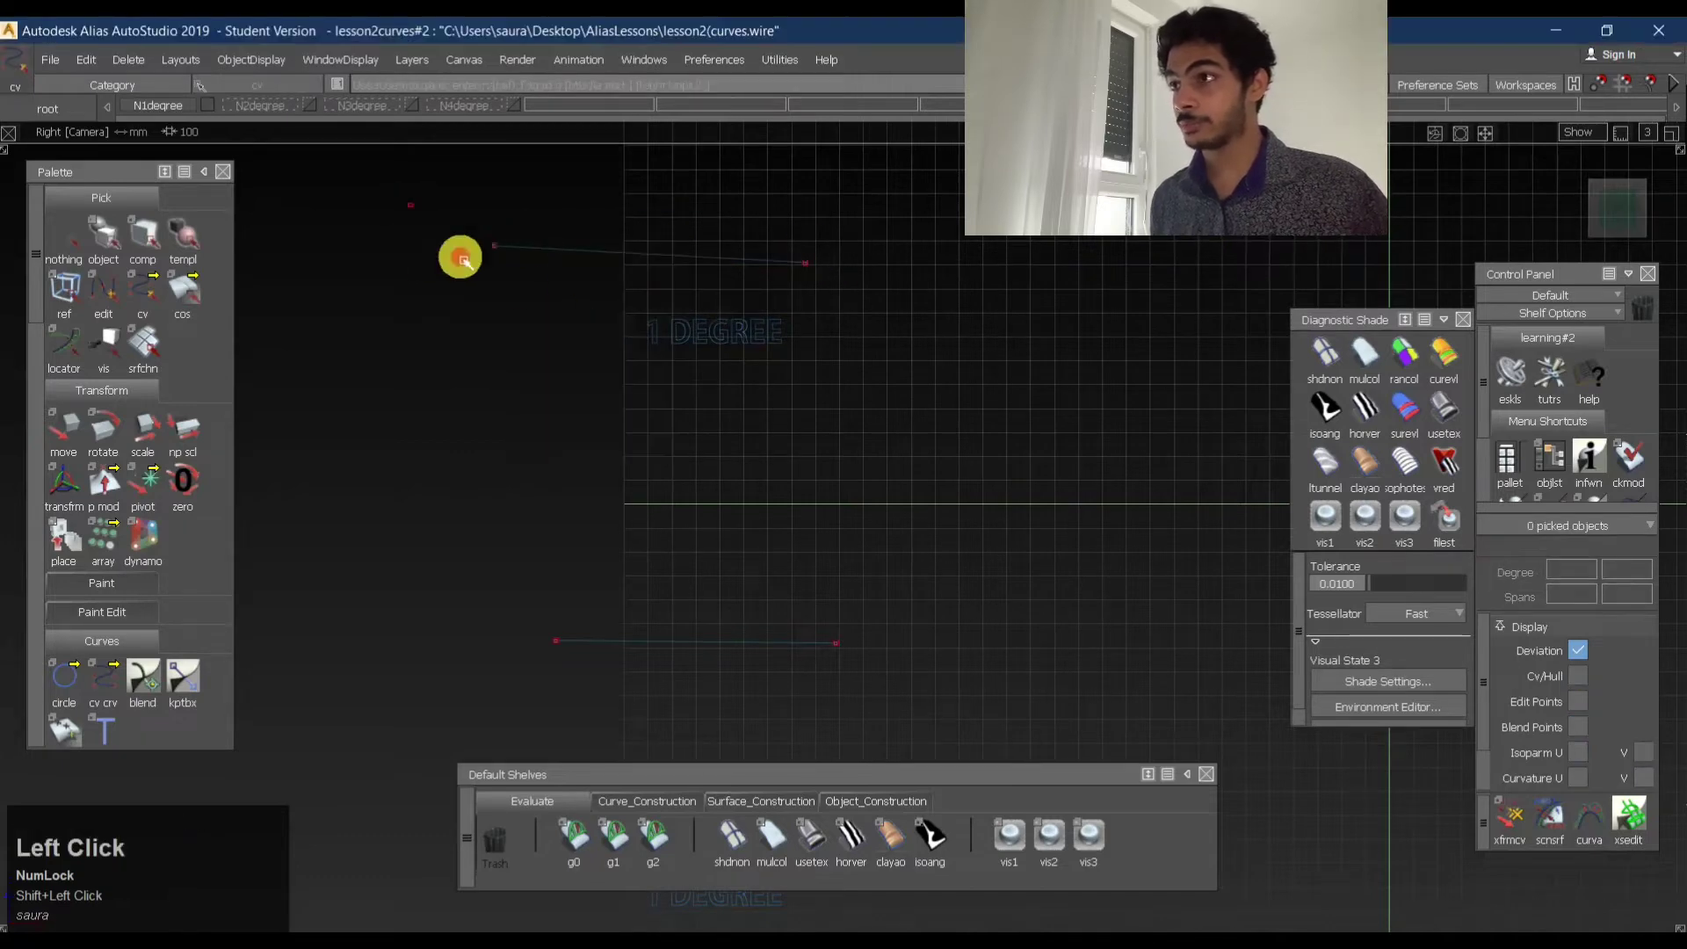
left_click_drag(461, 257, 536, 283)
middle_click_drag(608, 269, 673, 247, "ctrl+shift")
left_click(420, 251, "ctrl+alt")
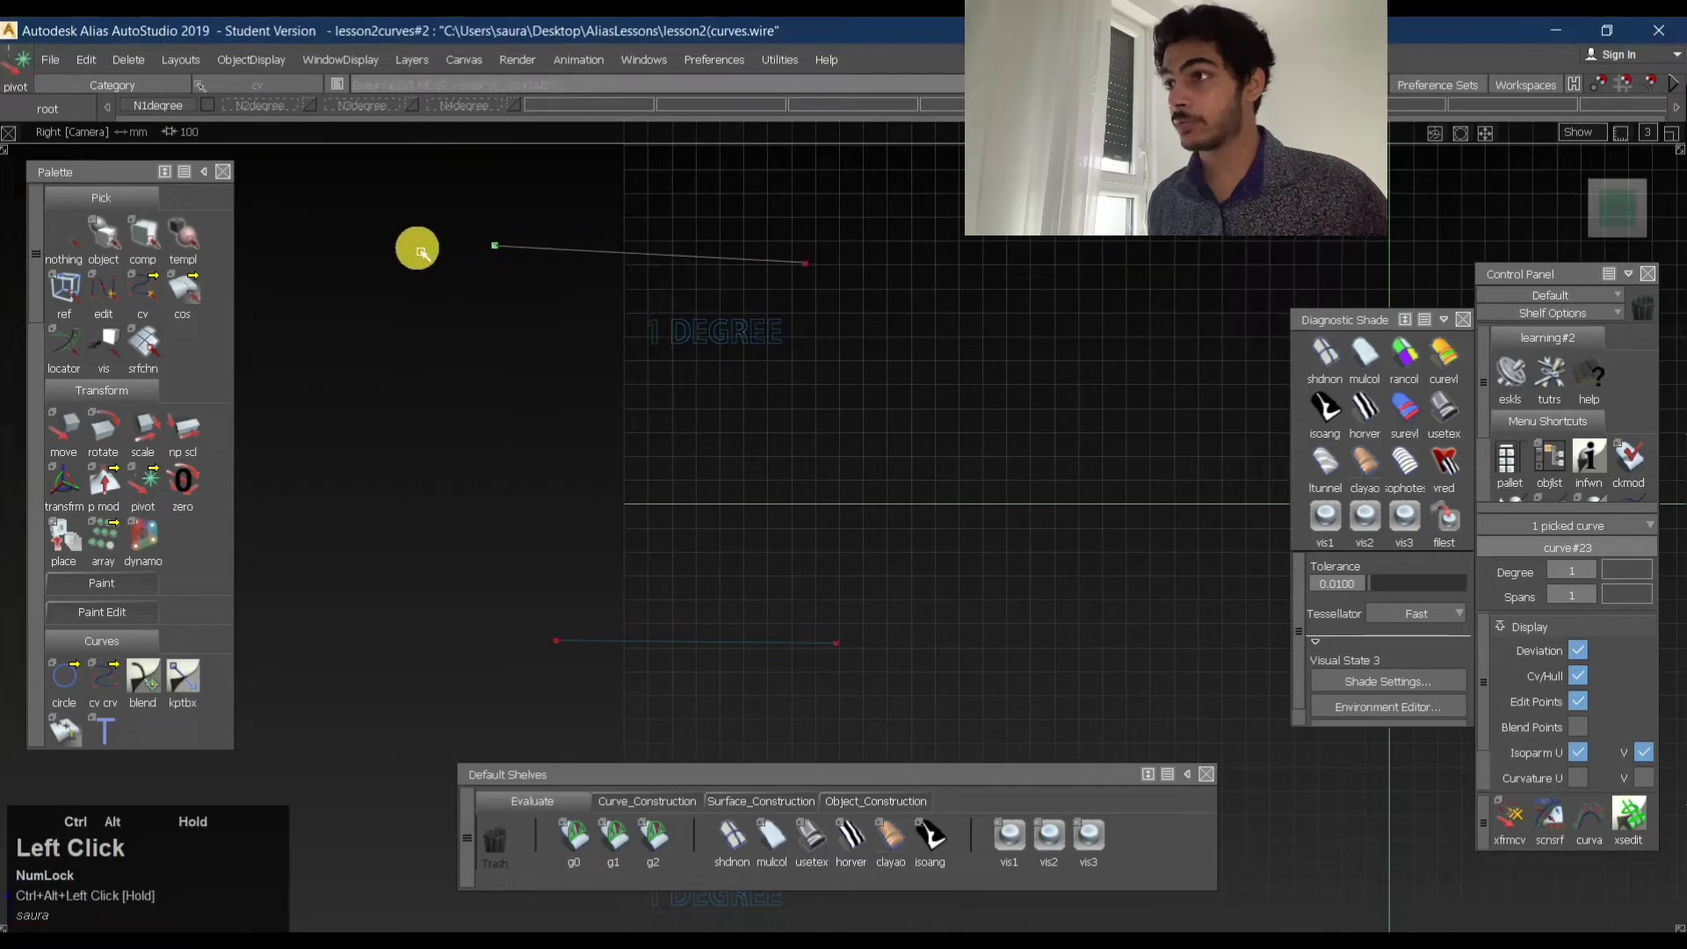
- Try moving the upper curve's left-end CV inward and upward, and undo the move
middle_click_drag(538, 348, 542, 313, "ctrl+shift")
left_click_drag(516, 346, 592, 291)
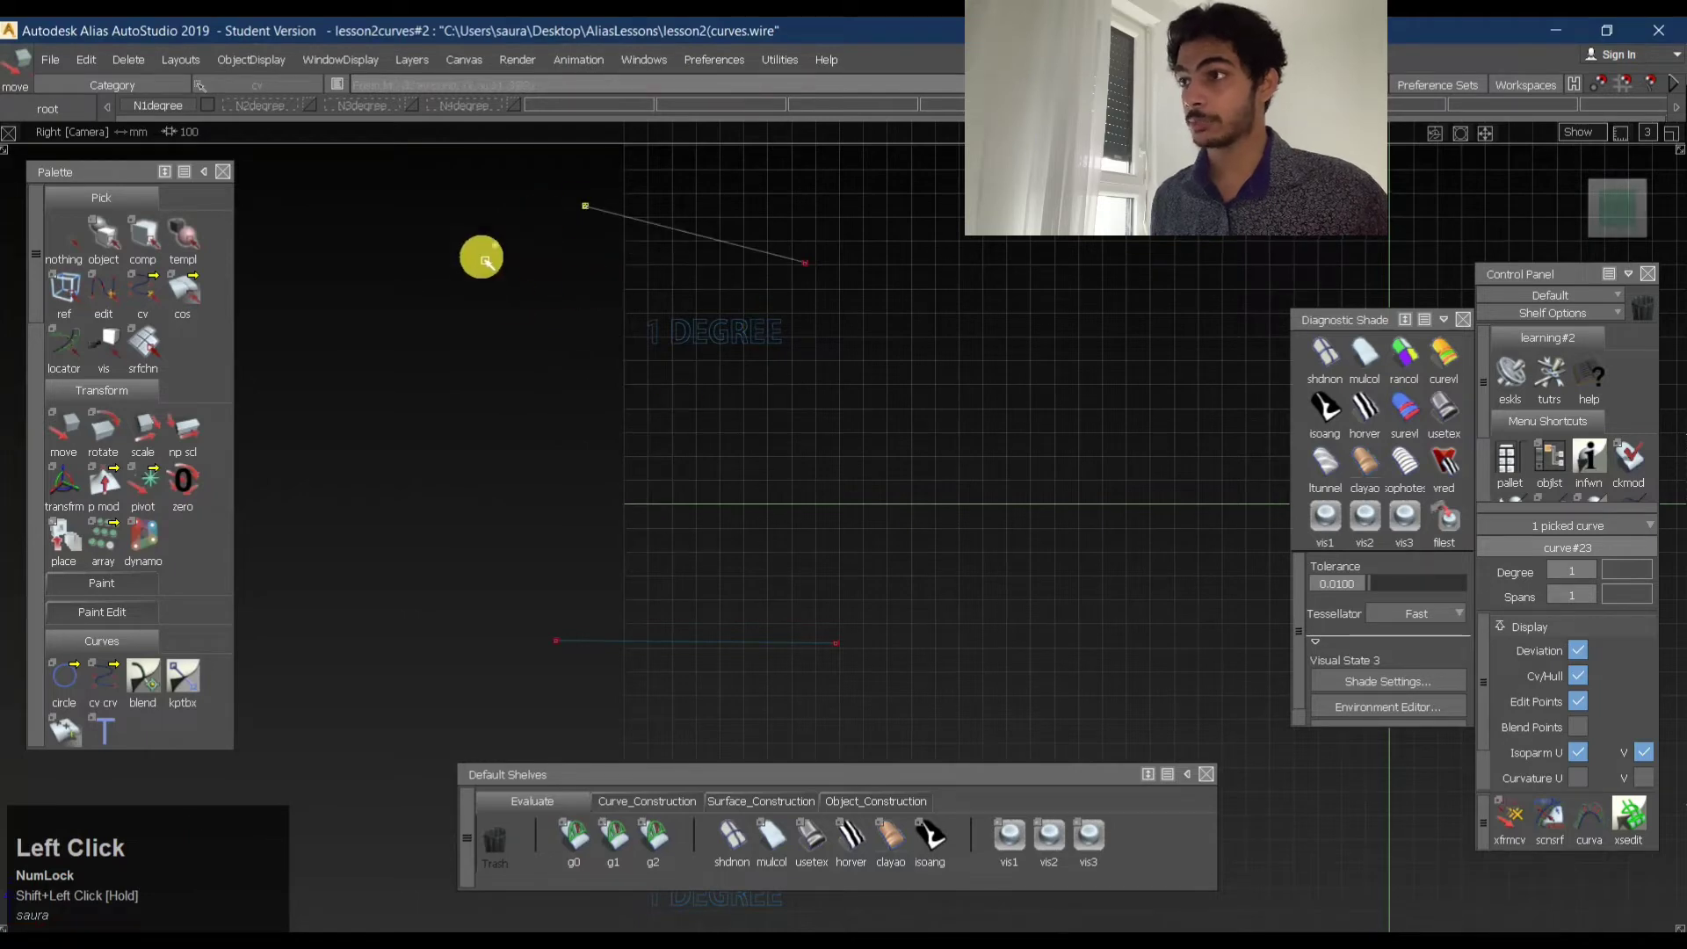
key("ctrl+z")
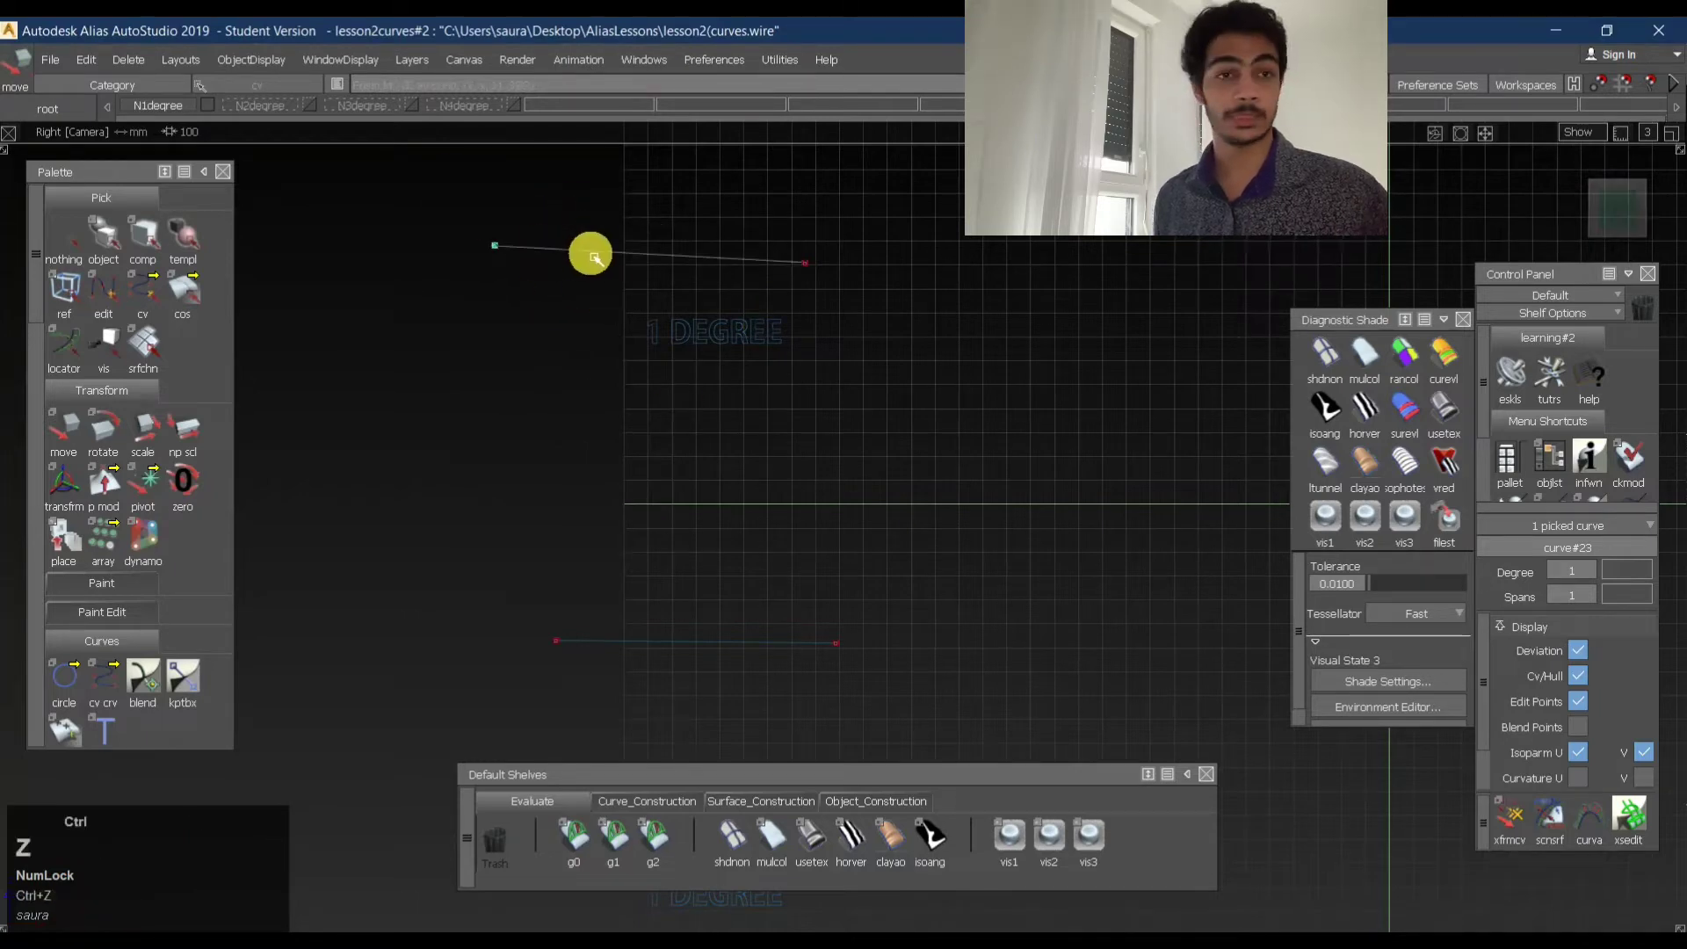
- Clear the pick, pick both CVs of the upper 1 degree curve and snap the pivot to the middle of the line
key("shift")
left_click_drag(609, 414, 504, 241, "ctrl+shift")
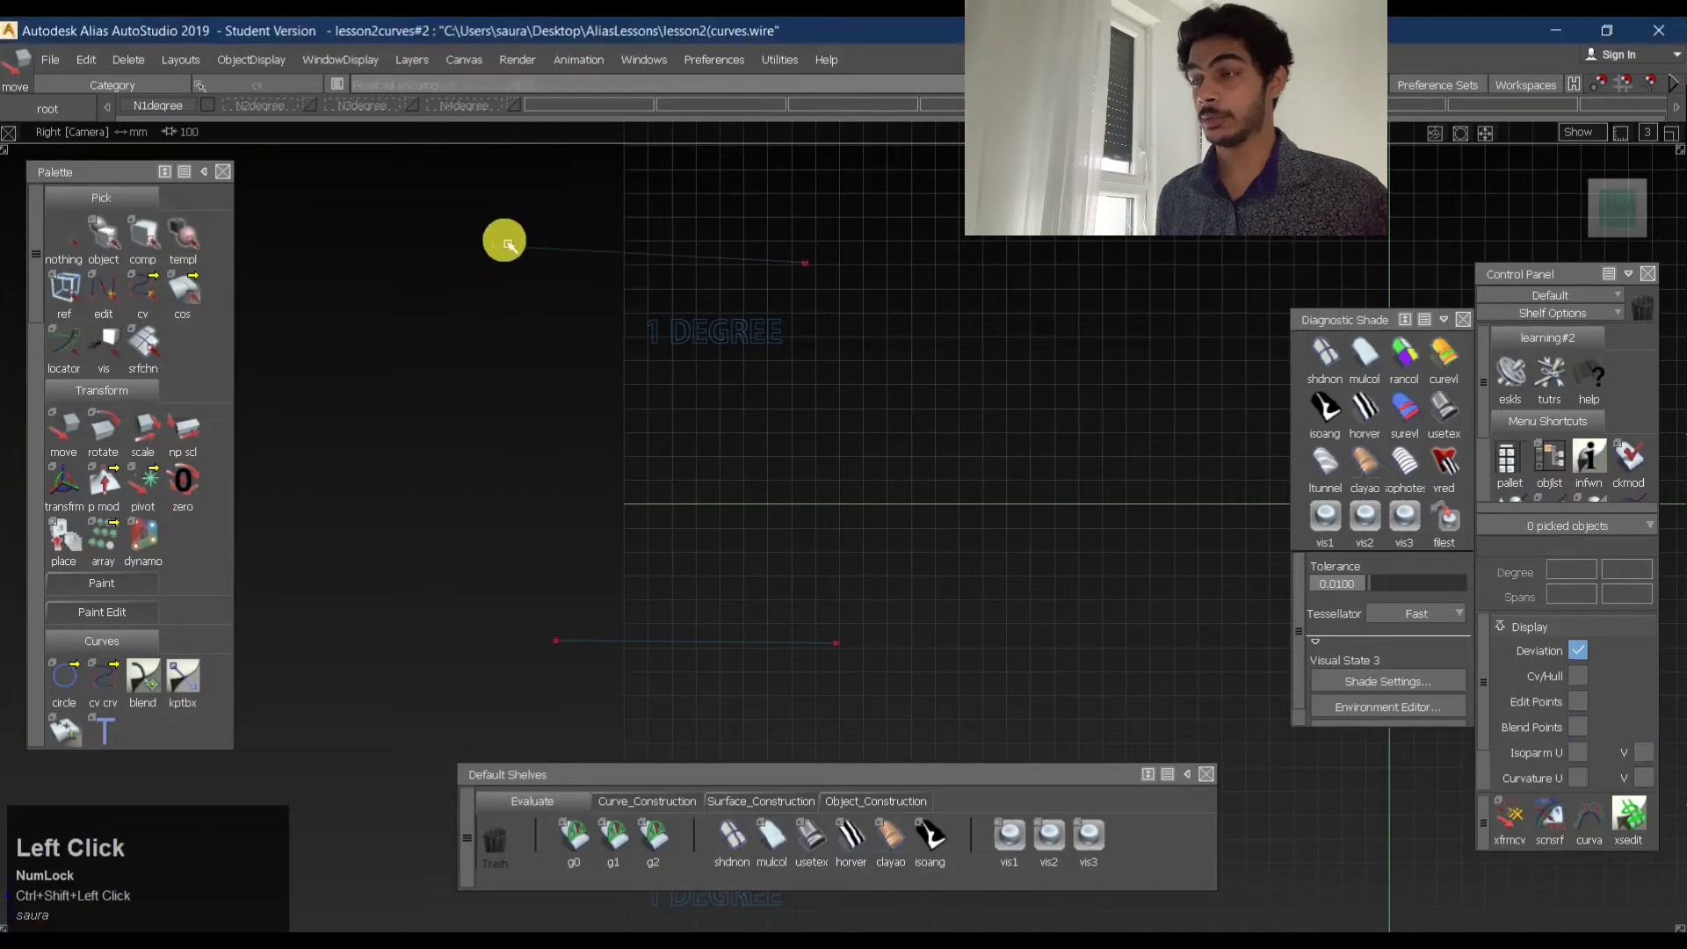
left_click_drag(571, 373, 591, 211, "ctrl+shift")
left_click(804, 263, "shift")
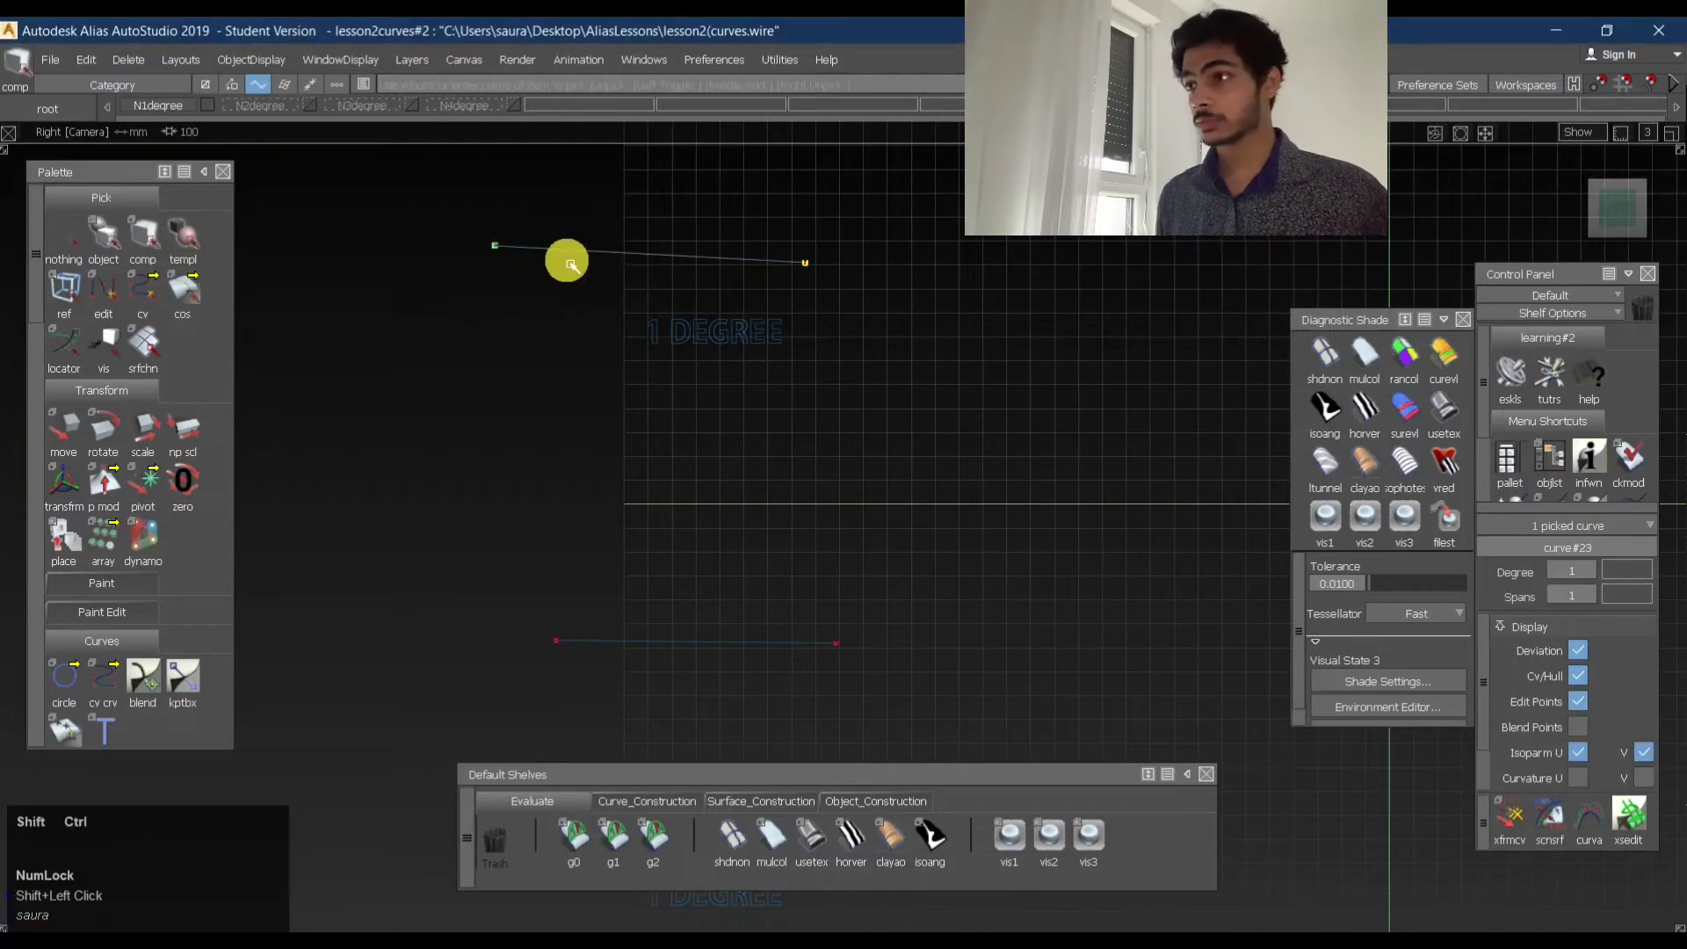
middle_click_drag(565, 261, 621, 235, "ctrl+shift")
left_click(602, 259, "ctrl+alt")
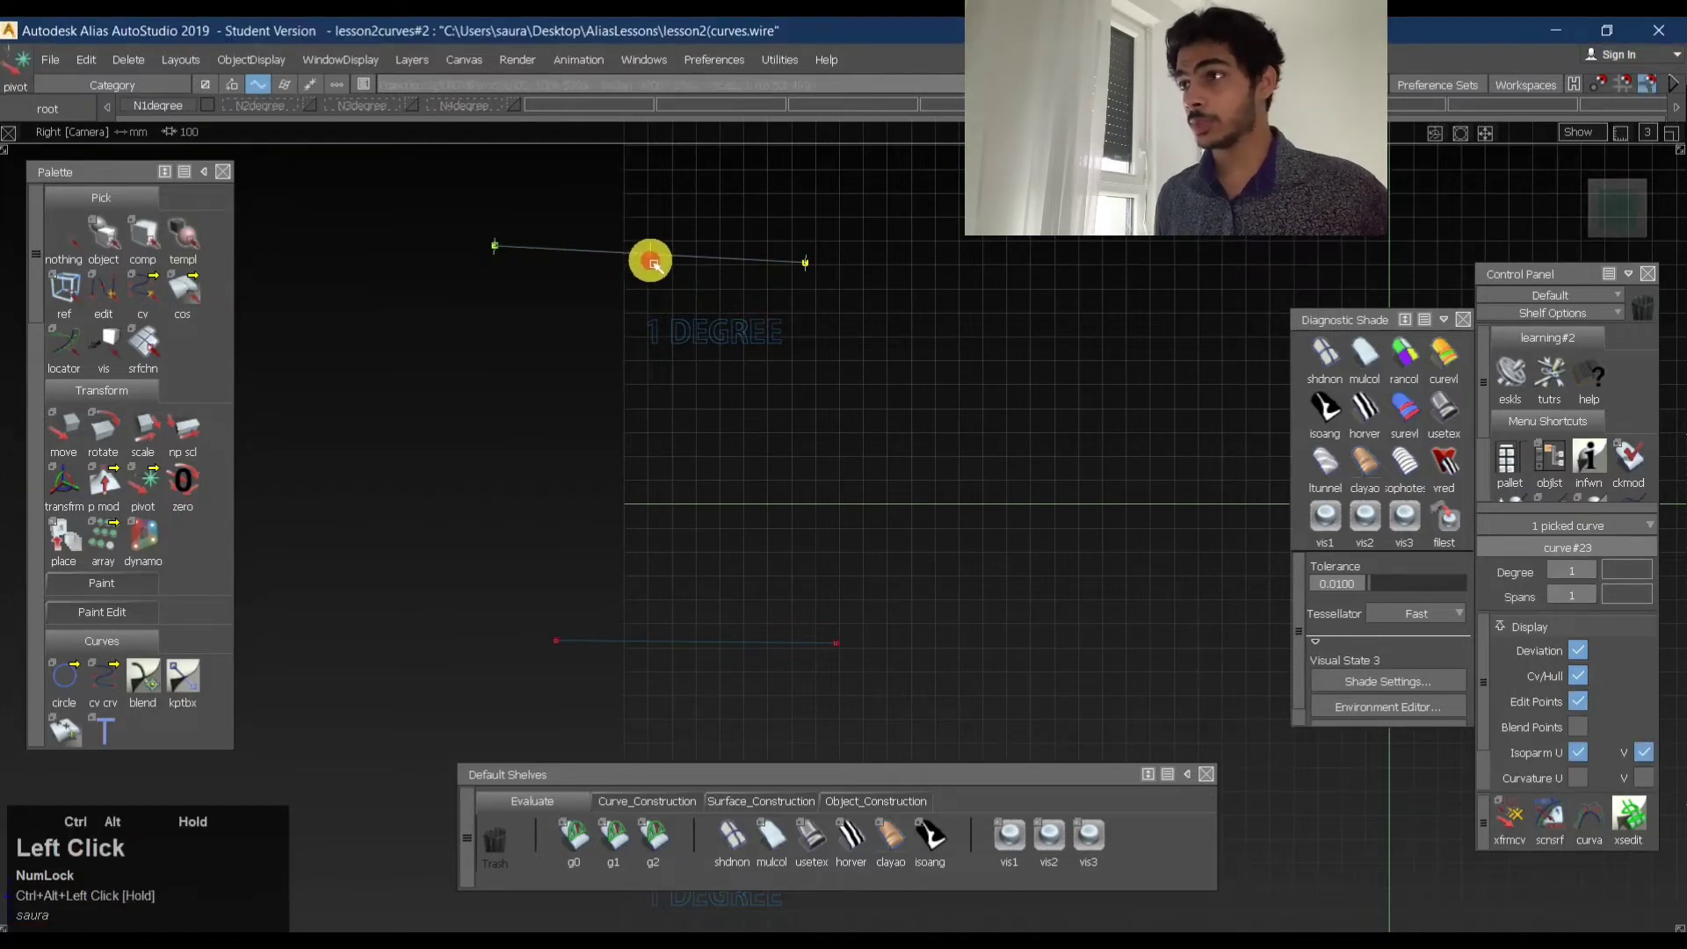
left_click_drag(651, 261, 657, 263, "ctrl+alt")
- Clear and repick the upper curve's CVs to check the middle pivot, and clear the pick again
left_click(1096, 256)
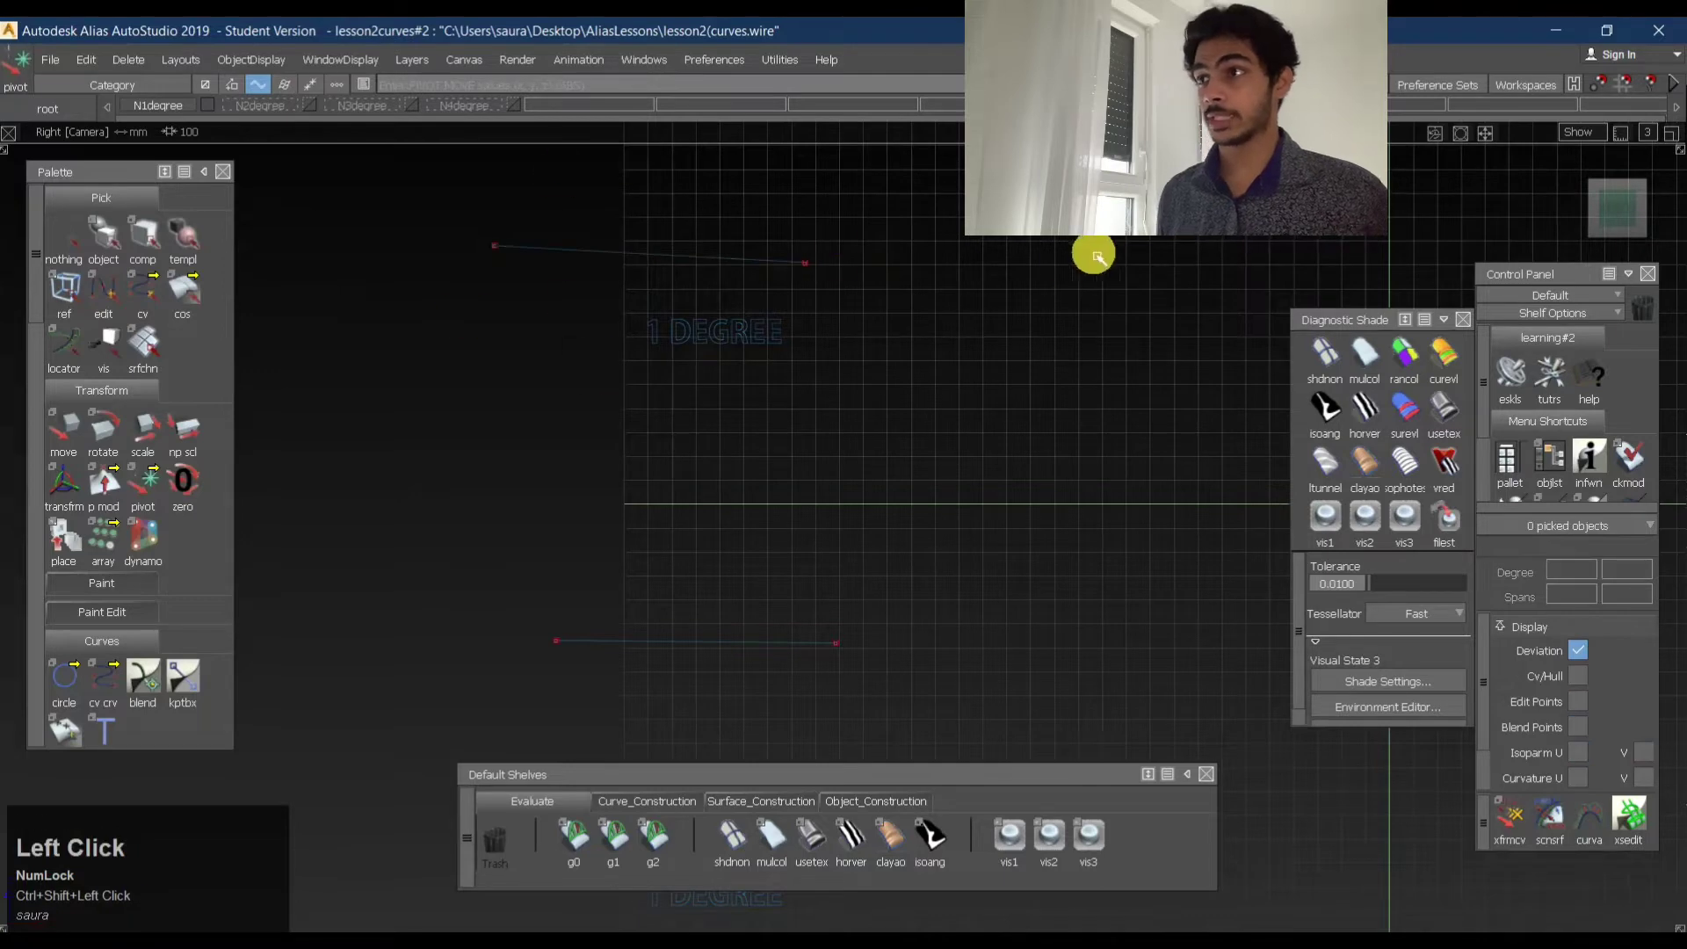
left_click_drag(703, 299, 745, 290, "ctrl+shift")
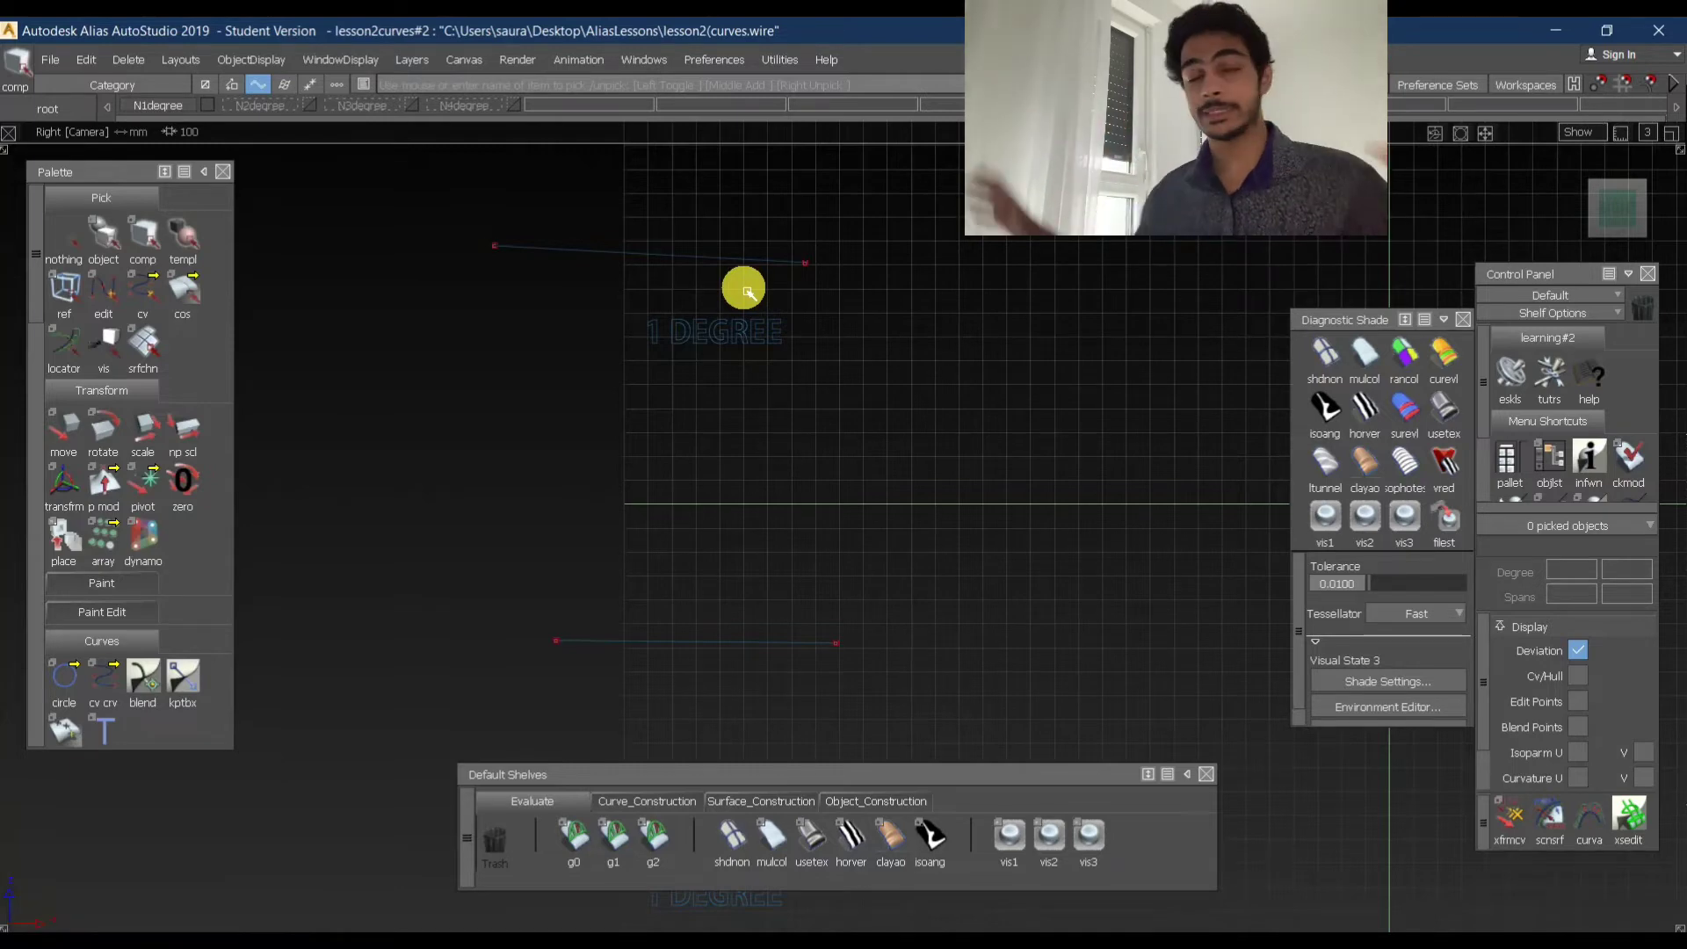
left_click_drag(689, 177, 483, 270, "ctrl+shift")
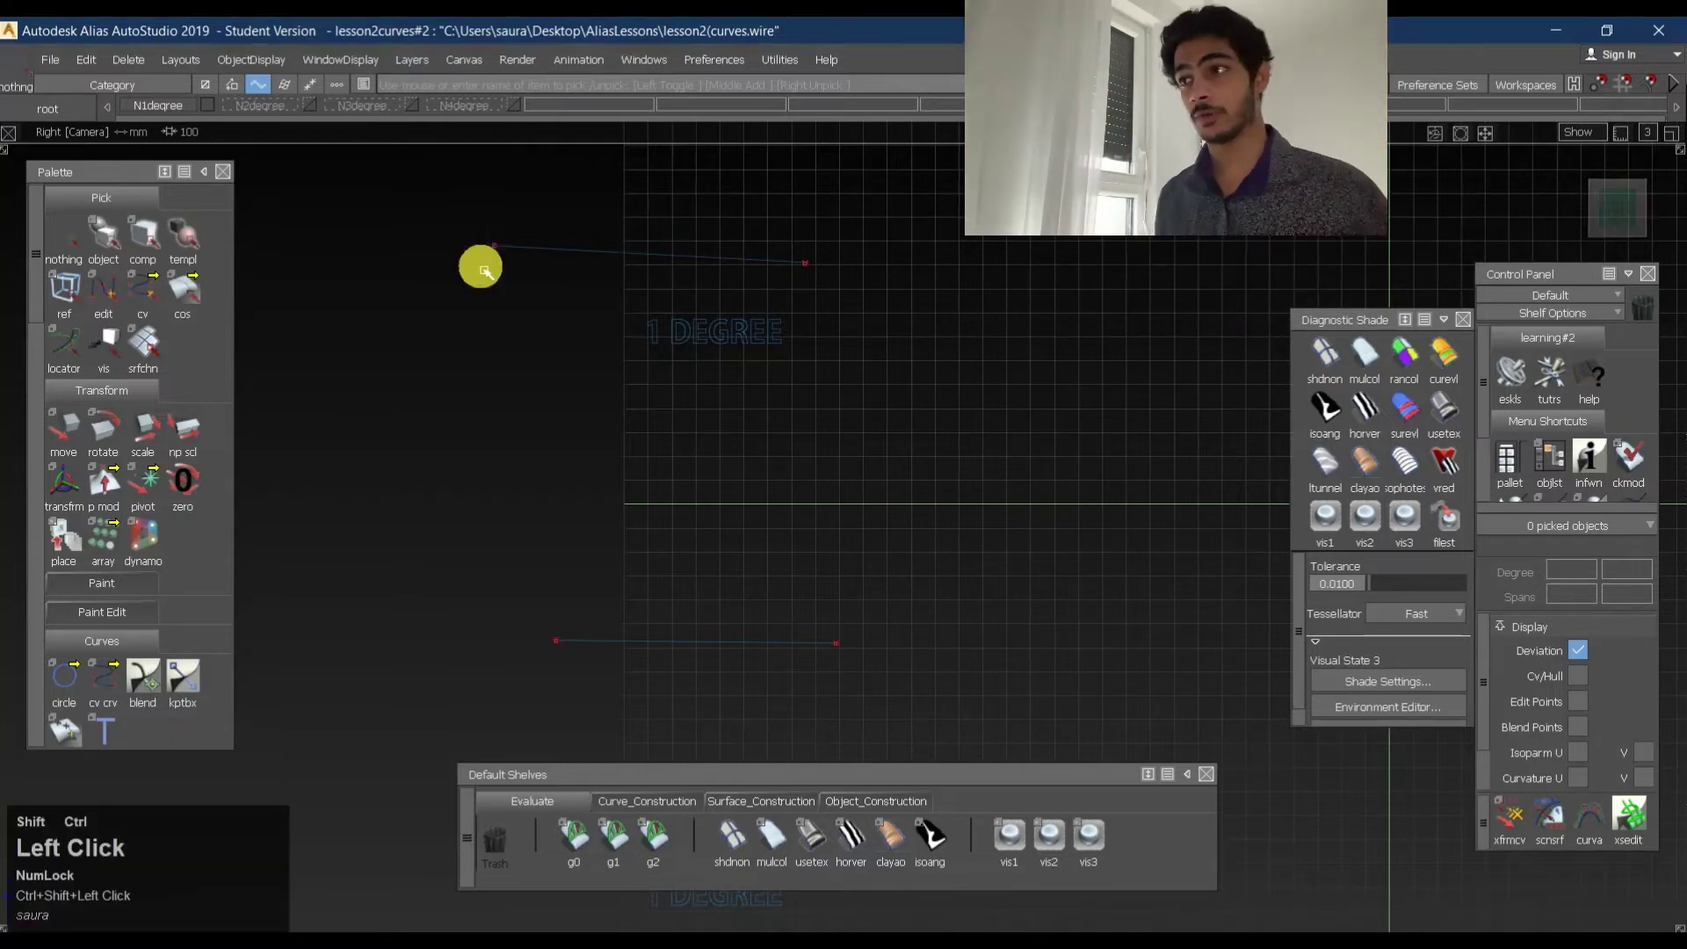
left_click(663, 264)
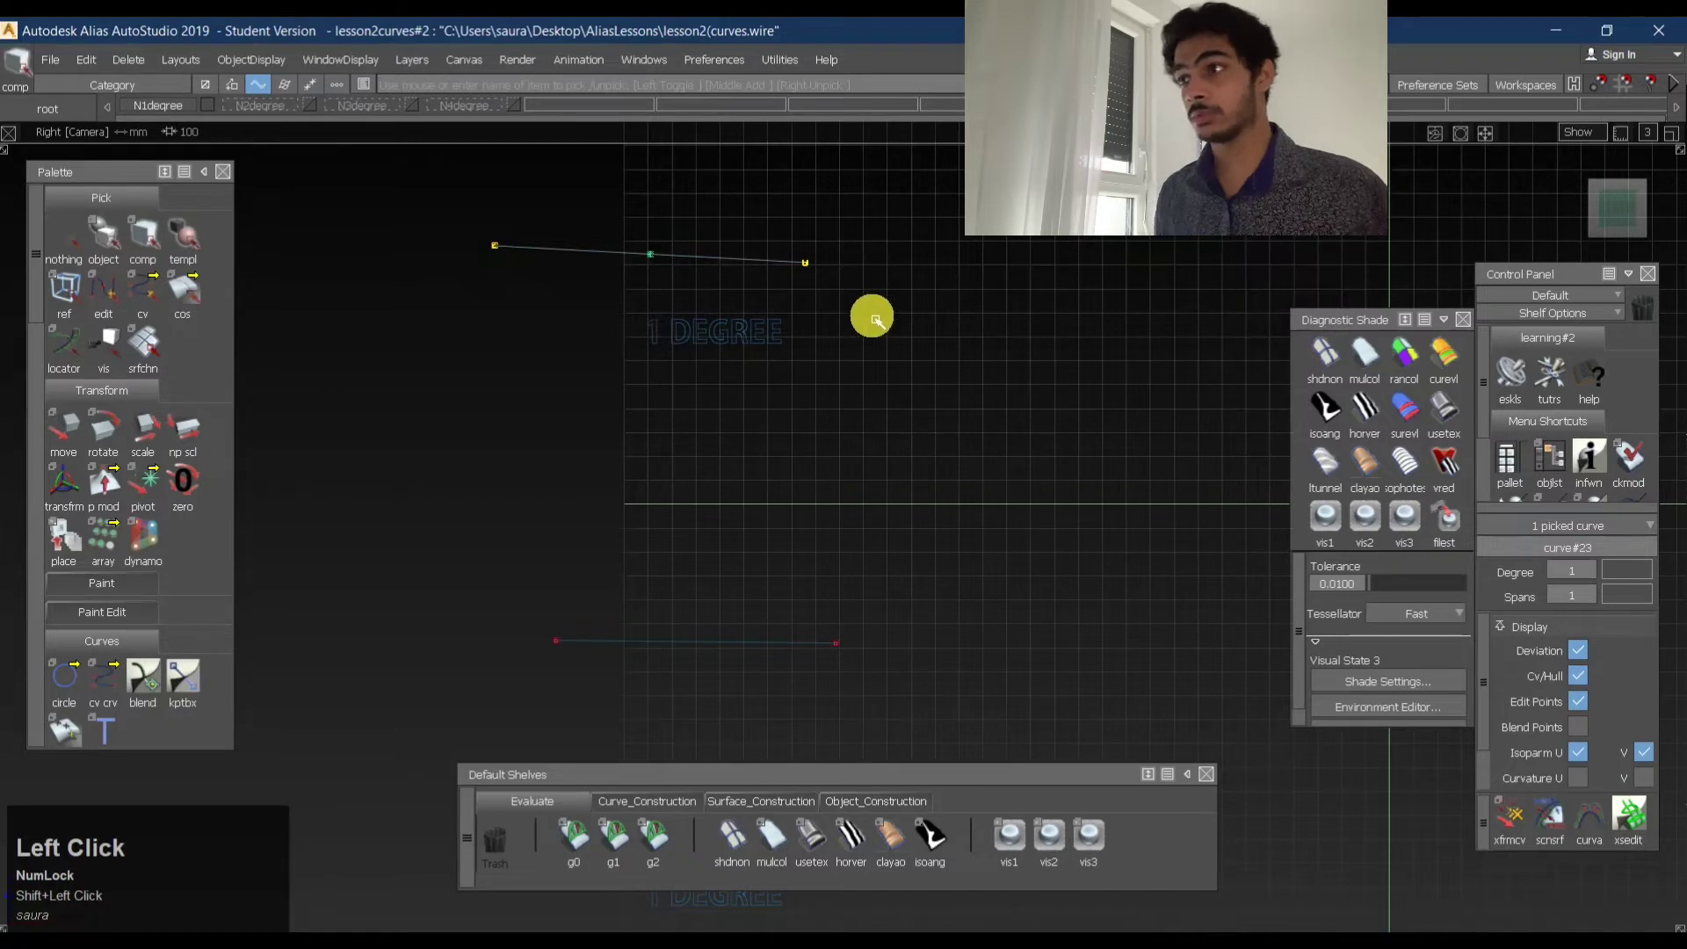
left_click(620, 270)
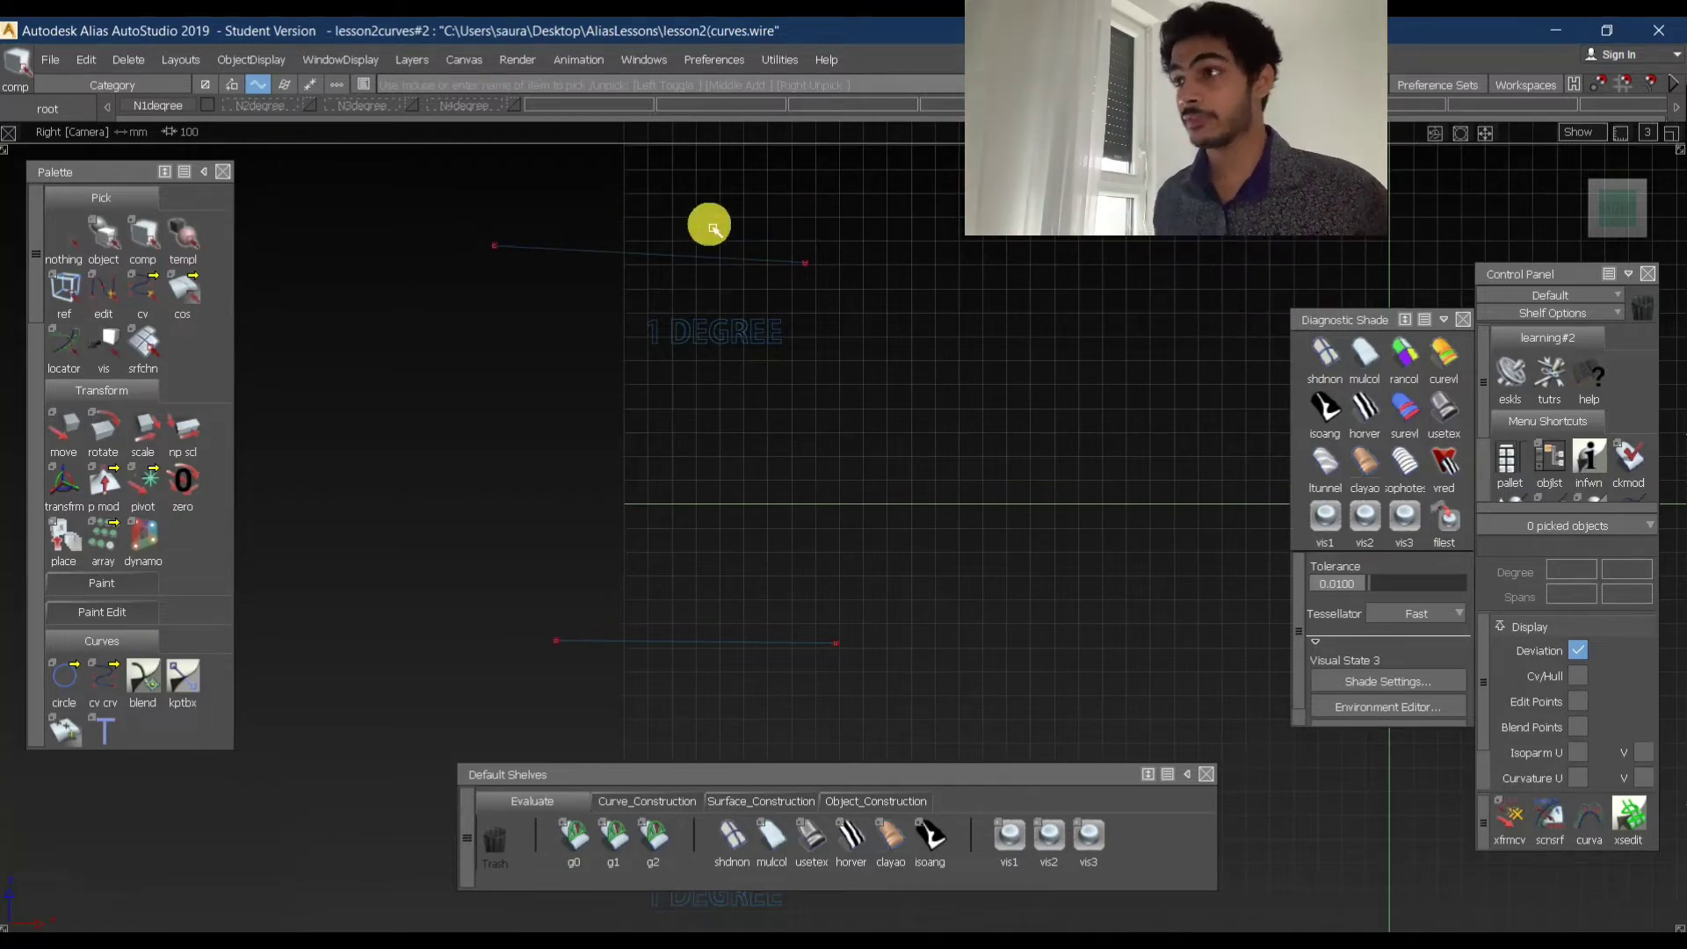
- Show the N2degree layer and bring its 2 degree curves to the middle of the view
left_click(310, 107)
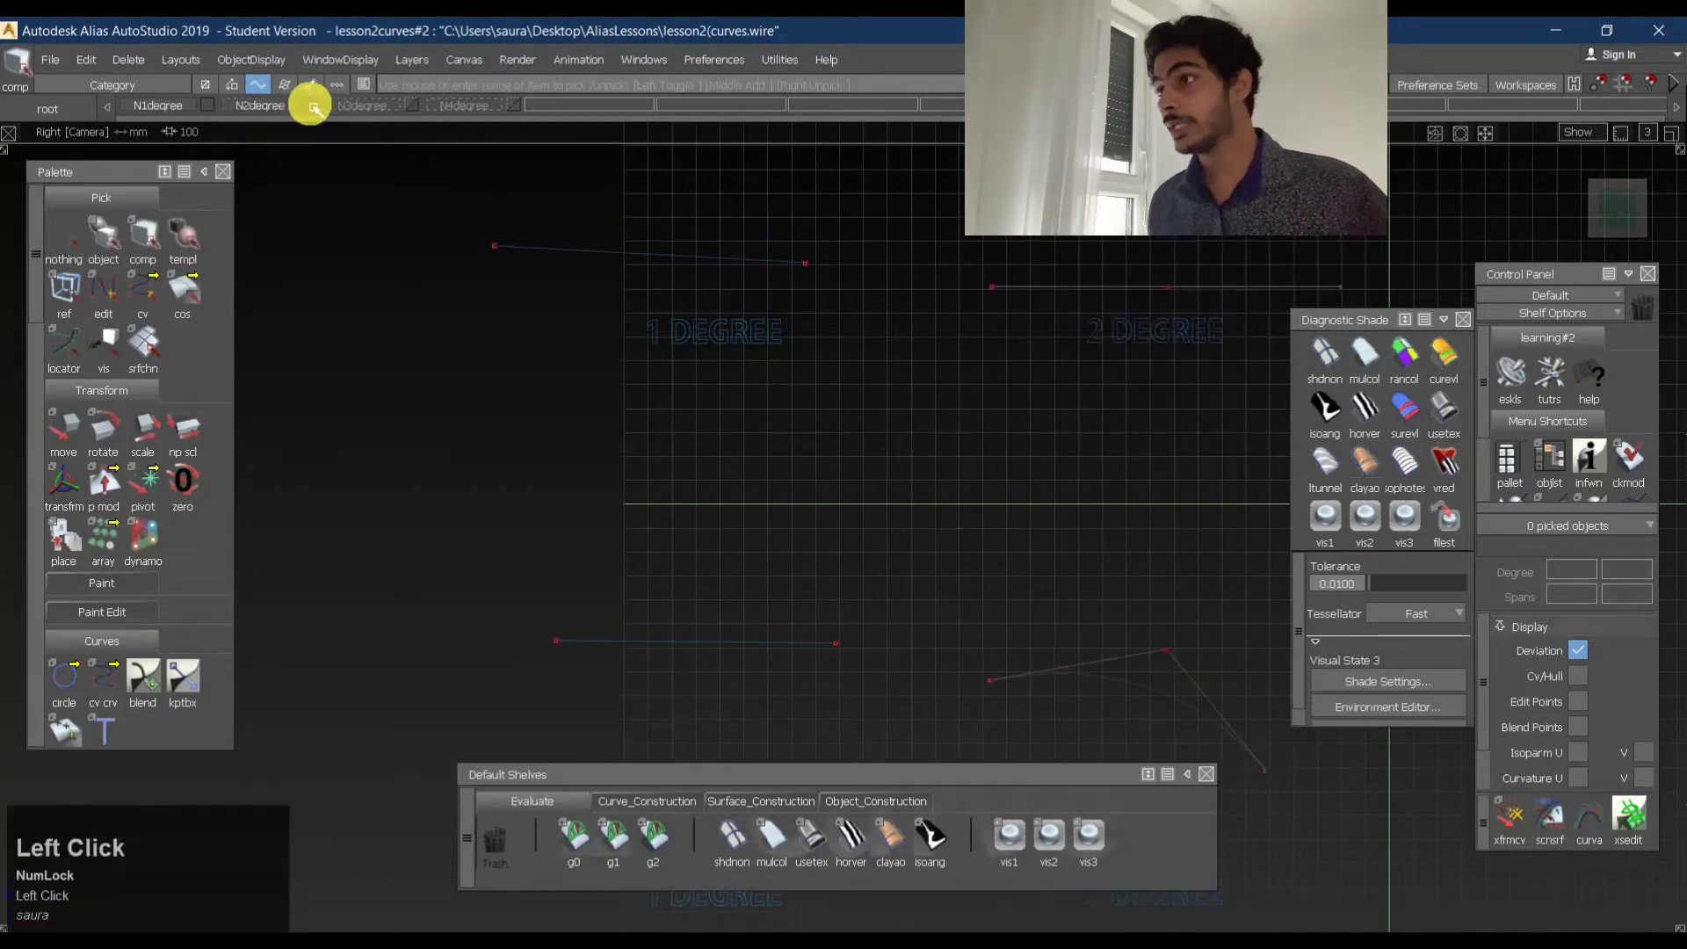
middle_click_drag(1037, 457, 672, 404, "alt+shift")
left_click(645, 333, "ctrl+shift")
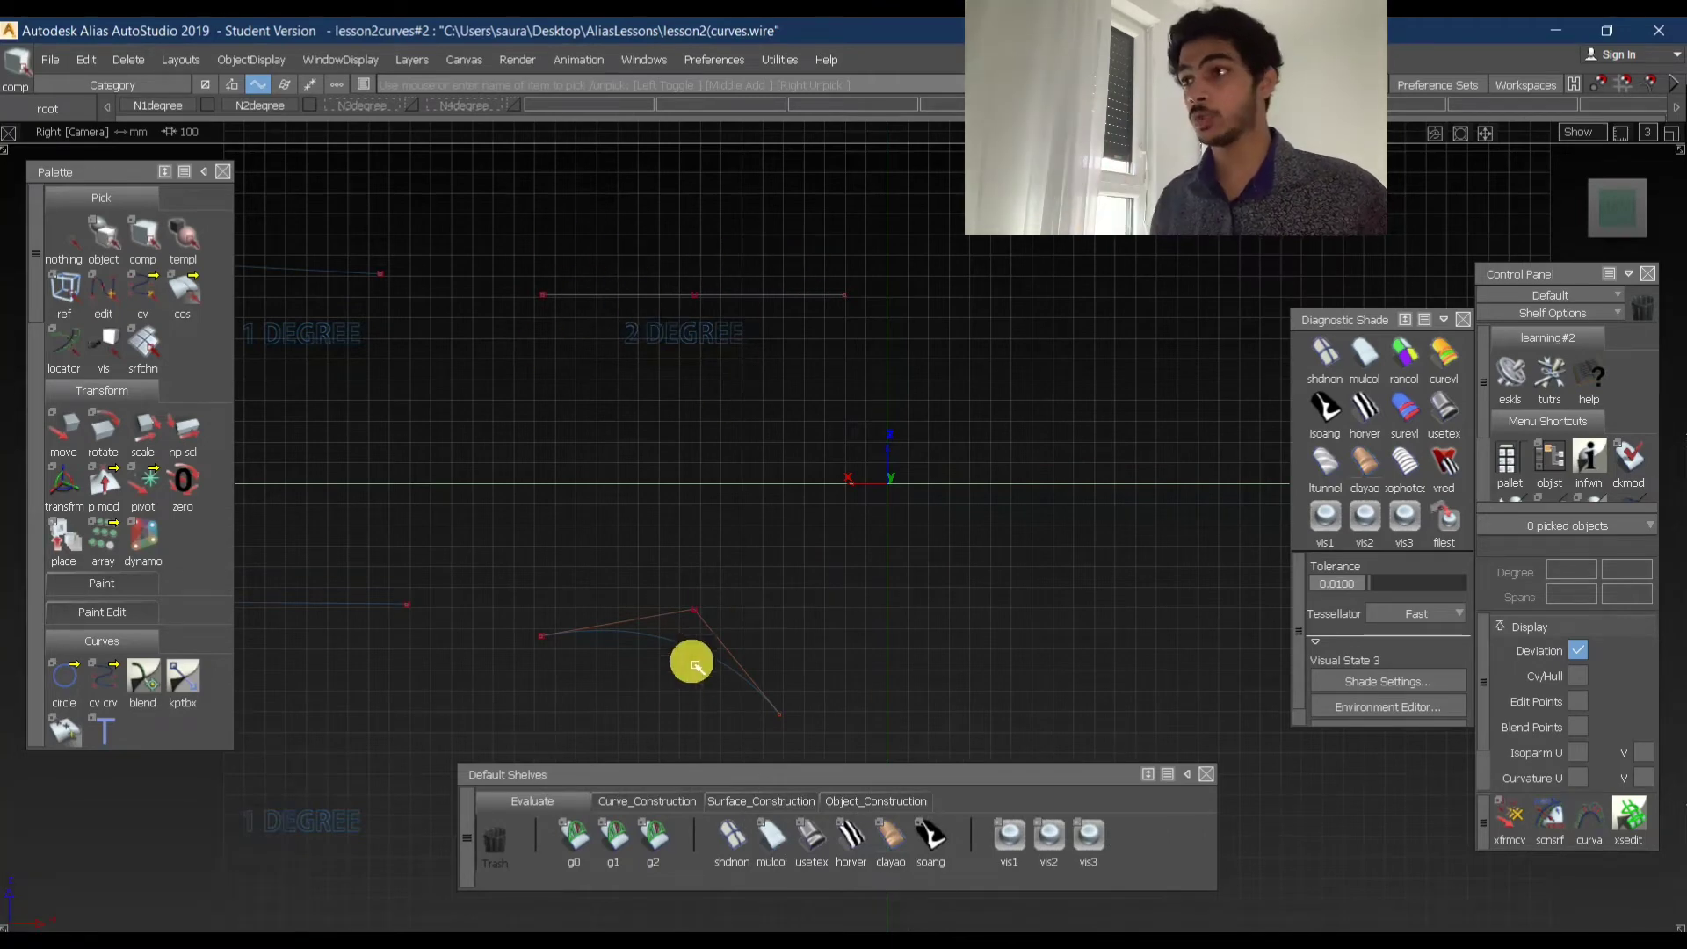
- Pick the lower 2 degree curve's left-end CV, move it slightly outward and clear the pick
left_click(666, 625, "ctrl+shift")
middle_click_drag(678, 614, 738, 392, "alt+shift")
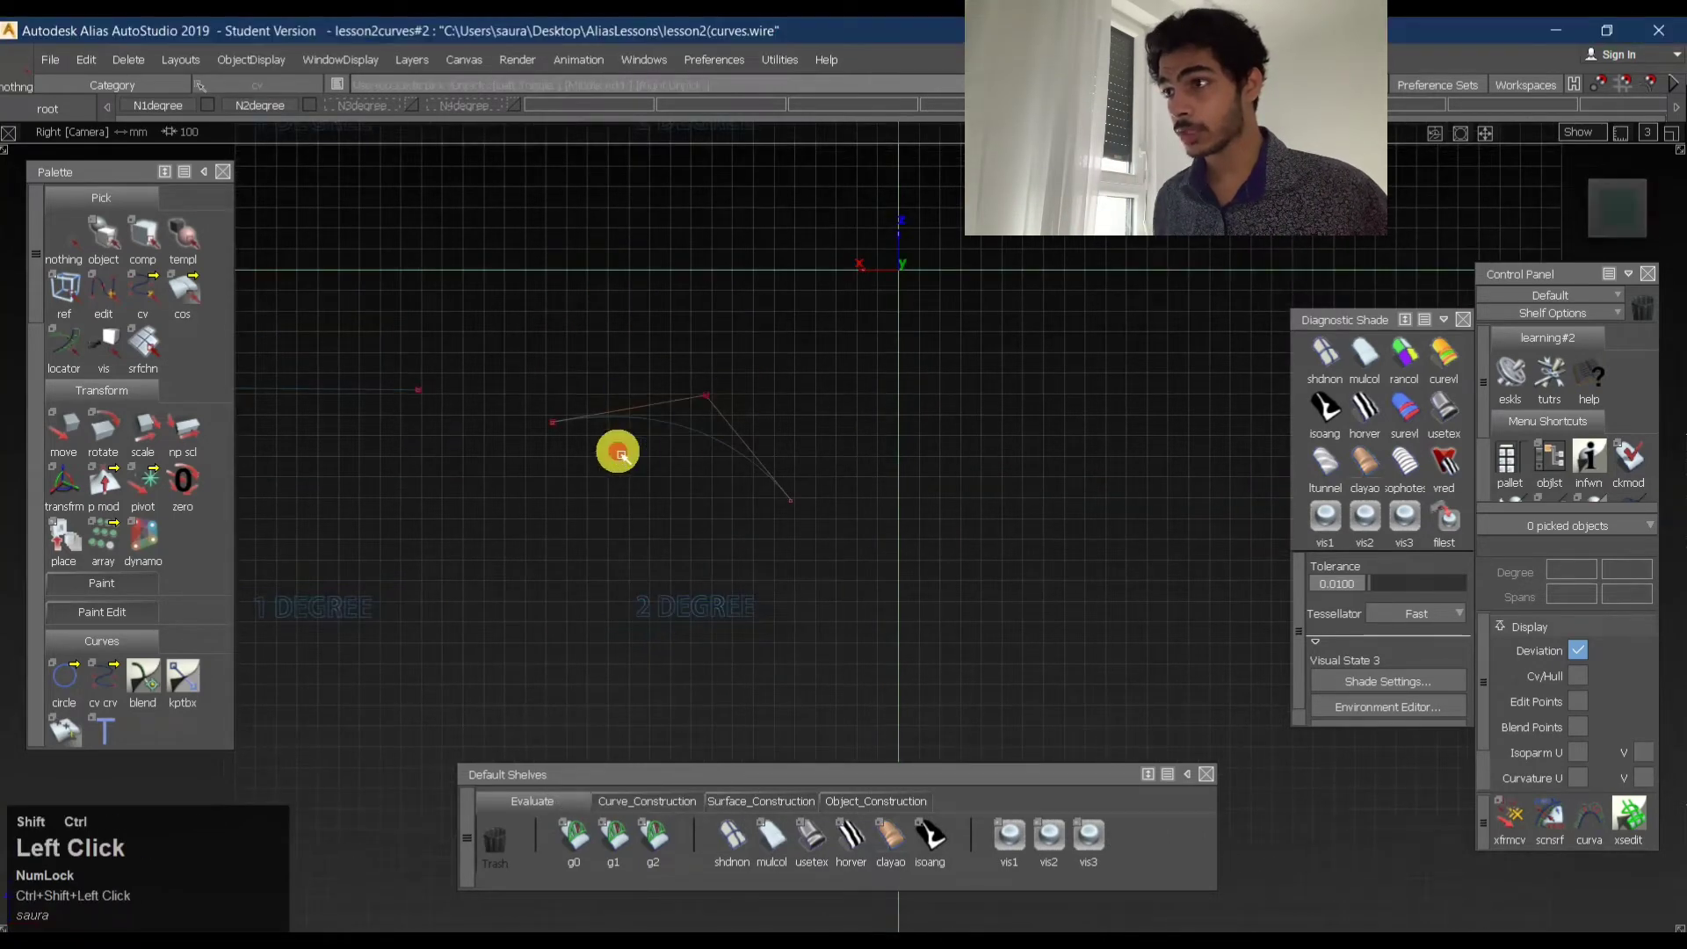
left_click_drag(534, 430, 765, 492, "ctrl+shift")
middle_click(617, 481, "ctrl+shift")
left_click(878, 442)
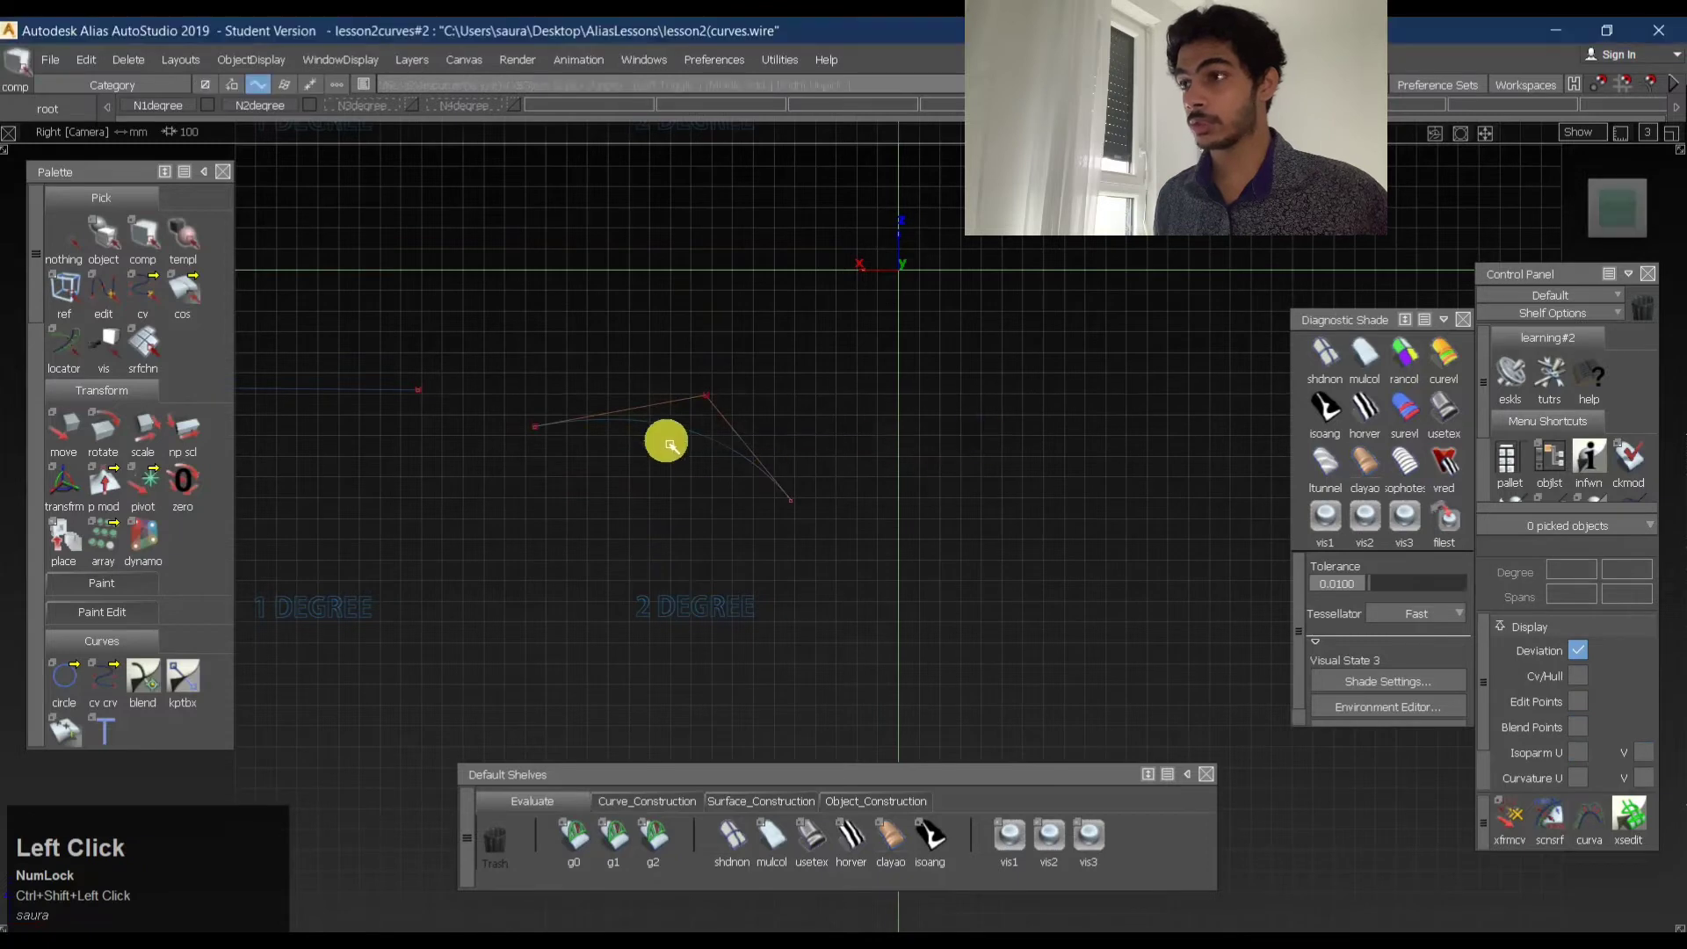
right_click_drag(672, 429, 811, 387, "alt+shift")
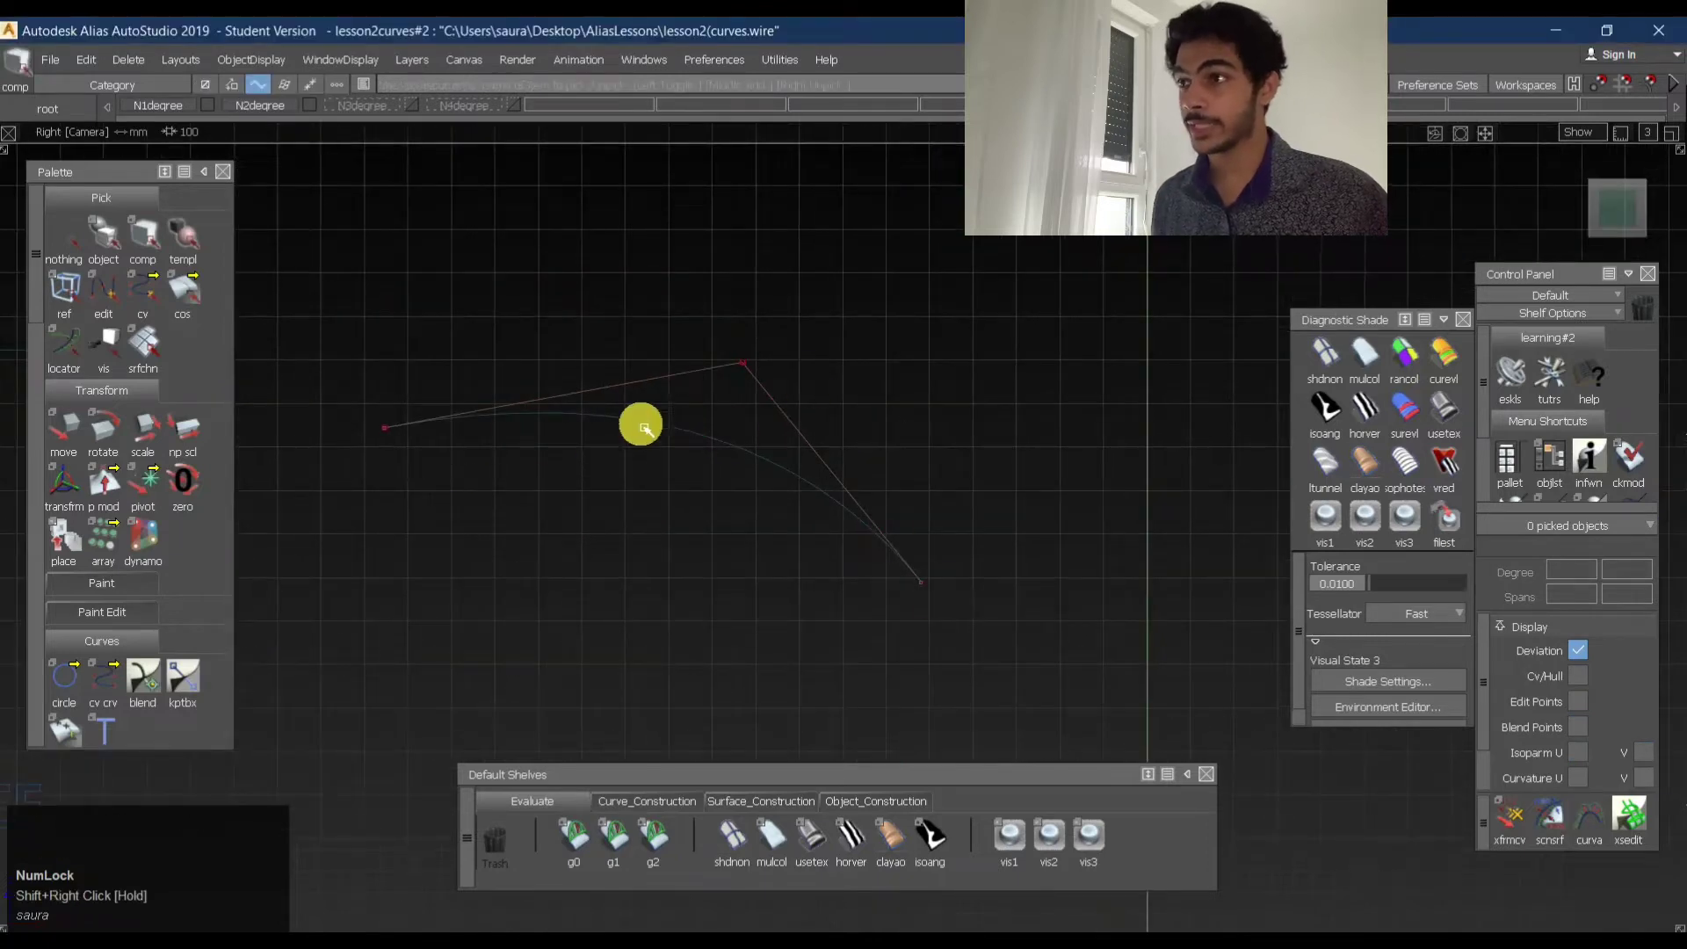
- Show the N3degree layer and bring its lower 3 degree curve into the middle of the view
left_click_drag(450, 495, 424, 395, "ctrl+shift")
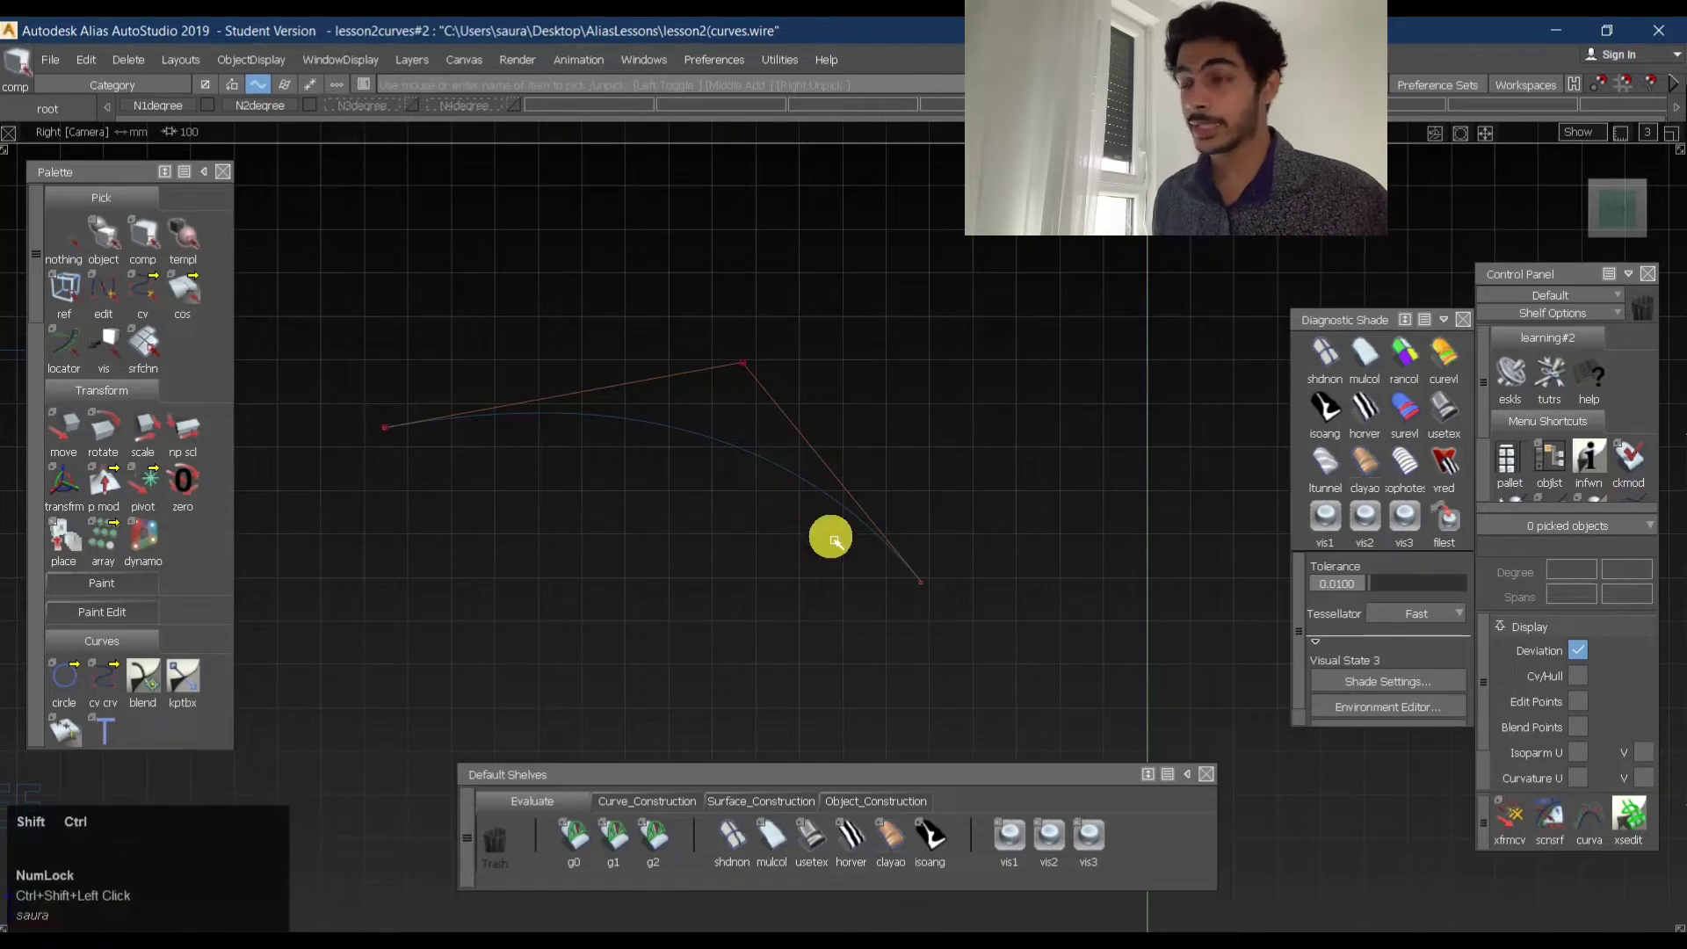
right_click_drag(828, 539, 856, 252, "alt+shift")
middle_click_drag(883, 277, 895, 342, "alt+shift")
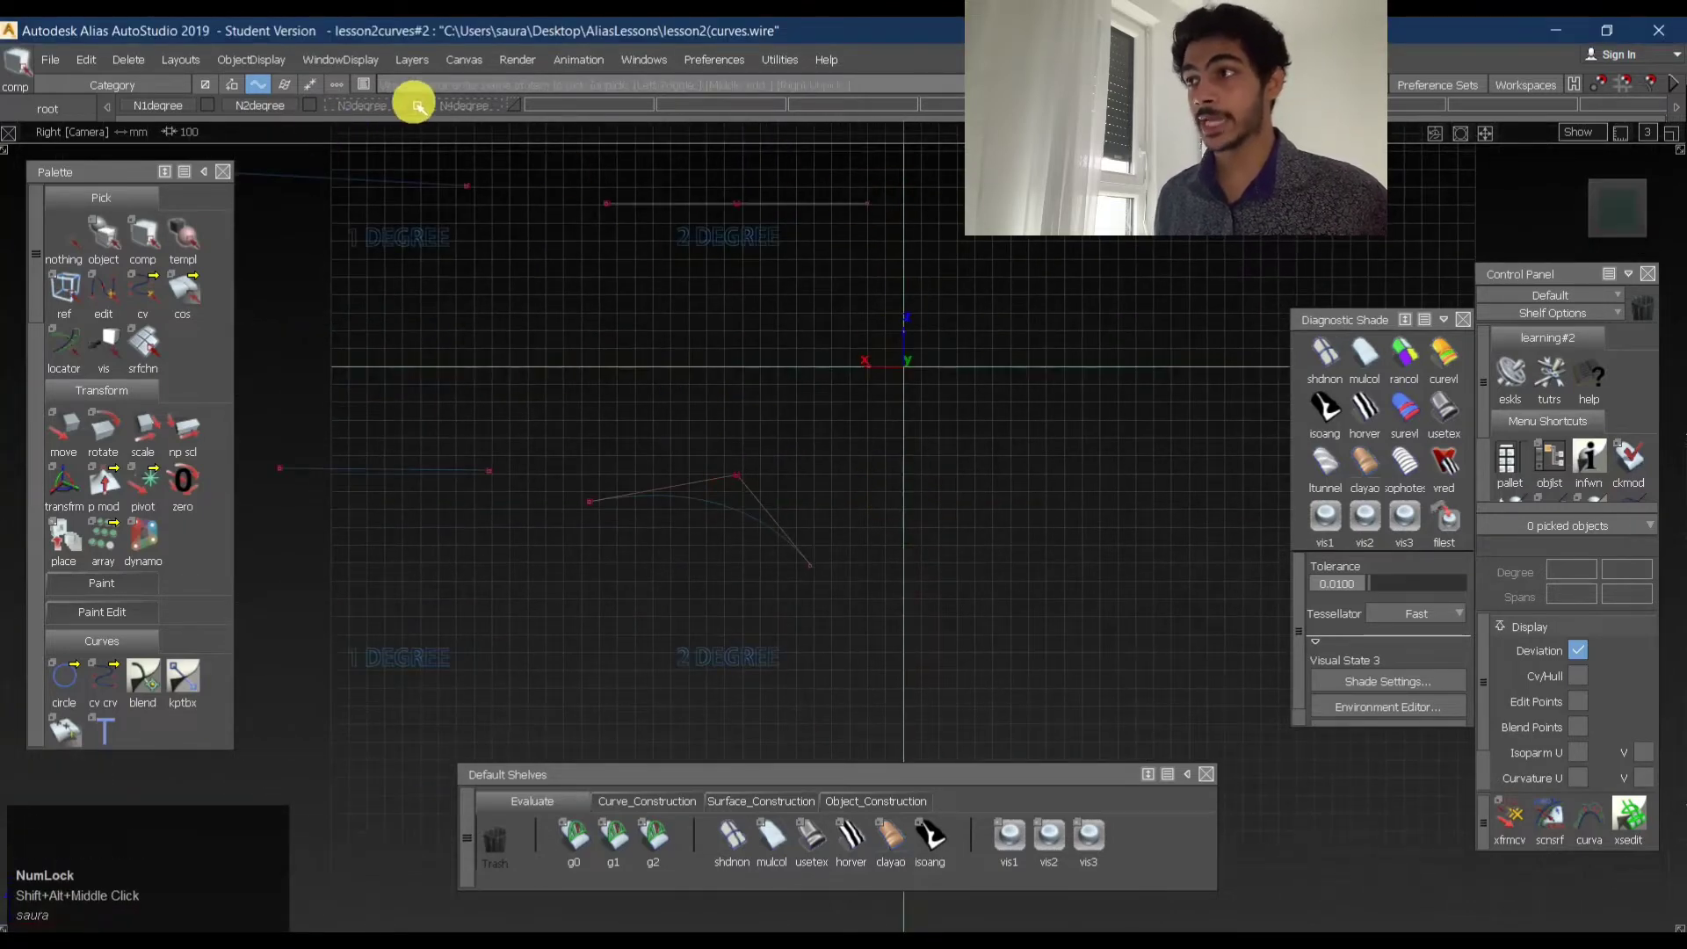
middle_click_drag(908, 301, 716, 267, "shift")
left_click(693, 241, "alt+shift")
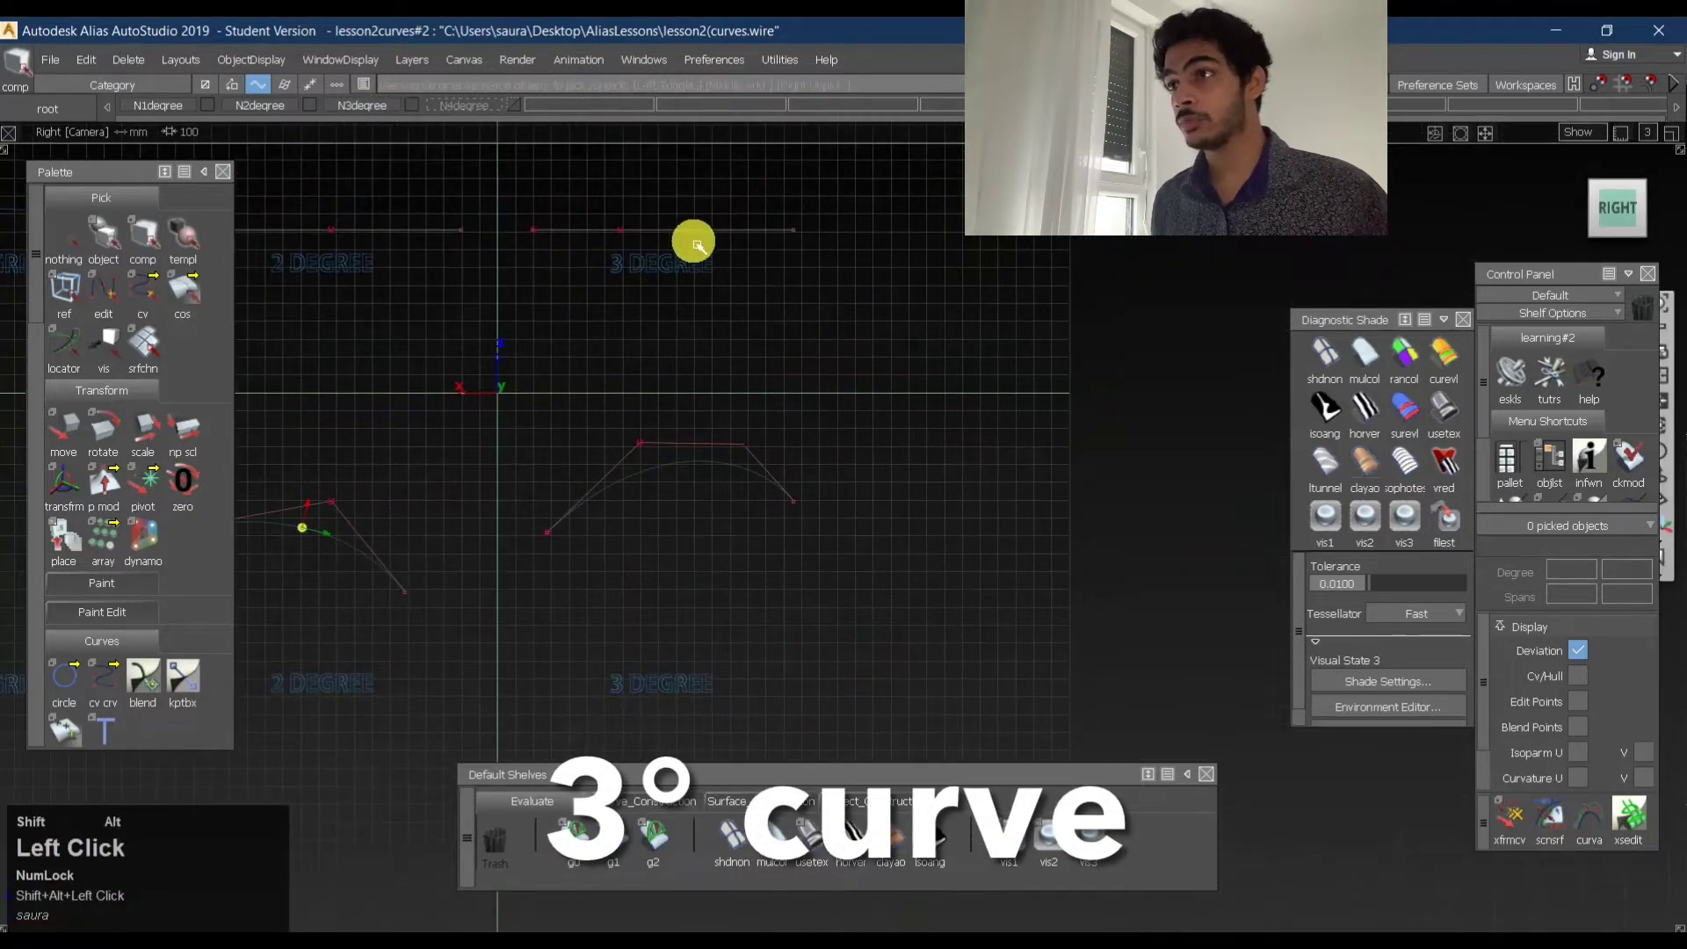
right_click_drag(693, 240, 873, 264, "alt+shift")
middle_click_drag(873, 264, 626, 678, "alt+shift")
right_click_drag(812, 519, 767, 485, "alt+shift")
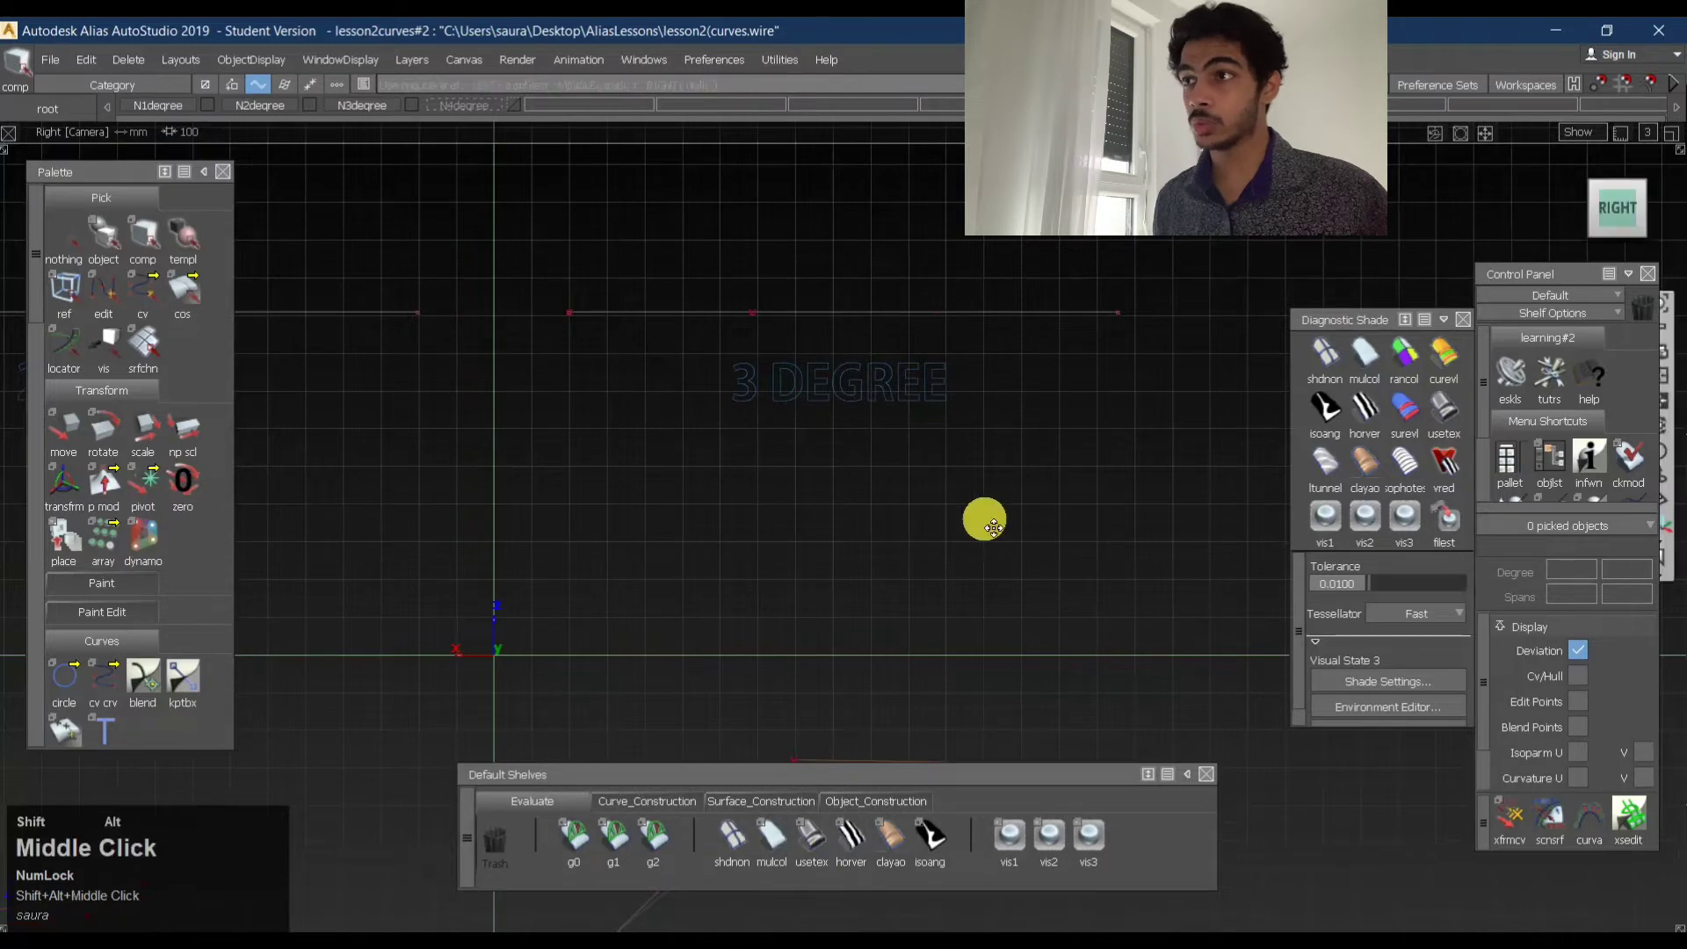
mouse_move(987, 519)
middle_mouse_down("alt+shift")
mouse_move(929, 293)
mouse_move(865, 307)
middle_mouse_up("alt+shift")
right_click_drag(866, 308, 808, 351, "alt+shift")
- Pick the lower 3 degree curve's two inner CVs in turn and move each to reshape the curve
left_click_drag(630, 501, 656, 476, "ctrl+shift")
middle_click_drag(726, 588, 710, 359, "ctrl+shift")
left_click_drag(721, 388, 573, 414)
mouse_move(764, 489)
left_mouse_down("ctrl+shift")
mouse_move(790, 447)
mouse_move(852, 469)
left_mouse_up("ctrl+shift")
middle_click_drag(871, 506, 890, 402, "ctrl+shift")
mouse_move(889, 423)
left_mouse_down()
mouse_move(844, 414)
mouse_move(825, 615)
left_mouse_up()
- Repick the CVs near the 3 degree curve's left end and move the pick inward and downward
left_click_drag(620, 582, 646, 540, "ctrl+shift")
left_click_drag(550, 505, 608, 479)
left_click_drag(443, 463, 539, 499)
middle_click_drag(613, 494, 655, 353, "ctrl+shift")
left_click_drag(655, 354, 776, 486)
- Return to the lower 2 degree curve, pick its middle CV and lower it to flatten the curve
right_click_drag(804, 470, 562, 510, "alt+shift")
mouse_move(563, 509)
middle_mouse_down("alt+shift")
mouse_move(757, 391)
mouse_move(1094, 371)
middle_mouse_up("alt+shift")
mouse_move(820, 415)
left_mouse_down("ctrl+shift")
mouse_move(893, 405)
mouse_move(986, 445)
left_mouse_up("ctrl+shift")
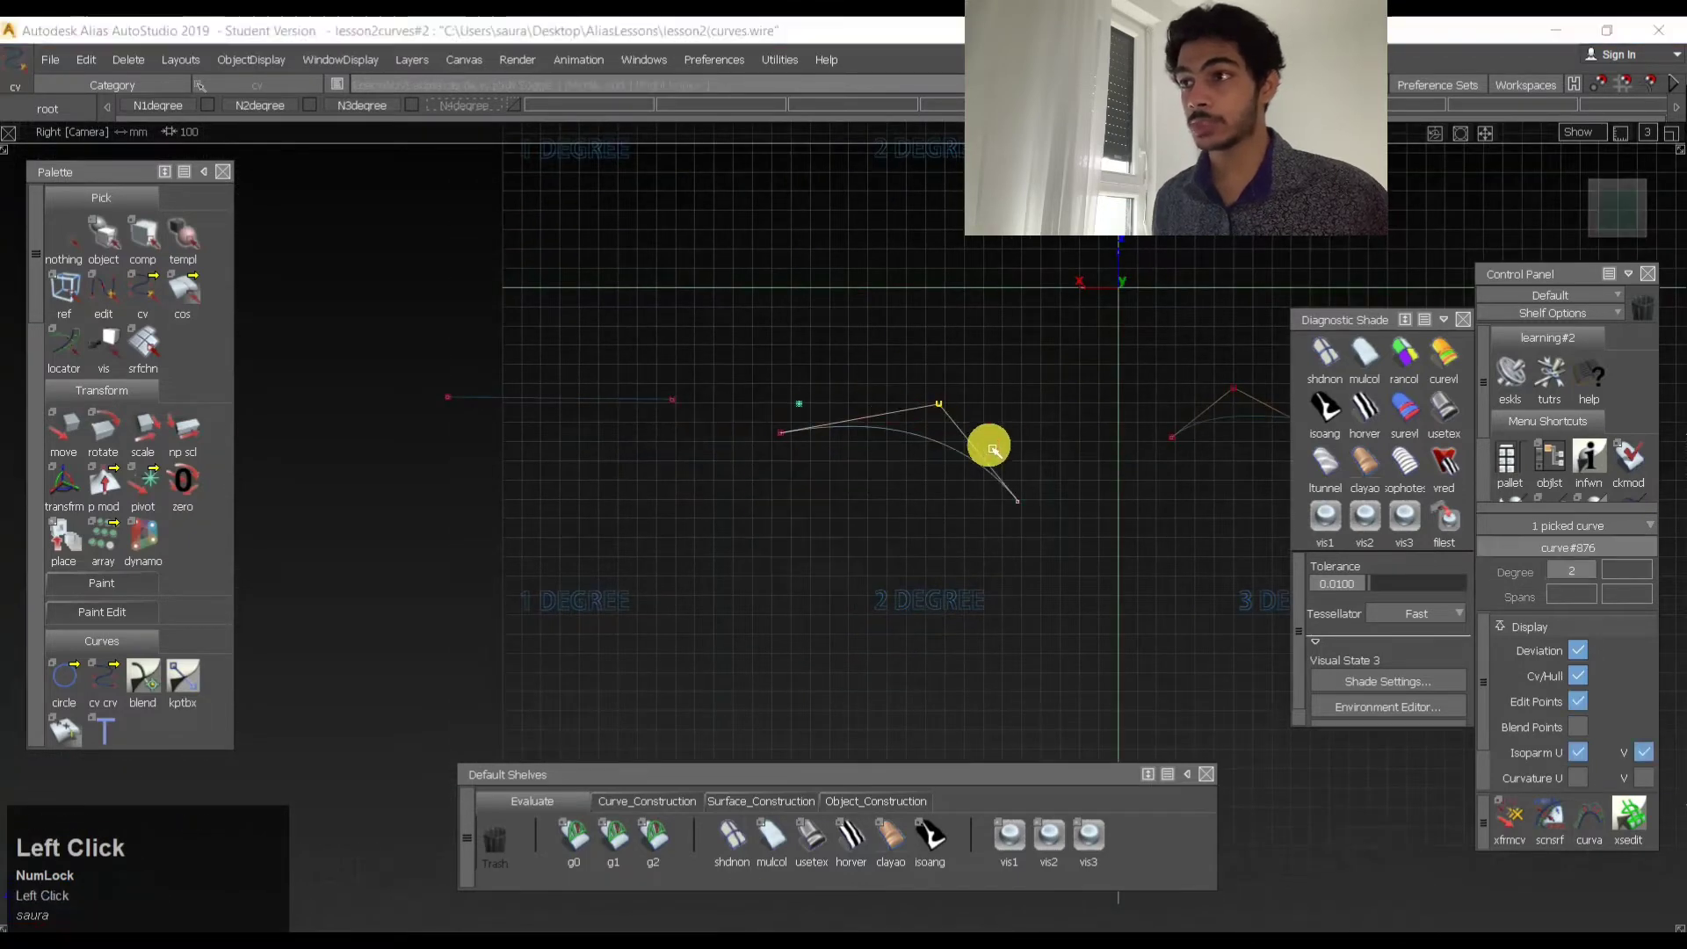
middle_click_drag(956, 427, 972, 381, "ctrl+shift")
mouse_move(972, 380)
left_mouse_down()
mouse_move(903, 516)
mouse_move(958, 336)
mouse_move(858, 545)
mouse_move(951, 406)
left_mouse_up()
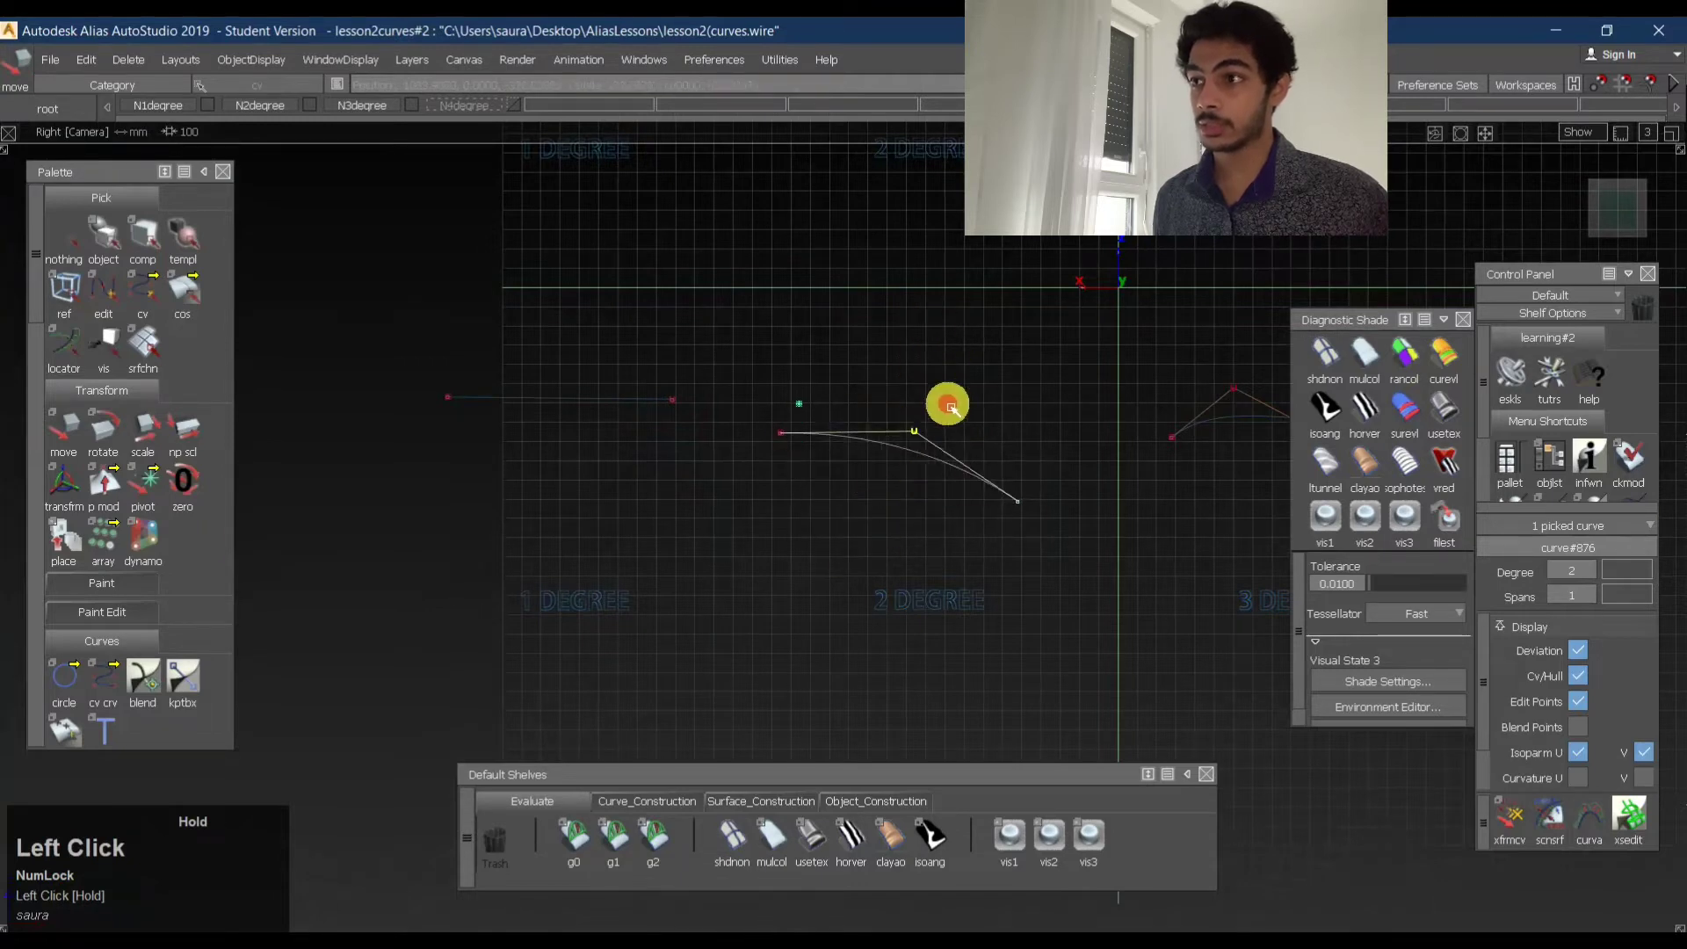
- Go back to the lower 3 degree curve, pick its second CV and raise it
middle_click_drag(1032, 354, 527, 385, "alt+shift")
mouse_move(780, 478)
left_mouse_down("ctrl+shift")
mouse_move(780, 400)
mouse_move(760, 462)
left_mouse_up("ctrl+shift")
middle_click_drag(764, 459, 774, 392, "ctrl+shift")
left_click_drag(774, 392, 777, 350)
- Pick the 3 degree curve's third CV and lower it to bend the curve into an S shape
mouse_move(795, 504)
left_mouse_down("ctrl+shift")
mouse_move(805, 460)
mouse_move(855, 504)
left_mouse_up("ctrl+shift")
middle_click_drag(860, 499, 883, 374, "ctrl+shift")
left_click_drag(883, 373, 882, 419, "shift")
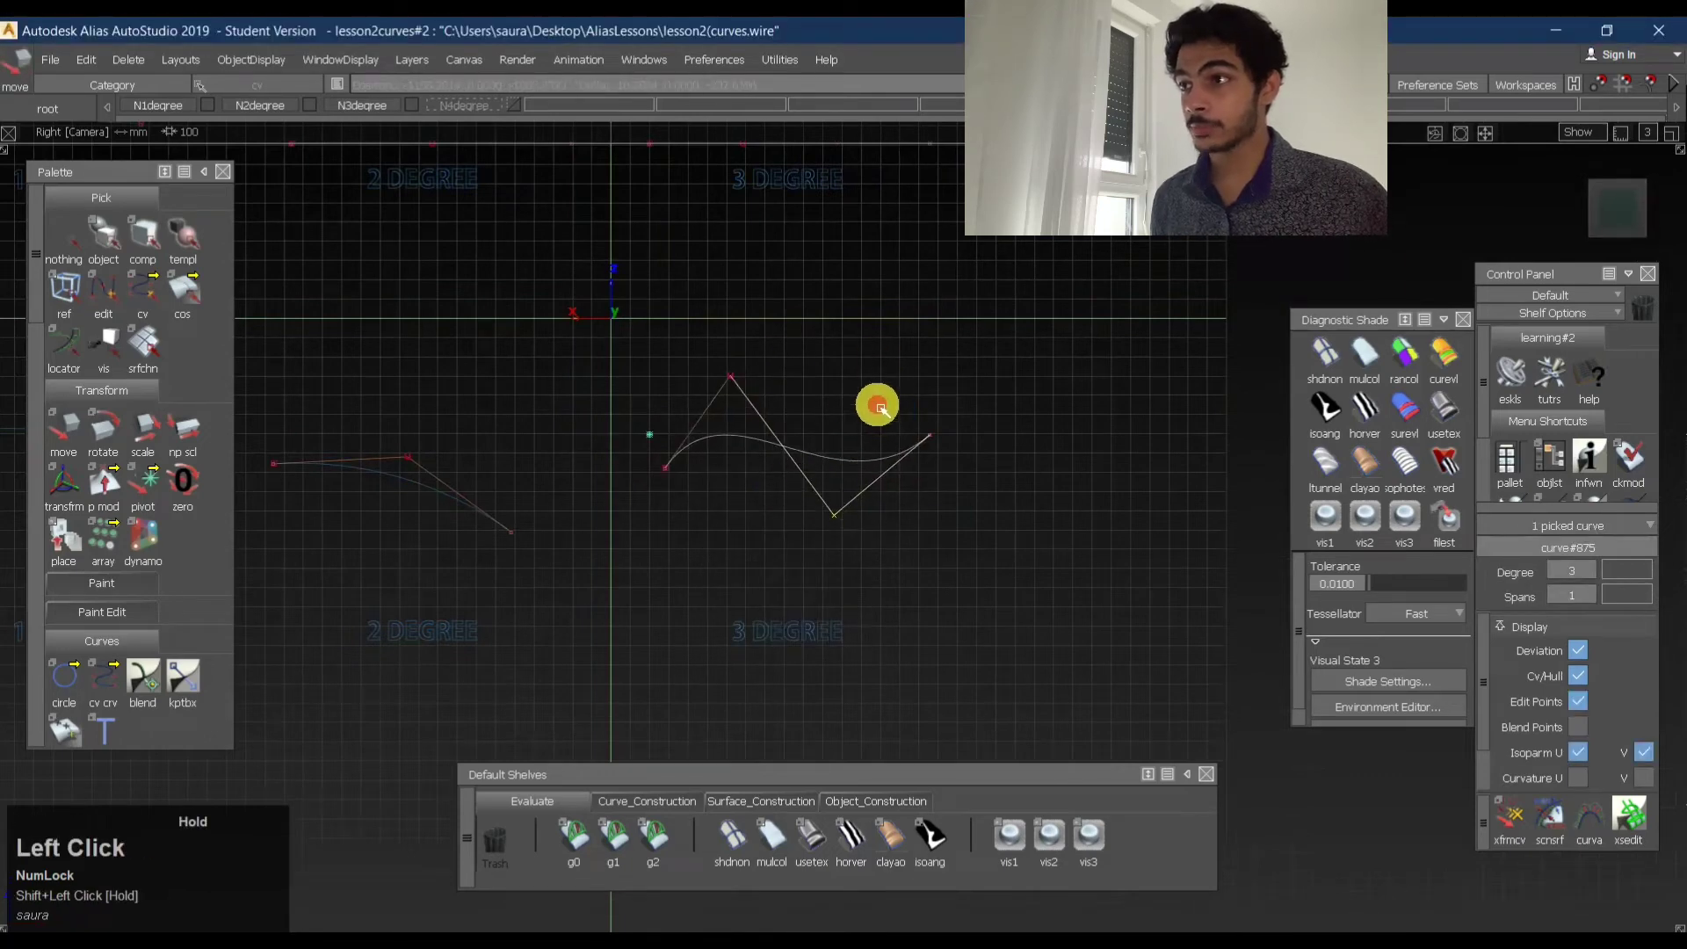
left_click(676, 455)
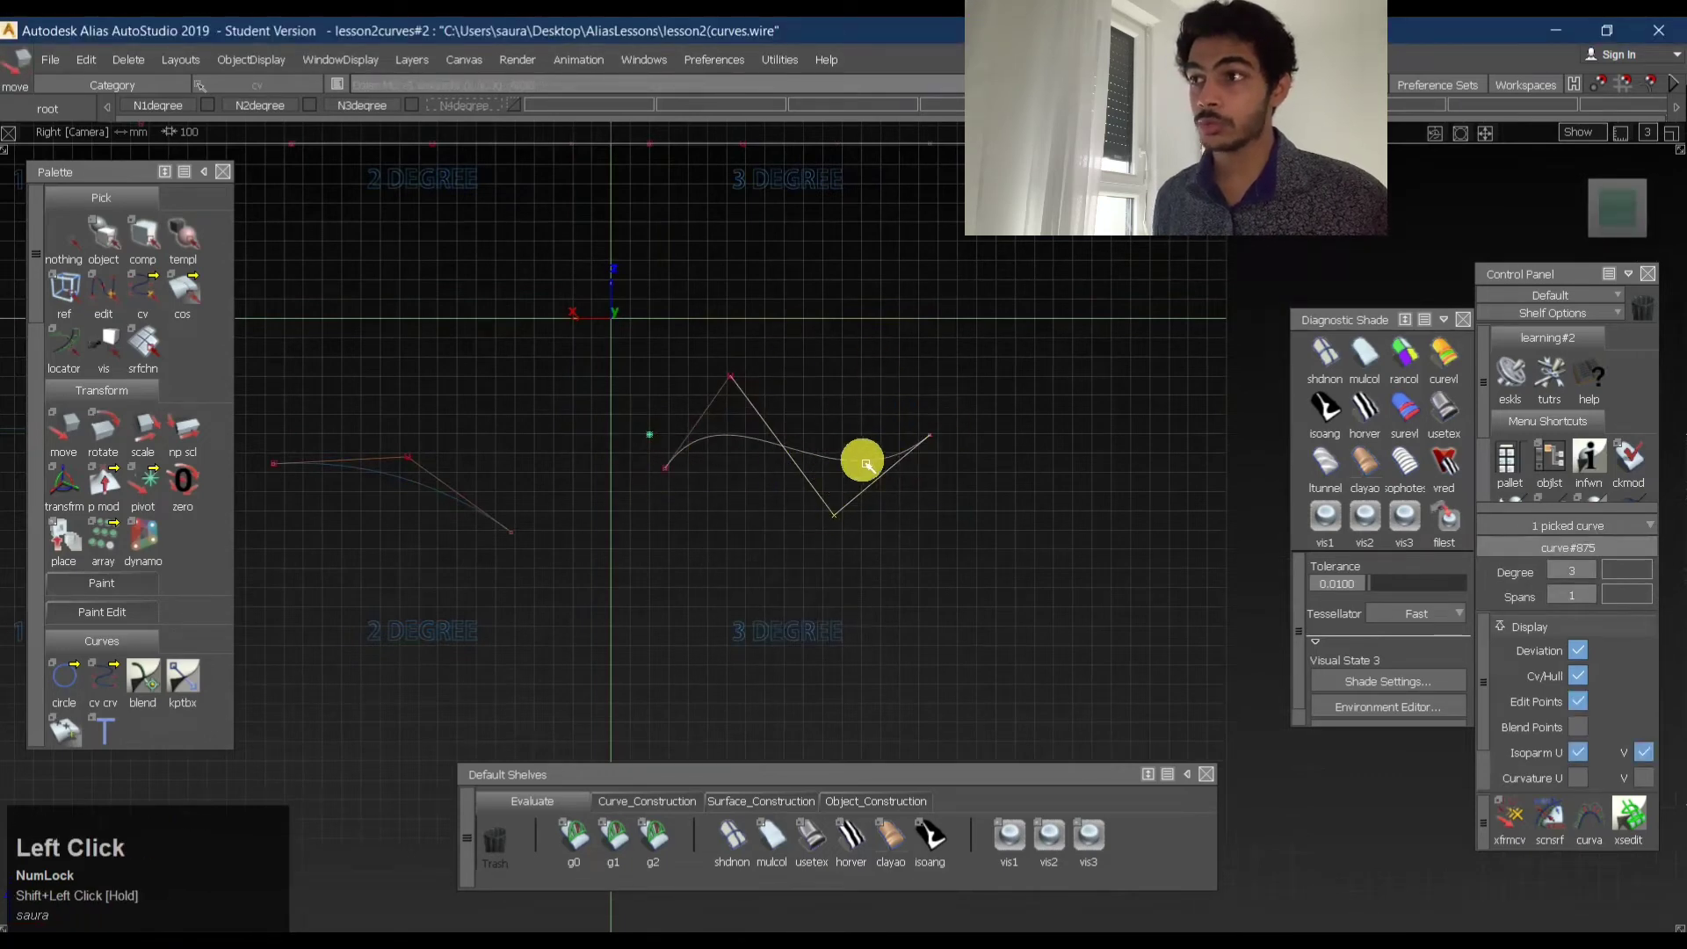
- Repick the 3 degree curve's second CV and lower it slightly to soften the first bend
left_click_drag(773, 399, 651, 452, "ctrl+shift")
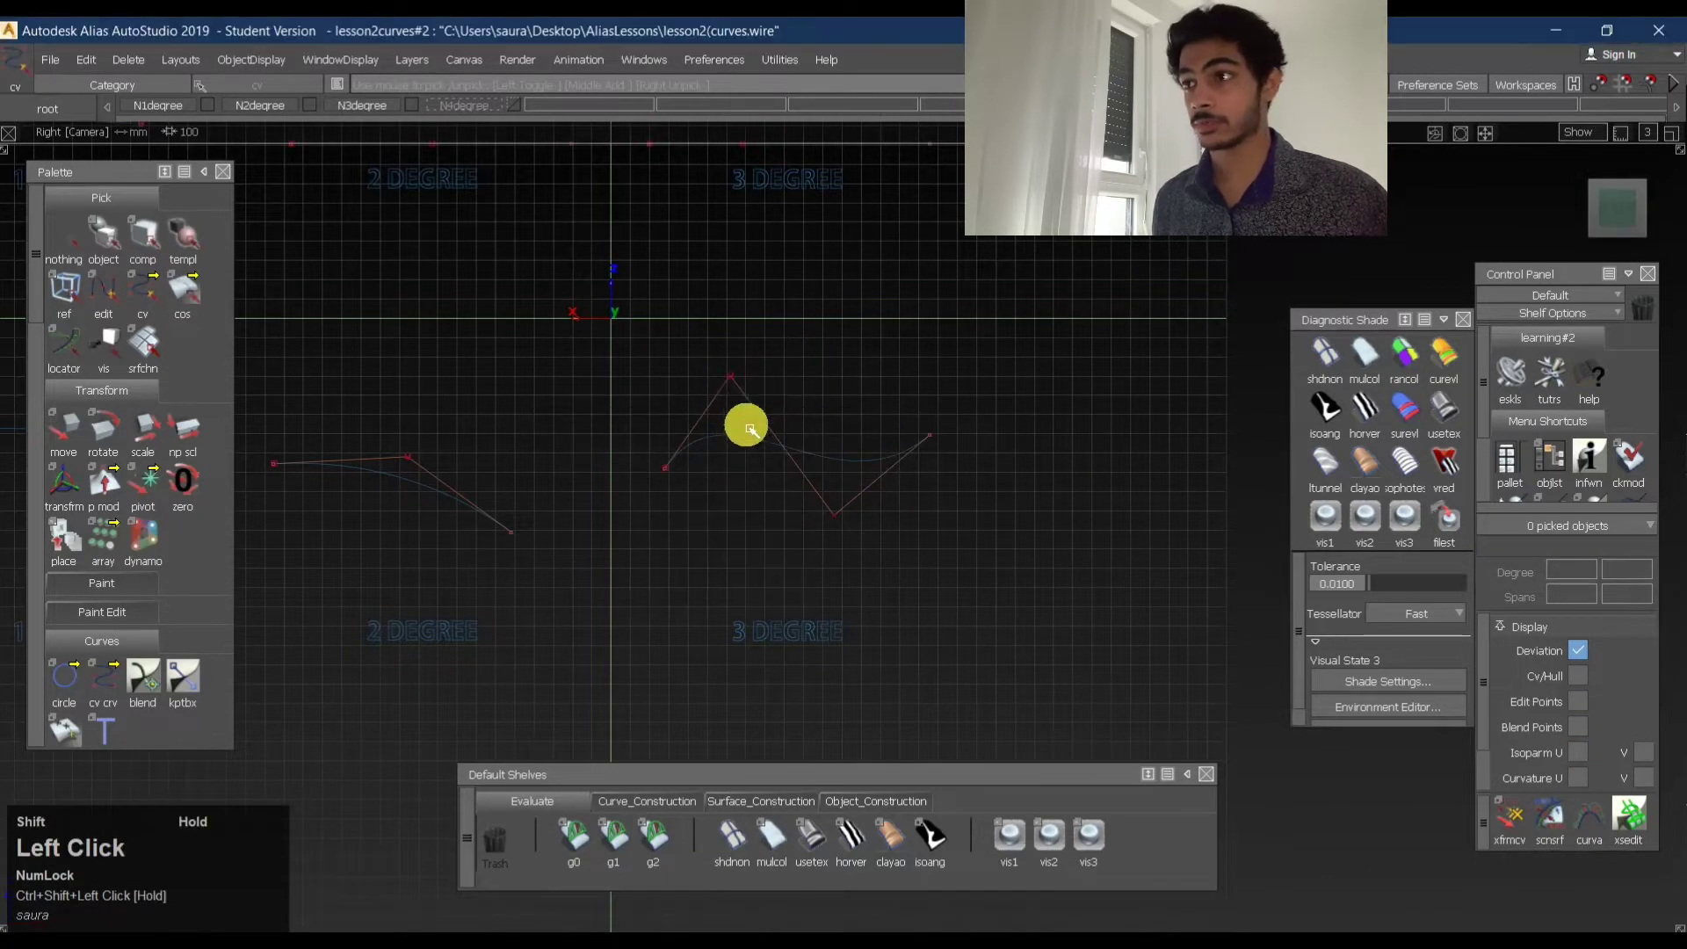
left_click_drag(710, 359, 758, 397, "shift")
middle_click_drag(791, 448, 807, 352, "ctrl+shift")
left_click_drag(807, 352, 813, 365)
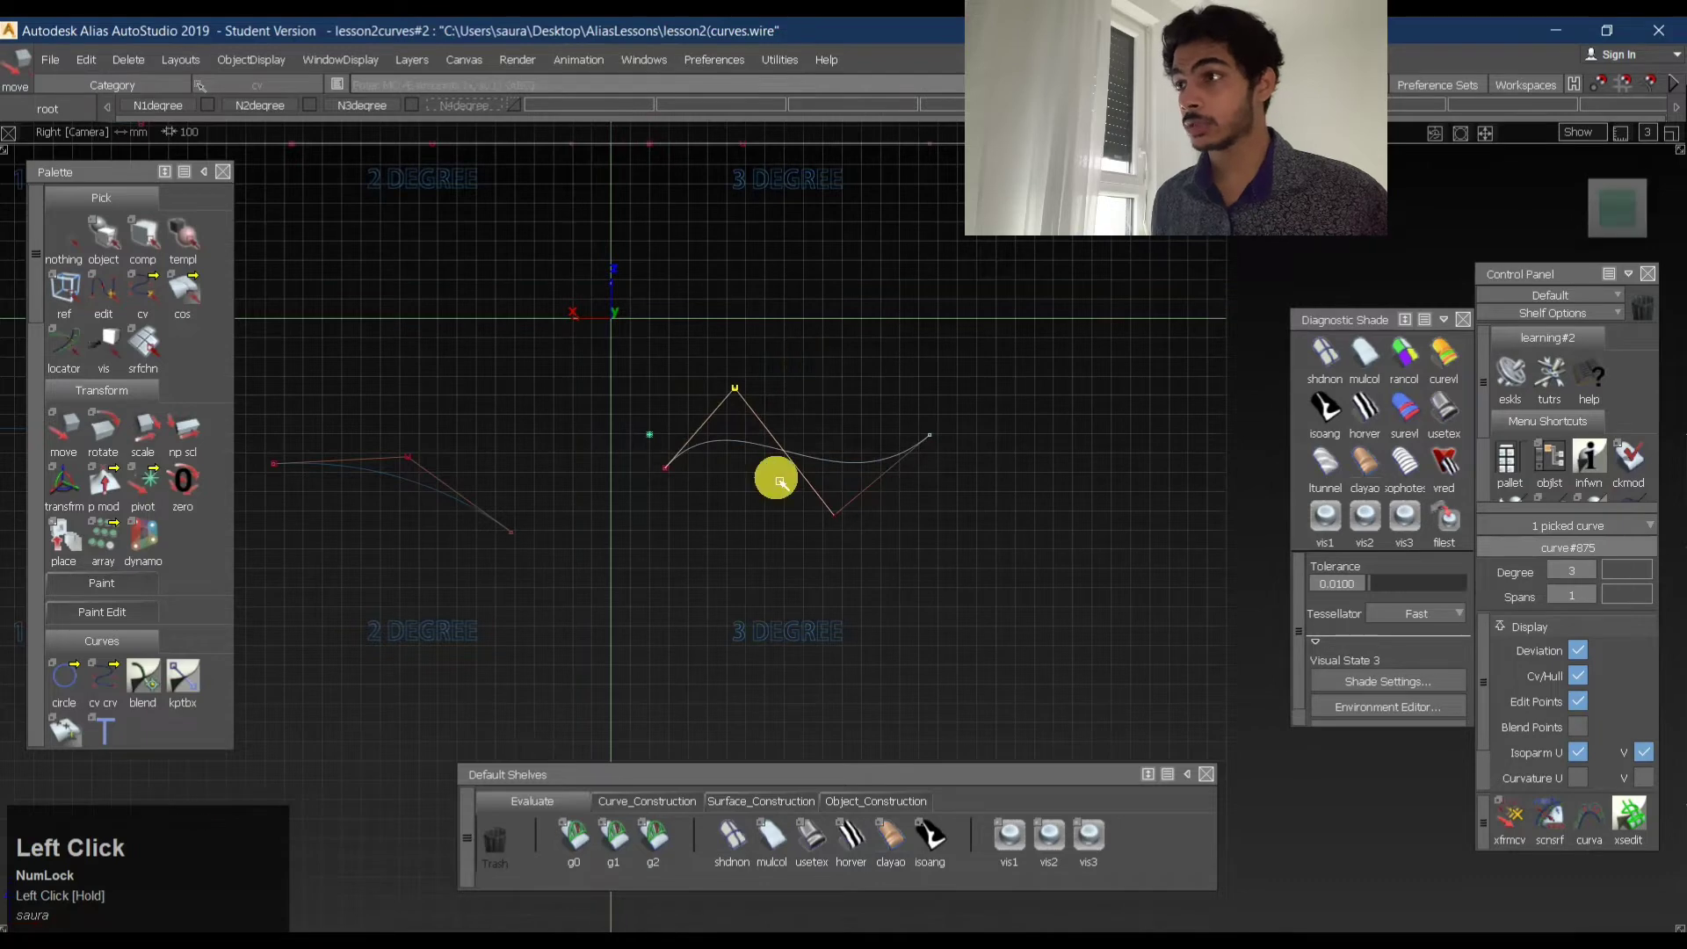
left_click_drag(780, 481, 668, 486)
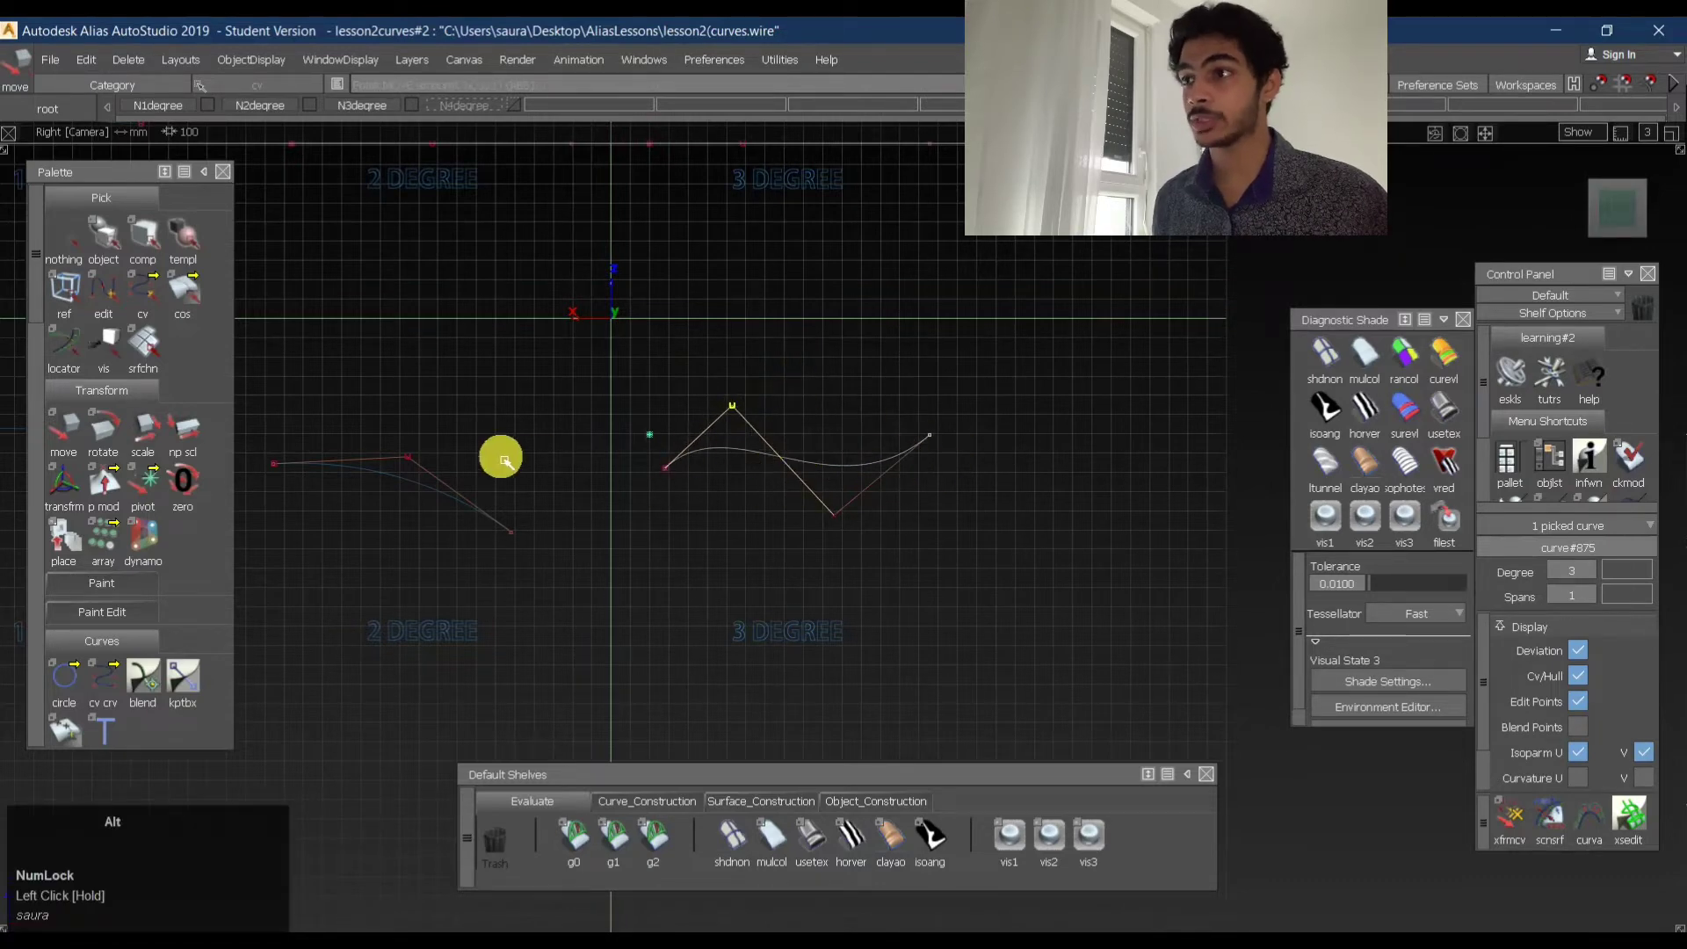
- Repick the lower 2 degree curve's middle CV and raise it to make the arc more pronounced
middle_click_drag(332, 472, 819, 402, "alt+shift")
left_click_drag(819, 411, 865, 387, "ctrl+shift")
left_click_drag(889, 372, 930, 414)
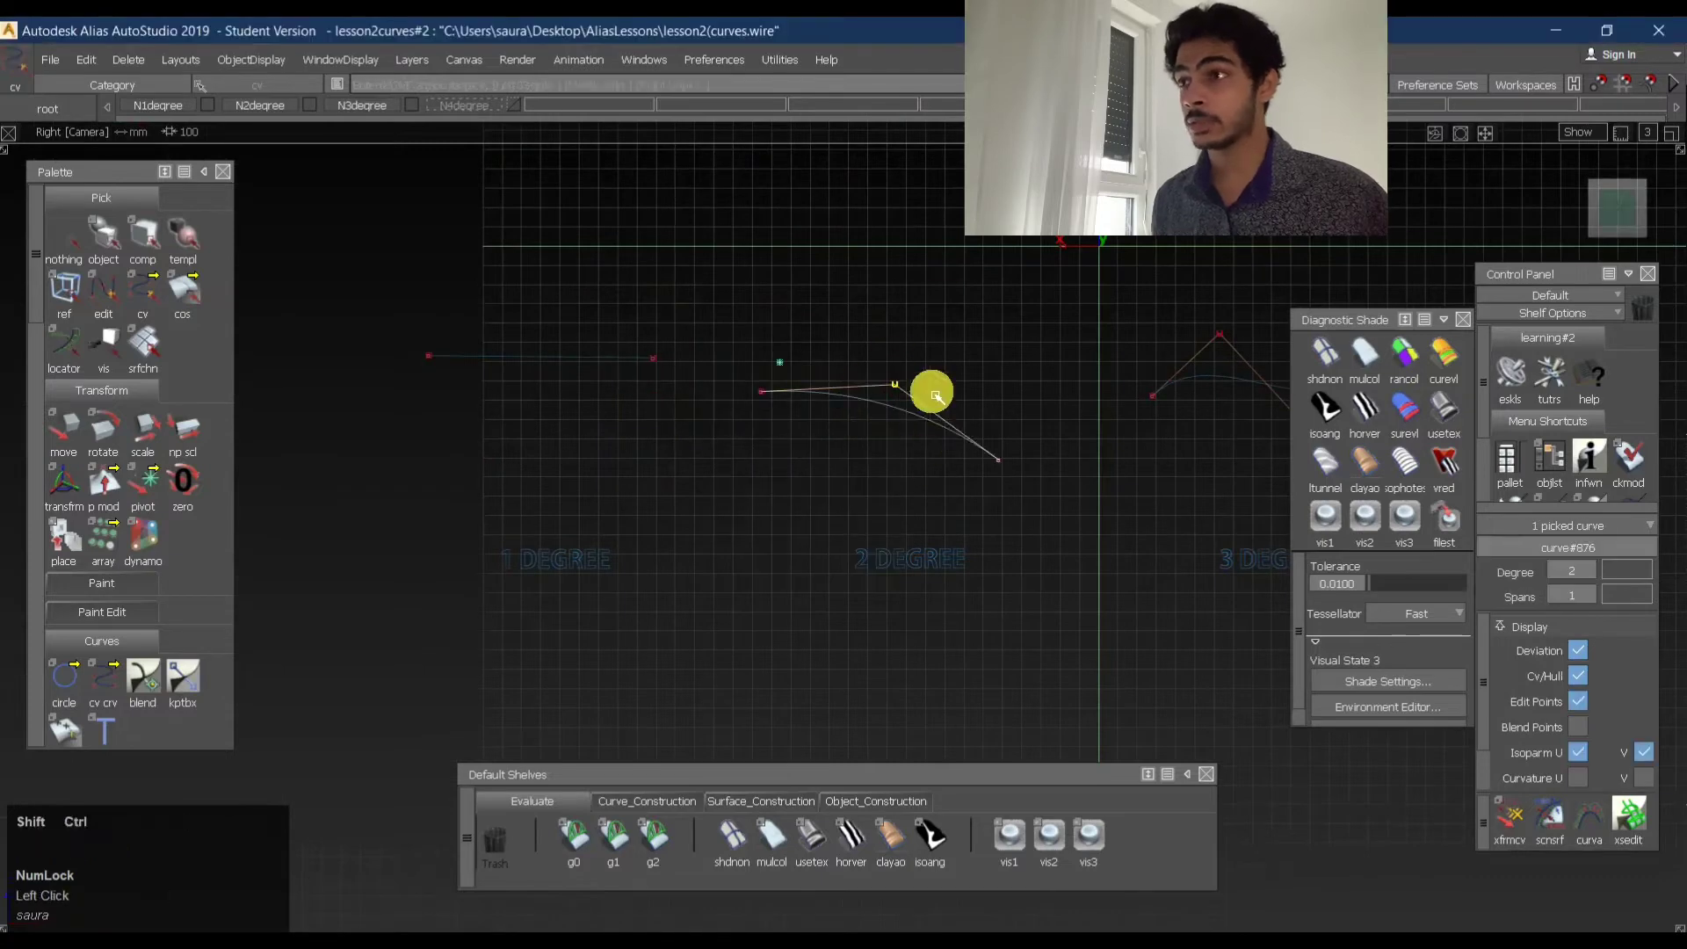
right_click_drag(937, 396, 962, 388, "ctrl+shift")
mouse_move(965, 389)
left_mouse_down()
mouse_move(939, 395)
mouse_move(956, 377)
left_mouse_up()
- Clear the pick, show the N4degree layer and bring its lower 4 degree curve into view
middle_click_drag(949, 381, 630, 418, "alt+shift")
left_click_drag(952, 398, 549, 91, "ctrl+shift")
left_click(520, 112)
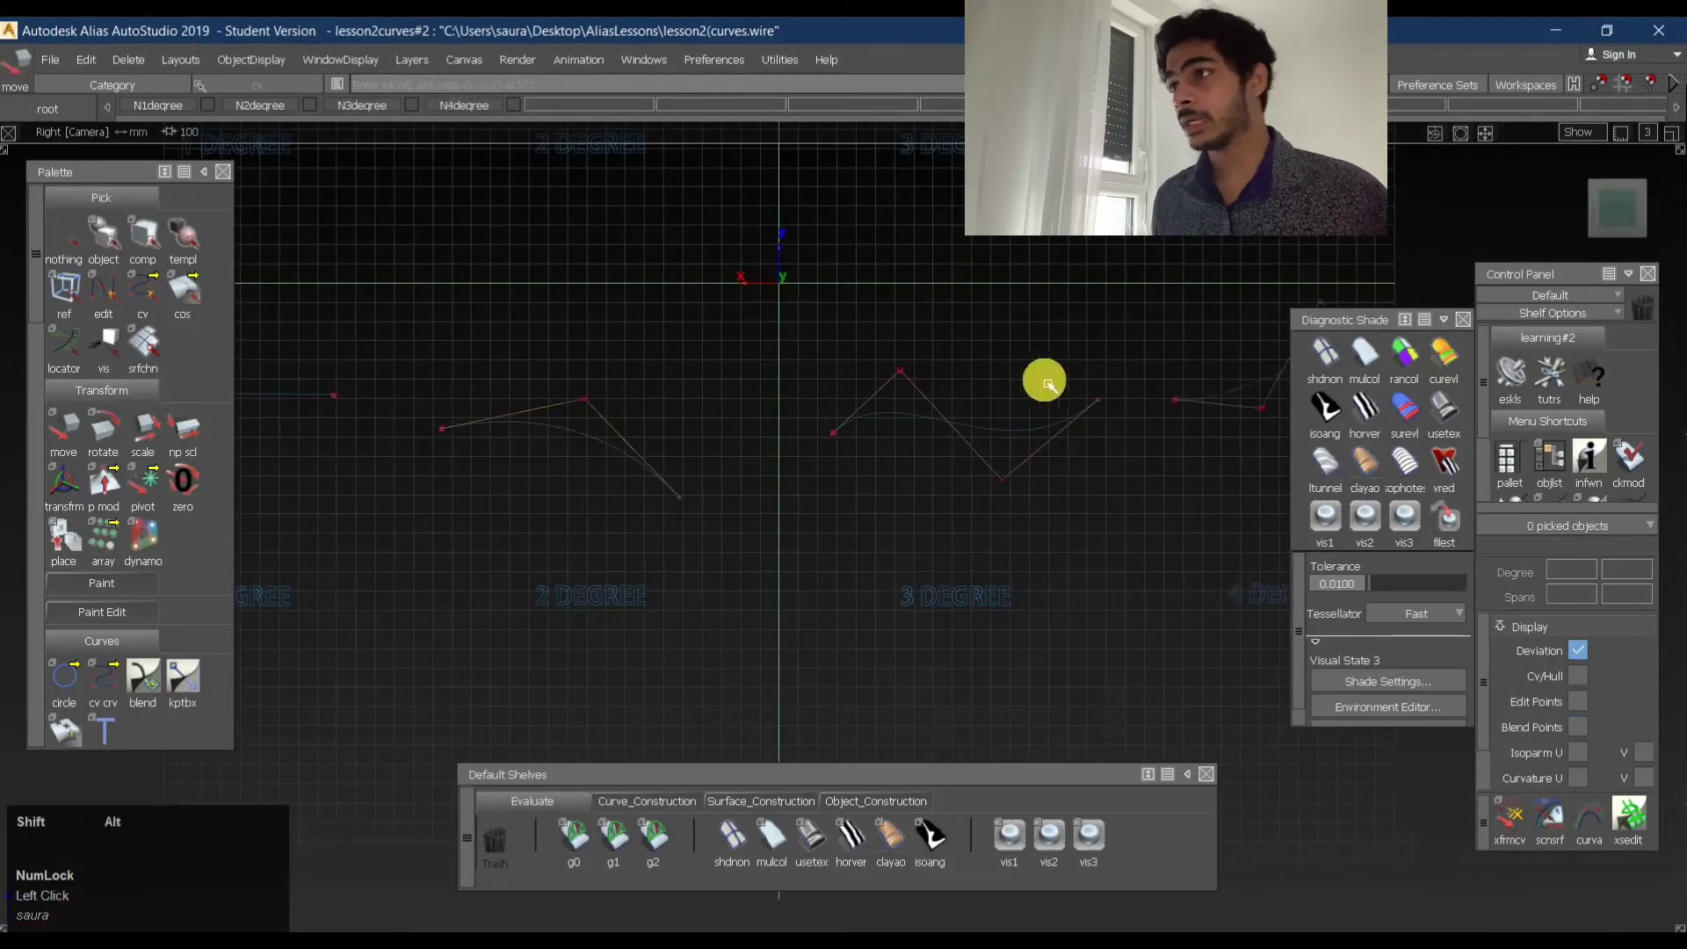
middle_click_drag(1109, 383, 520, 432, "alt+shift")
- Pick the lower 4 degree curve's middle CV and raise it above its neighbours
mouse_move(777, 406)
left_mouse_down("ctrl+shift")
mouse_move(704, 417)
mouse_move(726, 377)
mouse_move(769, 378)
left_mouse_up("ctrl+shift")
right_click_drag(772, 379, 798, 380, "ctrl+shift")
left_click_drag(800, 381, 816, 333)
- Clear the pick, pick the 4 degree curve's fourth CV and move it up and slightly outward
left_click_drag(741, 498, 767, 373, "ctrl+shift")
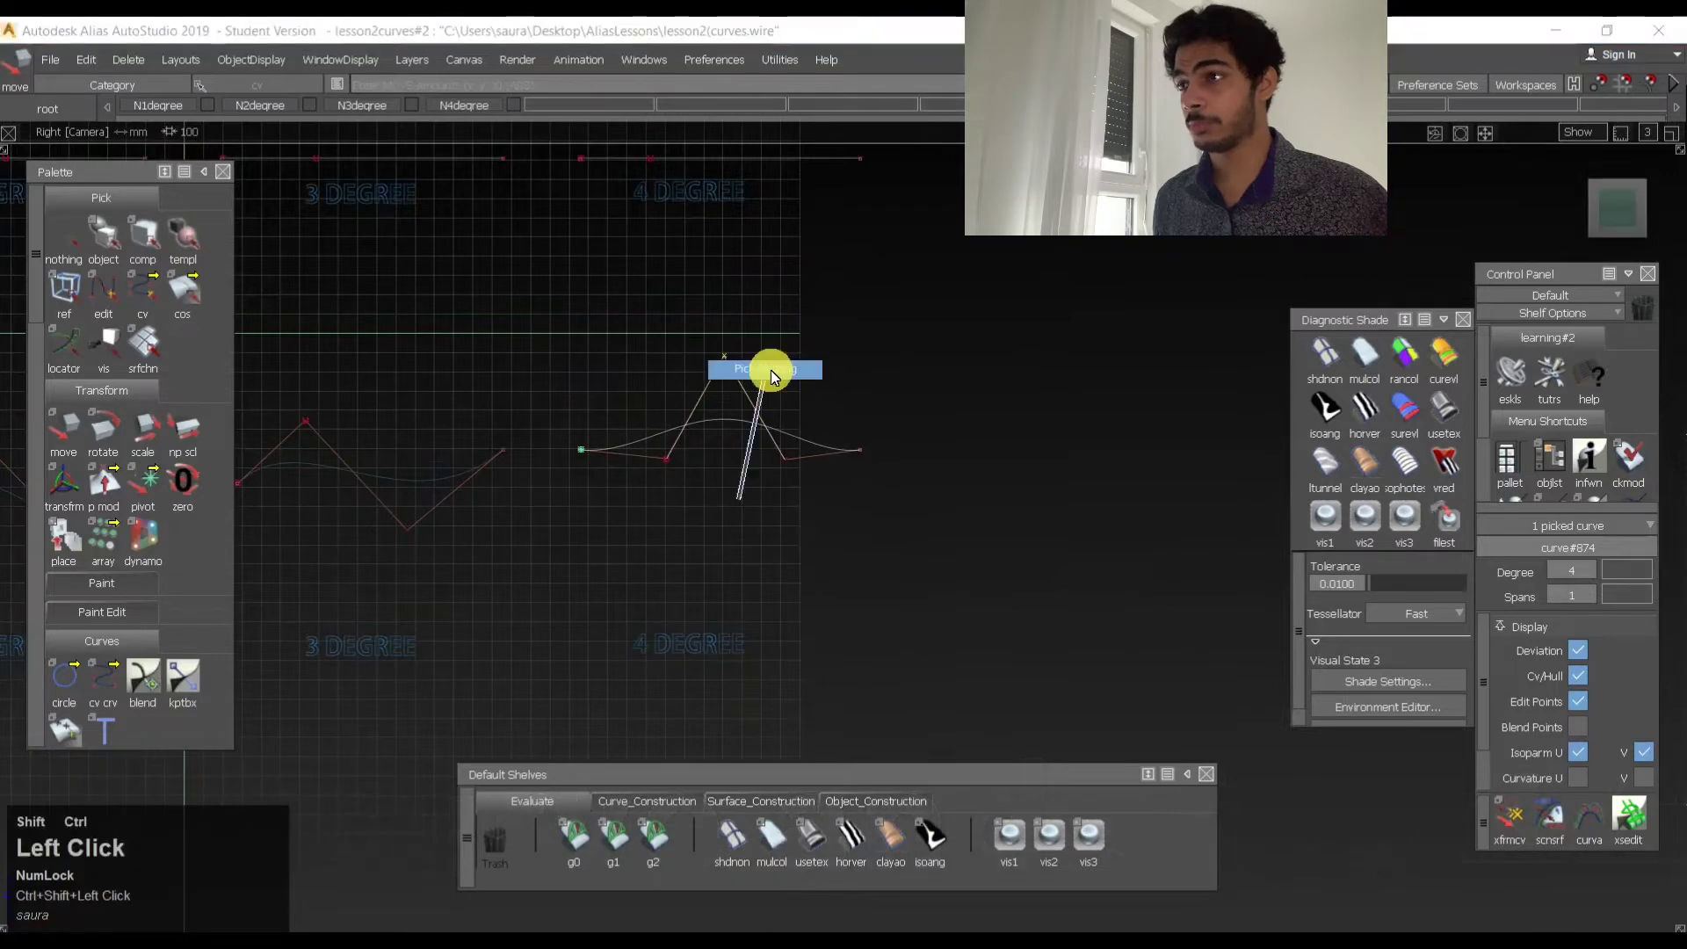
left_click_drag(746, 456, 789, 424, "ctrl+shift")
left_click_drag(794, 483, 803, 448, "ctrl+shift")
left_click_drag(783, 446, 813, 493, "shift")
left_click_drag(839, 425, 865, 372, "shift")
- Pick the 4 degree curve's second CV, raise it to mirror the fourth CV and clear the pick
left_click_drag(751, 475, 751, 337, "ctrl+shift")
left_click_drag(696, 422, 728, 403, "ctrl+shift")
left_click_drag(649, 422, 696, 423)
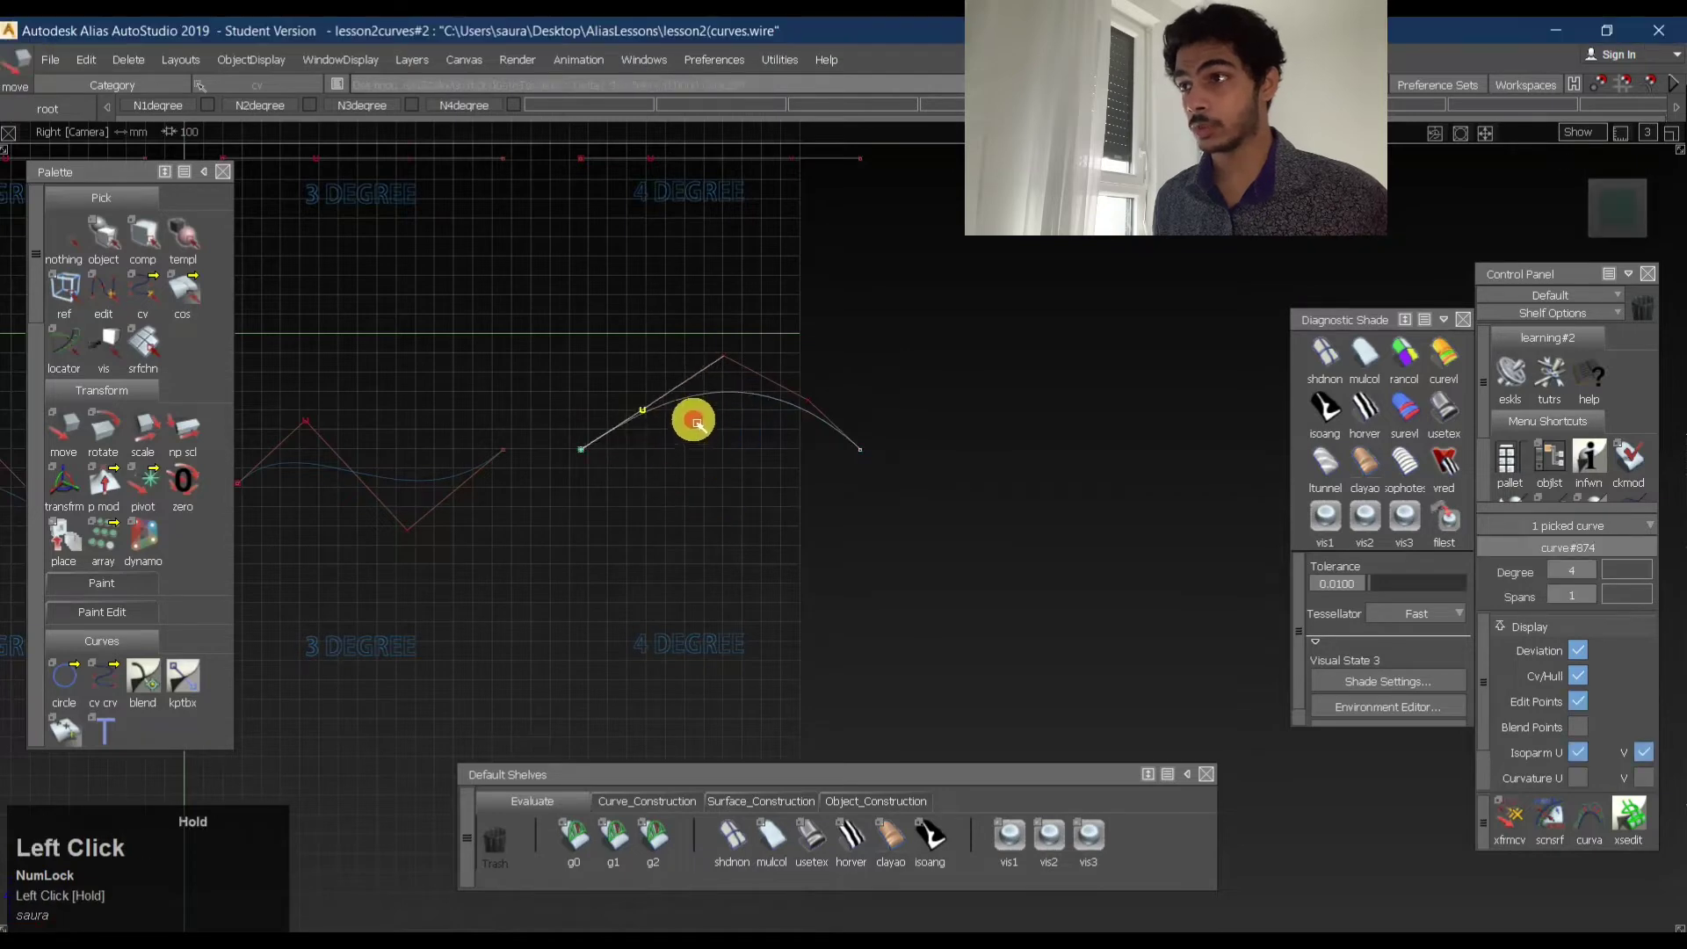
left_click(704, 384, "ctrl+shift")
- Pick the 4 degree curve's middle CV, lower it slightly to form an even arch and clear the pick
left_click_drag(708, 398, 719, 388, "ctrl+shift")
left_click_drag(706, 341, 745, 388)
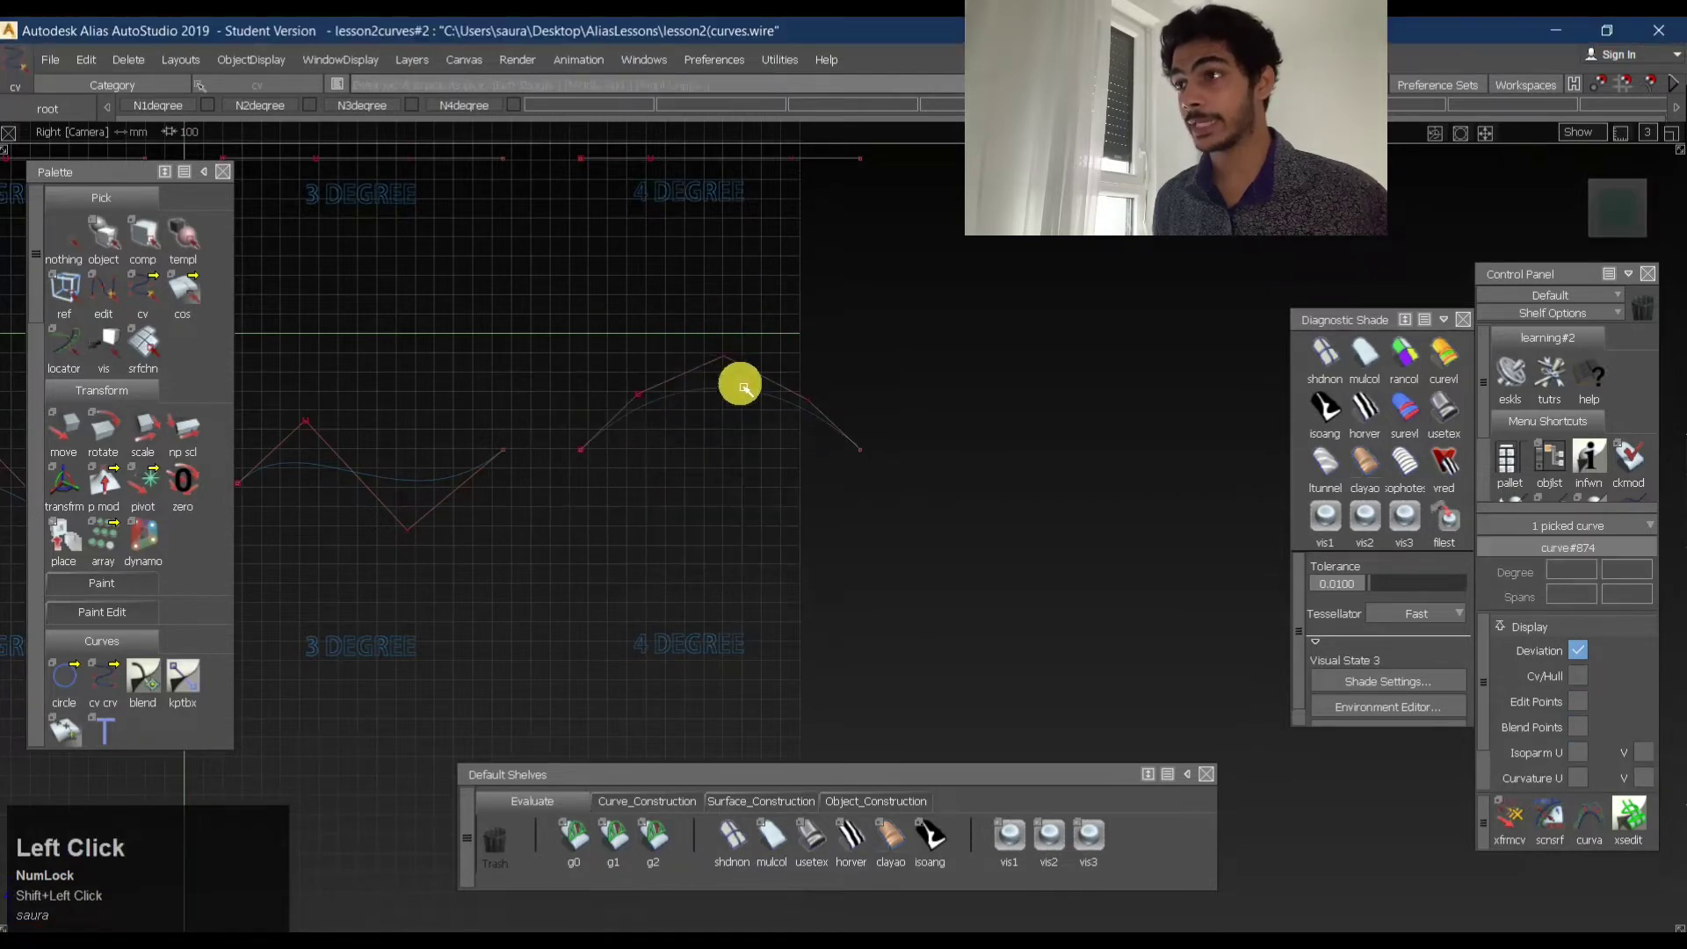
middle_click_drag(747, 386, 768, 338, "ctrl+shift")
left_click_drag(768, 332, 771, 350)
left_click_drag(724, 493, 766, 246, "ctrl+shift")
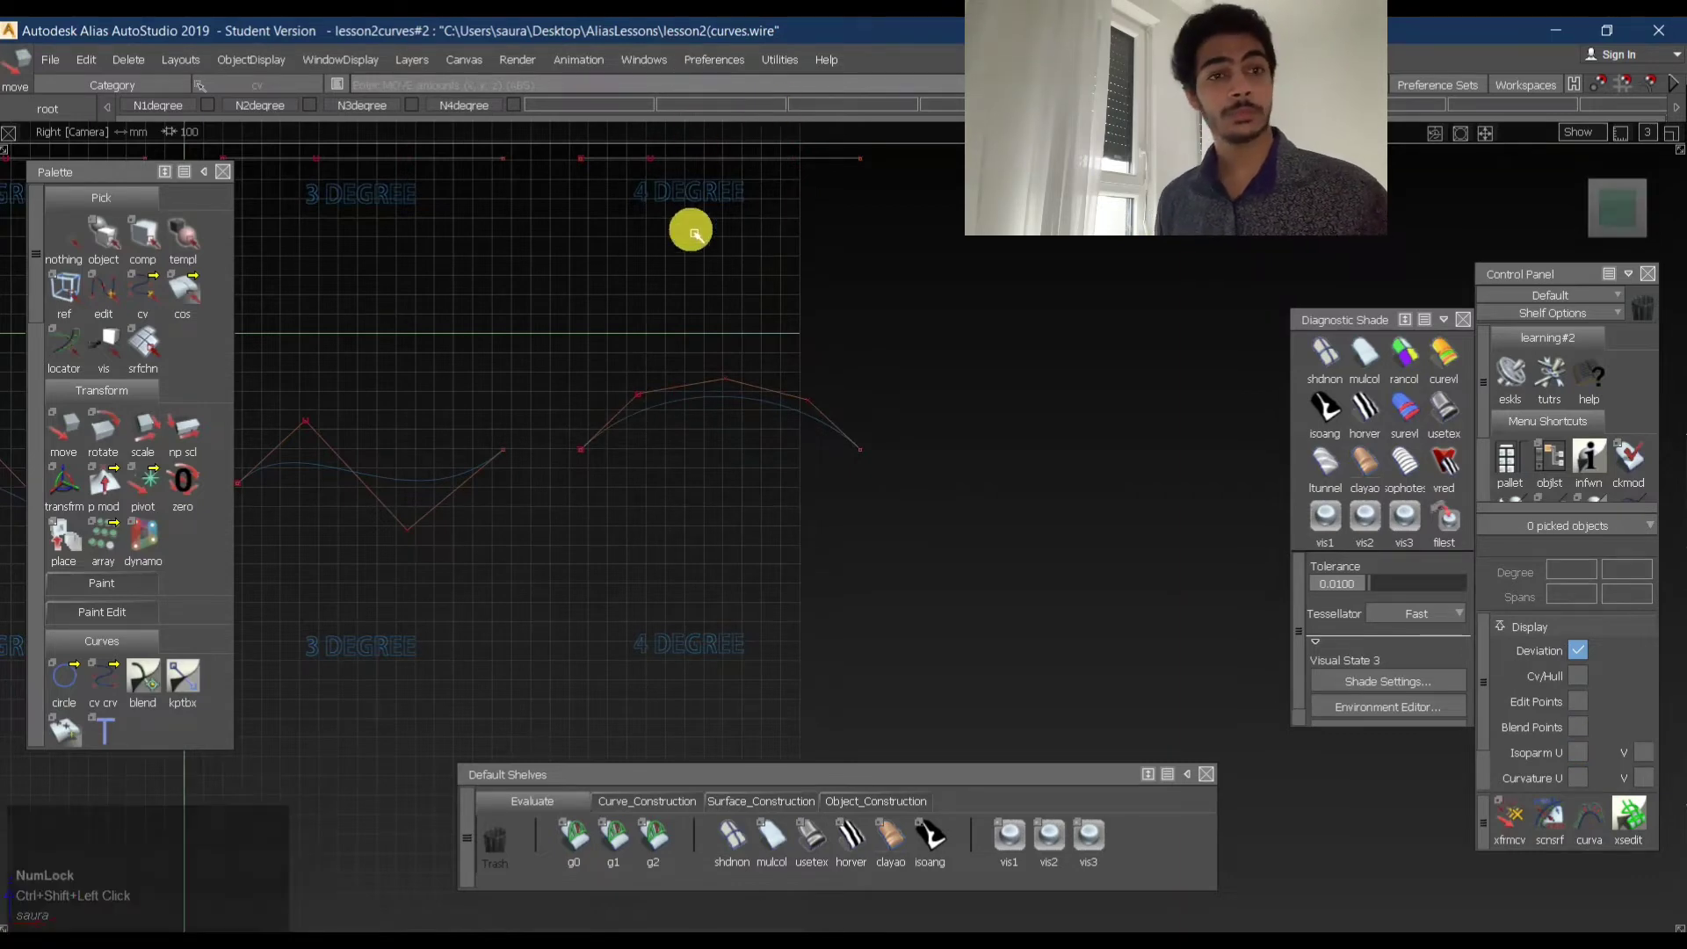
- Pick the lower 4 degree curve, set its degree to 1 and accept the change
left_click_drag(604, 428, 917, 421, "ctrl+shift")
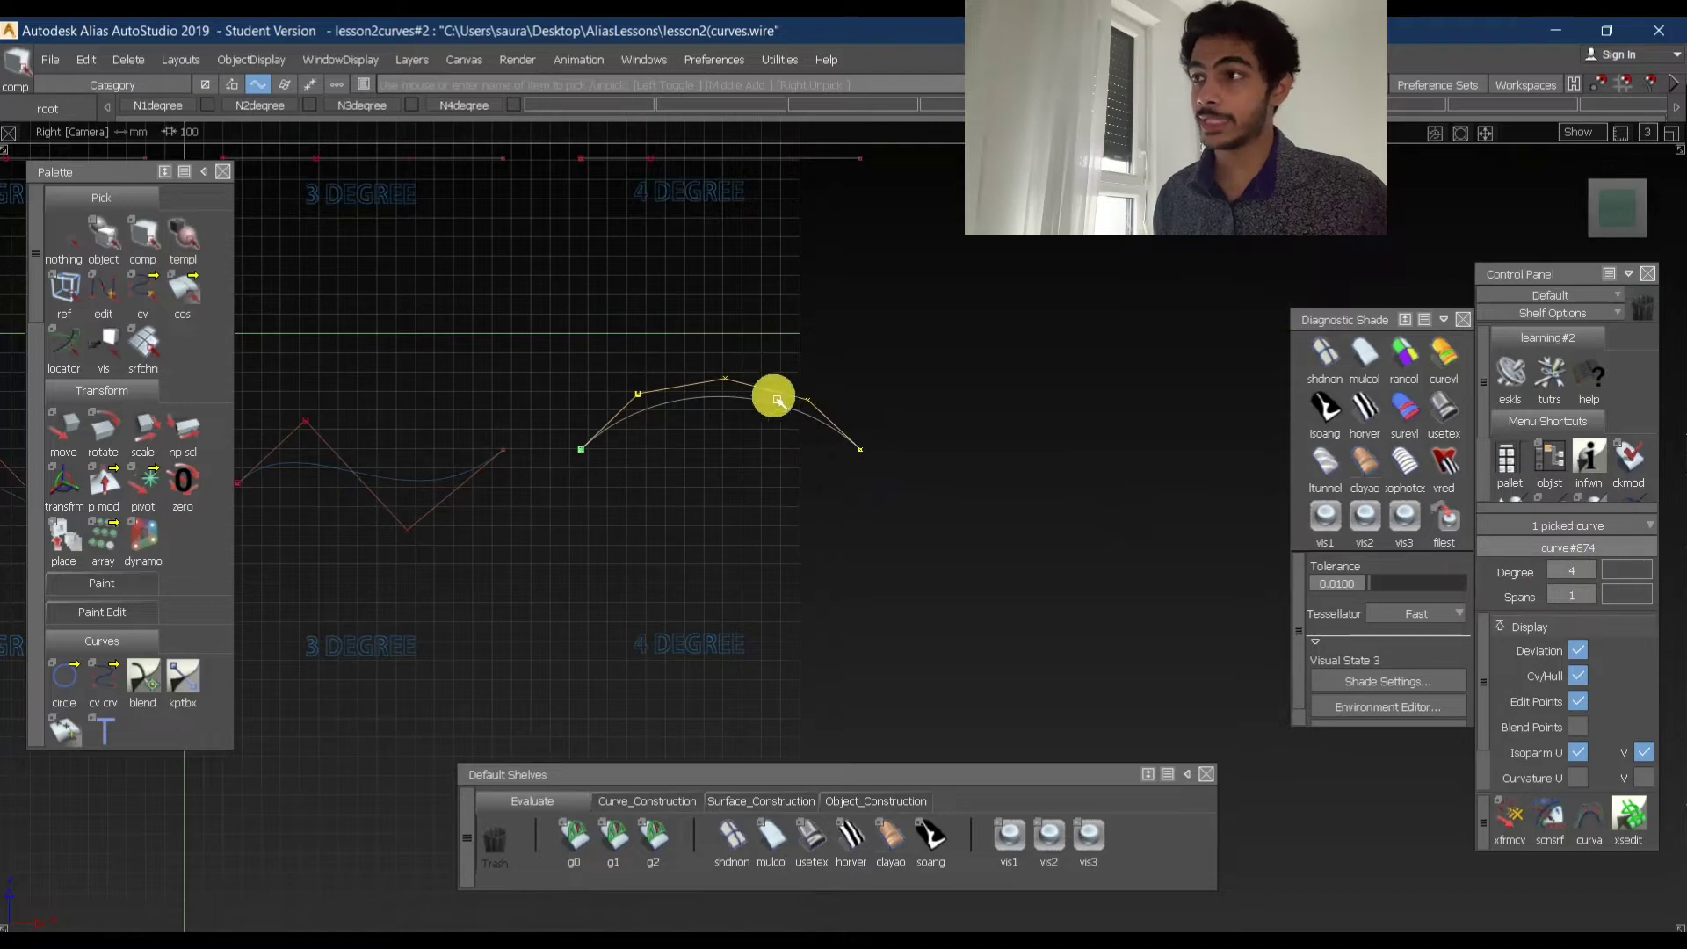
left_click_drag(1592, 576, 1579, 652)
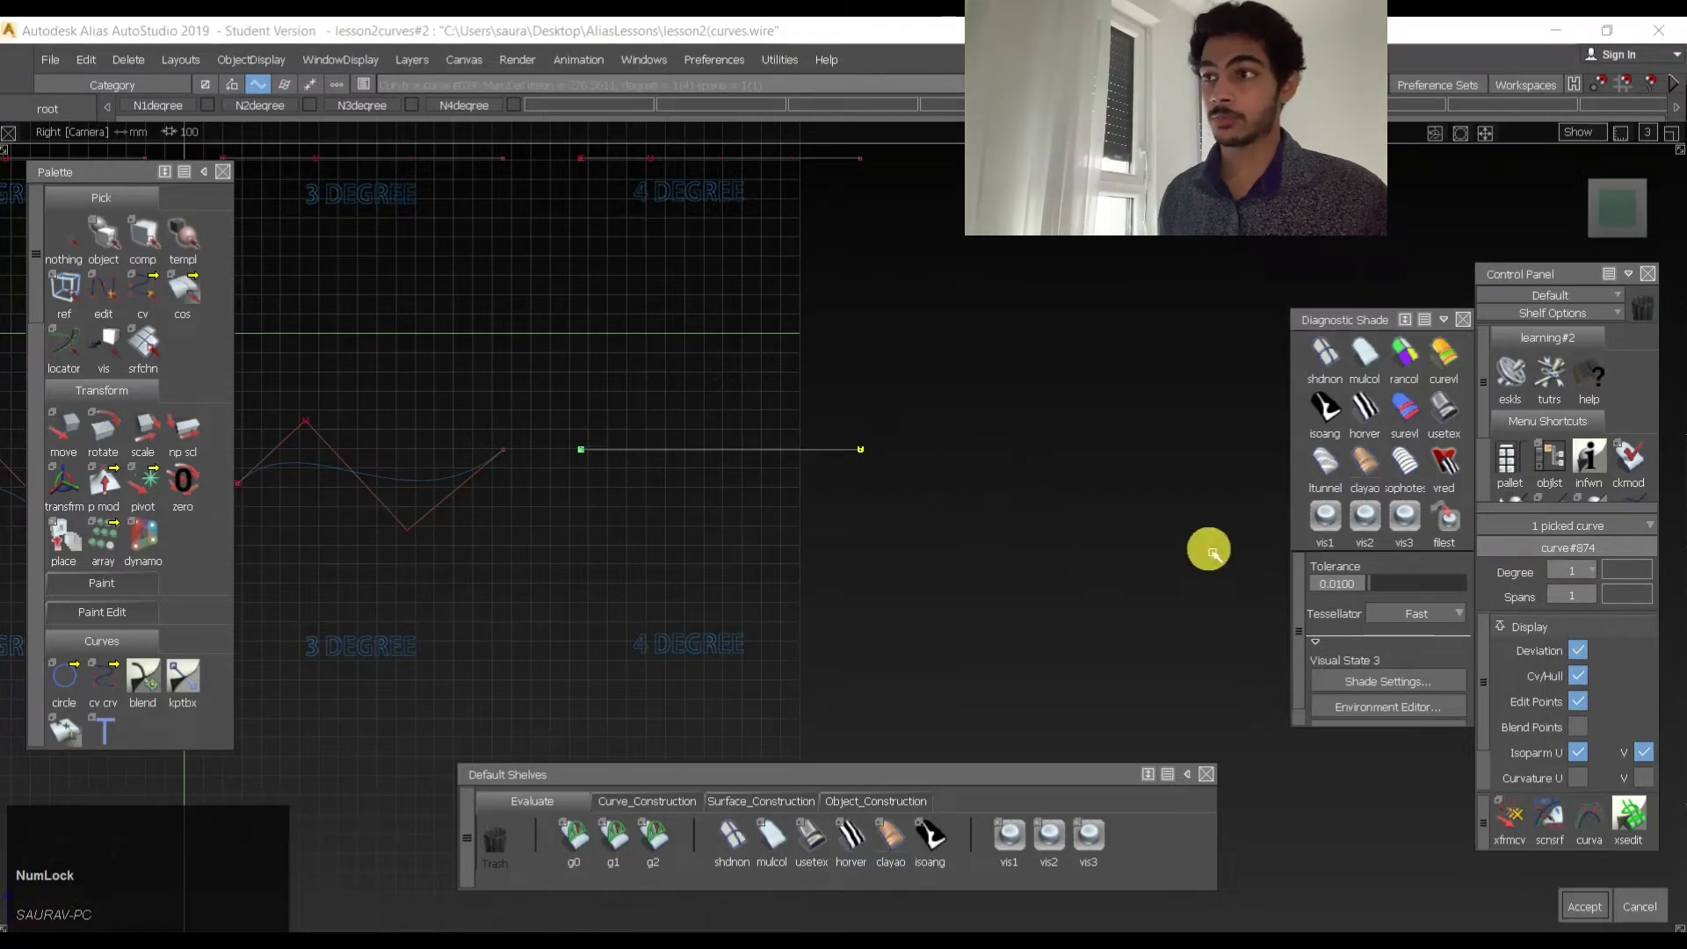
key("space")
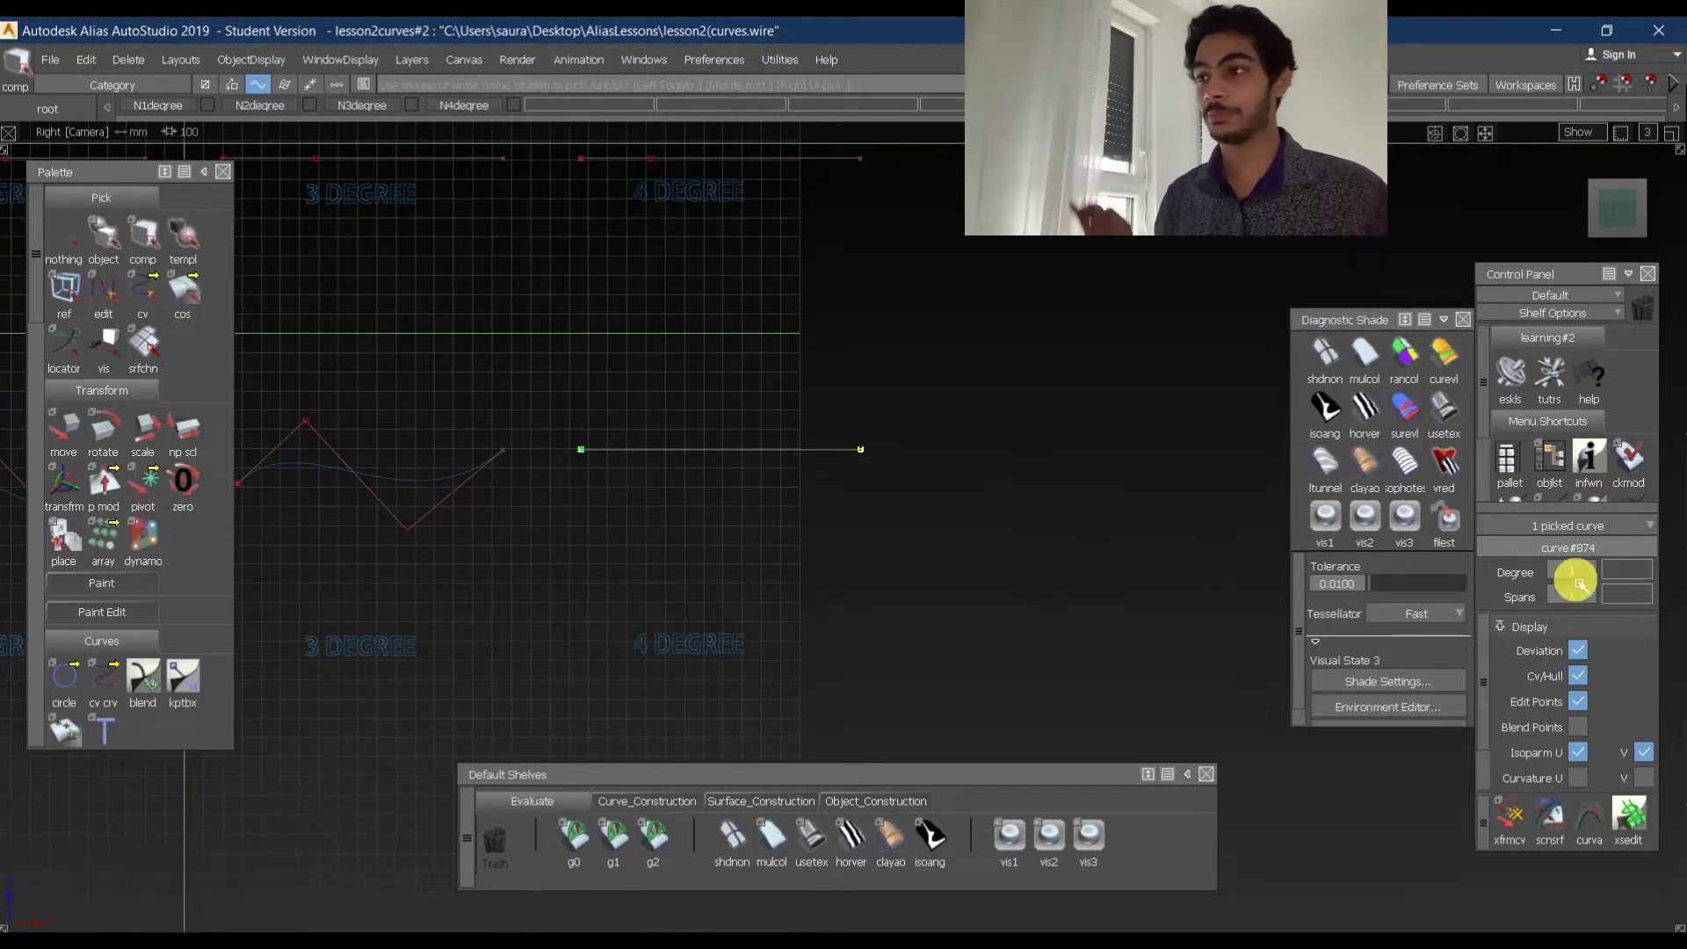
- Try degree 4 on the straightened curve, repick it, set its degree to 5 and accept the change
left_click_drag(1585, 572, 1594, 729)
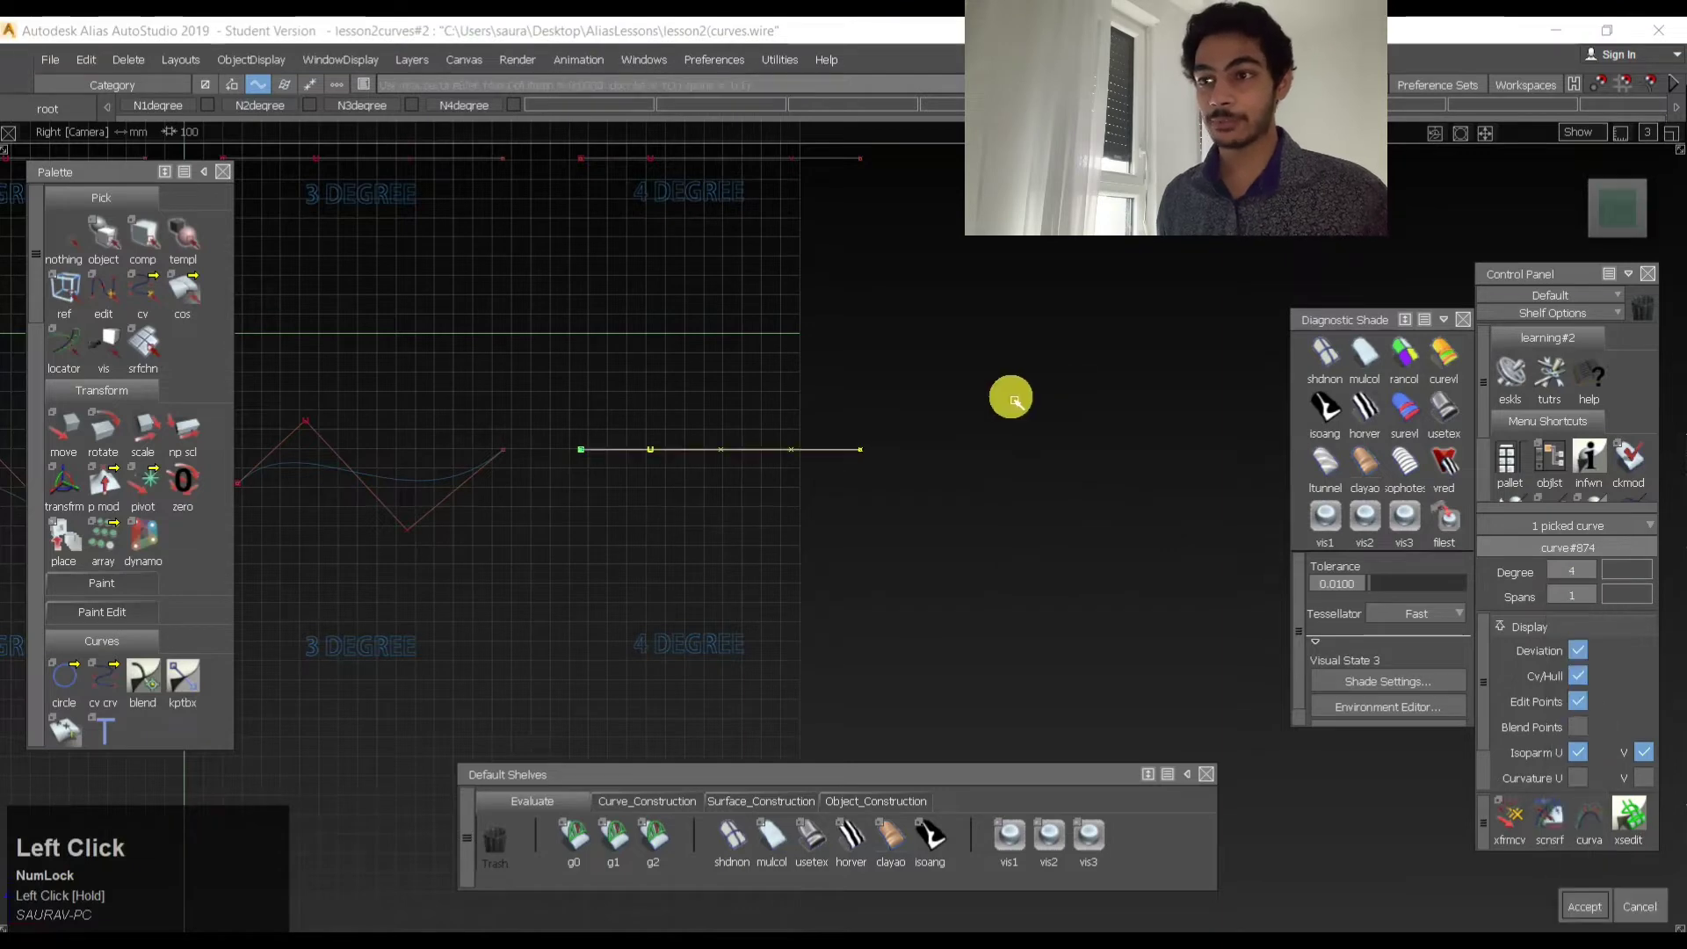
left_click(727, 520, "ctrl+shift")
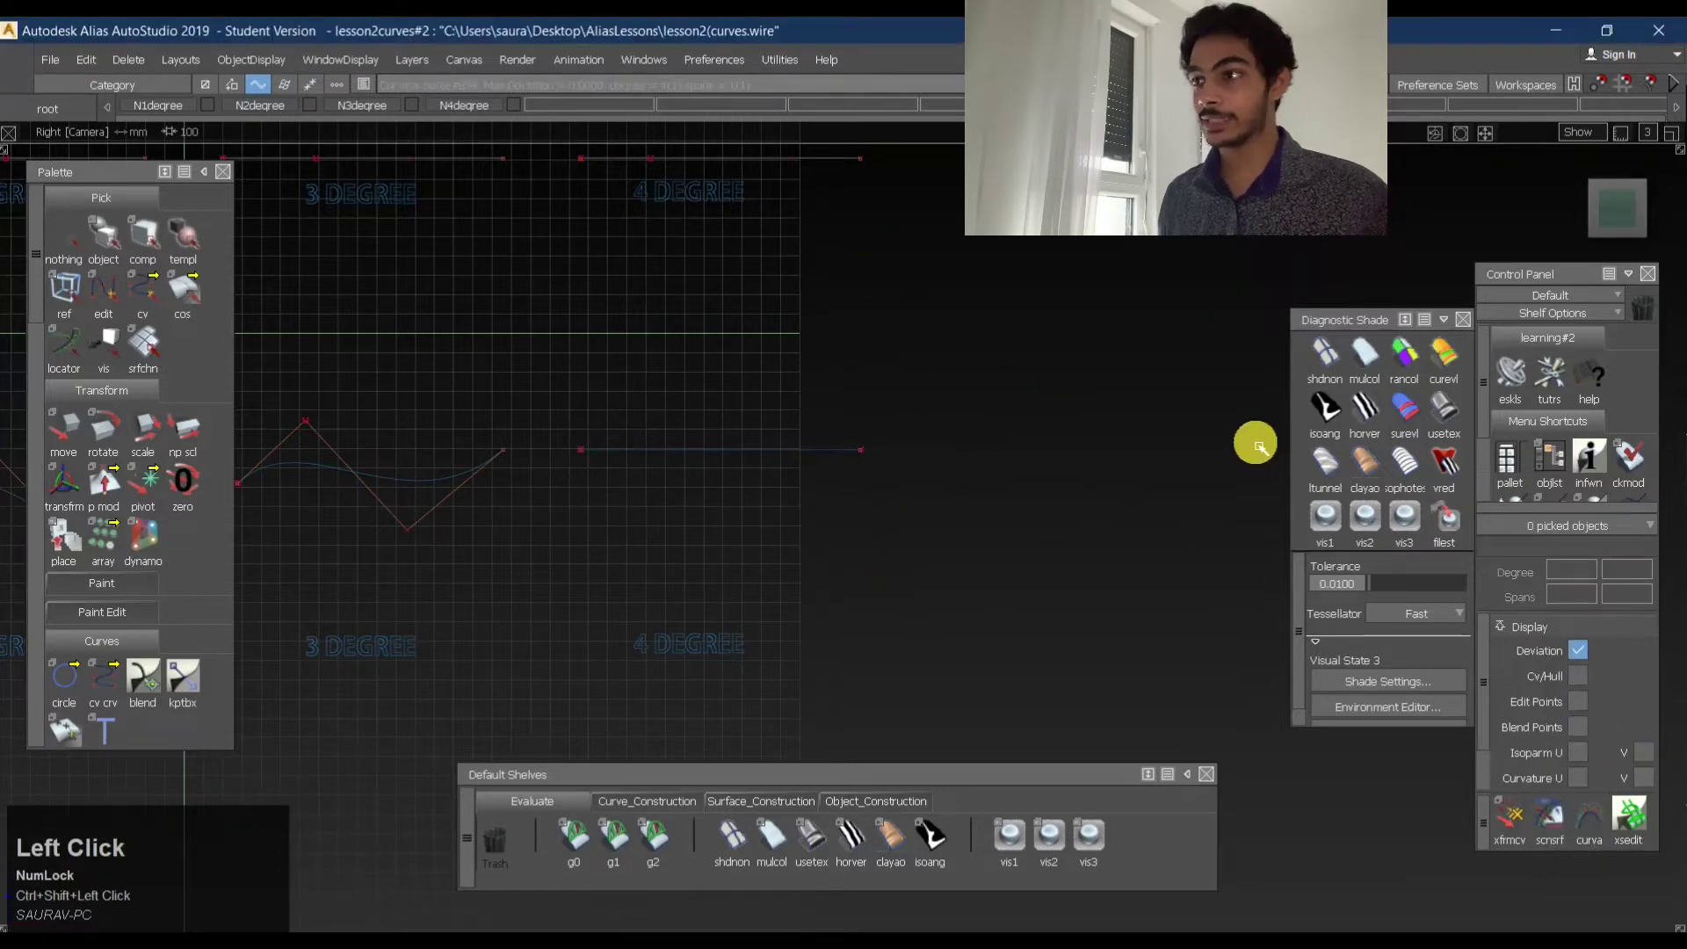
left_click(662, 447, "shift")
left_click_drag(1595, 576, 1590, 753)
key("space")
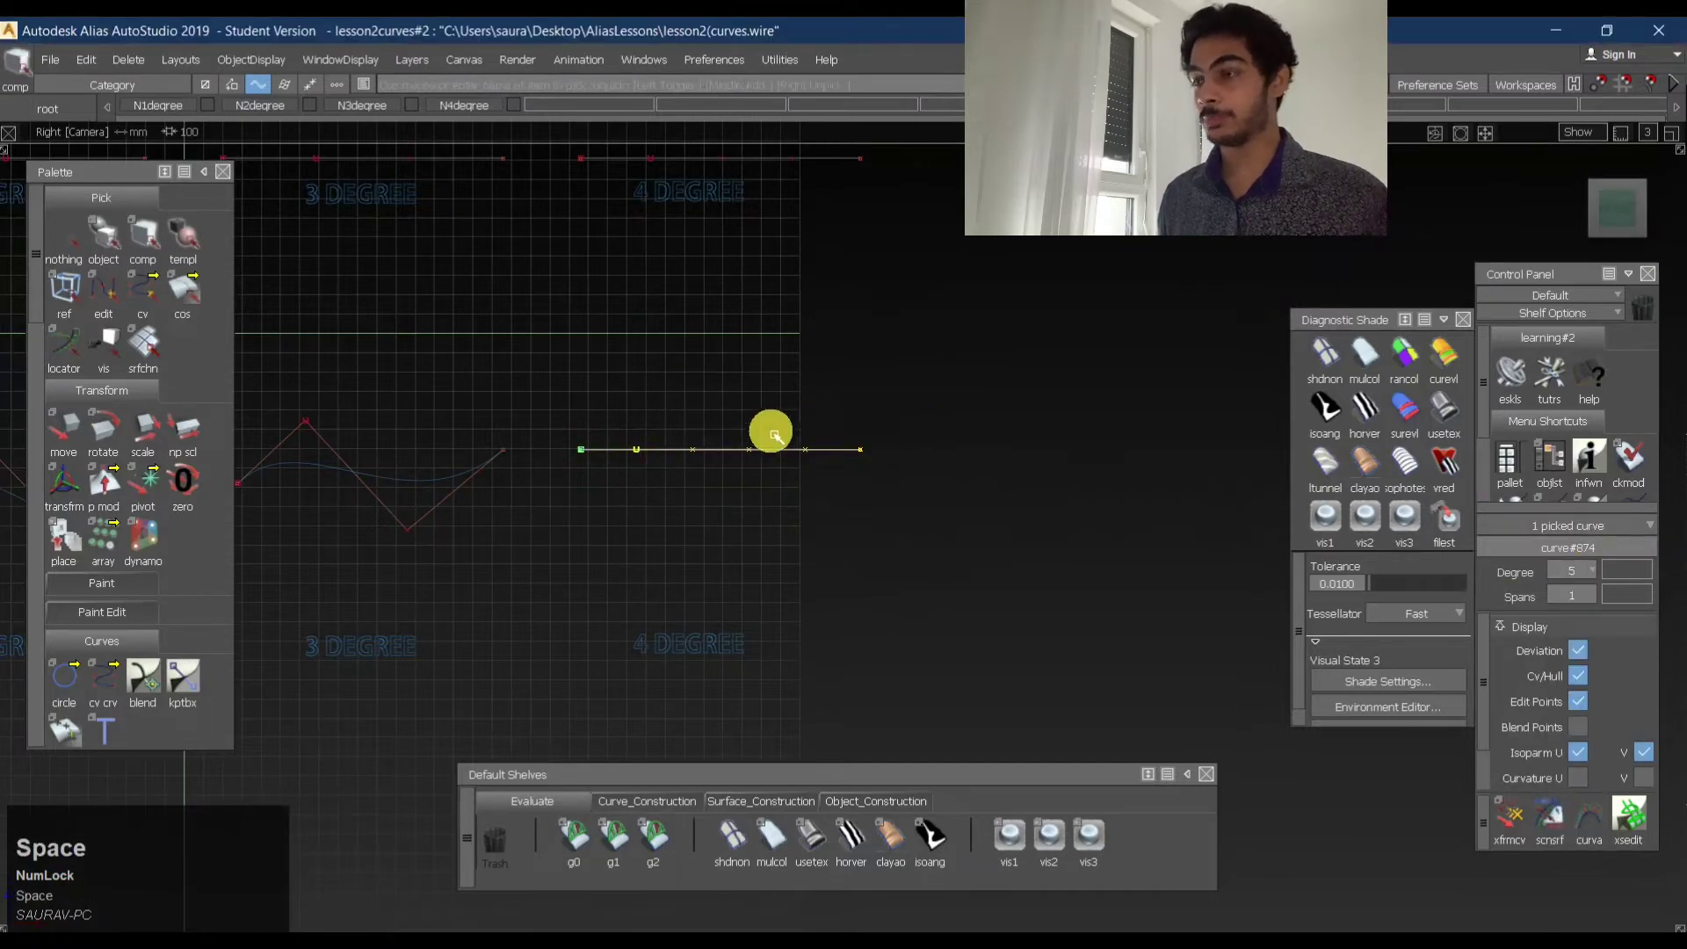
- Try the Move tool on the CVs of the straightened 5 degree curve and leave nothing picked
left_click(658, 454, "ctrl+shift")
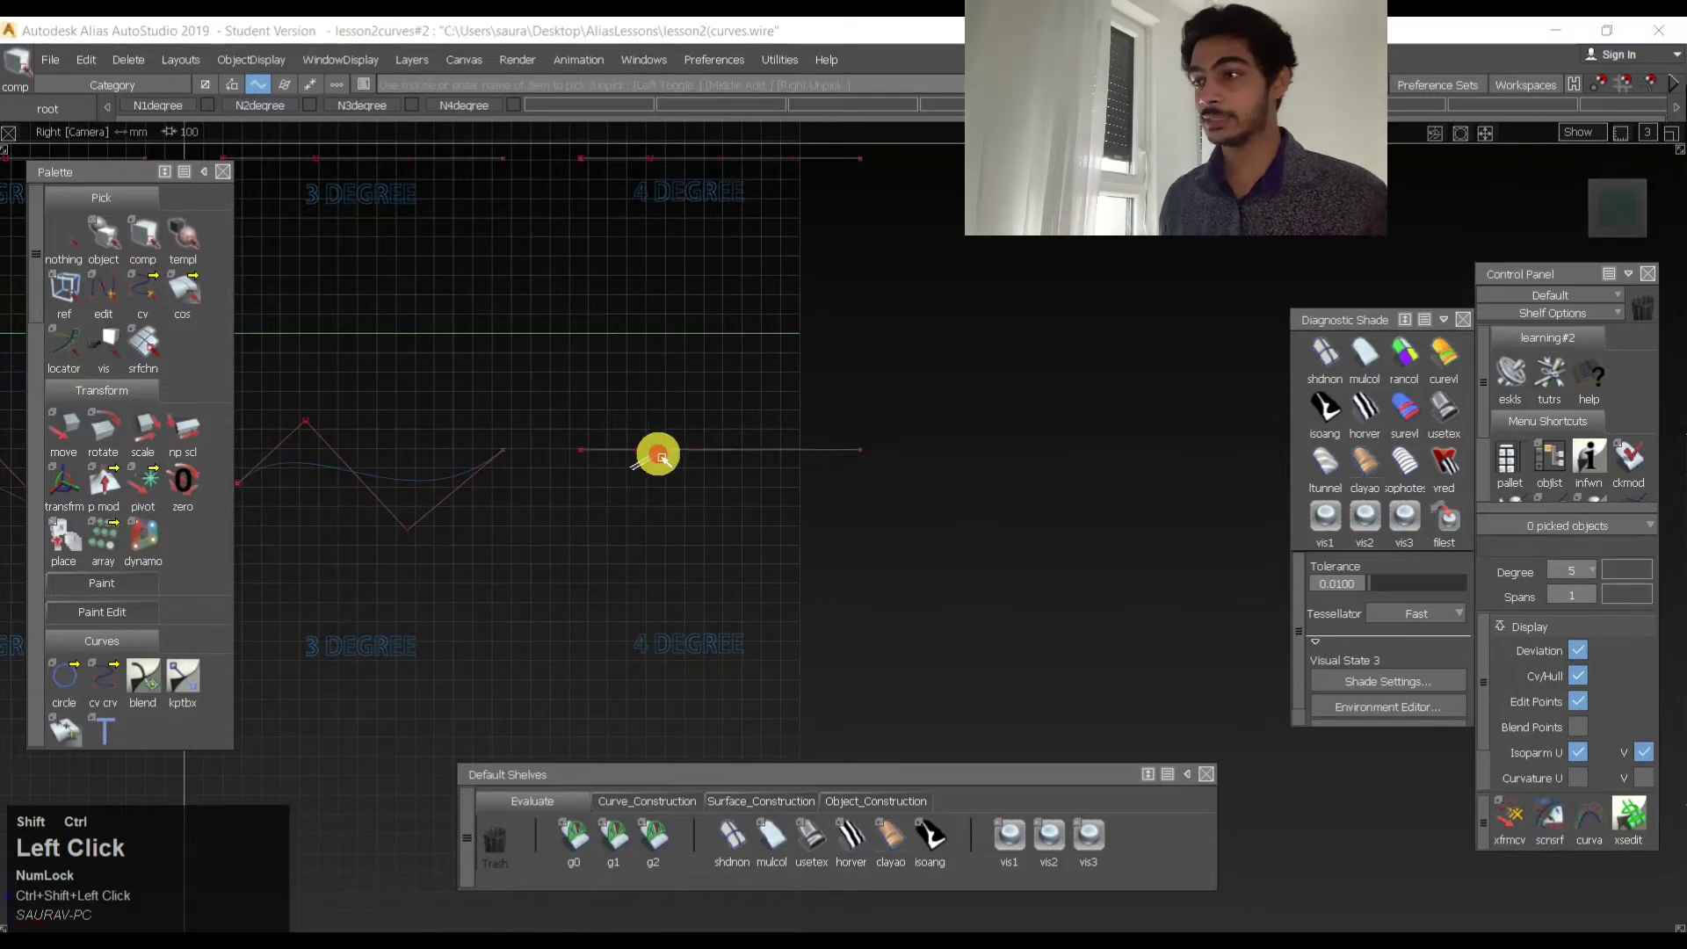
left_click_drag(659, 455, 667, 450, "ctrl+shift")
middle_click_drag(685, 514, 729, 264, "ctrl+shift")
left_click_drag(704, 488, 782, 255, "ctrl+shift")
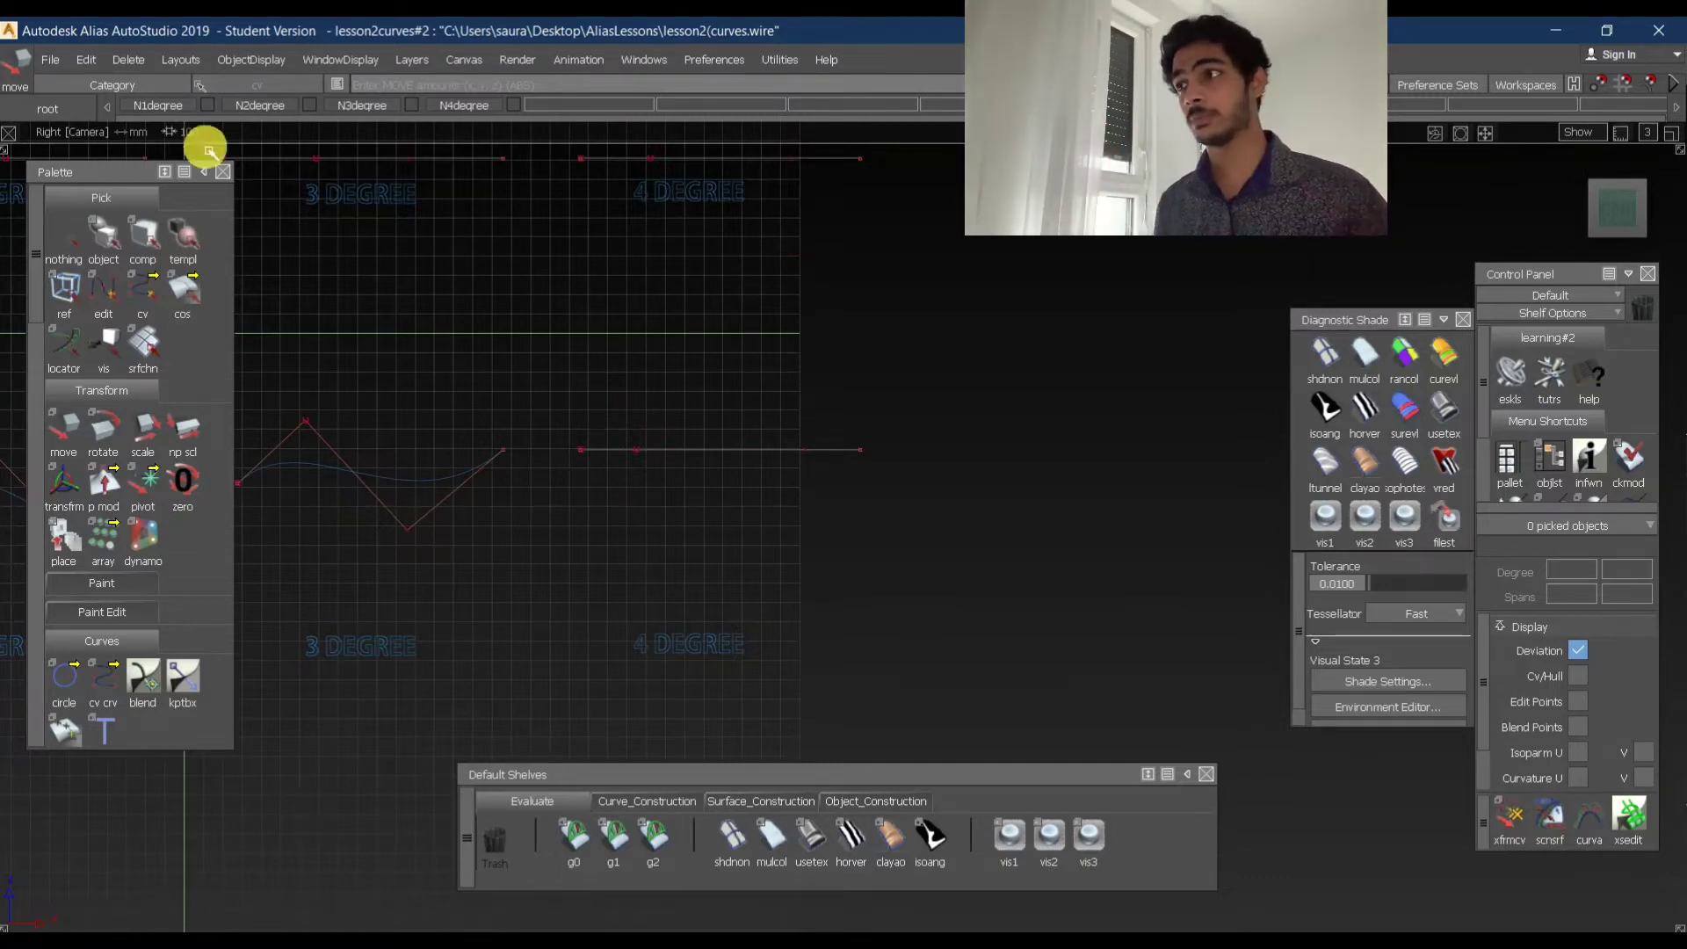
- Hide the N1degree, N2degree, N3degree and N4degree layers
left_click(199, 105)
left_click(309, 110)
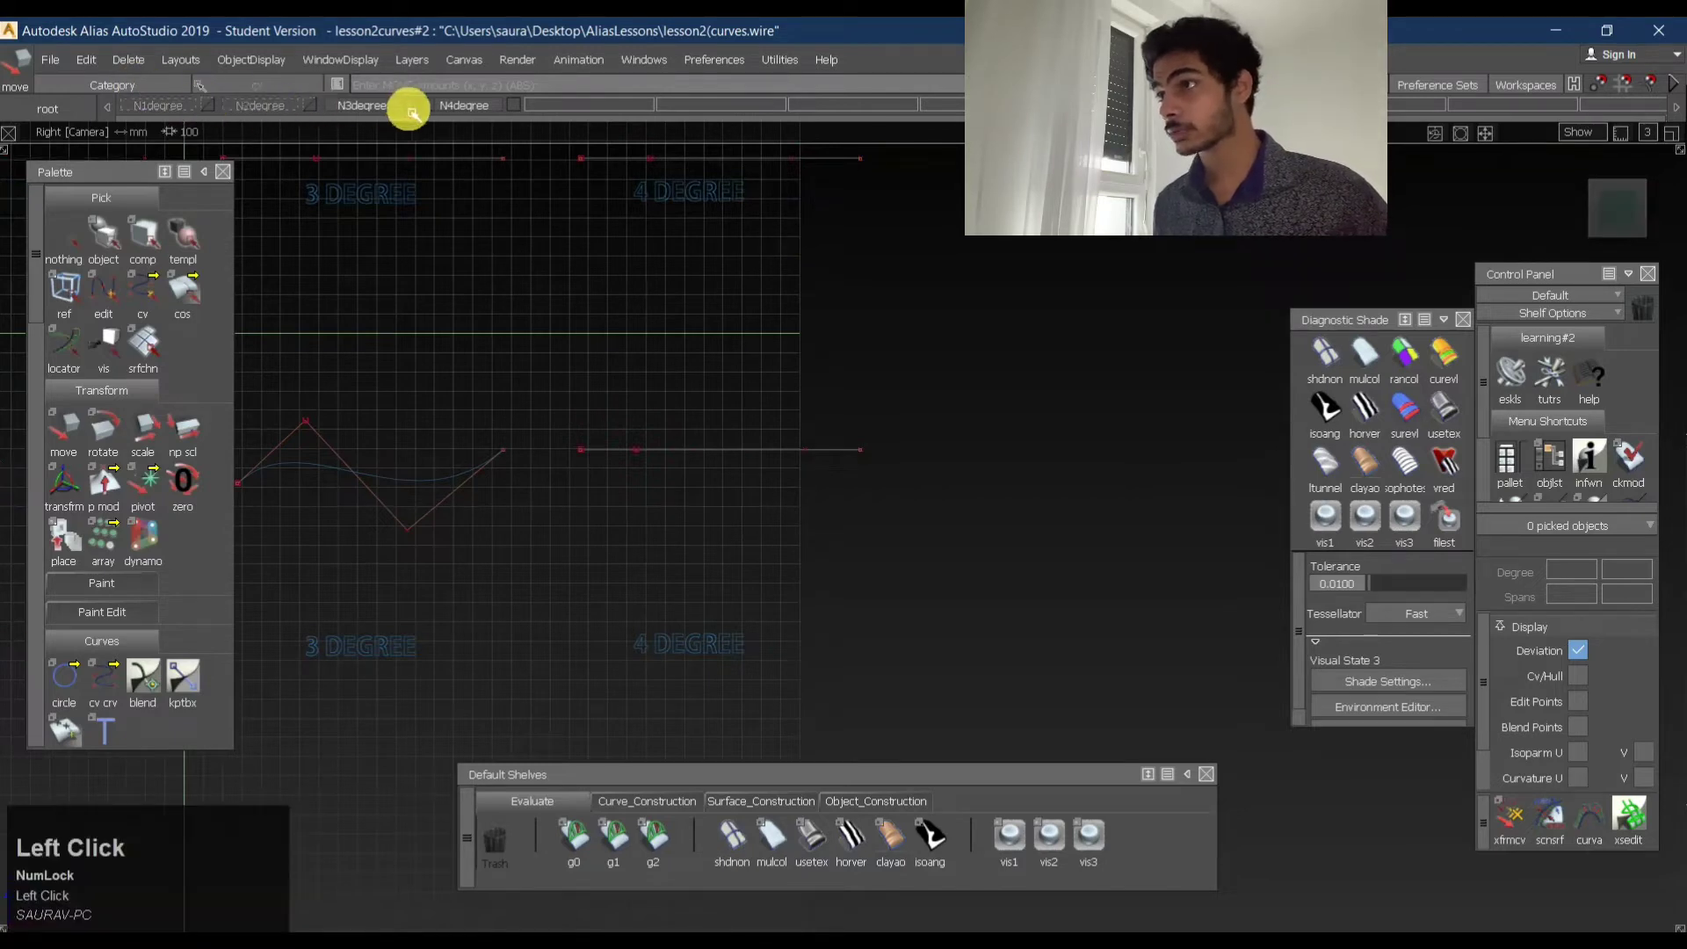
left_click(415, 106)
left_click(513, 106)
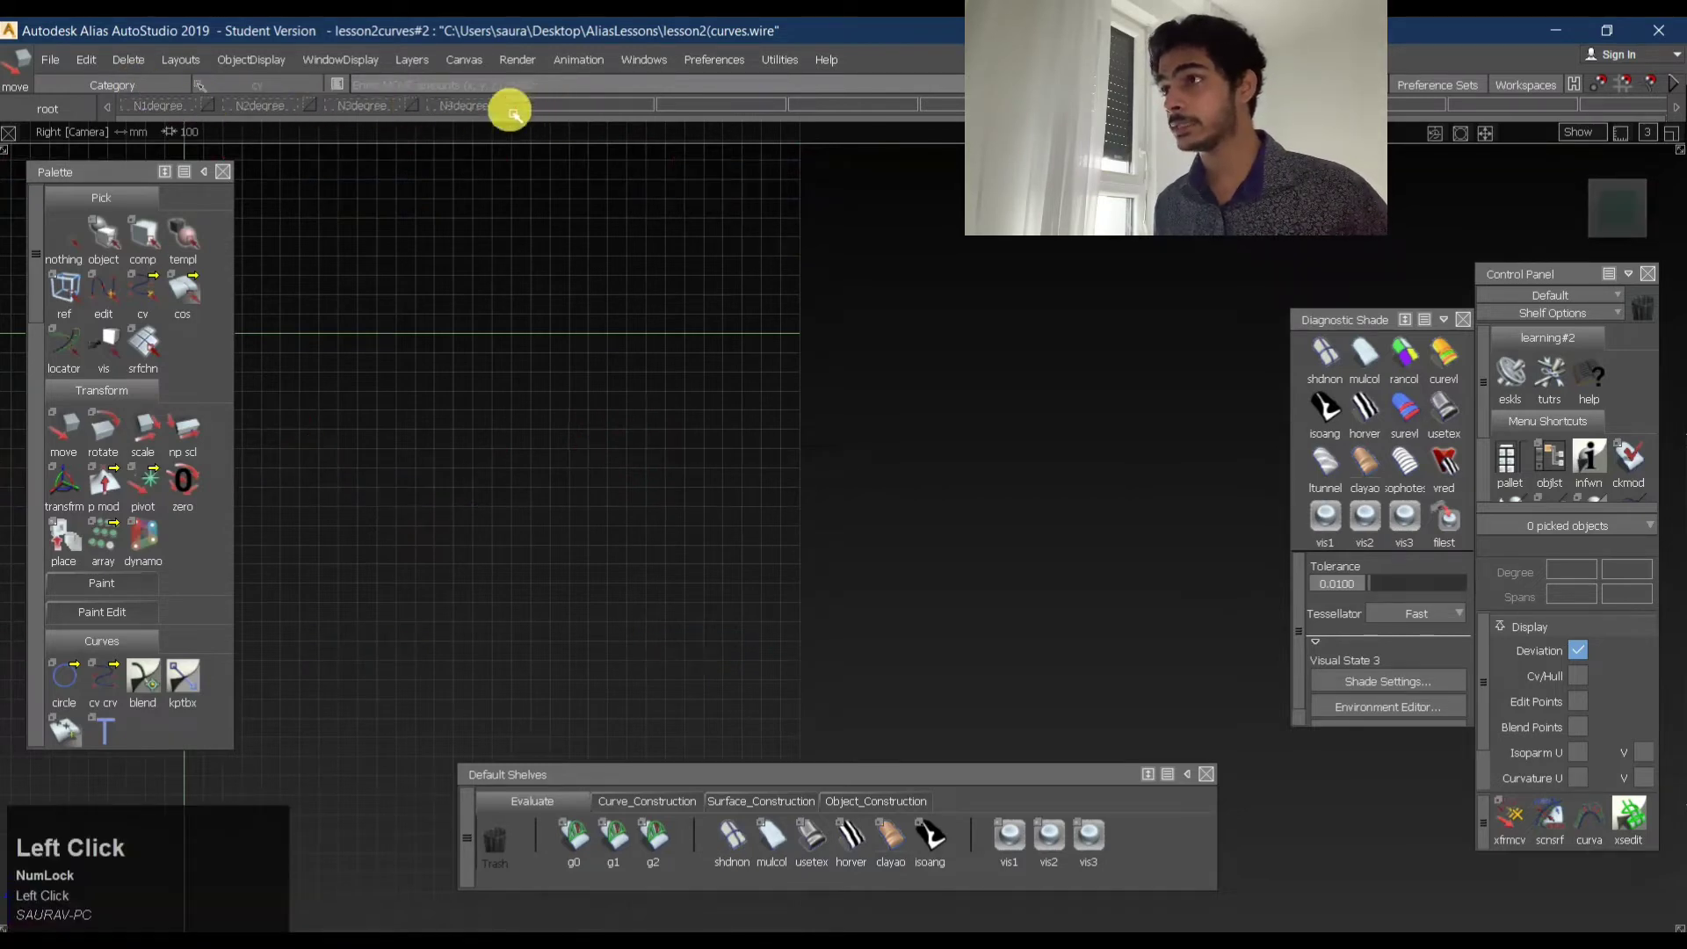
- Return to the root layers, open the curvaturecomb folder and frame the single span (Bezier) curve with its comb
left_click(69, 108)
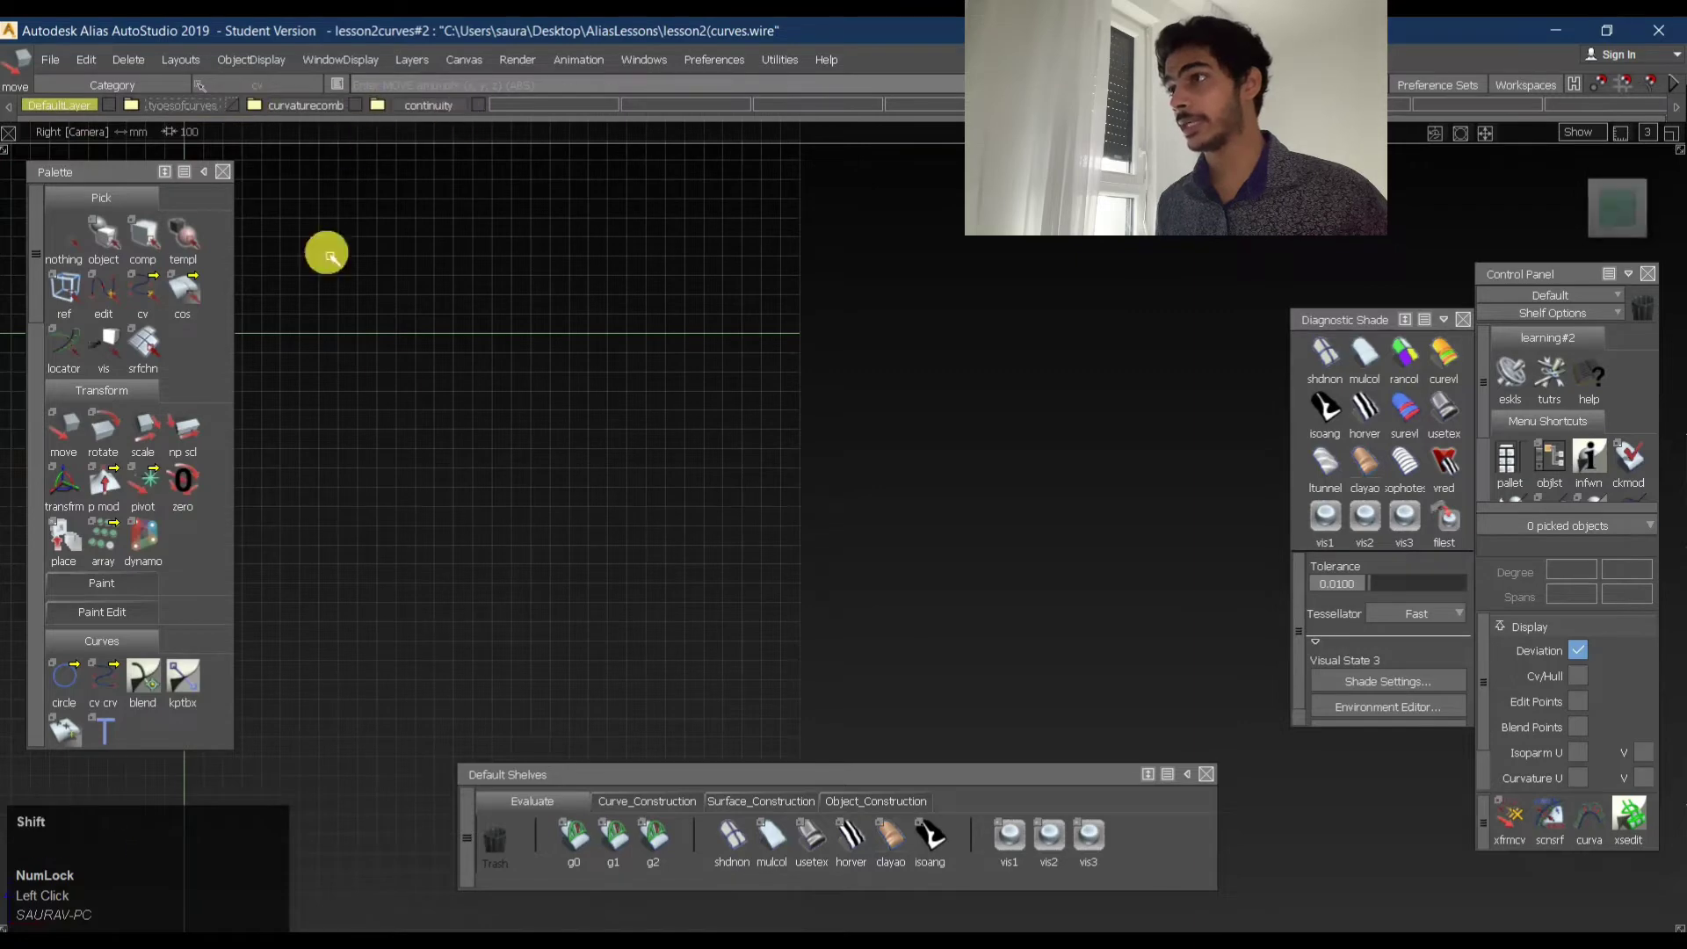
middle_click_drag(345, 368, 1217, 394, "alt+shift")
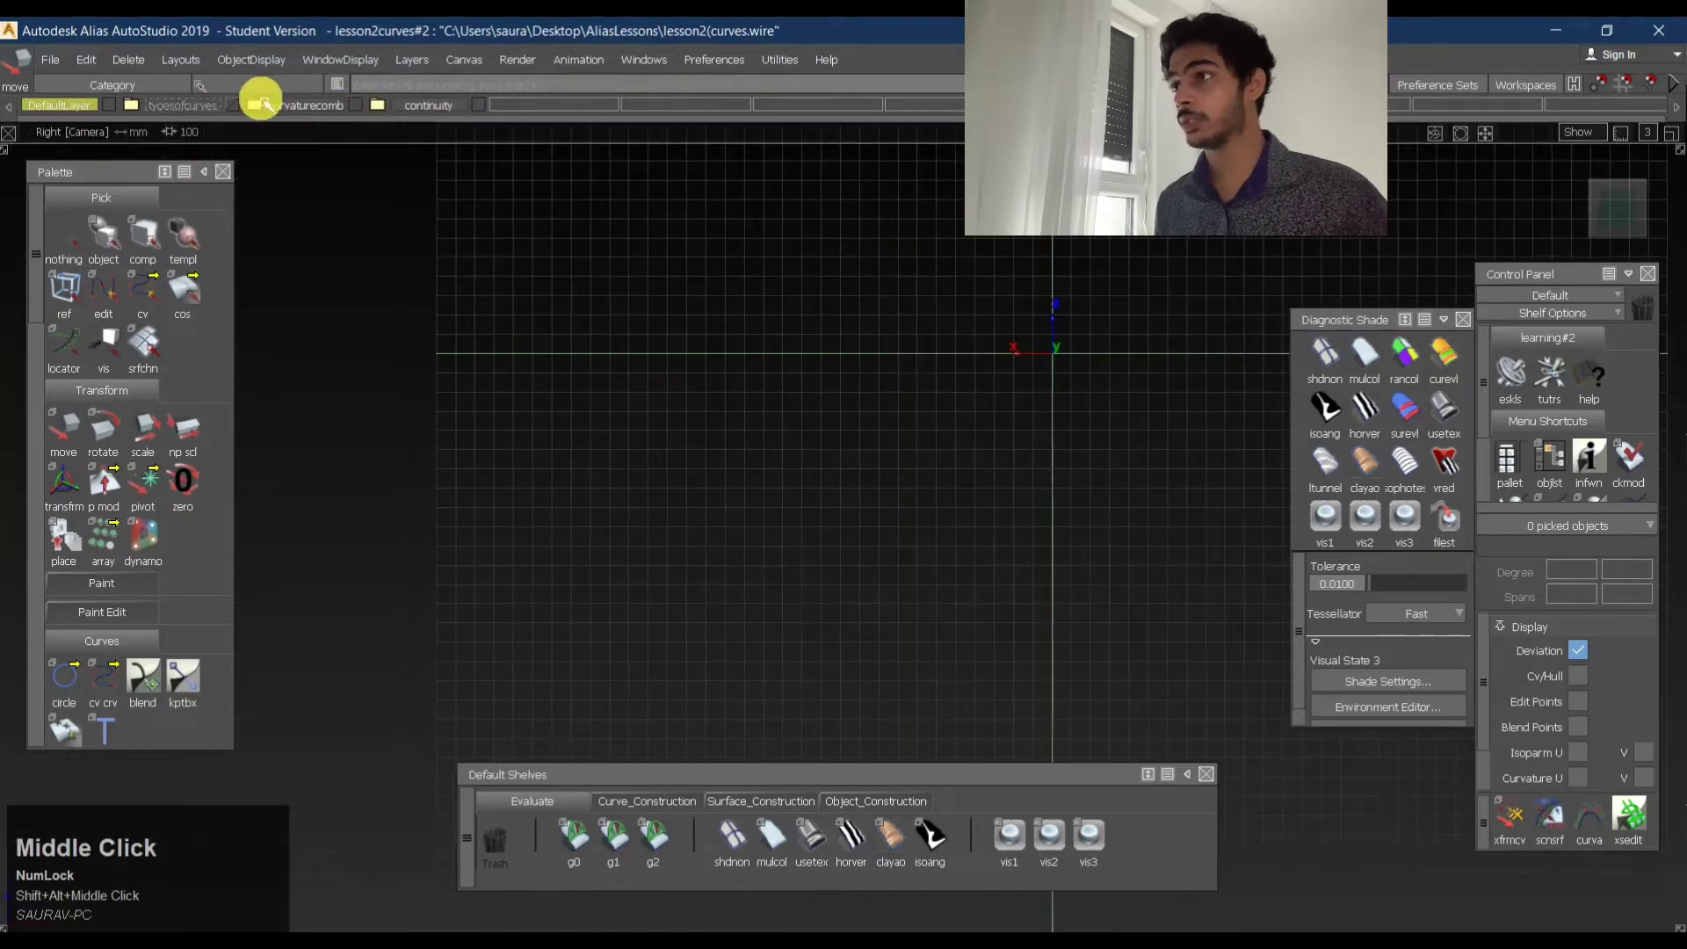
left_click(256, 103)
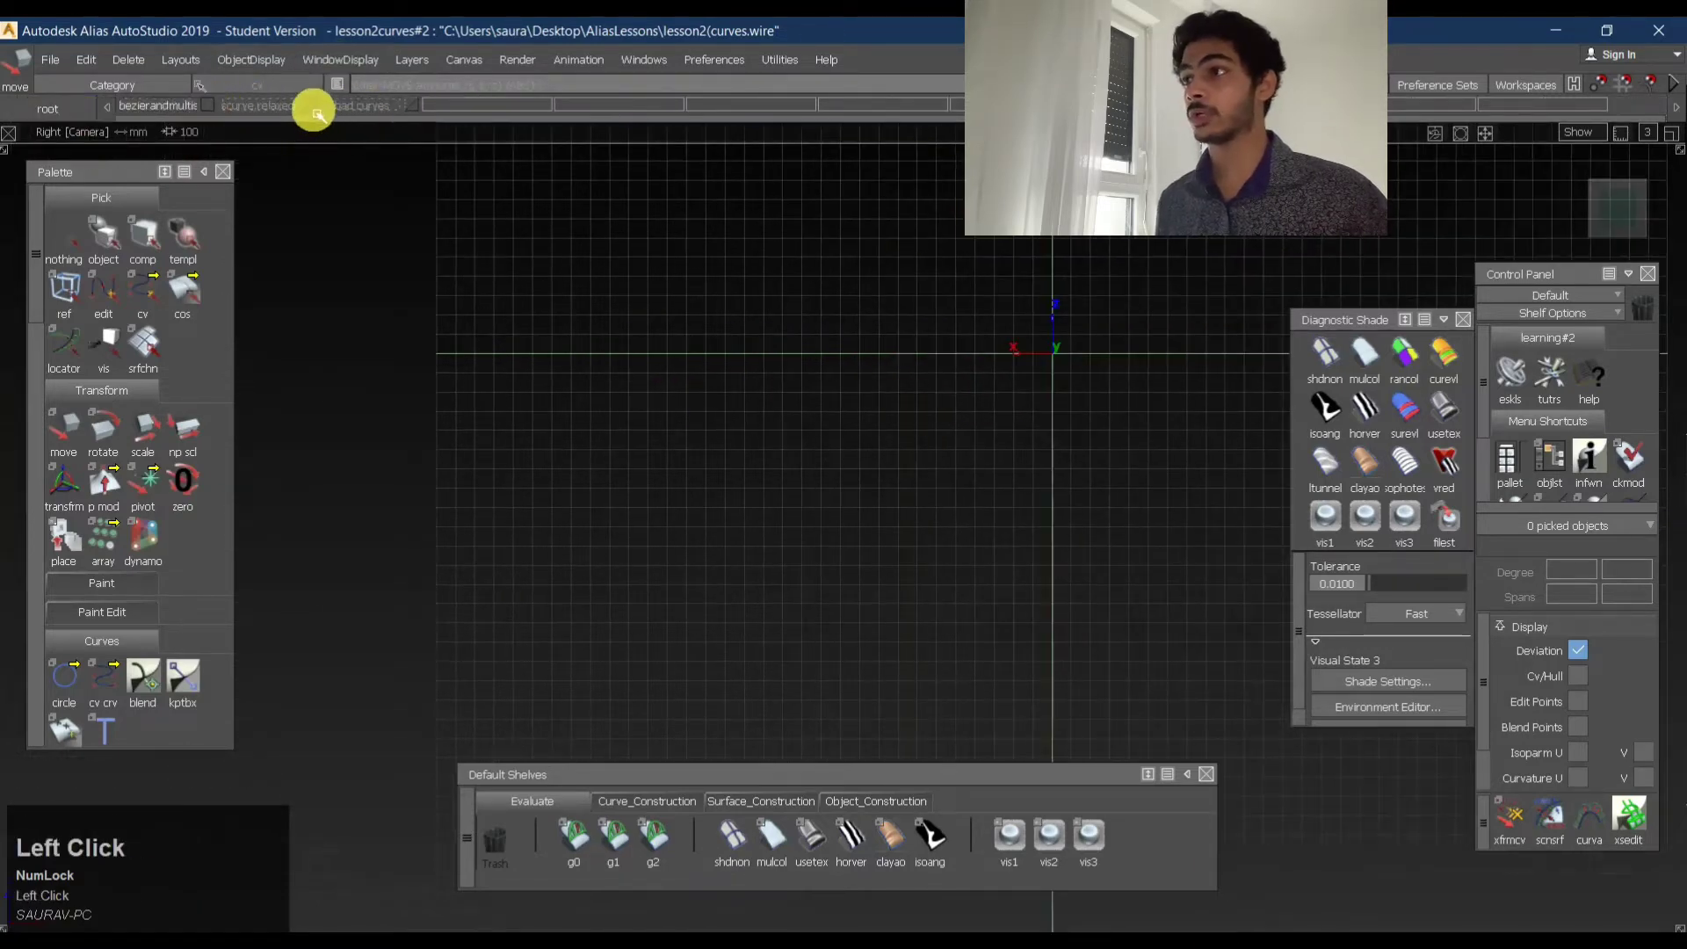
right_click_drag(835, 279, 858, 331, "alt+shift")
middle_click_drag(858, 331, 836, 510, "alt+shift")
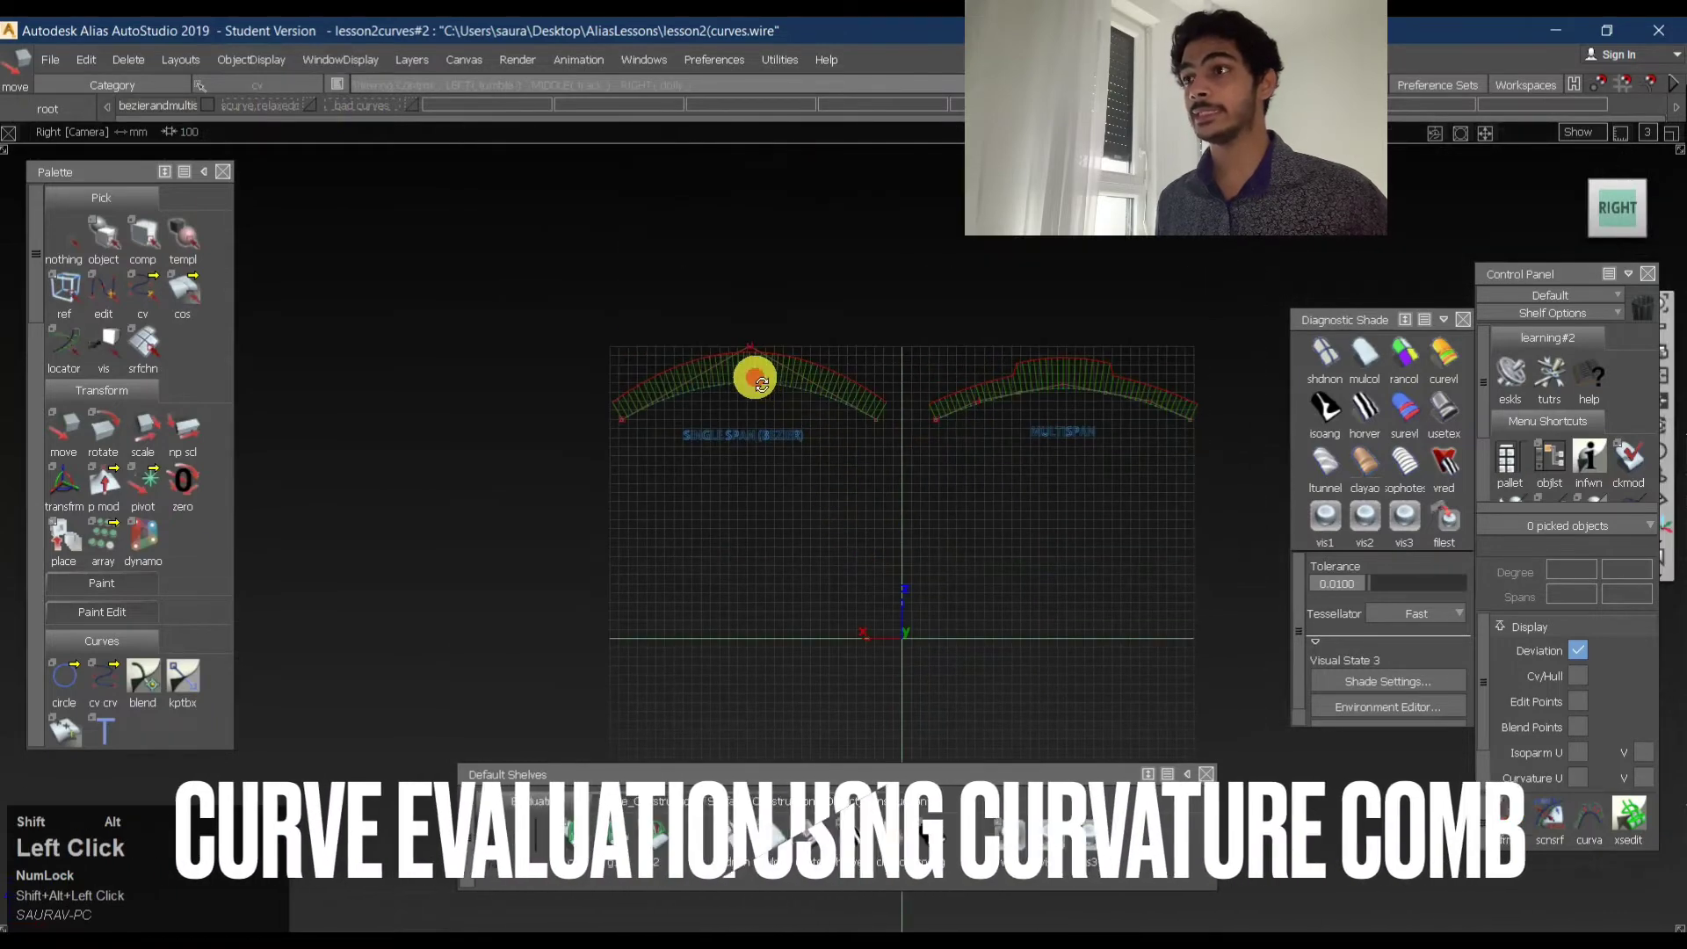
right_click_drag(753, 376, 986, 429, "alt+shift")
middle_click_drag(986, 430, 1024, 645, "alt+shift")
left_click(669, 413, "alt+shift")
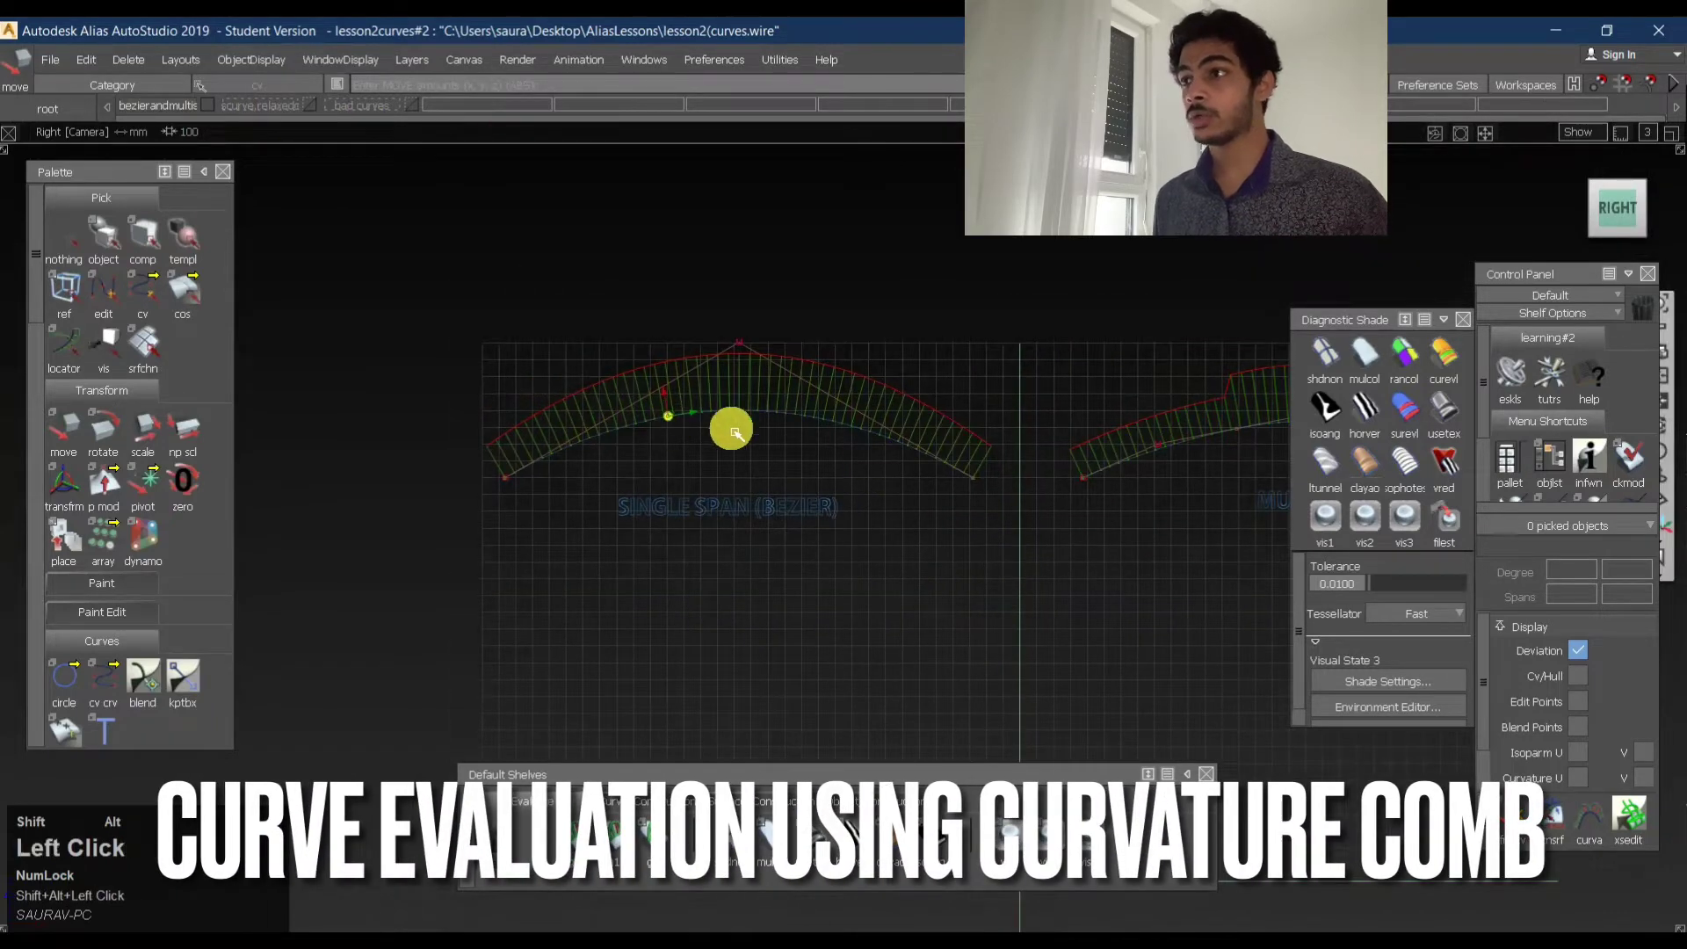
right_click_drag(732, 431, 839, 443, "alt+shift")
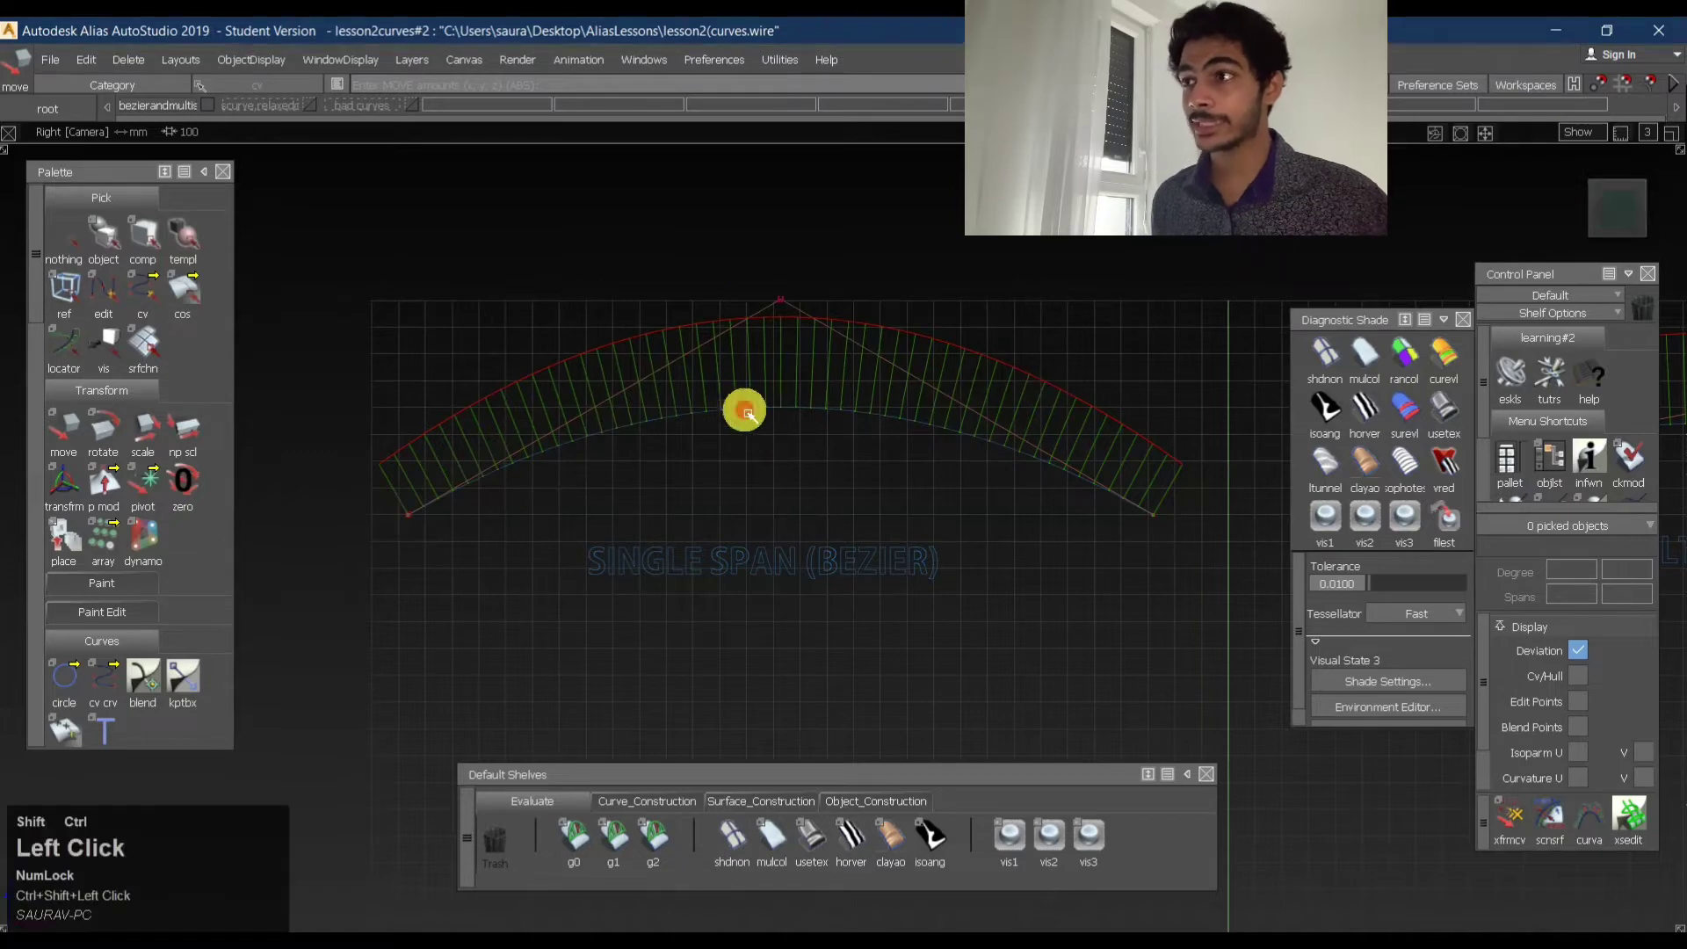
- Pick the single span (Bezier) curve's middle CV and raise it well above the grid to change its curvature comb
left_click_drag(742, 407, 770, 388, "ctrl+shift")
left_click_drag(745, 267, 824, 314)
right_click_drag(956, 274, 800, 502, "alt+shift")
middle_click_drag(922, 383, 840, 504, "alt+shift")
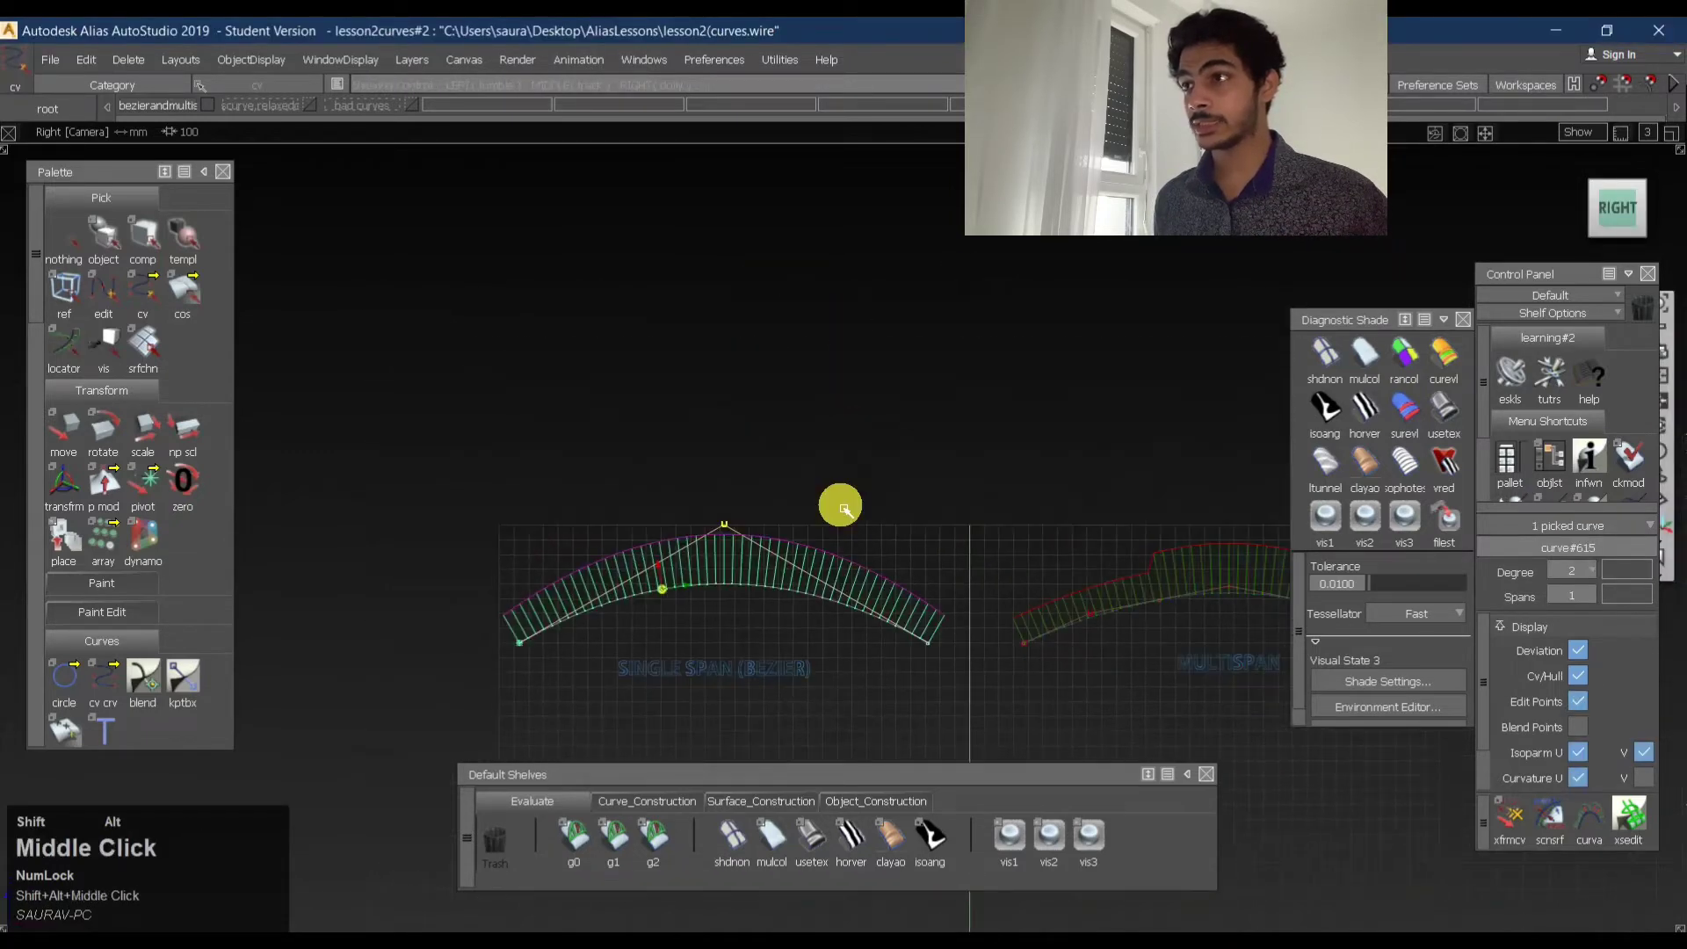
right_click_drag(825, 572, 866, 199, "ctrl+shift")
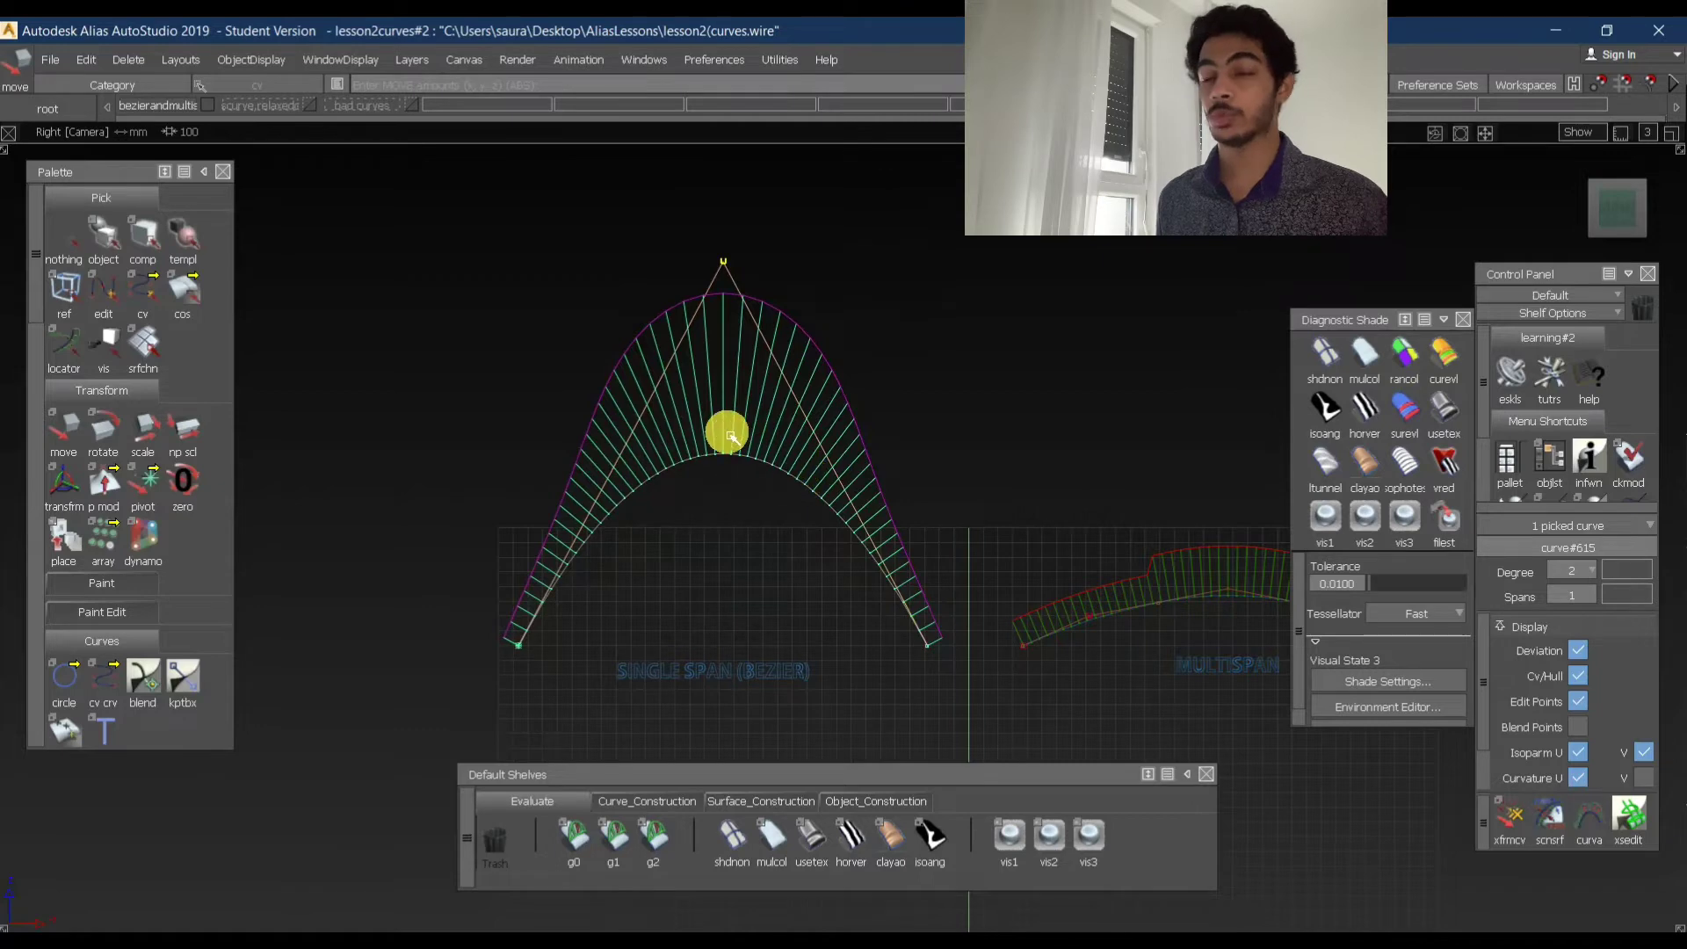
- Undo the last move of the single span (Bezier) curve's middle CV, clear the pick and frame that curve
key("ctrl+z")
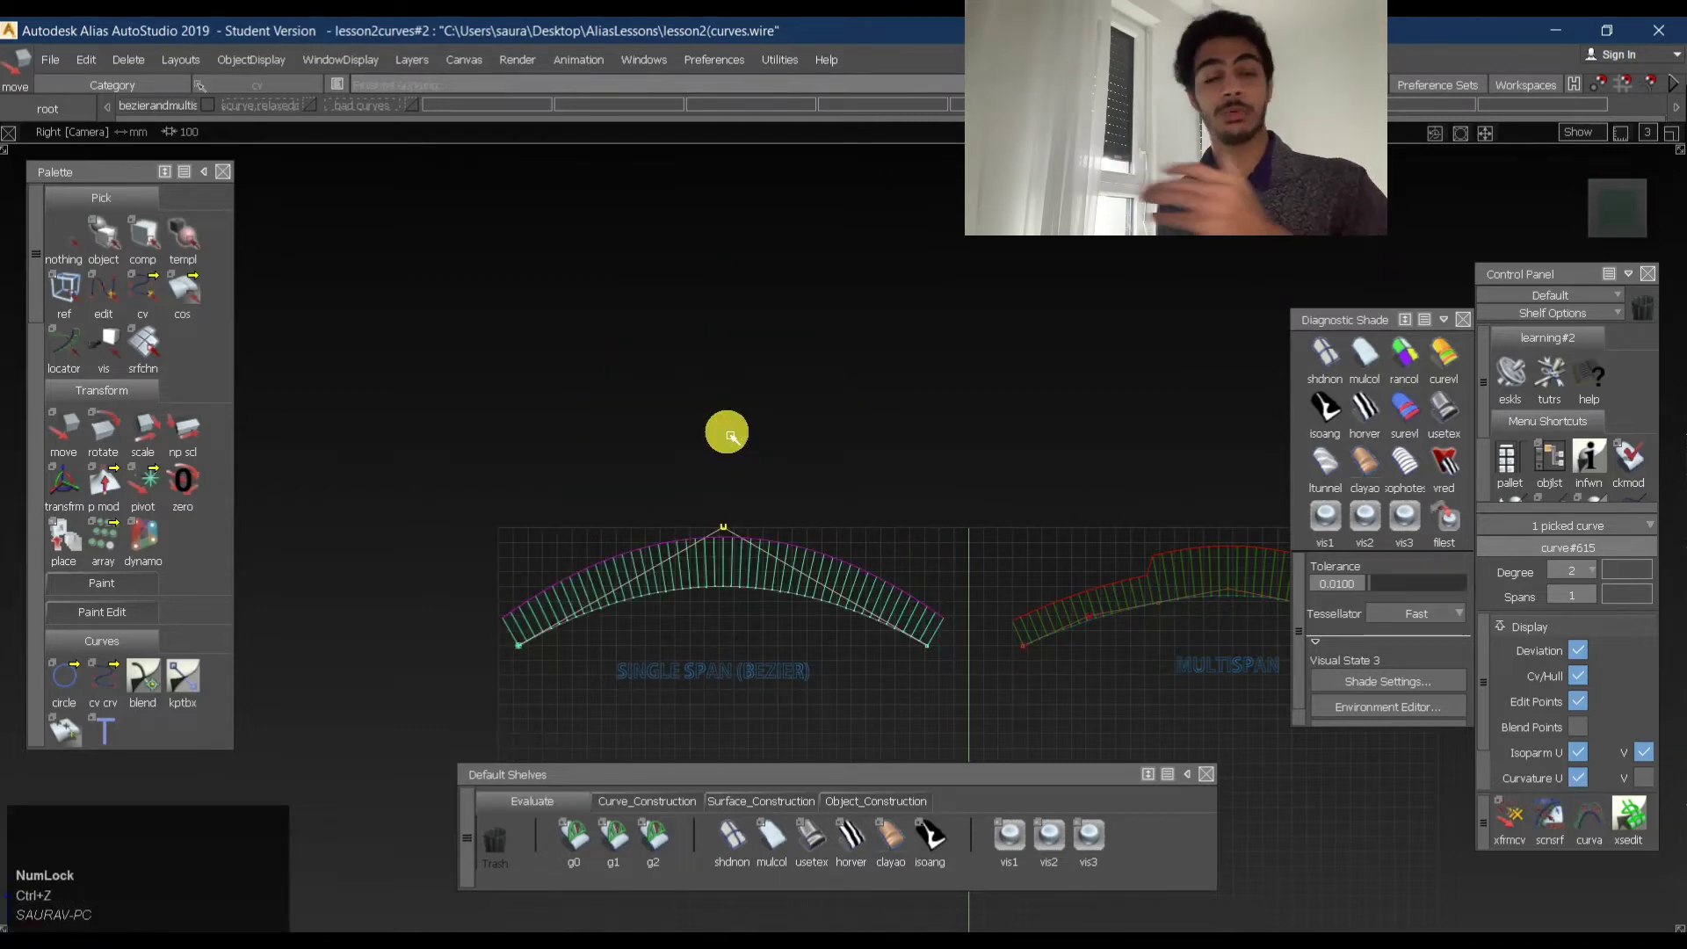
middle_click_drag(1028, 591, 885, 485, "alt+shift")
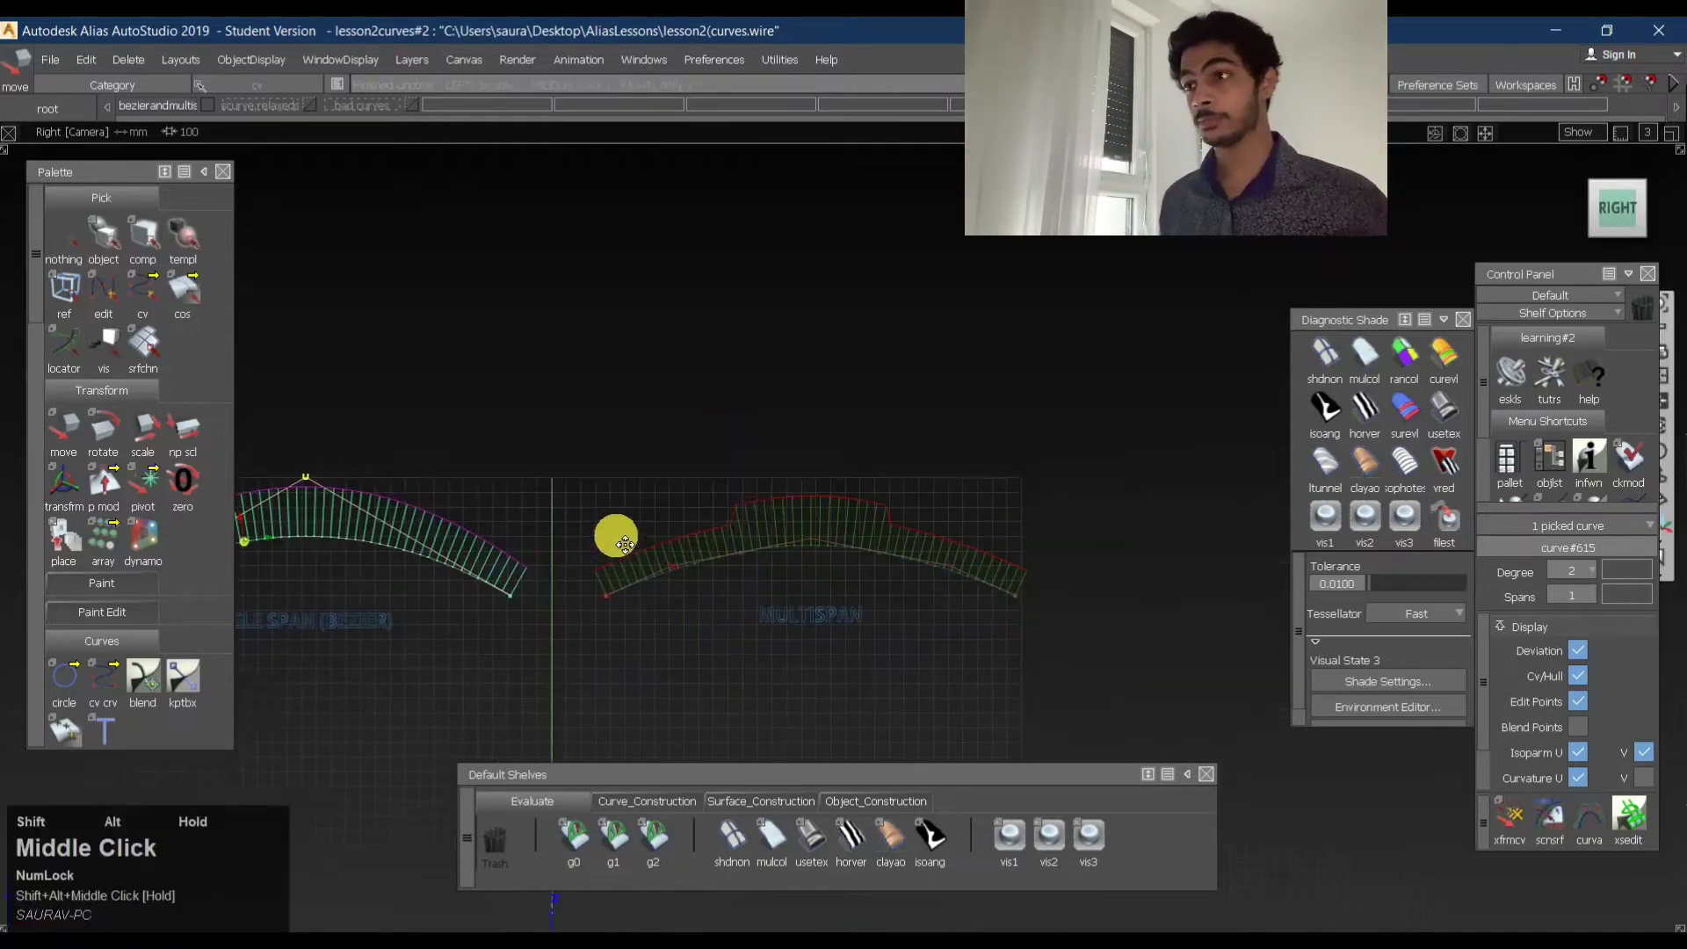
left_click(735, 478, "ctrl+shift")
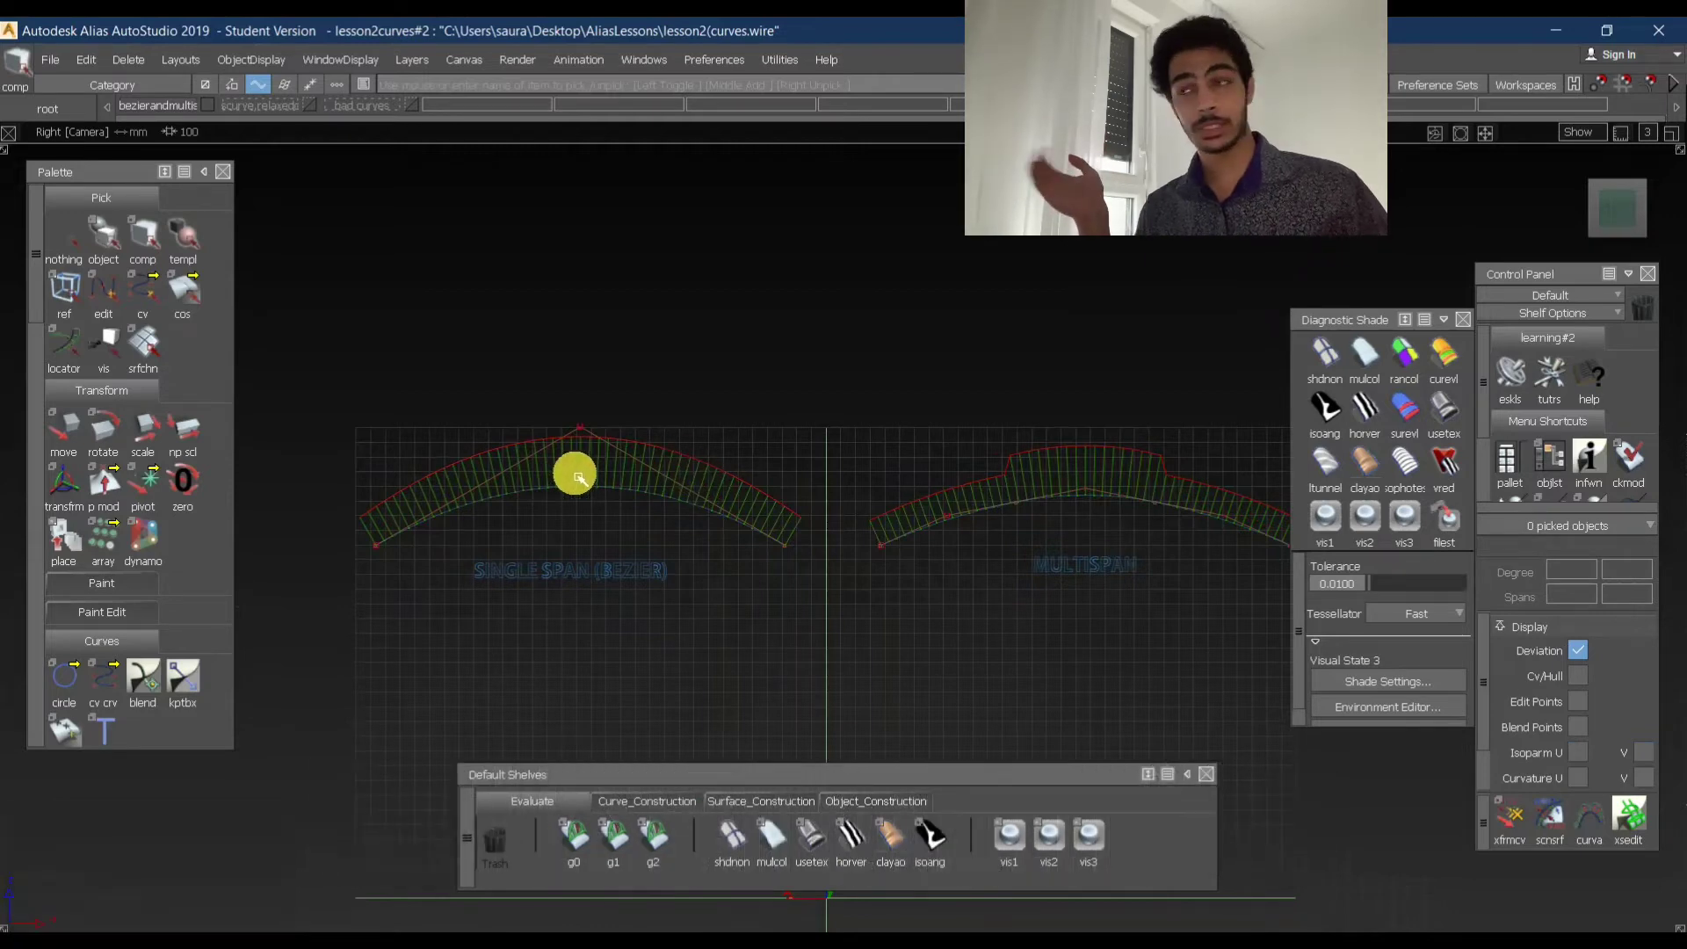
right_click_drag(531, 486, 647, 500, "alt+shift")
middle_click_drag(648, 501, 868, 437, "alt+shift")
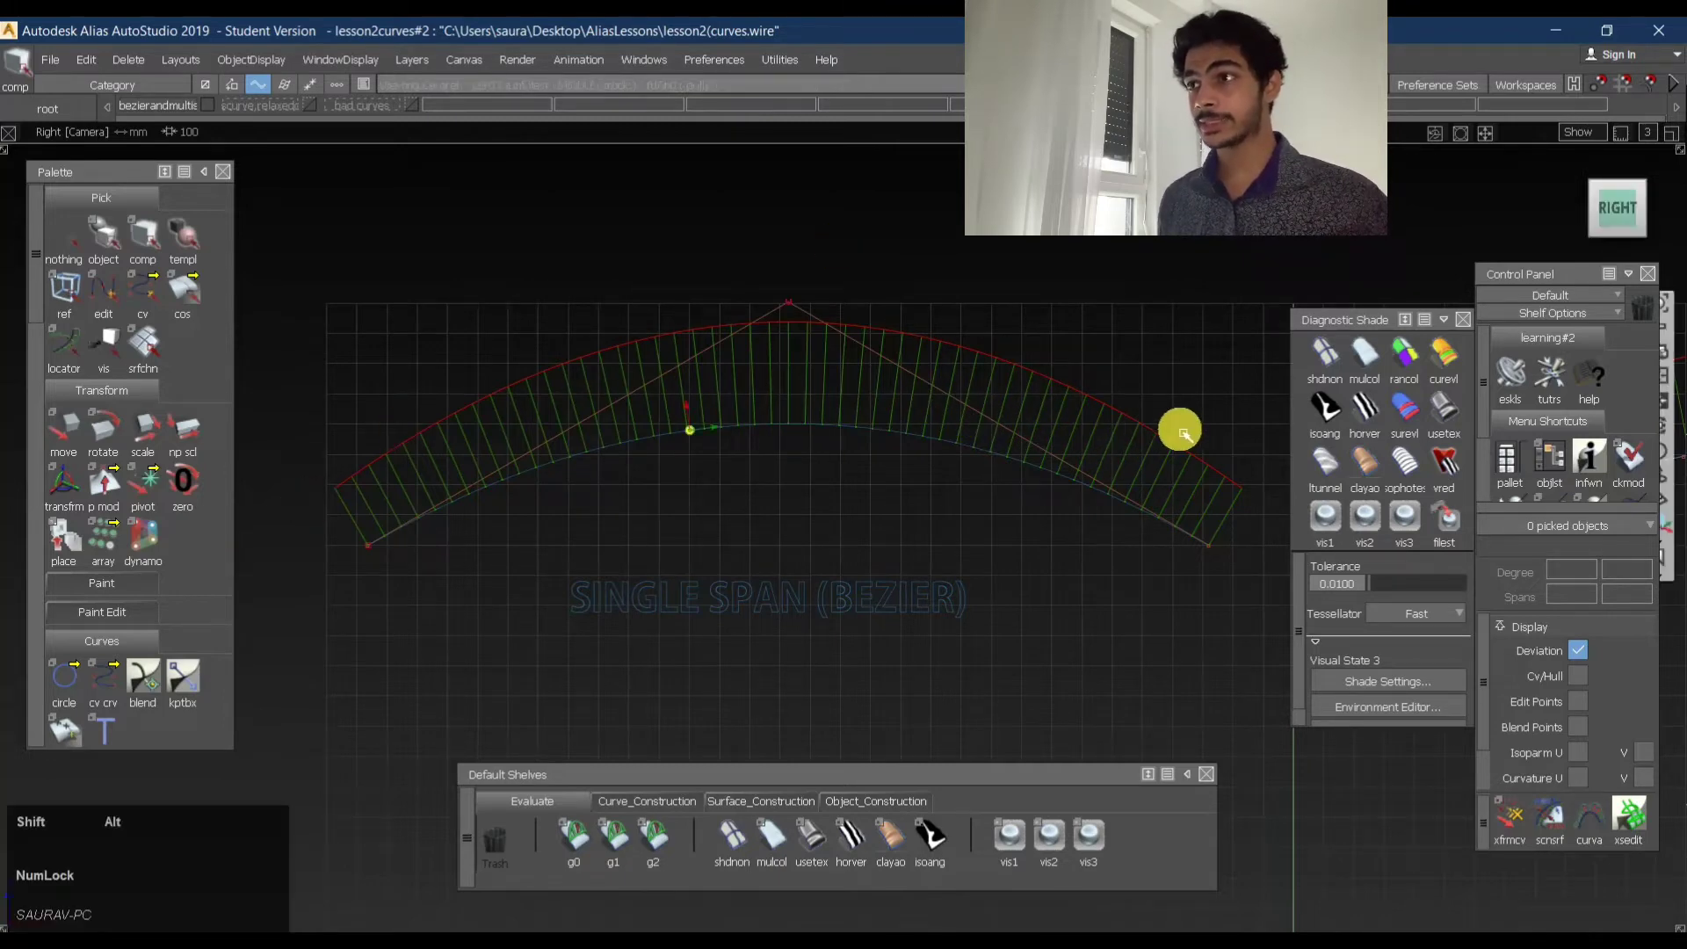
- Clear the pick and pick all CVs of the multispan curve to examine them against its curvature comb
middle_click_drag(1178, 426, 732, 384, "alt+shift")
left_click_drag(952, 525, 944, 347, "ctrl+shift")
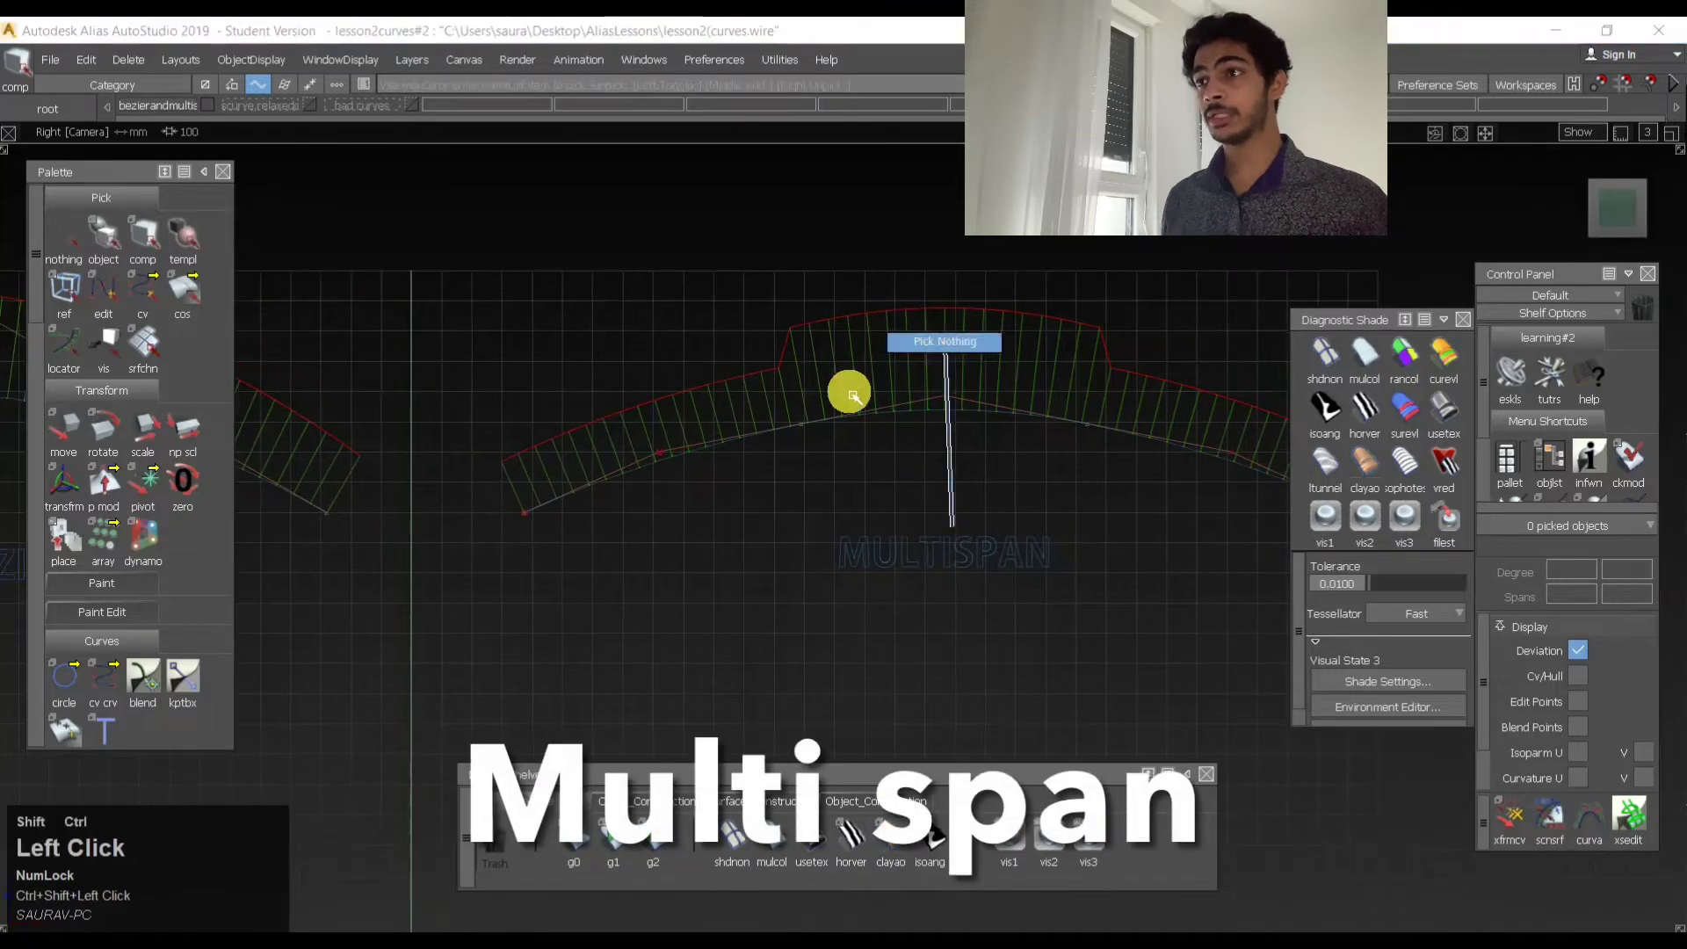
left_click_drag(791, 447, 834, 430, "ctrl+shift")
right_click_drag(1062, 351, 557, 351, "alt+shift")
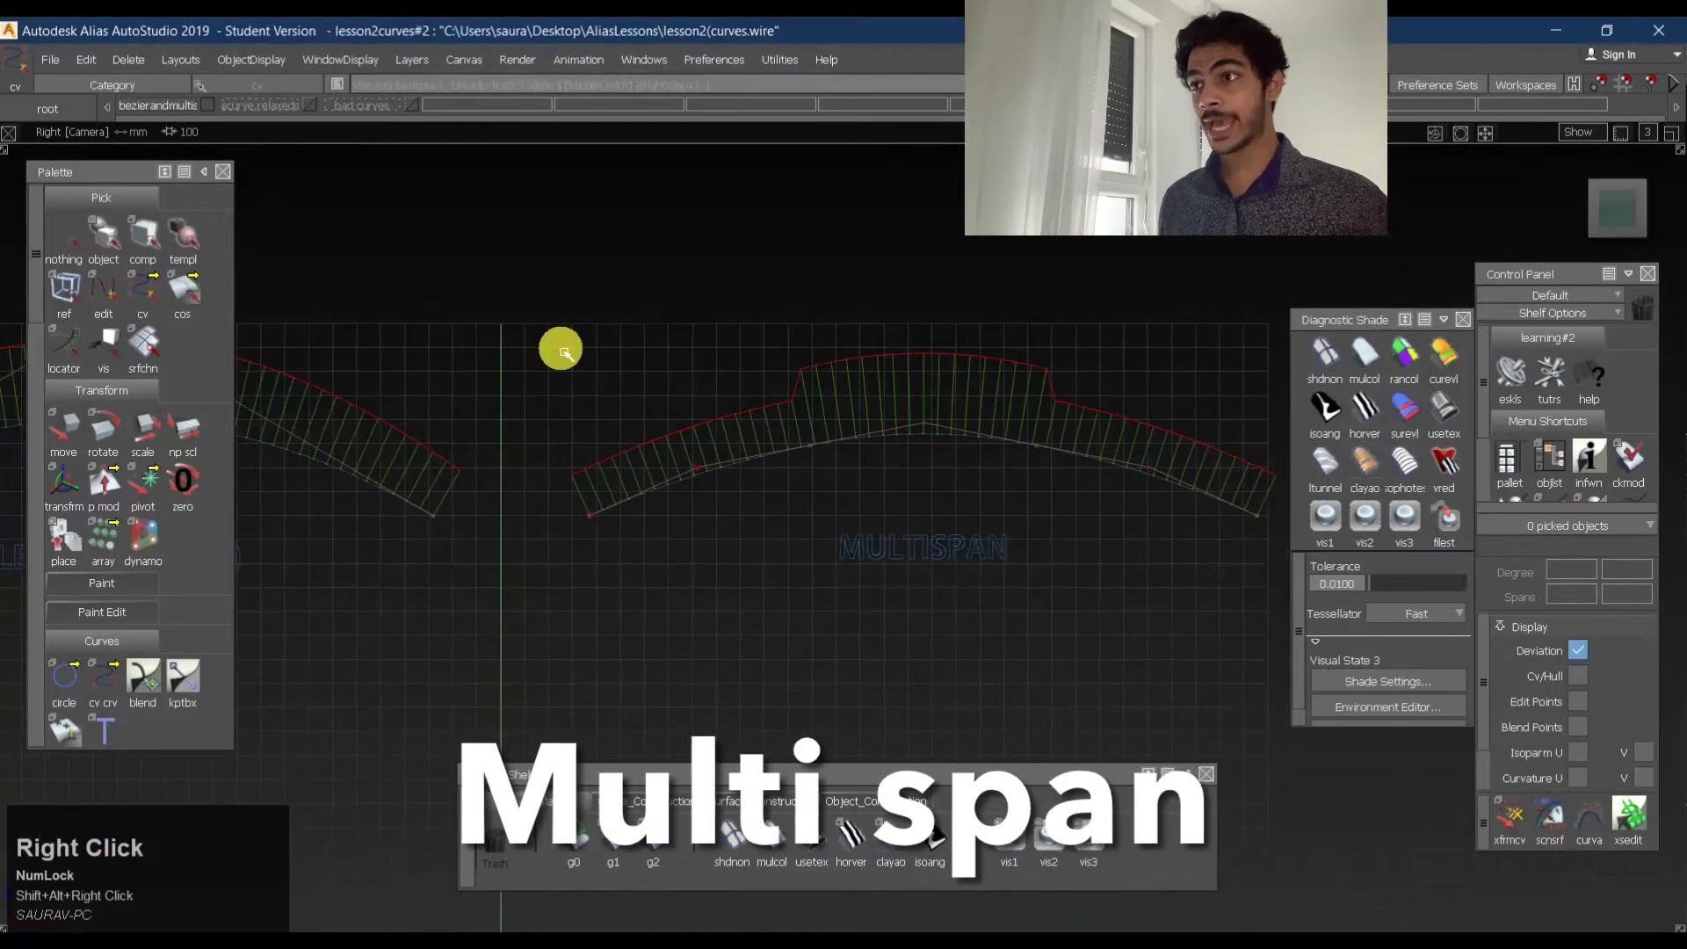
left_click_drag(549, 334, 1322, 597)
middle_click_drag(1077, 489, 1024, 456, "alt+shift")
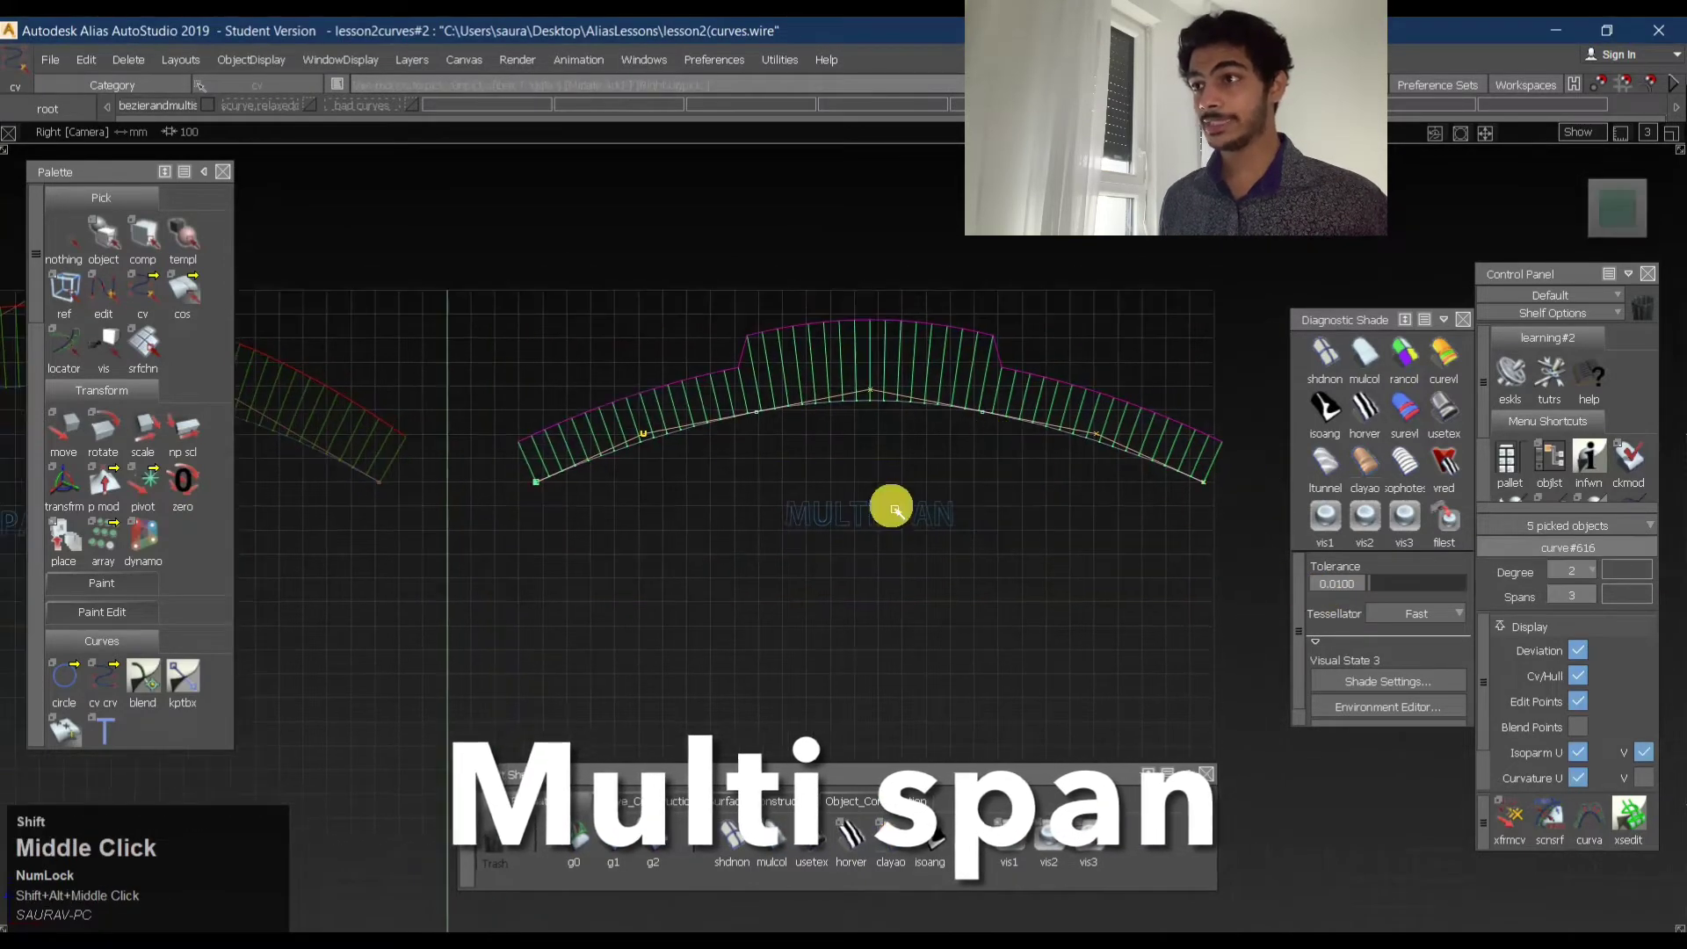
- Clear the pick and pick the multispan curve's CVs again in separate groups near its two ends
left_click_drag(883, 503, 866, 352, "ctrl+shift")
left_click_drag(615, 430, 519, 468, "ctrl+shift")
left_click(508, 469)
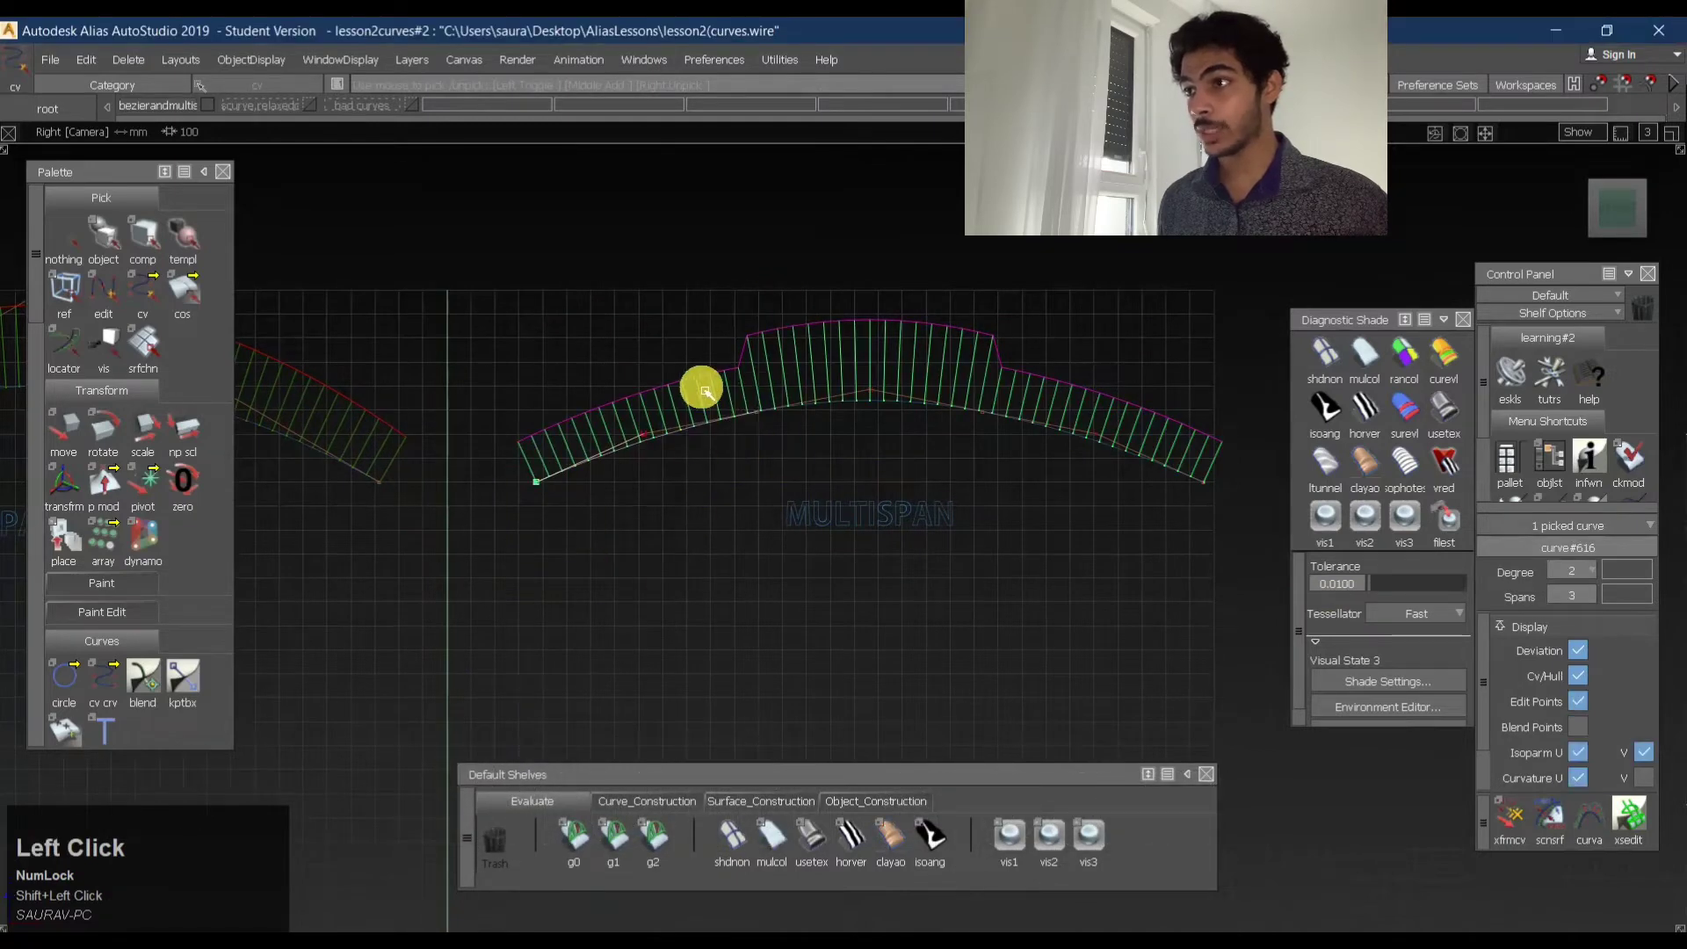
left_click_drag(915, 450, 918, 453)
left_click_drag(620, 406, 710, 494)
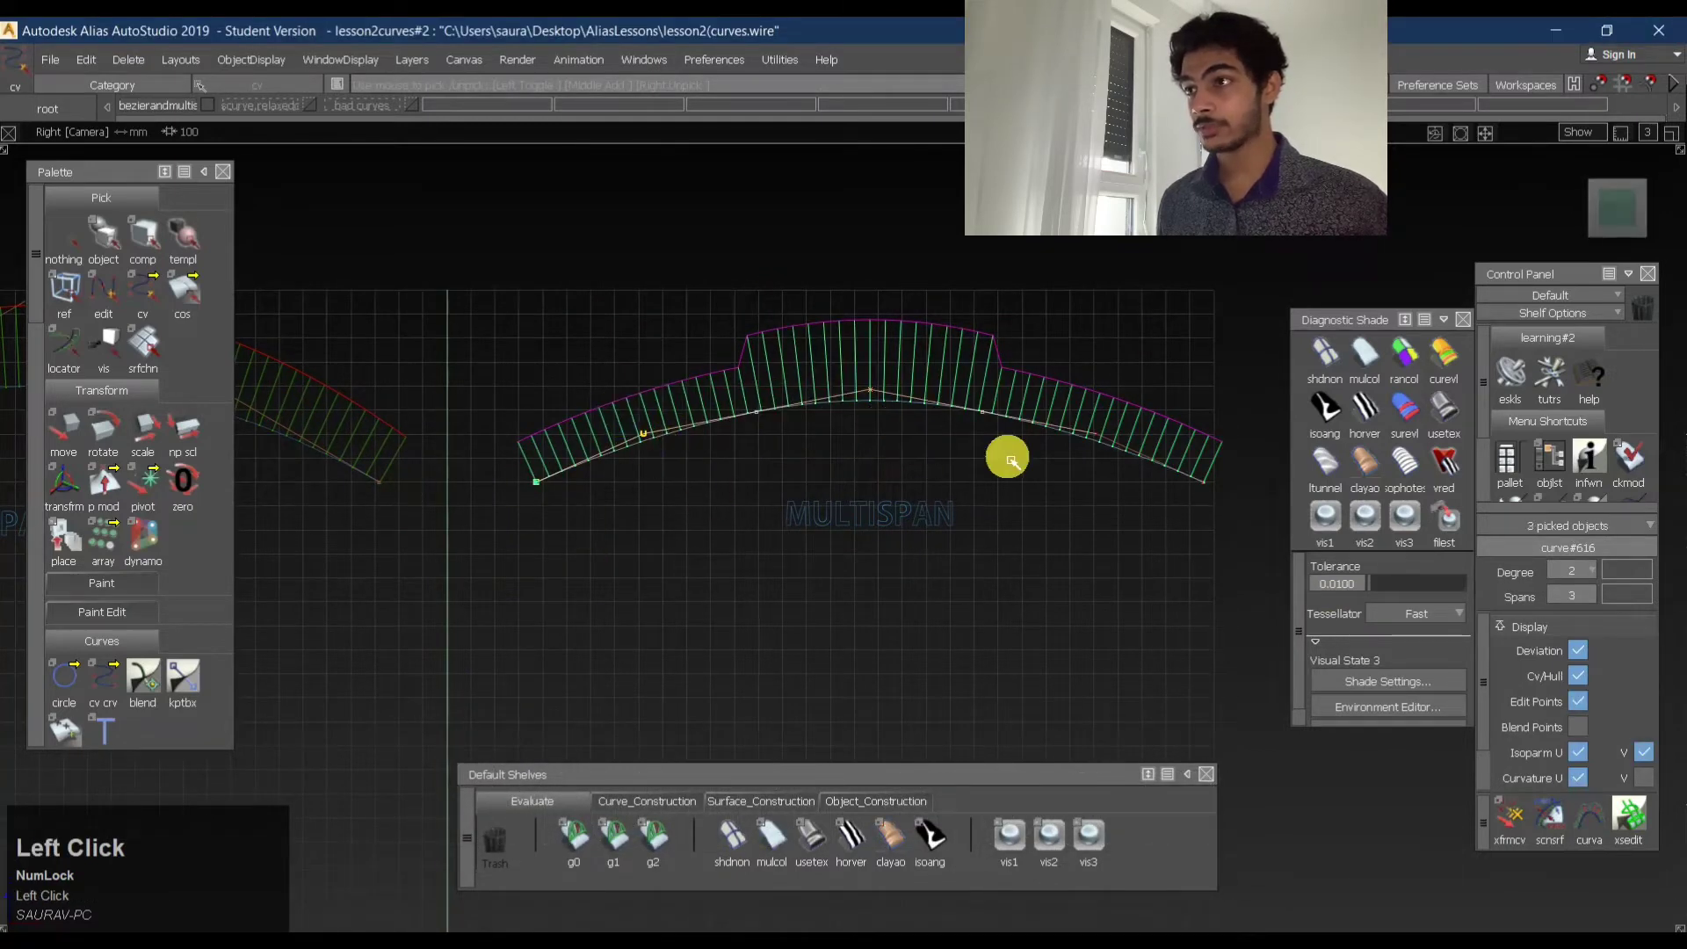
left_click_drag(1193, 424, 1237, 555)
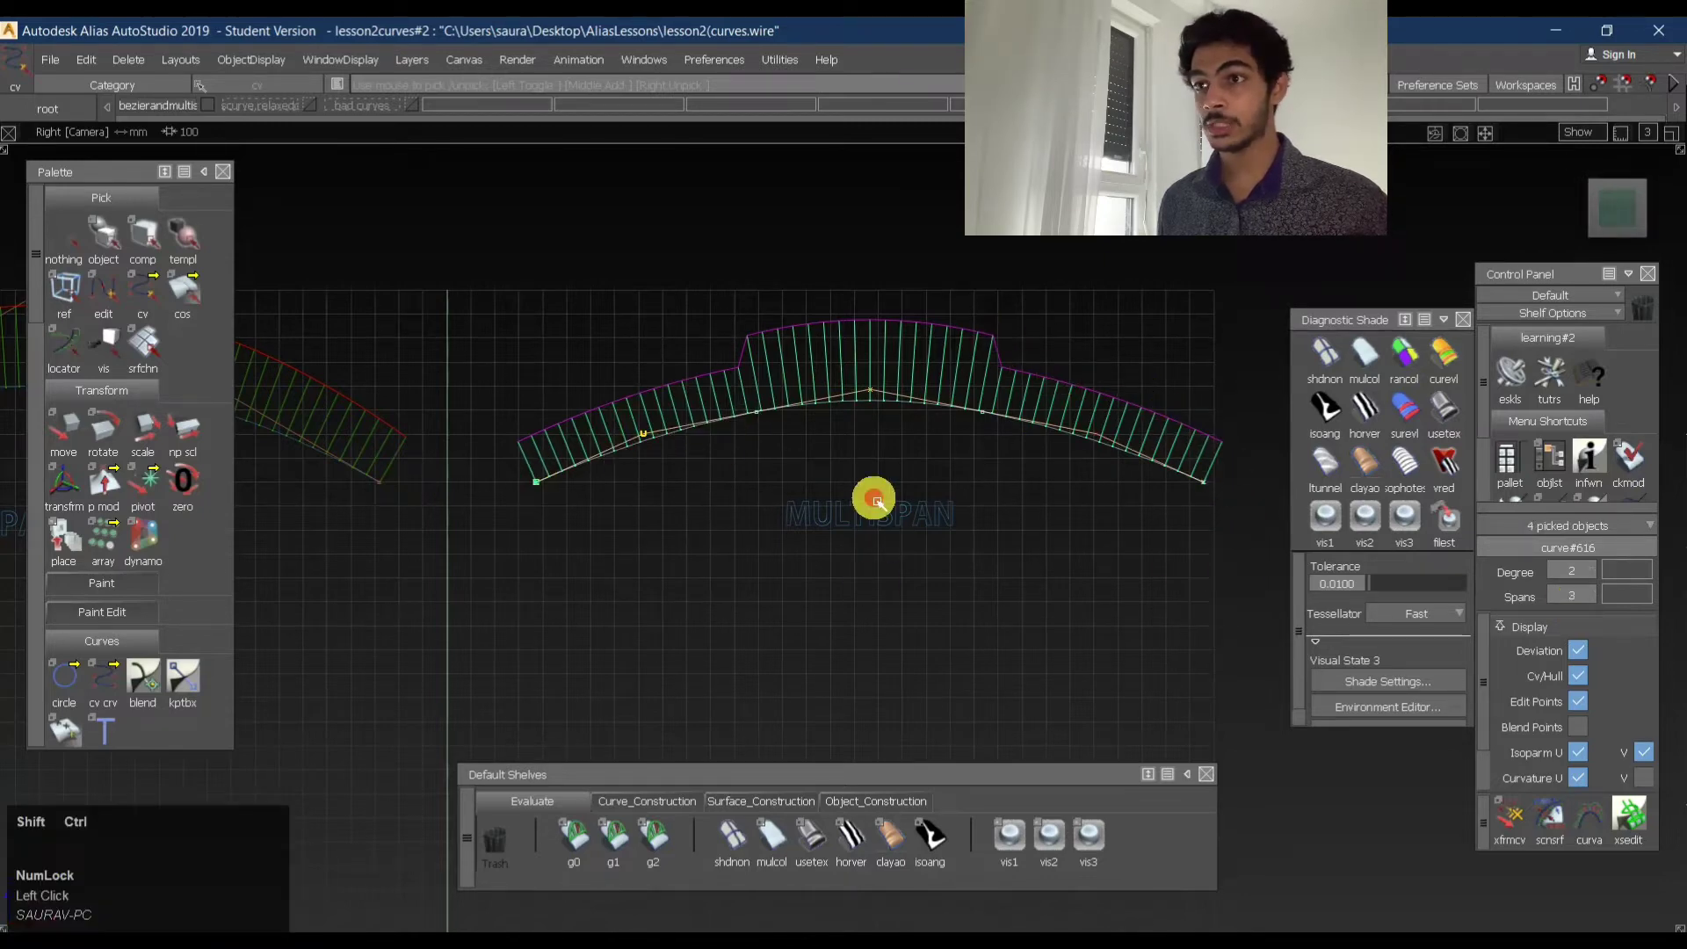
- Replace the CV pick with the whole multispan curve, clearing and repeating the pick to show its spans
left_click_drag(757, 553, 923, 479, "ctrl+shift")
left_click(1045, 466, "shift")
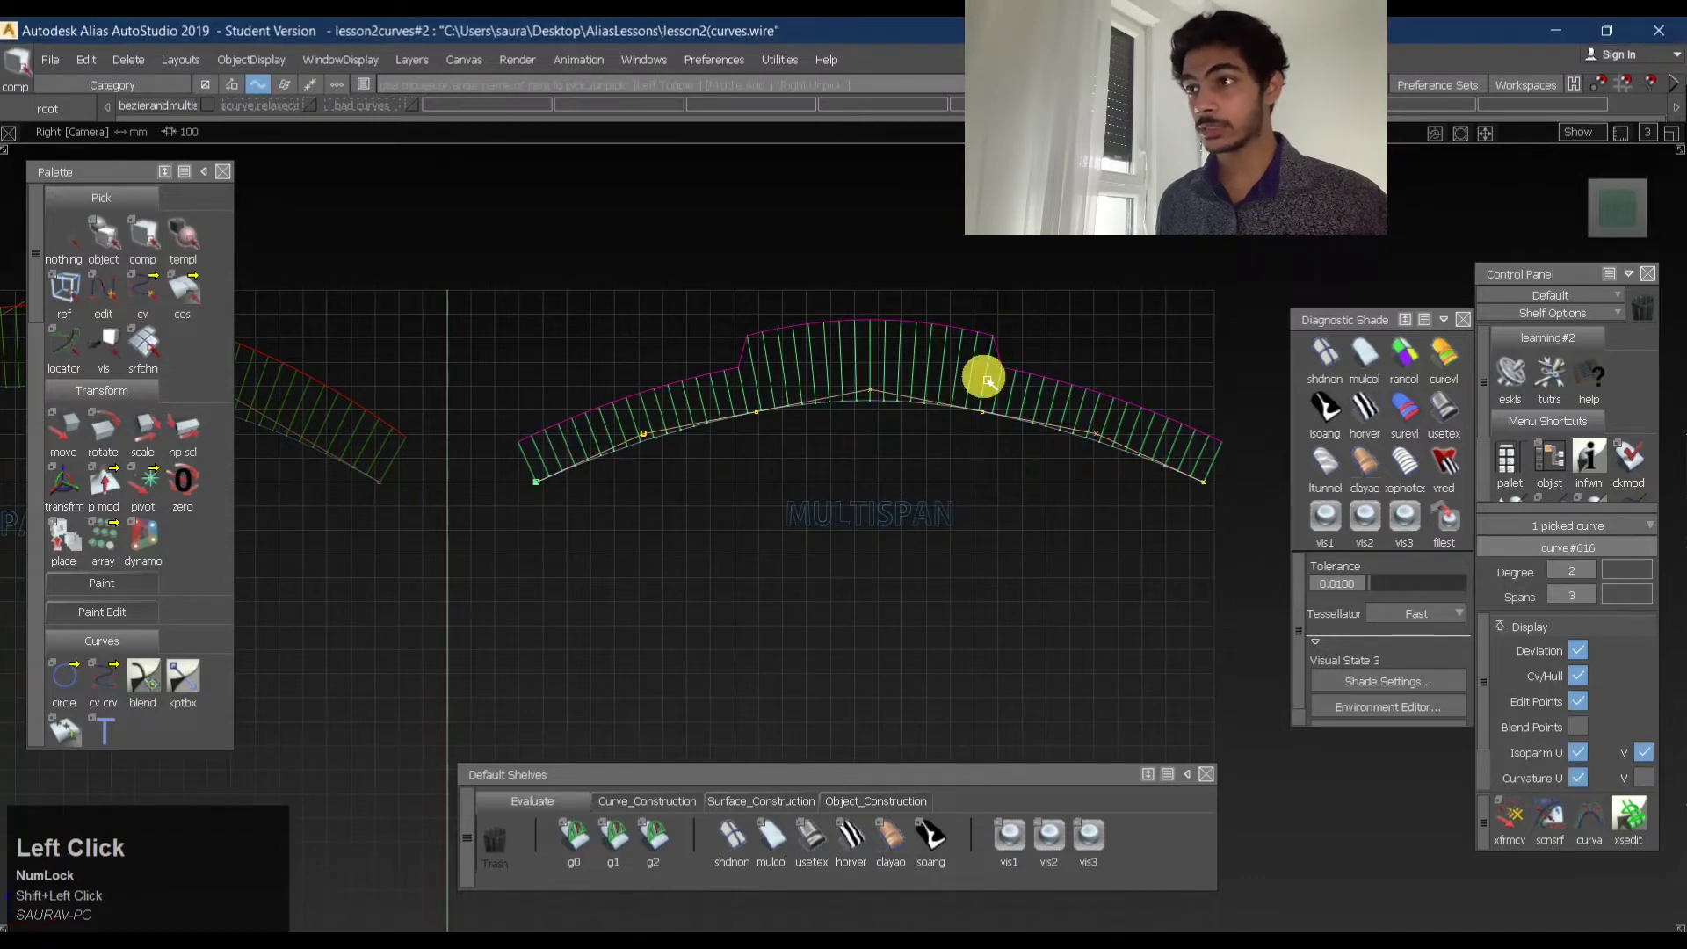
left_click(748, 510, "ctrl+shift")
left_click_drag(748, 510, 773, 489, "ctrl+shift")
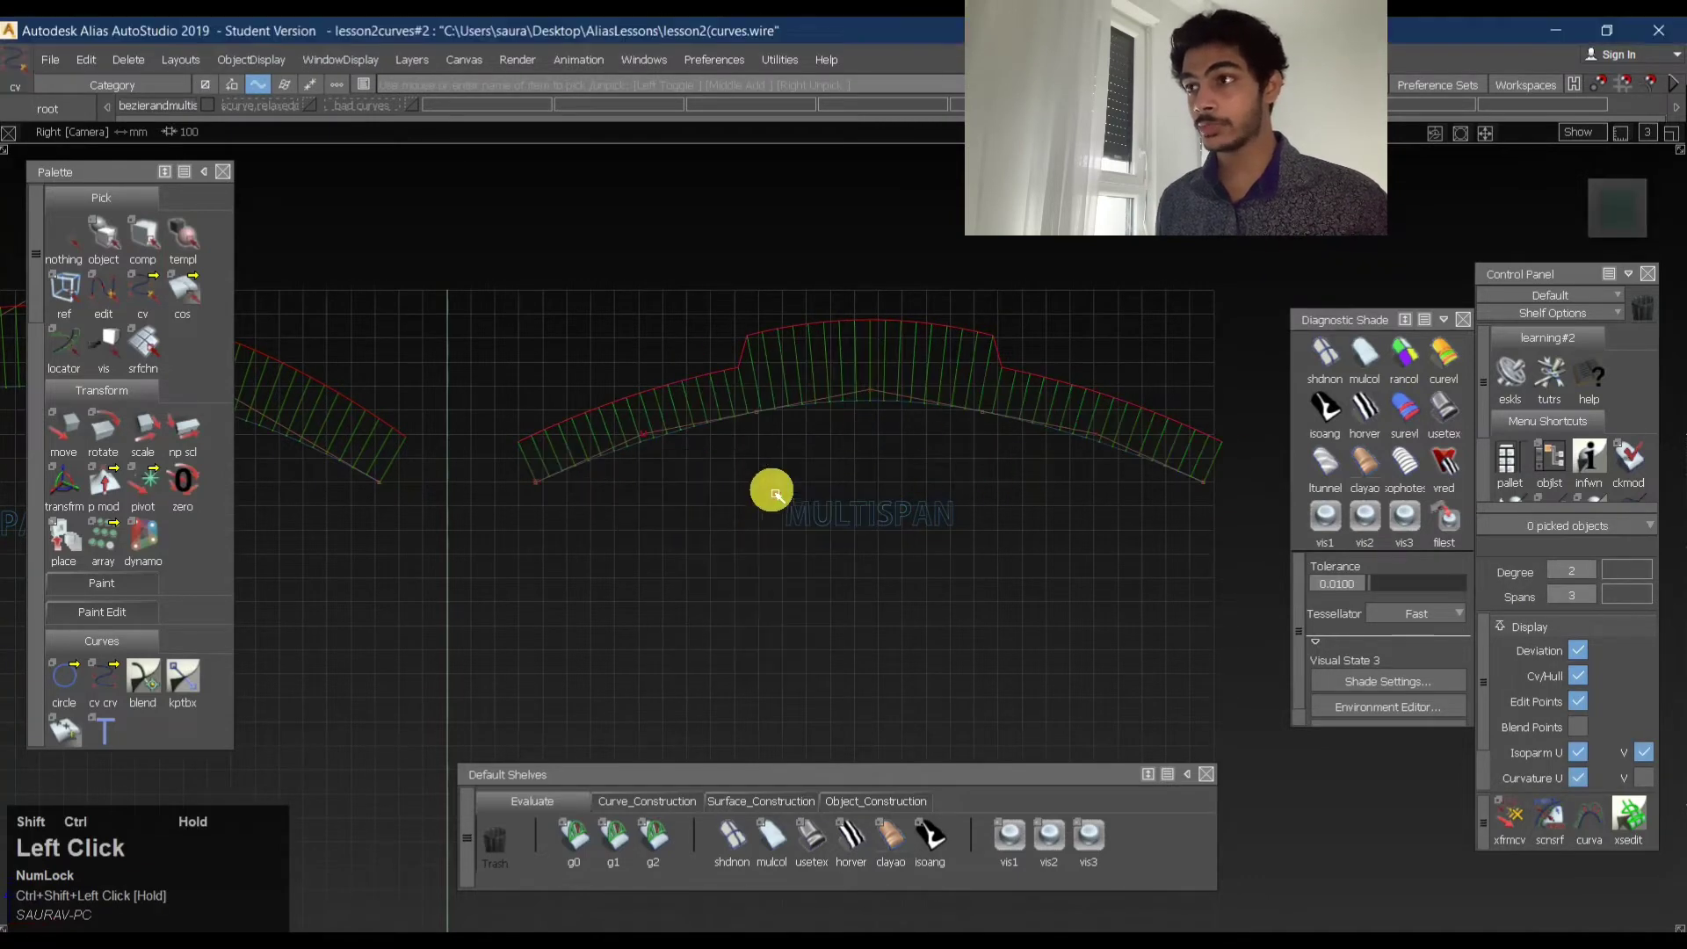
left_click_drag(753, 365, 940, 446, "ctrl+shift")
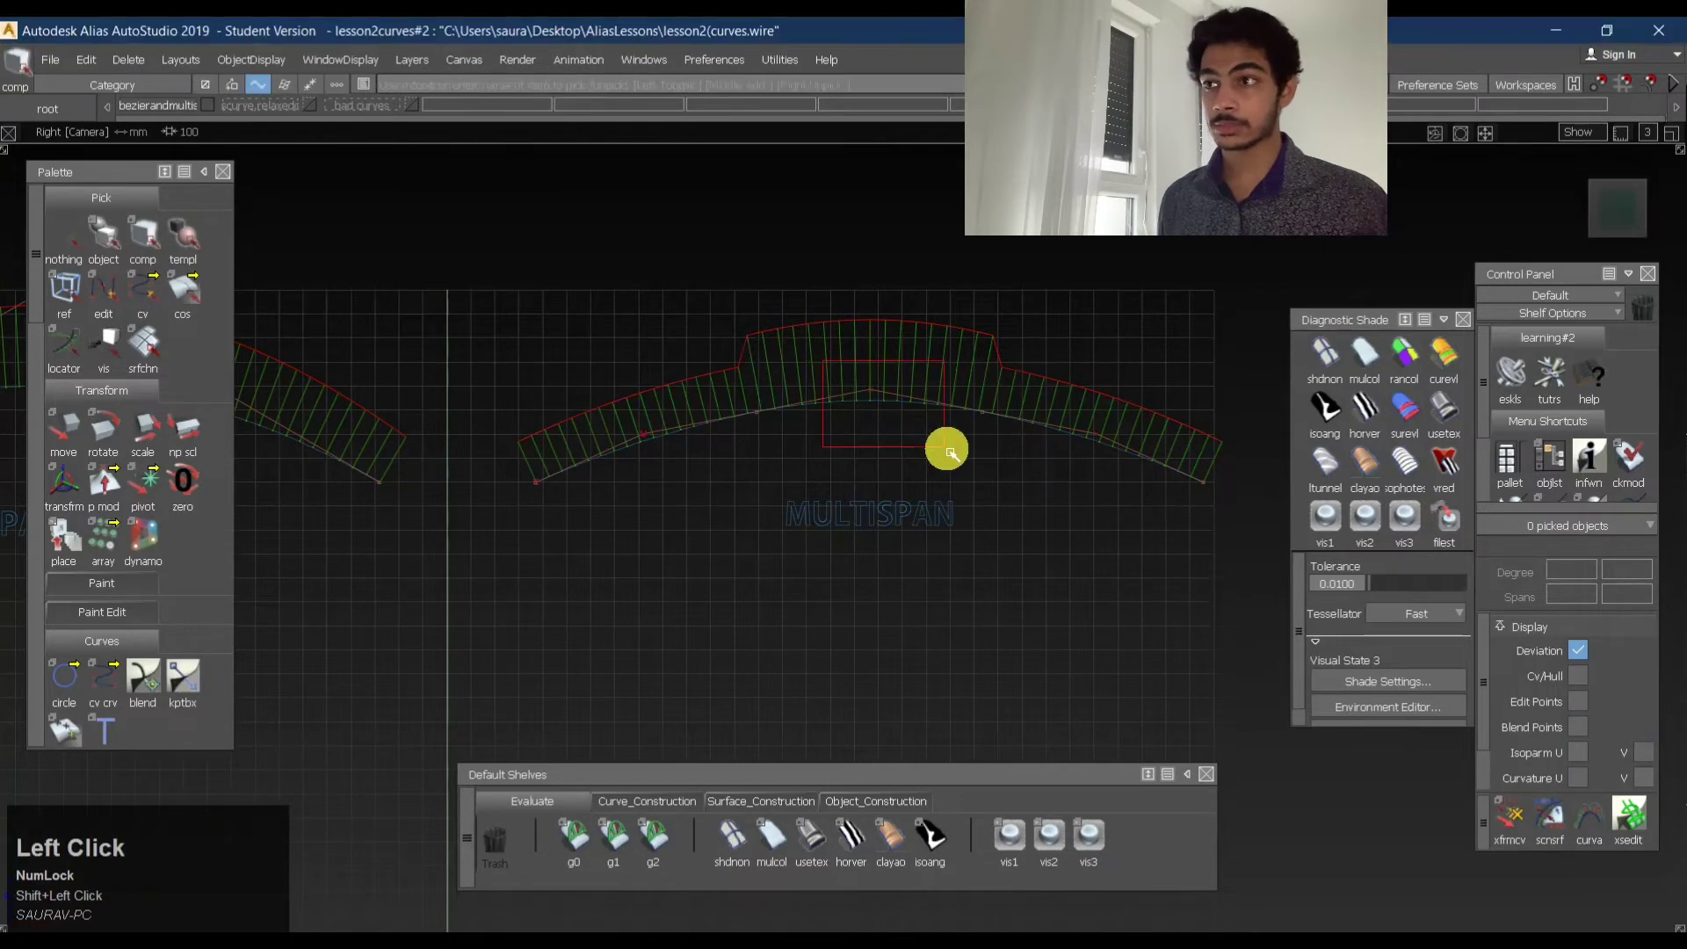
left_click(955, 448, "shift")
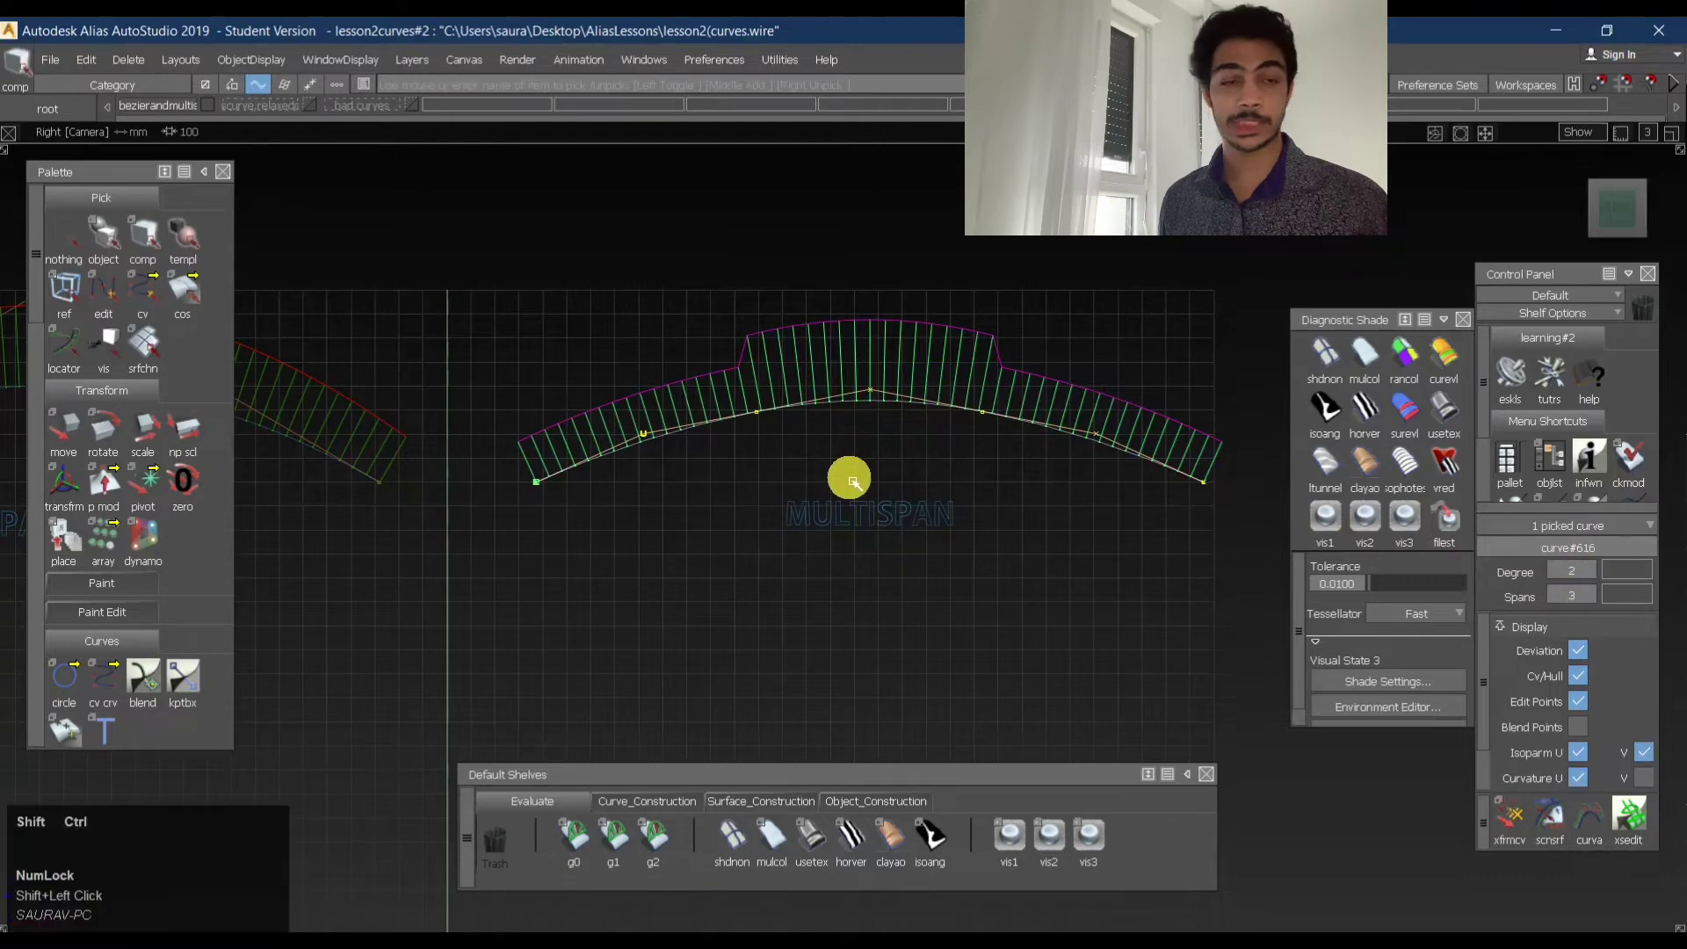
- Clear the pick and use Pick edit point on the multispan curve where its spans meet
left_click_drag(742, 471, 1092, 444, "ctrl+shift")
left_click_drag(700, 417, 747, 376, "ctrl+shift")
left_click(724, 395)
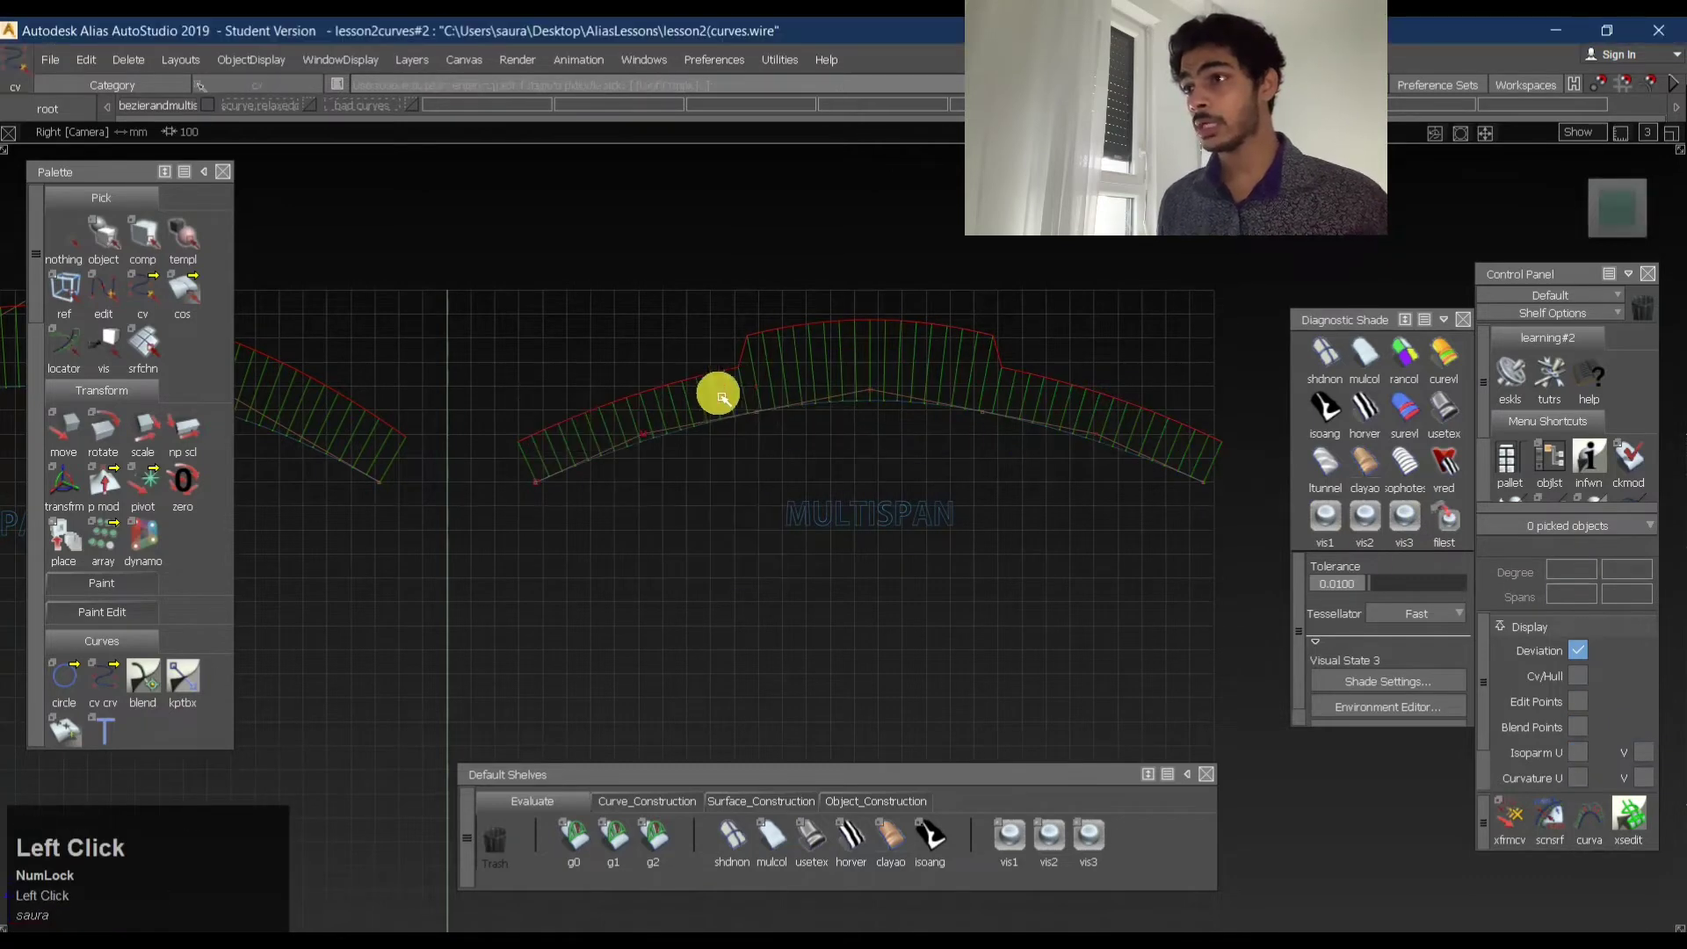
left_click(983, 414, "alt+shift")
right_click_drag(1026, 429, 1188, 416, "alt+shift")
mouse_move(907, 464)
left_mouse_down("ctrl+shift")
mouse_move(832, 450)
mouse_move(810, 485)
mouse_move(1012, 496)
left_mouse_up("ctrl+shift")
right_click_drag(1043, 447, 583, 396, "alt+shift")
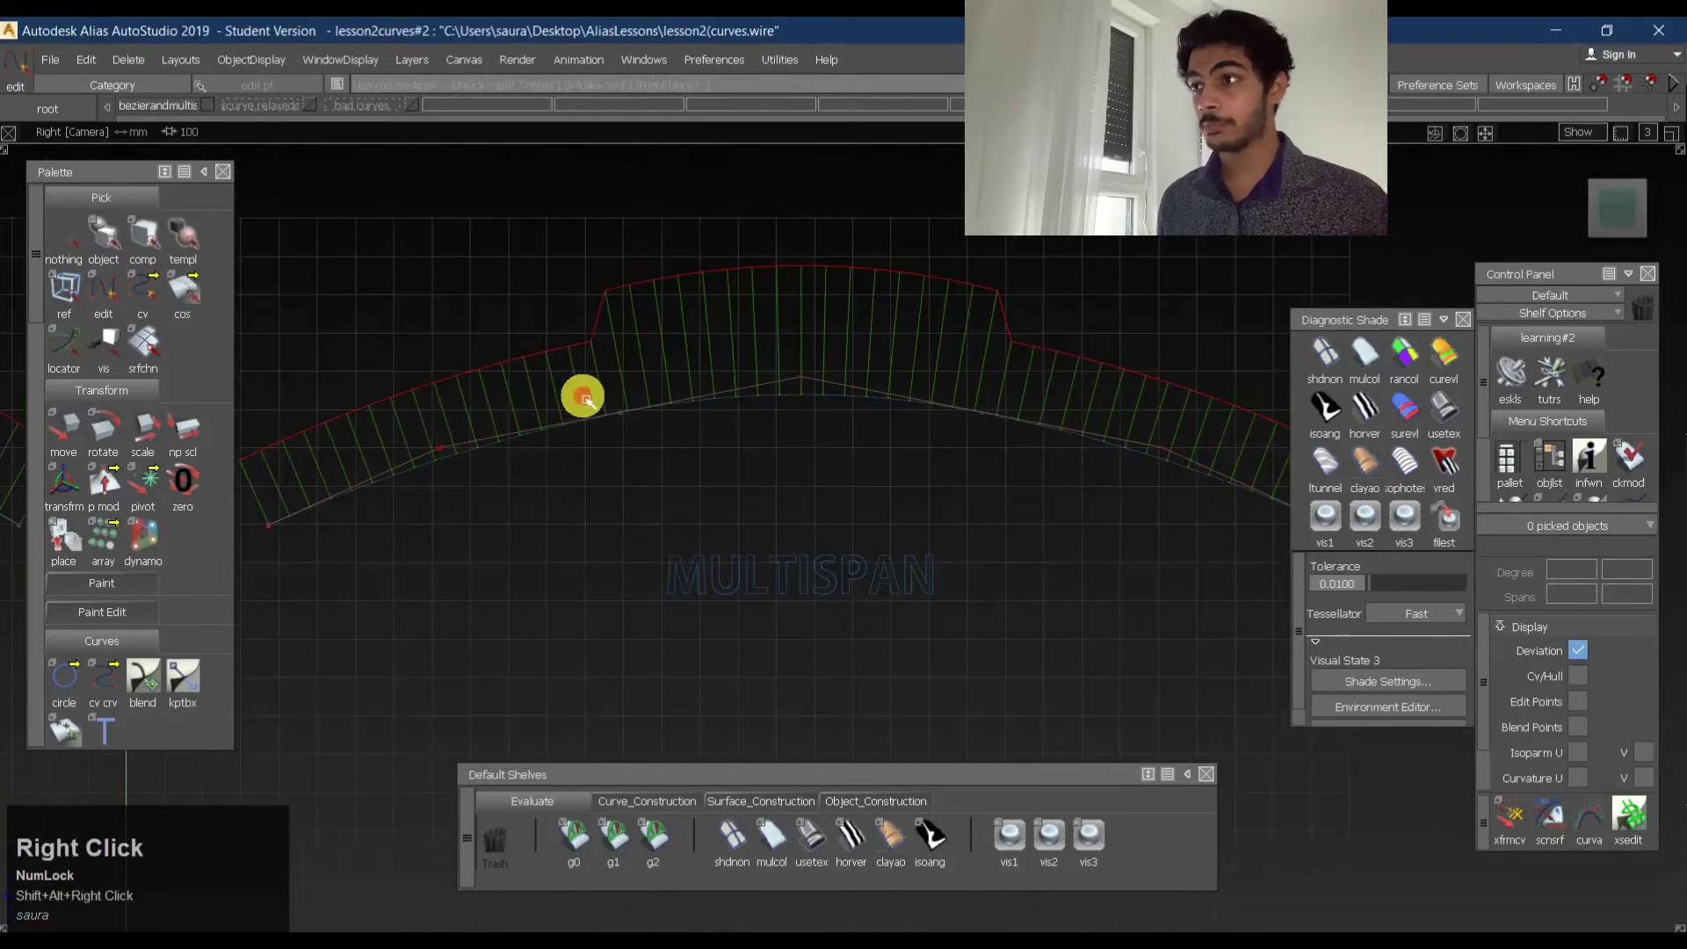
left_click(1005, 452)
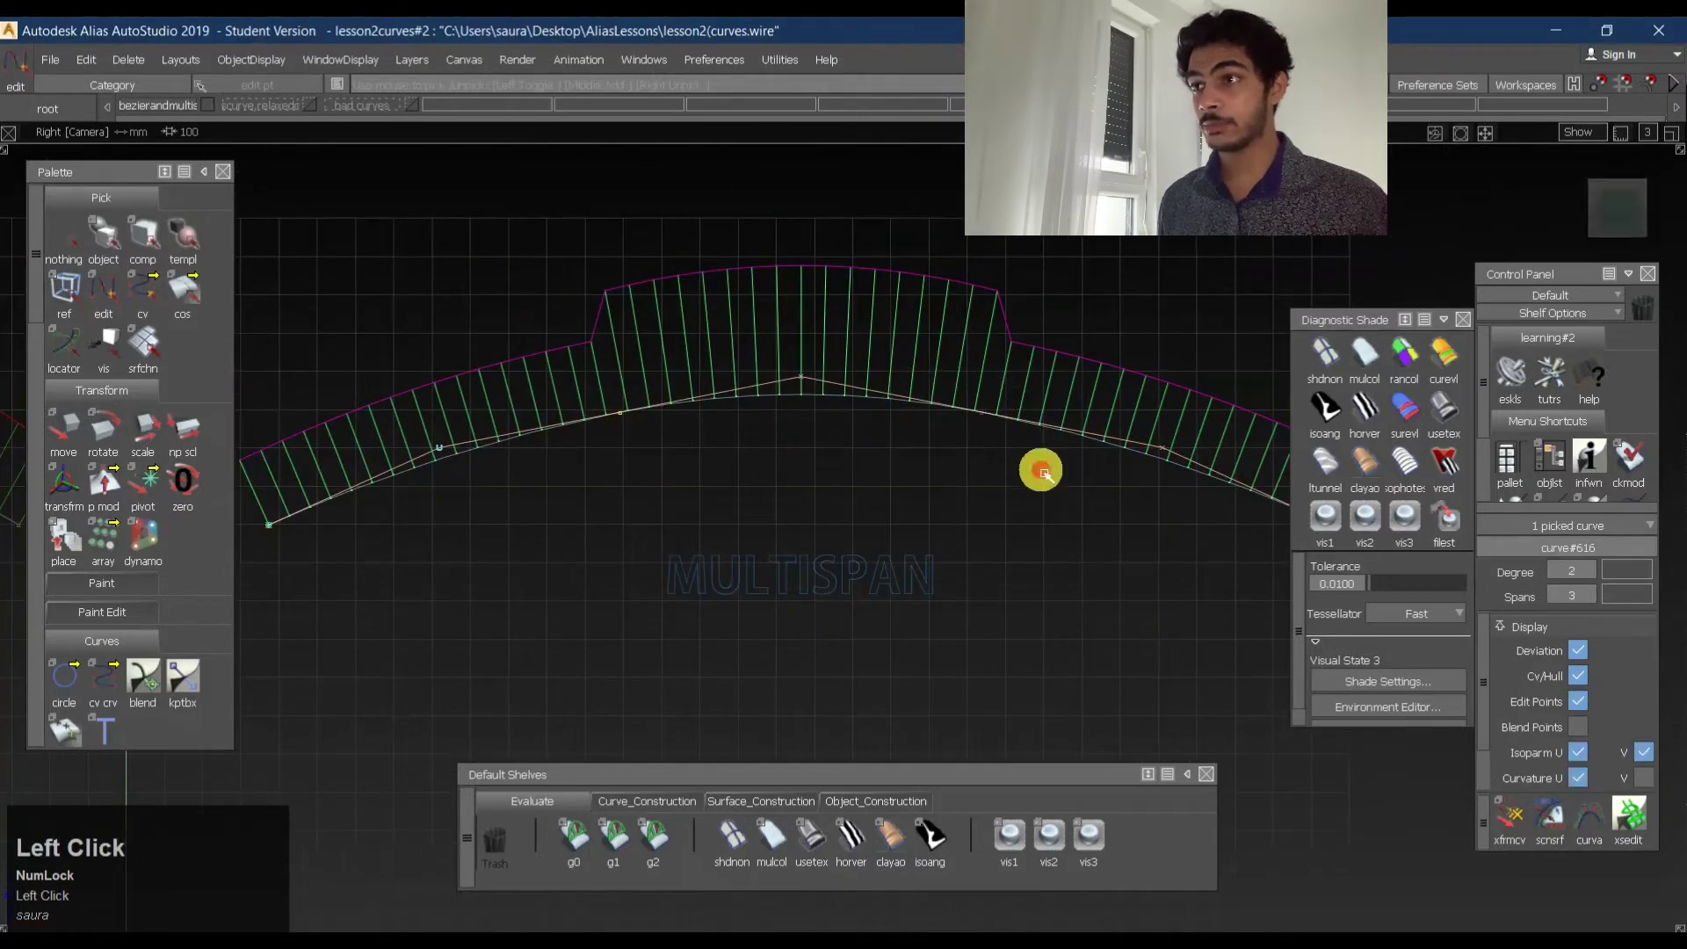
- Pick both the single span and multispan curves, hide their CVs and hulls, and leave nothing picked
left_click_drag(824, 408, 615, 403, "ctrl+shift")
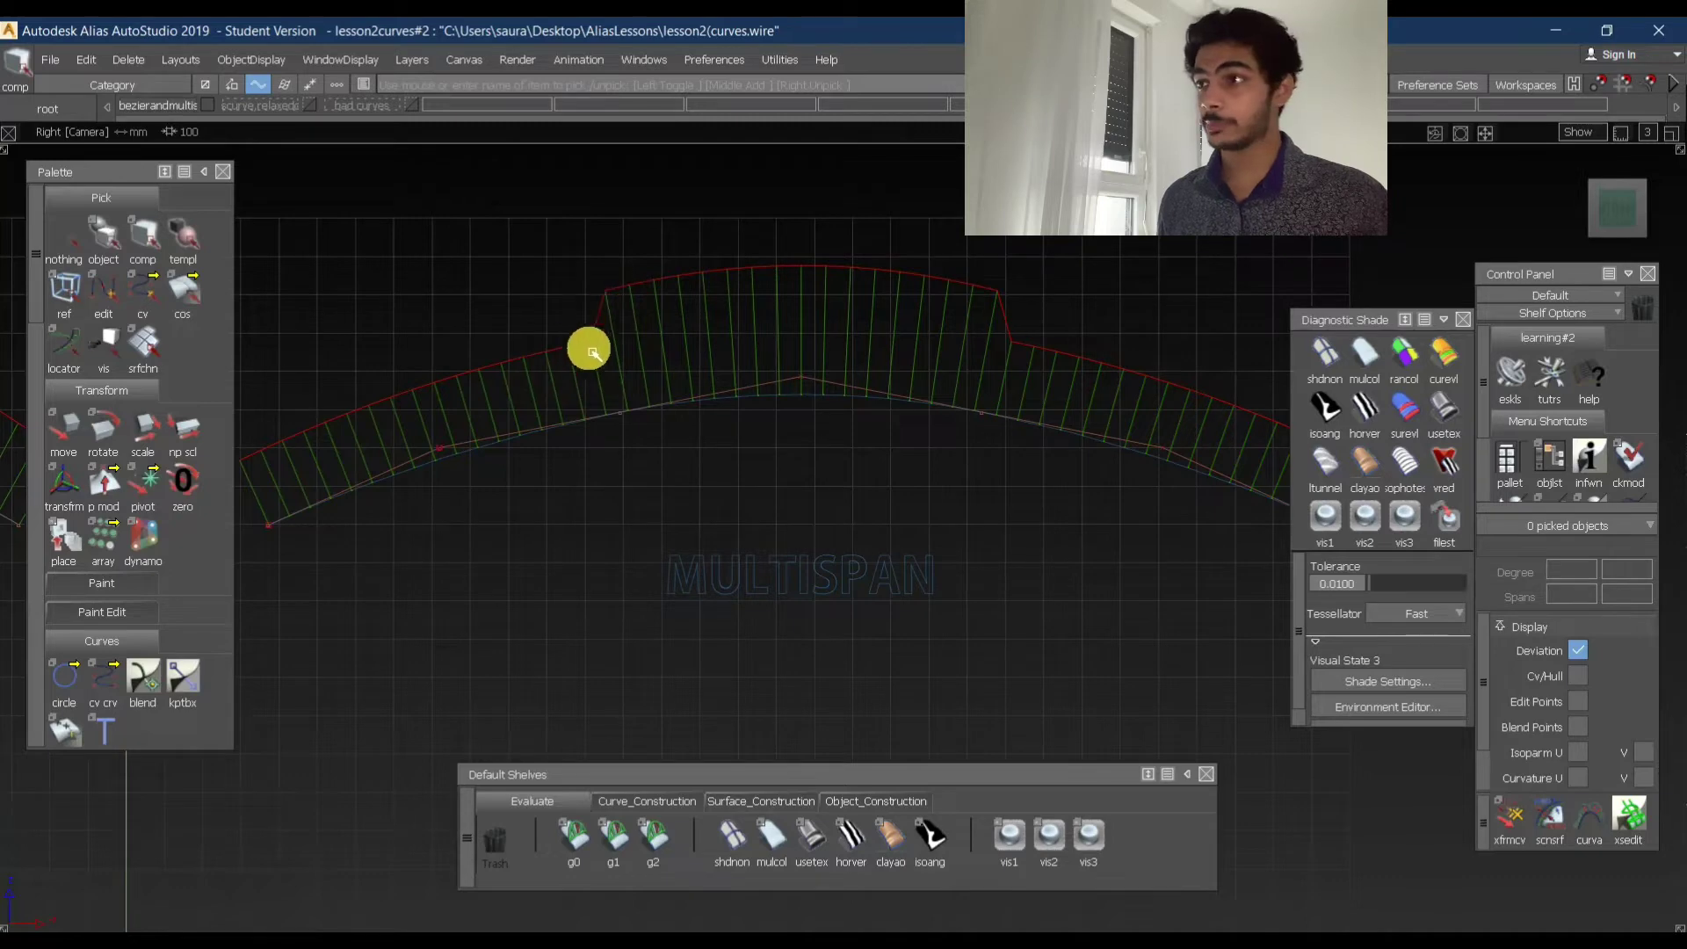
right_click_drag(727, 309, 682, 357, "alt+shift")
middle_click_drag(682, 357, 907, 282, "alt+shift")
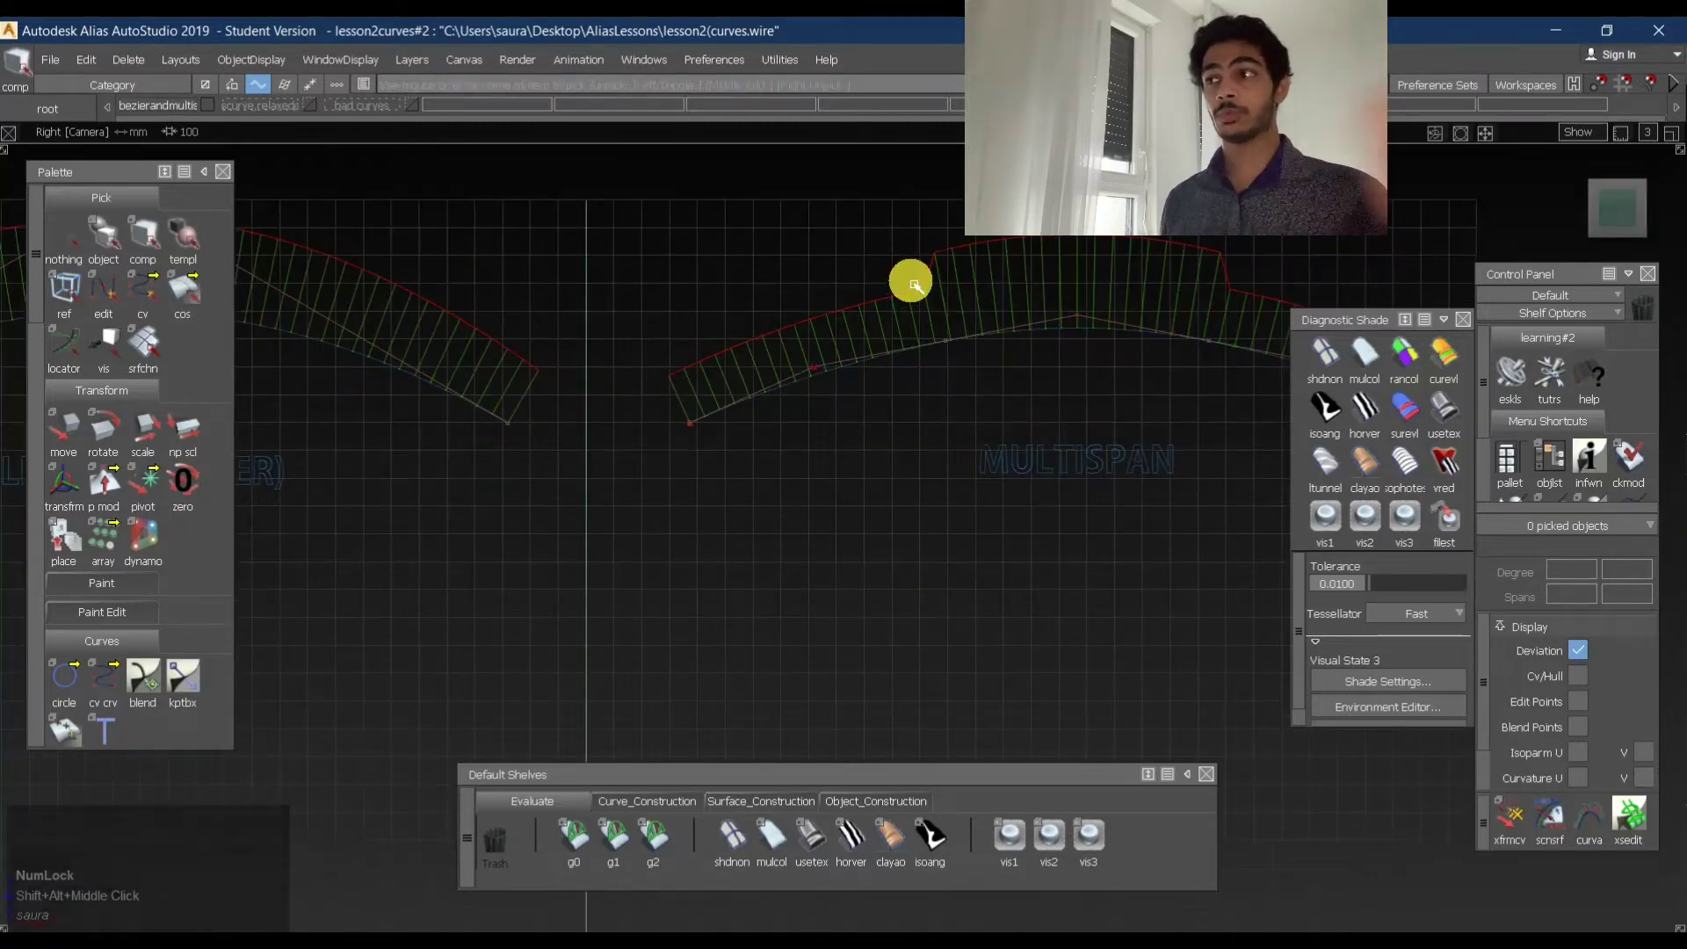
left_click(591, 298)
left_click_drag(298, 256, 1303, 489)
mouse_move(763, 315)
right_mouse_down("ctrl+shift")
mouse_move(975, 277)
mouse_move(918, 330)
right_mouse_up("ctrl+shift")
middle_click_drag(918, 331, 851, 293, "alt+shift")
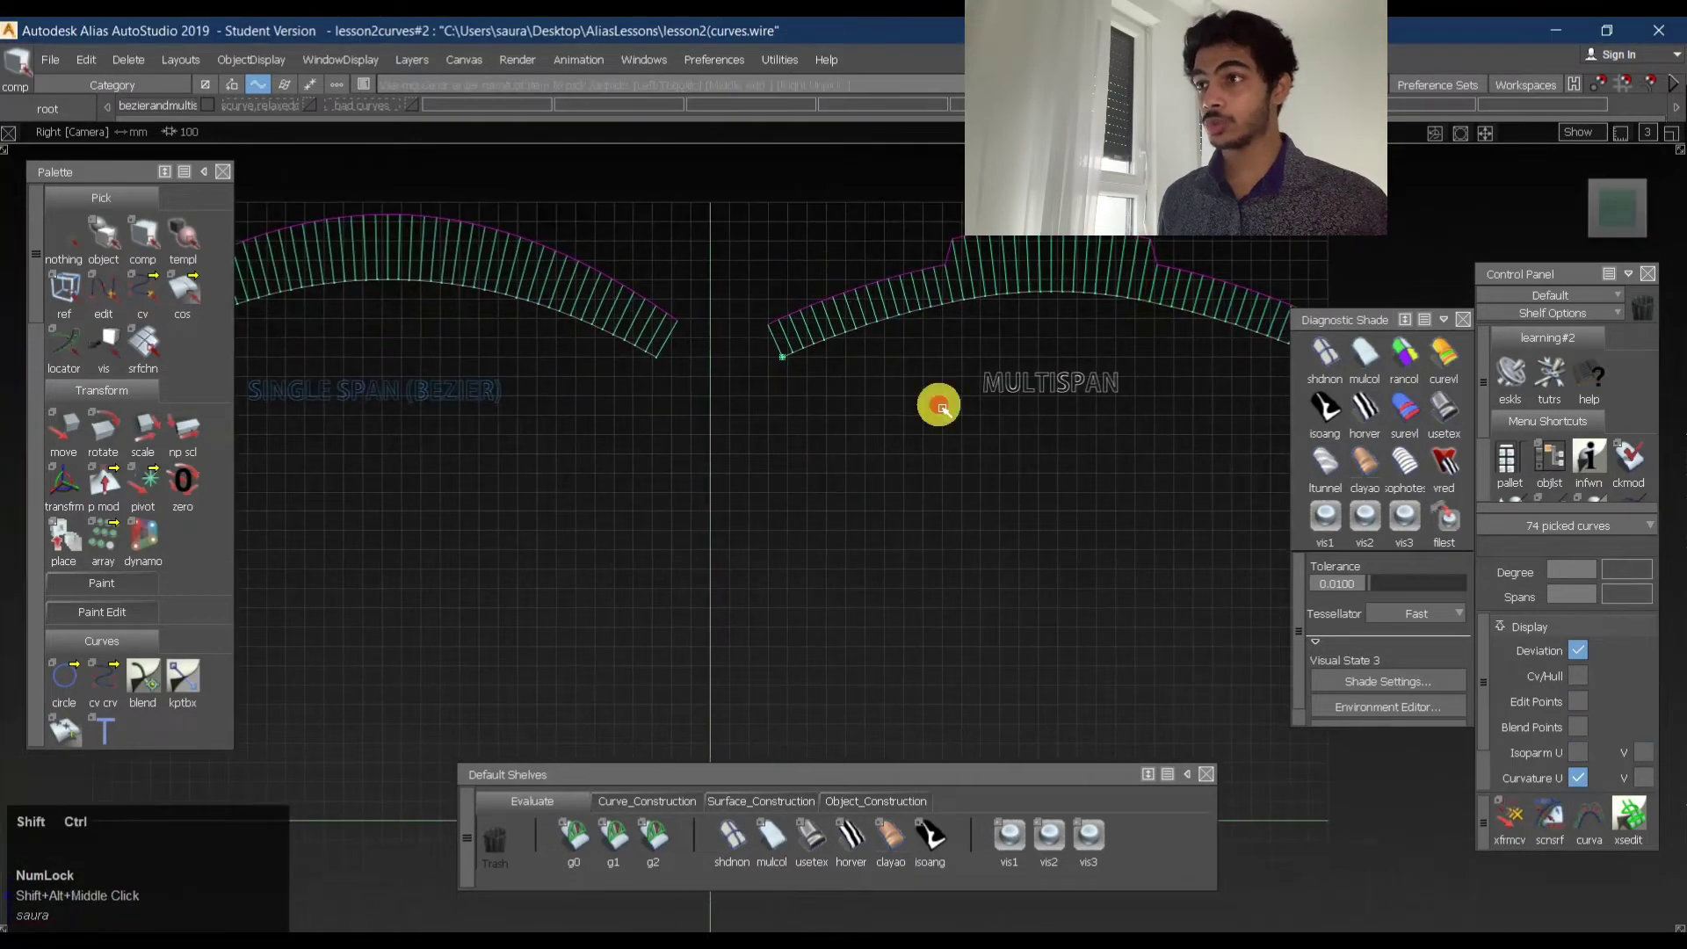
left_click_drag(941, 409, 1116, 314, "ctrl+shift")
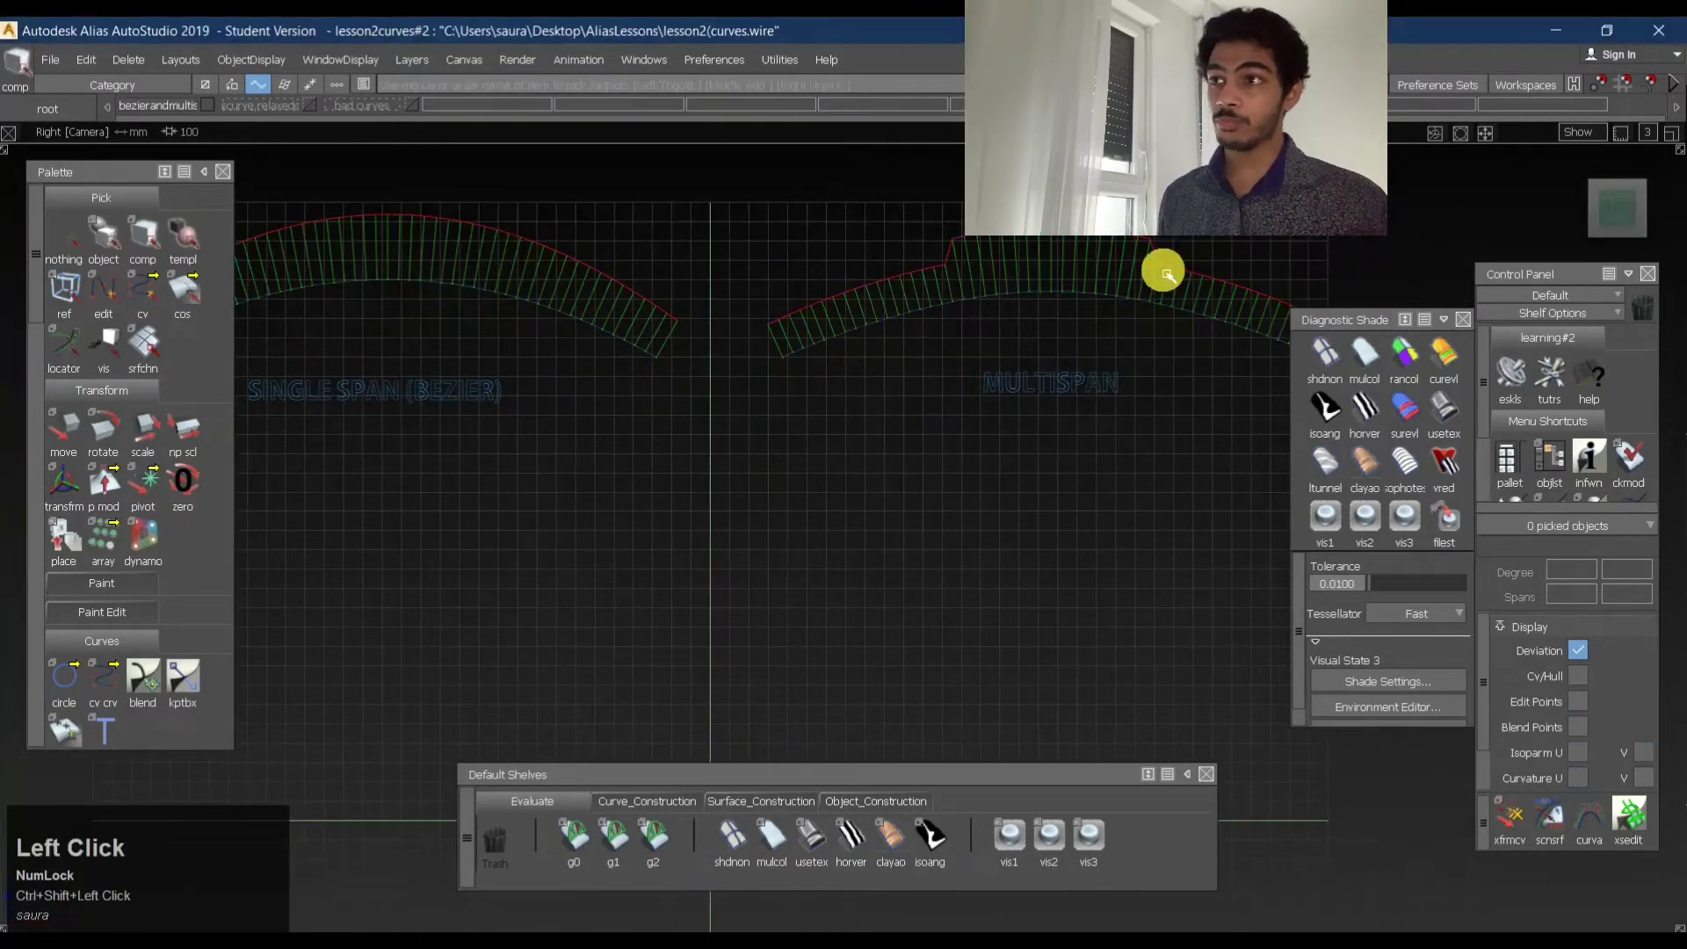
- Pick the multispan curve, show its CVs and hull, and compare it with the single span curve
key("shift+alt")
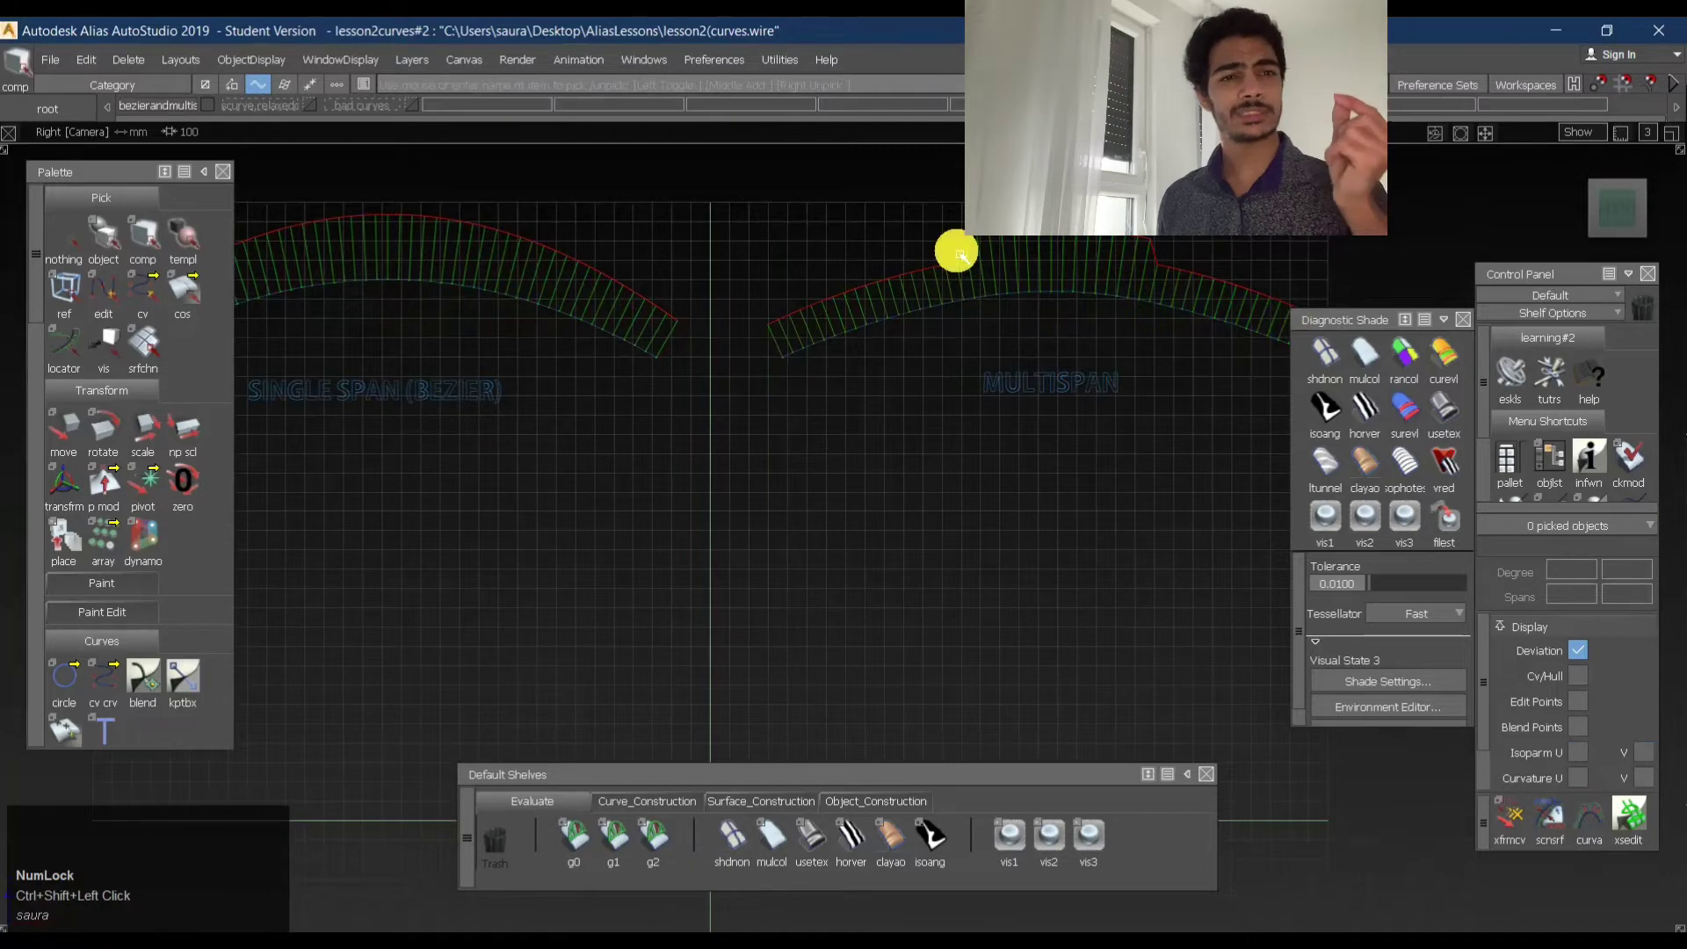
left_click_drag(907, 310, 1154, 326, "ctrl+shift")
left_click(1153, 305)
right_click_drag(1153, 306, 1157, 330, "ctrl+shift")
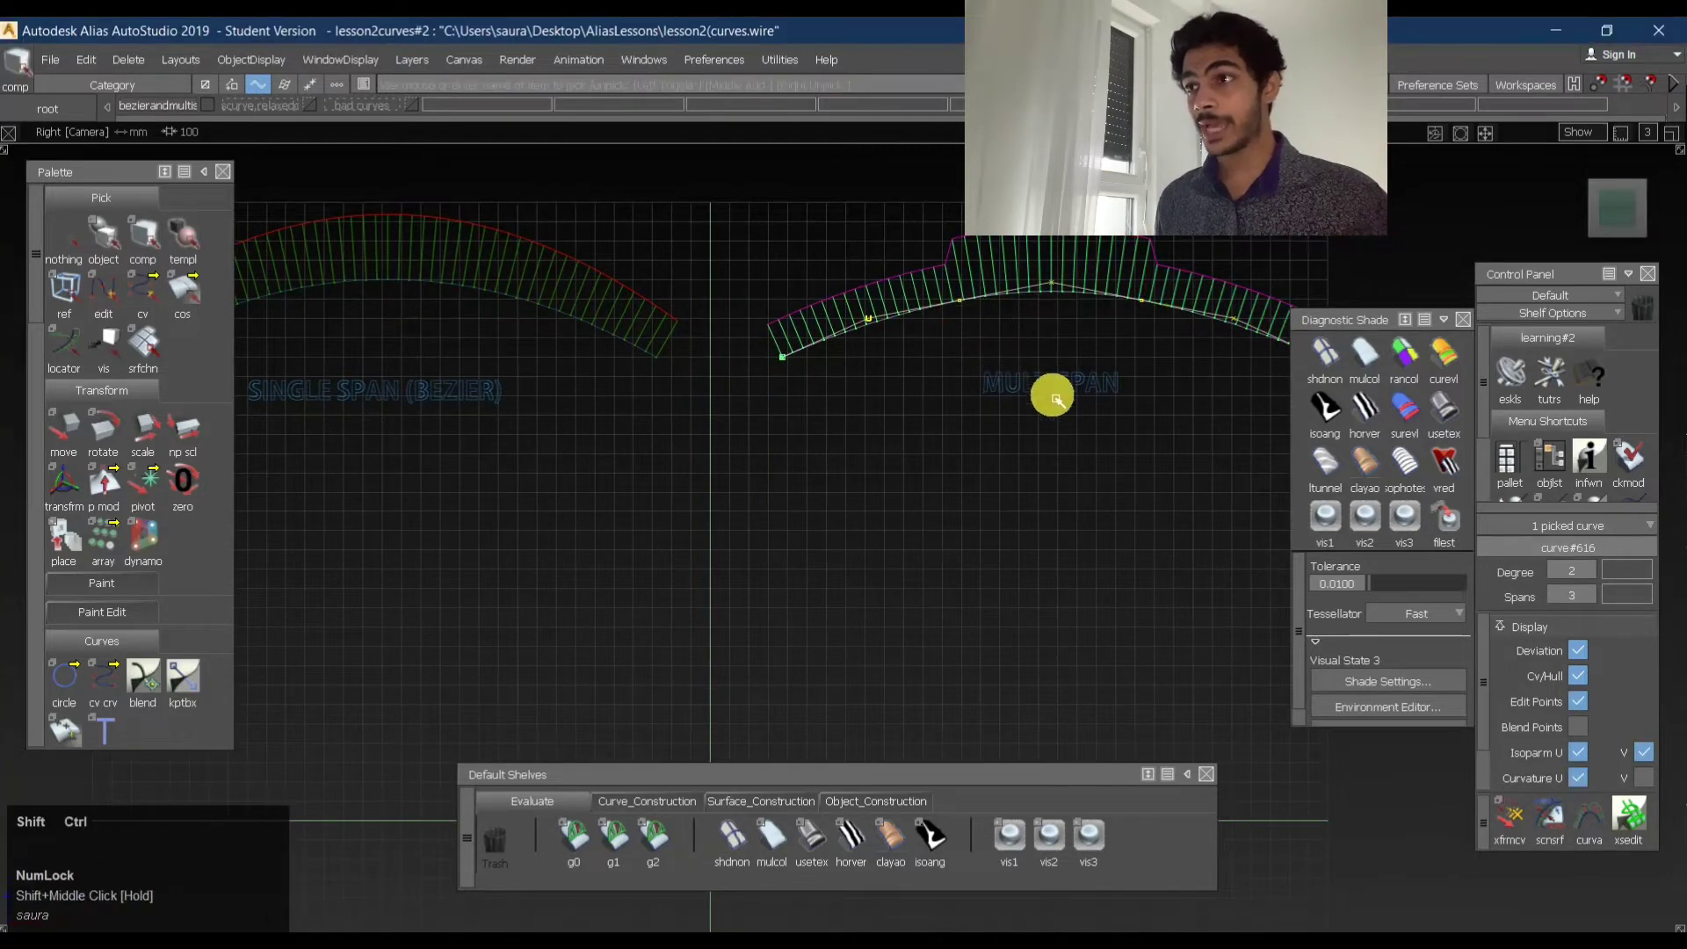
middle_click_drag(1073, 313, 884, 322, "alt+shift")
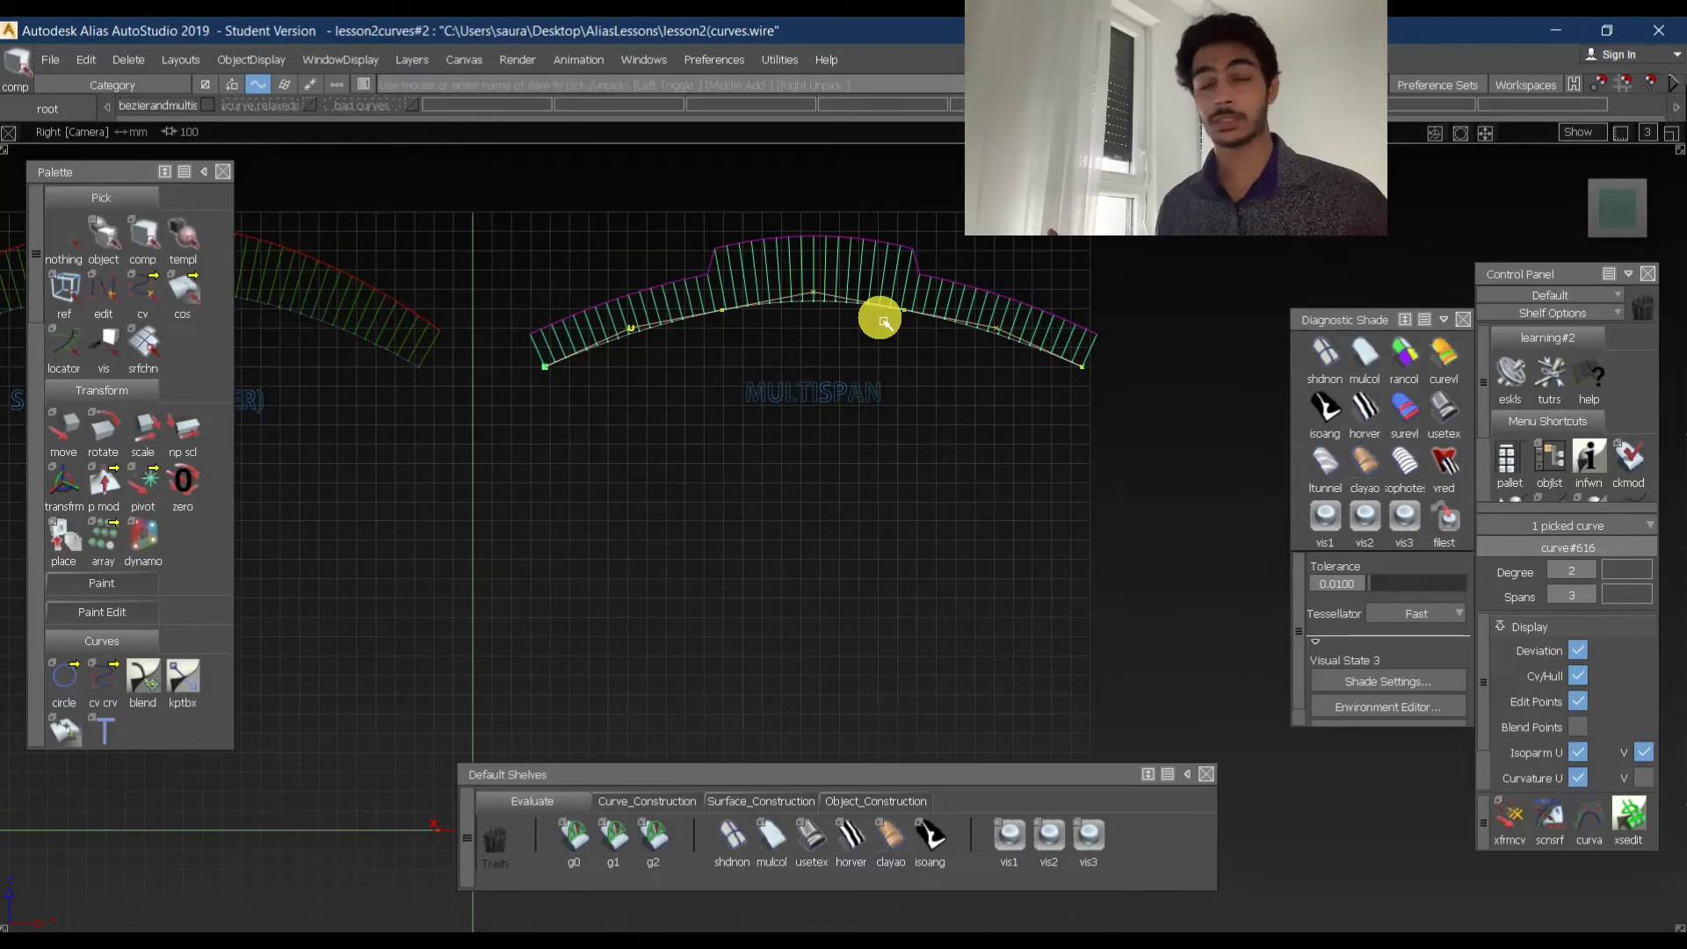
middle_click_drag(700, 335, 1111, 350, "alt+shift")
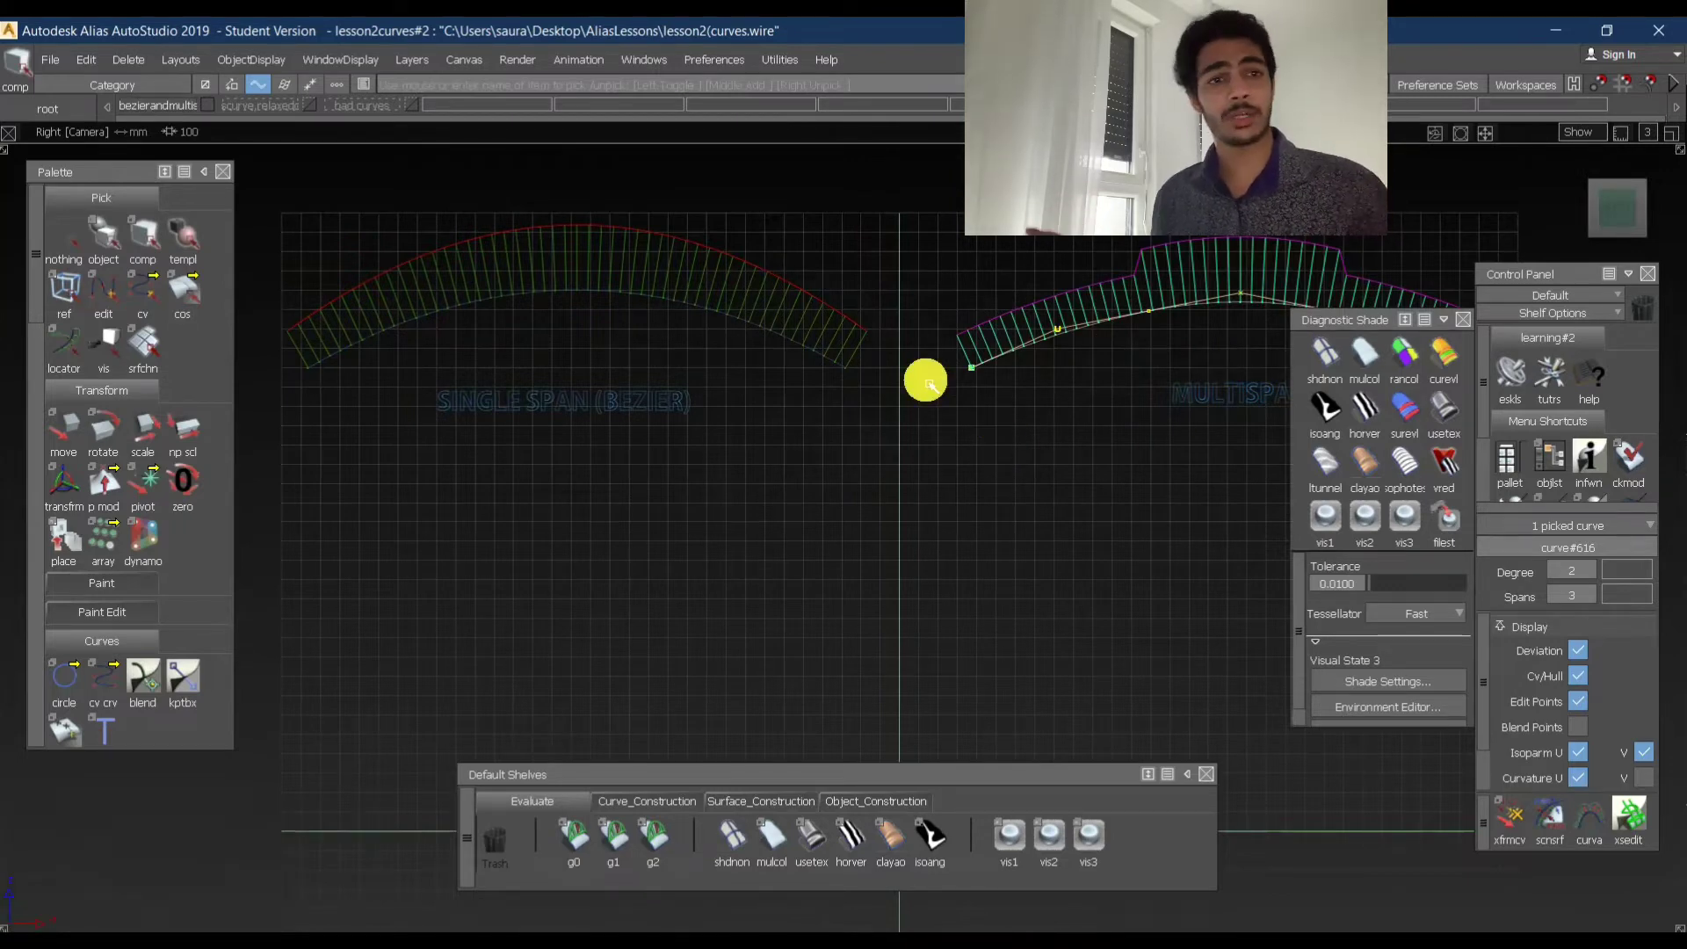
- Hide the bezier and multispan layer, show the scurve,relaxed layer and pick the S curve
left_click(208, 104)
left_click(316, 107)
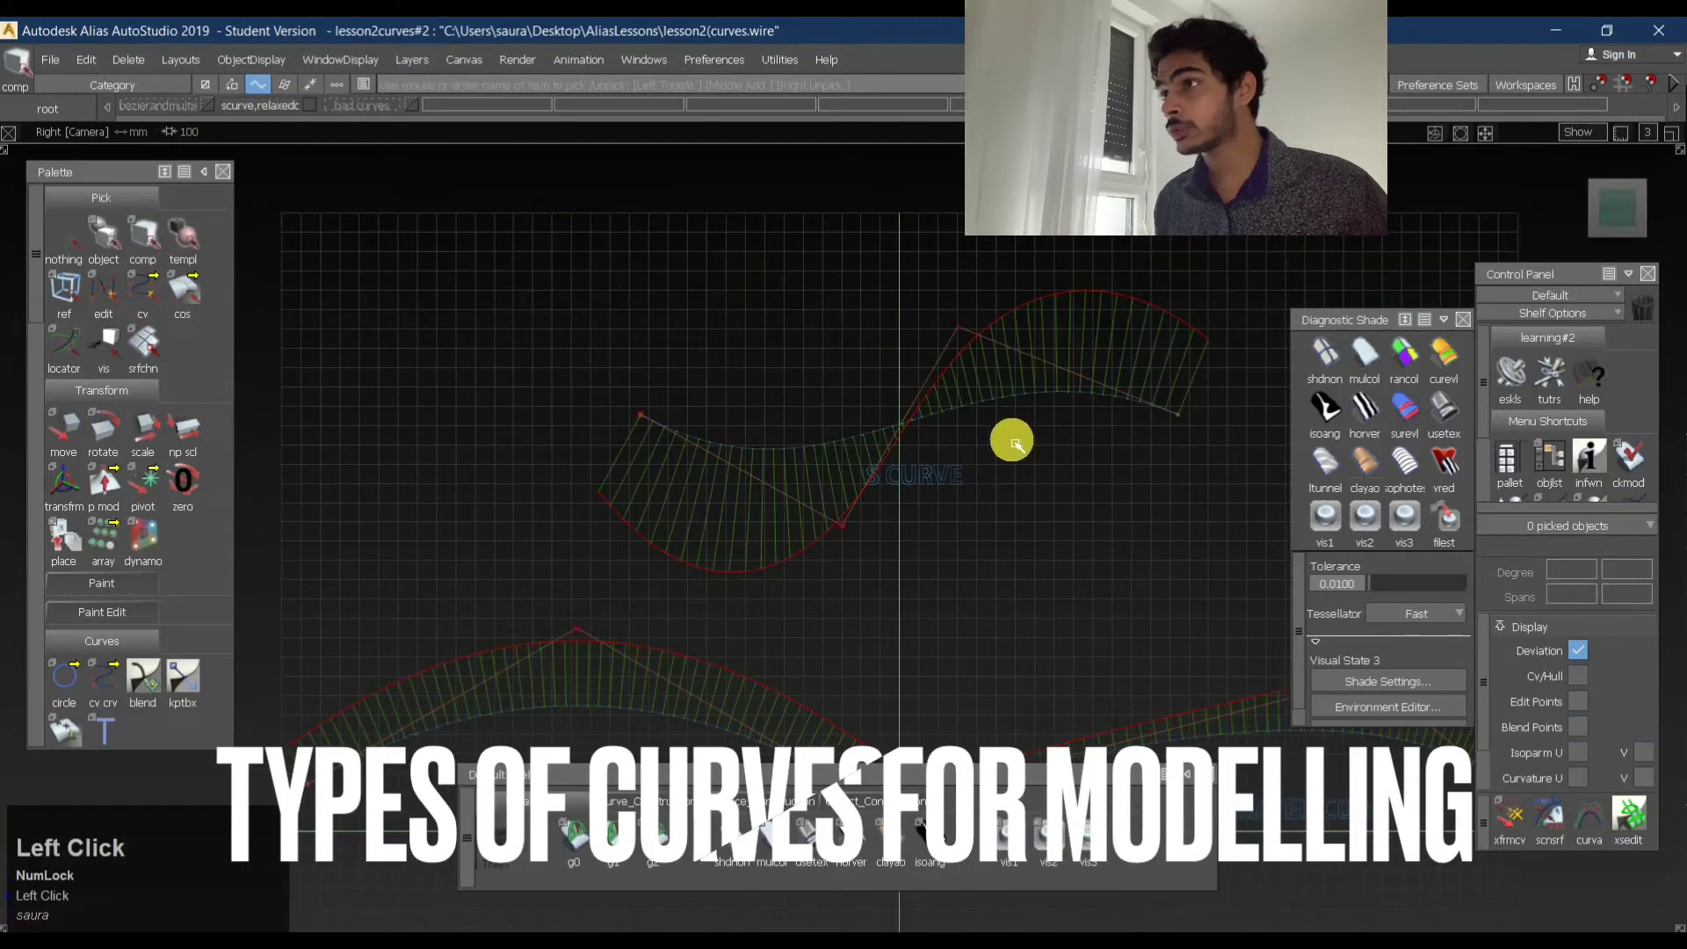
left_click(911, 365, "ctrl")
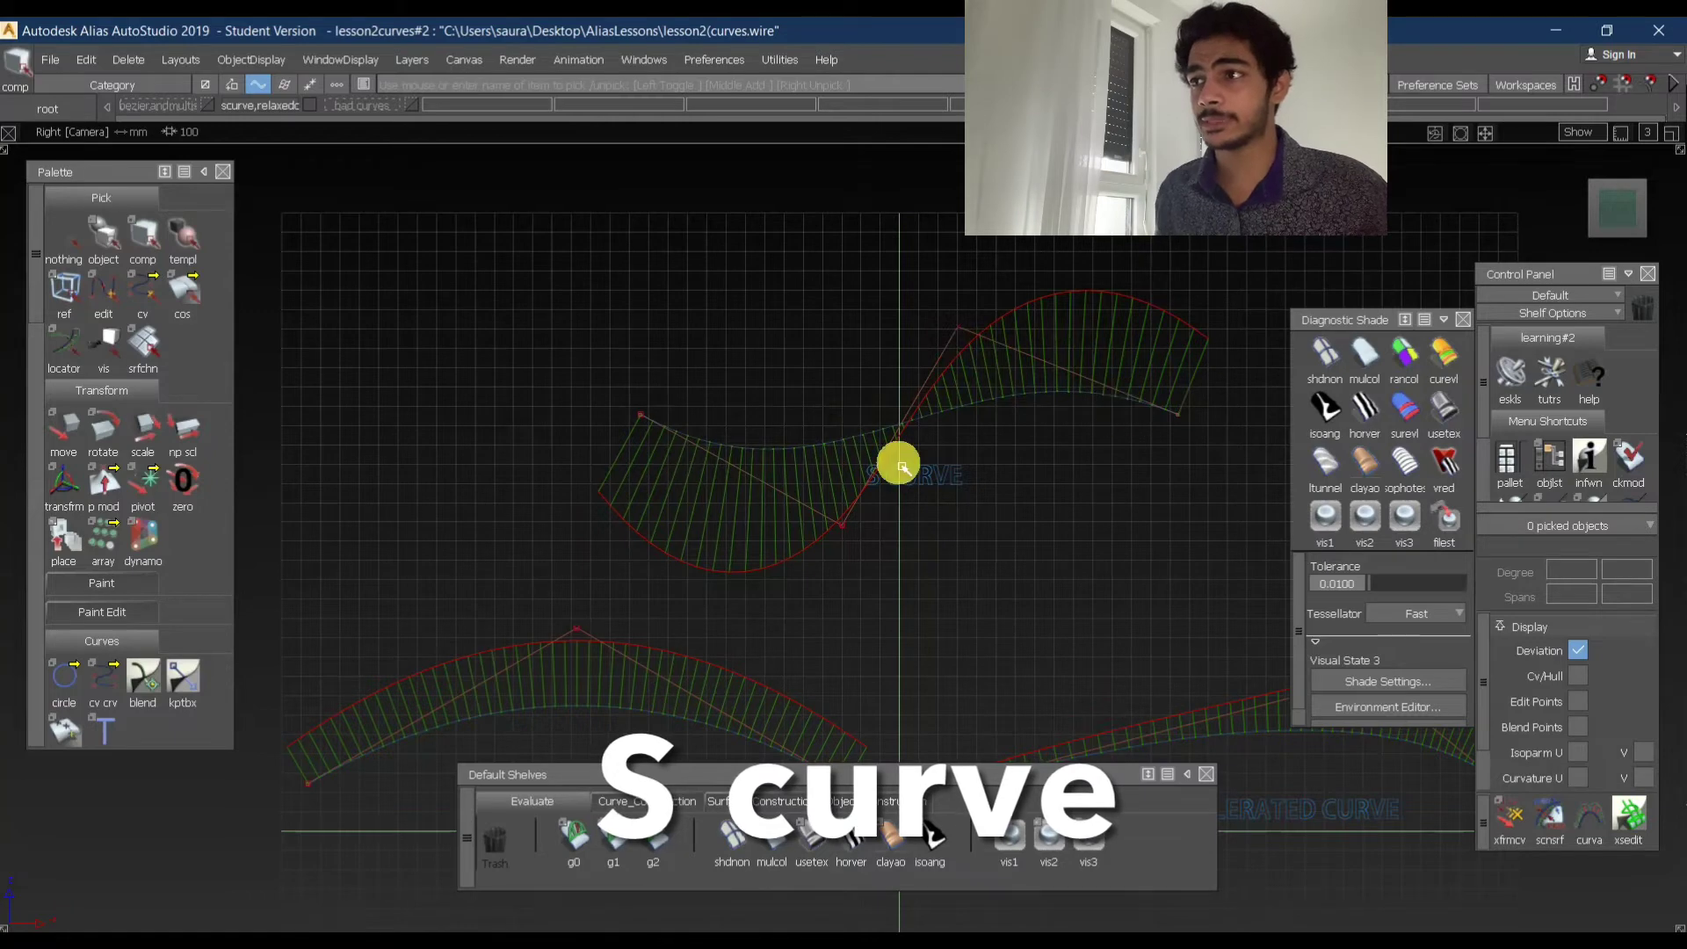
left_click_drag(823, 456, 948, 447, "ctrl+shift")
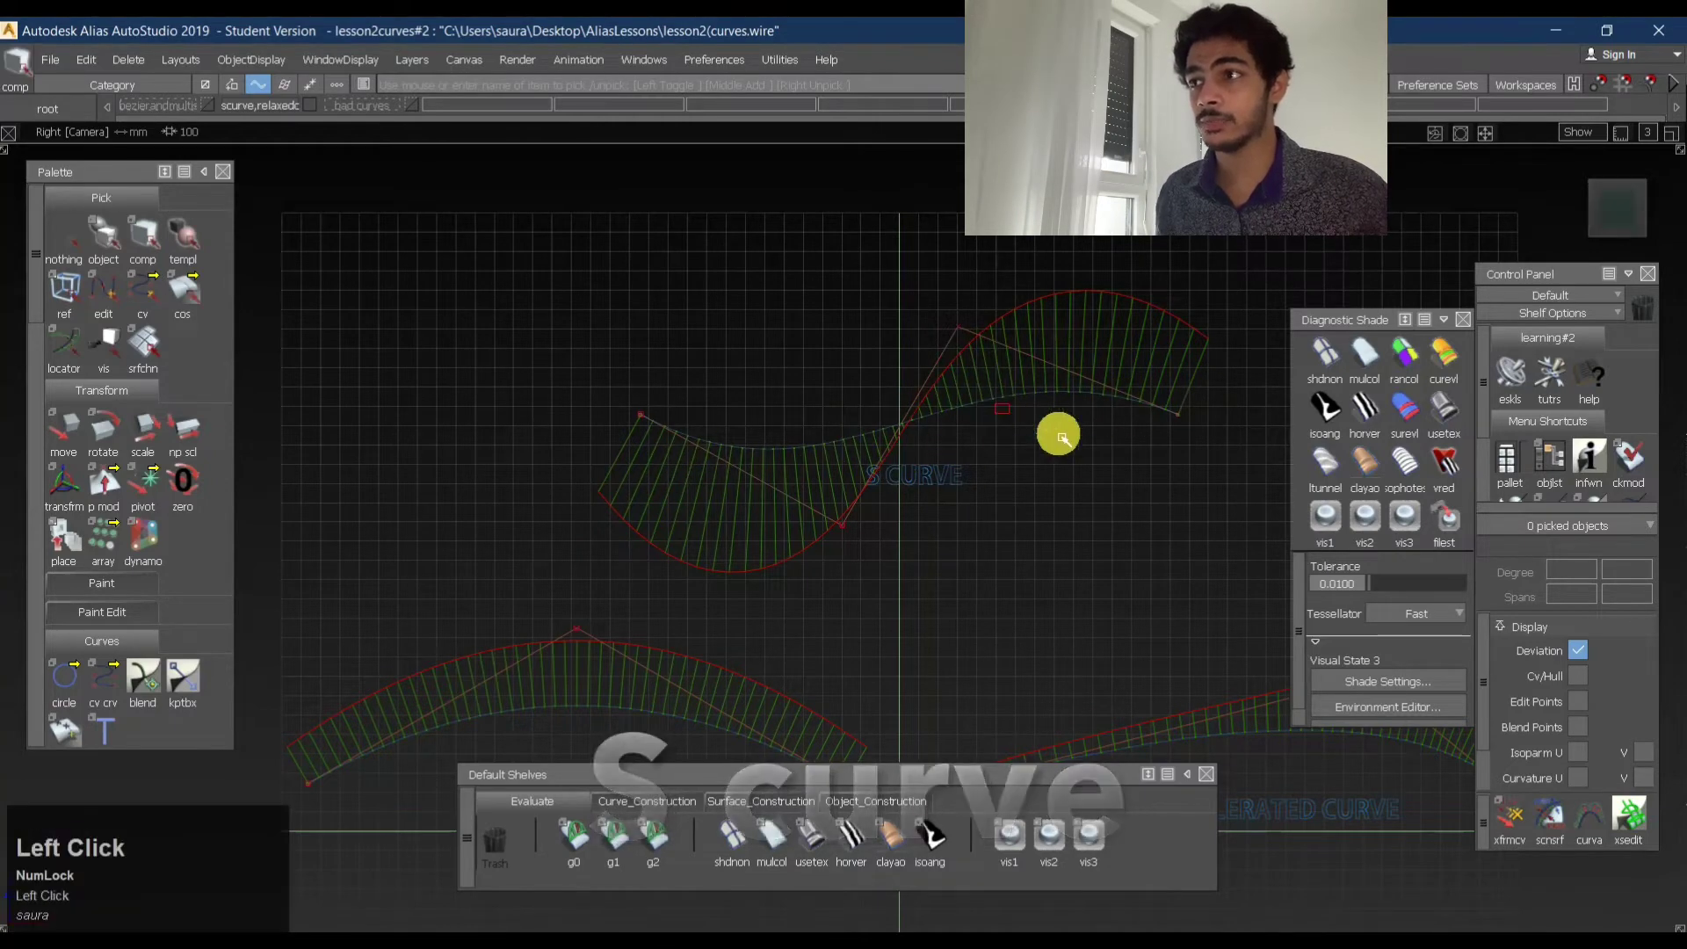
left_click_drag(1059, 433, 1089, 385)
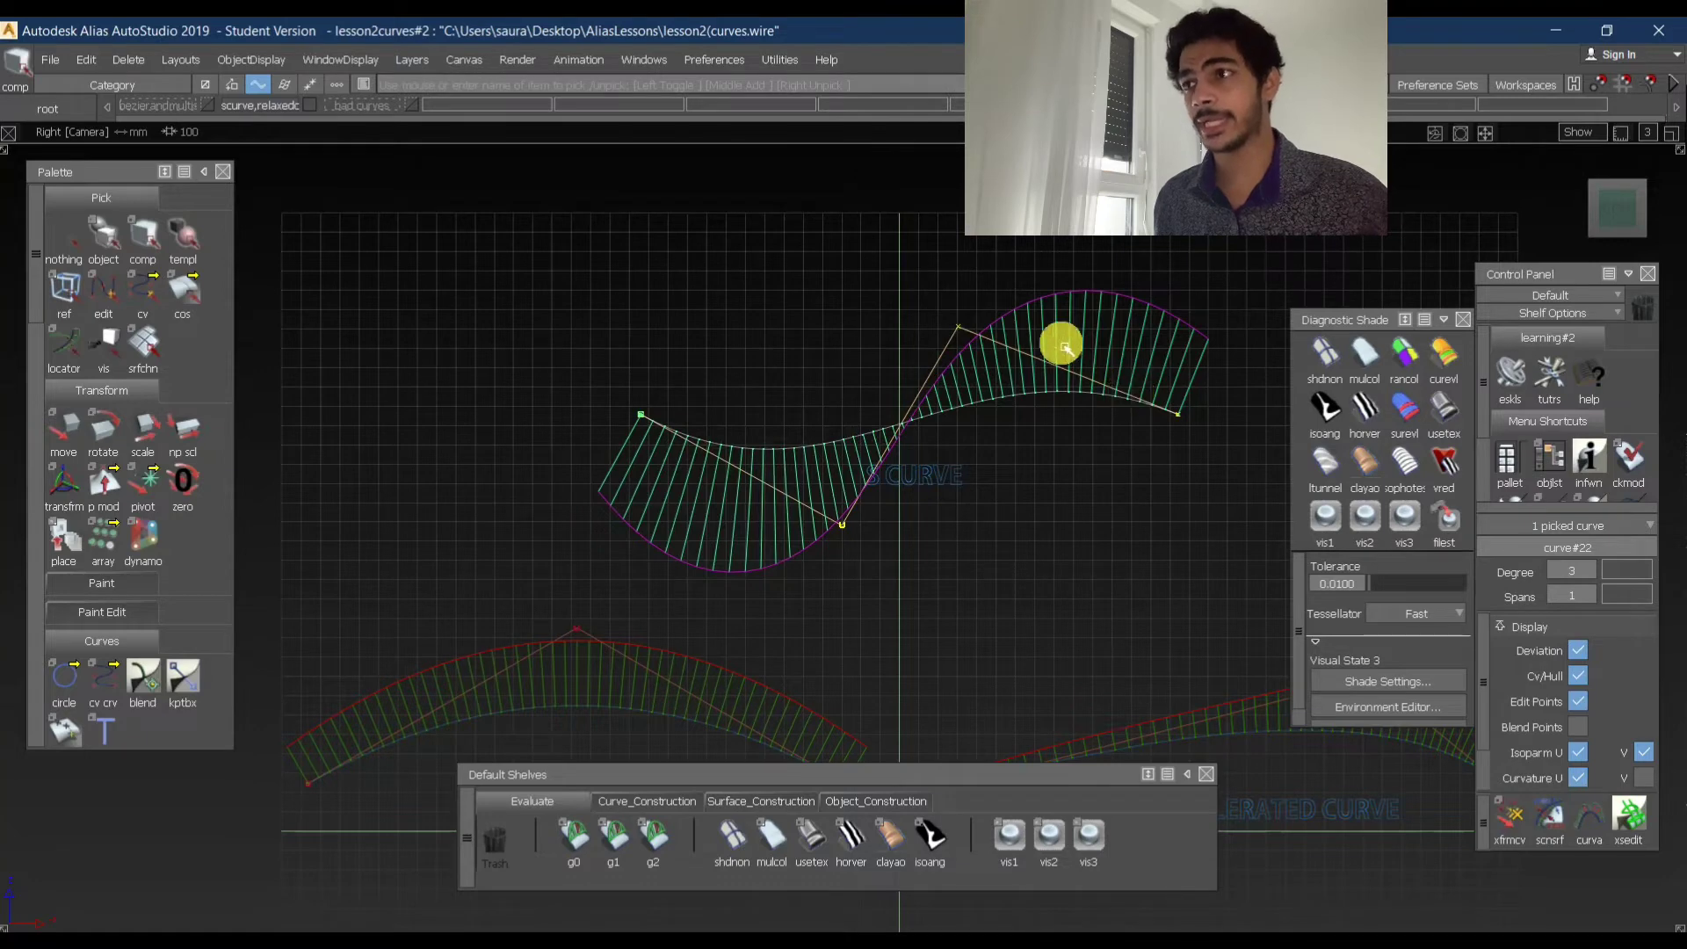
- Clear the pick on the S curve and frame the relaxed curve to examine its CV spacing and comb
left_click_drag(945, 573, 920, 323, "ctrl+shift")
left_click_drag(786, 437, 1005, 470, "ctrl+shift")
middle_click_drag(905, 479, 966, 502, "alt+shift")
right_click_drag(835, 484, 952, 474, "alt+shift")
middle_click_drag(957, 474, 1065, 463, "alt+shift")
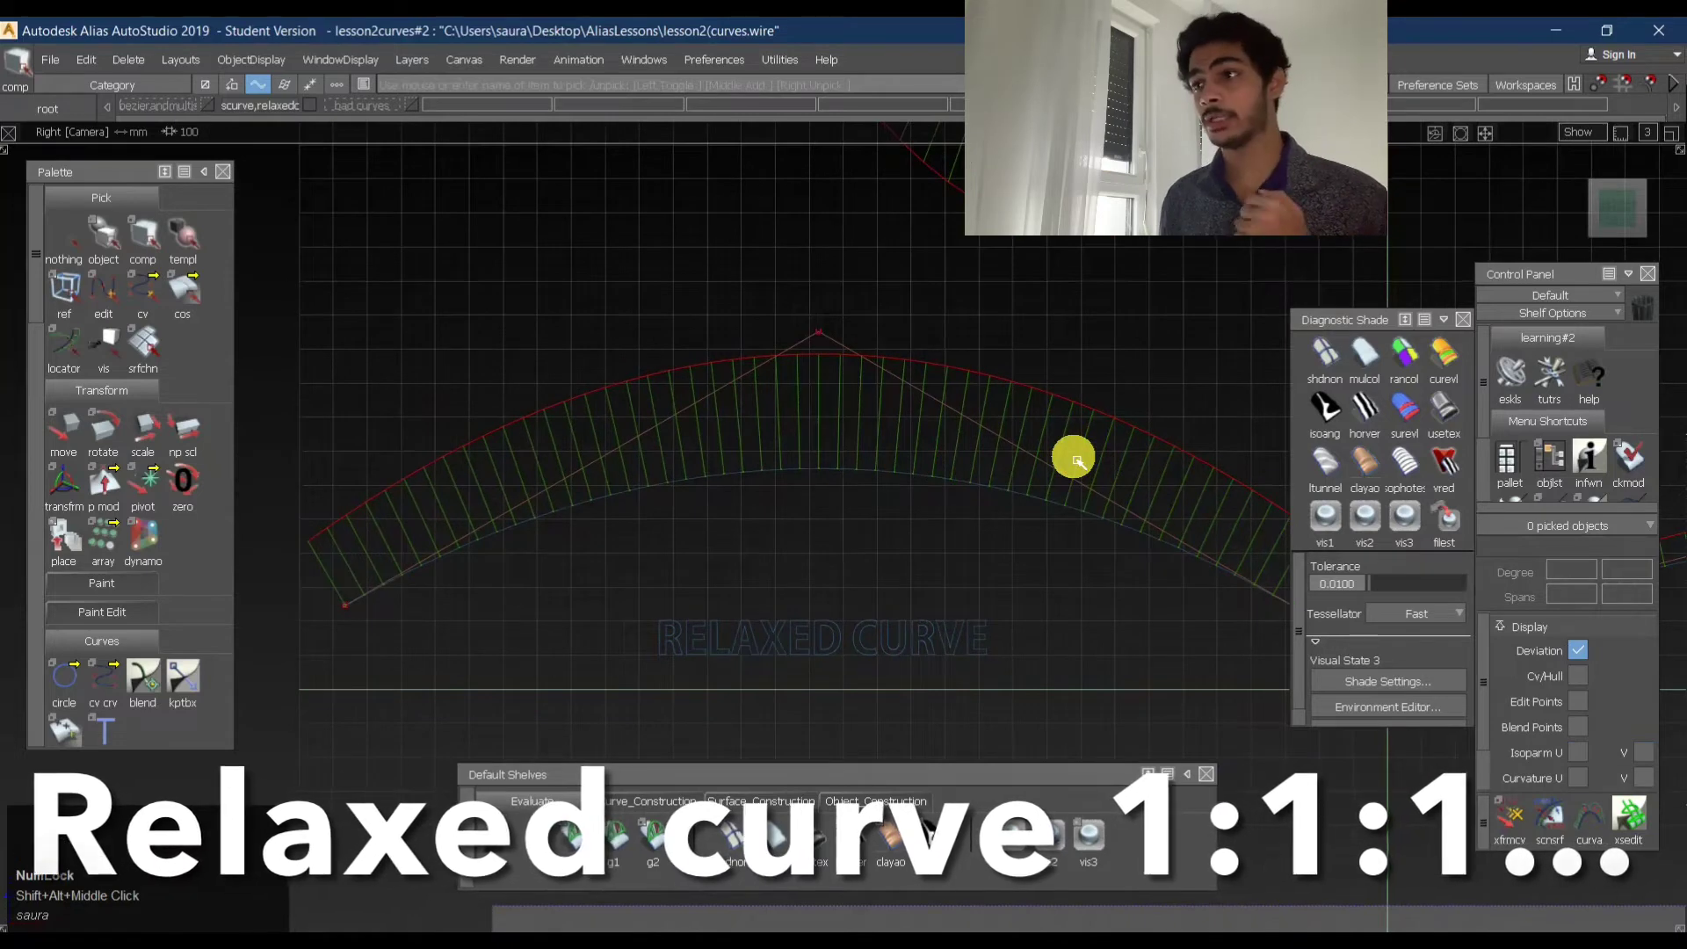
left_click_drag(979, 557, 952, 356, "ctrl+shift")
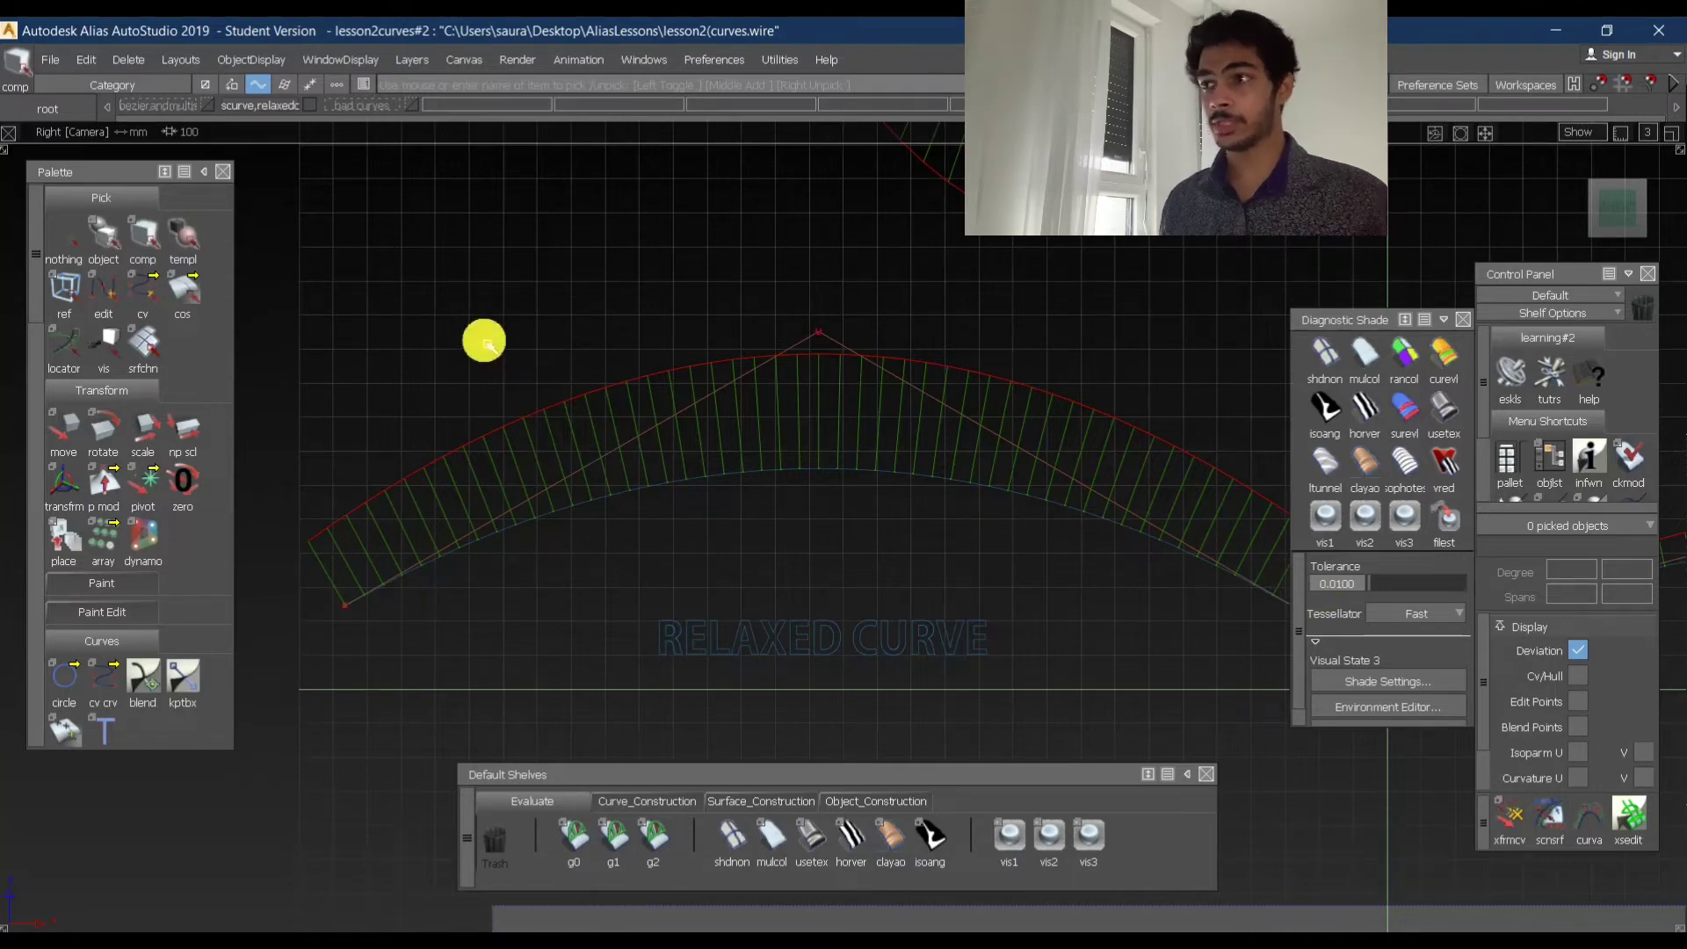
- Examine the accelerated curve and its comb, and bring the Tesla Roadster side view image into view
middle_click_drag(1115, 466, 914, 468, "alt+shift")
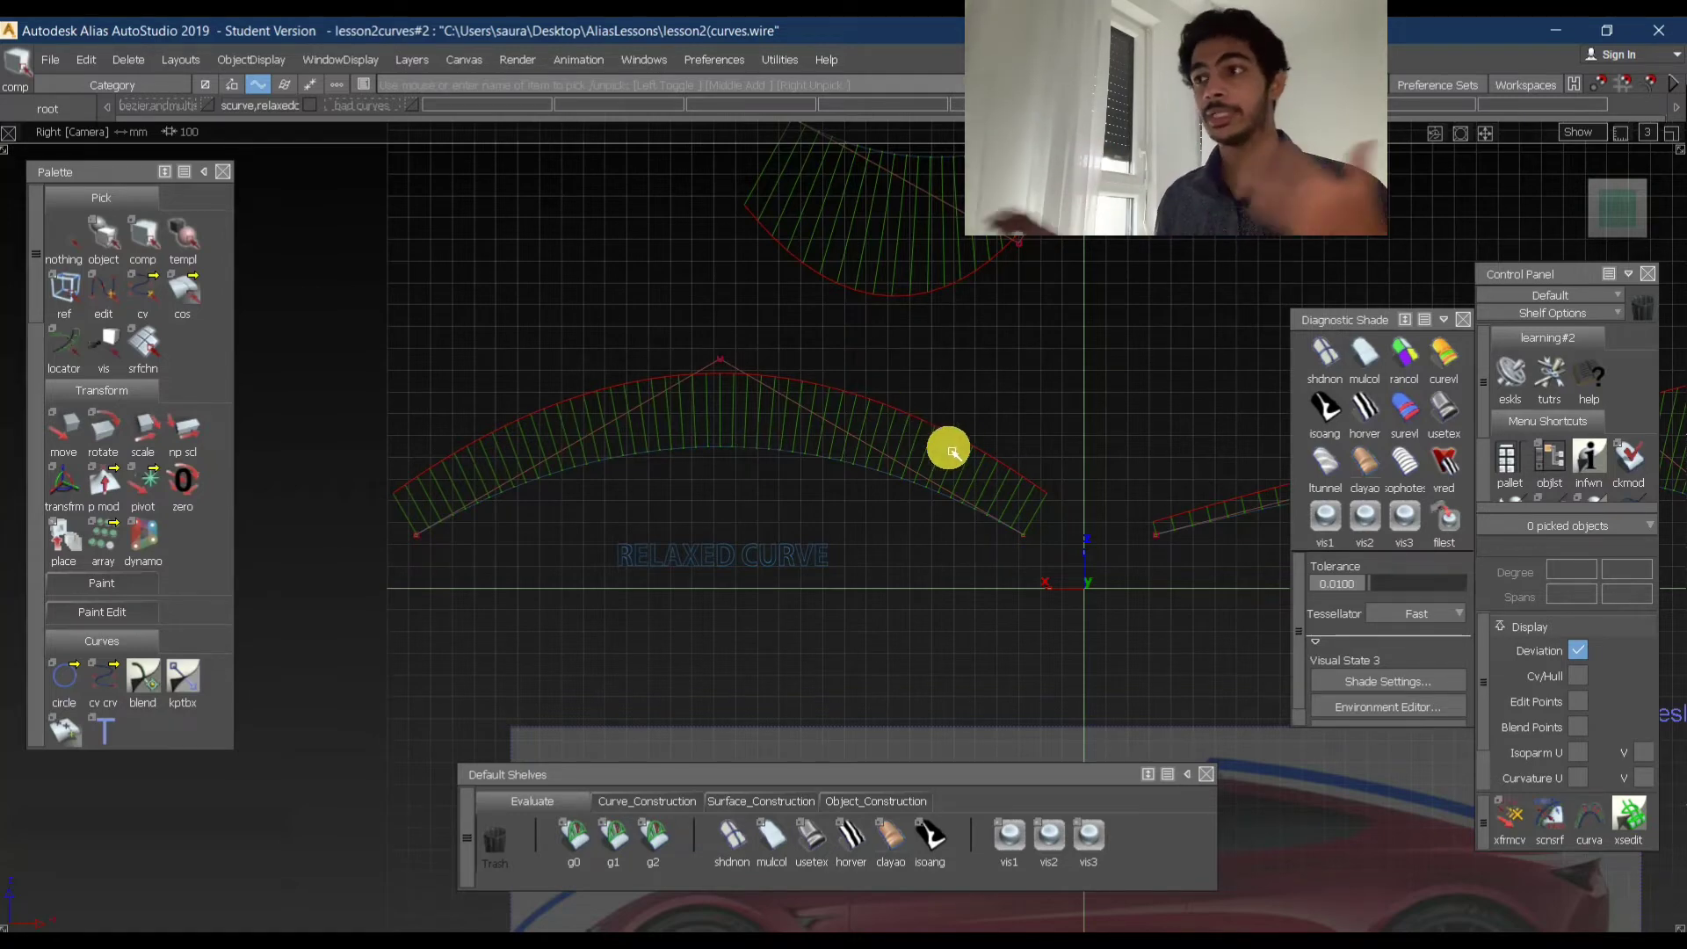
middle_click_drag(1133, 512, 786, 481, "alt+shift")
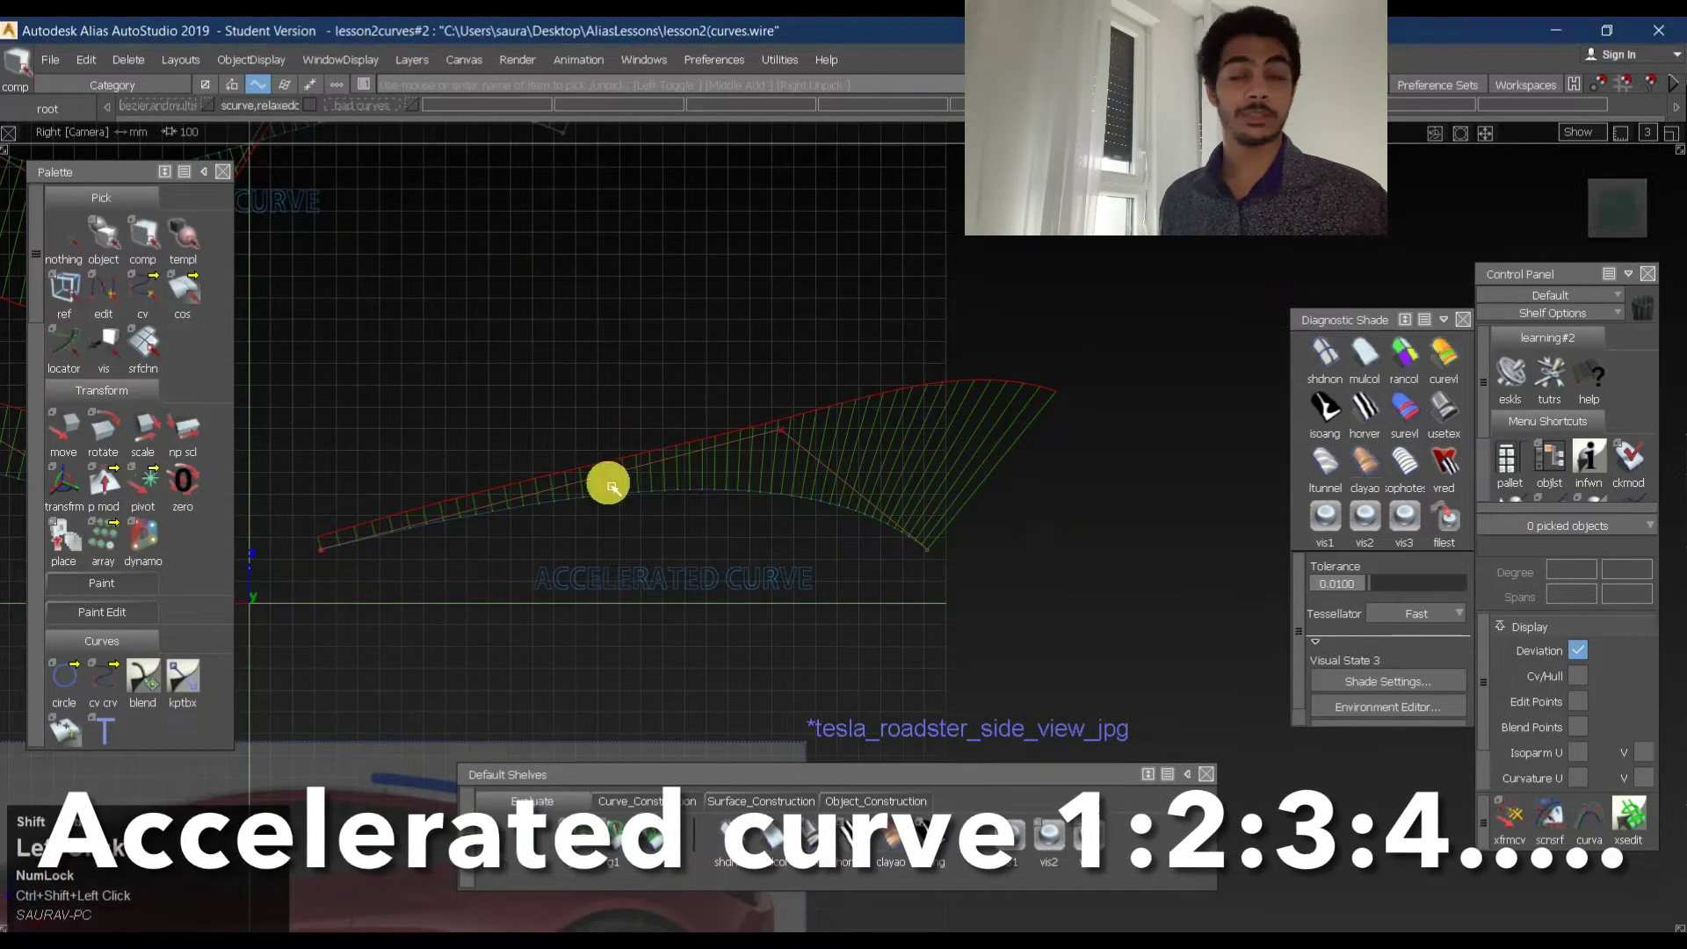
left_click(958, 457, "ctrl+shift")
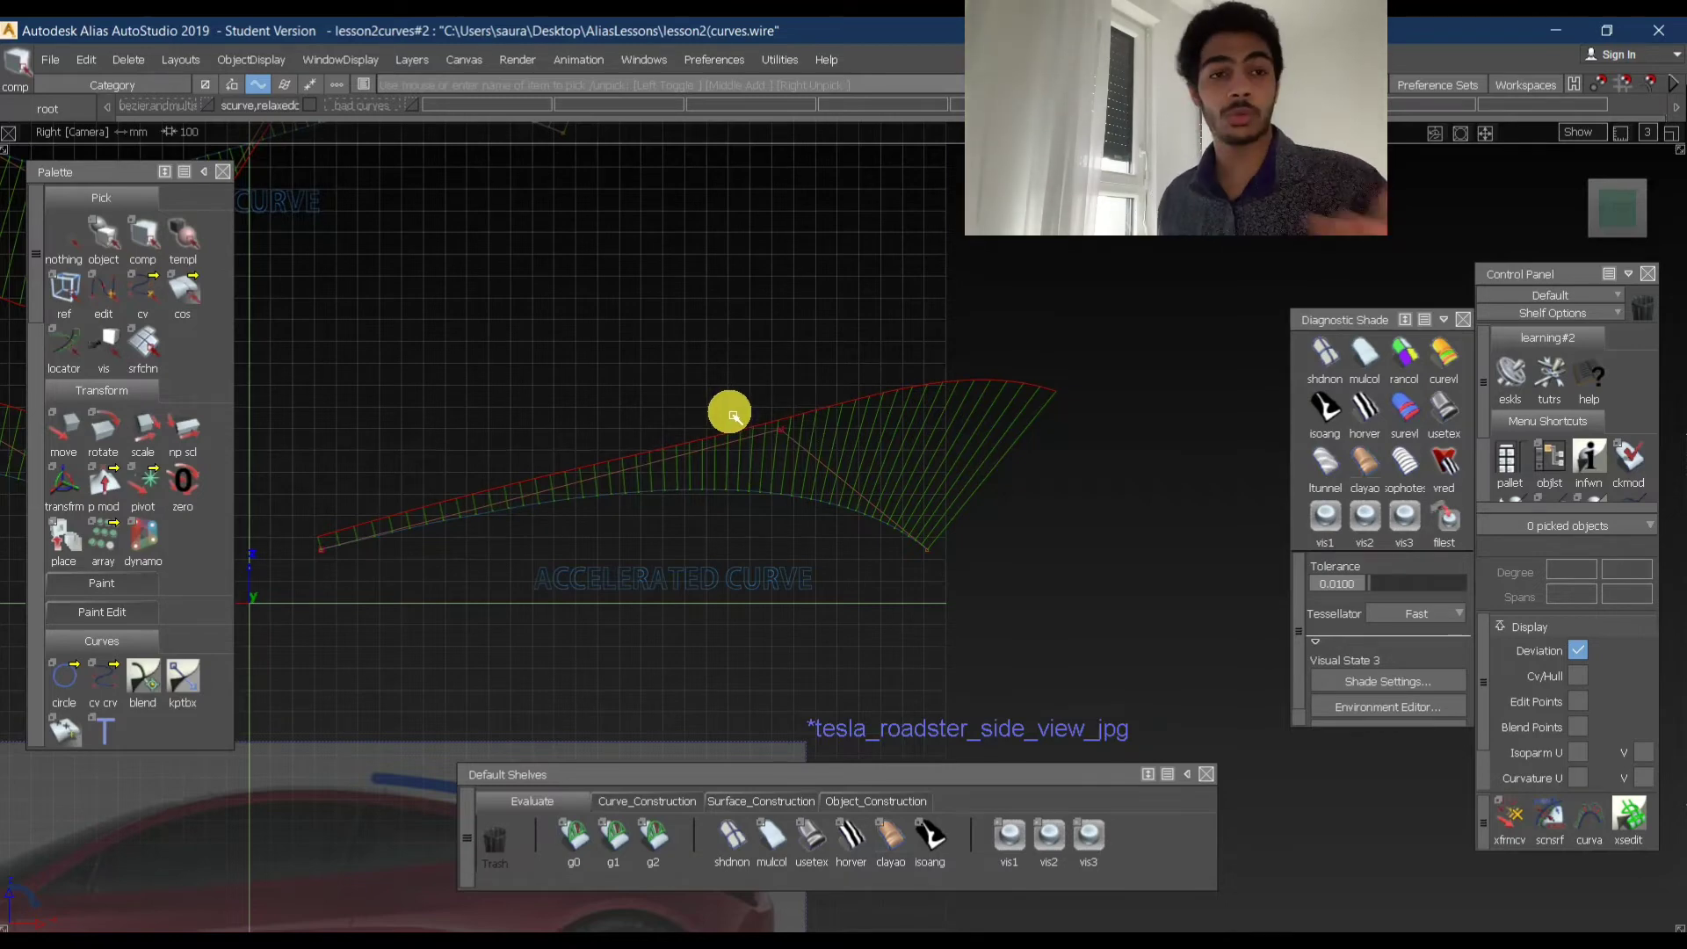
middle_click_drag(730, 413, 692, 507, "alt+shift")
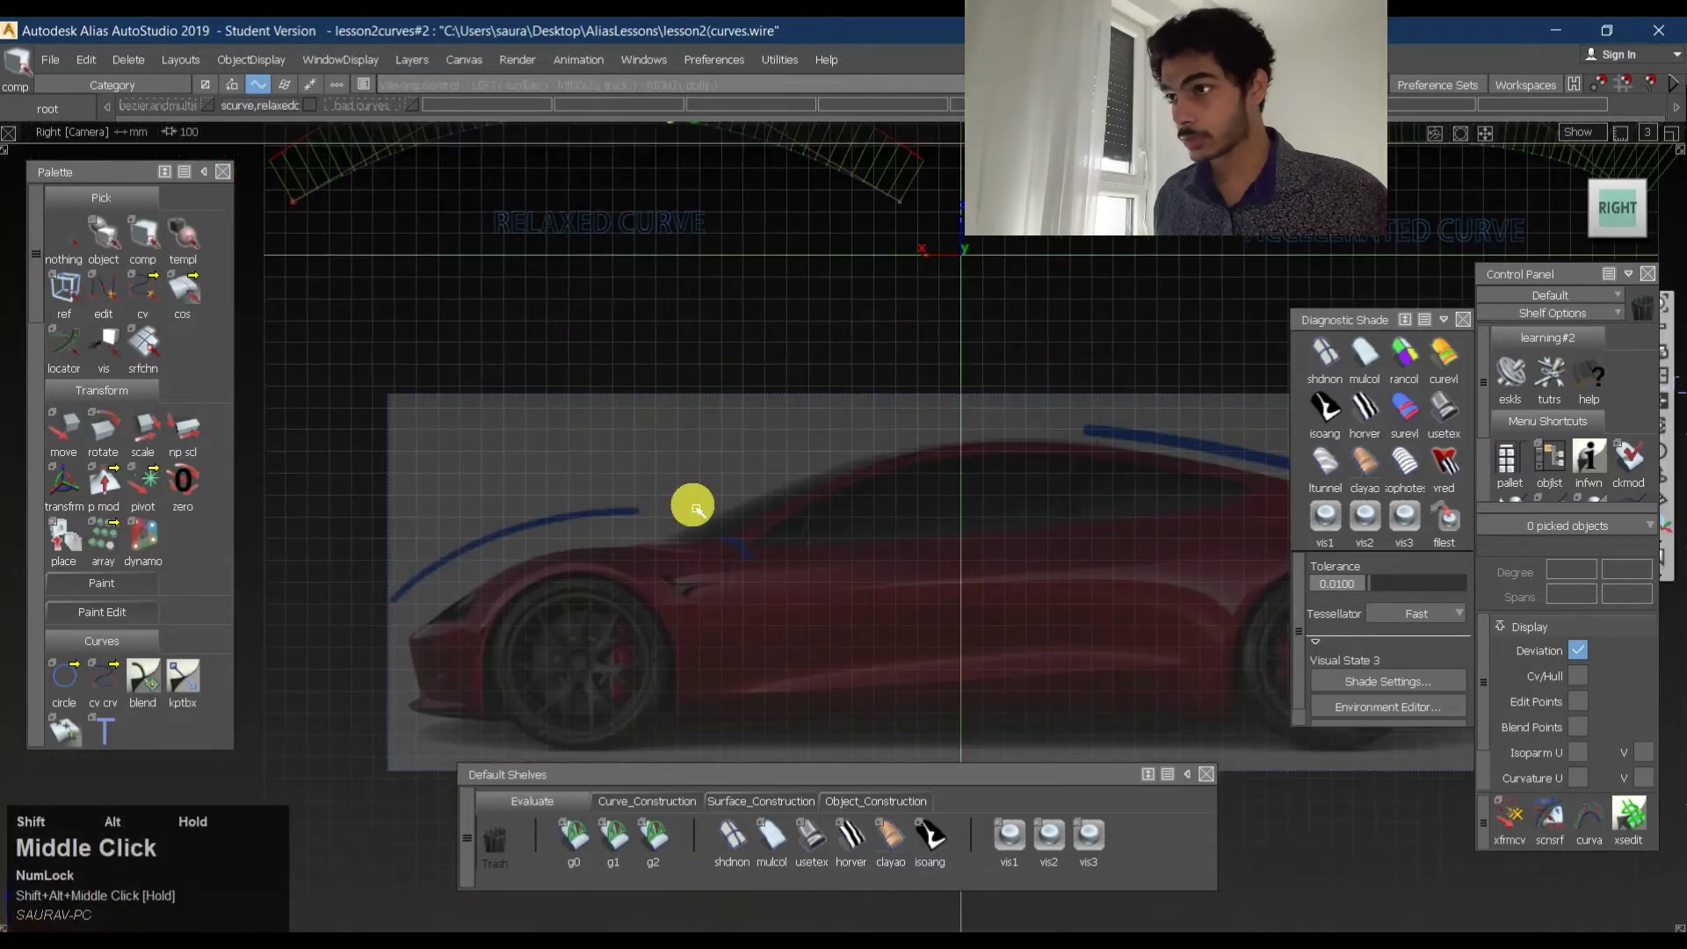
- Examine the blue strokes above the car's hood and rear roofline and compare them with the relaxed and accelerated curves
left_click(564, 565, "alt+shift")
middle_click_drag(565, 564, 998, 565, "alt+shift")
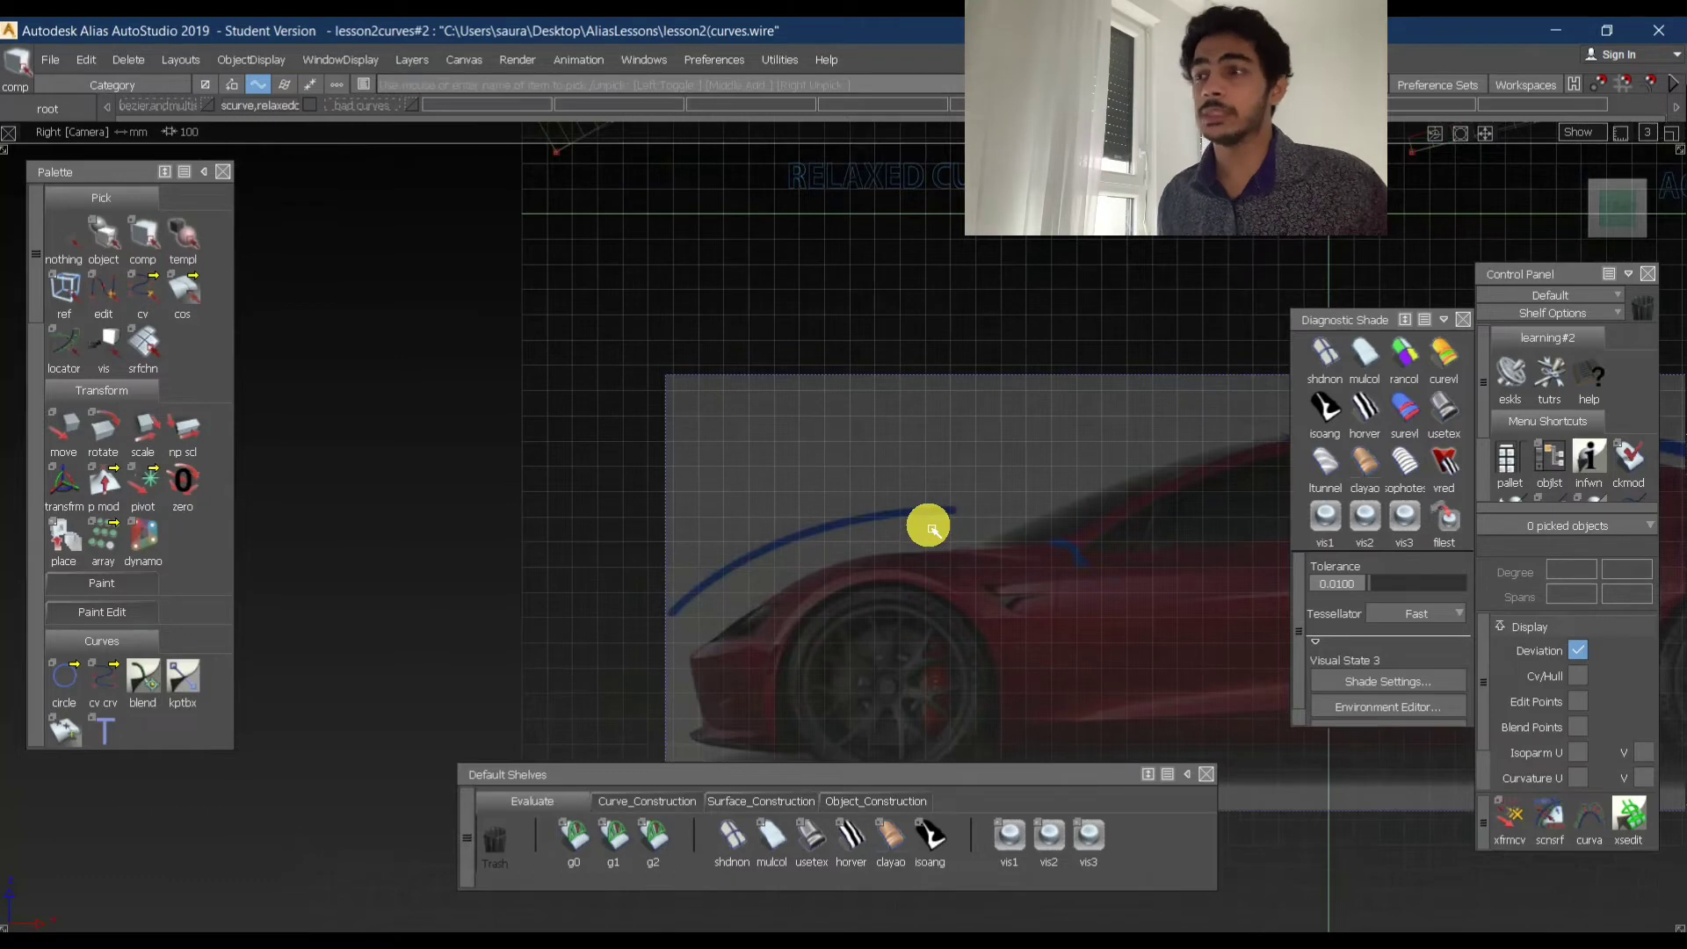
right_click_drag(933, 515, 1115, 392, "alt+shift")
middle_click_drag(1115, 392, 930, 490, "alt+shift")
right_click_drag(931, 489, 1061, 436, "alt+shift")
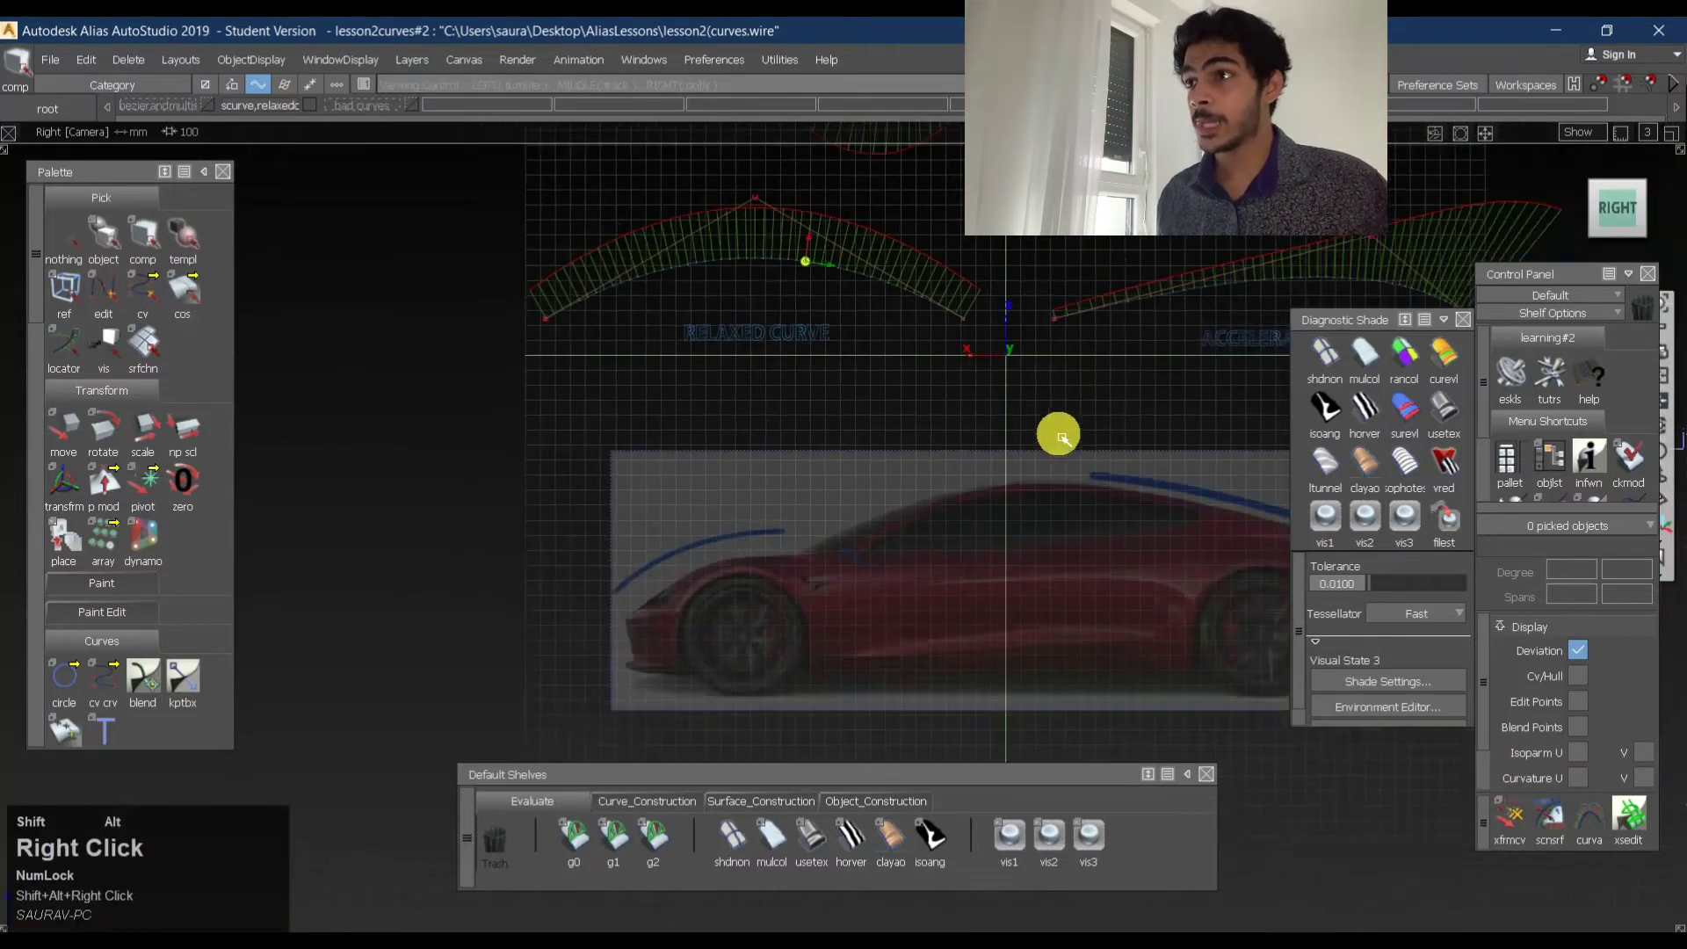
middle_click_drag(1060, 435, 835, 418, "alt+shift")
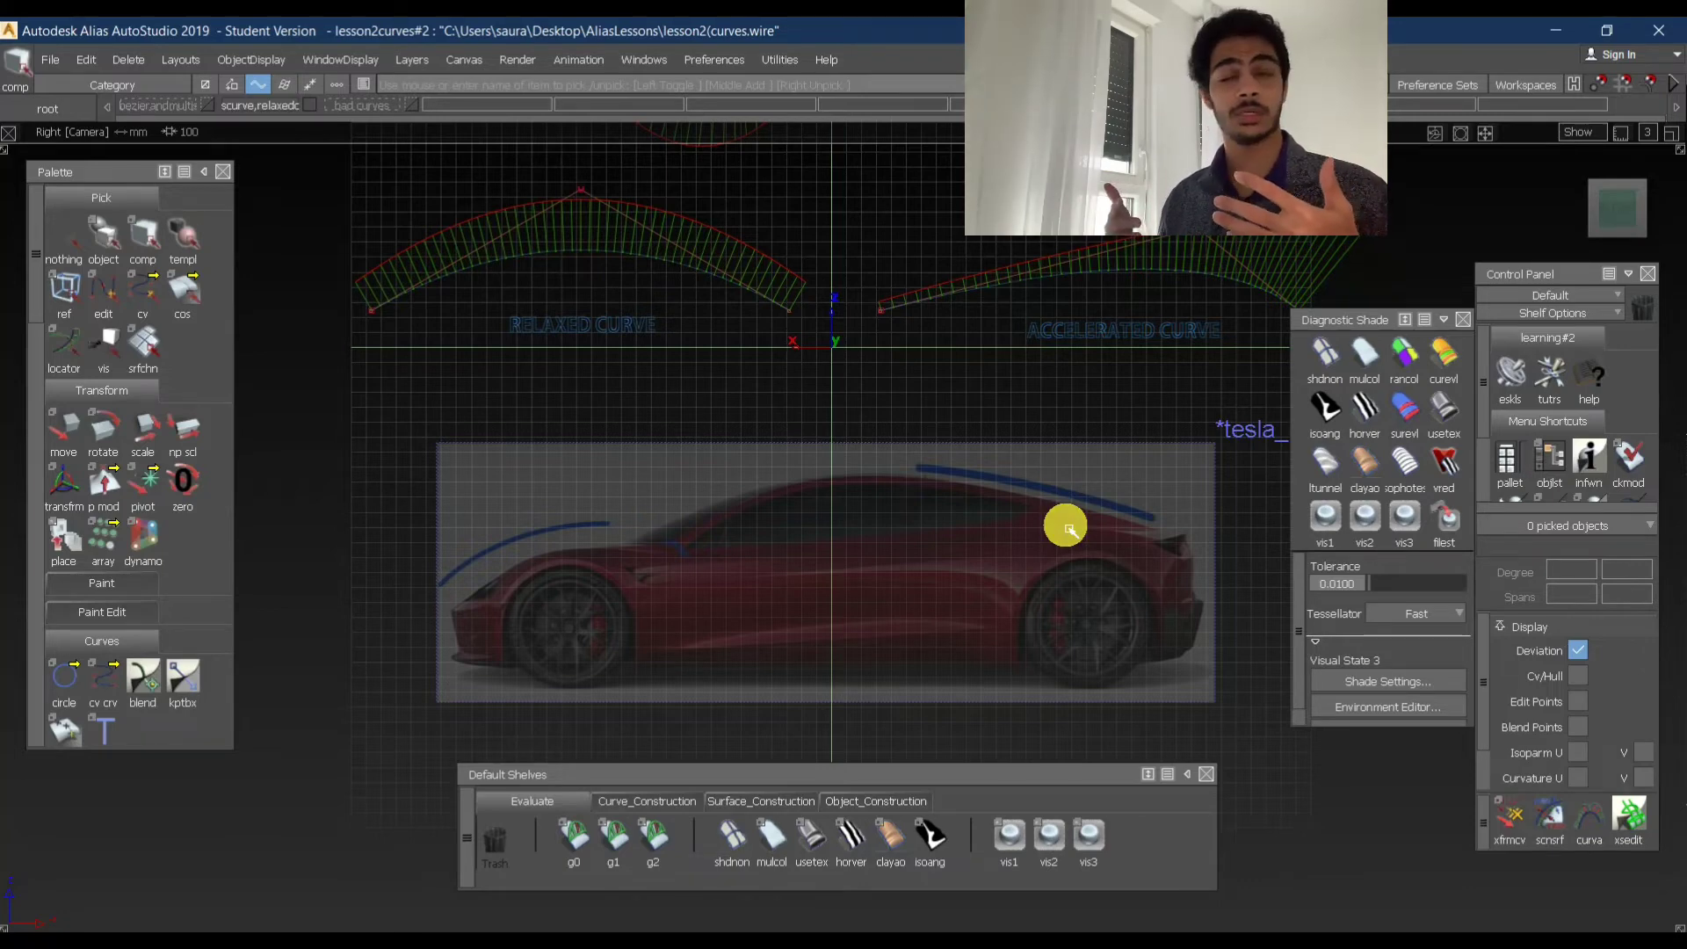
right_click_drag(638, 564, 754, 576, "alt+shift")
left_click(1618, 211)
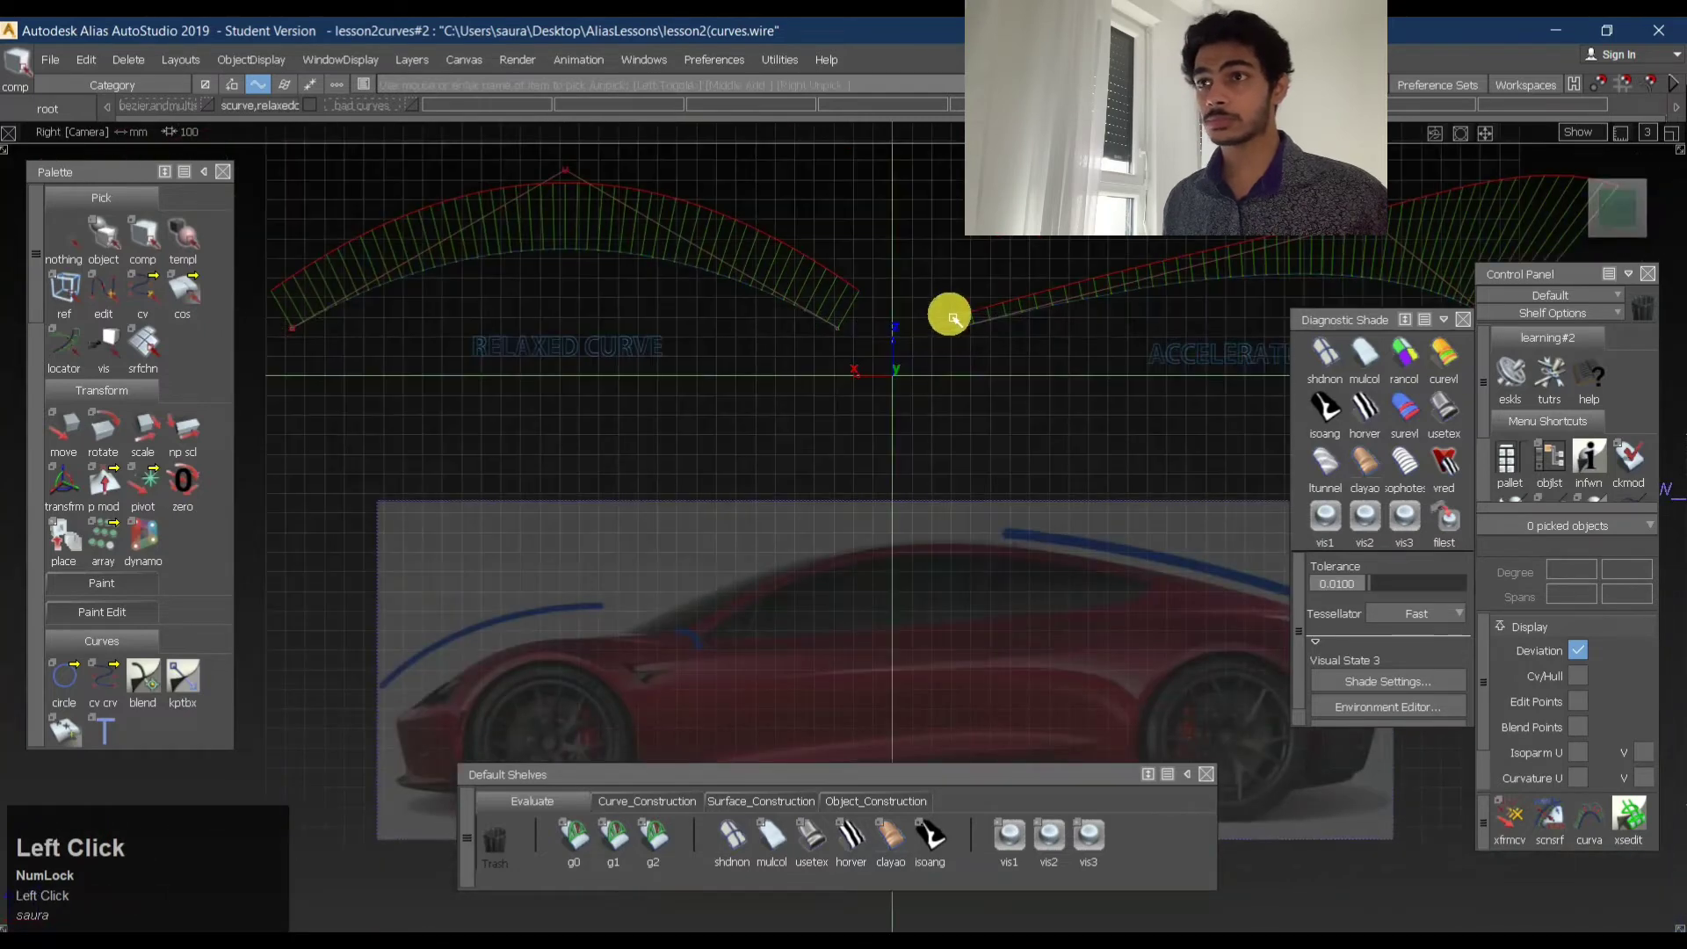
right_click_drag(950, 316, 904, 350, "alt+shift")
middle_click_drag(904, 351, 896, 667, "alt+shift")
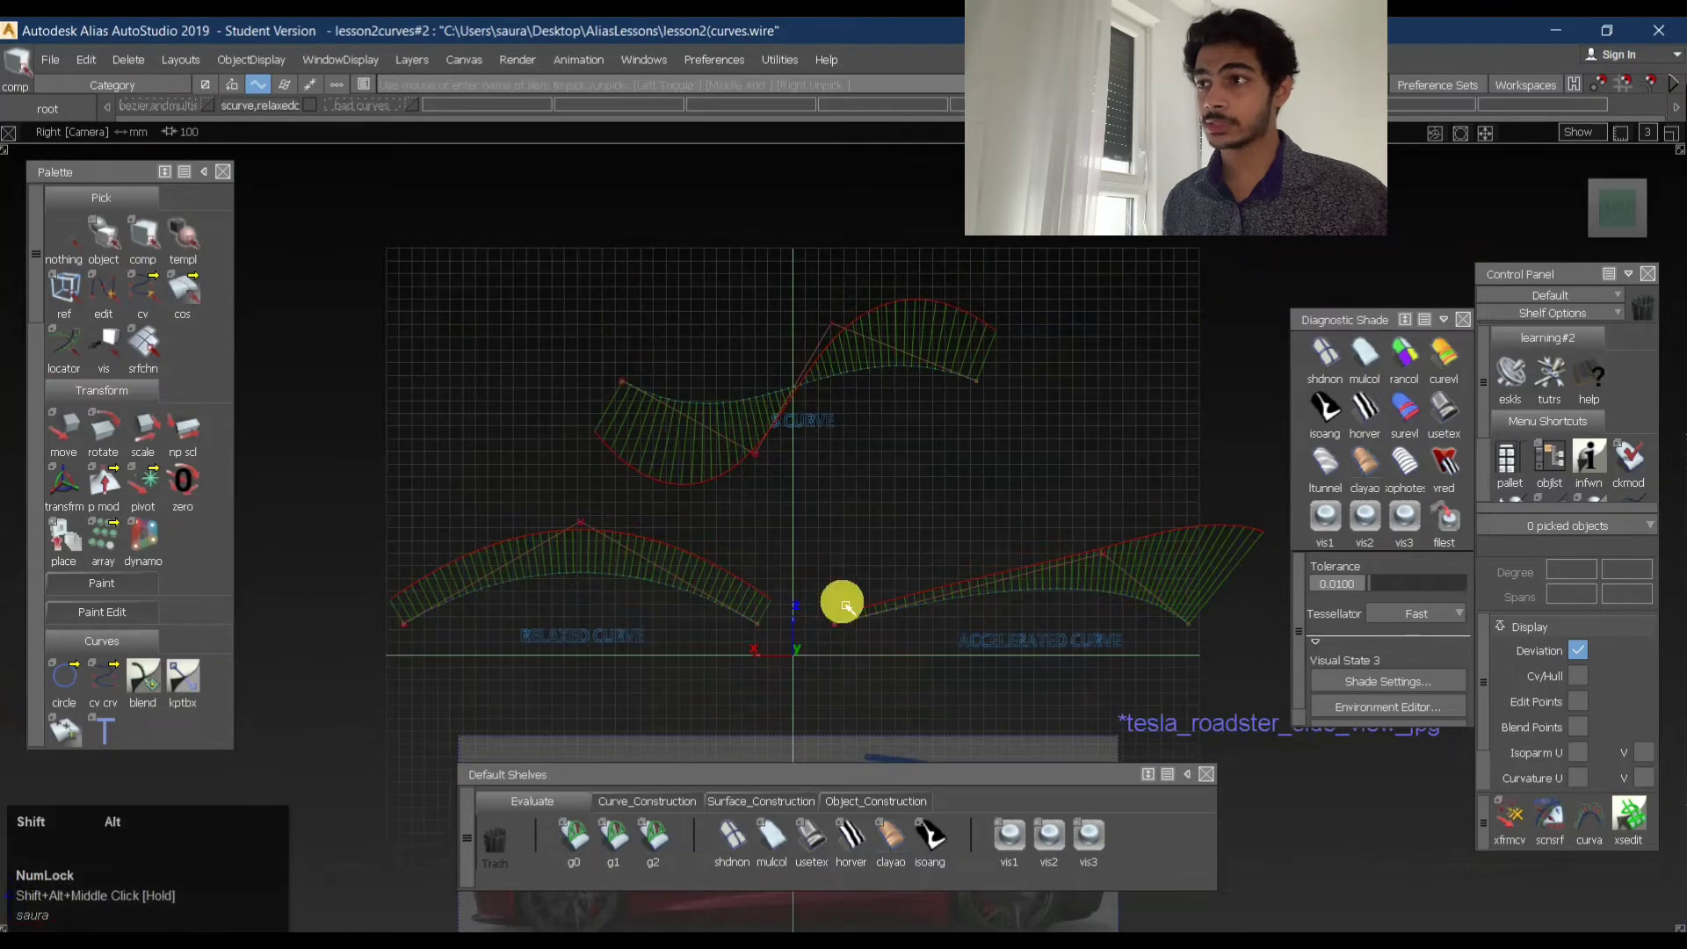
- Examine the S-shaped blue stroke at the base of the car's windshield pillar up close
middle_click_drag(843, 604, 821, 373, "alt+shift")
left_click(727, 430, "alt+shift")
right_click_drag(726, 430, 934, 466, "alt+shift")
middle_click_drag(934, 467, 826, 360, "alt+shift")
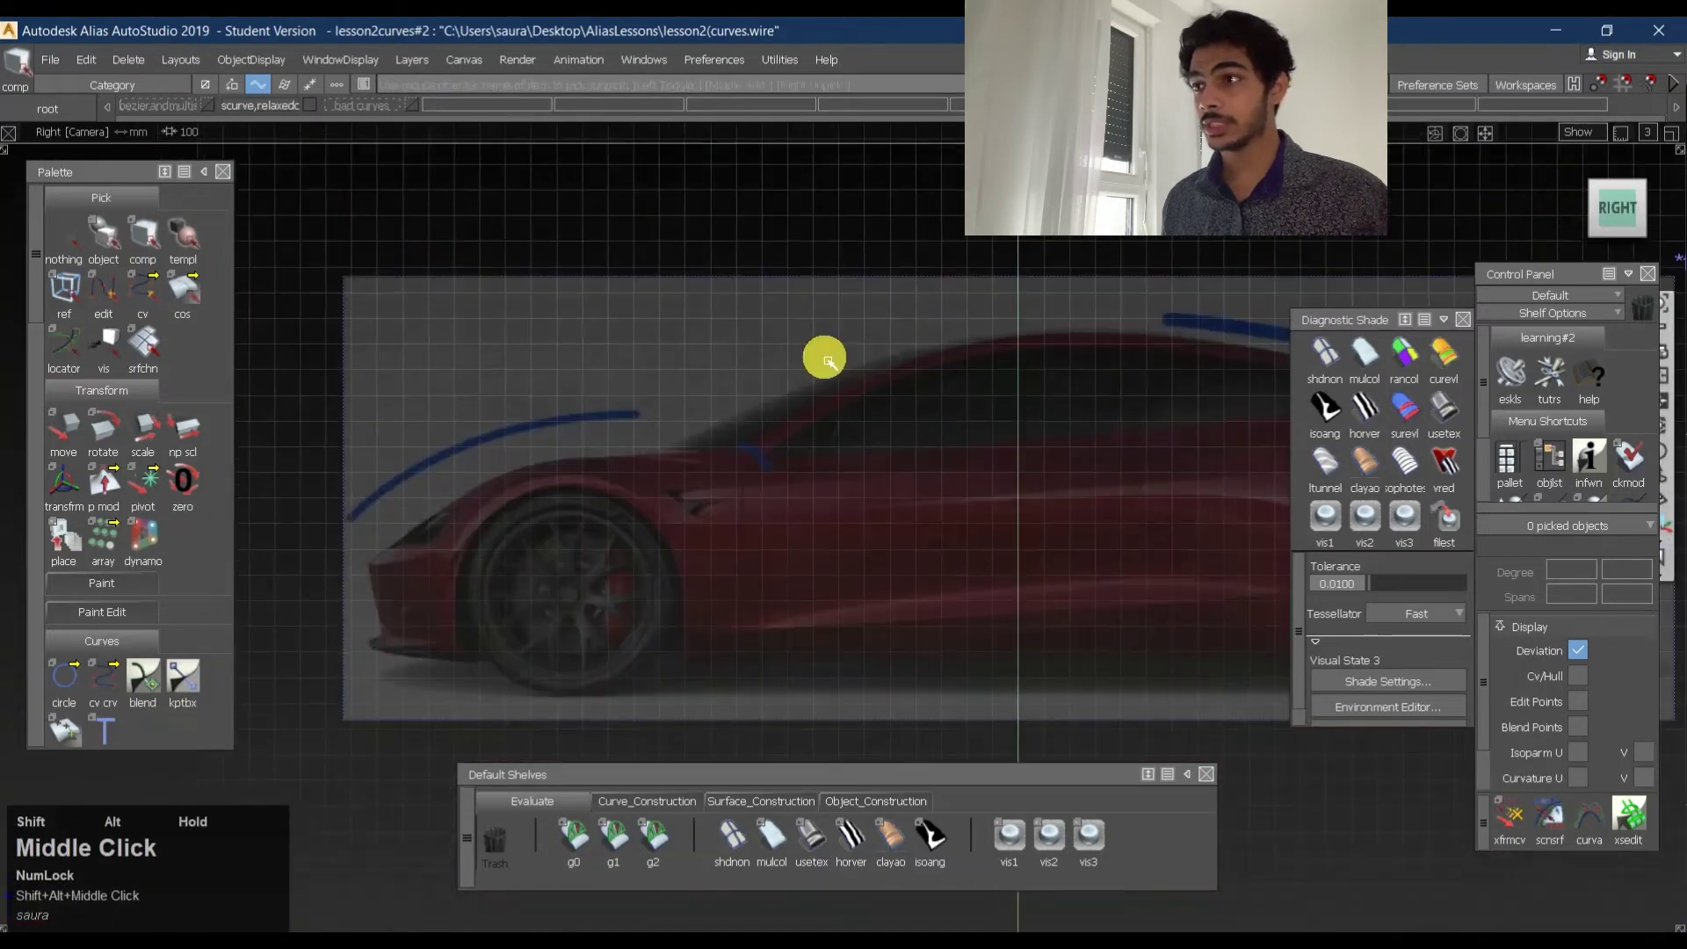
left_click(757, 459, "alt+shift")
right_click_drag(757, 459, 995, 482, "alt+shift")
middle_click_drag(995, 483, 853, 428, "alt+shift")
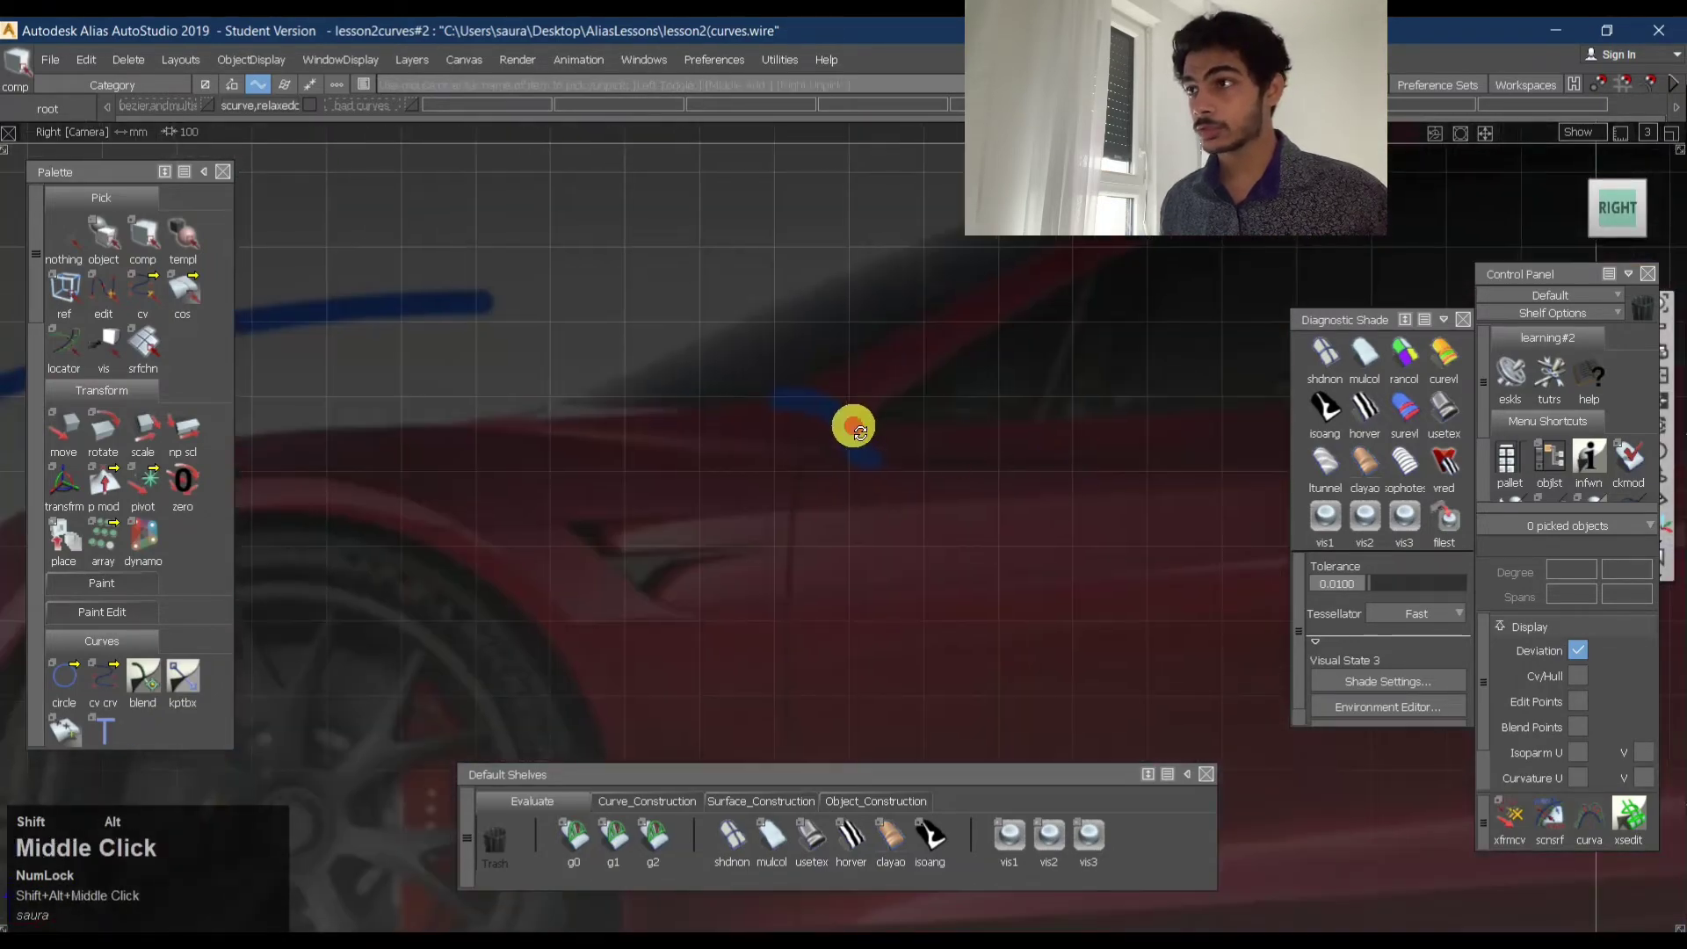
right_click_drag(853, 426, 1043, 437, "alt+shift")
middle_click_drag(1043, 429, 1020, 493, "alt+shift")
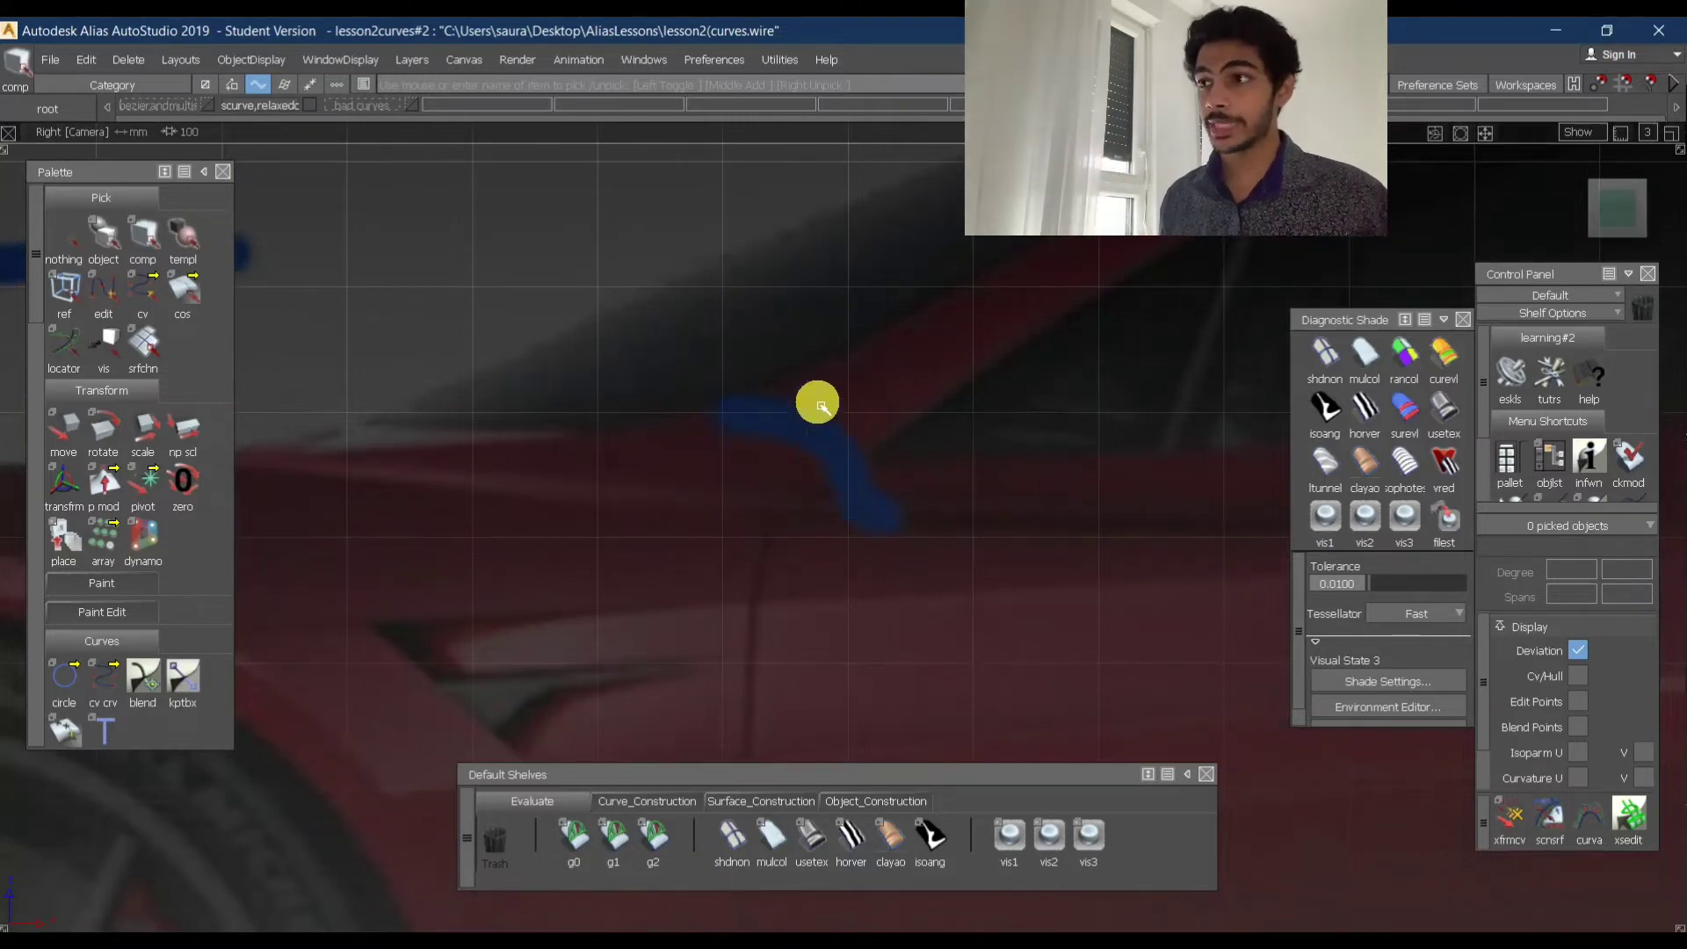
right_click_drag(817, 399, 929, 416, "alt+shift")
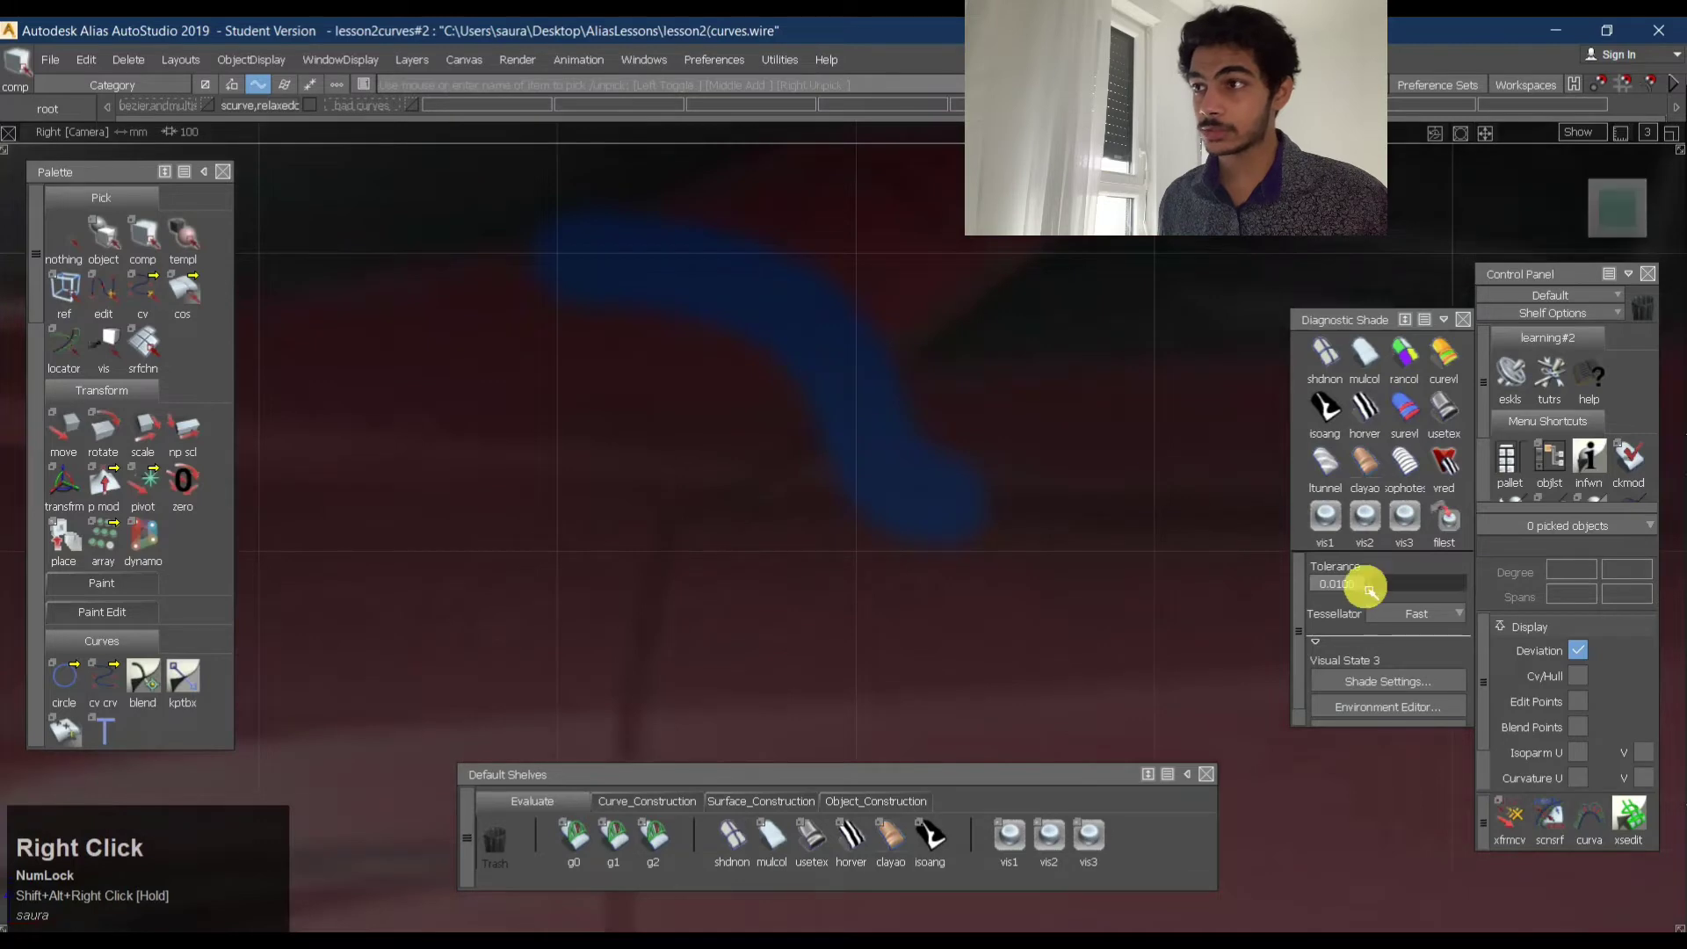
- Pick the Tesla Roadster side view image and set the canvases transparency to 0
left_click_drag(969, 391, 1025, 362, "ctrl+shift")
mouse_move(1072, 569)
right_mouse_down("alt+shift")
mouse_move(980, 543)
mouse_move(844, 439)
mouse_move(821, 287)
right_mouse_up("alt+shift")
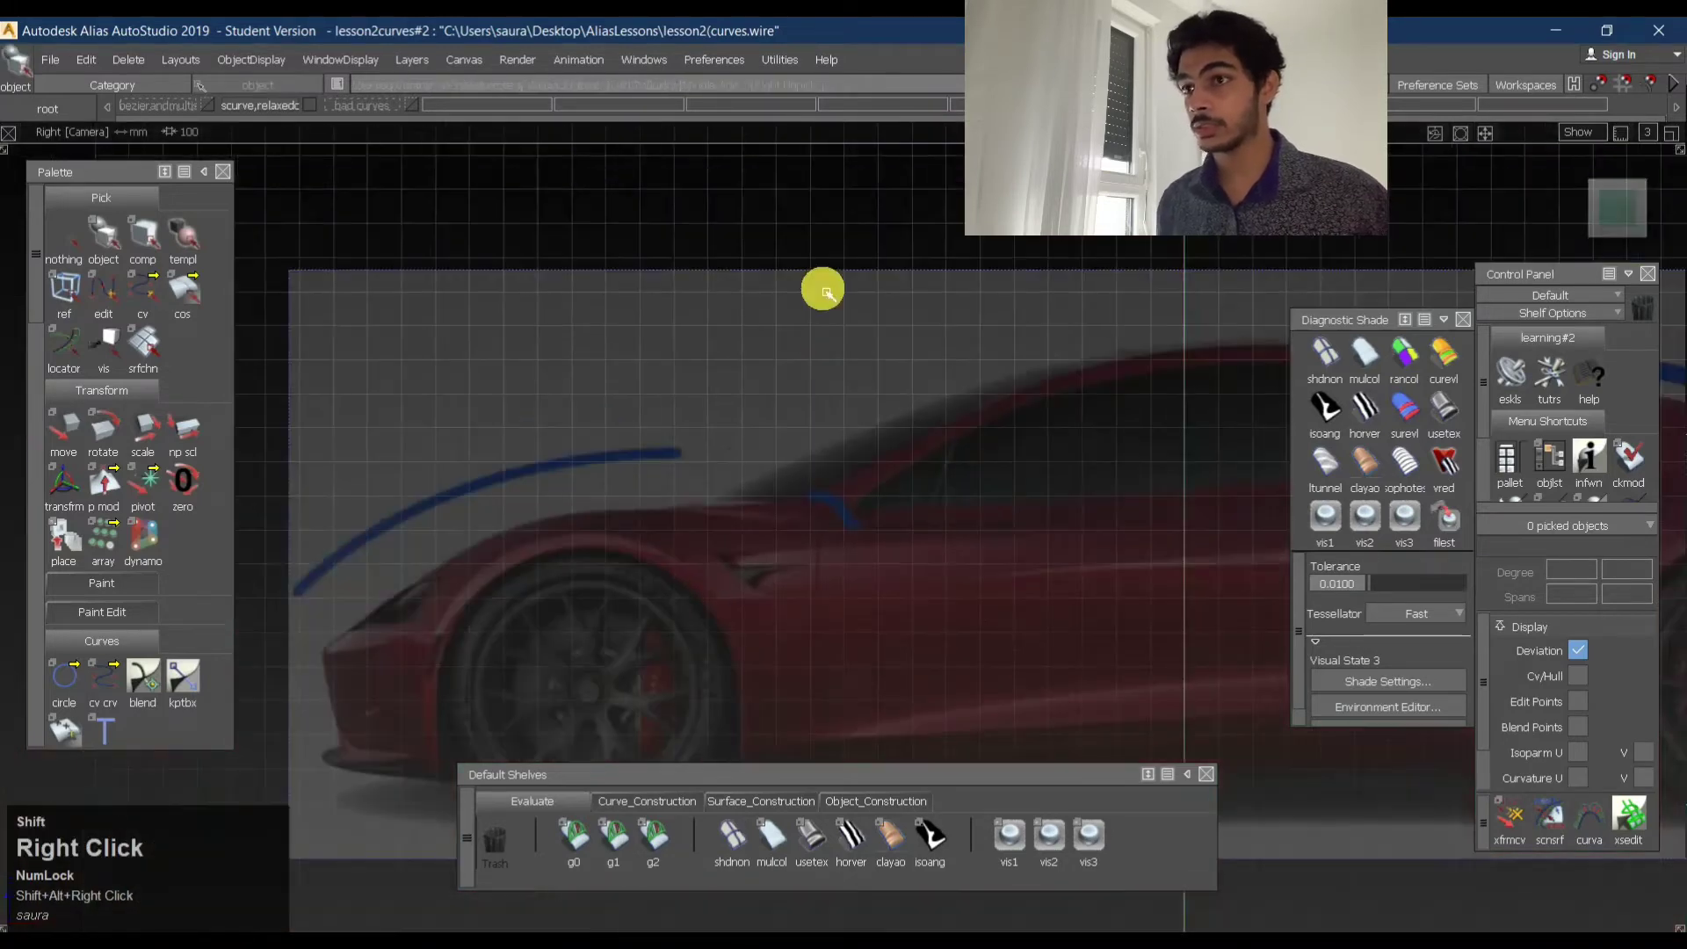
left_click(1144, 482)
scroll(1408, 482, "down", 1)
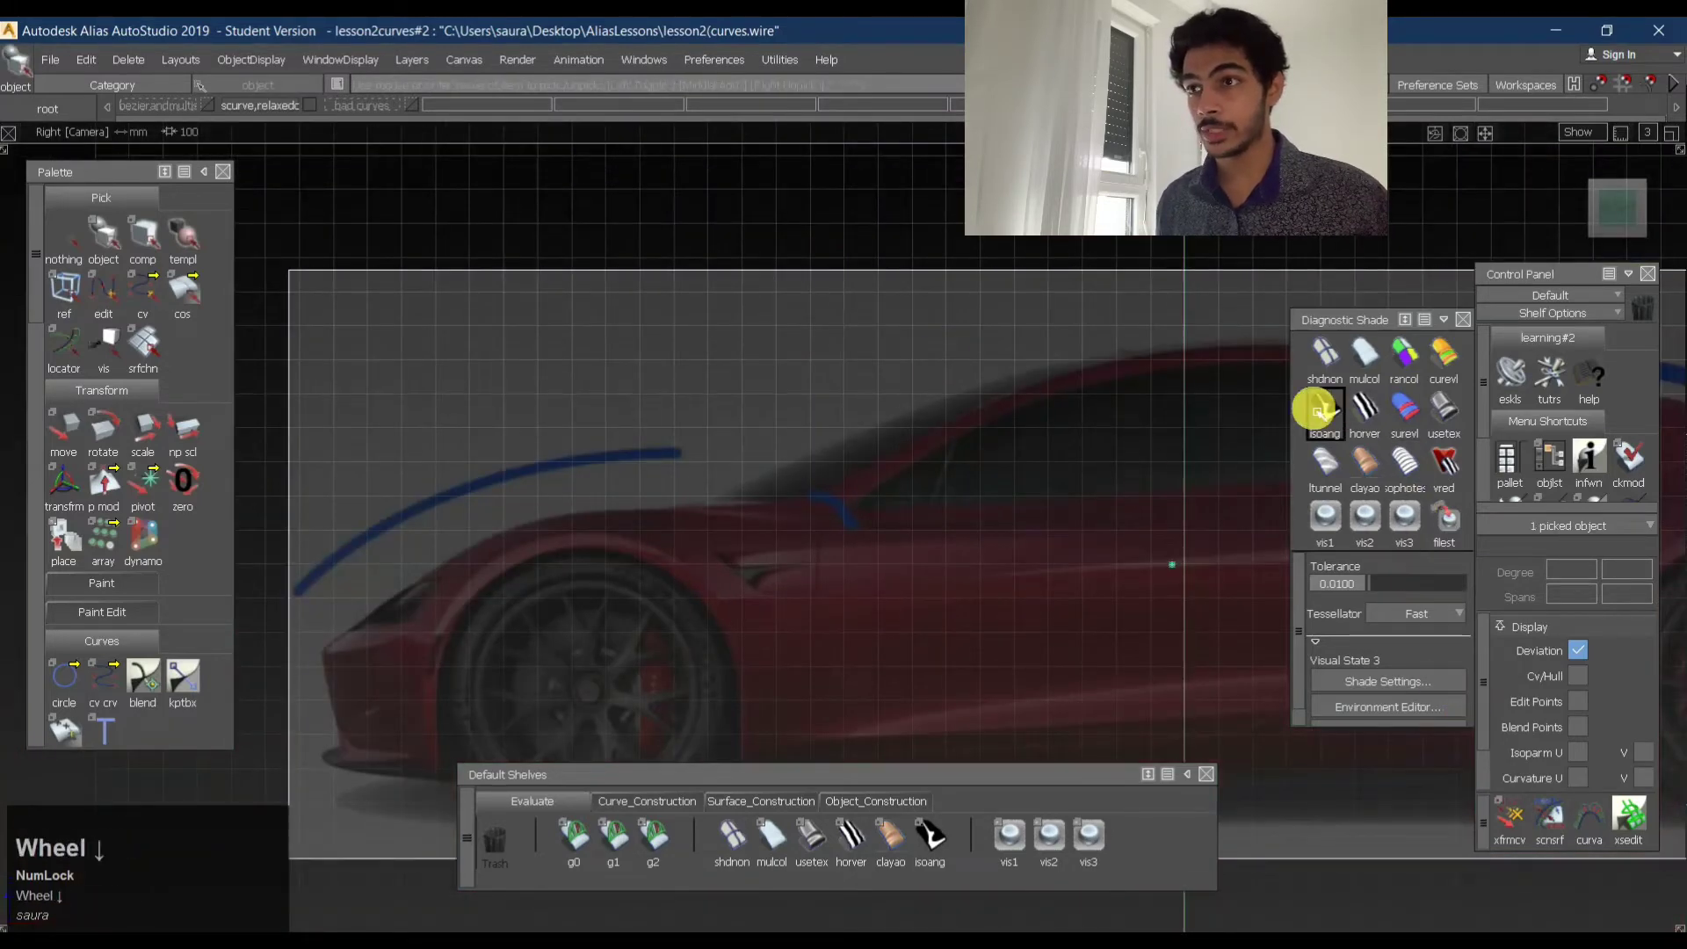
left_click(1444, 409)
scroll(1401, 602, "down", 1)
scroll(1401, 602, "down", 3)
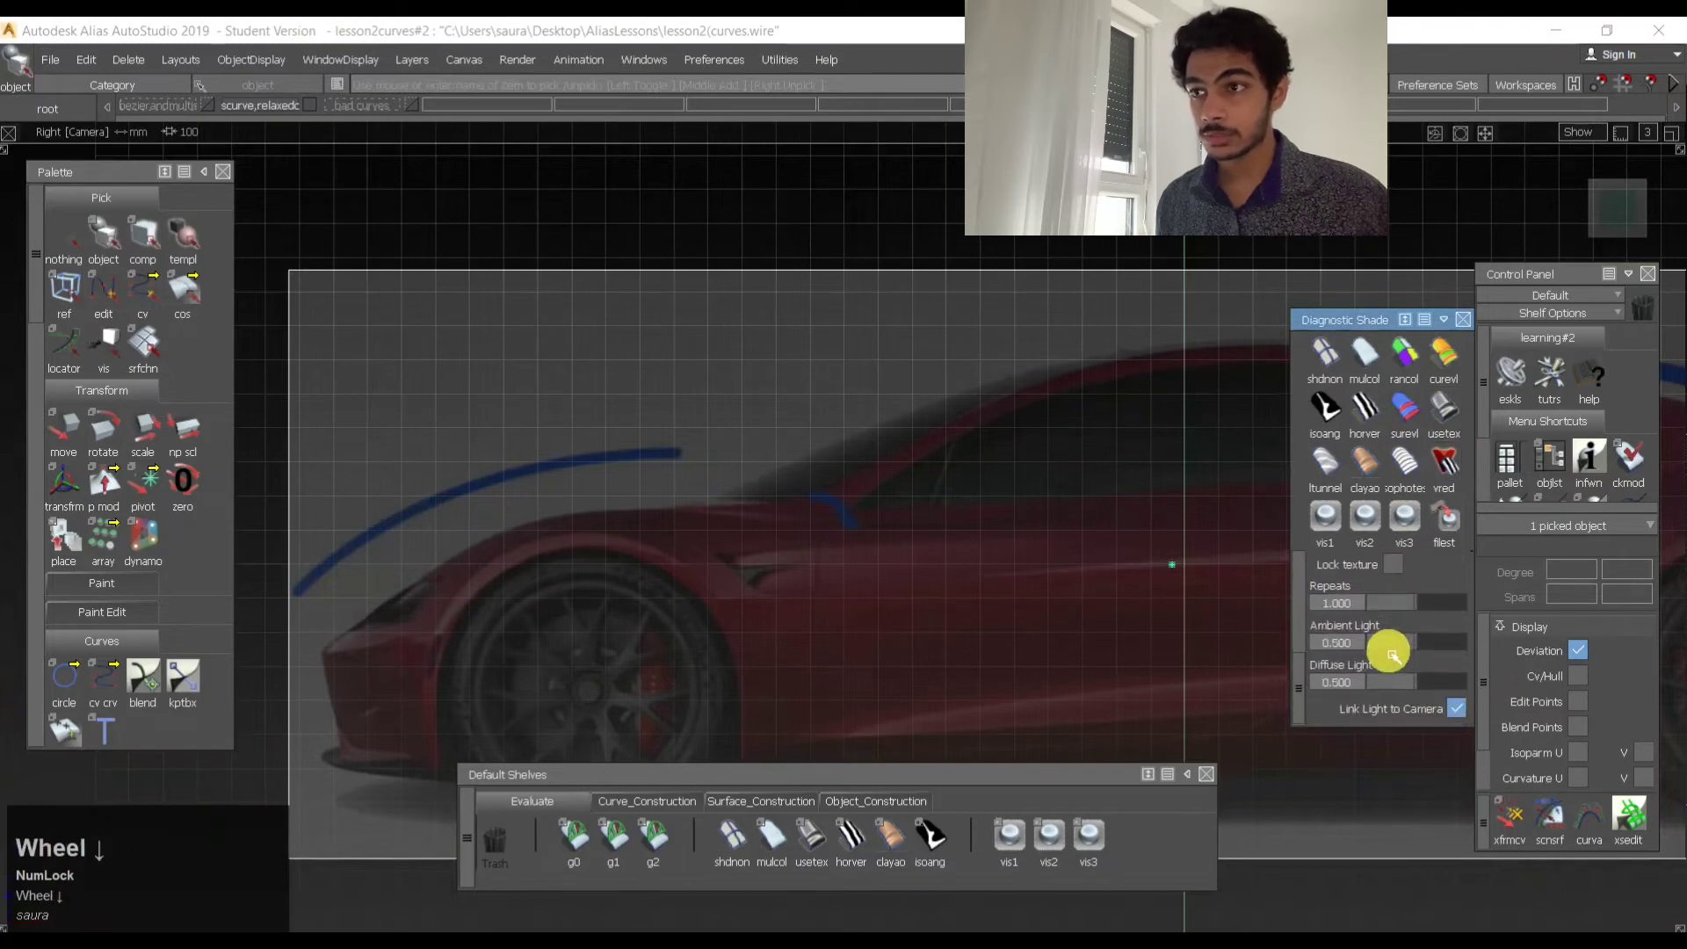
scroll(1605, 713, "down", 2)
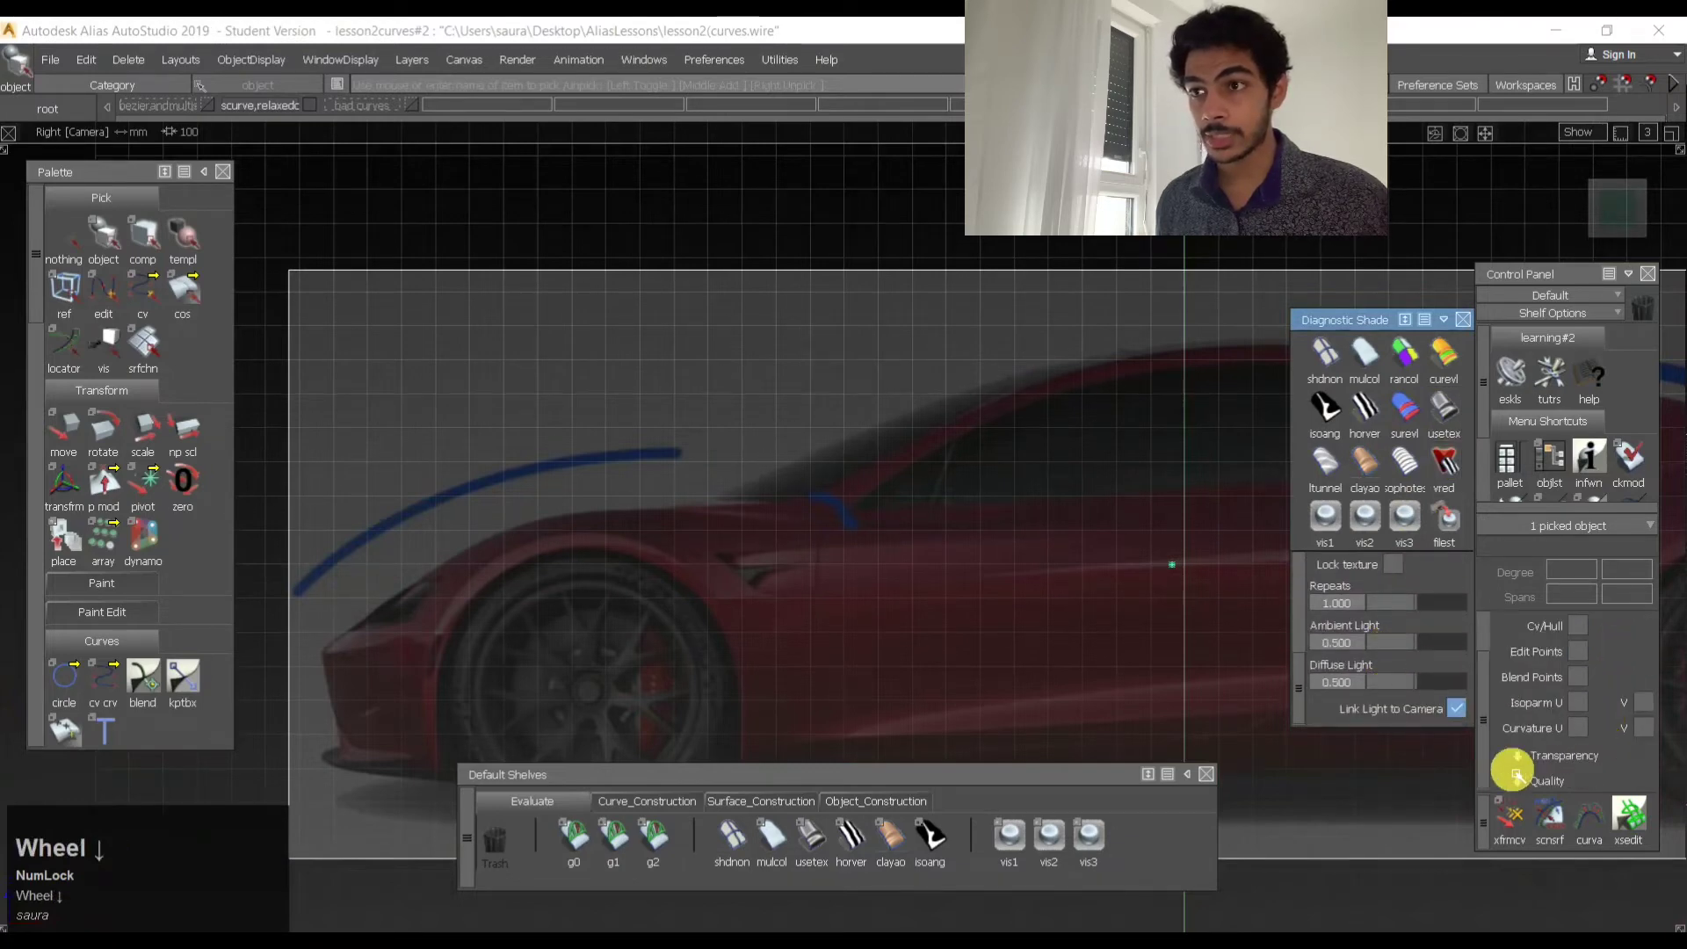
left_click(1517, 767)
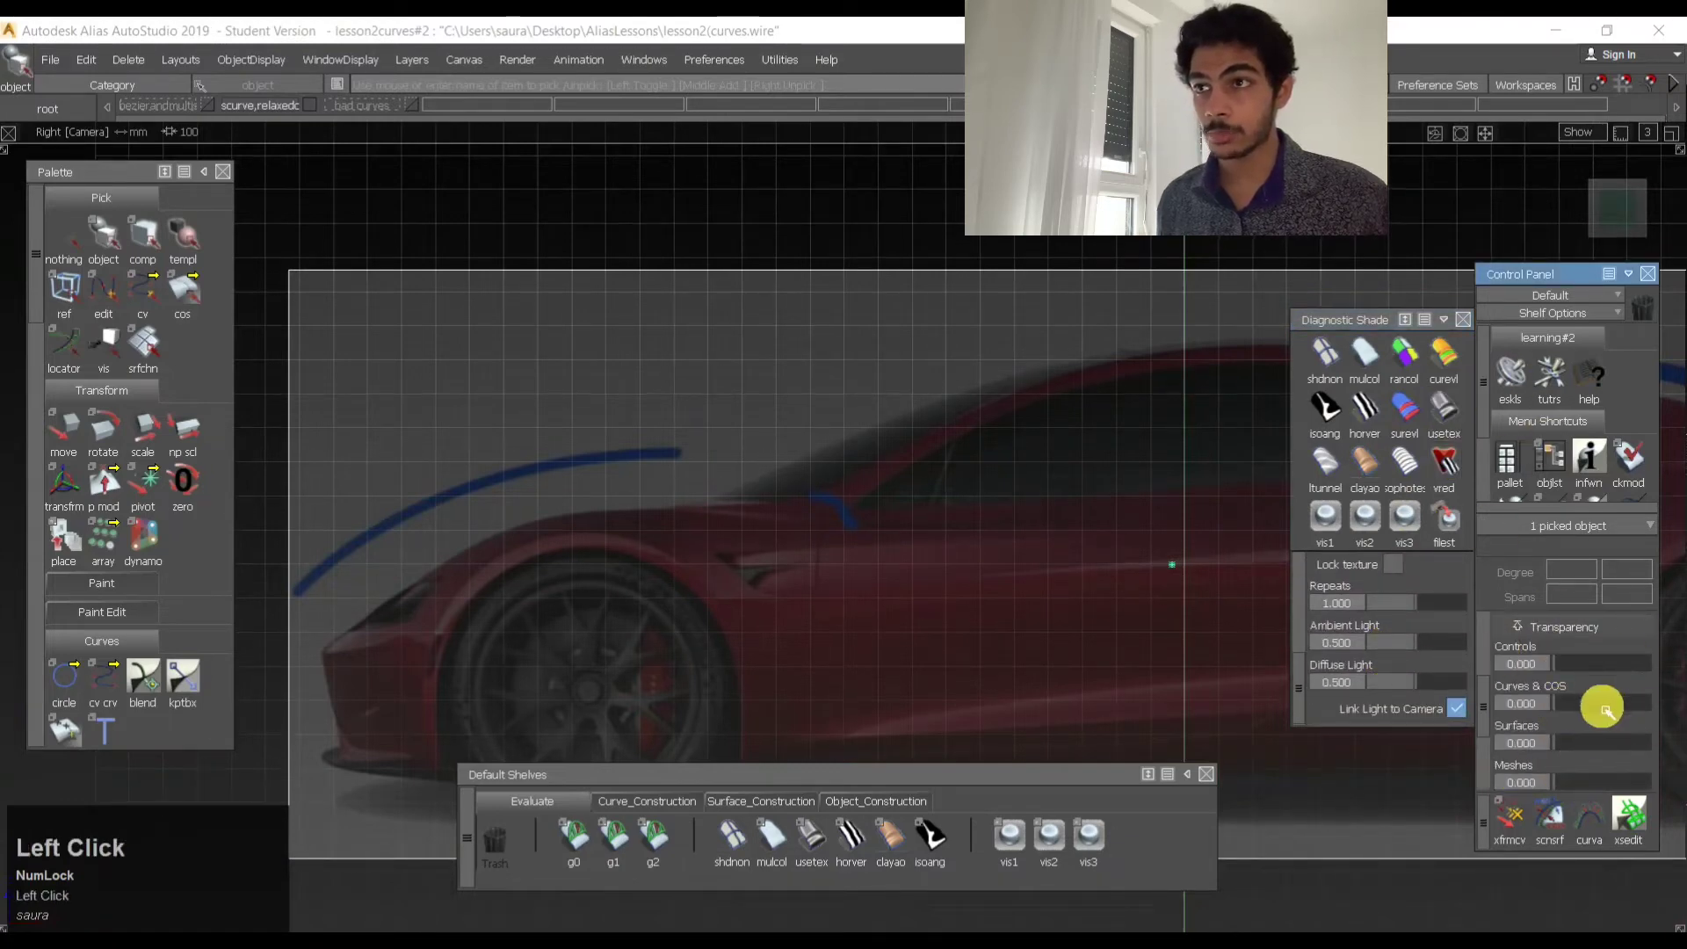
scroll(1554, 707, "down", 2)
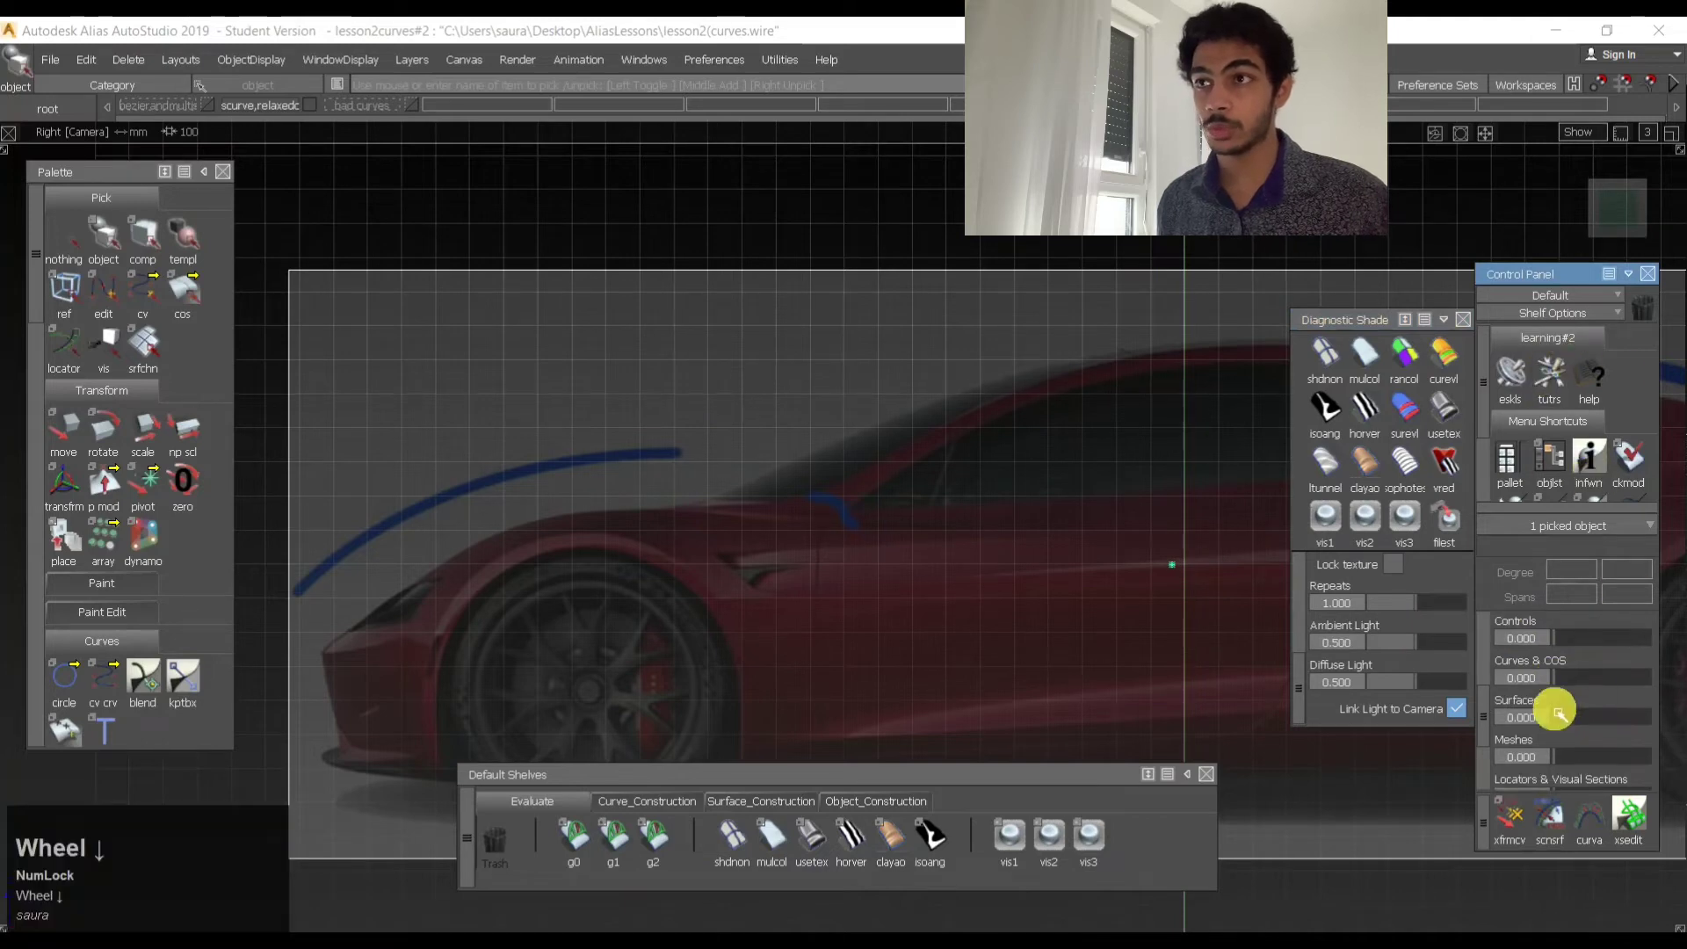
scroll(1606, 760, "down", 2)
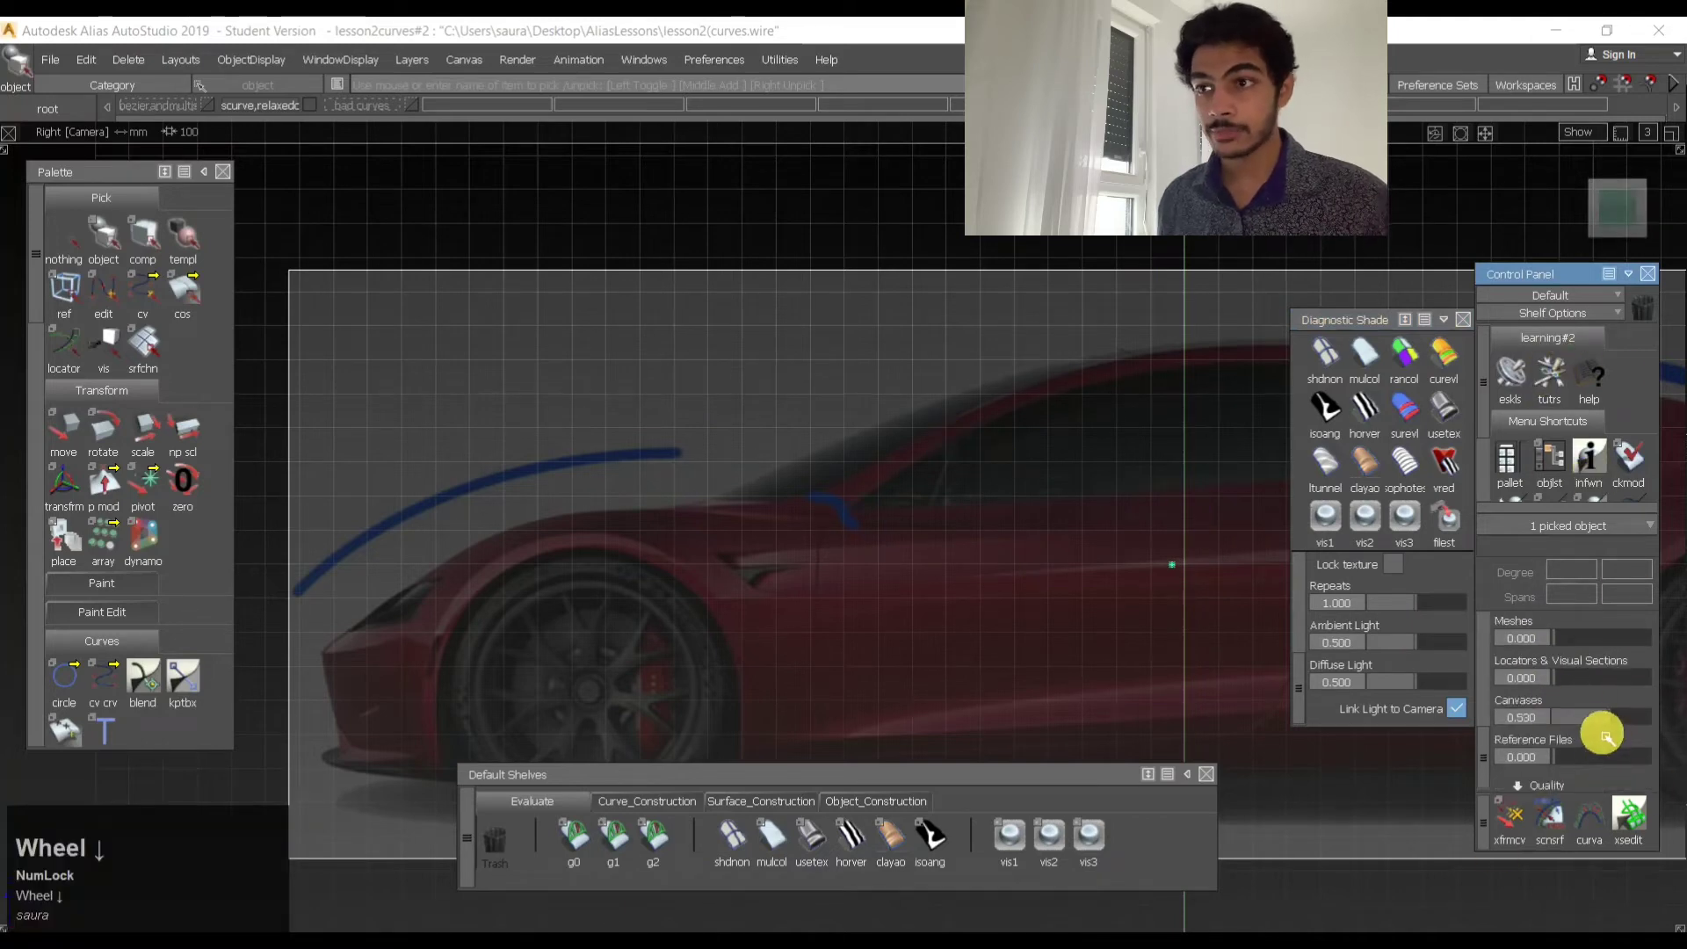
left_click_drag(1610, 718, 1546, 742)
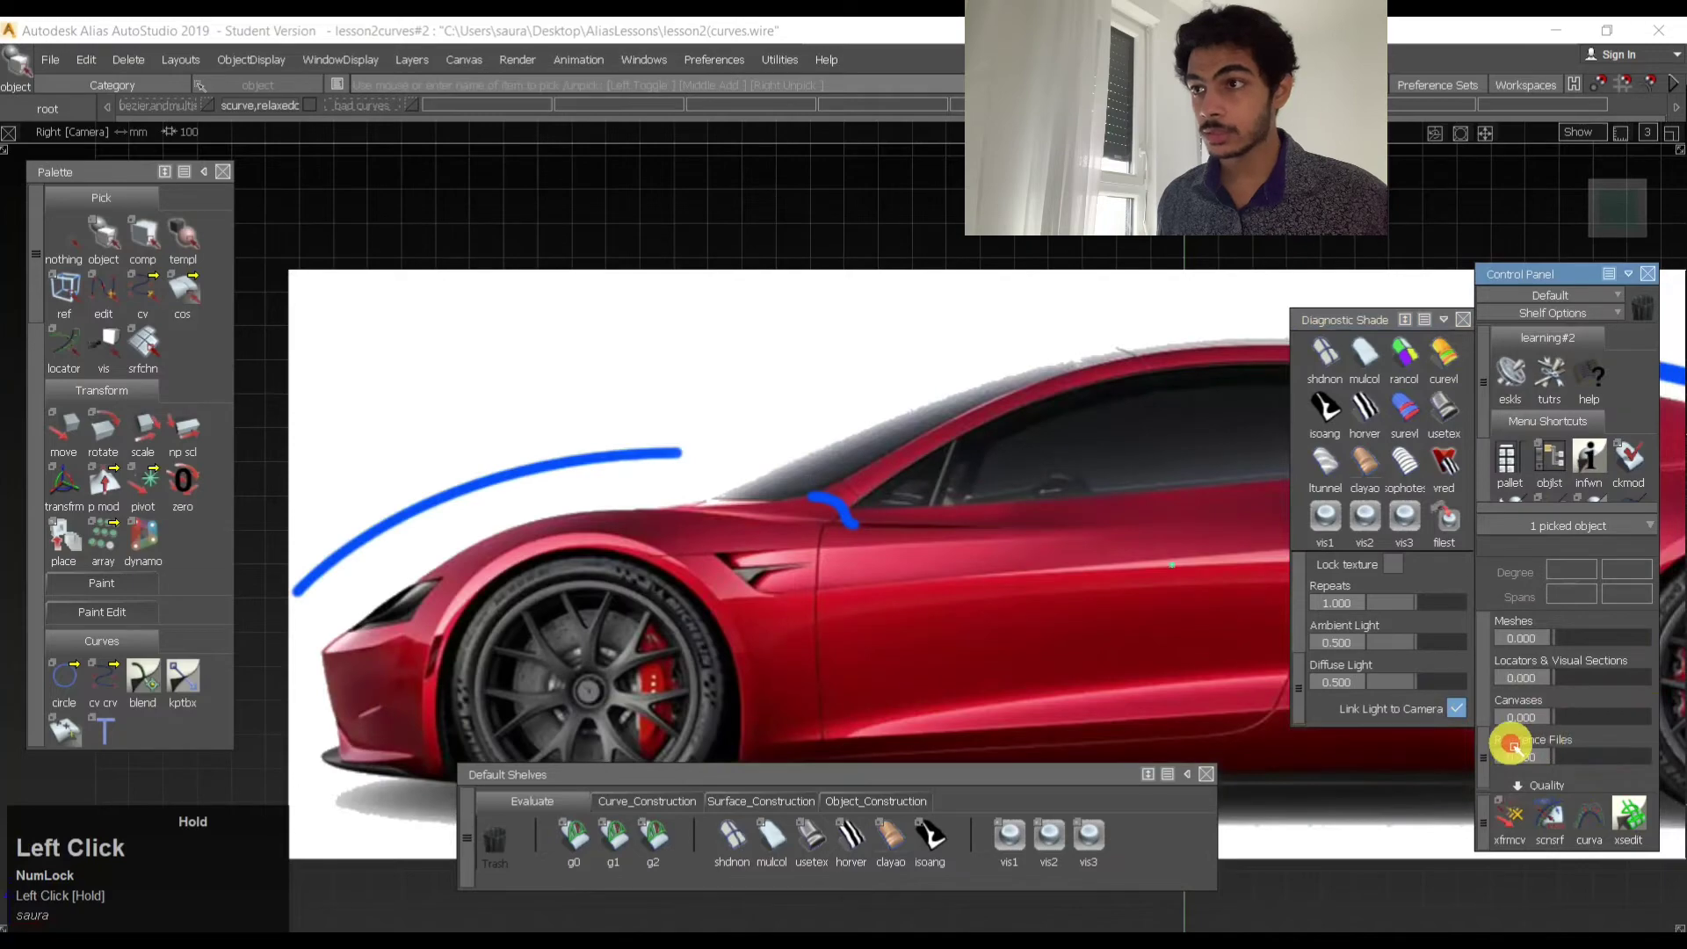
- Examine how the S-shaped stroke joins the hood to the door line on the opaque car image
right_click_drag(855, 512, 1213, 425, "alt+shift")
middle_click_drag(1016, 290, 852, 360, "alt+shift")
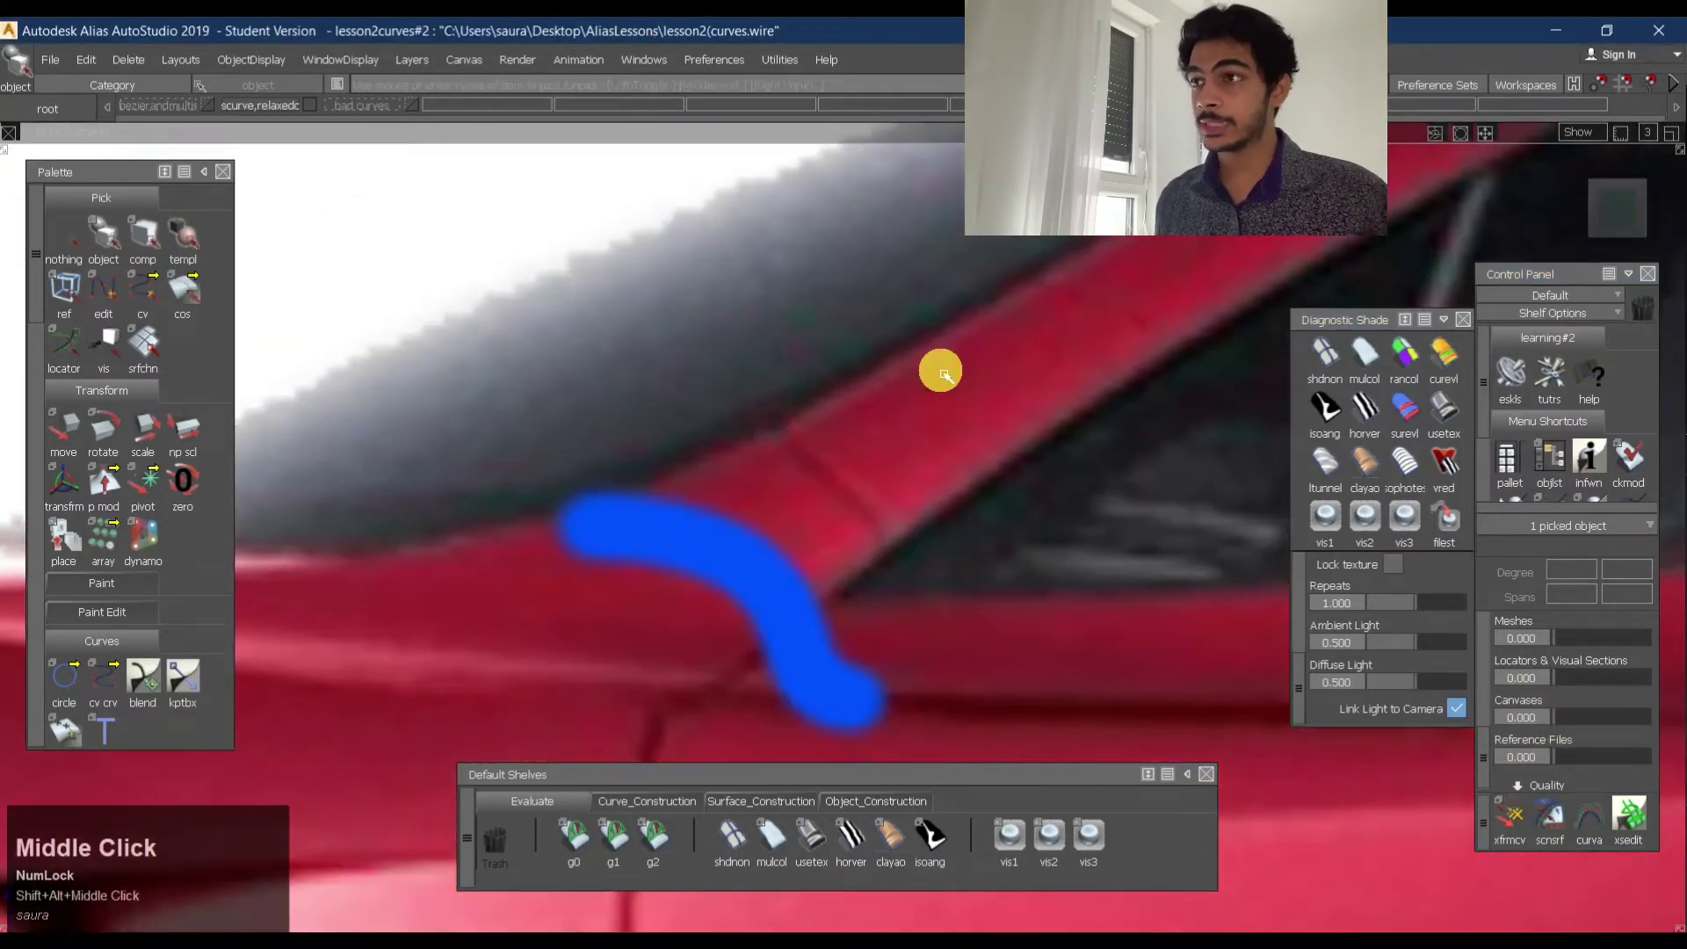
right_click_drag(1011, 578, 961, 566, "alt+shift")
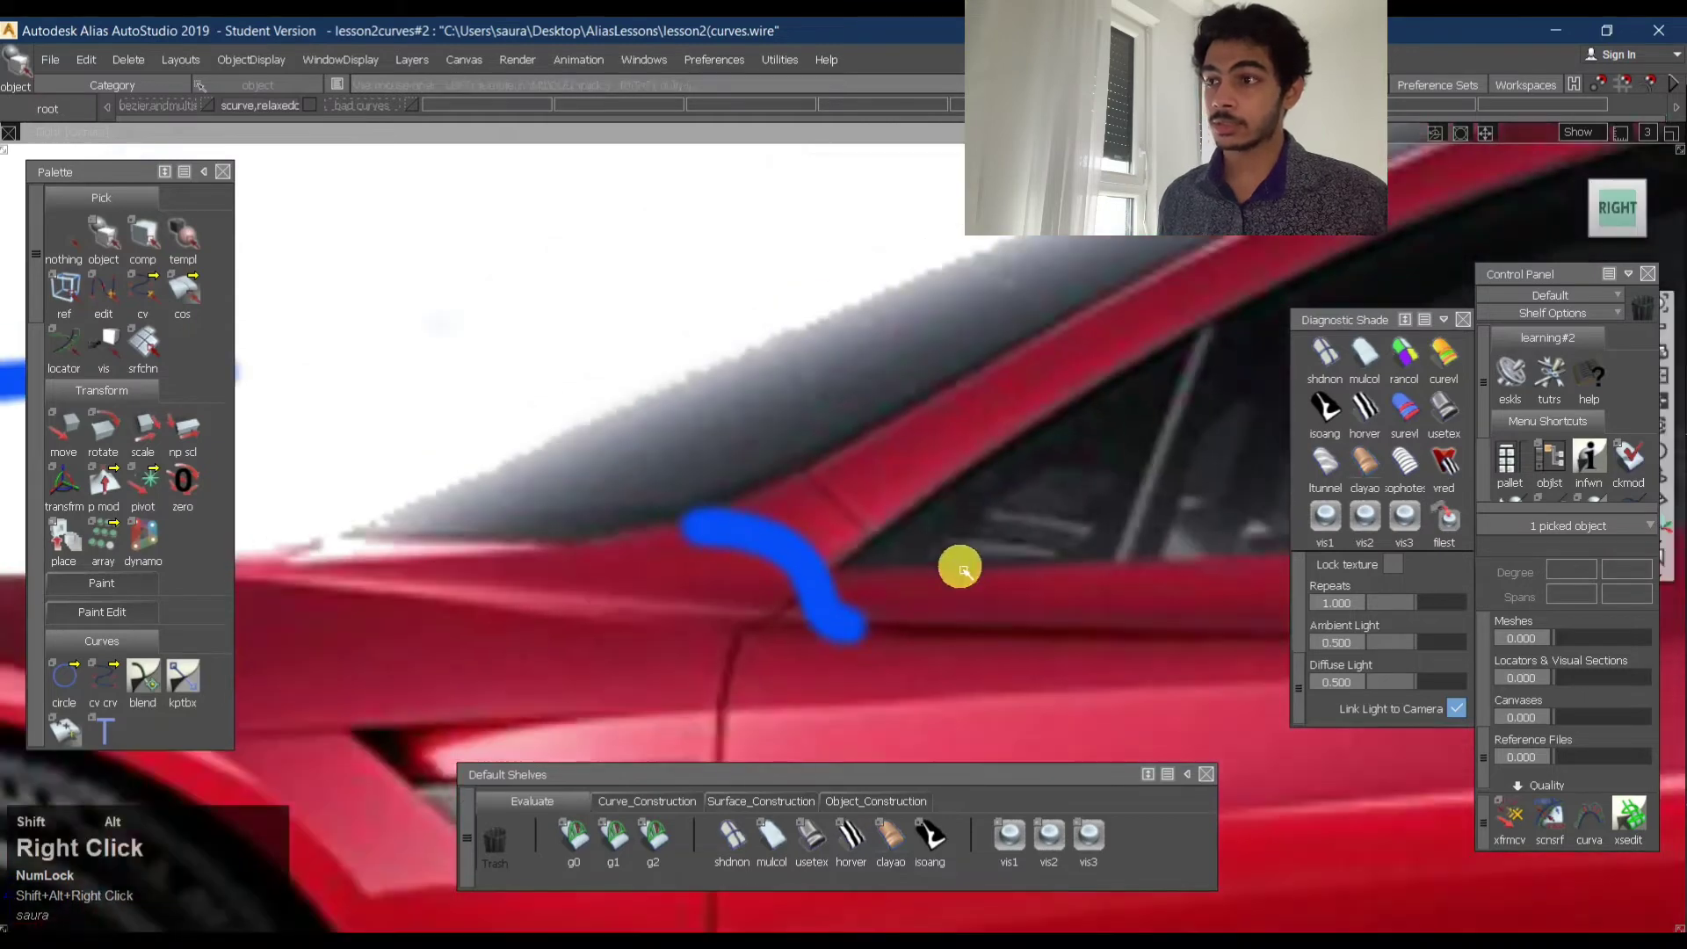
middle_click_drag(777, 488, 849, 347, "alt+shift")
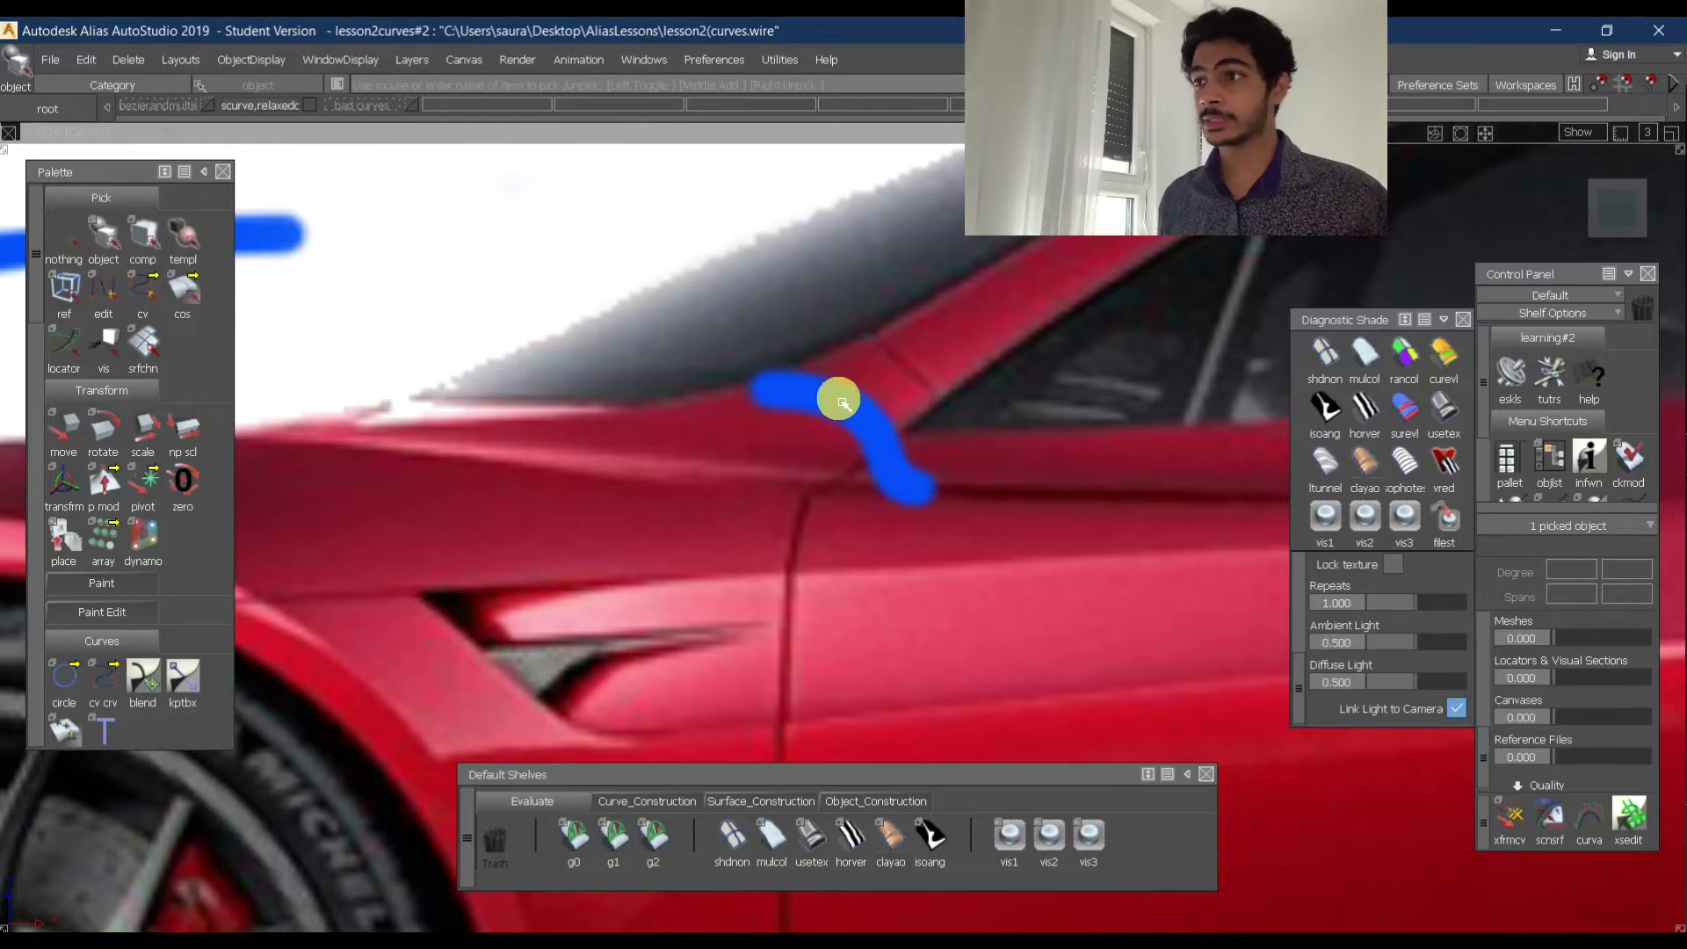
right_click_drag(1037, 379, 809, 388, "alt+shift")
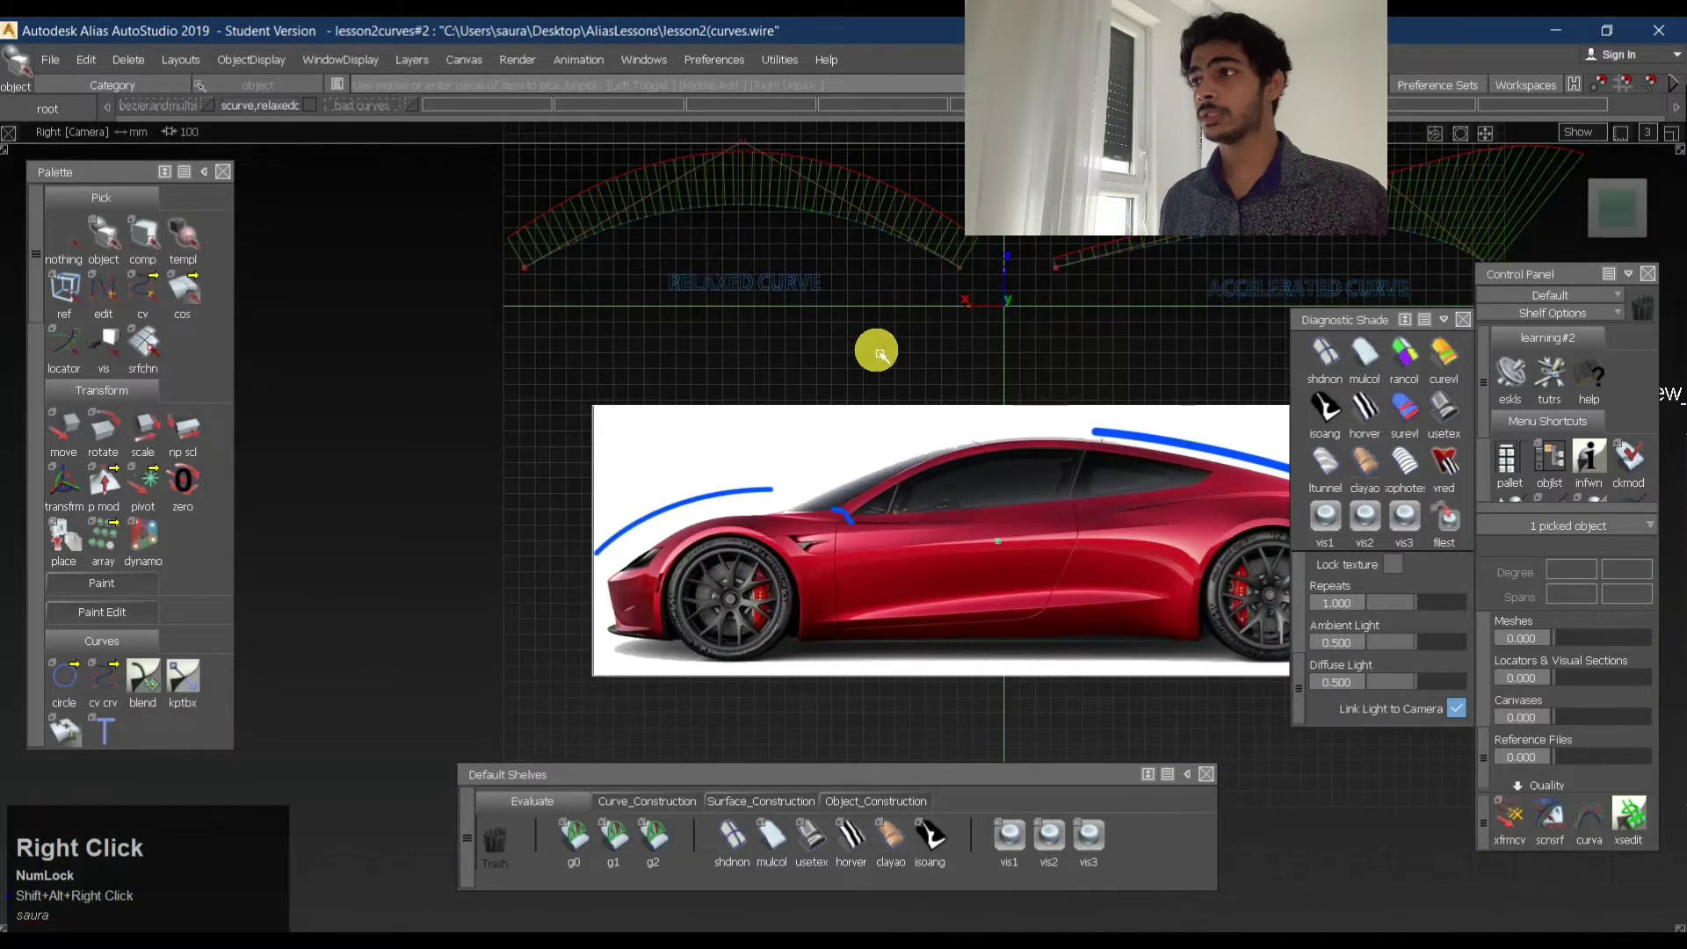
- Set the canvases transparency to 0.720 and clear the pick on the car image
scroll(1581, 639, "down", 1)
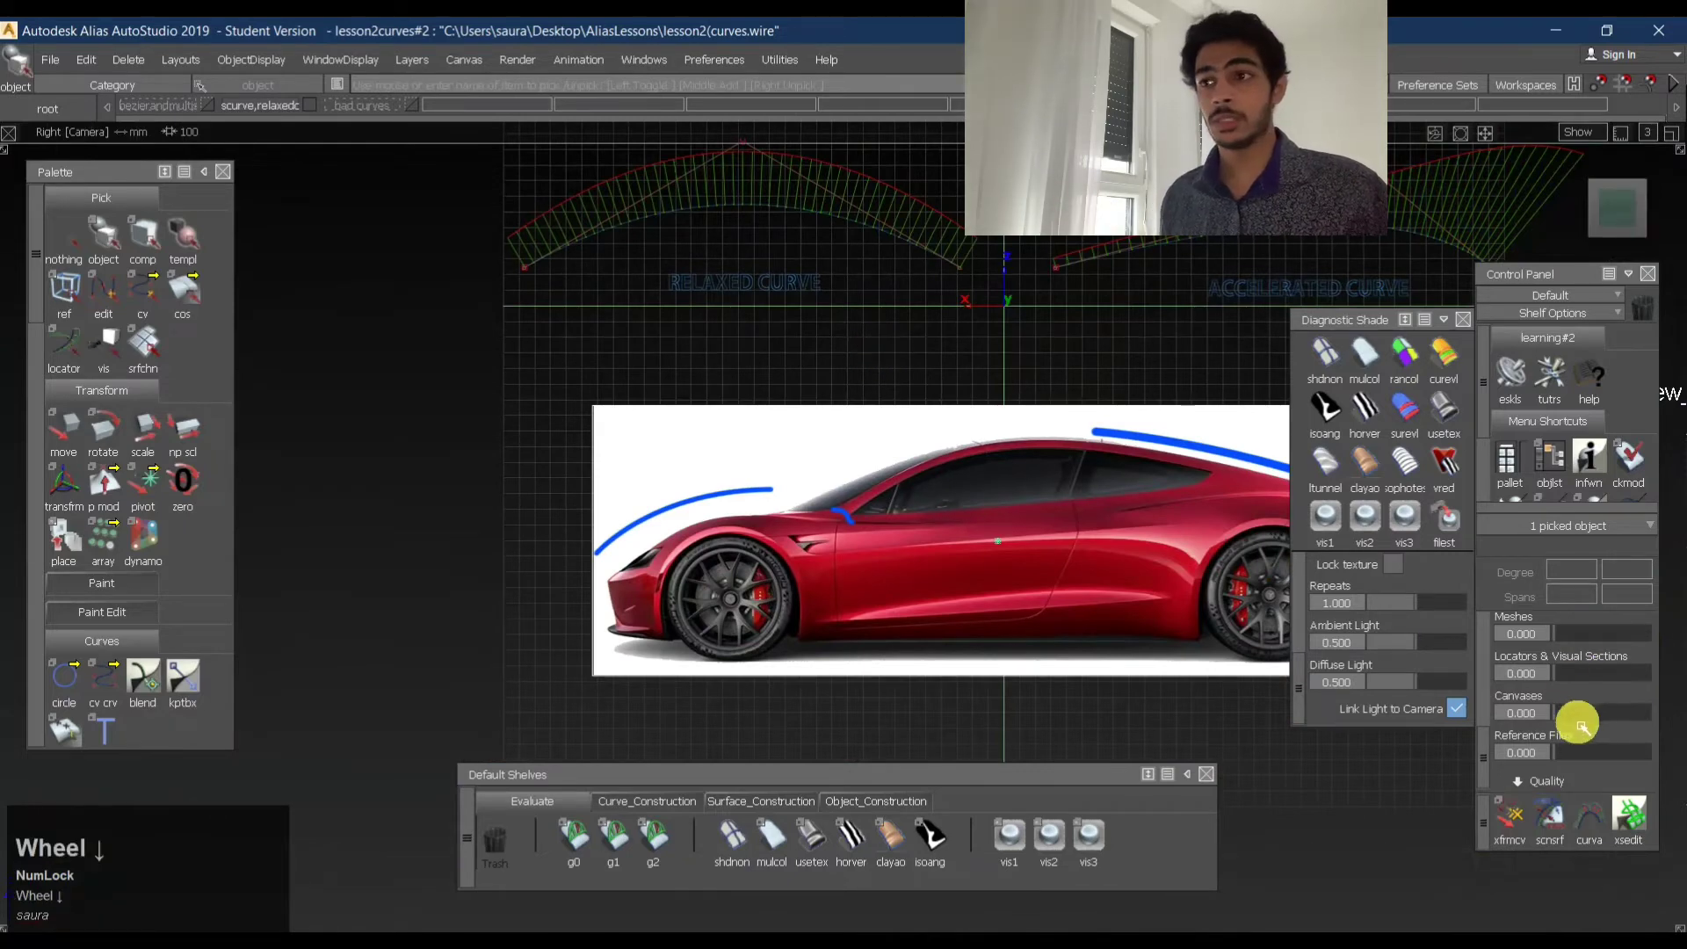
left_click_drag(1578, 712, 1631, 723)
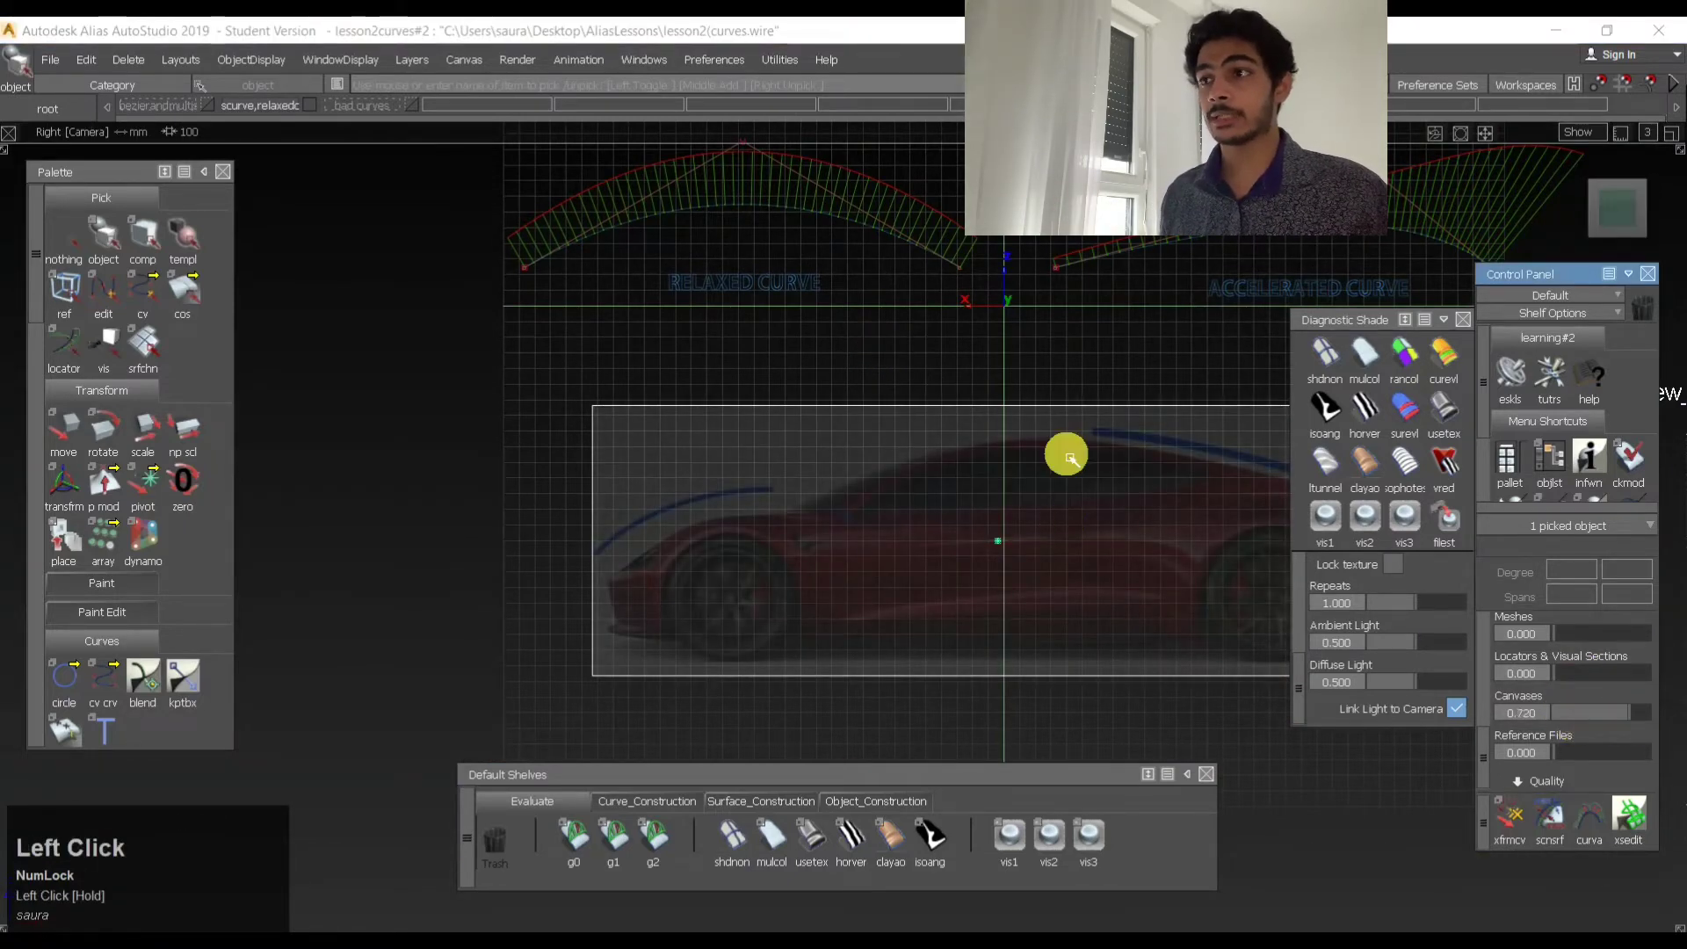
right_click_drag(1065, 456, 1030, 527, "alt+shift")
middle_click_drag(1030, 527, 938, 469, "alt+shift")
left_click_drag(911, 708, 1009, 374, "ctrl+shift")
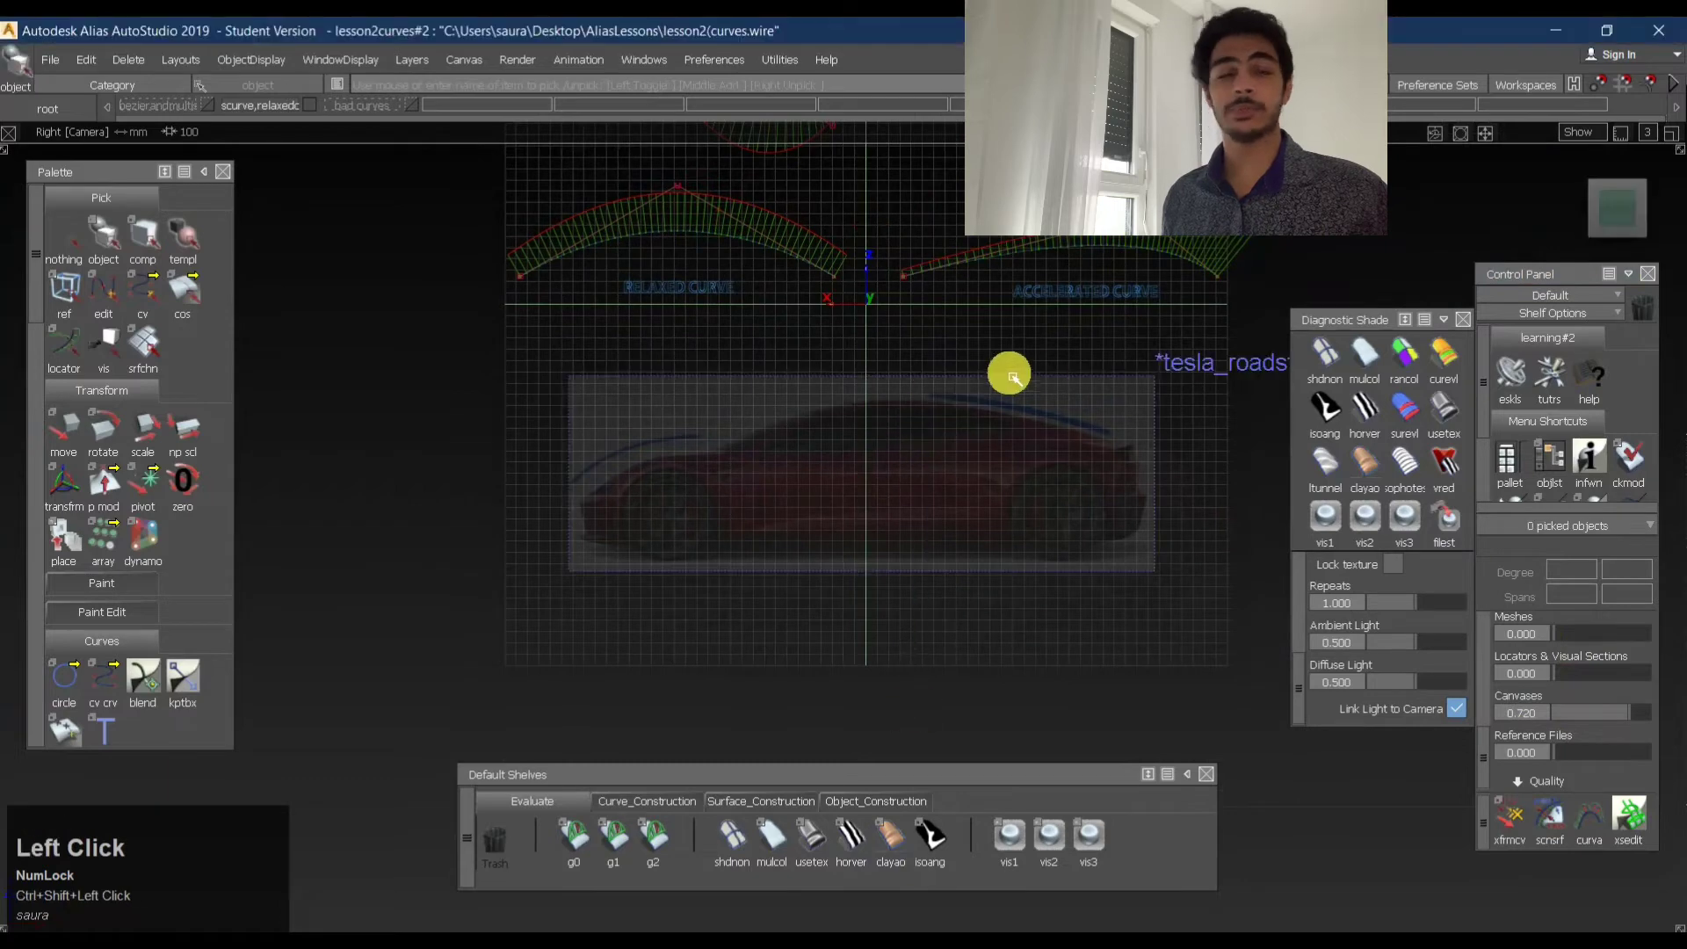
- Hide the scurve,relaxed layer and show the bad curves layer
left_click(320, 110)
left_click(415, 110)
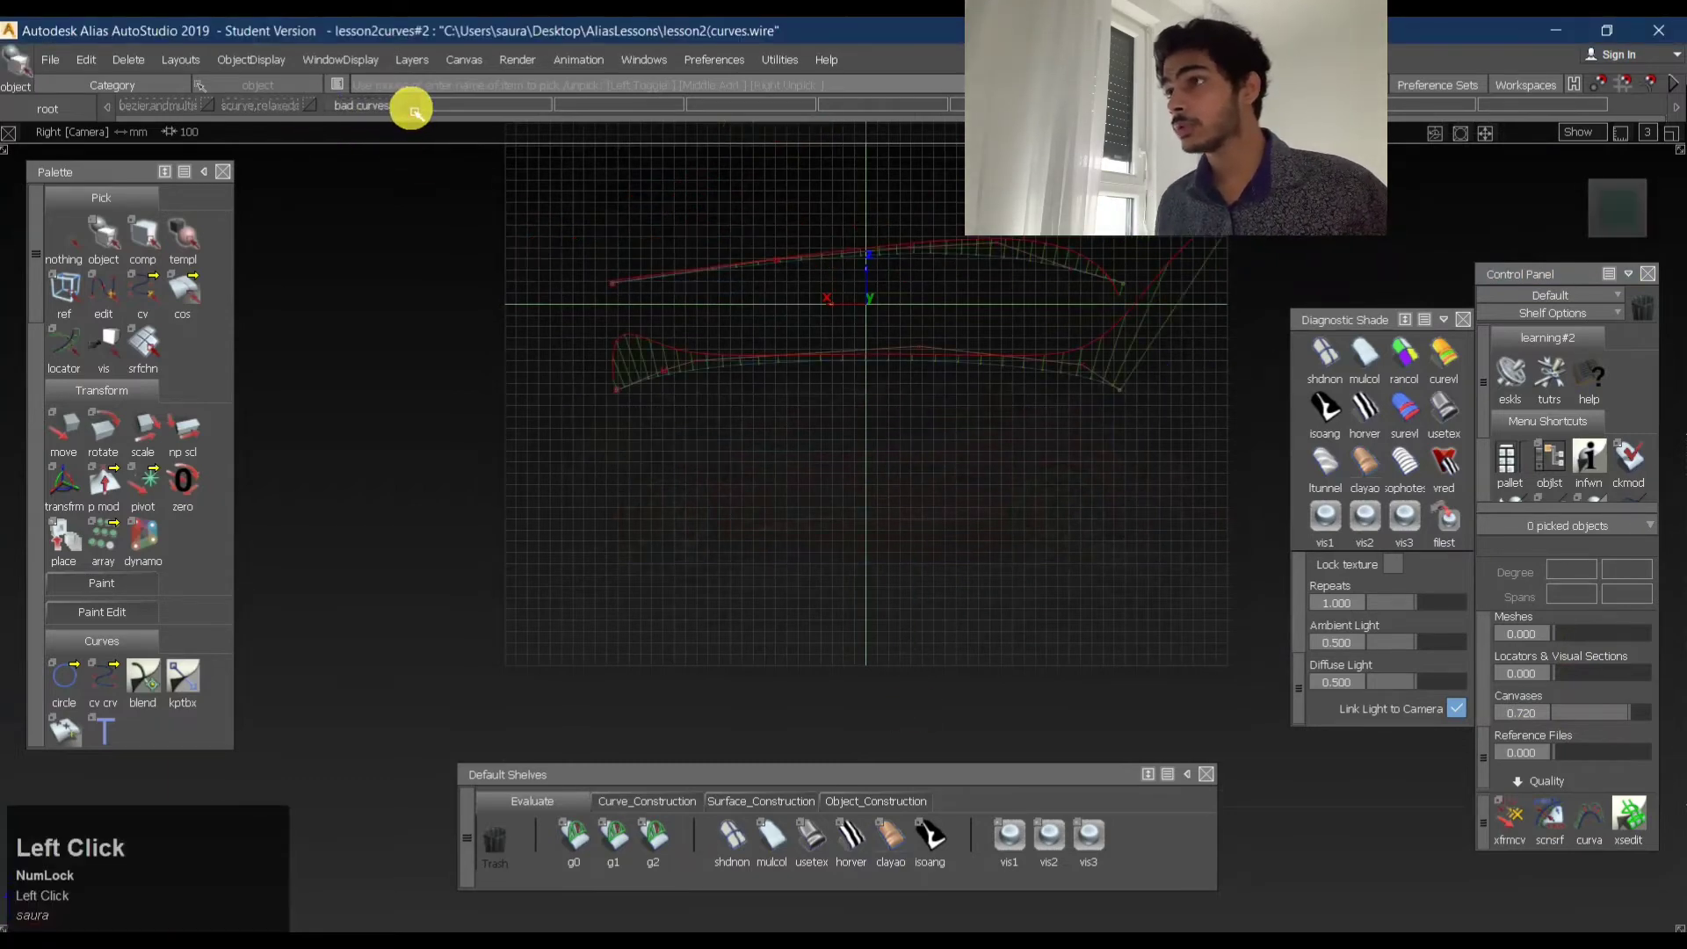
left_click_drag(871, 469, 885, 256, "ctrl+shift")
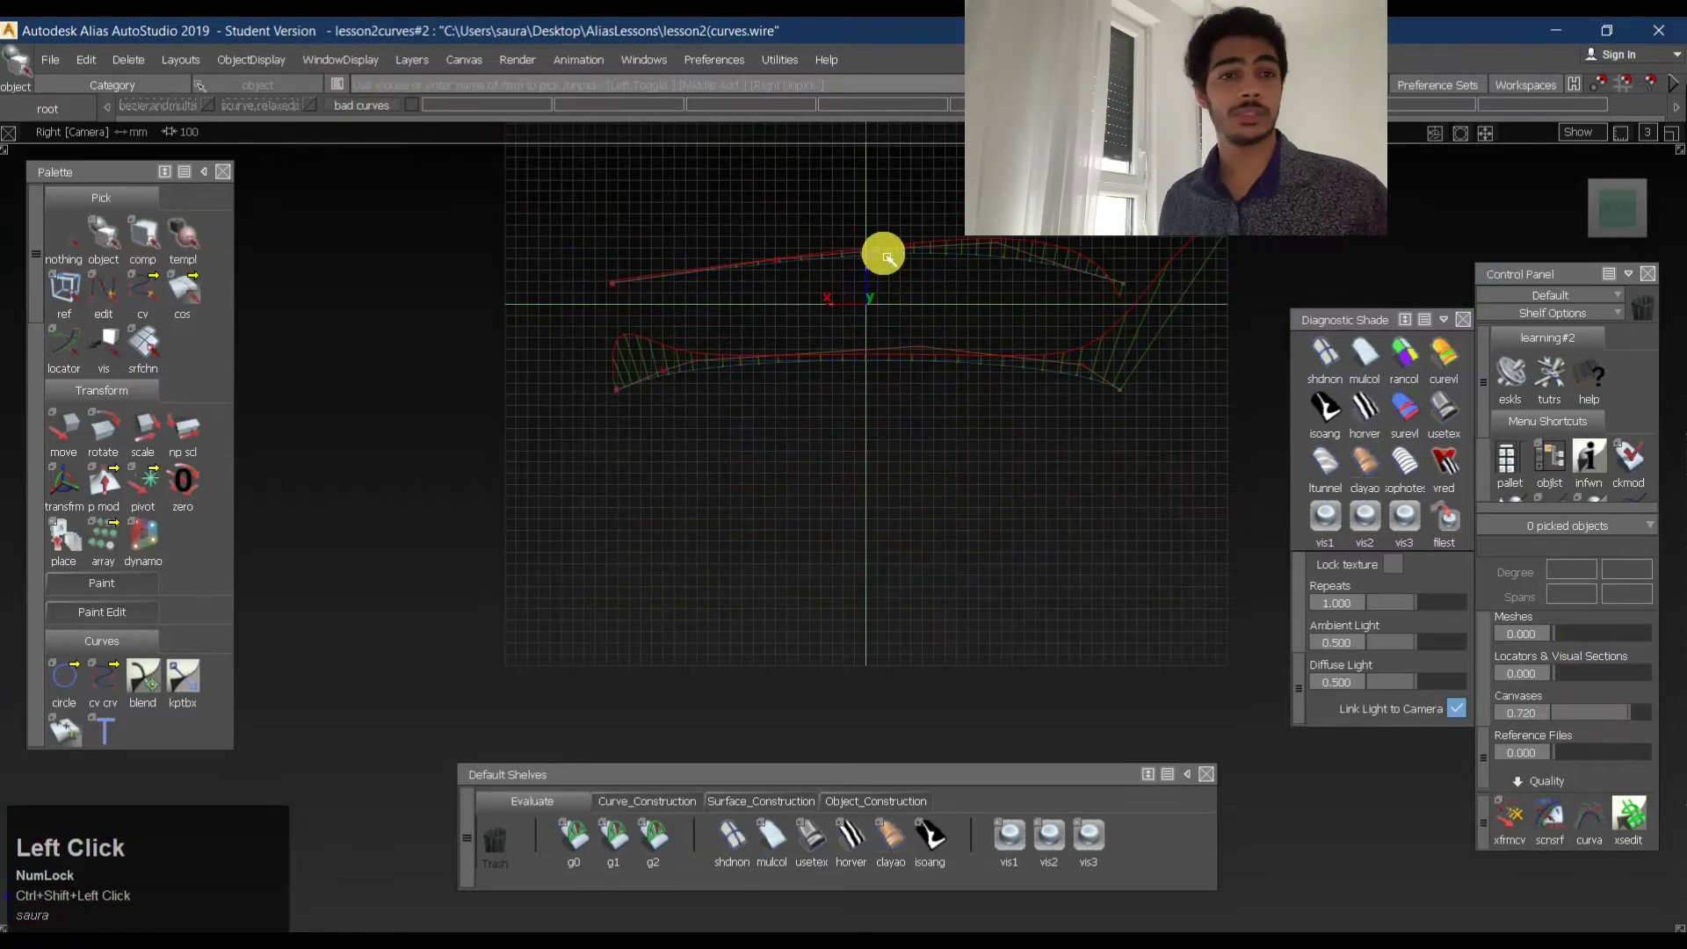
- Show the scurve,relaxed layer again, hide the bad curves layer, and frame the middle of the S curve
left_click(313, 105)
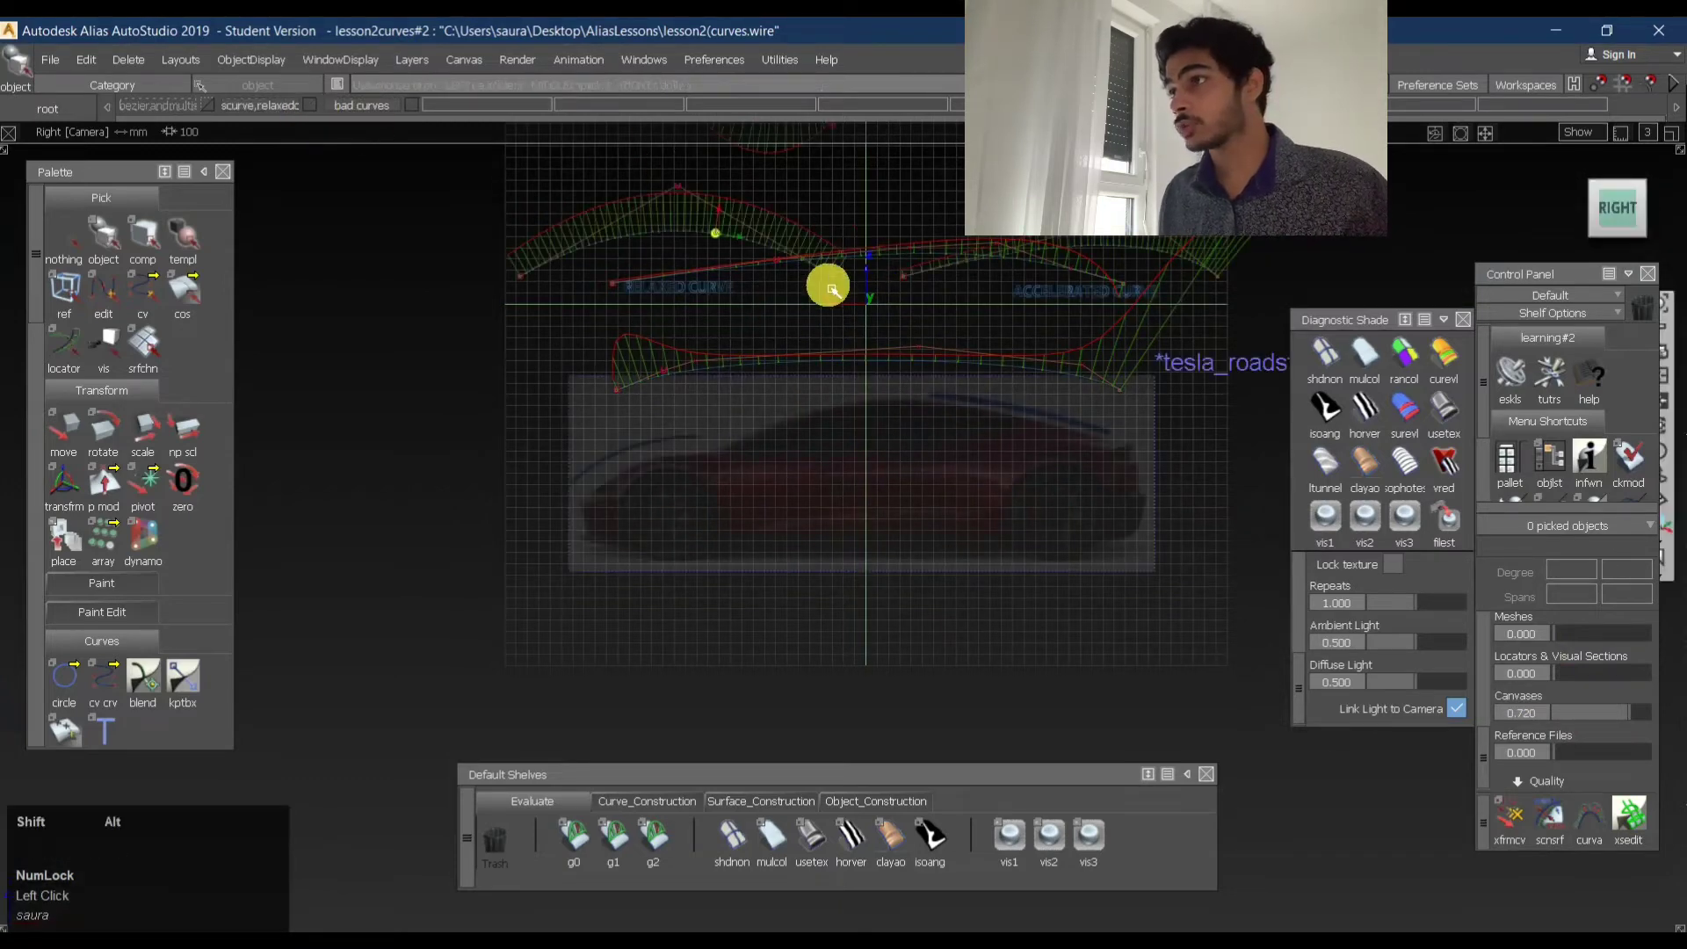
middle_click_drag(825, 282, 654, 387, "alt+shift")
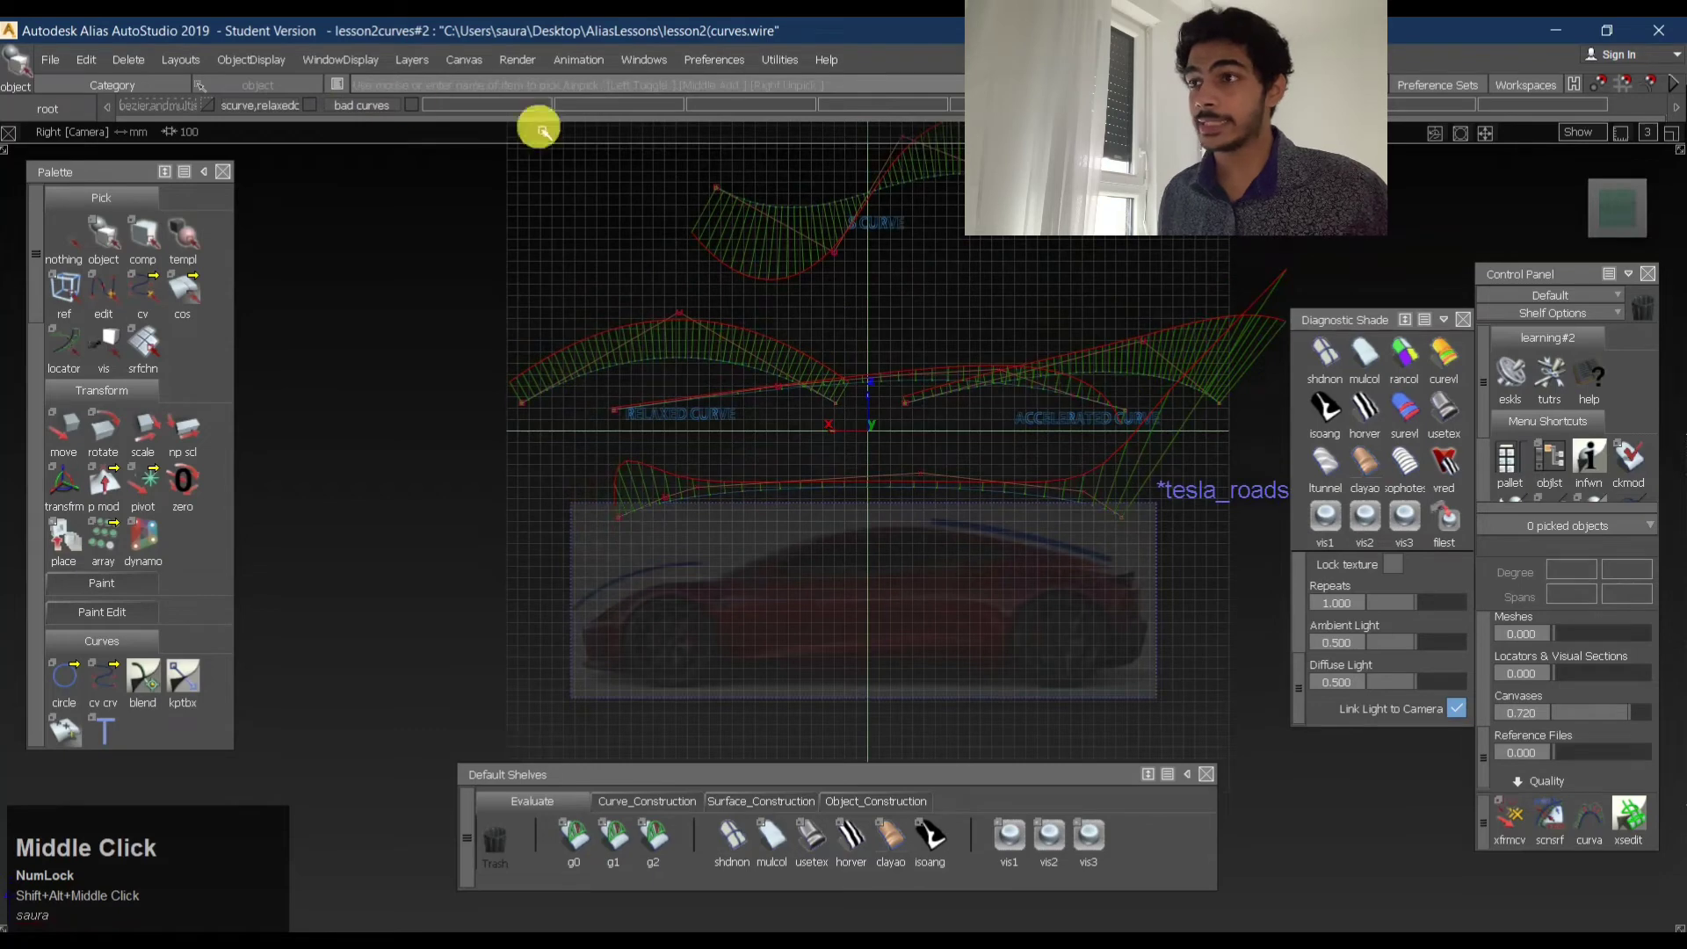
left_click(413, 105)
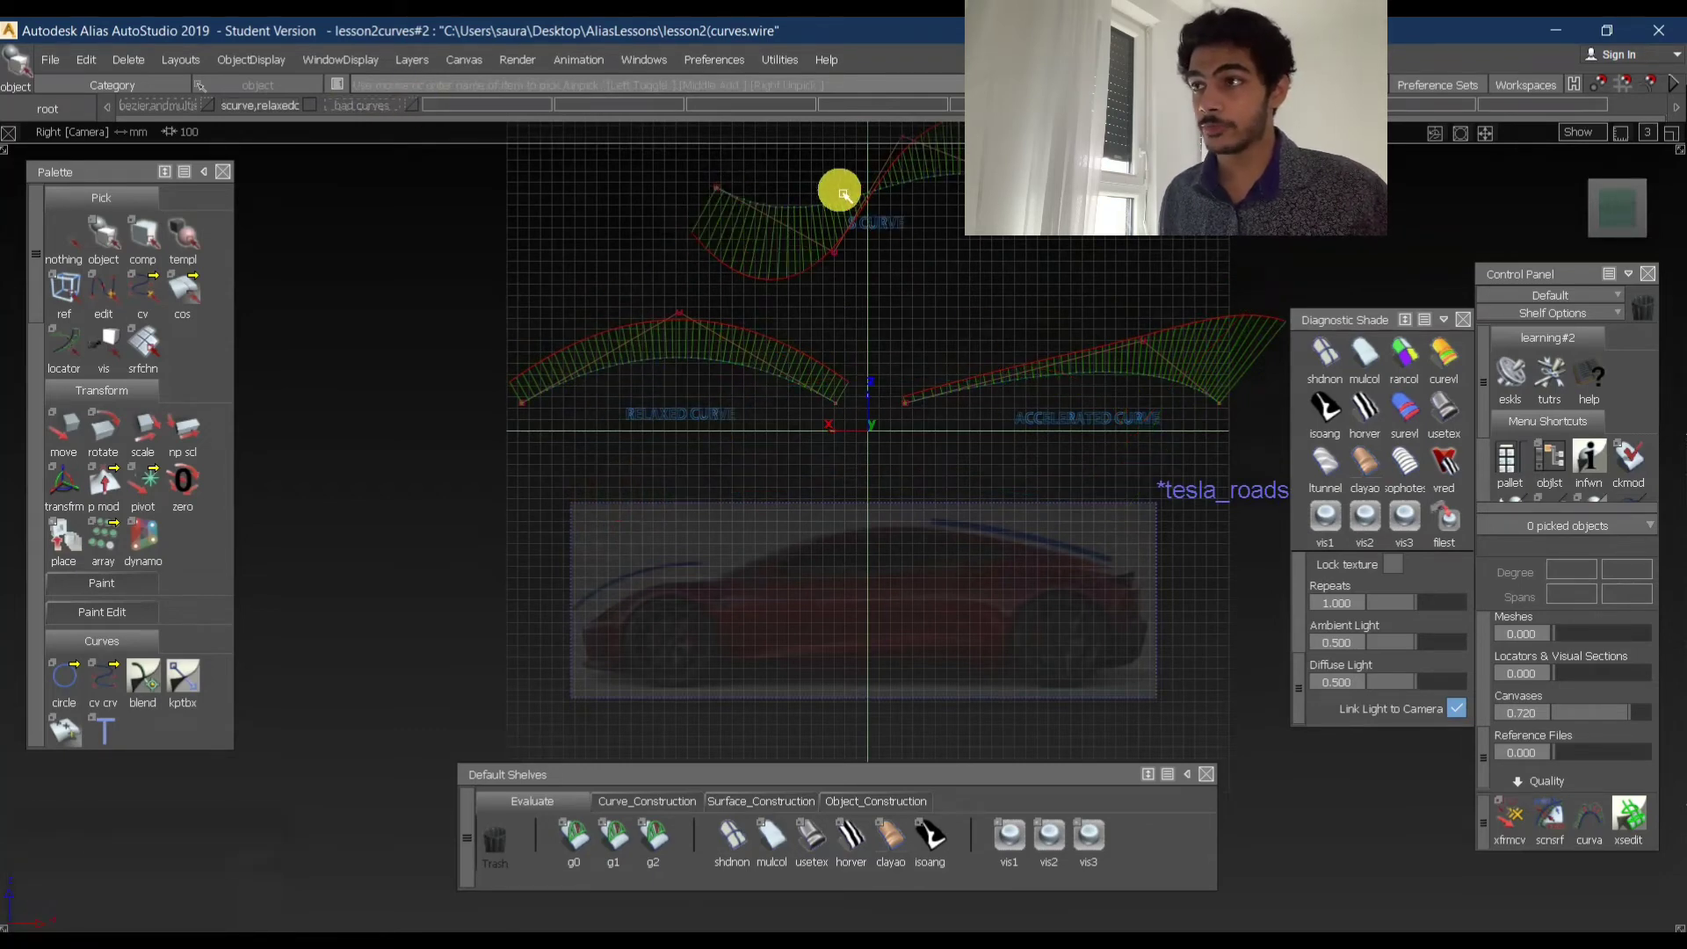
middle_click_drag(842, 192, 856, 351, "alt+shift")
right_click_drag(846, 326, 888, 327, "alt+shift")
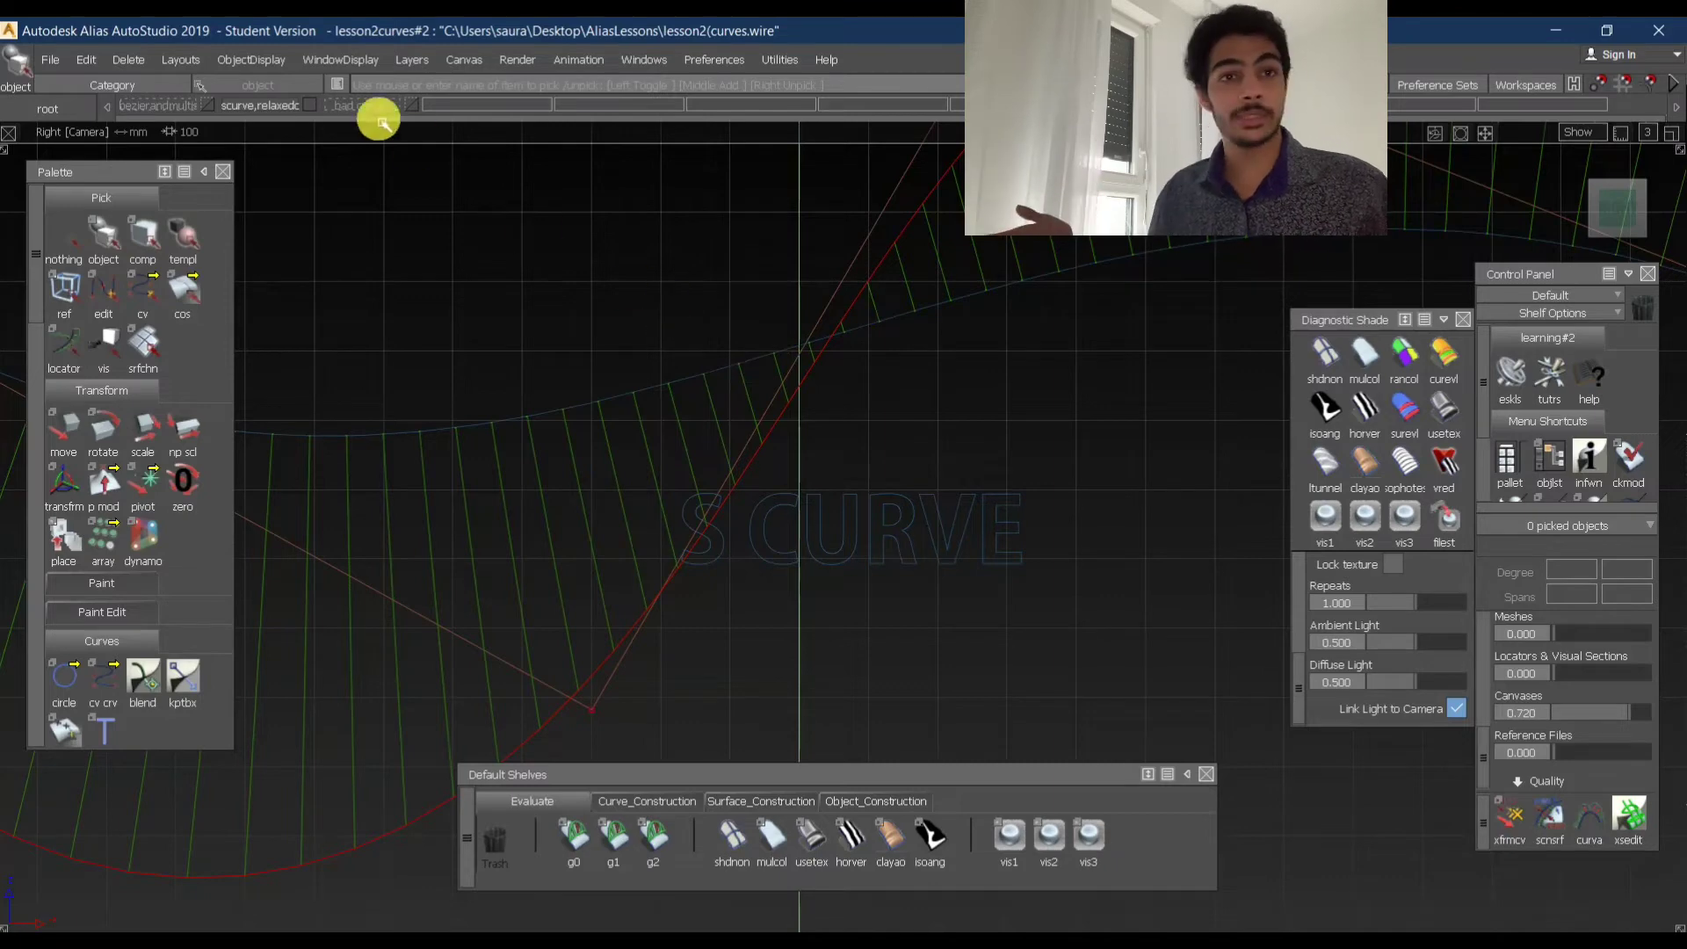
- Switch visibility from the scurve,relaxed layer to the bad curves layer and frame the two bad curves
left_click(338, 109)
left_click(411, 107)
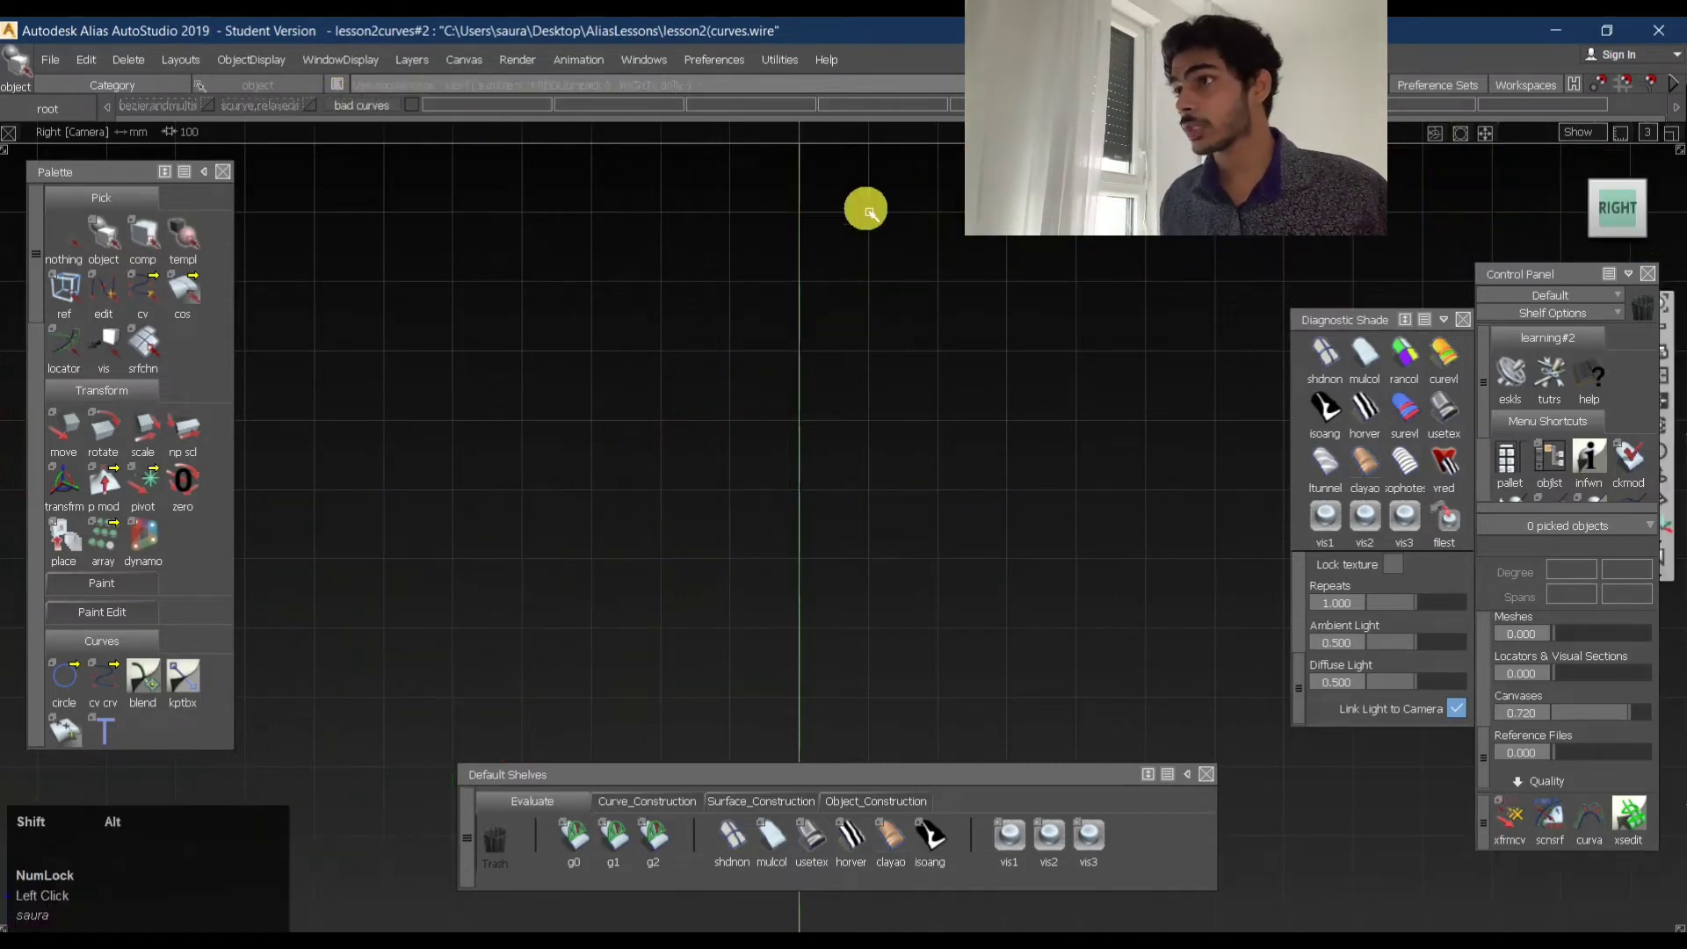
right_click_drag(866, 211, 836, 407, "alt+shift")
middle_click_drag(828, 398, 783, 256, "alt+shift")
right_click_drag(1009, 407, 1121, 426, "alt+shift")
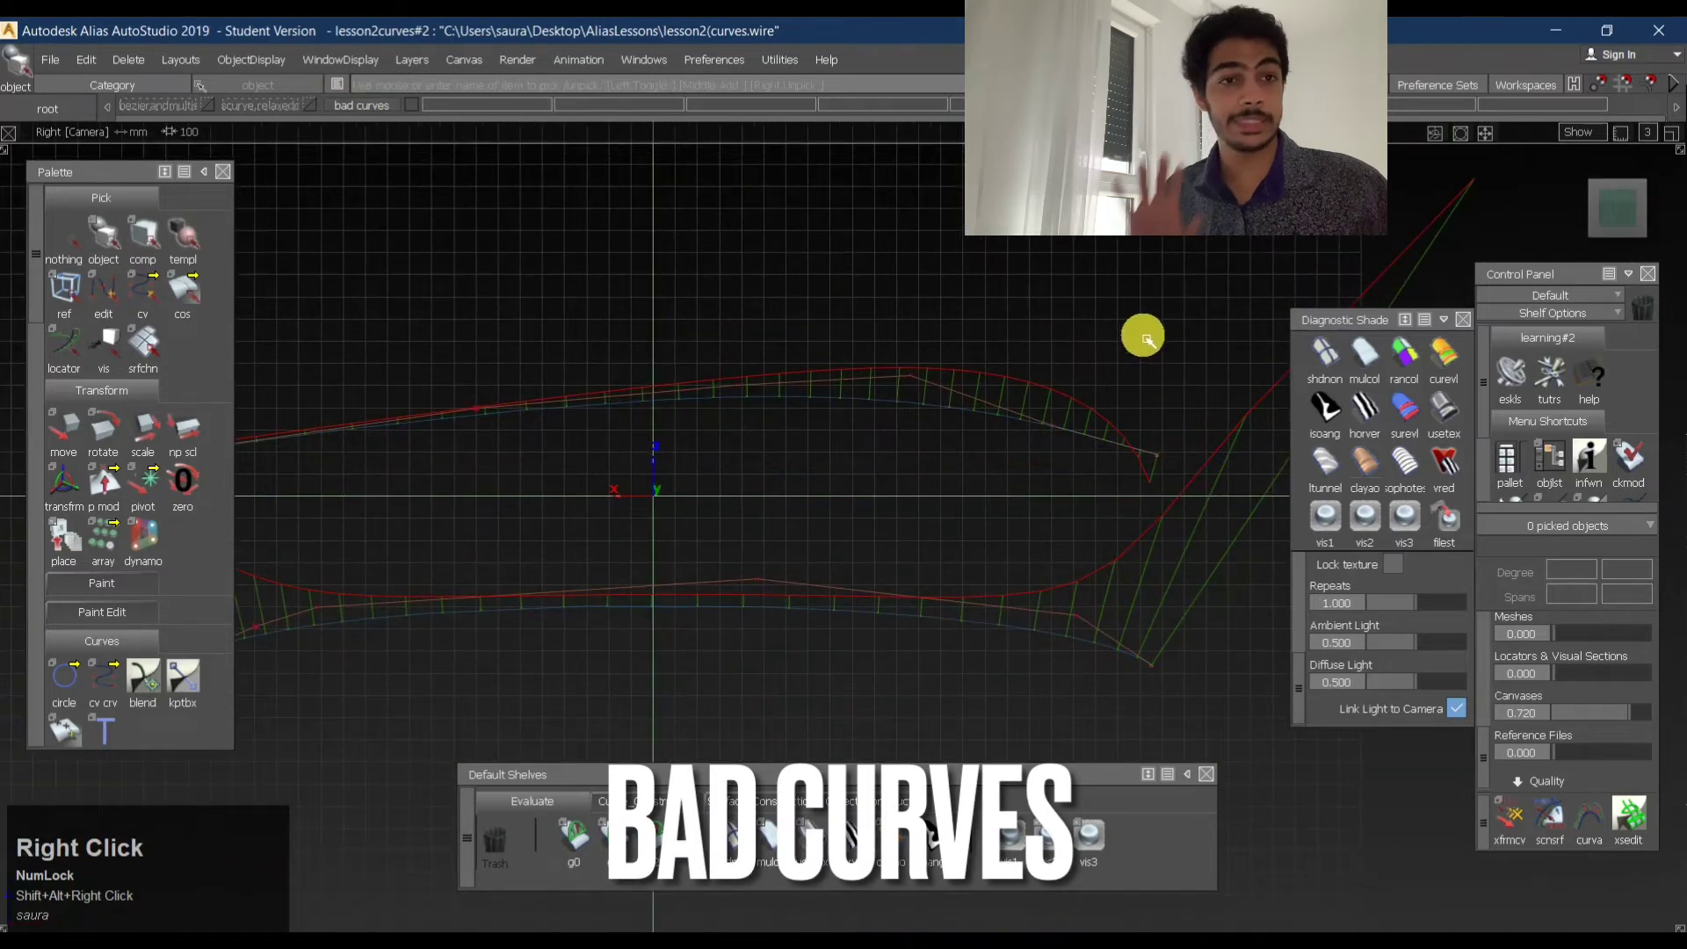
- Pick both bad curves, hide their CVs, hulls and curvature combs, and clear the pick
left_click_drag(1004, 394, 669, 442, "ctrl+shift")
left_click_drag(863, 366, 1043, 456, "shift")
left_click_drag(797, 567, 991, 650)
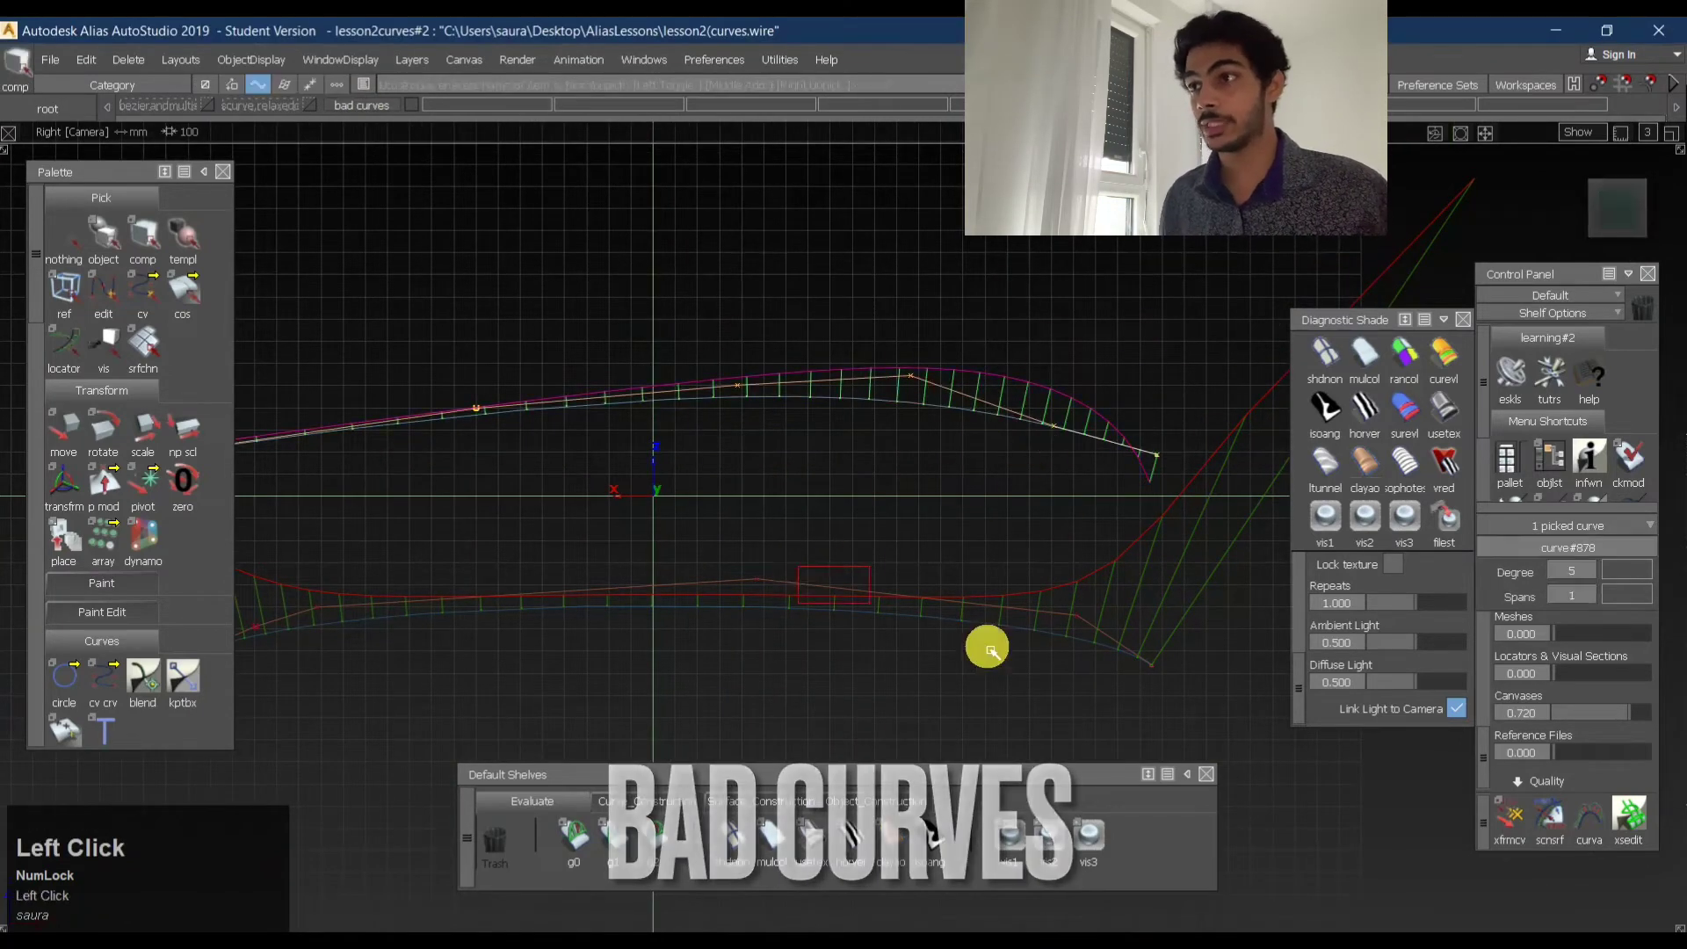
left_click_drag(1002, 527, 1005, 274, "ctrl+shift")
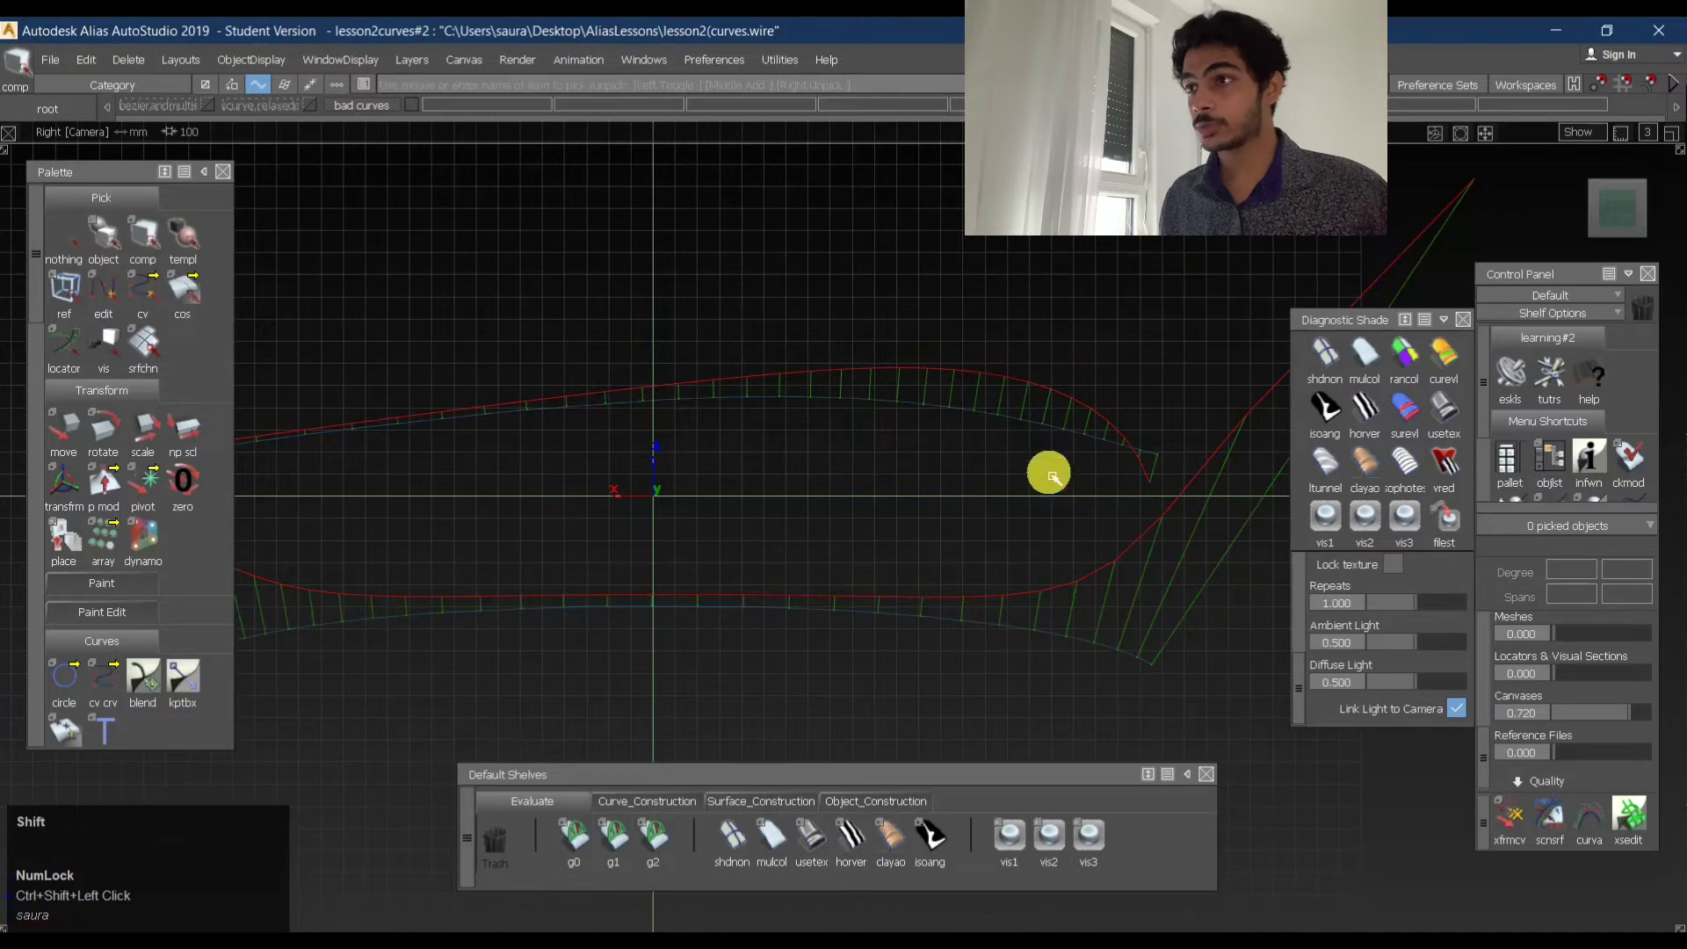
middle_click_drag(1141, 488, 956, 258, "ctrl+shift")
left_click_drag(855, 458, 845, 347, "ctrl+shift")
left_click_drag(761, 389, 1102, 411, "ctrl+shift")
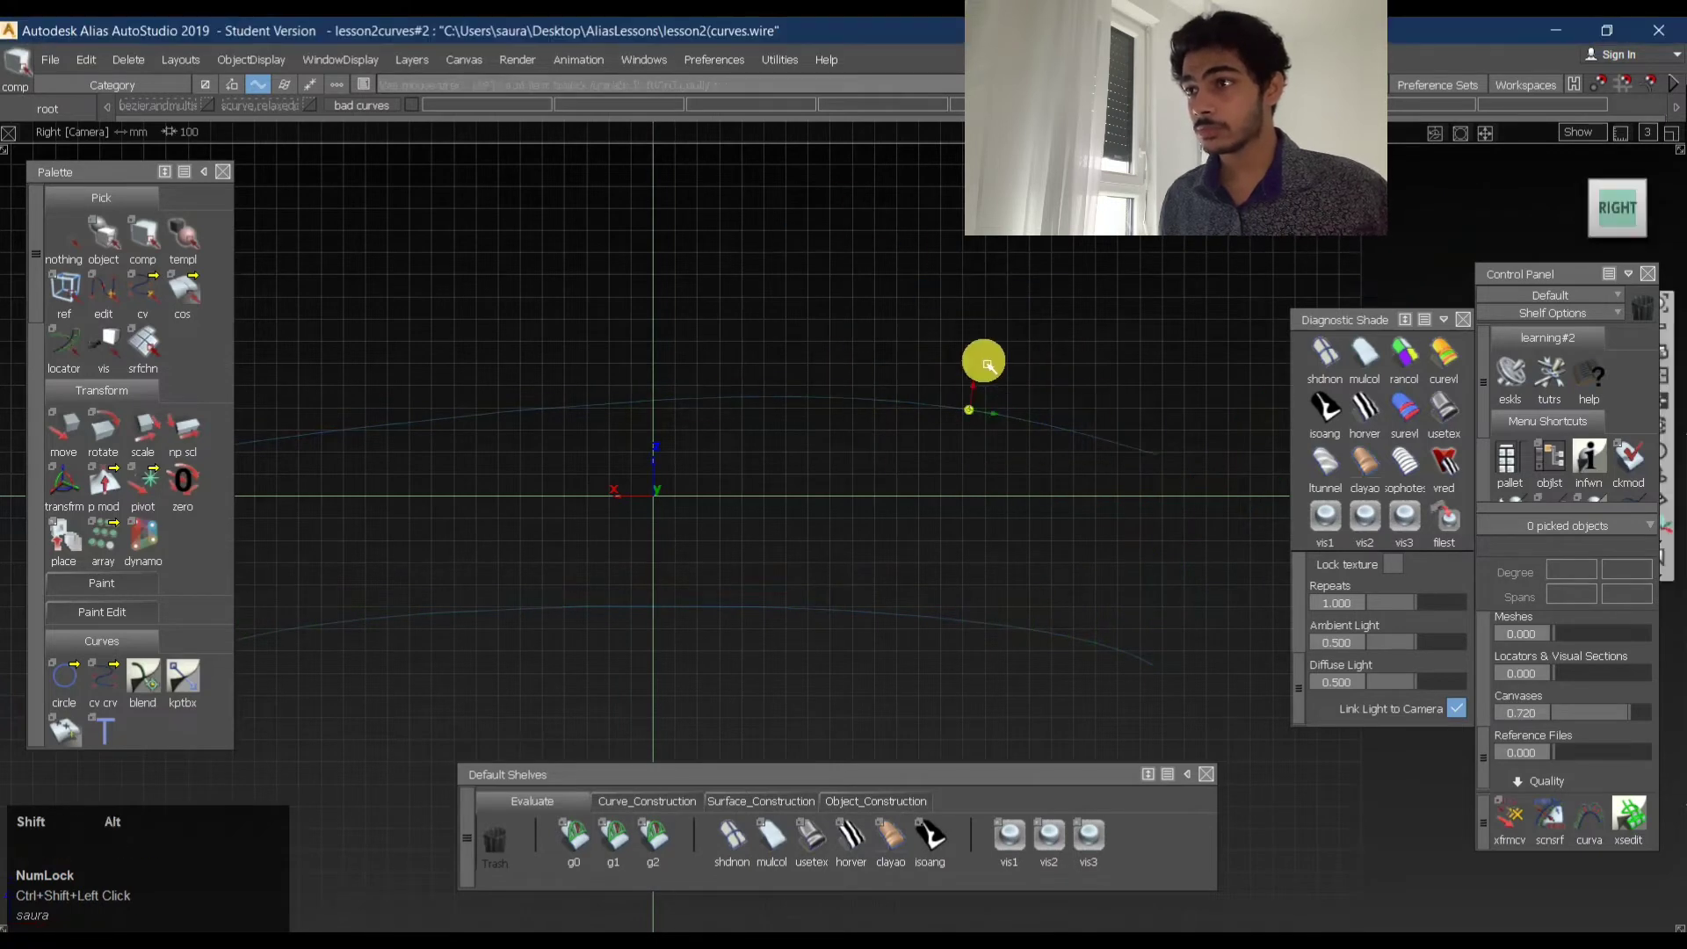
- Examine the shape of the upper bad curve, especially toward its right end, and compare it with the lower curve
right_click_drag(984, 363, 607, 430, "alt+shift")
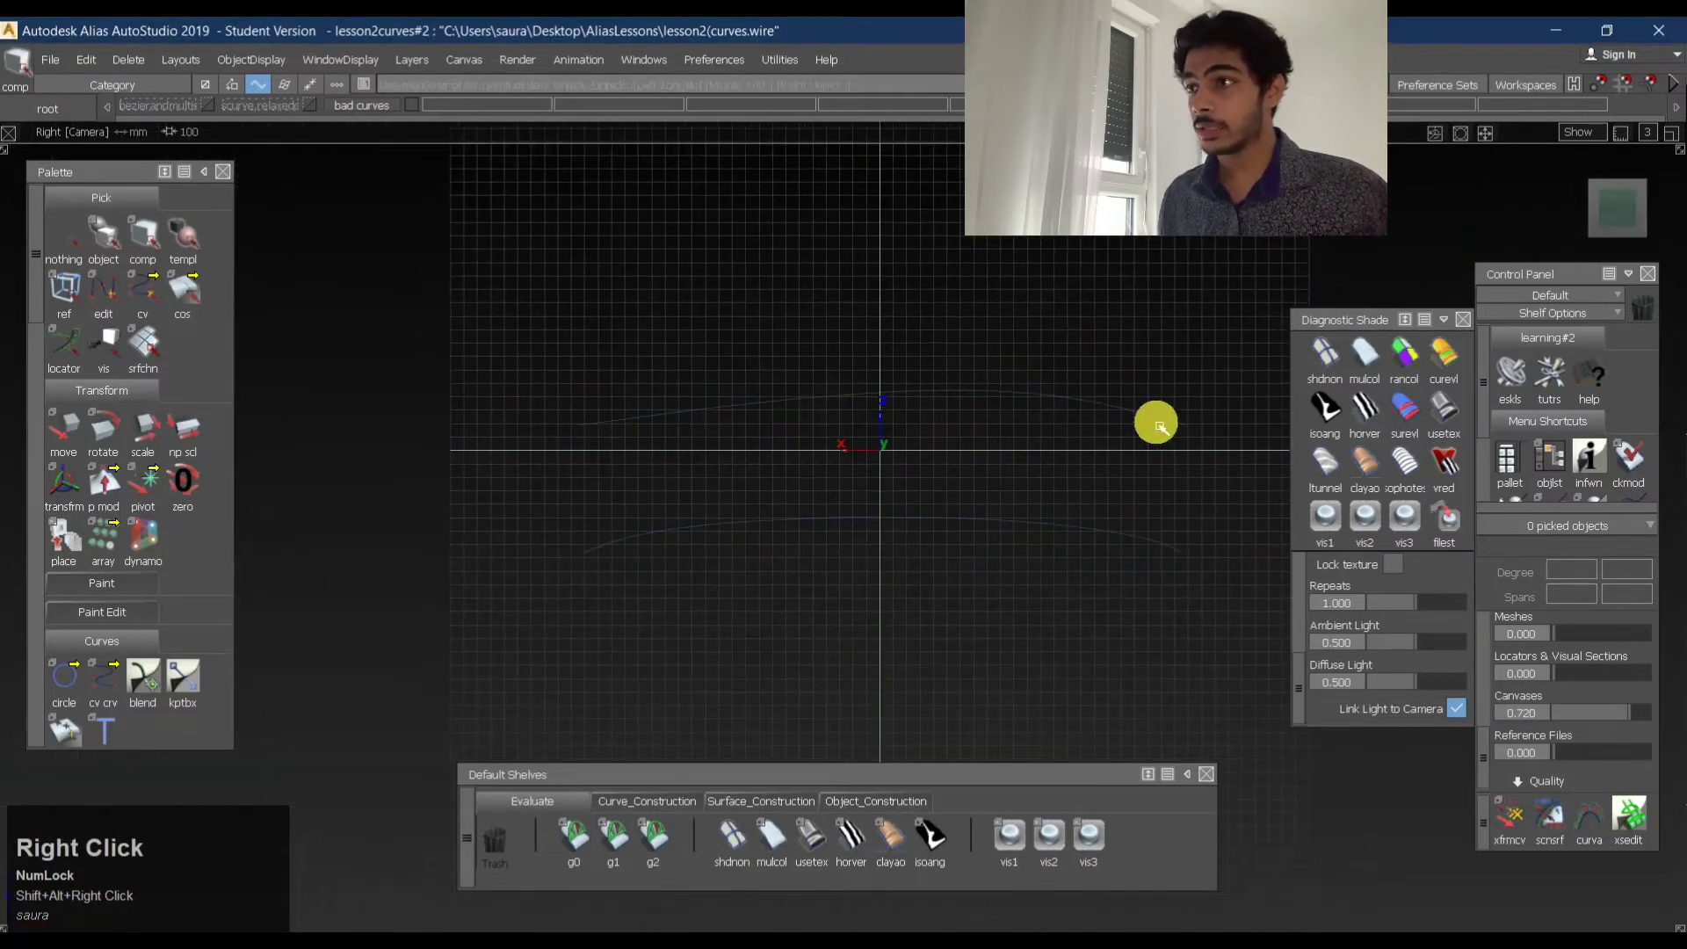
left_click_drag(841, 389, 1154, 411, "ctrl+shift")
mouse_move(1129, 408)
right_mouse_down("alt+shift")
mouse_move(1173, 405)
mouse_move(1222, 329)
right_mouse_up("alt+shift")
middle_click_drag(1222, 329, 853, 228, "alt+shift")
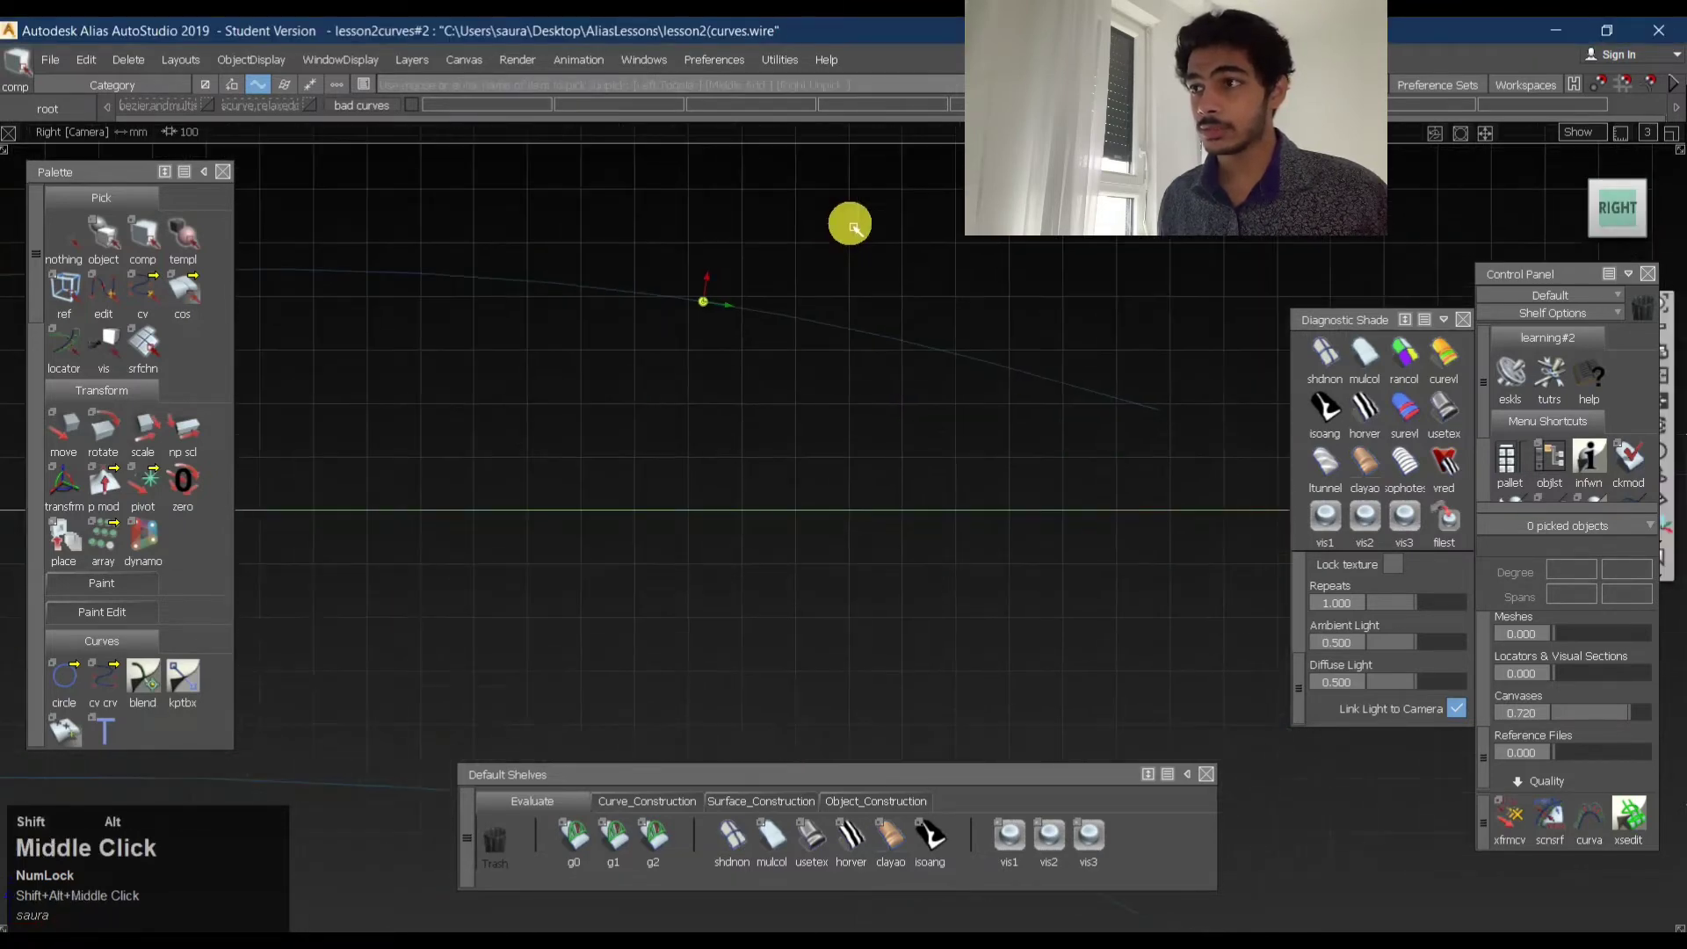
right_click_drag(891, 229, 775, 238, "alt+shift")
middle_click_drag(775, 238, 776, 348, "ctrl+shift")
right_click_drag(830, 334, 492, 366, "alt+shift")
middle_click_drag(492, 366, 742, 431, "alt+shift")
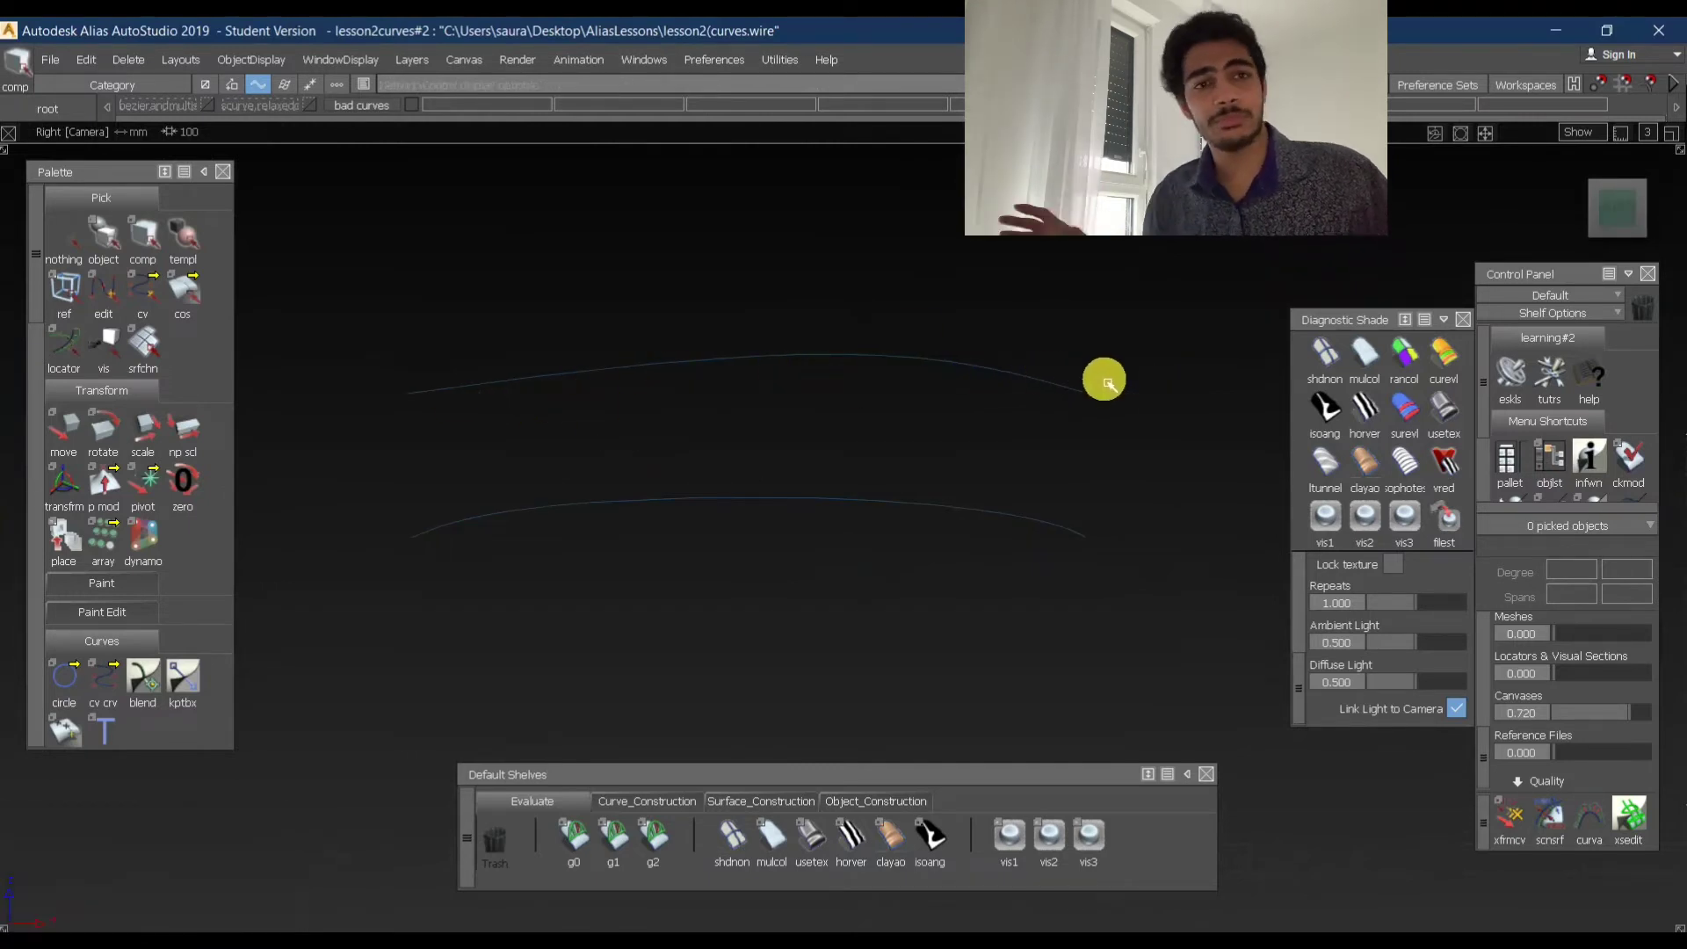
- Pick the upper bad curve, set the comb scale to 10, and turn on its U curvature comb
left_click_drag(944, 421, 728, 405, "ctrl+shift")
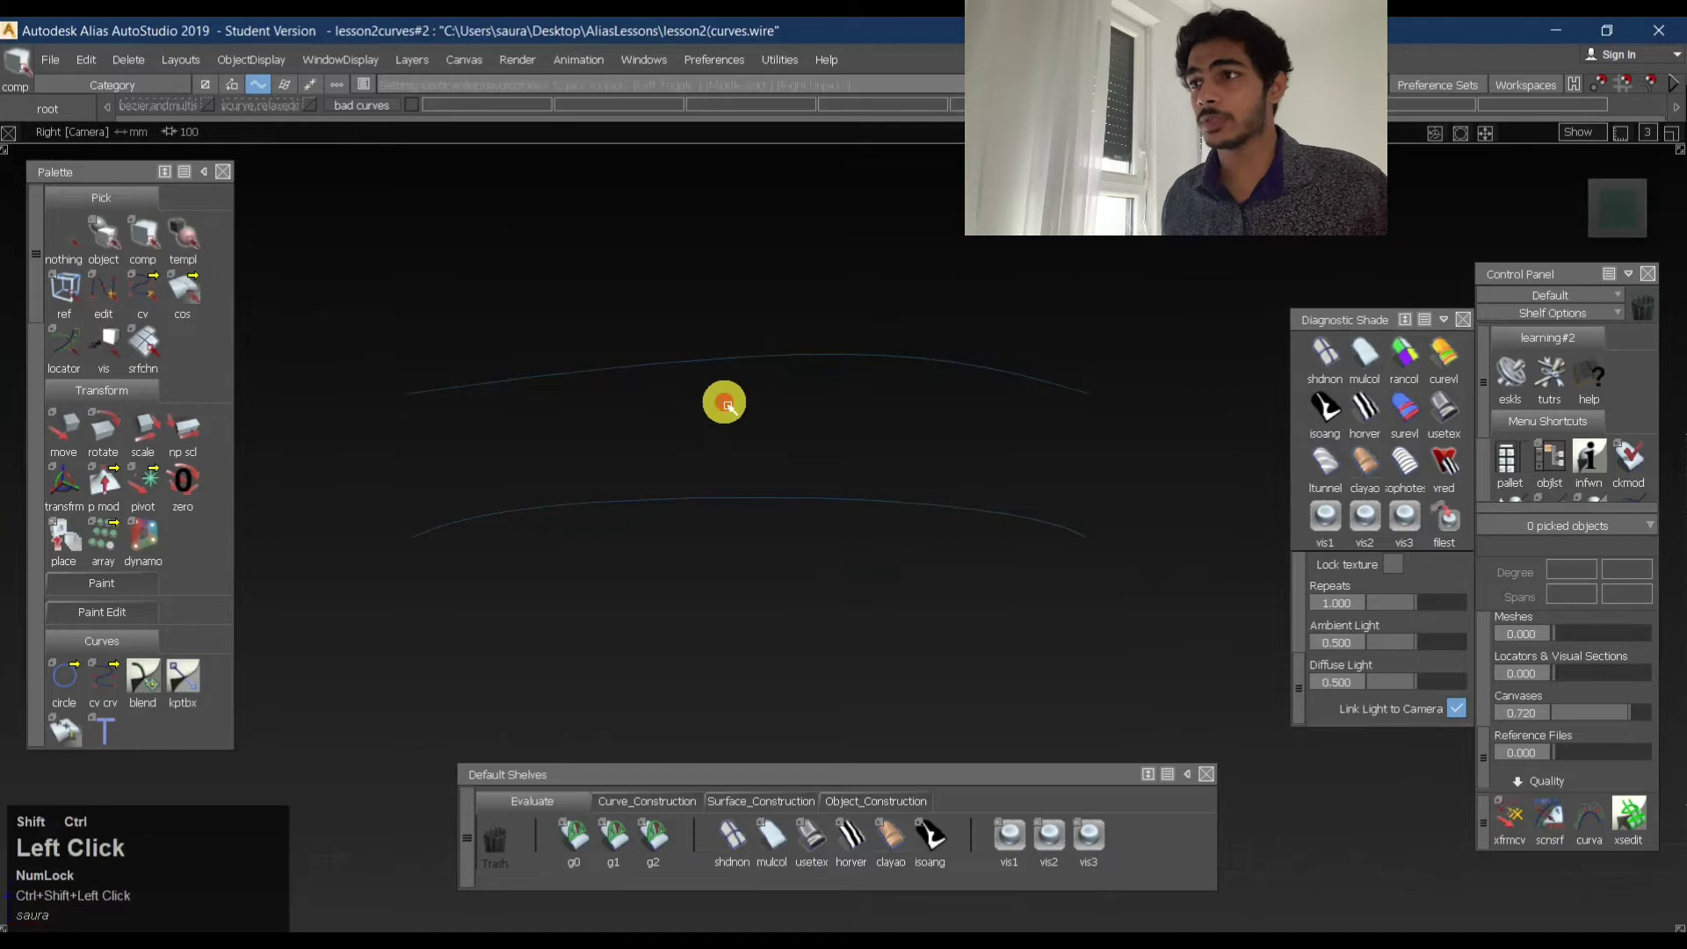
left_click(908, 358)
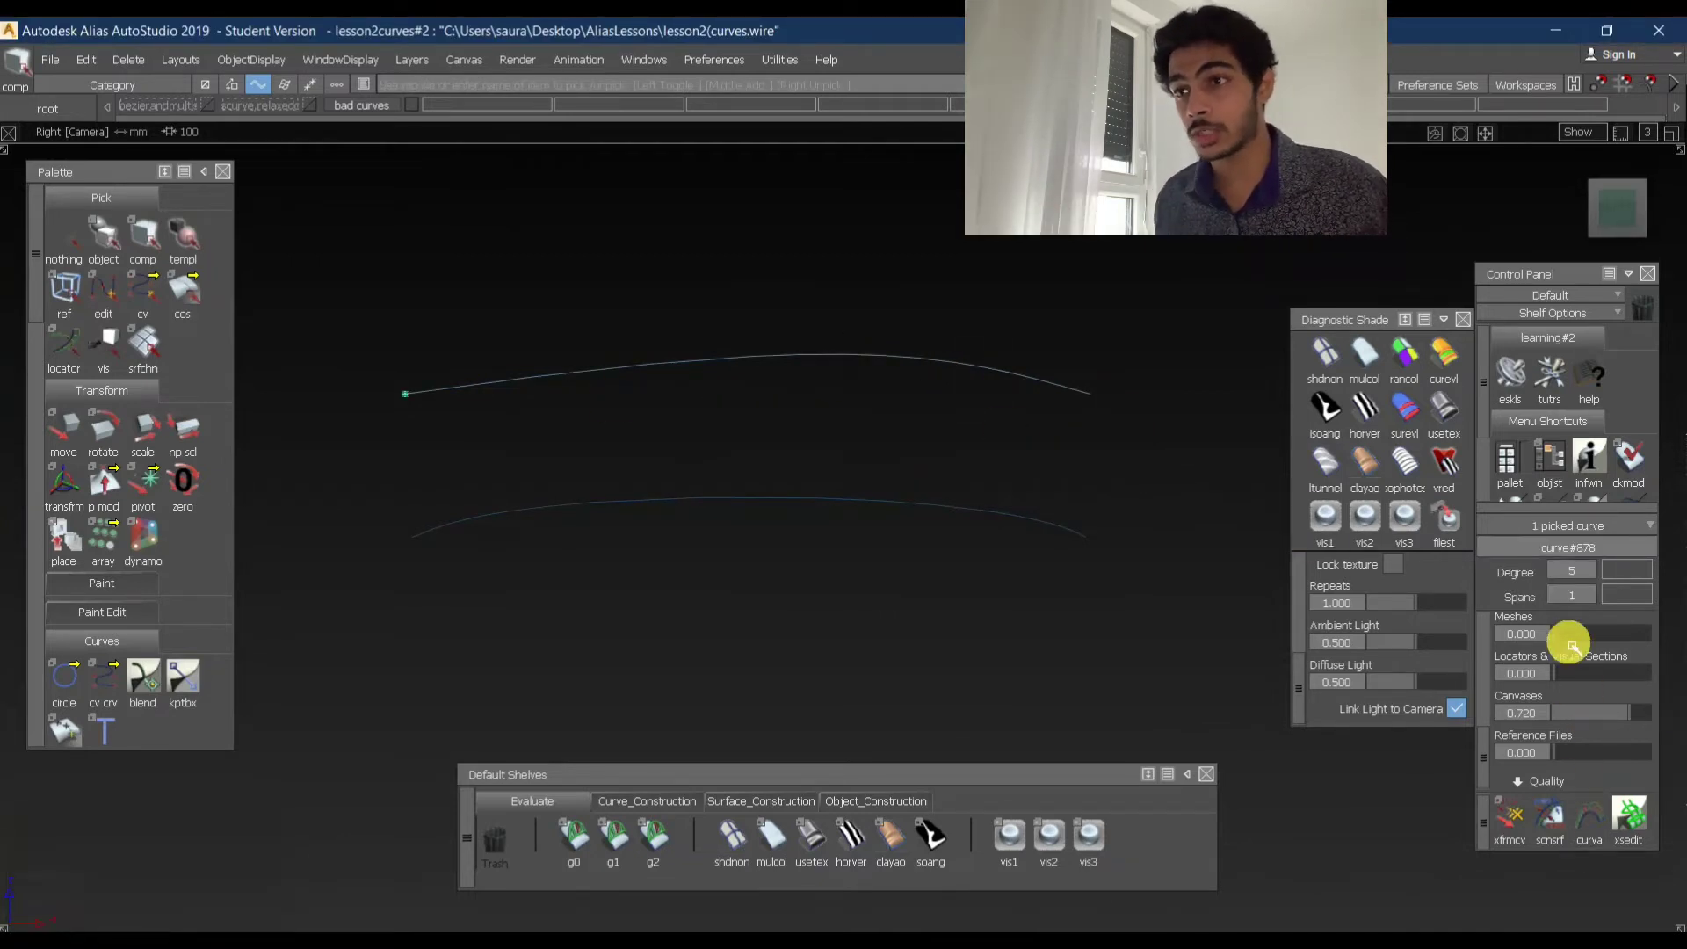
left_click(1589, 817)
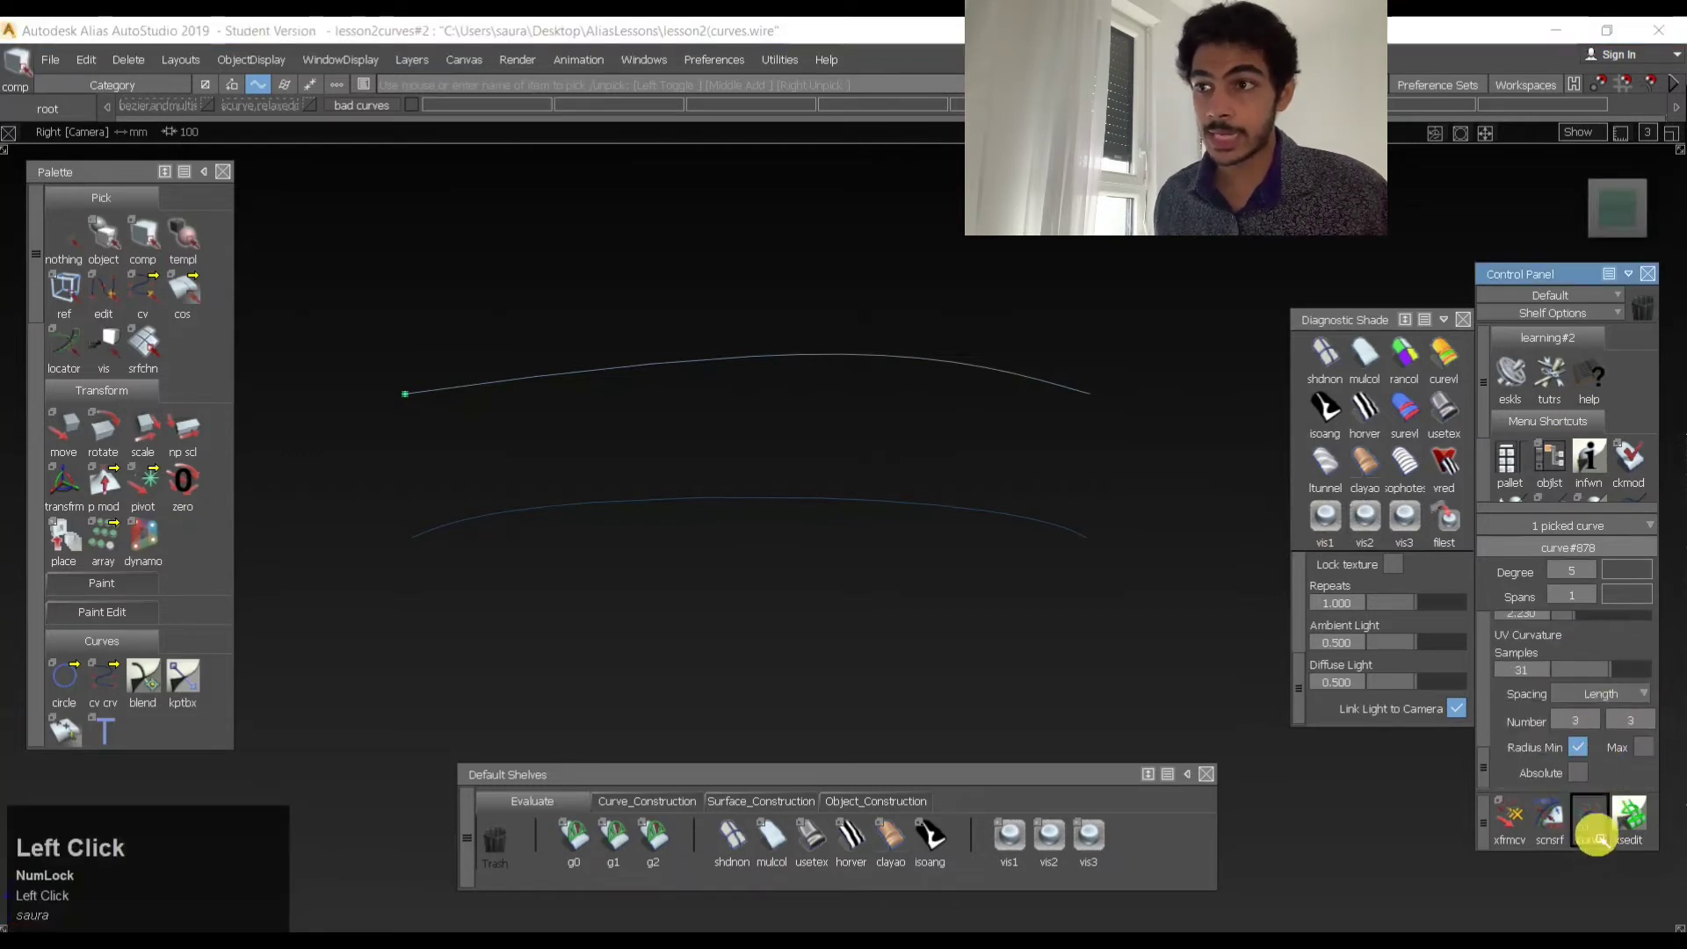
scroll(1586, 635, "up", 2)
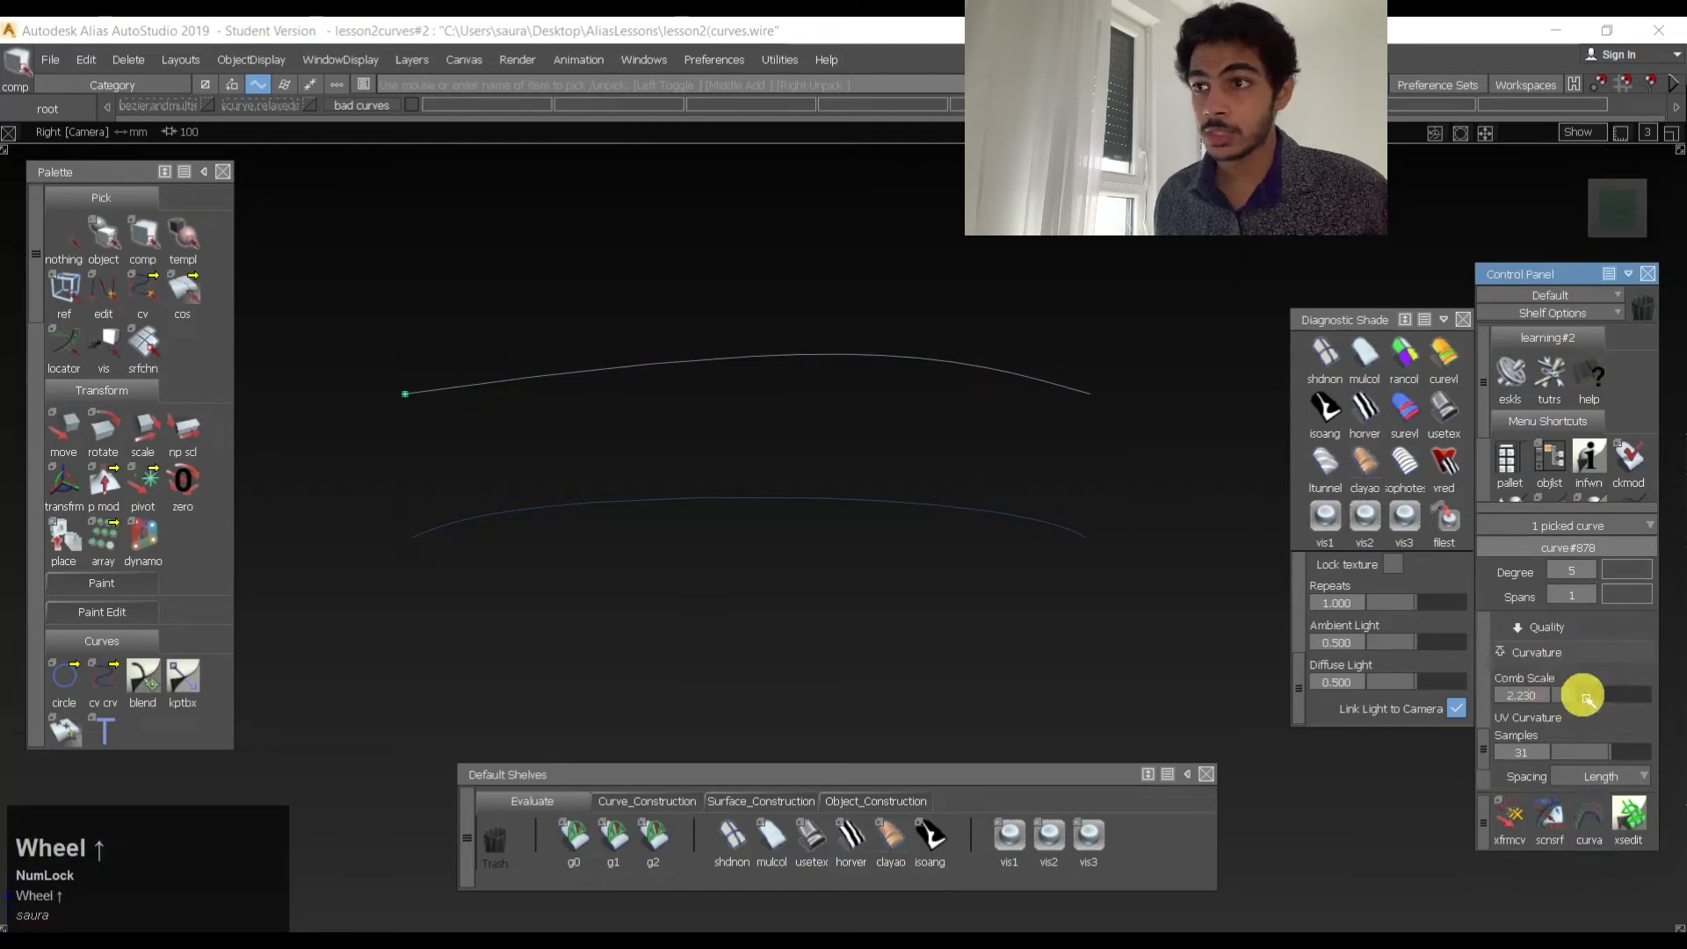
left_click_drag(1587, 698, 1649, 689)
scroll(1589, 672, "up", 4)
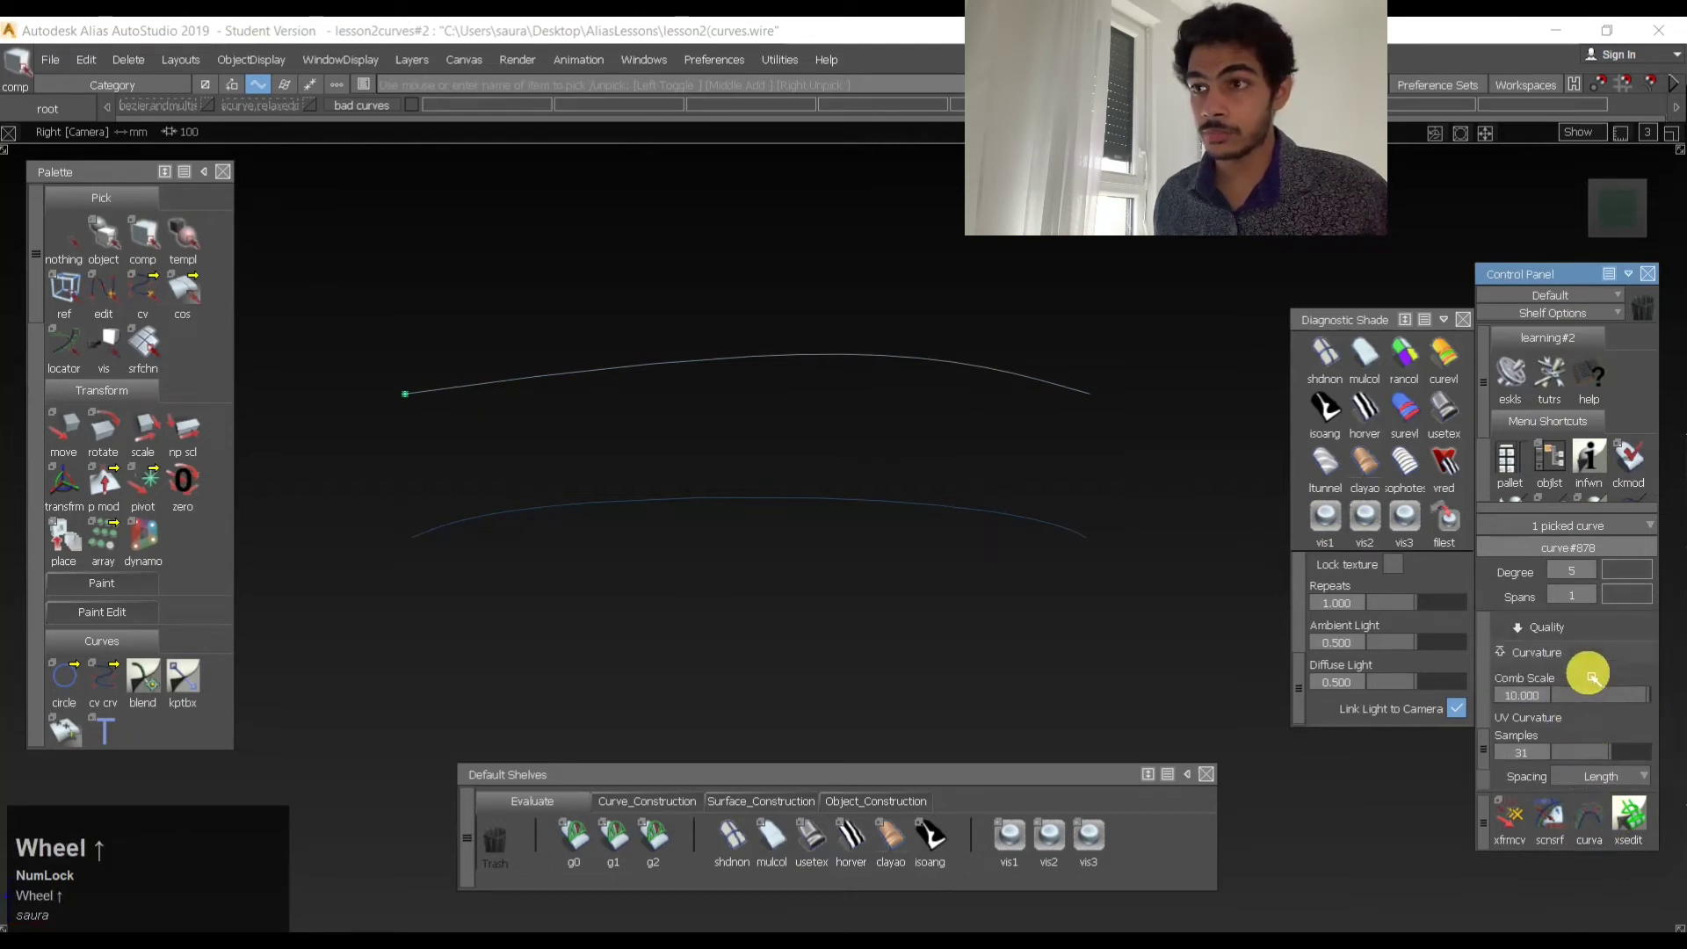
scroll(1574, 686, "up", 2)
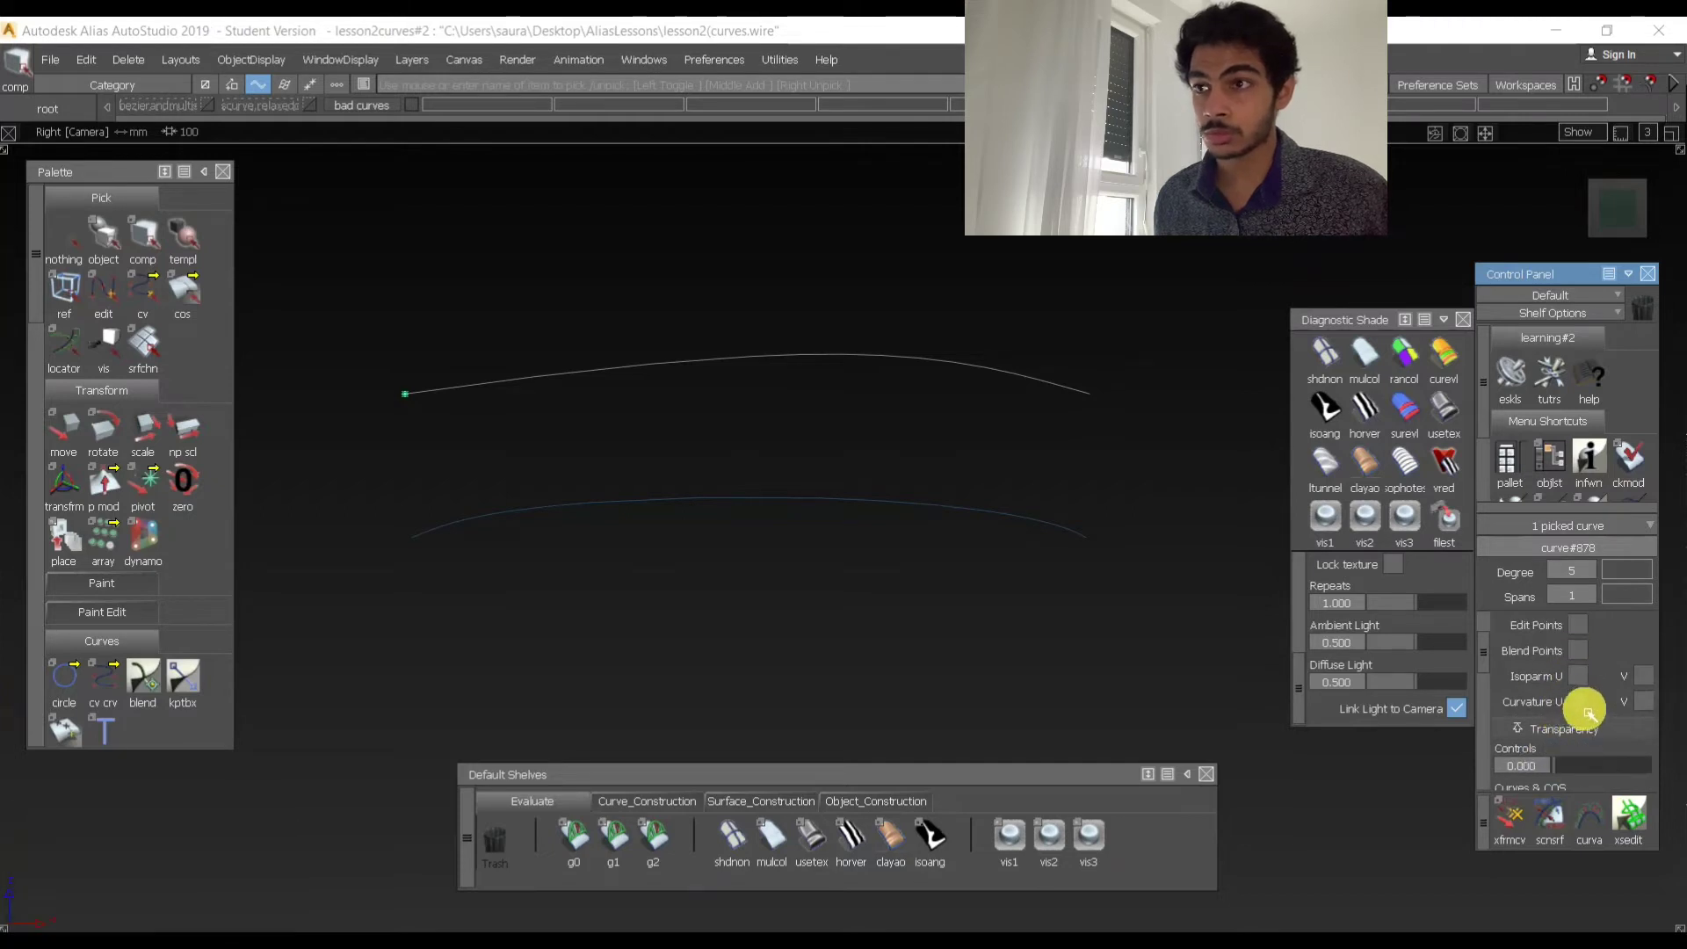
left_click(1576, 701)
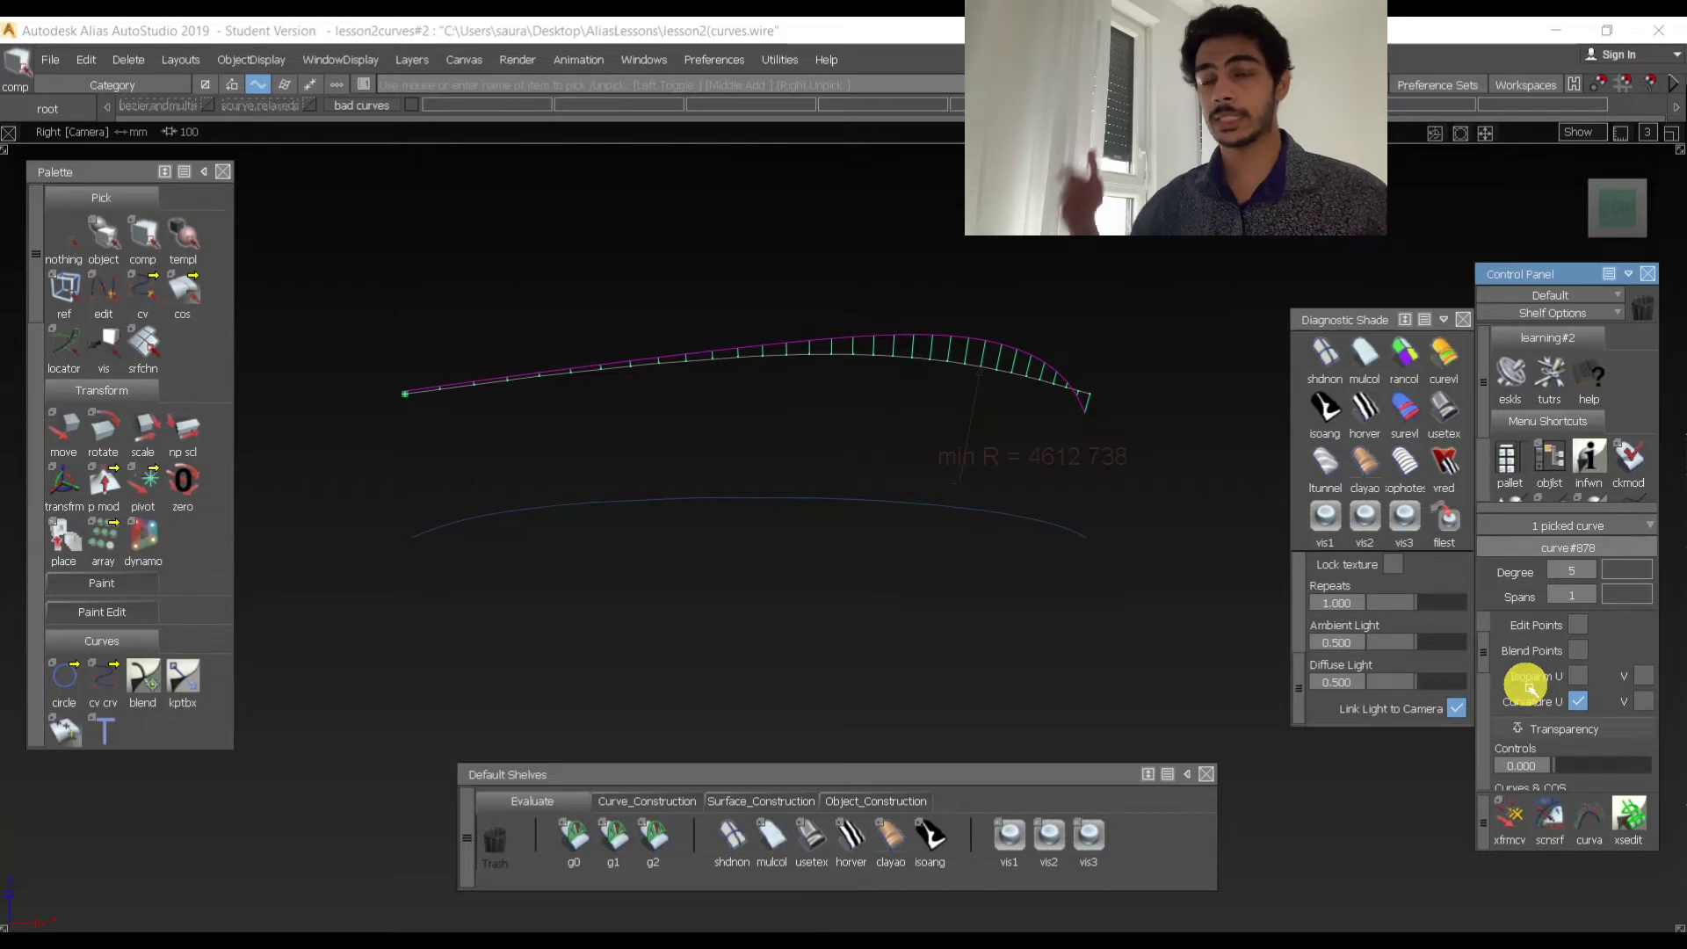
left_click(1582, 701)
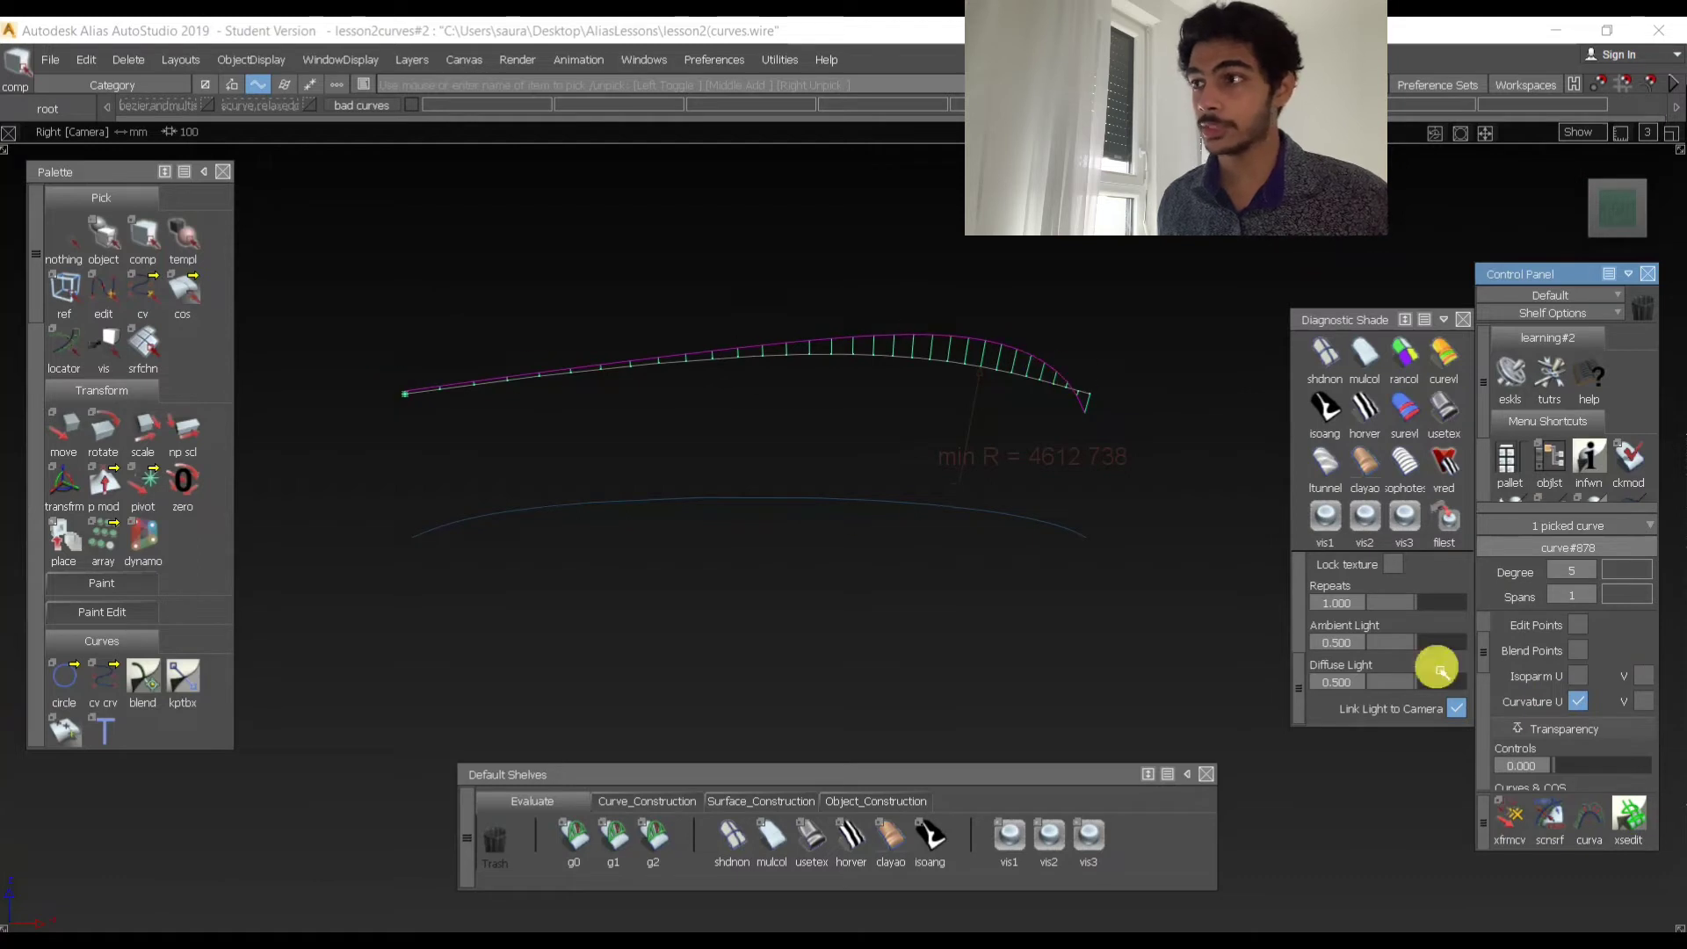
- Raise the curvature comb samples to 50
scroll(1524, 646, "down", 5)
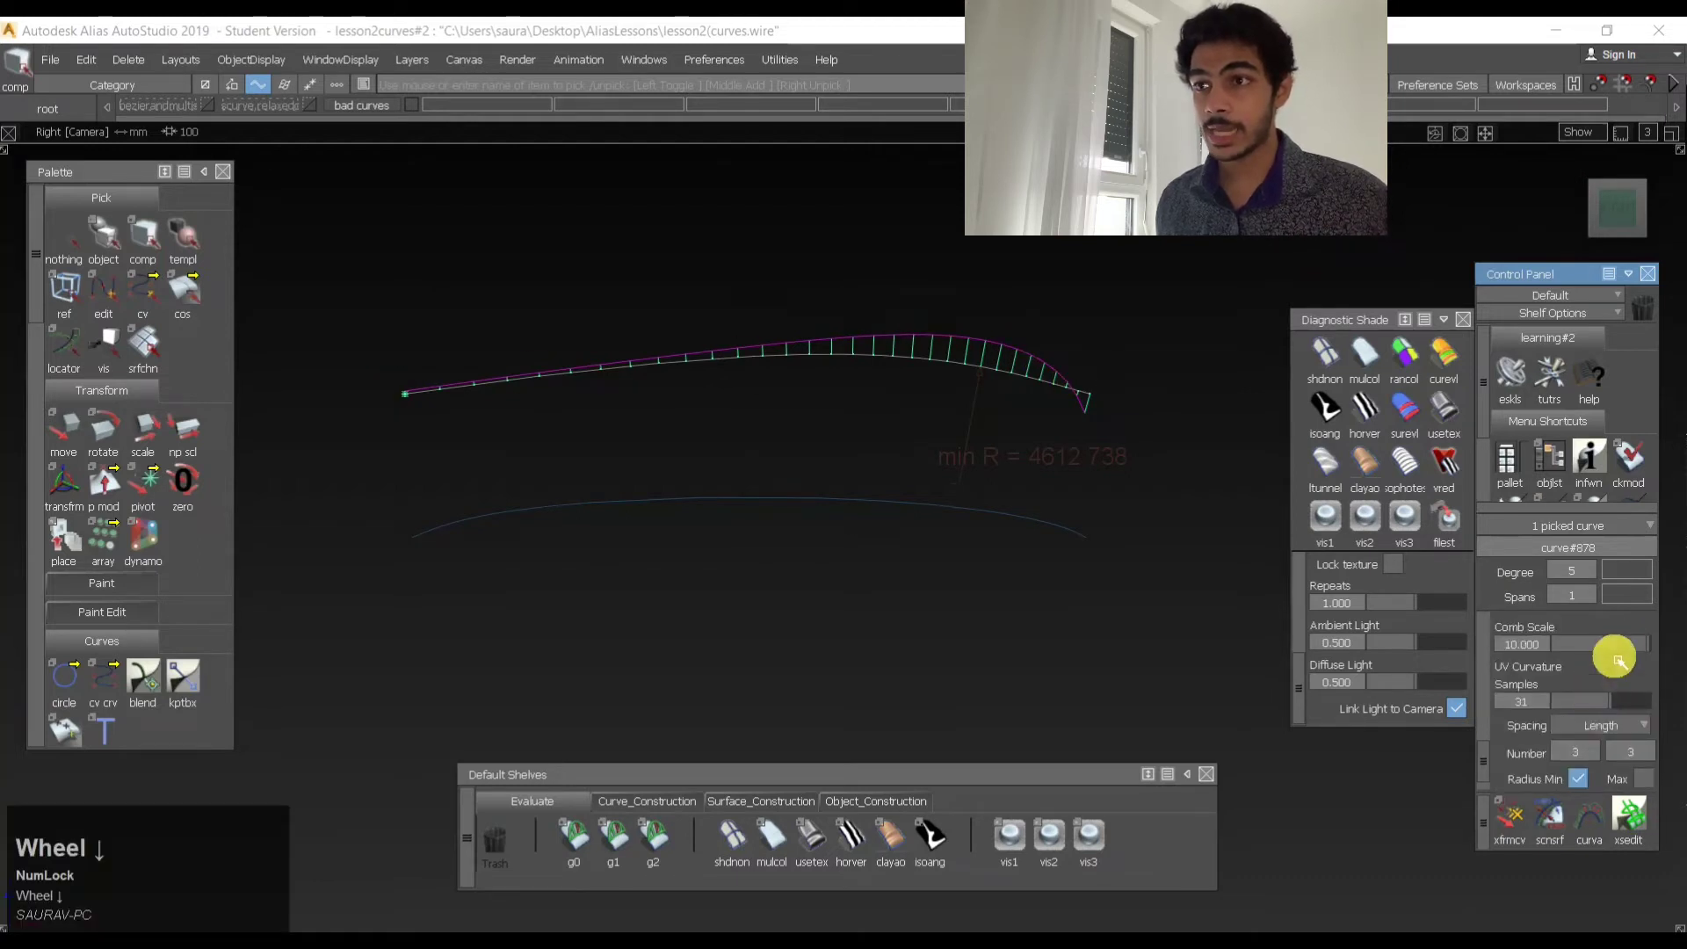
left_click_drag(1616, 648, 1679, 625)
scroll(1589, 704, "down", 1)
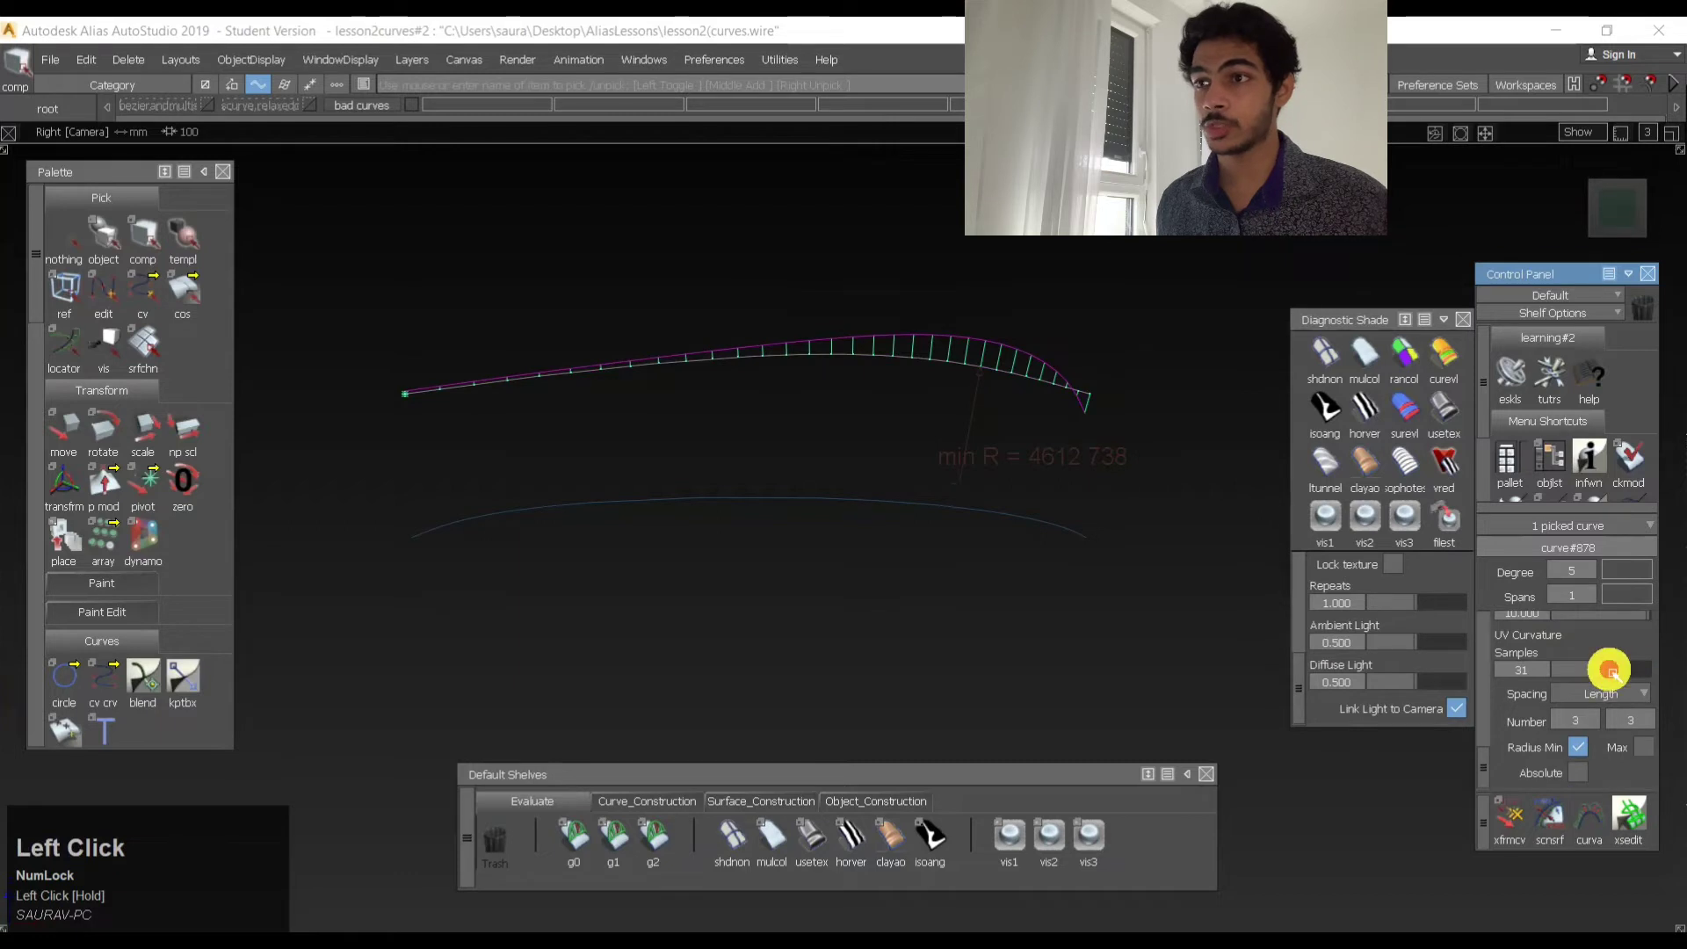
left_click_drag(1610, 670, 1678, 670)
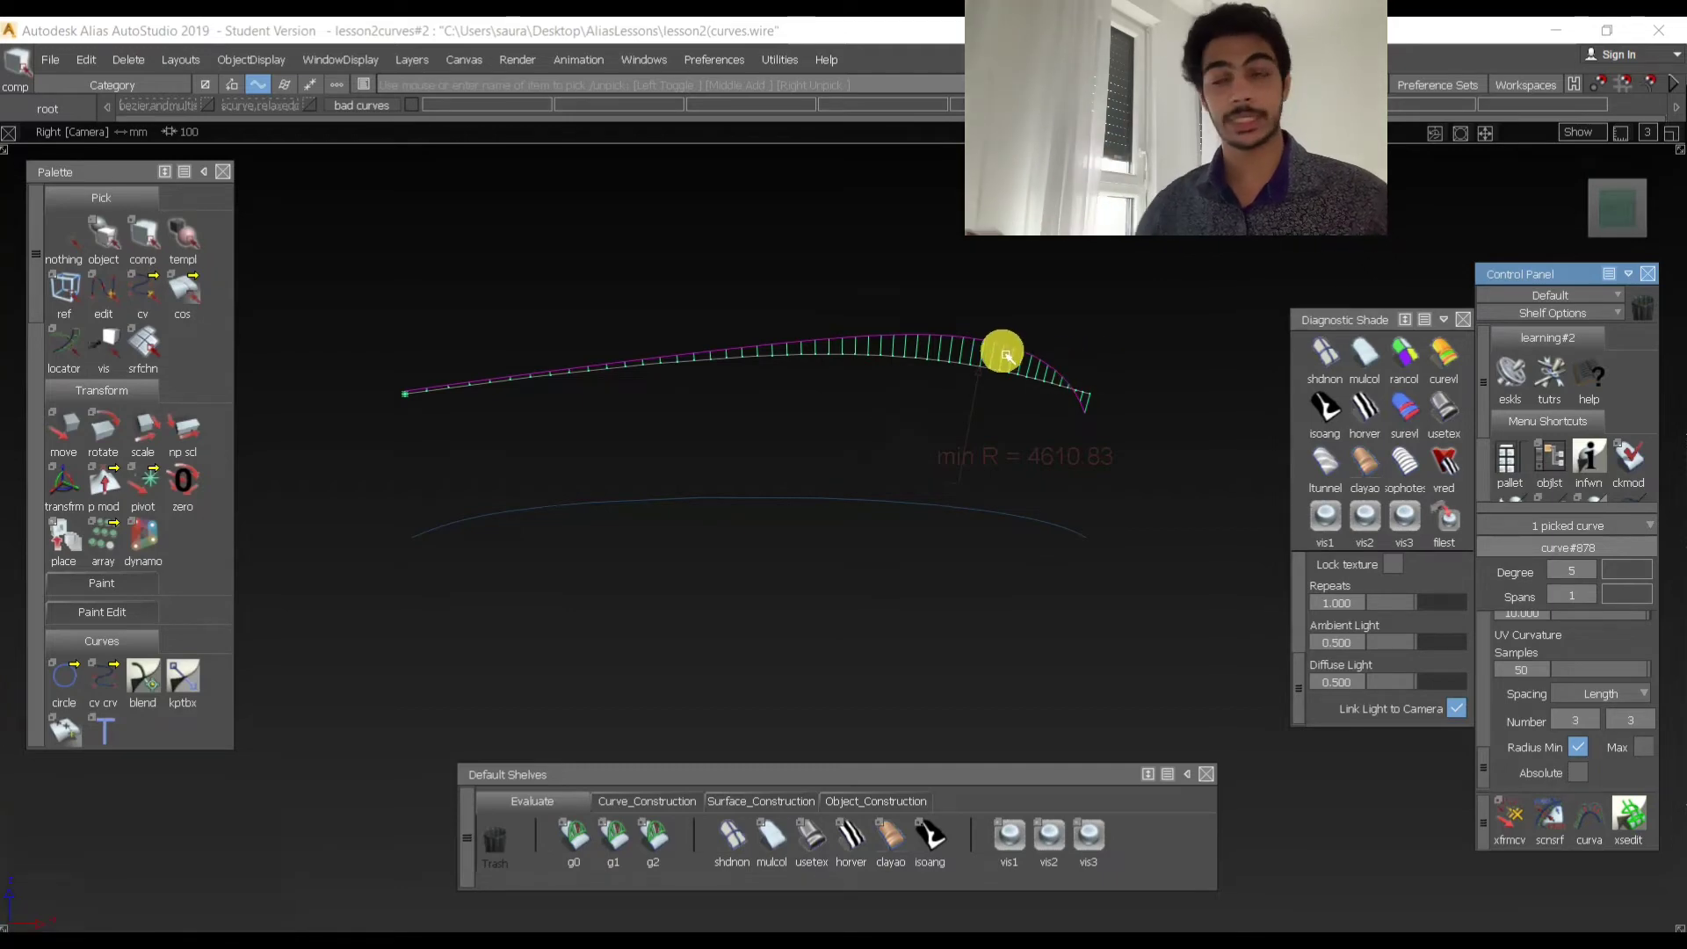
- Clear the pick, pick the upper curve again, and show its CVs and hull
right_click_drag(1005, 358, 1081, 360, "alt+shift")
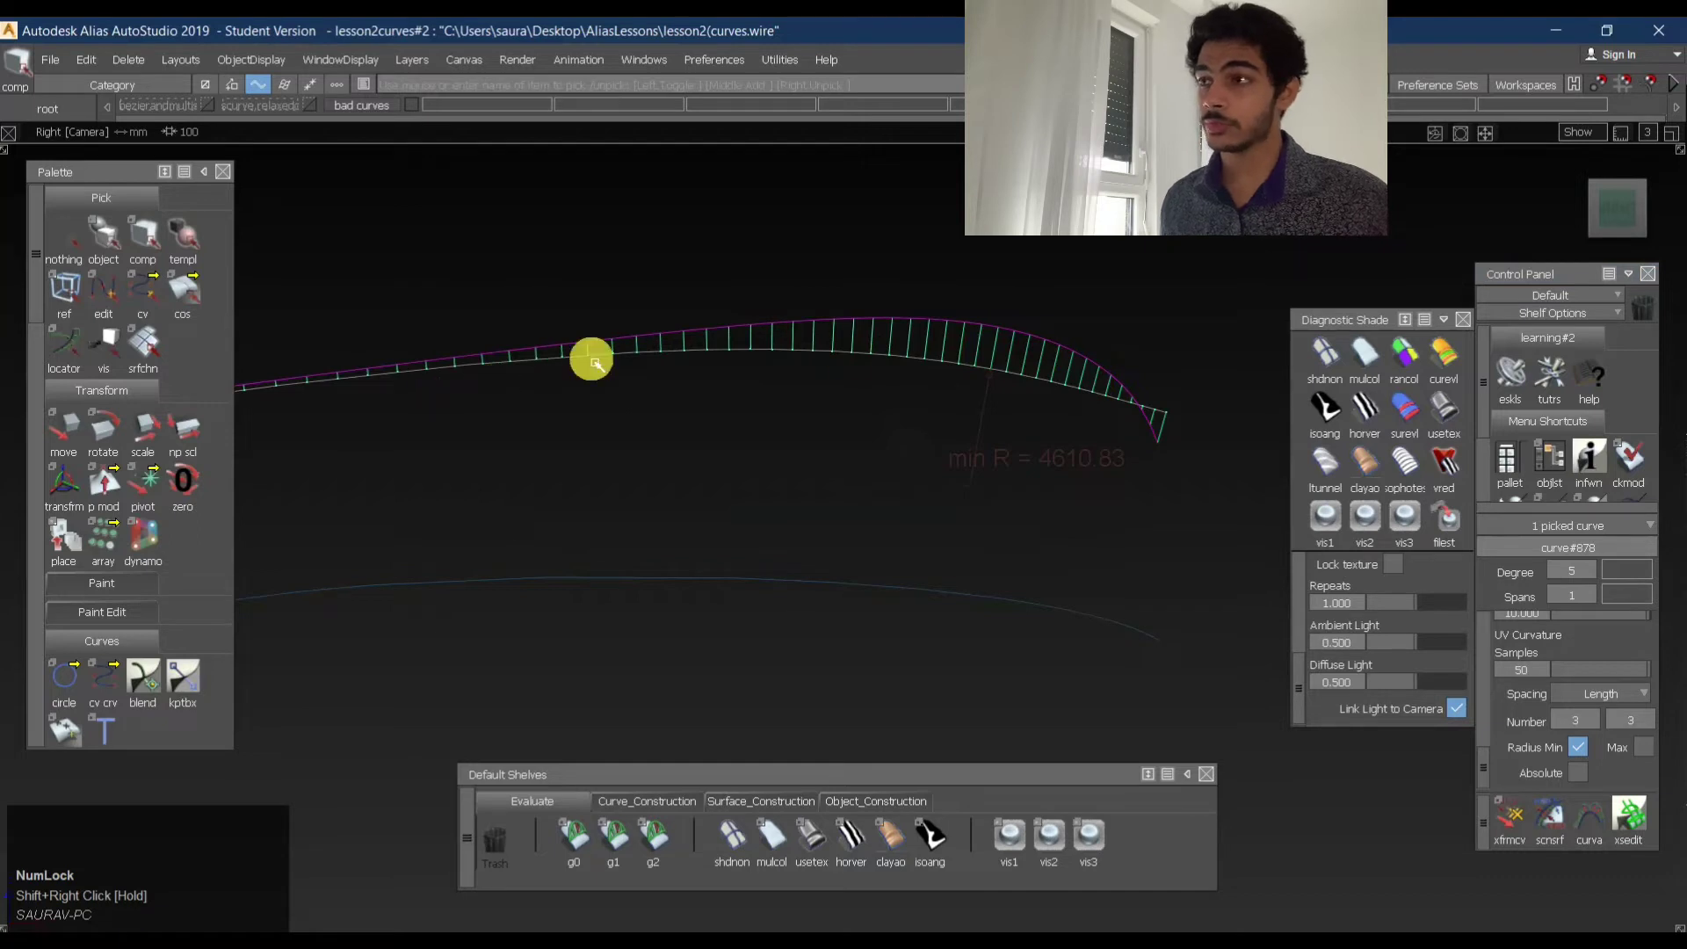
left_click_drag(772, 407, 681, 414, "ctrl+shift")
left_click(1109, 332)
right_click_drag(1000, 367, 813, 493, "ctrl+shift")
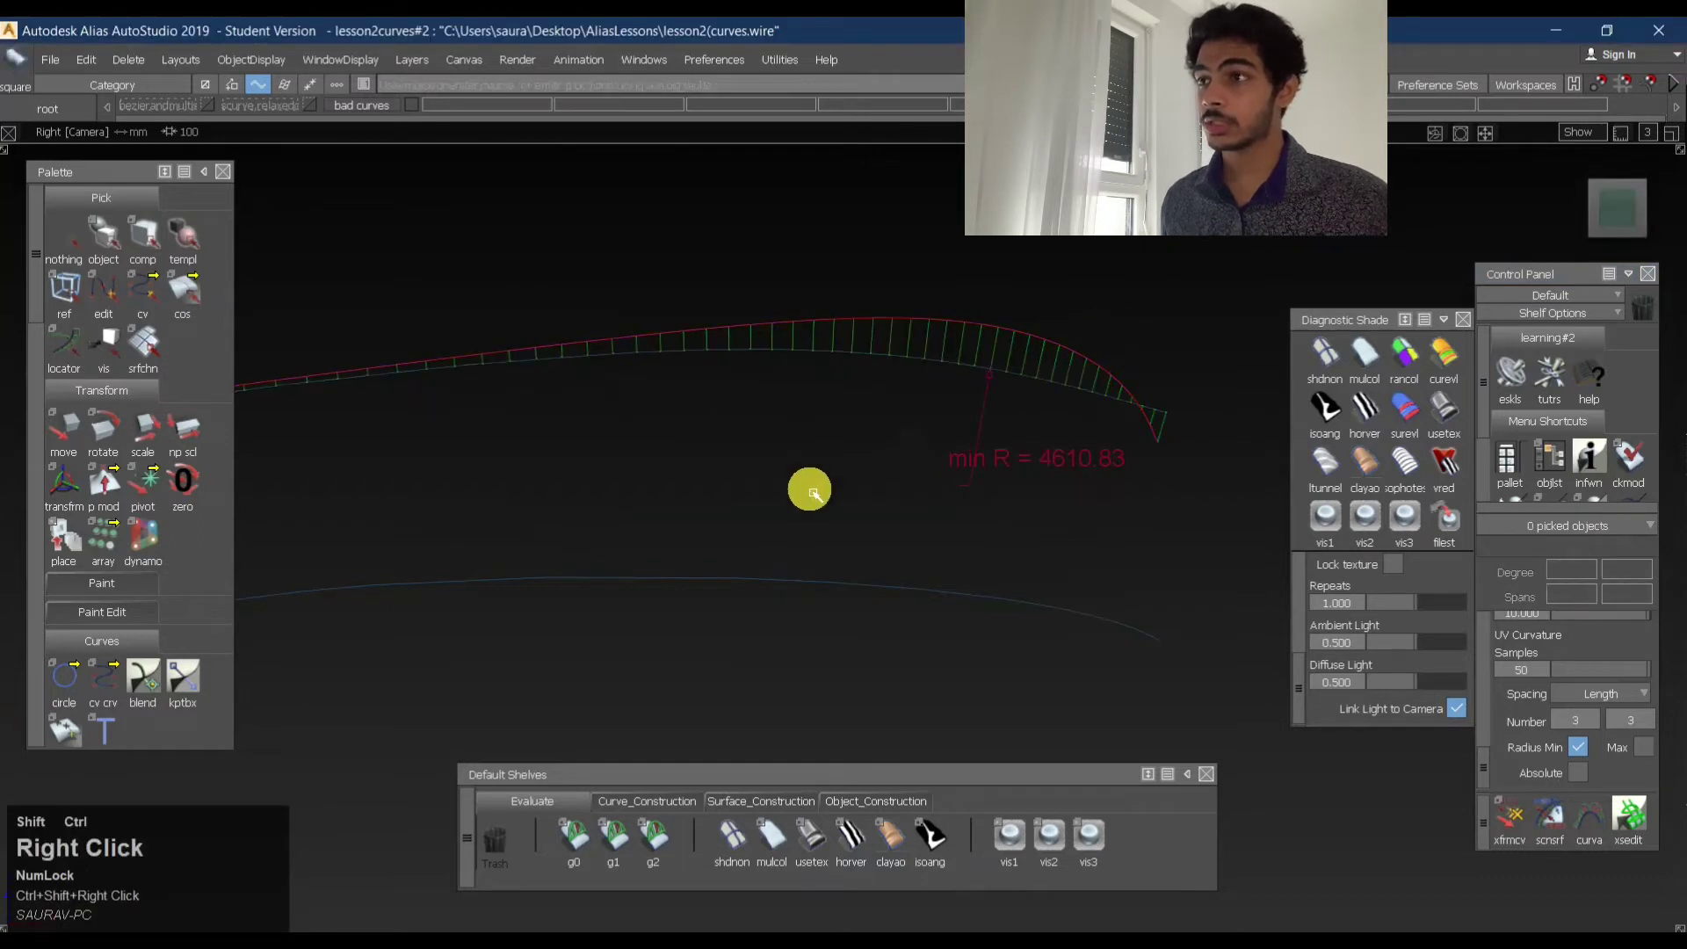
left_click_drag(785, 407, 870, 365, "ctrl+shift")
left_click(914, 357)
right_click_drag(1033, 430, 1120, 502, "ctrl+shift")
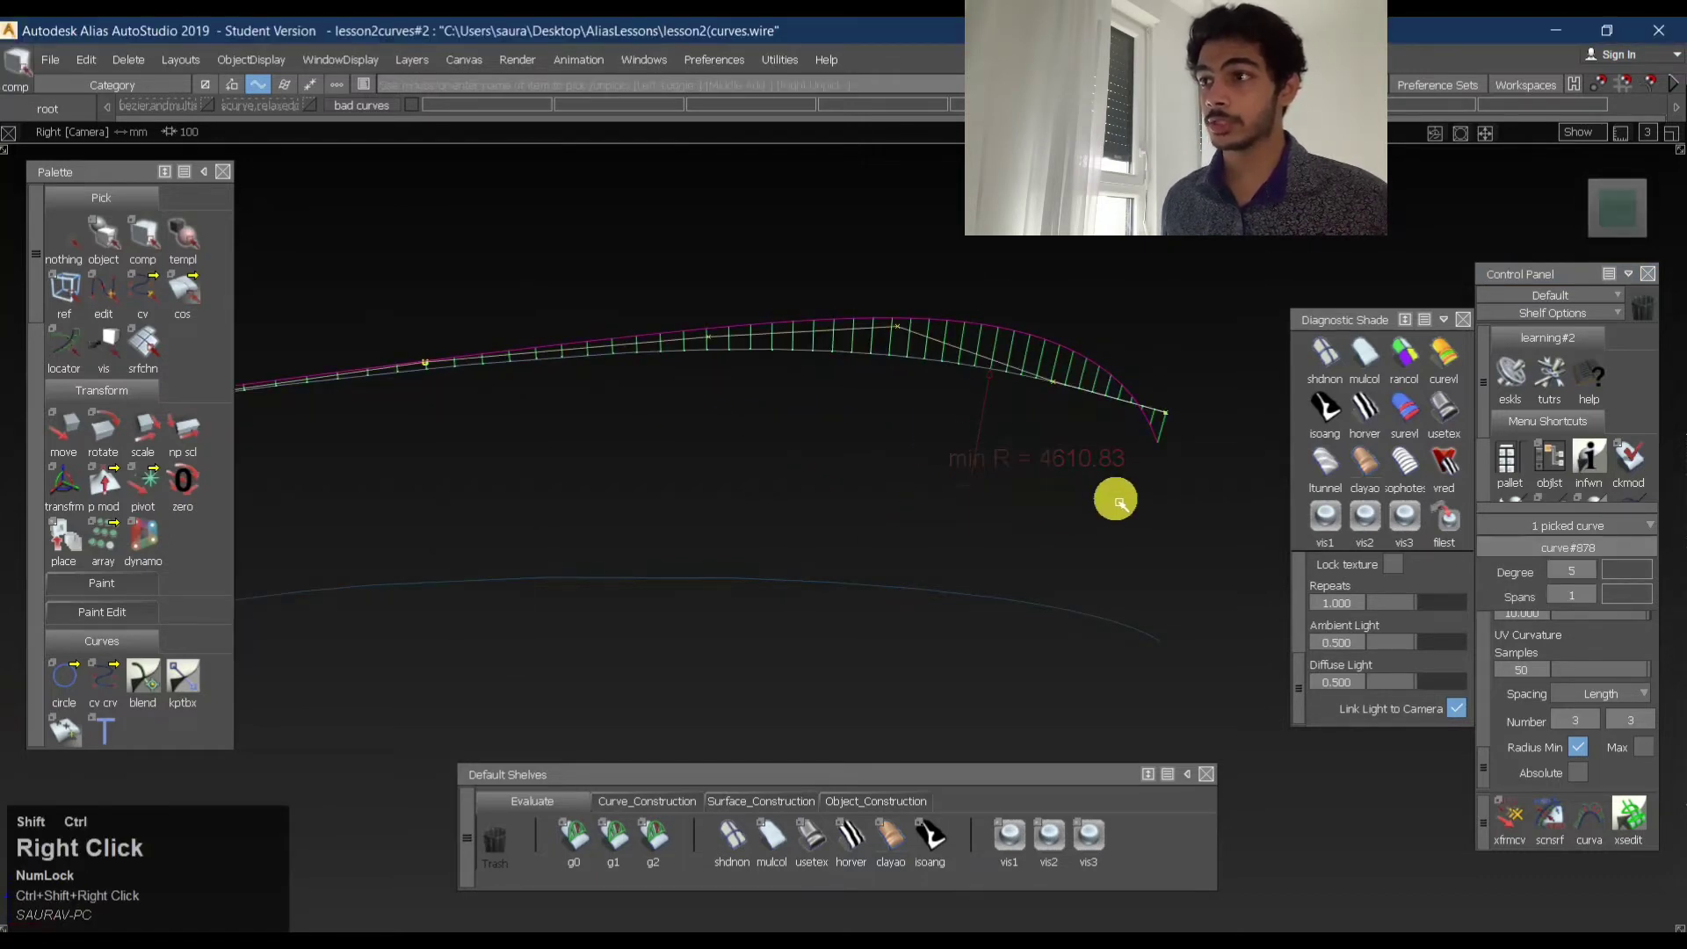
- Move the second-to-last CV at the upper curve's right end so its curvature comb stays on one side
left_click(1058, 384, "alt+shift")
right_click_drag(1060, 385, 1292, 366, "alt+shift")
middle_click_drag(1254, 360, 1025, 344, "alt+shift")
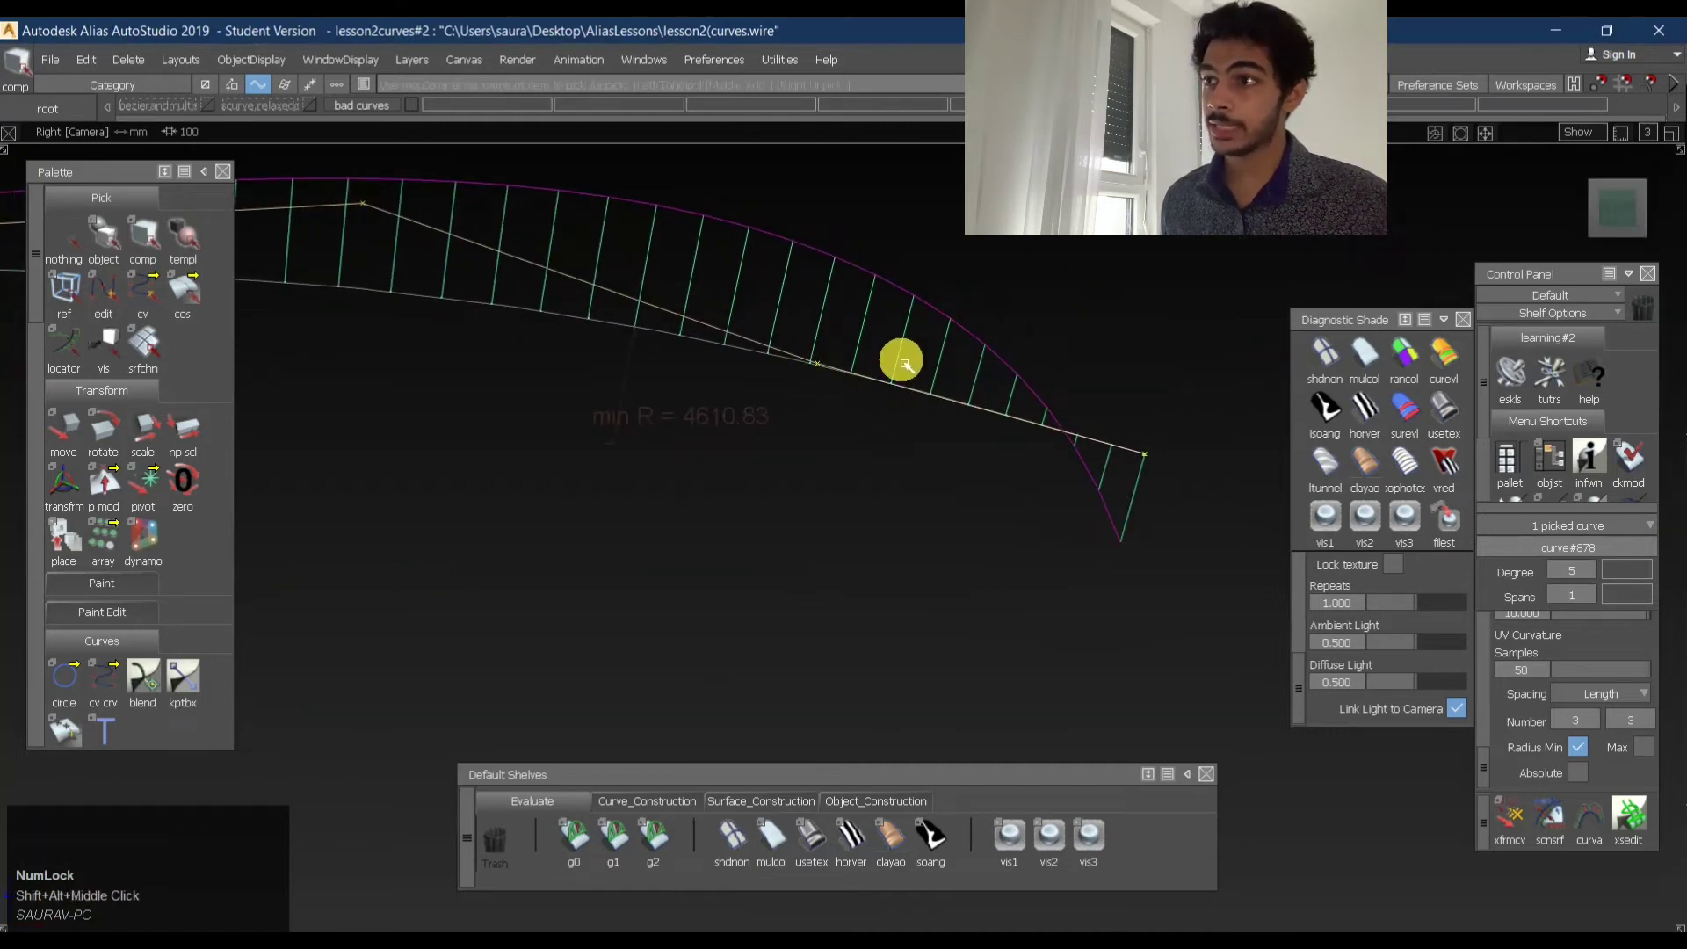
mouse_move(900, 361)
right_mouse_down("alt+shift")
mouse_move(877, 387)
mouse_move(925, 369)
right_mouse_up("alt+shift")
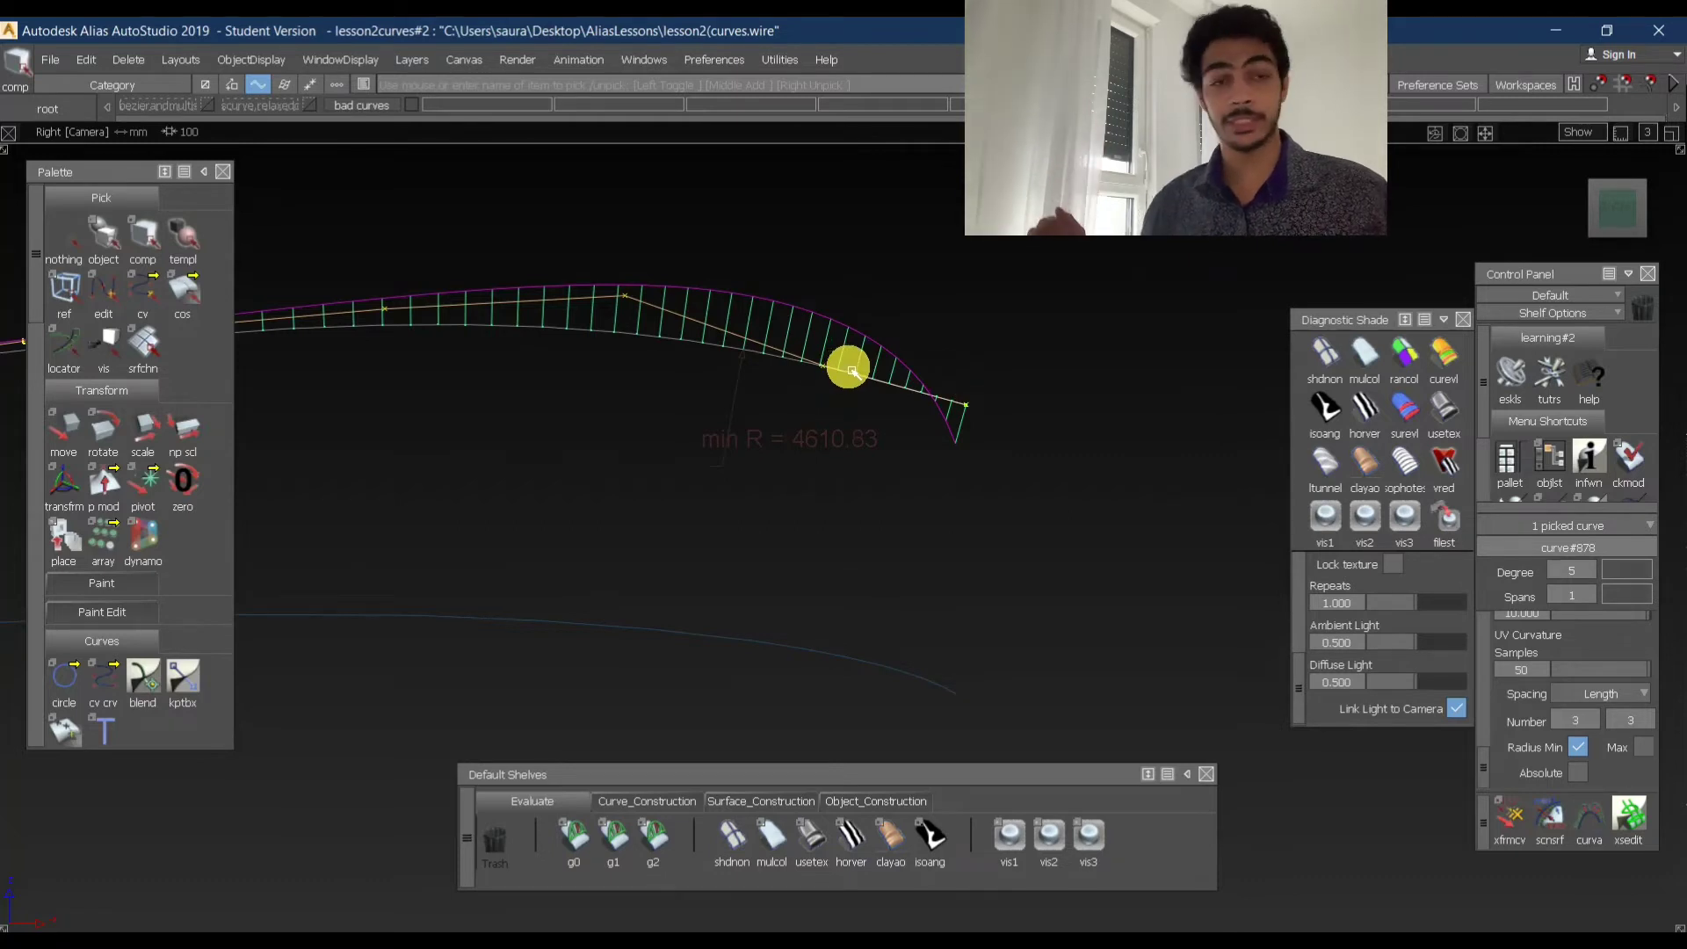
mouse_move(826, 370)
left_mouse_down("ctrl+shift")
mouse_move(809, 404)
mouse_move(846, 392)
left_mouse_up("ctrl+shift")
middle_click_drag(865, 472, 877, 376, "ctrl+shift")
left_click_drag(875, 437, 877, 410)
right_click_drag(929, 376, 881, 410, "alt+shift")
middle_click_drag(880, 410, 1168, 402, "alt+shift")
right_click_drag(1168, 402, 1051, 441, "alt+shift")
- Pick the second-to-last CV of the upper curve and shift it outward so the comb grows sharply toward the right end
left_click(1056, 469, "ctrl")
left_click_drag(1056, 468, 1068, 308, "ctrl+shift")
left_click(1028, 328, "alt+shift")
right_click_drag(1062, 327, 1147, 328, "alt+shift")
middle_click_drag(1147, 328, 807, 301, "alt+shift")
left_click_drag(860, 370, 886, 269, "ctrl+shift")
left_click_drag(813, 335, 838, 316, "ctrl+shift")
left_click_drag(810, 304, 841, 337)
middle_click_drag(863, 315, 892, 294, "ctrl+shift")
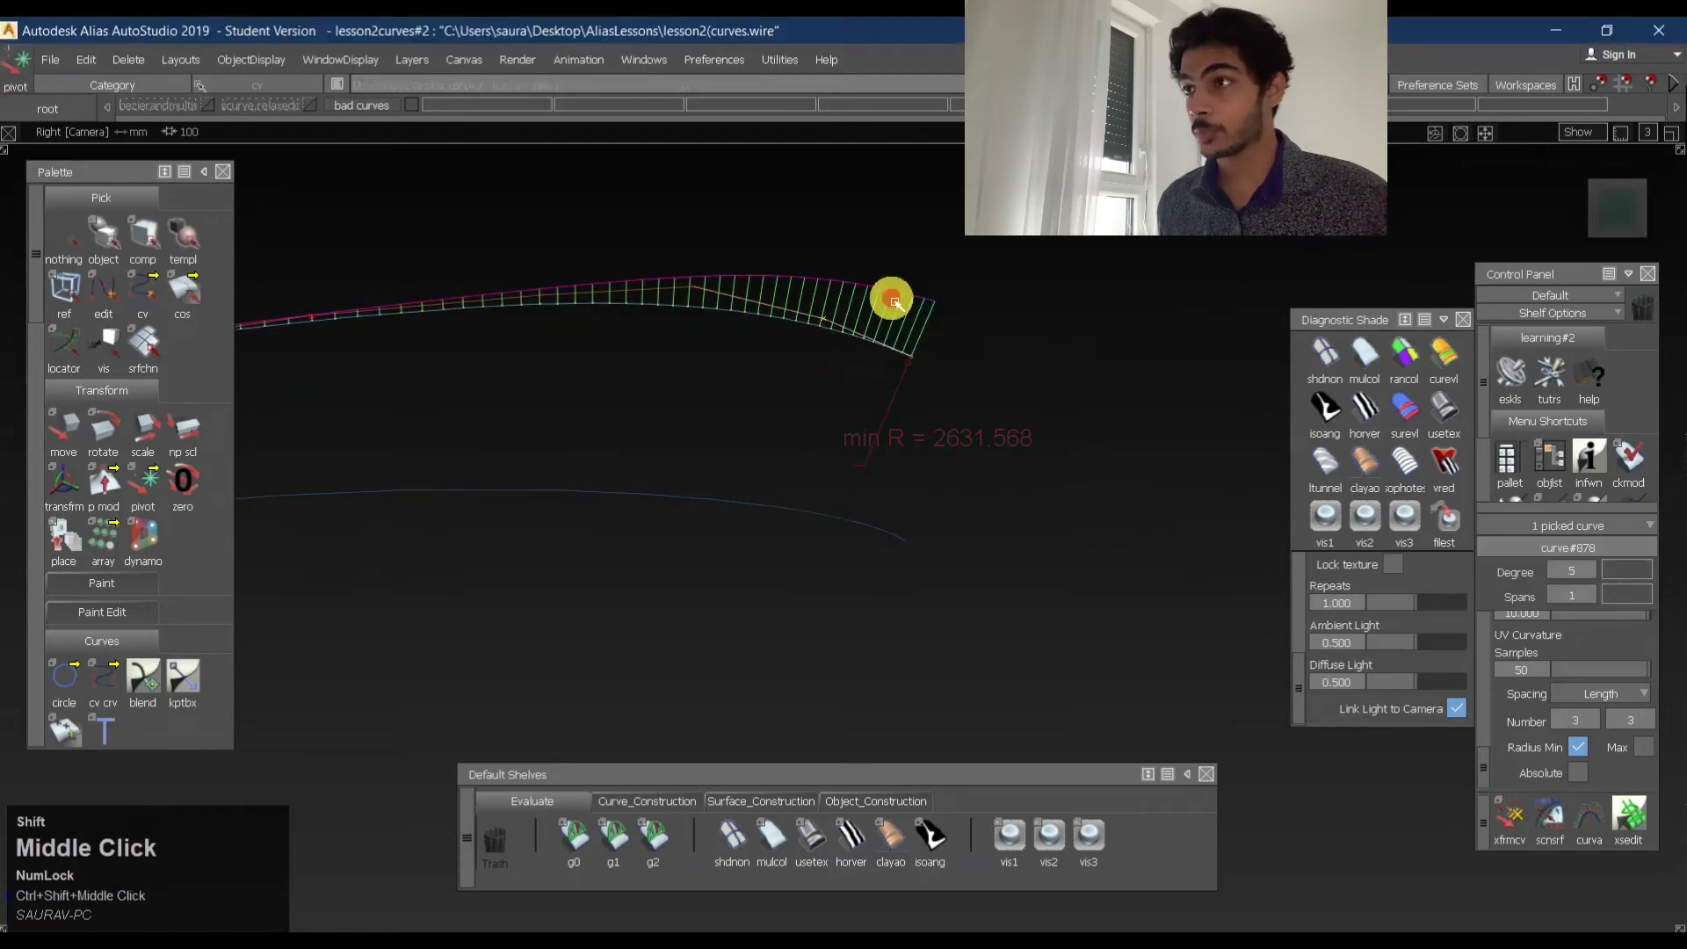
left_click_drag(905, 294, 911, 293, "shift")
middle_click_drag(846, 363, 861, 292, "ctrl+shift")
left_click_drag(861, 334, 862, 332, "ctrl+shift")
middle_click_drag(862, 333, 869, 316, "ctrl+shift")
left_click_drag(871, 320, 889, 311)
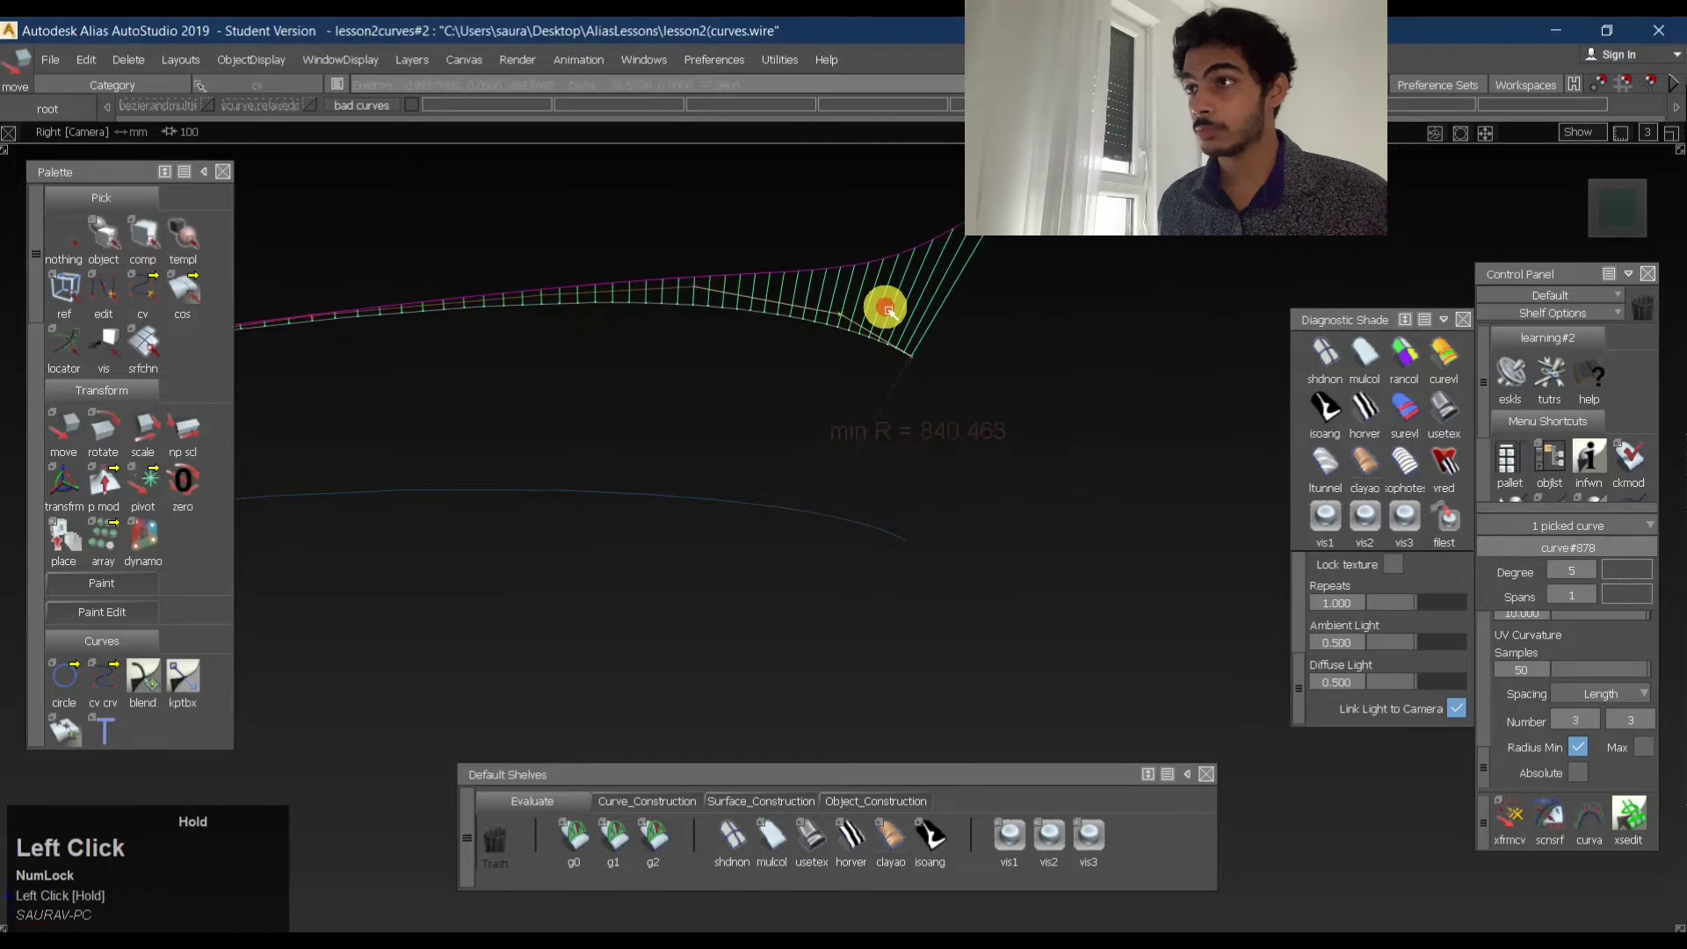
- Pick the third CV from the upper curve's right end and move it slightly
left_click_drag(708, 324, 742, 301, "ctrl+shift")
left_click_drag(682, 274, 711, 322)
middle_click_drag(728, 350, 753, 291, "ctrl+shift")
left_click_drag(753, 291, 734, 290)
- Pick the upper curve and set its degree to 3, keeping a single span
left_click_drag(753, 357, 768, 283, "ctrl+shift")
left_click(757, 291)
left_click_drag(1593, 576, 1579, 713)
key("space")
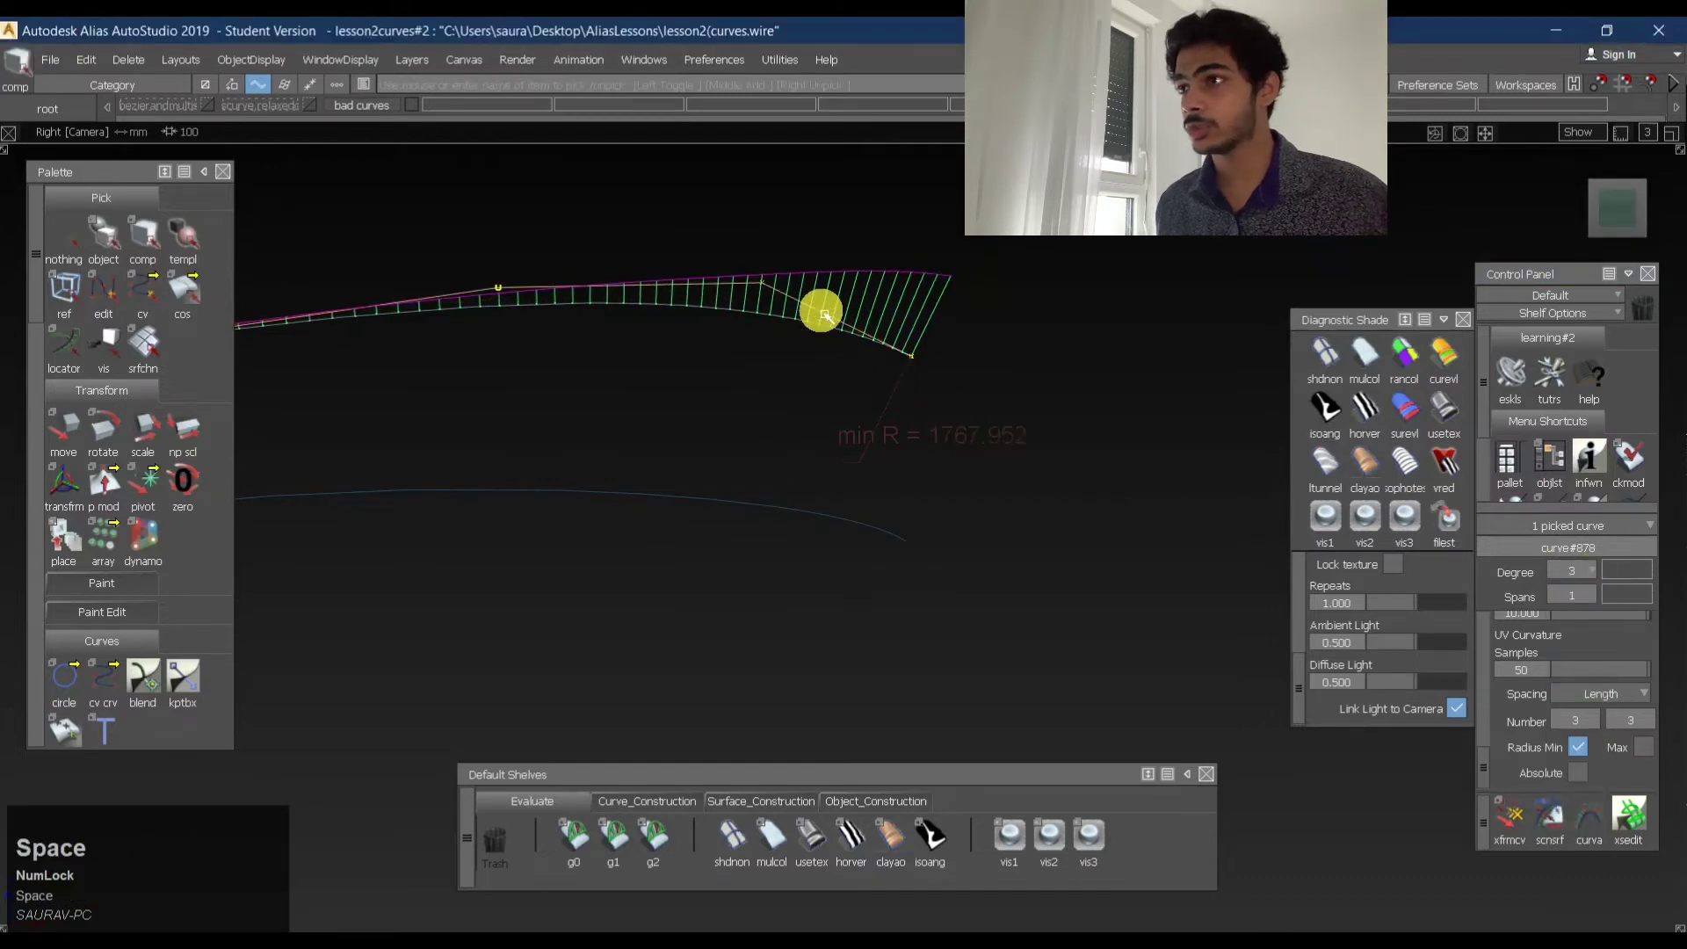
- Move both inner CVs of the degree 3 upper curve toward its right end to accelerate the curvature there
left_click_drag(723, 325, 780, 308, "ctrl+shift")
middle_click_drag(832, 319, 855, 230, "ctrl+shift")
left_click_drag(866, 240, 904, 255)
left_click_drag(572, 360, 599, 206, "ctrl+shift")
left_click_drag(550, 279, 572, 266, "ctrl+shift")
left_click_drag(487, 263, 518, 295)
middle_click_drag(644, 261, 999, 266, "alt+shift")
middle_click_drag(837, 343, 854, 230, "ctrl+shift")
mouse_move(918, 359)
left_mouse_down()
mouse_move(970, 362)
mouse_move(939, 361)
left_mouse_up()
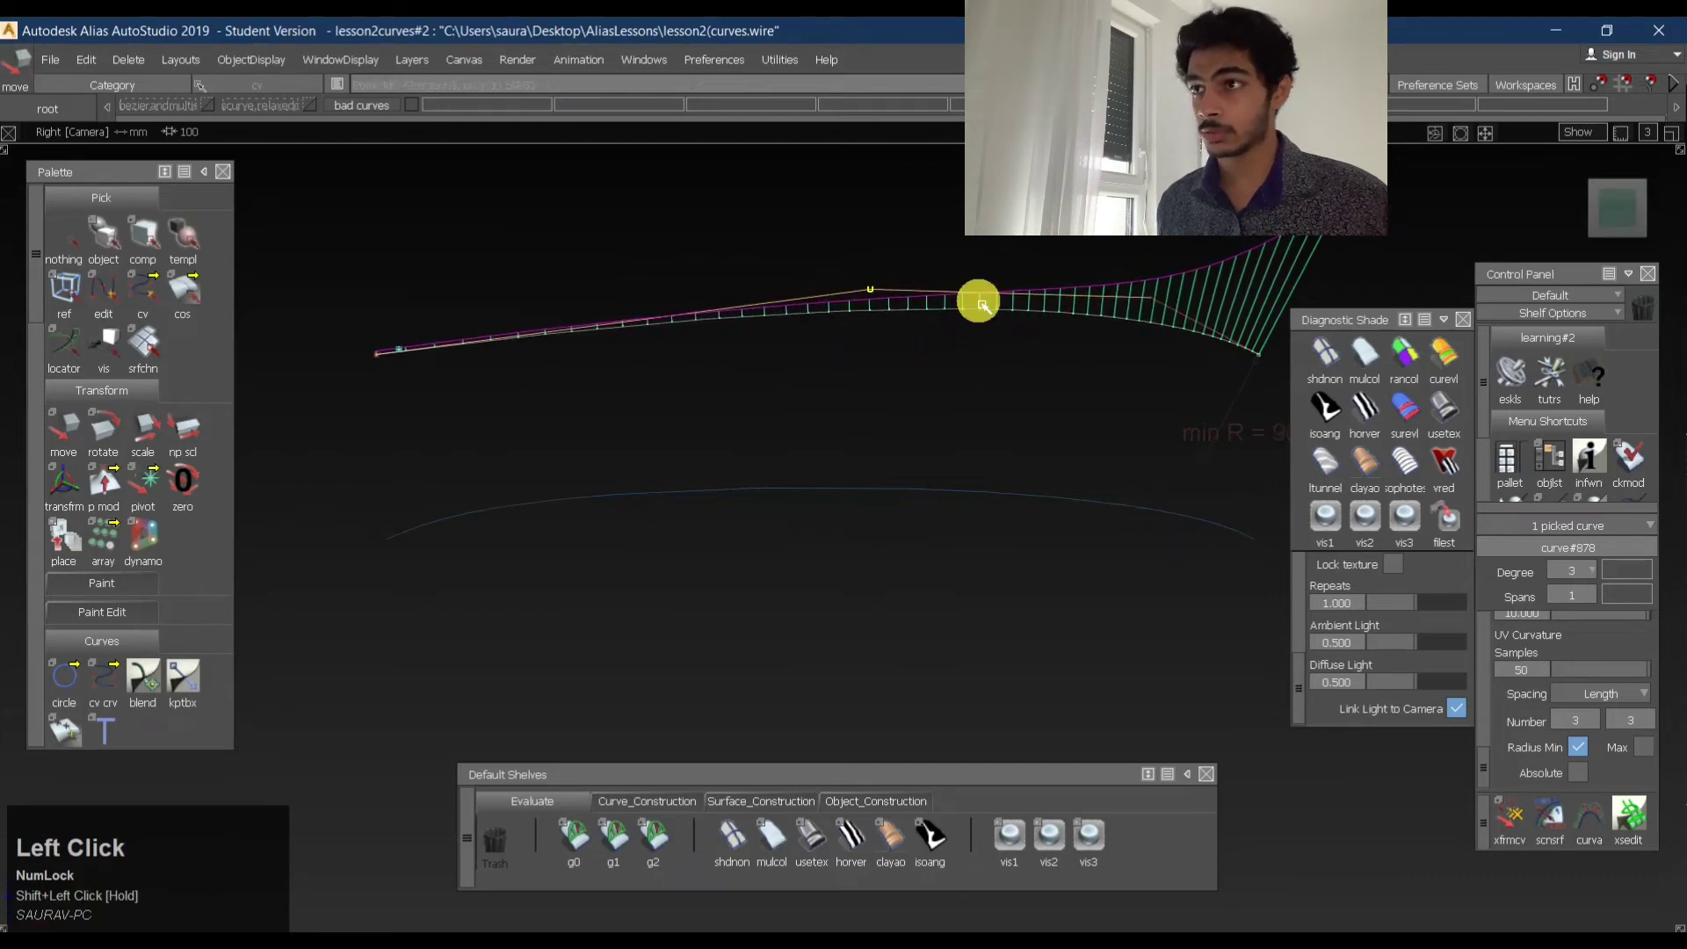
- Clear the pick and hide the upper curve's curvature comb, leaving its CVs and hull shown
left_click_drag(875, 357, 1265, 316, "ctrl+shift")
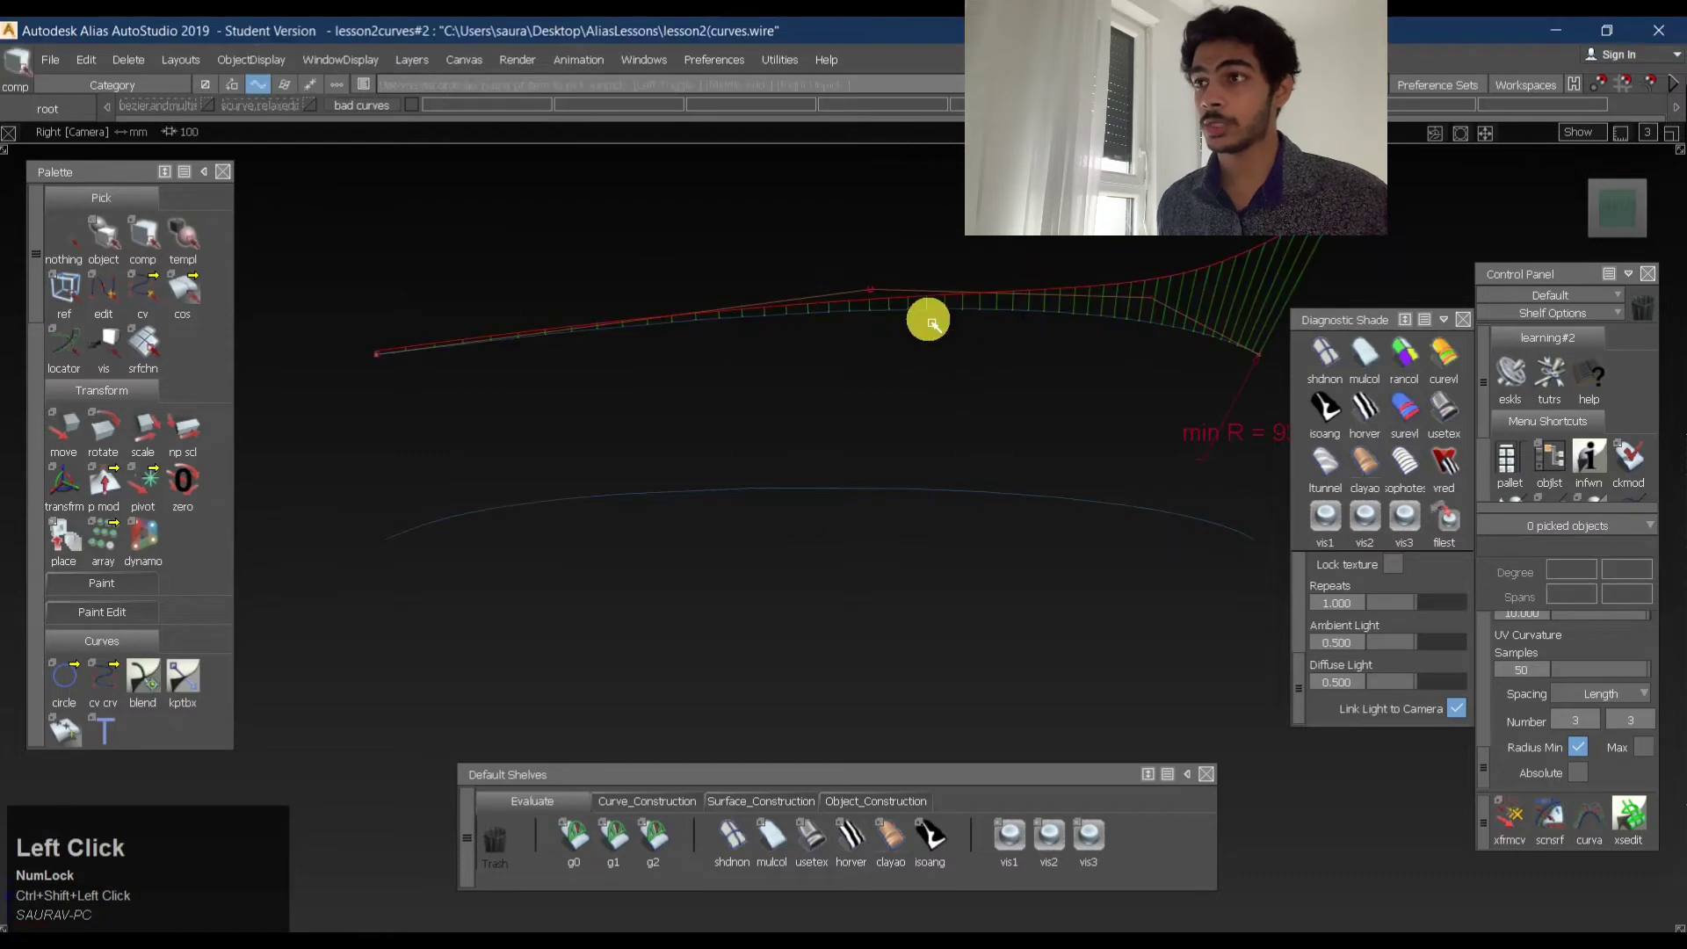
right_click_drag(1193, 275, 1147, 299, "alt+shift")
middle_click_drag(969, 321, 896, 289, "alt+shift")
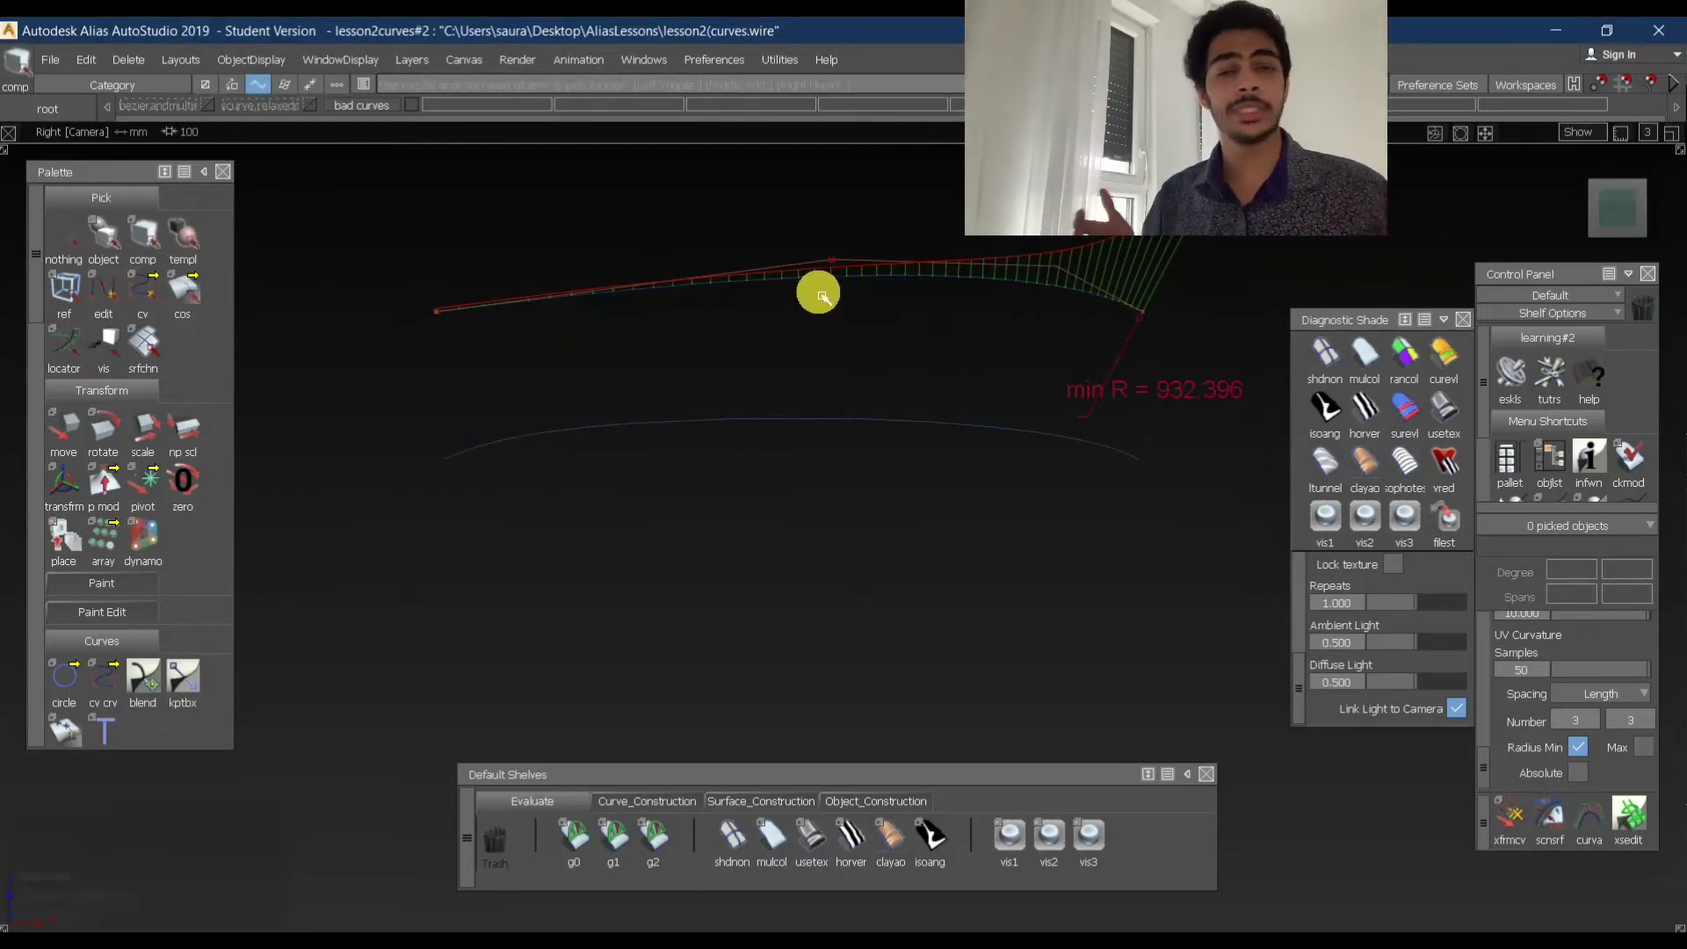
left_click_drag(961, 510, 957, 352, "ctrl+shift")
middle_click_drag(1150, 448, 998, 437, "ctrl+shift")
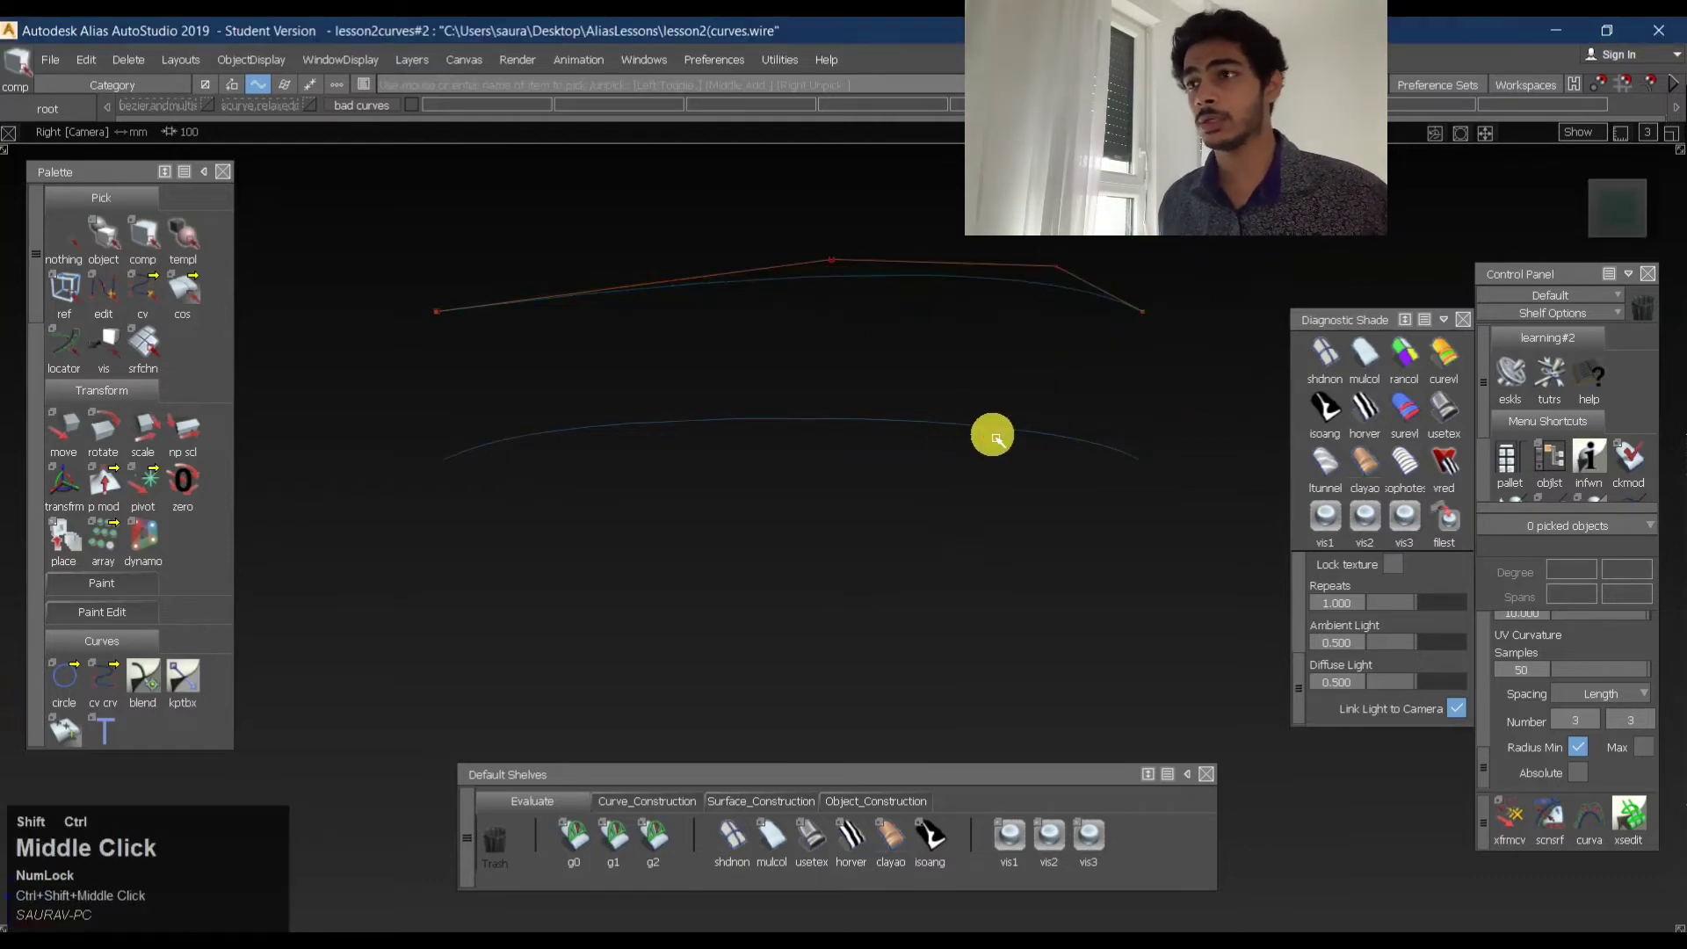
- Pick the lower bad curve, show its CVs and hull, and clear the pick
left_click_drag(750, 403, 1103, 419, "ctrl+shift")
left_click_drag(868, 367, 909, 428)
left_click_drag(681, 299, 676, 224, "ctrl+shift")
mouse_move(576, 324)
left_mouse_down("ctrl+shift")
mouse_move(832, 331)
mouse_move(578, 257)
mouse_move(839, 332)
left_mouse_up("ctrl+shift")
left_click_drag(842, 256, 830, 316, "shift")
left_click_drag(675, 415, 676, 347, "ctrl+shift")
left_click_drag(666, 414, 885, 407, "ctrl+shift")
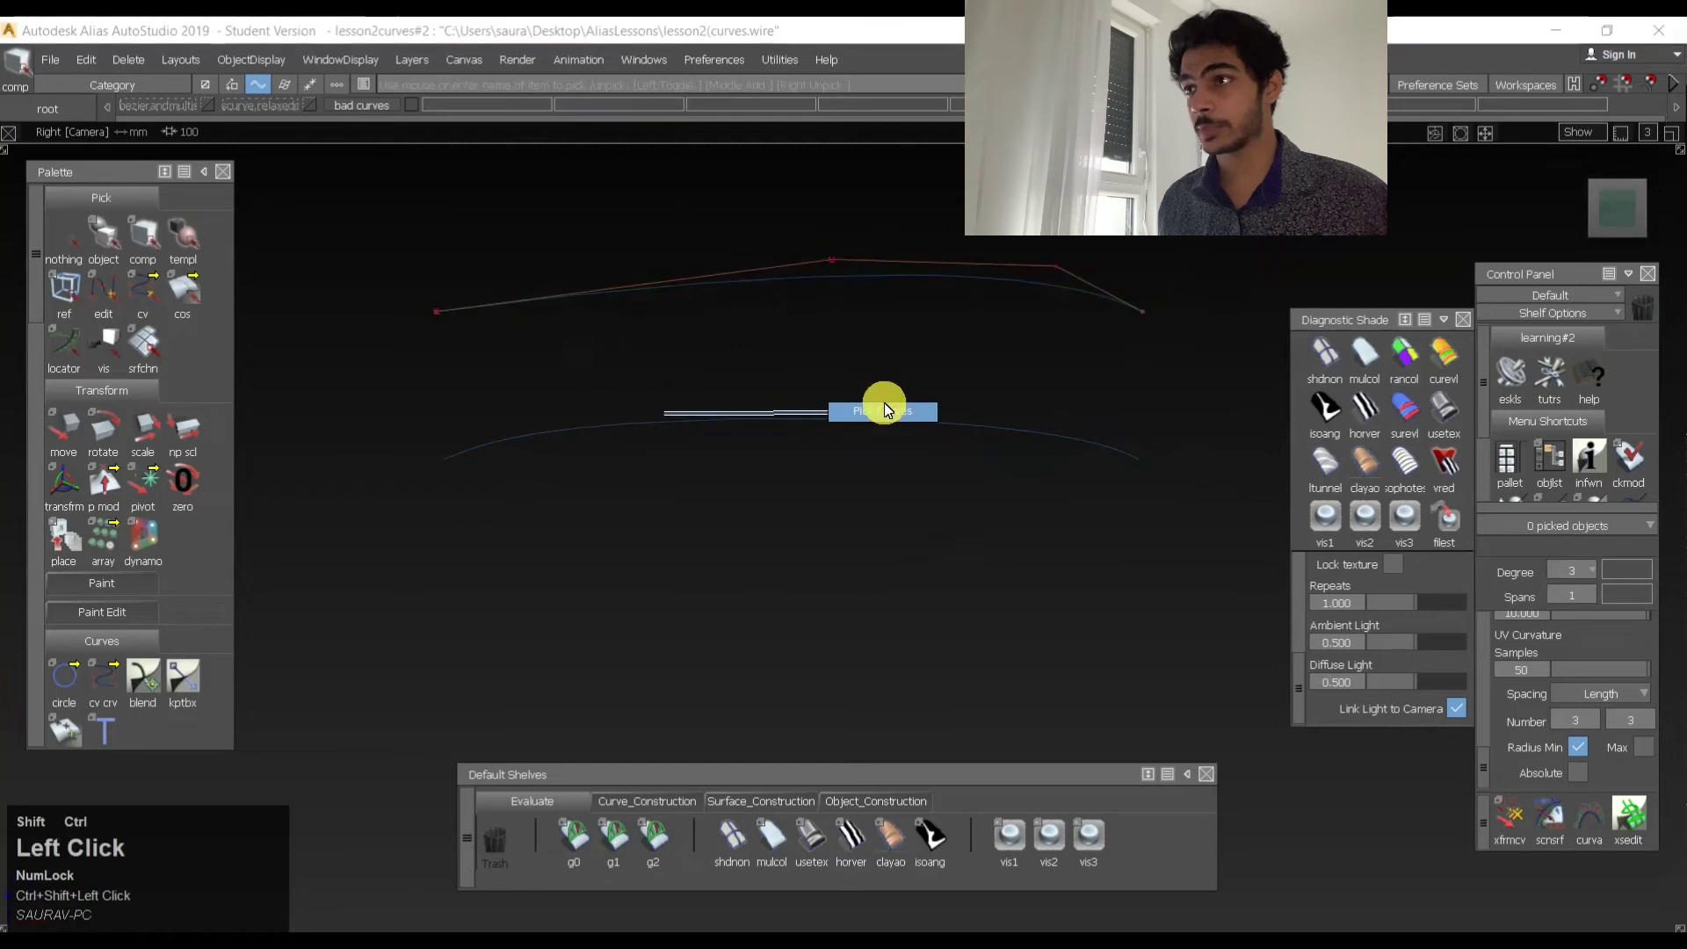
left_click_drag(984, 386, 1068, 453, "shift")
right_click_drag(1062, 422, 1024, 448, "ctrl+shift")
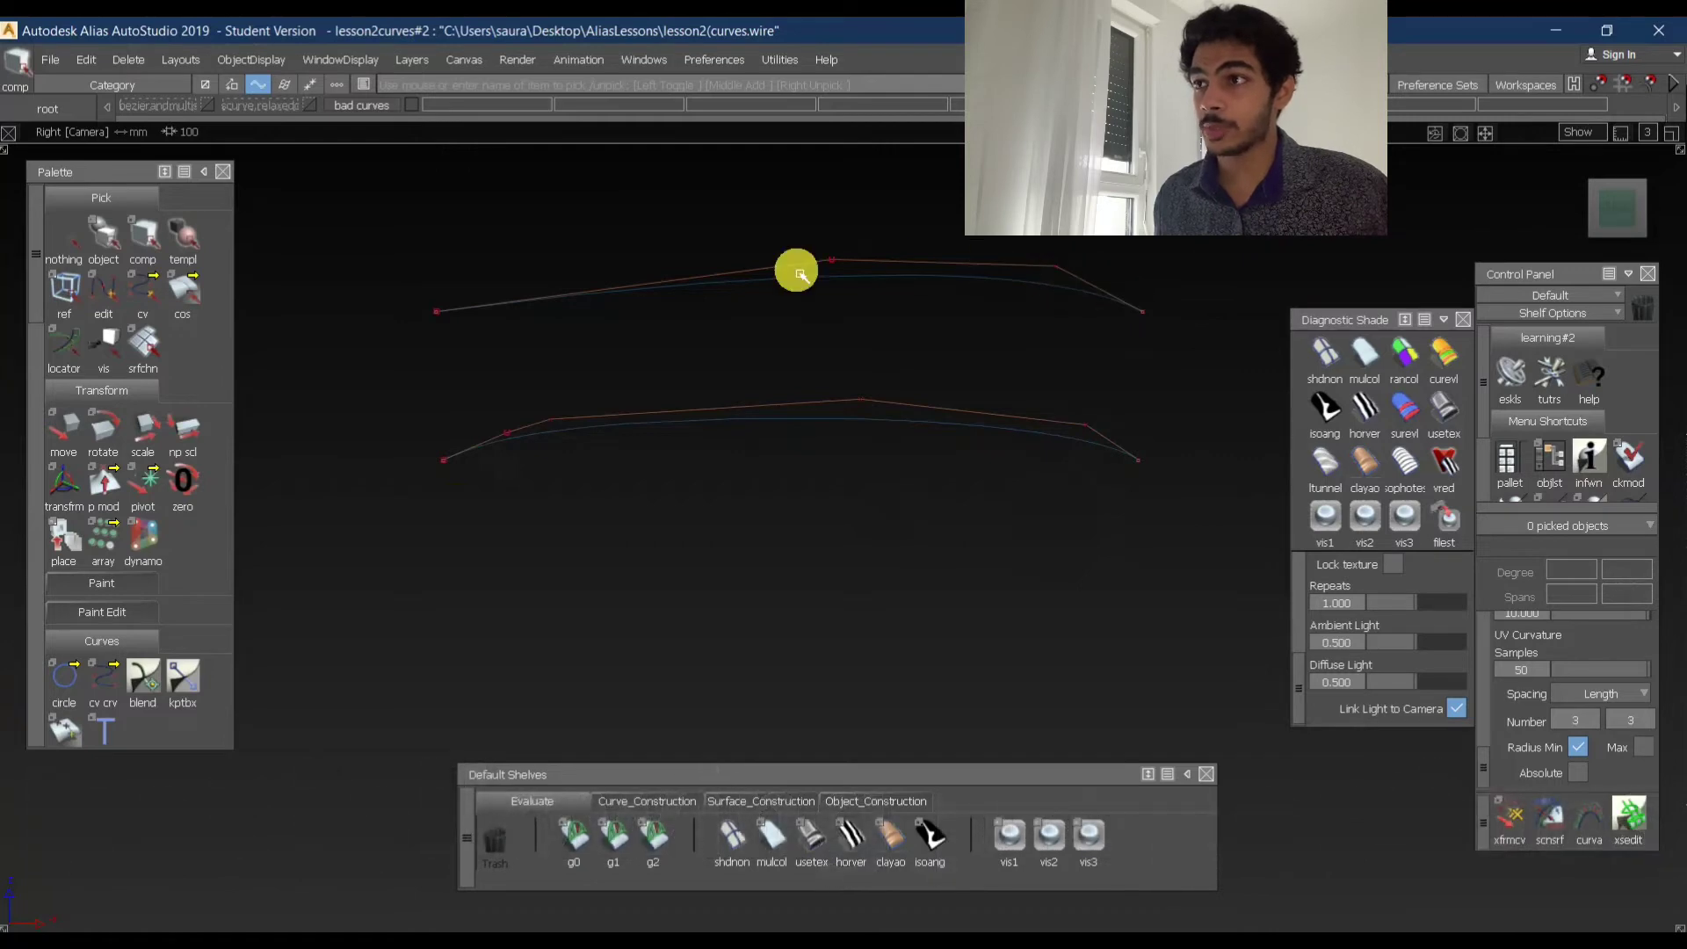
- Nudge the upper curve's third CV and then its second CV slightly to the right, and clear the pick
left_click_drag(1050, 275, 1084, 258, "ctrl+shift")
left_click(1057, 263)
middle_click_drag(1101, 287, 1115, 258, "ctrl+shift")
left_click_drag(1116, 258, 1138, 251)
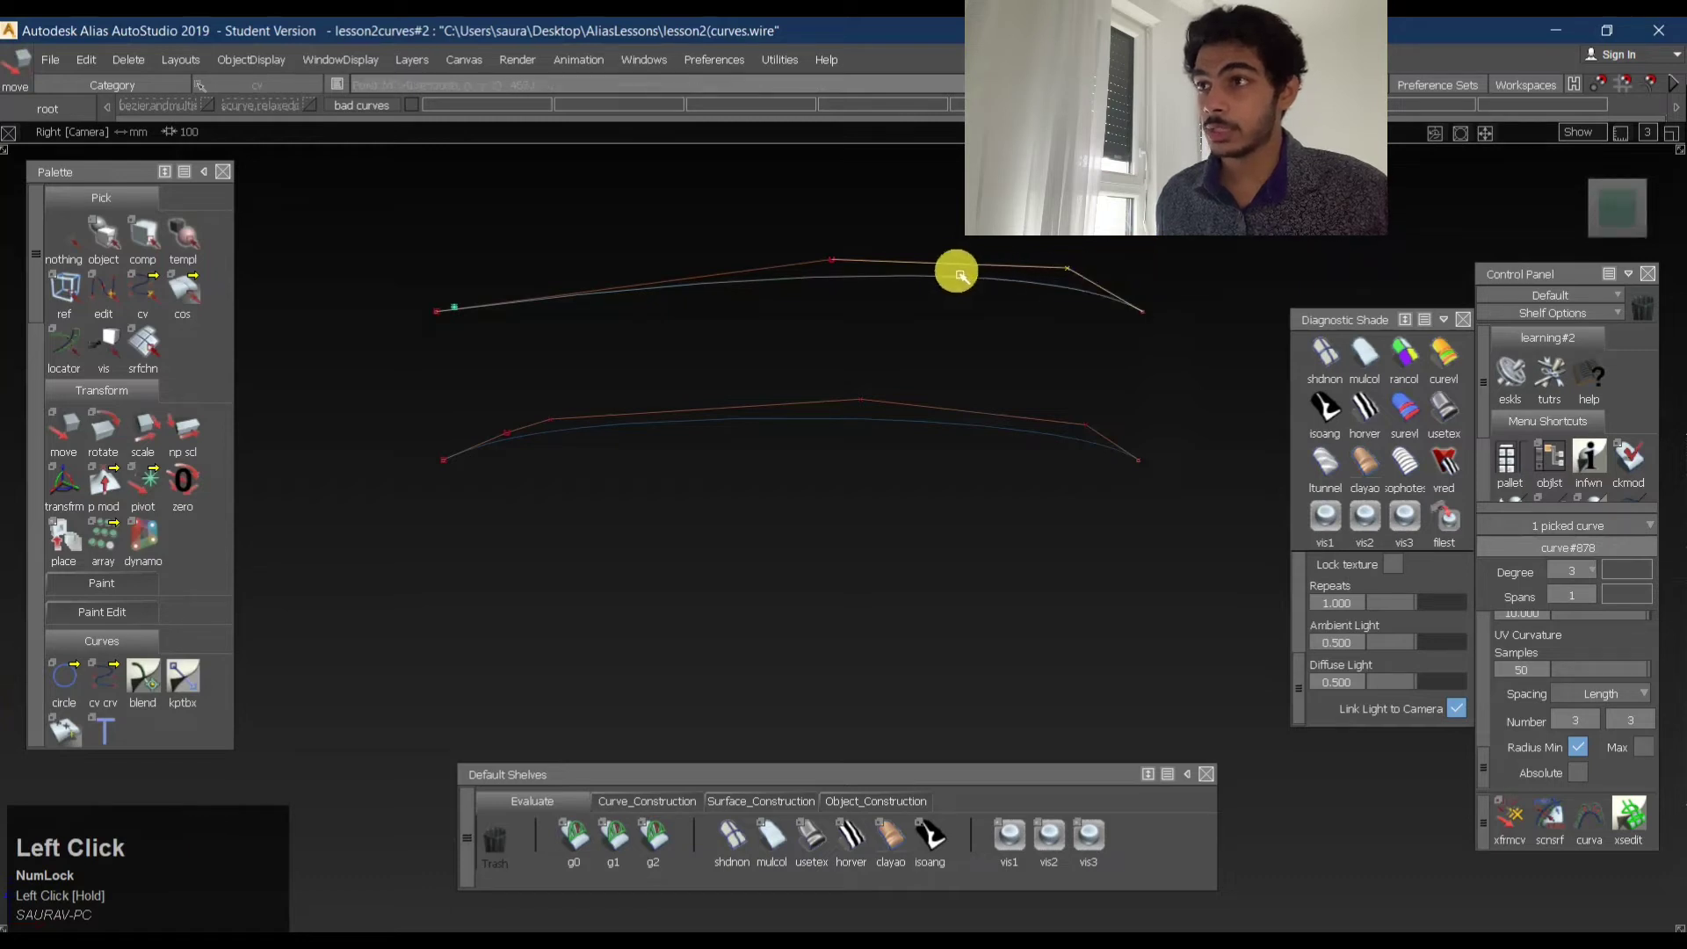
left_click_drag(817, 285, 1092, 323, "ctrl+shift")
left_click(831, 260, "shift")
left_click(823, 600)
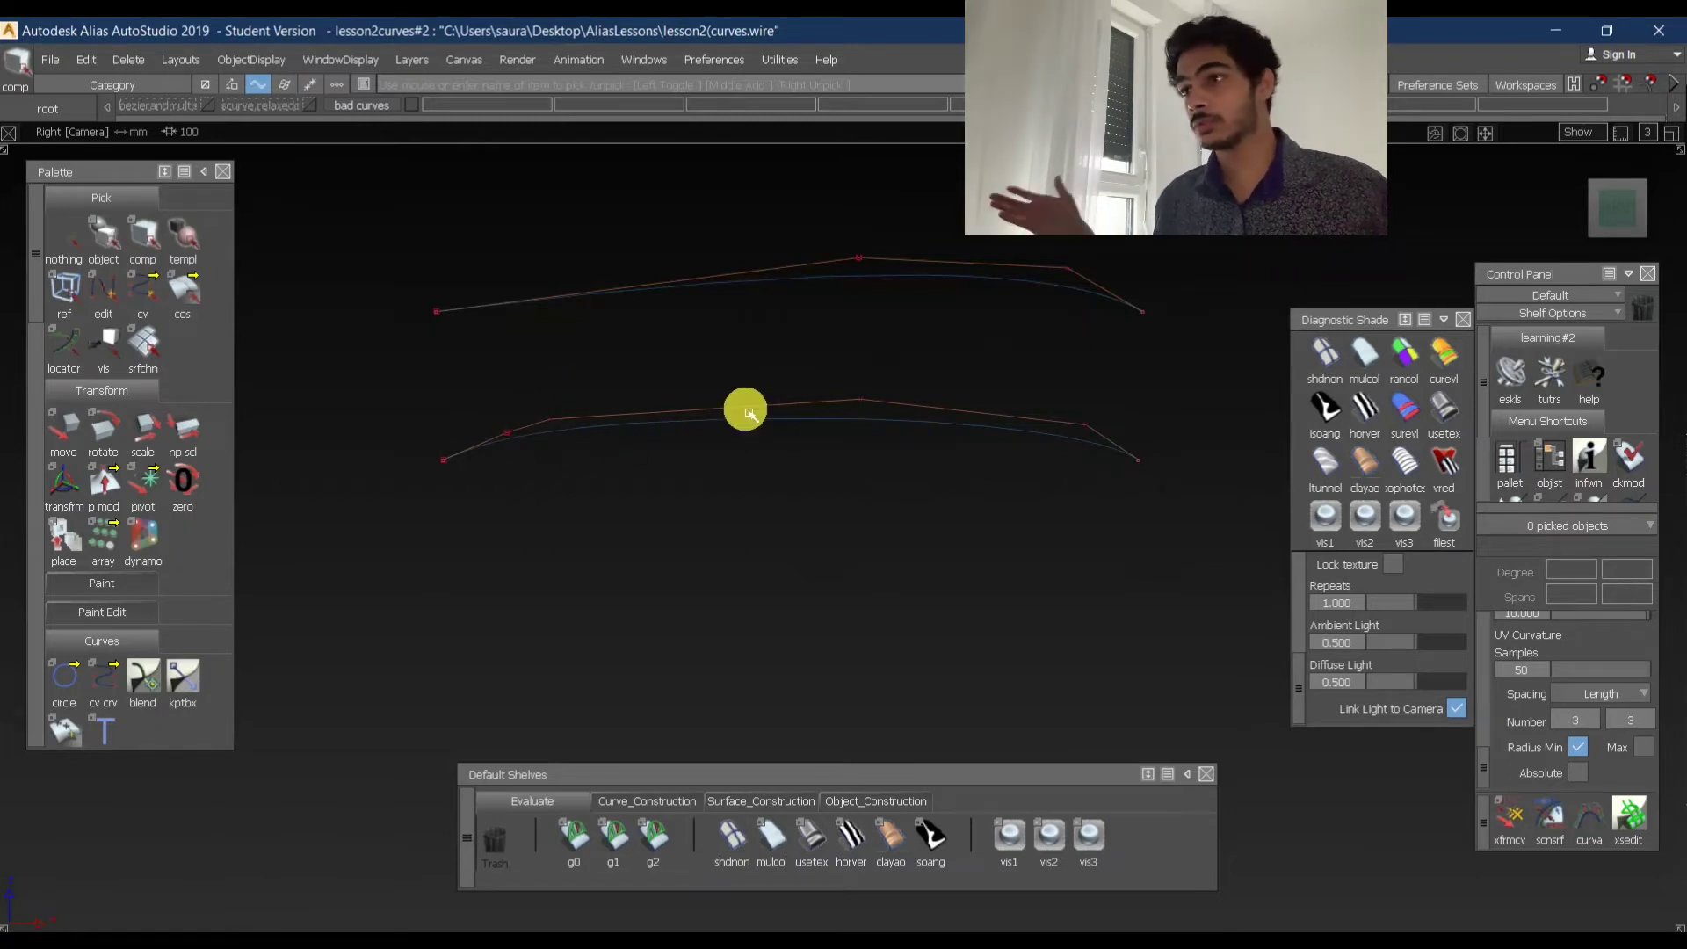
- Pick the lower bad curve and set its degree to 3
left_click_drag(651, 509, 1159, 503)
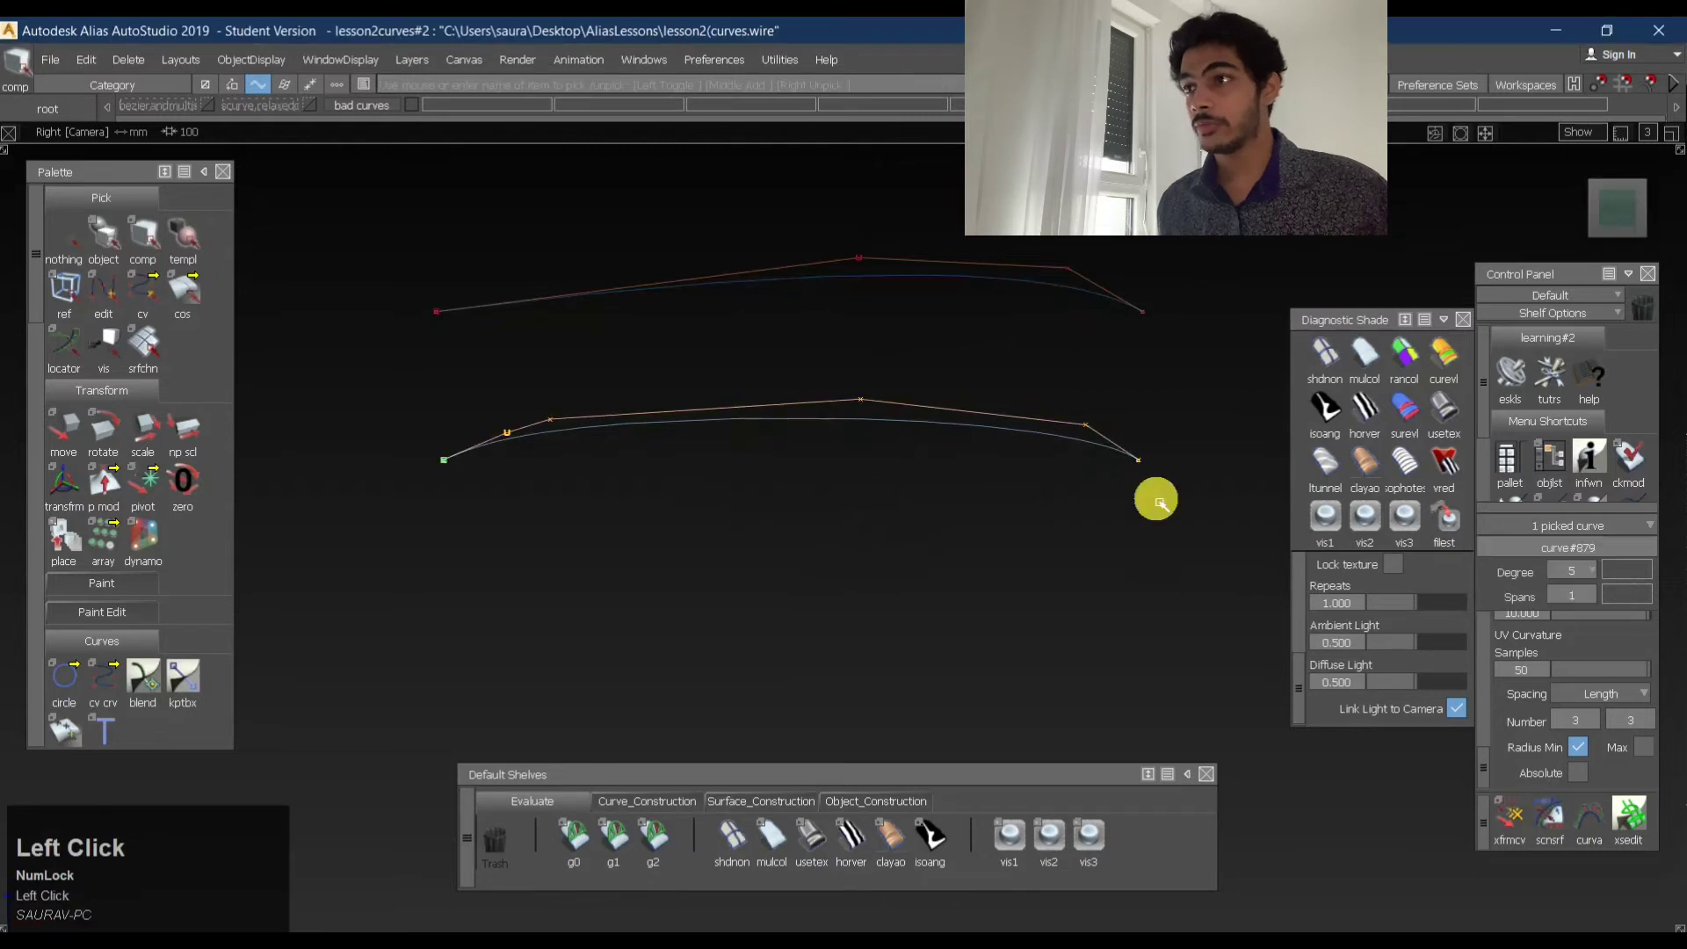
left_click_drag(1593, 568, 1597, 702)
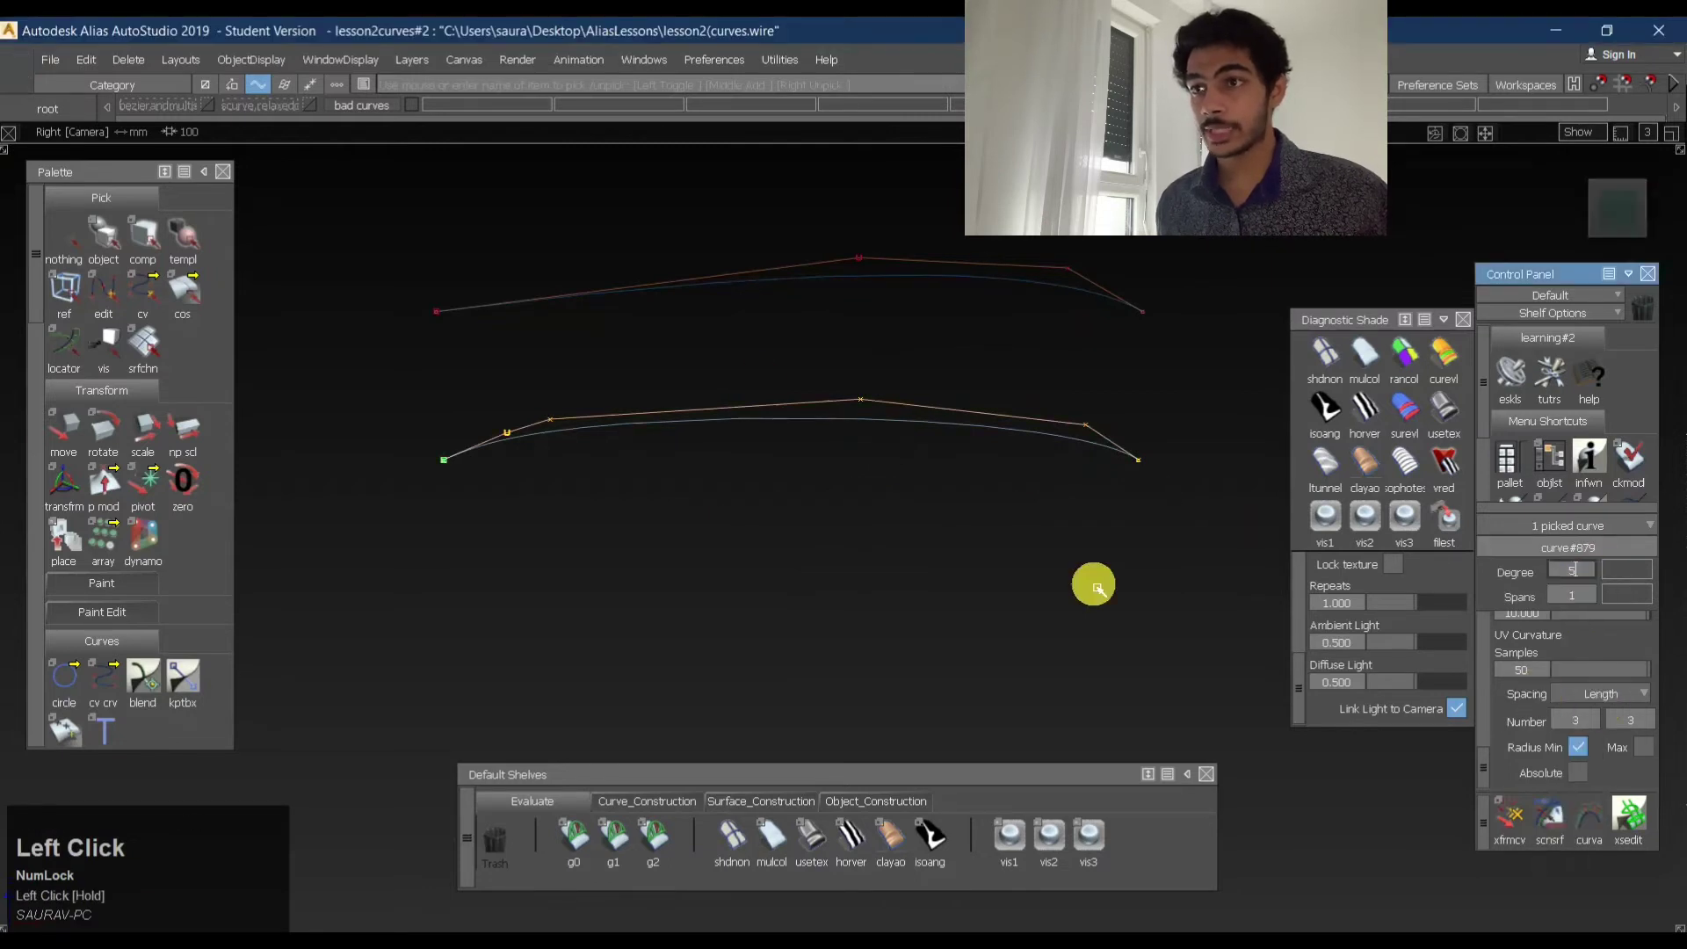
key("space")
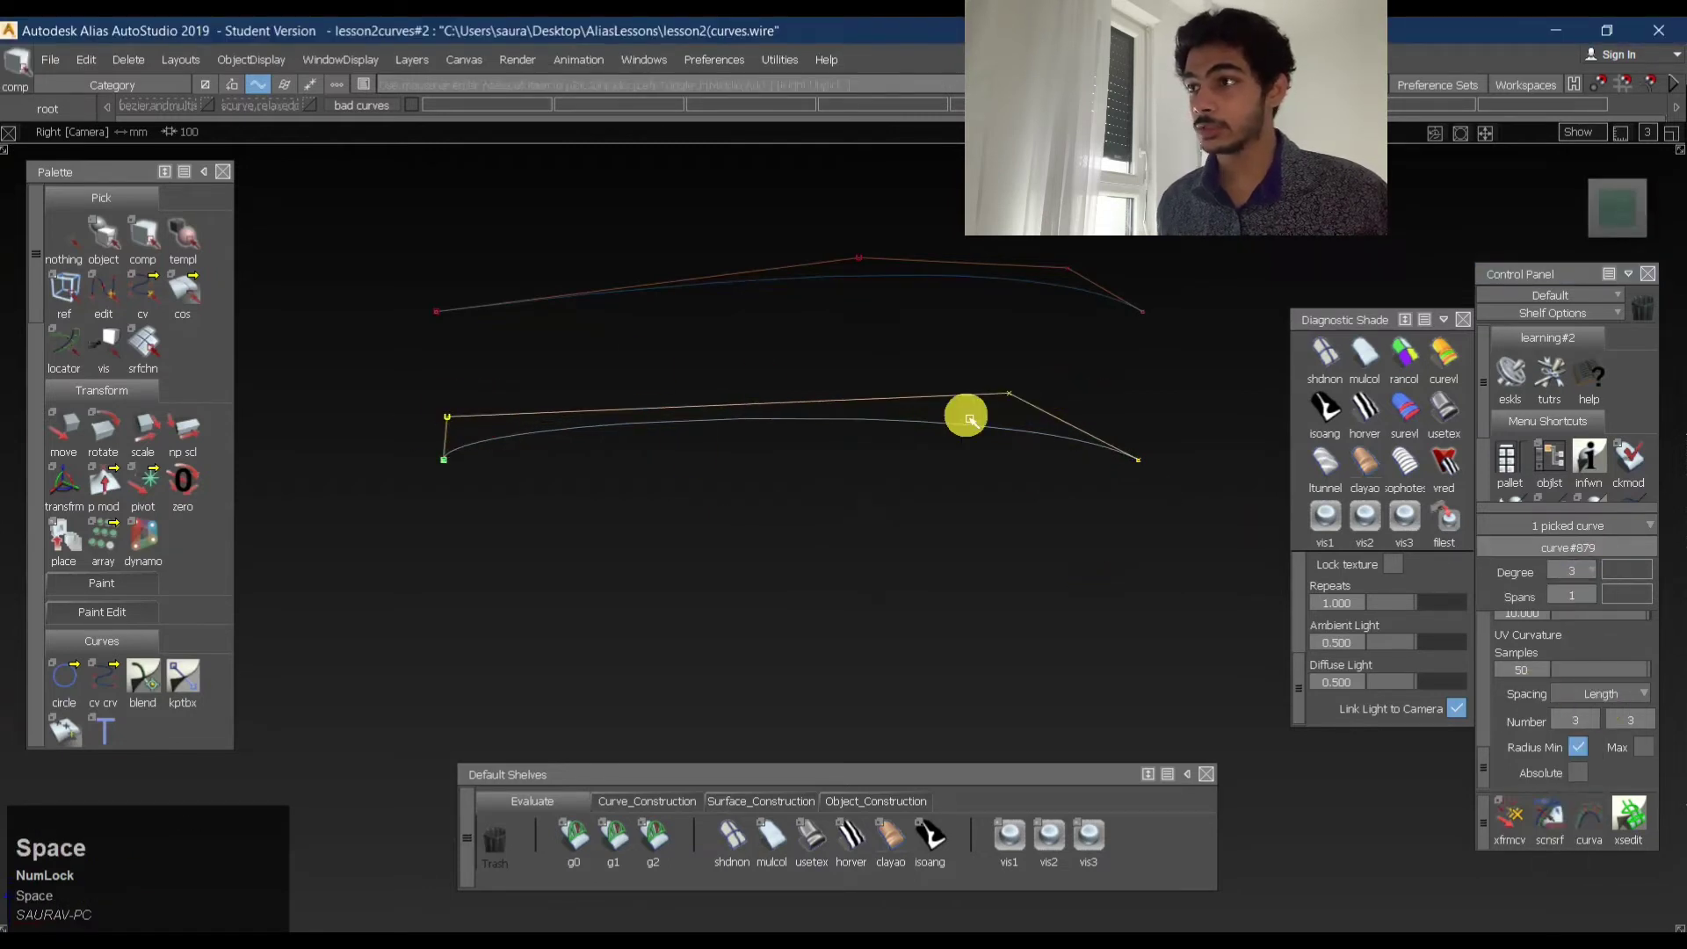
- Clear the pick, pick the upper curve and set its degree to 5
left_click_drag(1079, 297, 797, 333, "ctrl+shift")
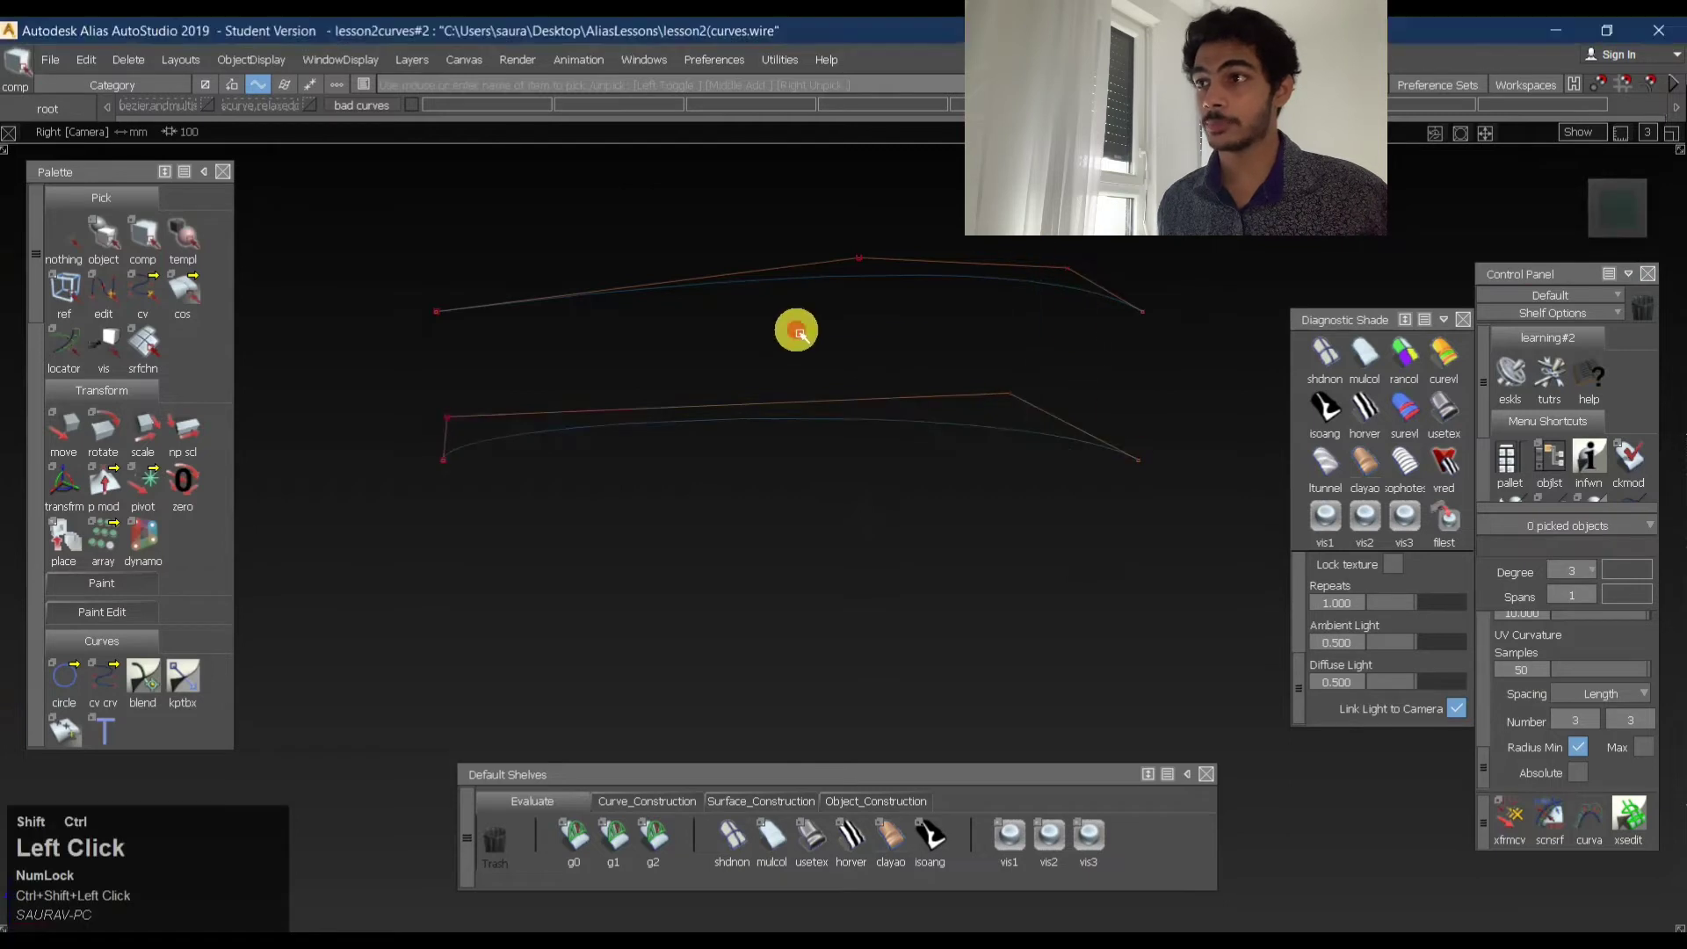
left_click_drag(940, 270, 968, 283, "shift")
left_click_drag(1593, 571, 1588, 755)
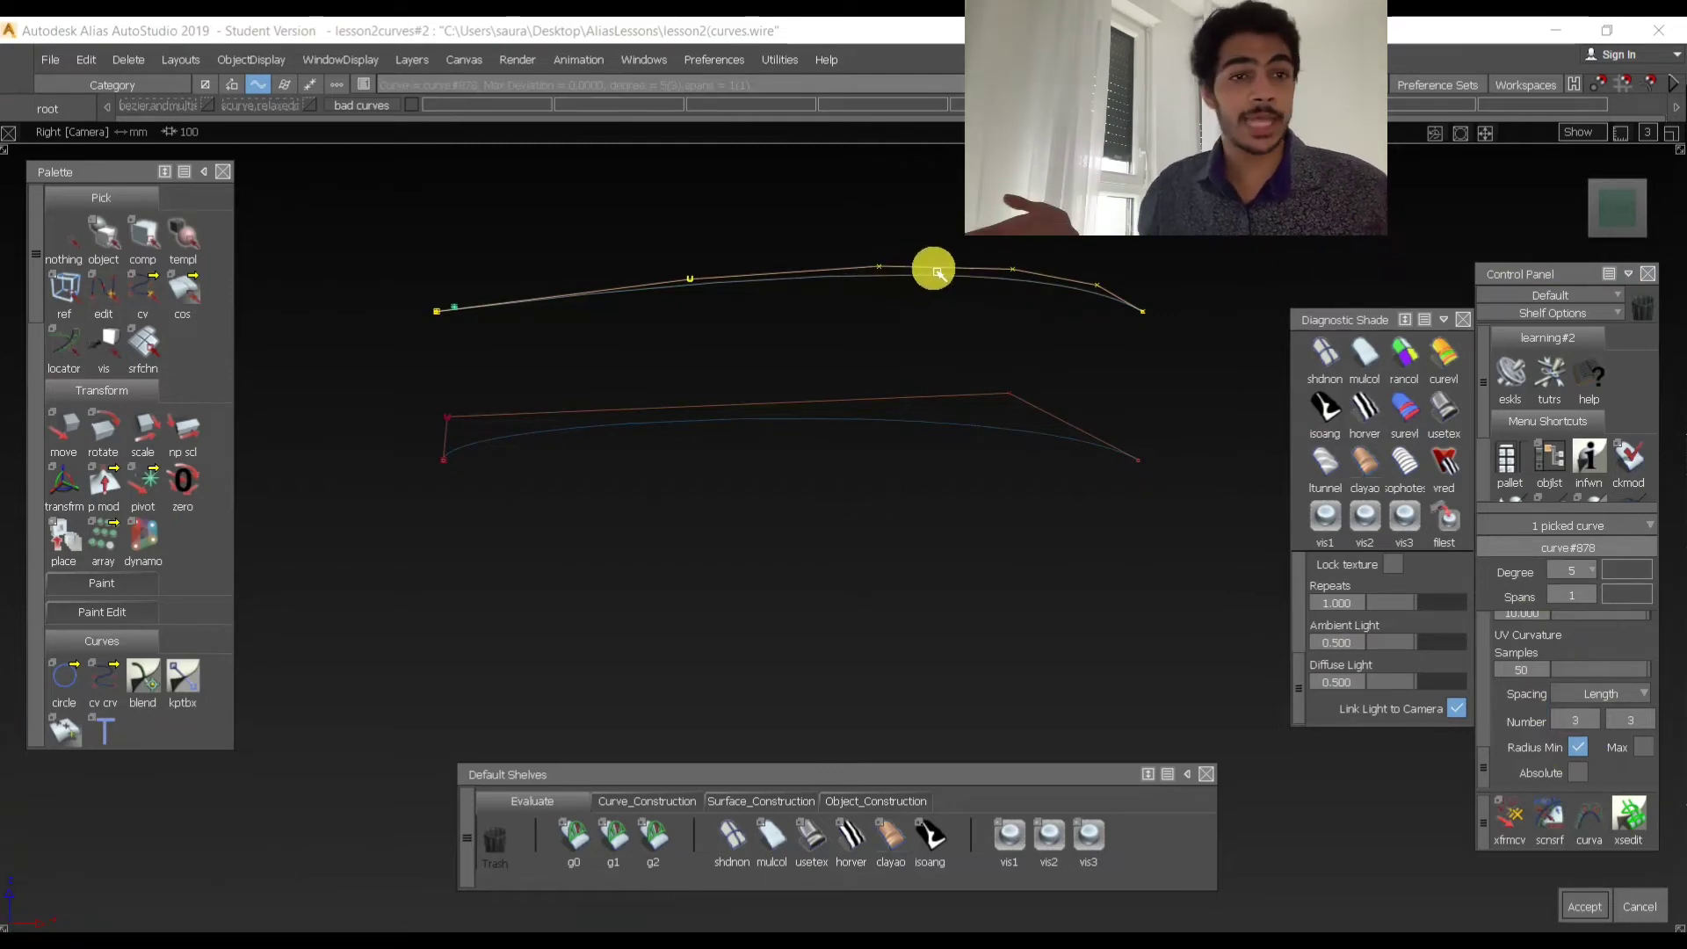
key("space")
- Try to move the lower curve's second CV to the right and undo the move
left_click_drag(560, 532, 552, 466, "ctrl+shift")
left_click_drag(506, 414, 540, 384, "ctrl+shift")
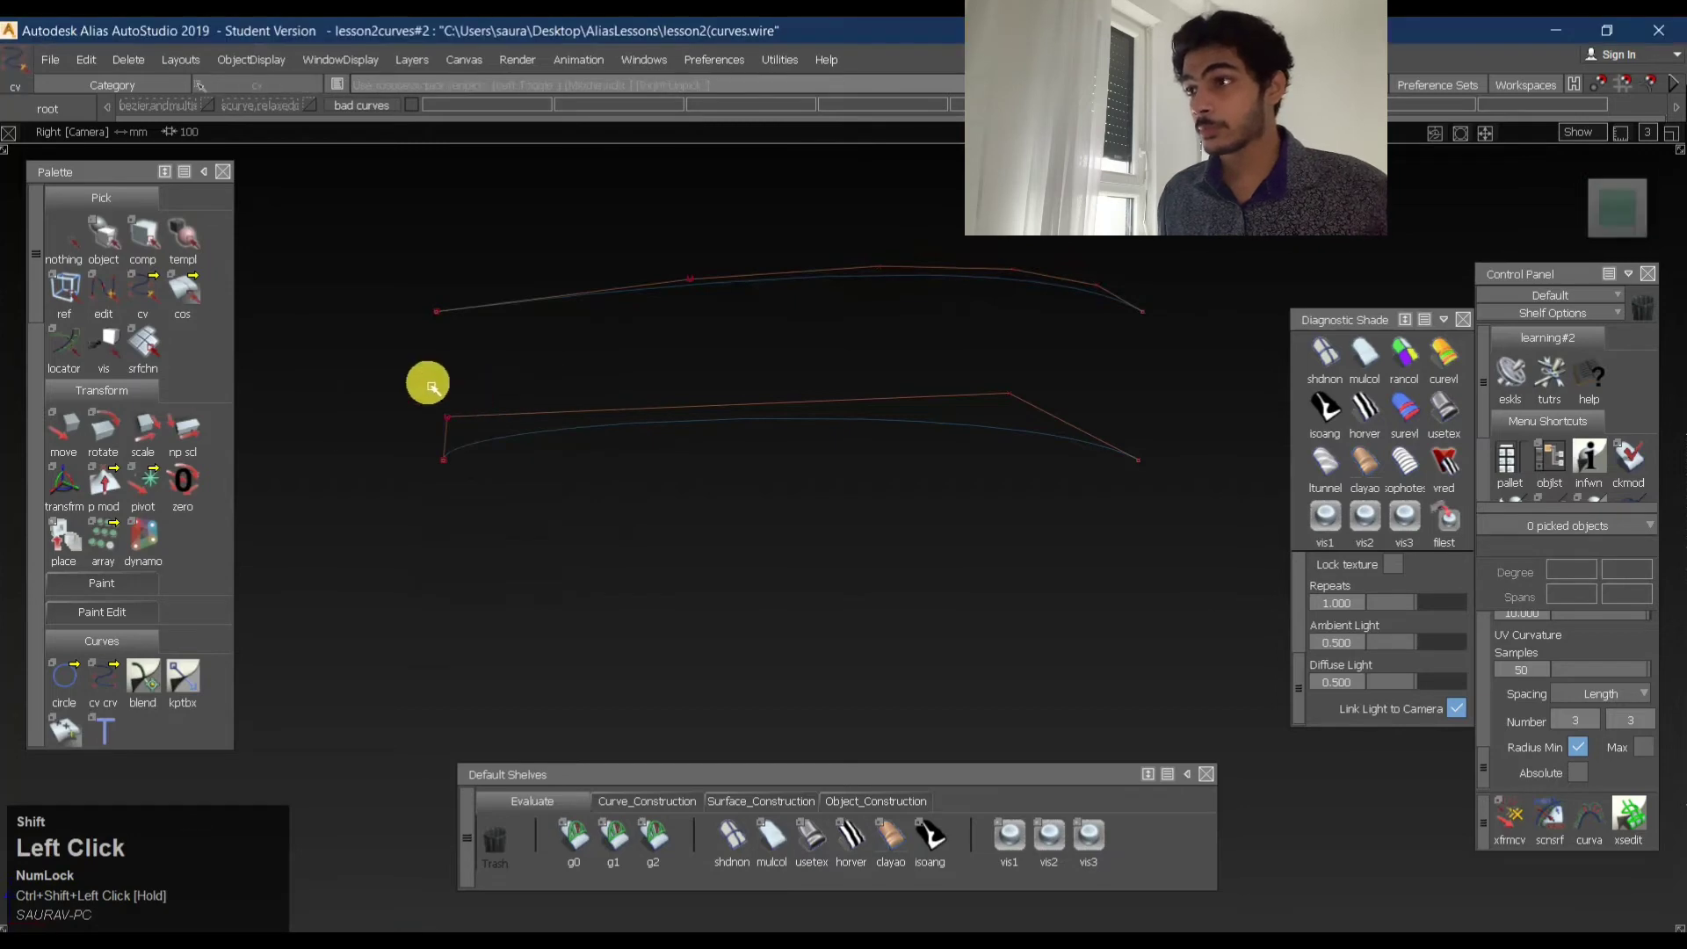
left_click_drag(431, 386, 479, 430)
middle_click_drag(598, 499, 706, 438, "ctrl+shift")
left_click_drag(706, 439, 872, 410)
key("ctrl+z")
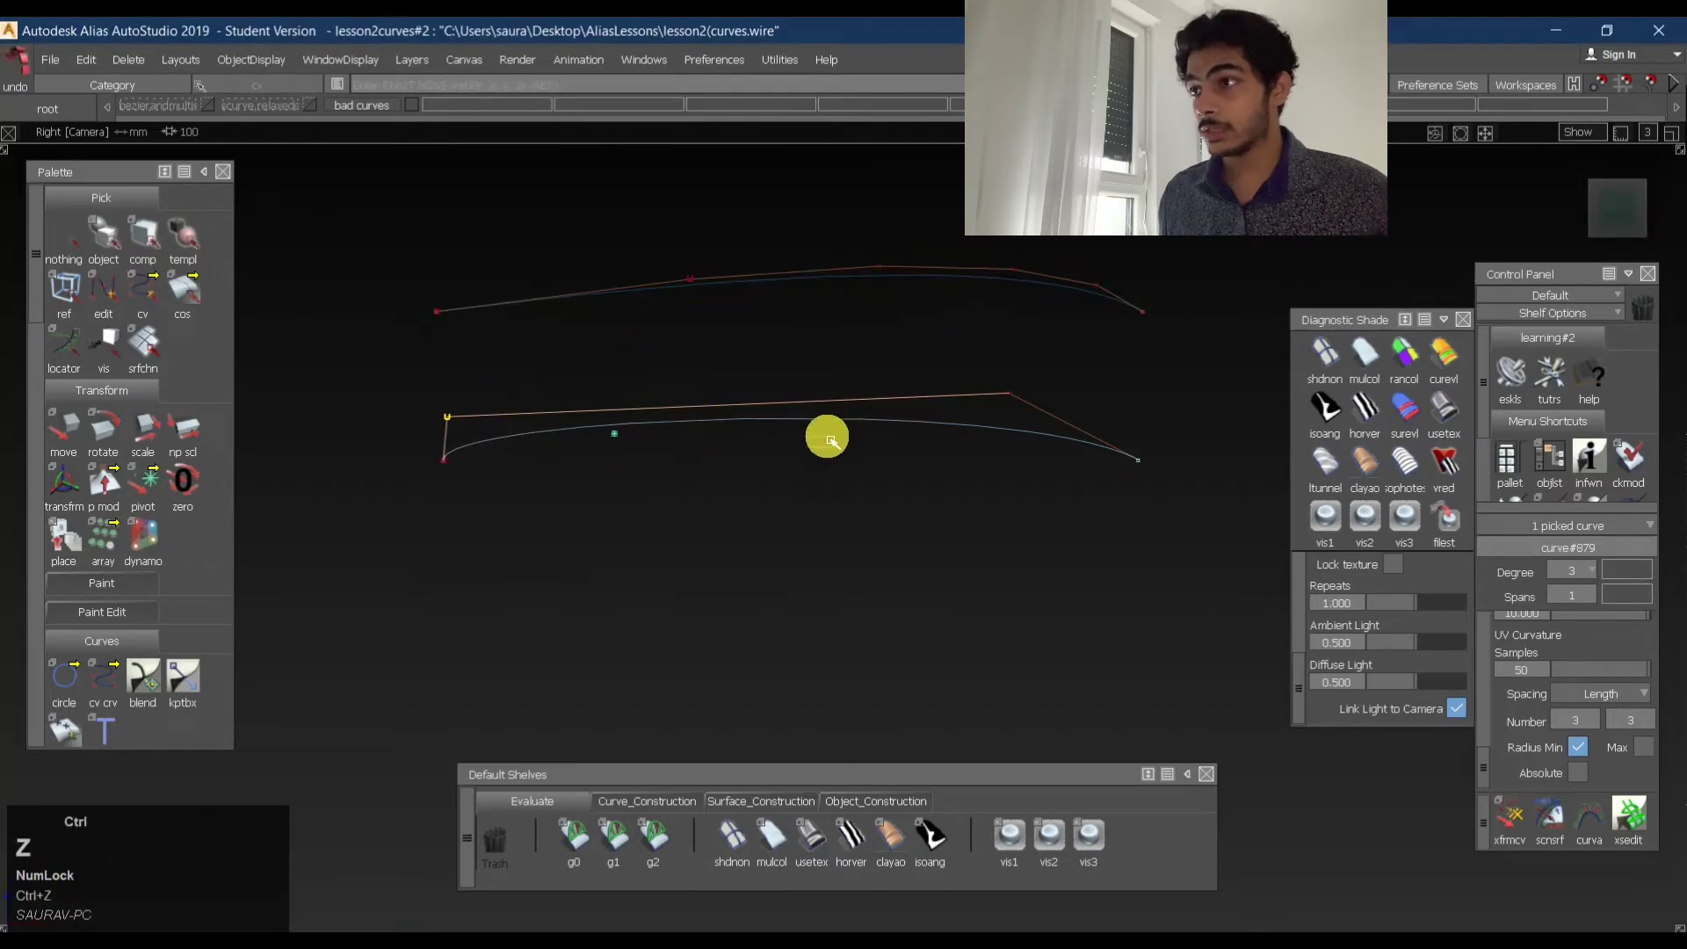
- Pick only the lower curve's second CV and move it to the right along the curve
left_click_drag(712, 503, 706, 320, "ctrl+shift")
left_click_drag(518, 417, 516, 417, "ctrl+shift")
left_click_drag(418, 393, 500, 439)
middle_click_drag(576, 460, 625, 376, "ctrl+shift")
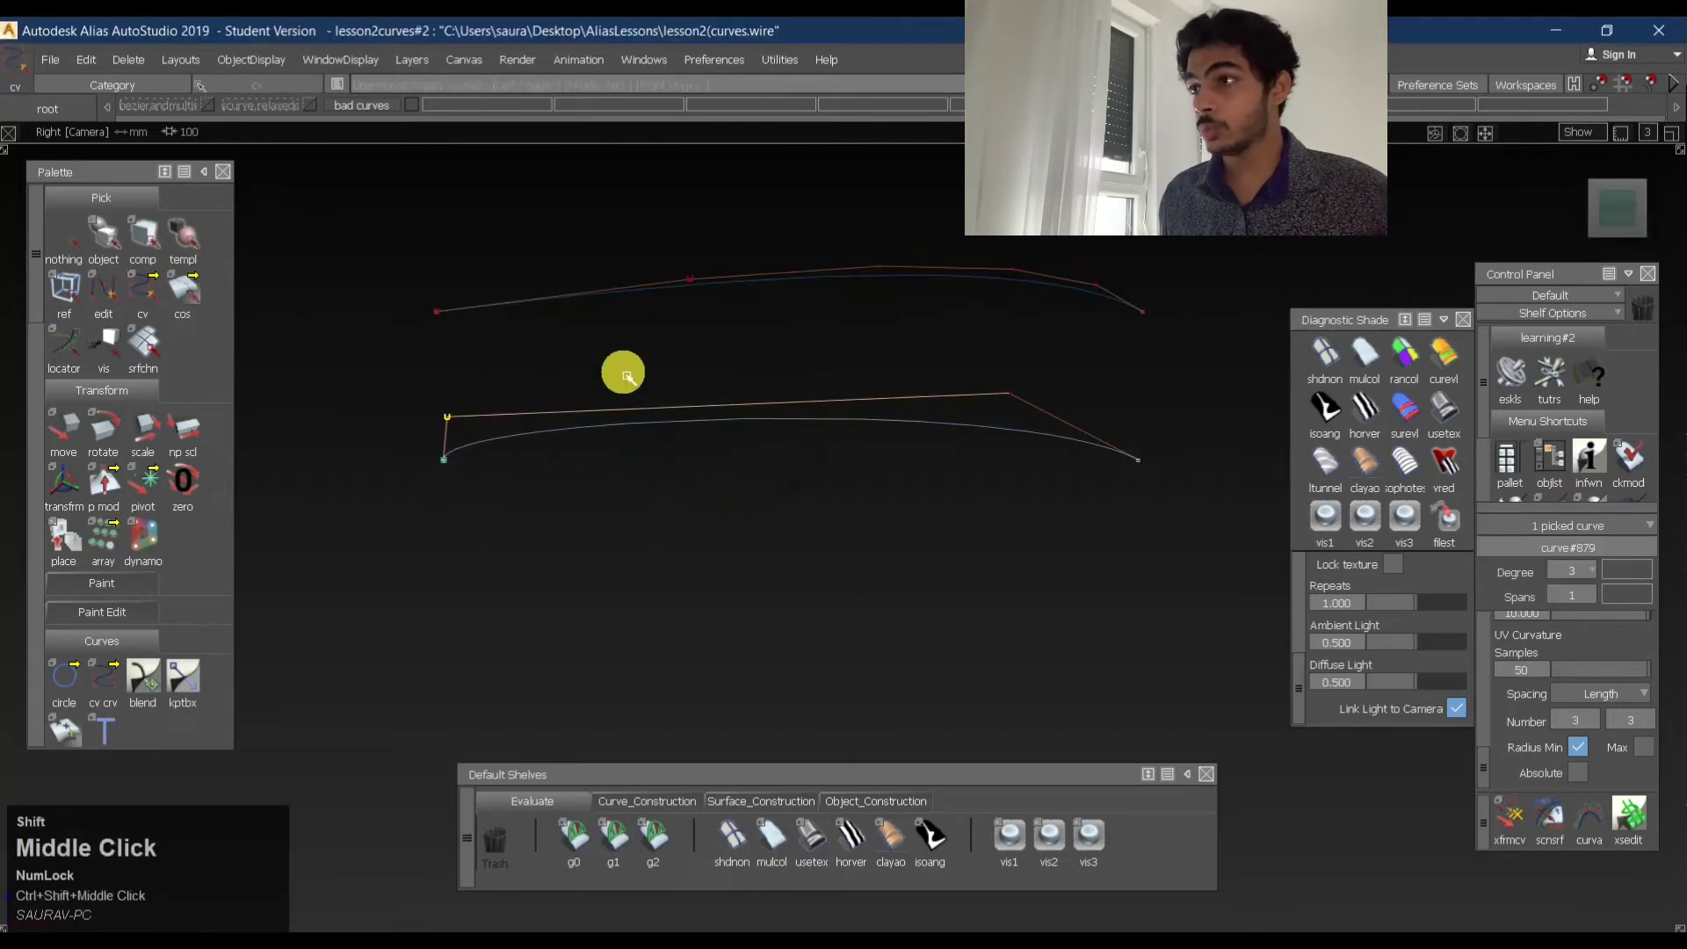
mouse_move(636, 387)
left_mouse_down("shift")
mouse_move(895, 381)
mouse_move(847, 380)
left_mouse_up("shift")
- Pick the lower curve's third CV and move it slightly to the left
left_click_drag(941, 440, 969, 323, "ctrl+shift")
mouse_move(921, 423)
left_mouse_down("ctrl+shift")
mouse_move(948, 396)
mouse_move(1035, 402)
left_mouse_up("ctrl+shift")
middle_click_drag(1086, 426, 1098, 352, "ctrl+shift")
left_click_drag(1097, 351, 1021, 368, "shift")
- Nudge the lower curve's second CV slightly to the left and clear the pick
mouse_move(788, 442)
left_mouse_down("ctrl+shift")
mouse_move(767, 374)
mouse_move(675, 418)
left_mouse_up("ctrl+shift")
middle_click_drag(809, 450, 823, 395, "ctrl+shift")
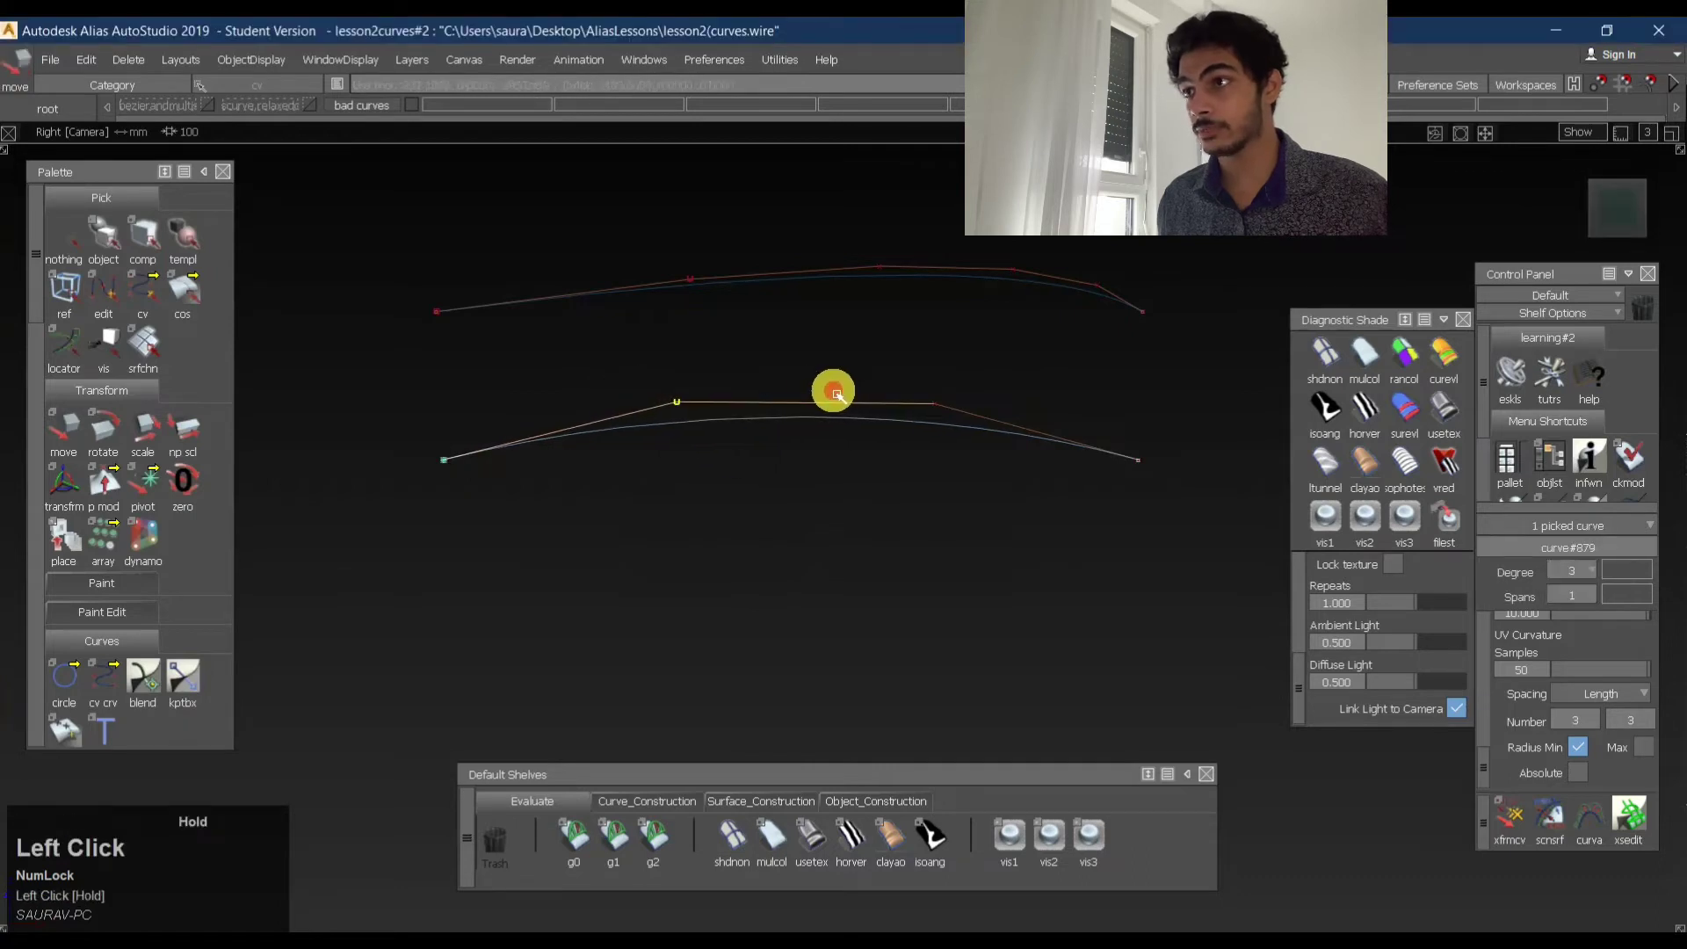
left_click_drag(780, 482, 798, 371, "ctrl+shift")
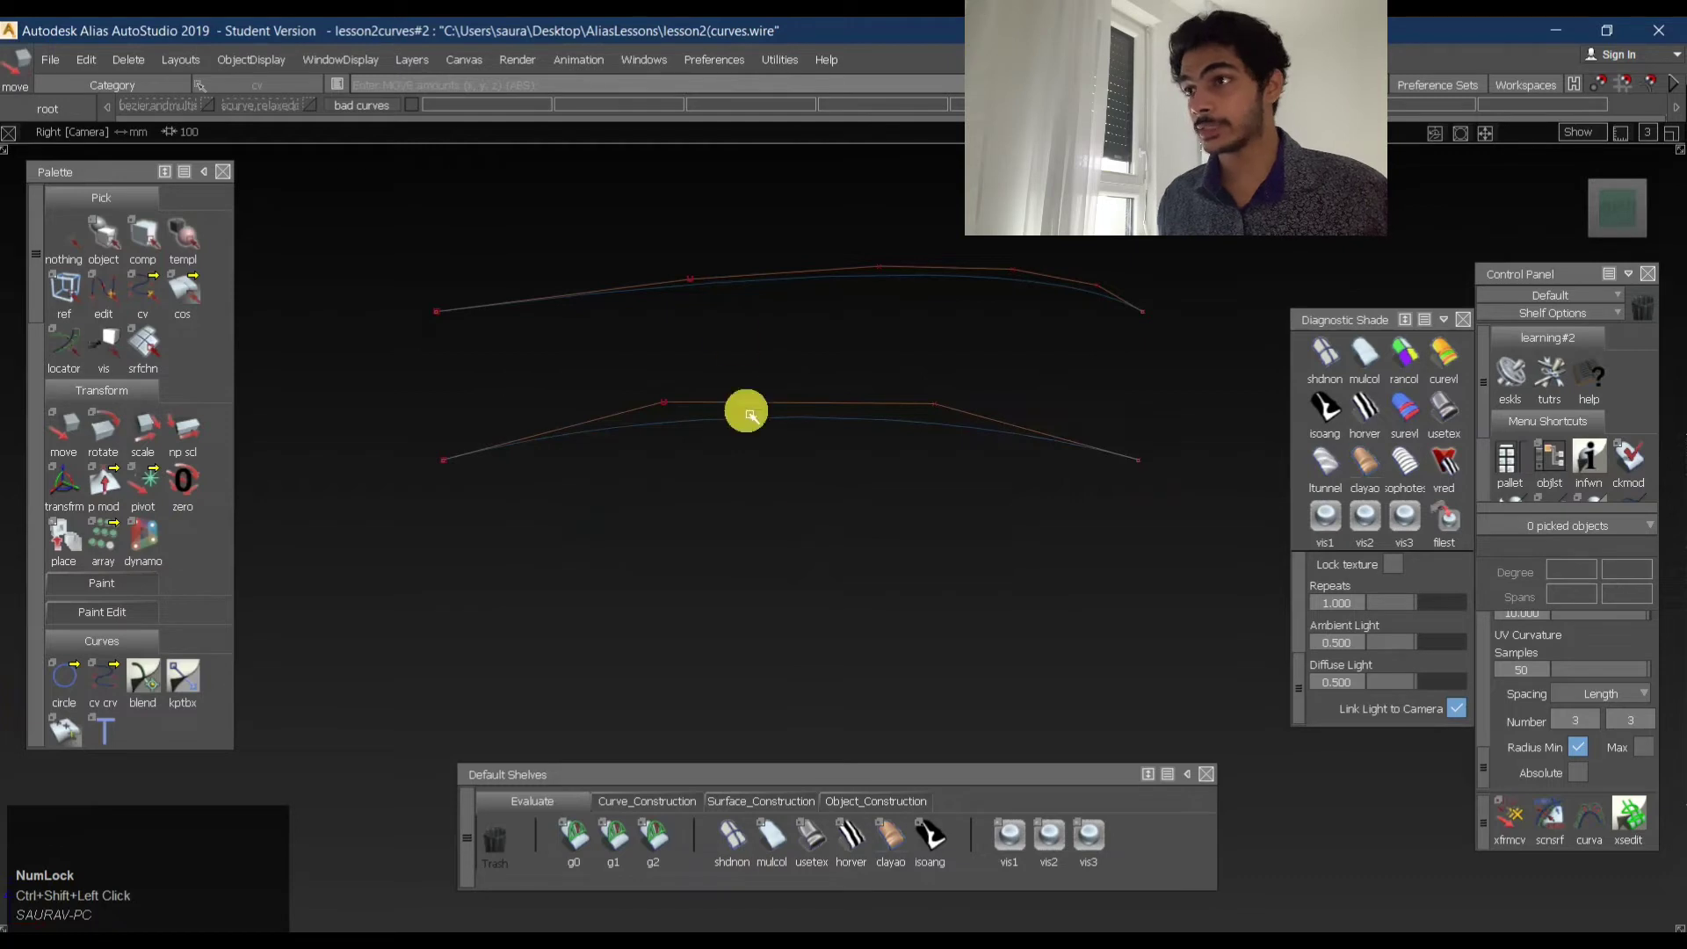
- Pick both curves, turn on their U curvature combs and clear the pick
mouse_move(768, 513)
left_mouse_down("ctrl+shift")
mouse_move(768, 387)
mouse_move(878, 467)
left_mouse_up("ctrl+shift")
left_click_drag(914, 242, 1002, 312)
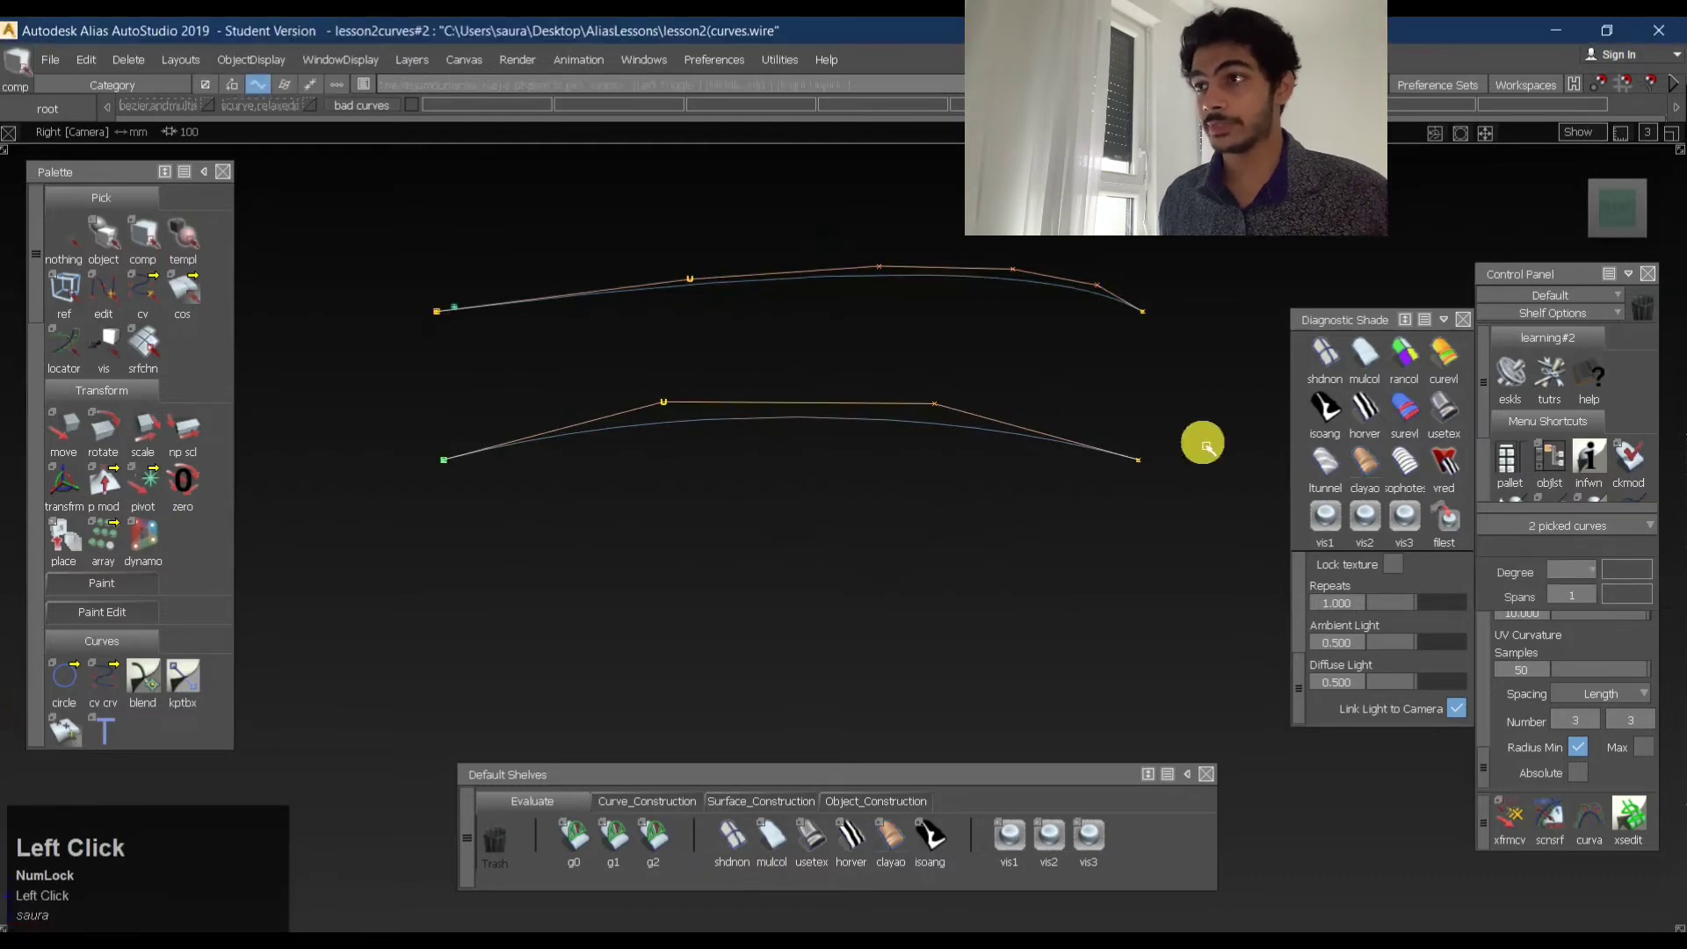
scroll(1591, 664, "up", 4)
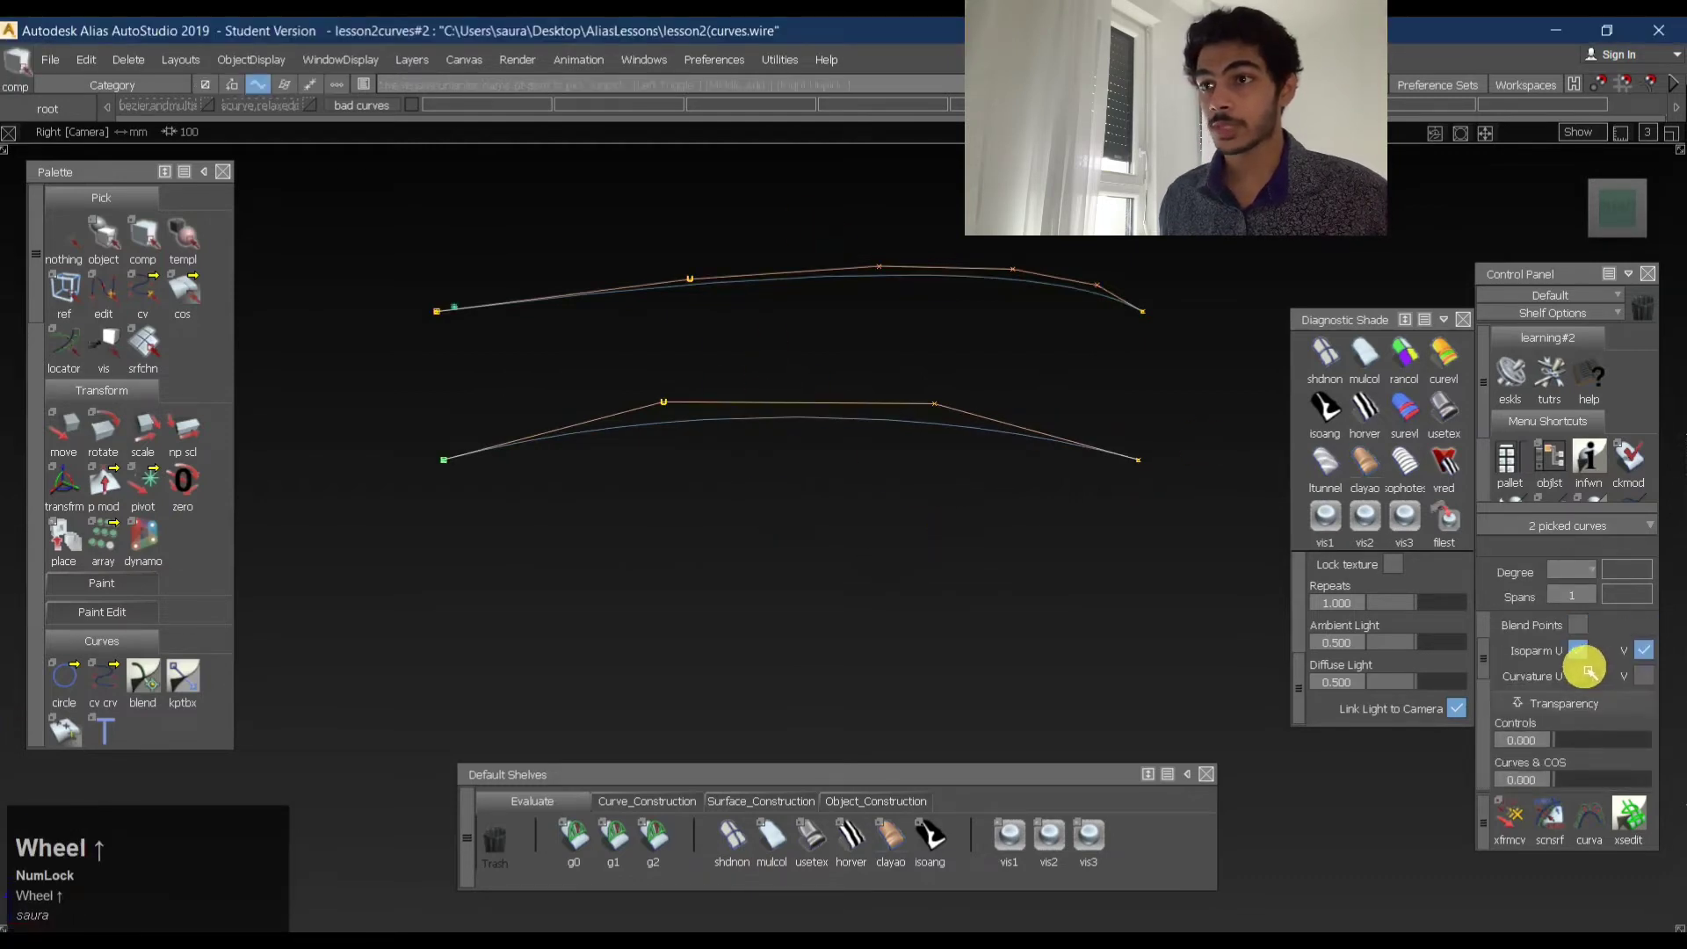
left_click(1578, 675)
left_click_drag(1025, 535, 1029, 322, "ctrl+shift")
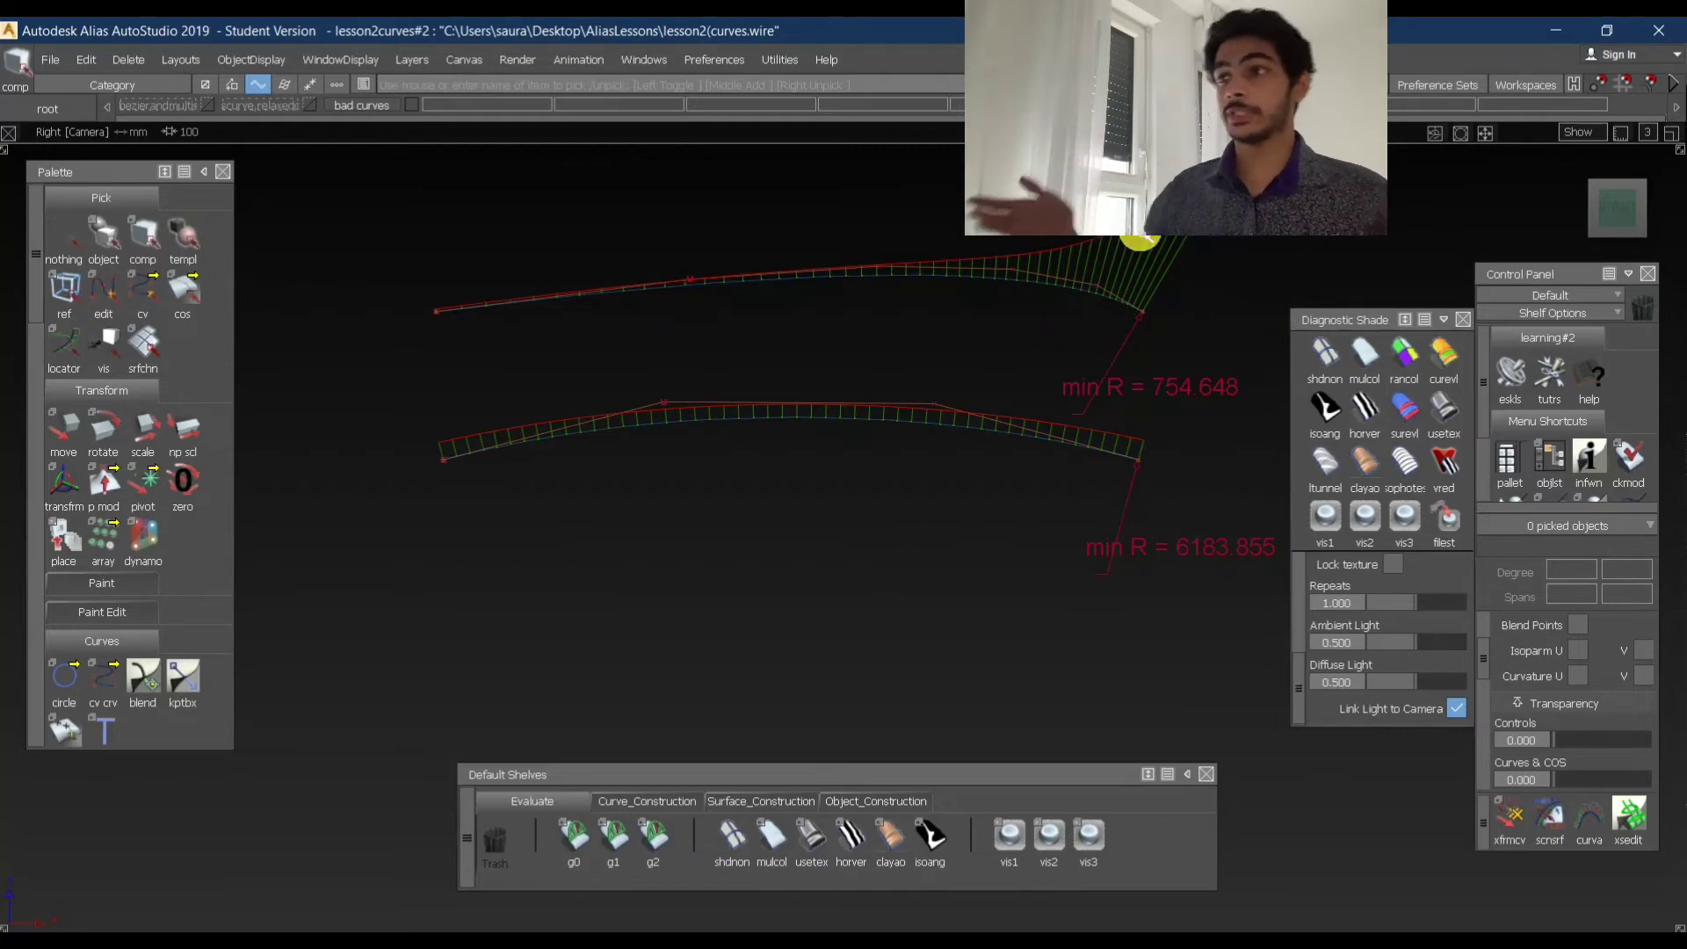
- Hide the bad curves layer and switch from its folder to the continuity layer folder
left_click(414, 113)
left_click(85, 112)
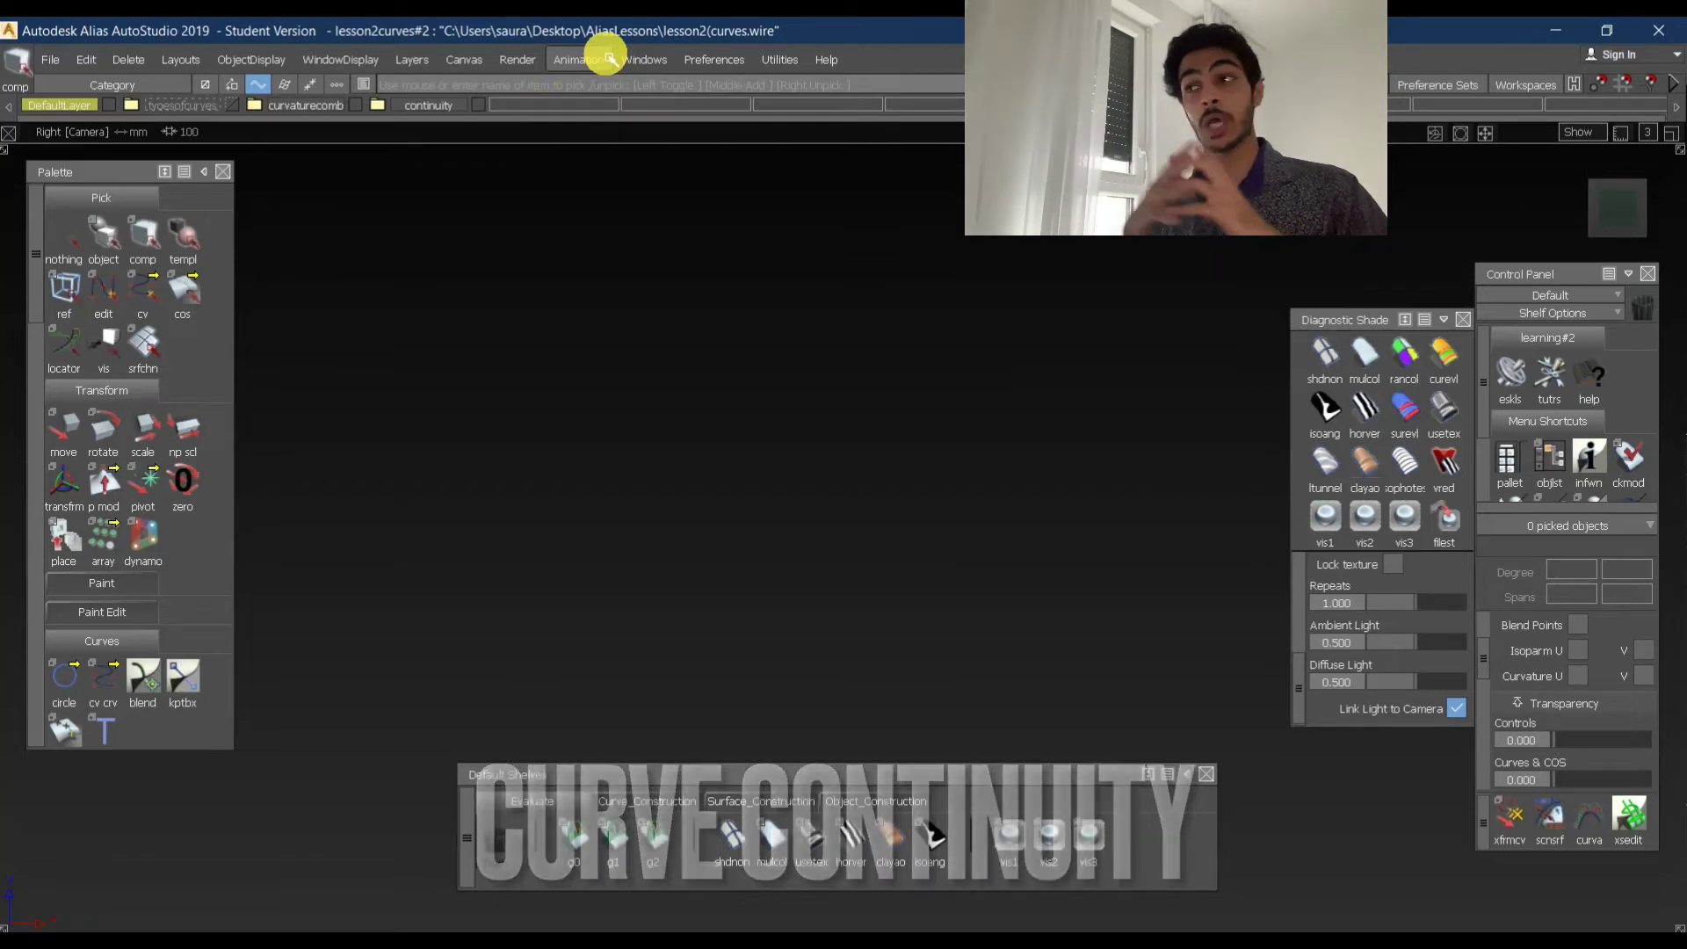
left_click(376, 106)
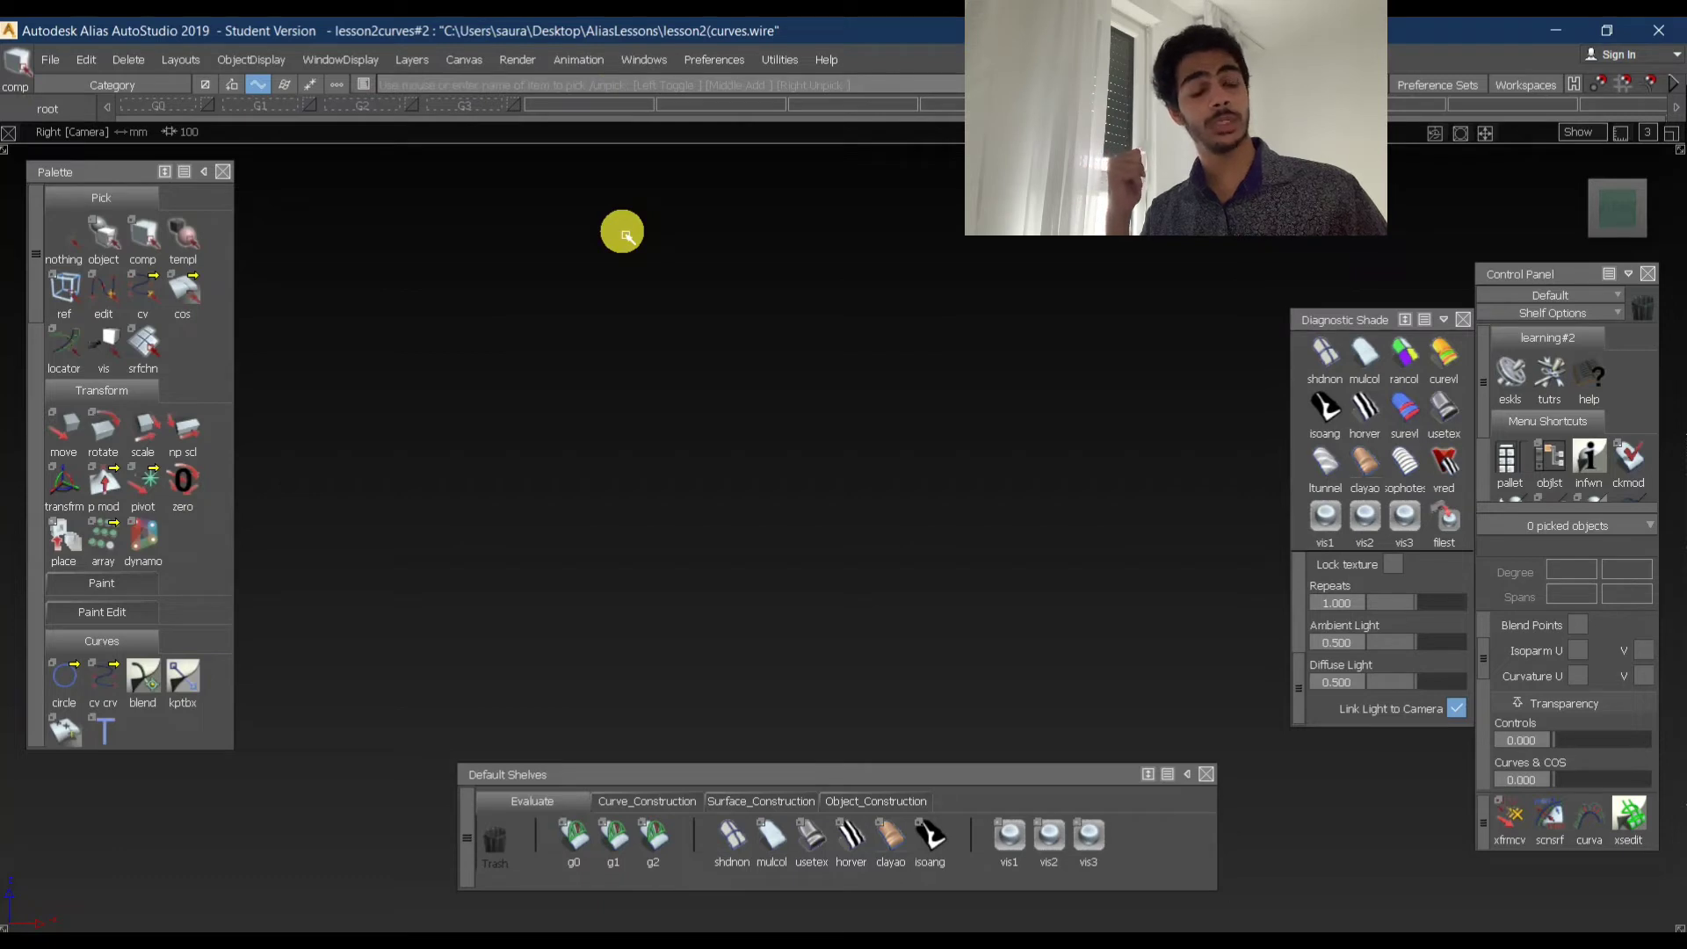
- Show the G0 layer and frame its two connected curves with the G0 POSITION label
left_click(215, 104)
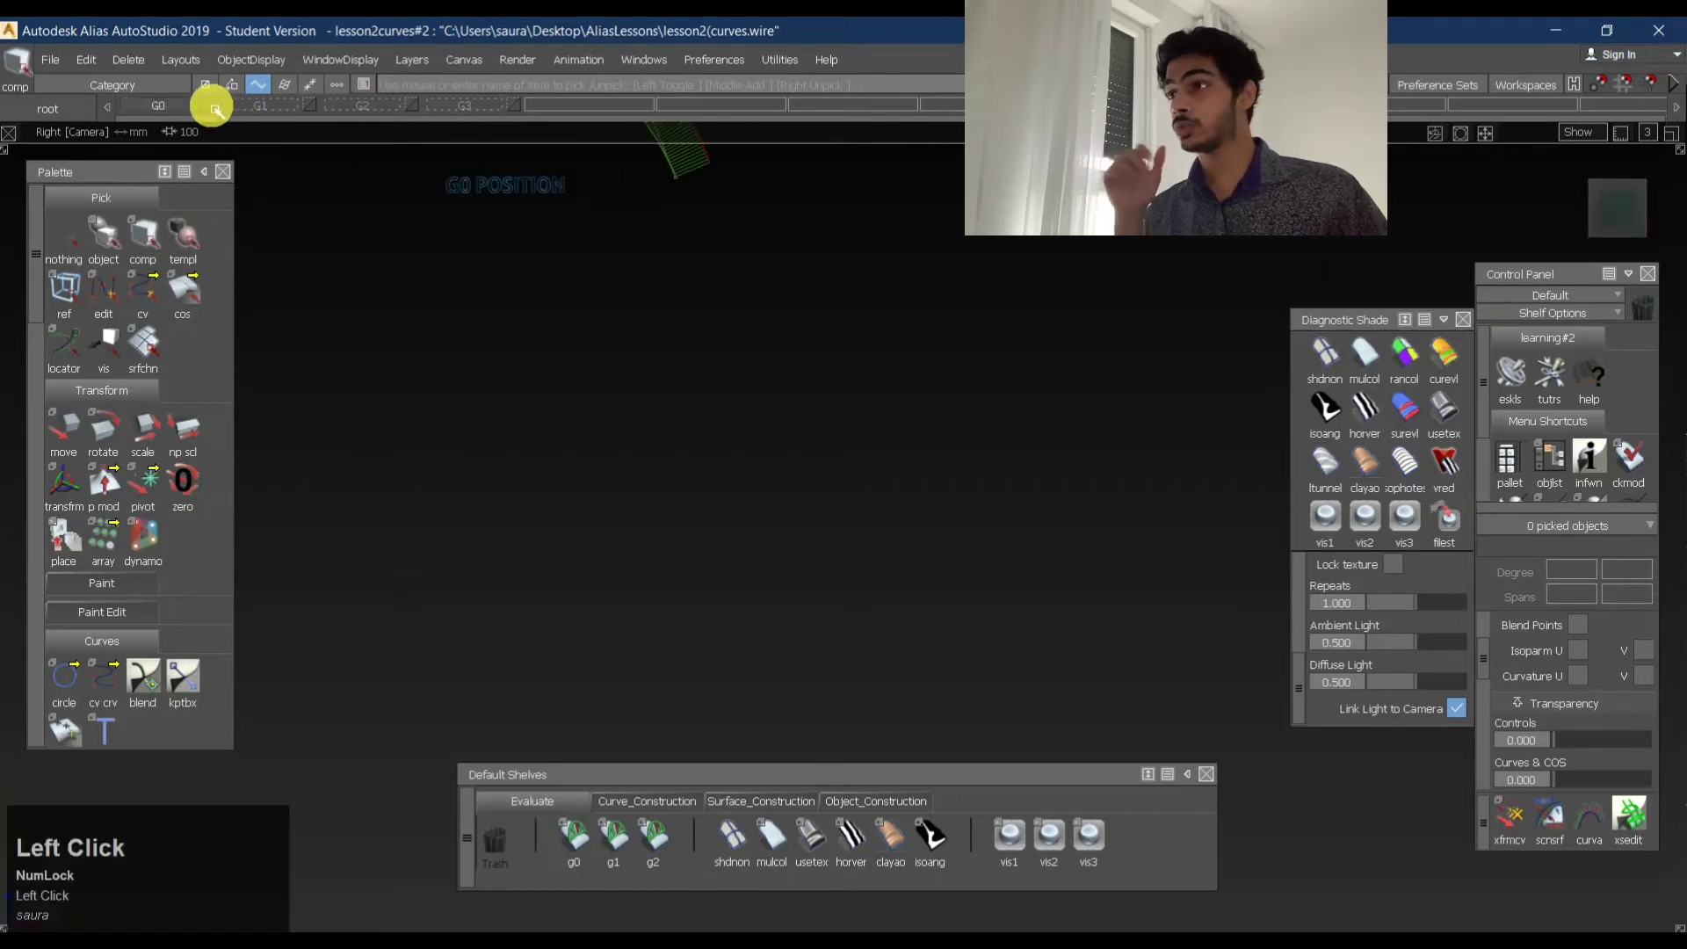
middle_click_drag(733, 269, 914, 511, "alt+shift")
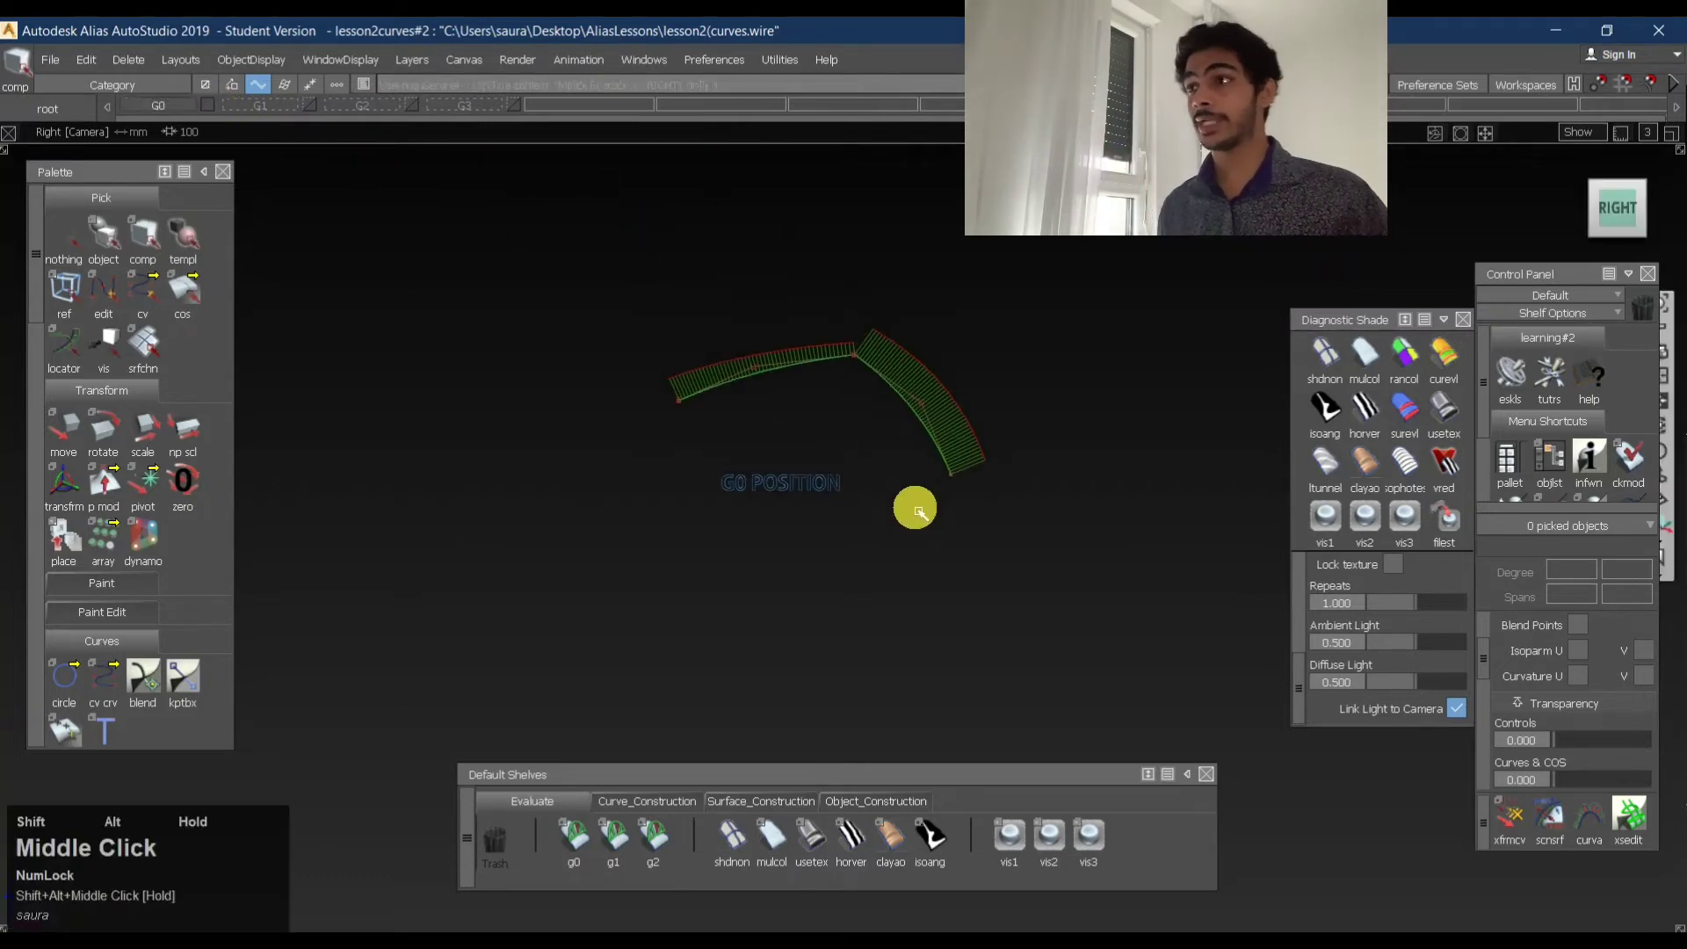
right_click_drag(881, 374, 873, 298, "alt+shift")
middle_click_drag(873, 298, 899, 254, "alt+shift")
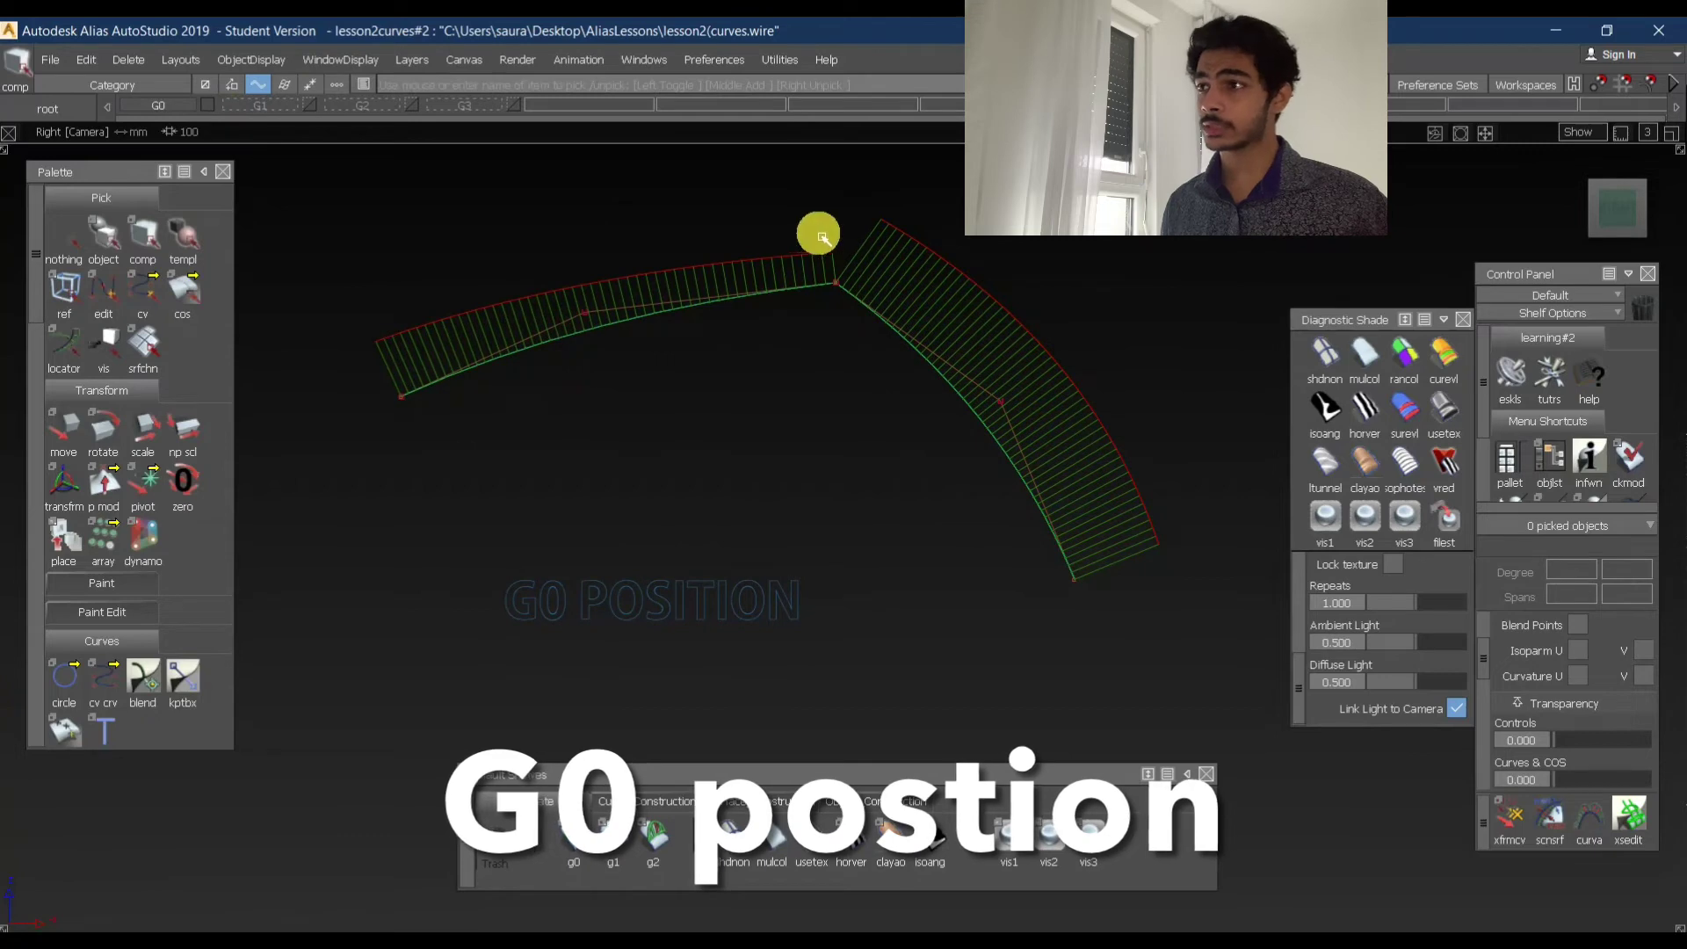
- Examine the joint between the two G0 curves and how their curvature combs meet there
left_click(1621, 200)
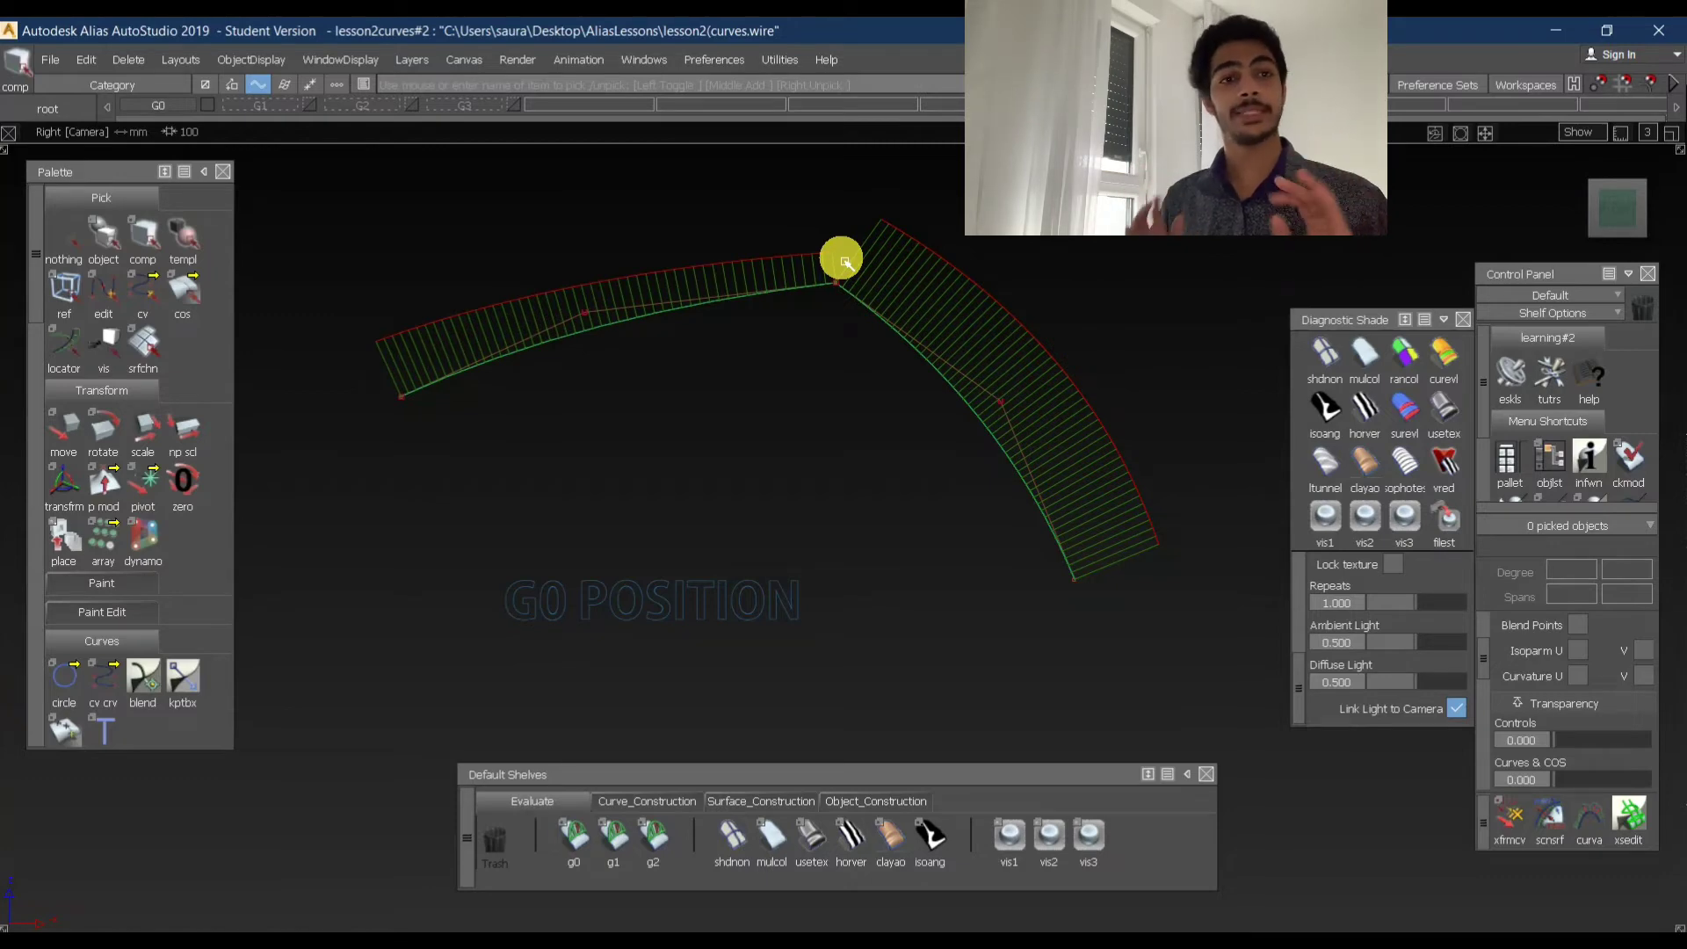
key("shift+alt")
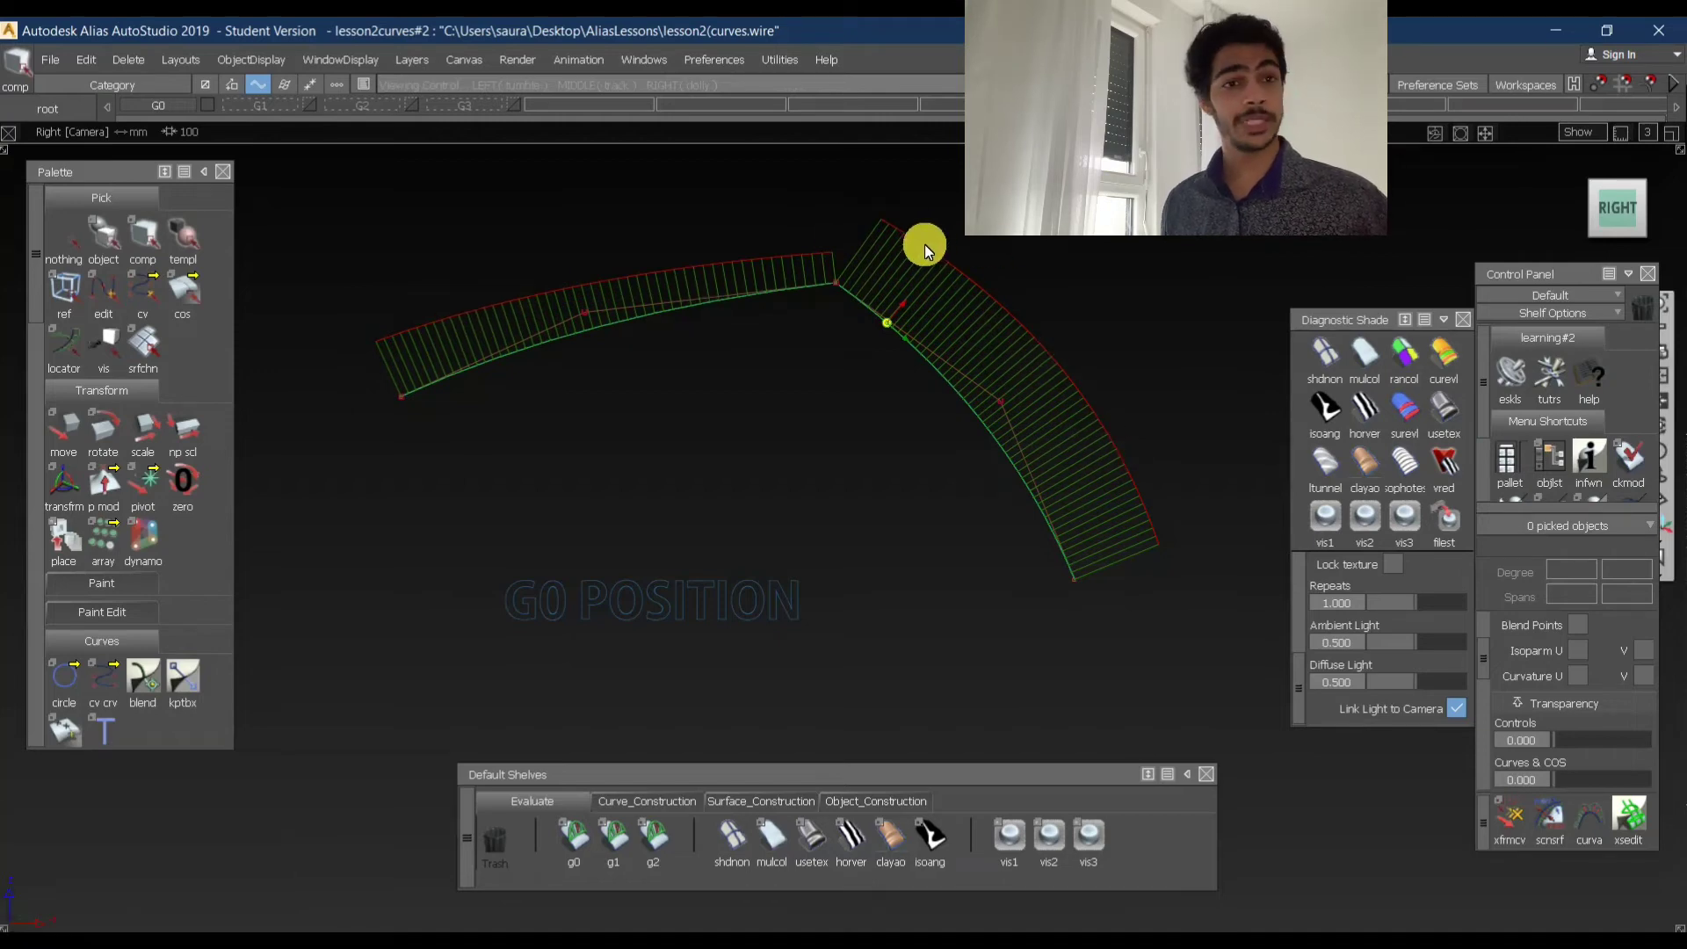
right_click_drag(904, 301, 1074, 297, "alt+shift")
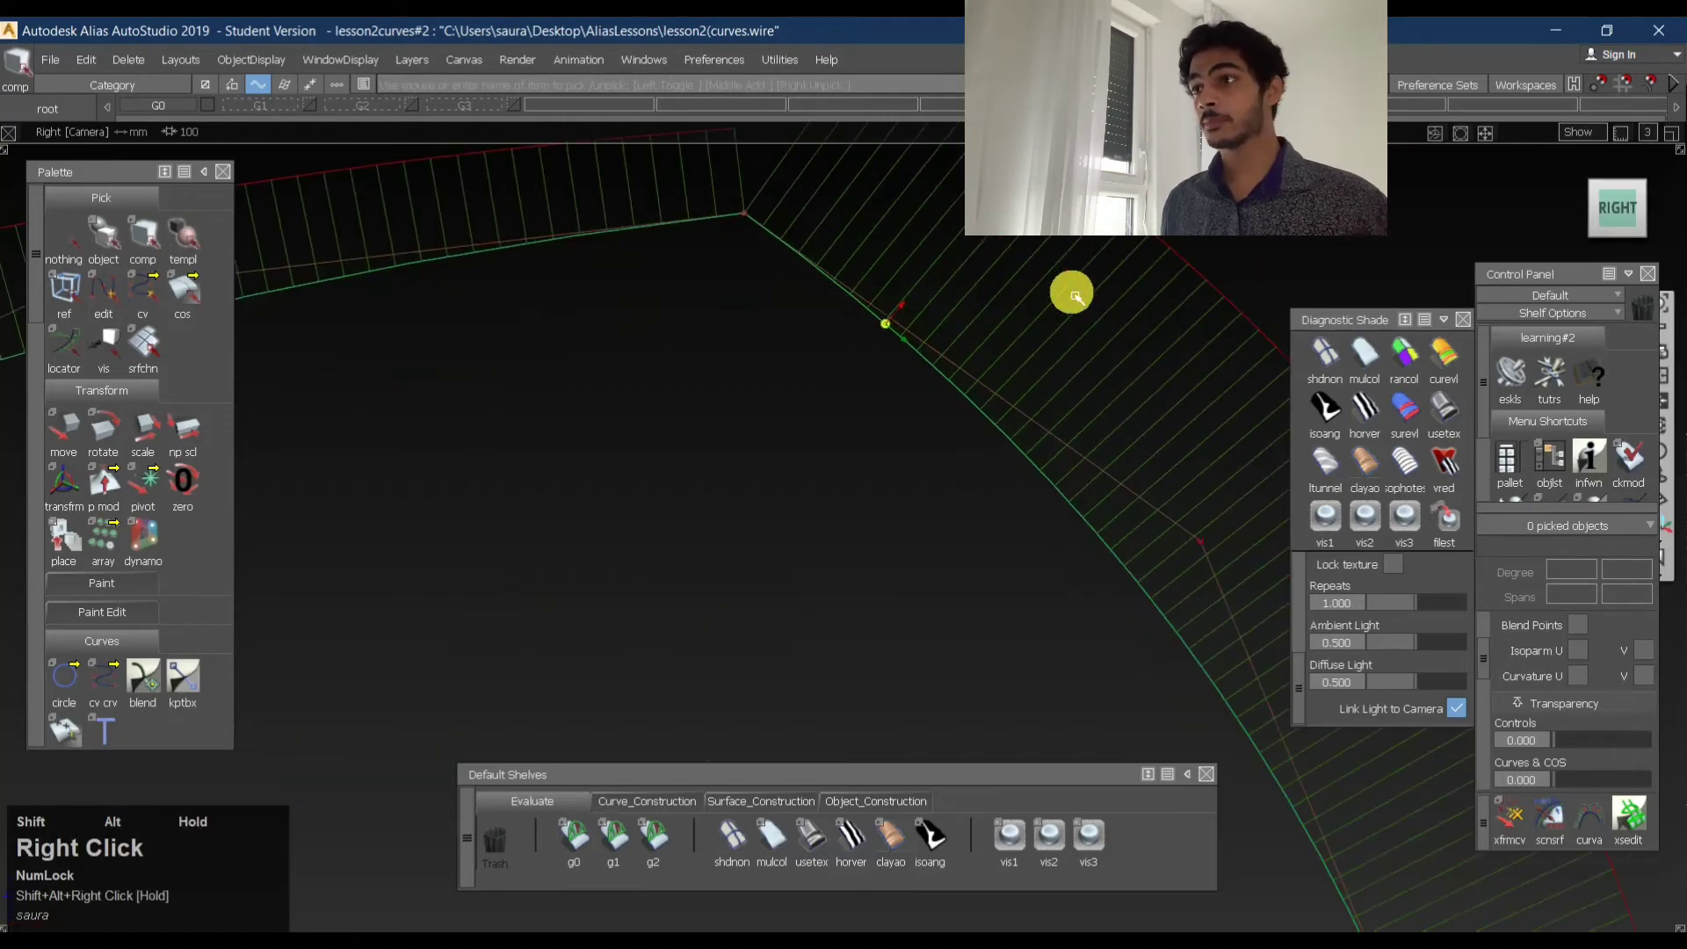
middle_click_drag(1074, 297, 1035, 497, "alt+shift")
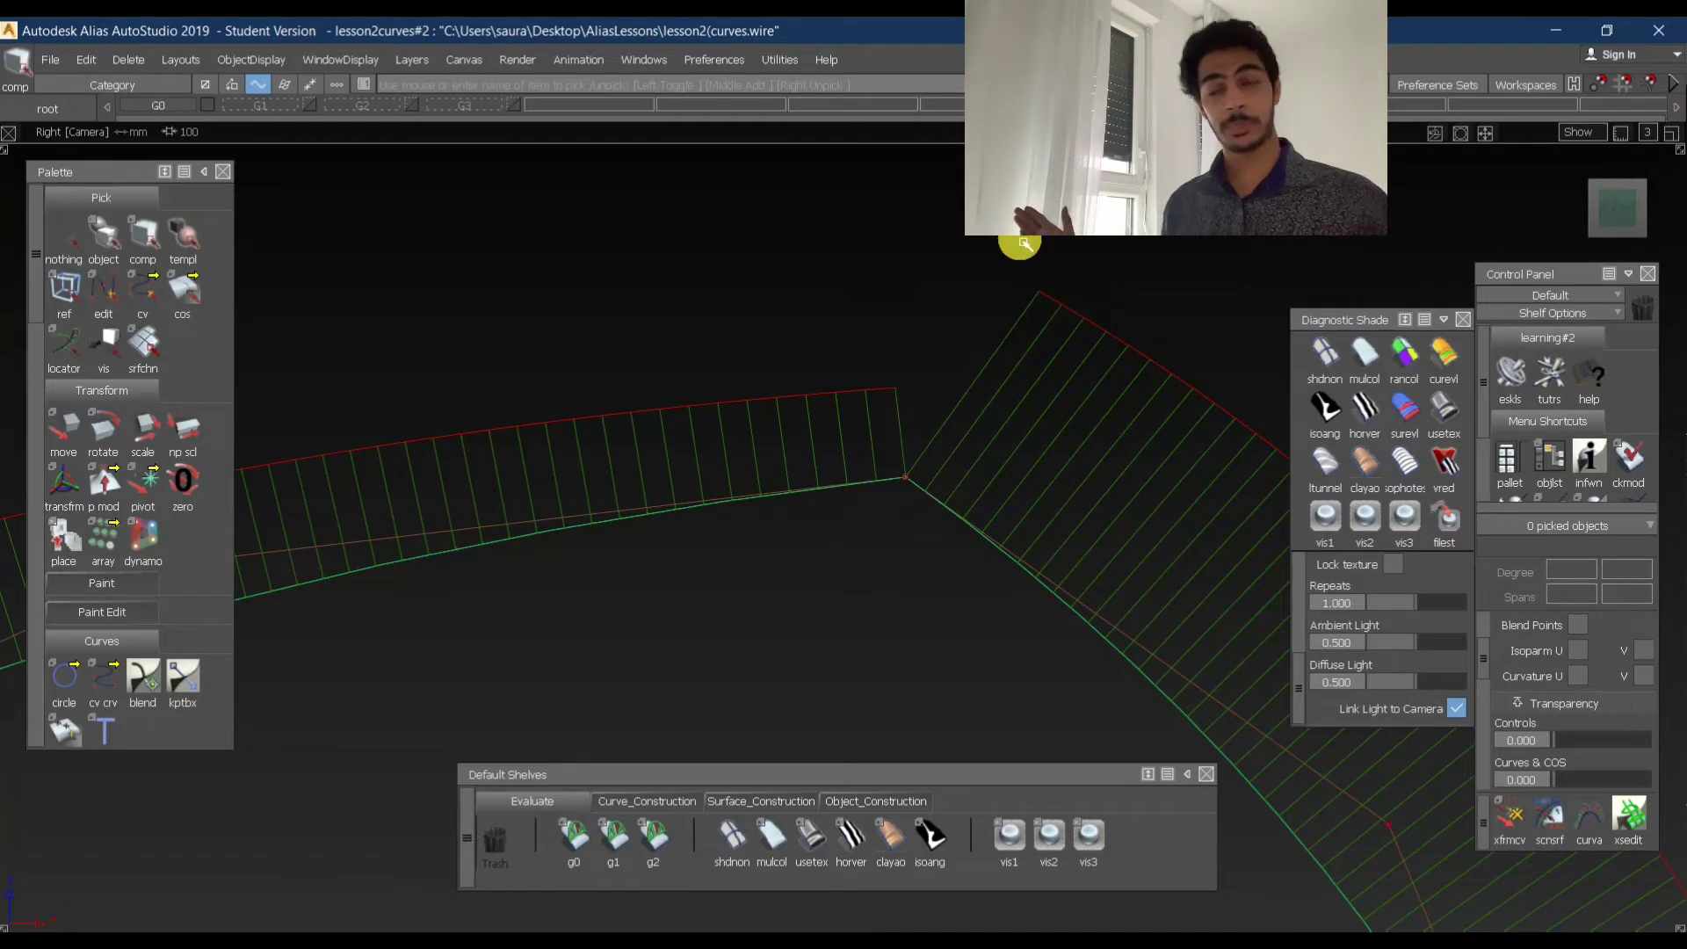
right_click_drag(1017, 241, 1142, 533, "alt+shift")
middle_click_drag(1142, 533, 949, 384, "alt+shift")
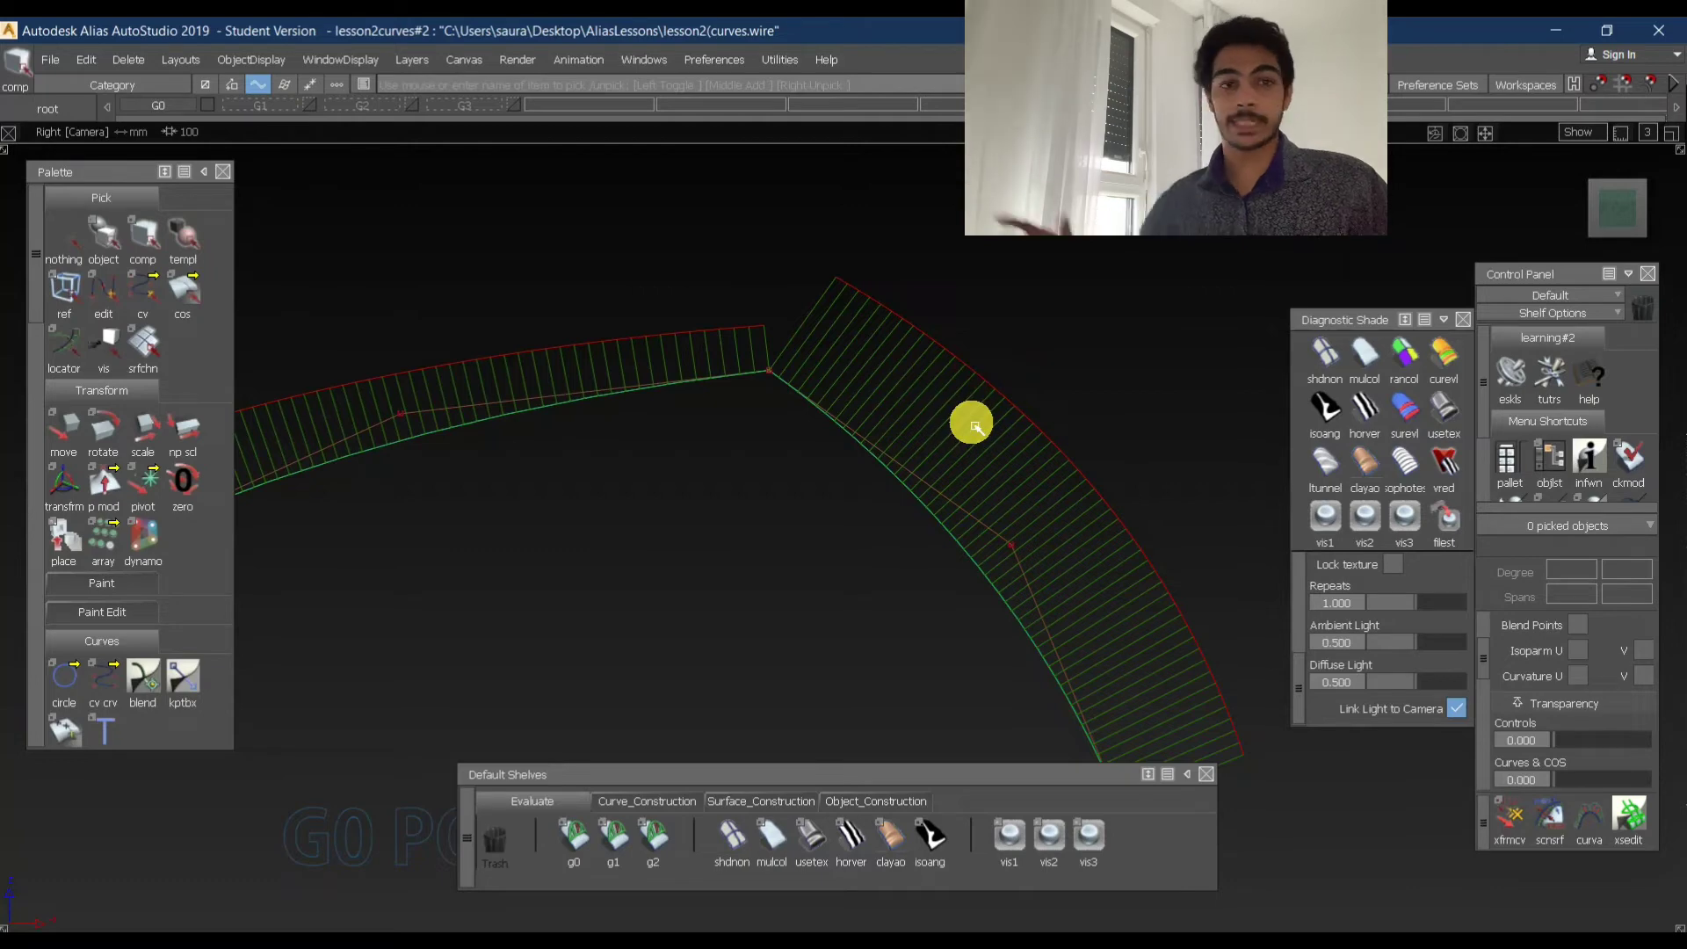
- Shade the G0 surfaces in perspective with the usetex diagnostic shader and hide the curves' curvature combs
middle_click(1071, 370, "alt+shift")
left_click_drag(1070, 370, 911, 354, "alt+shift")
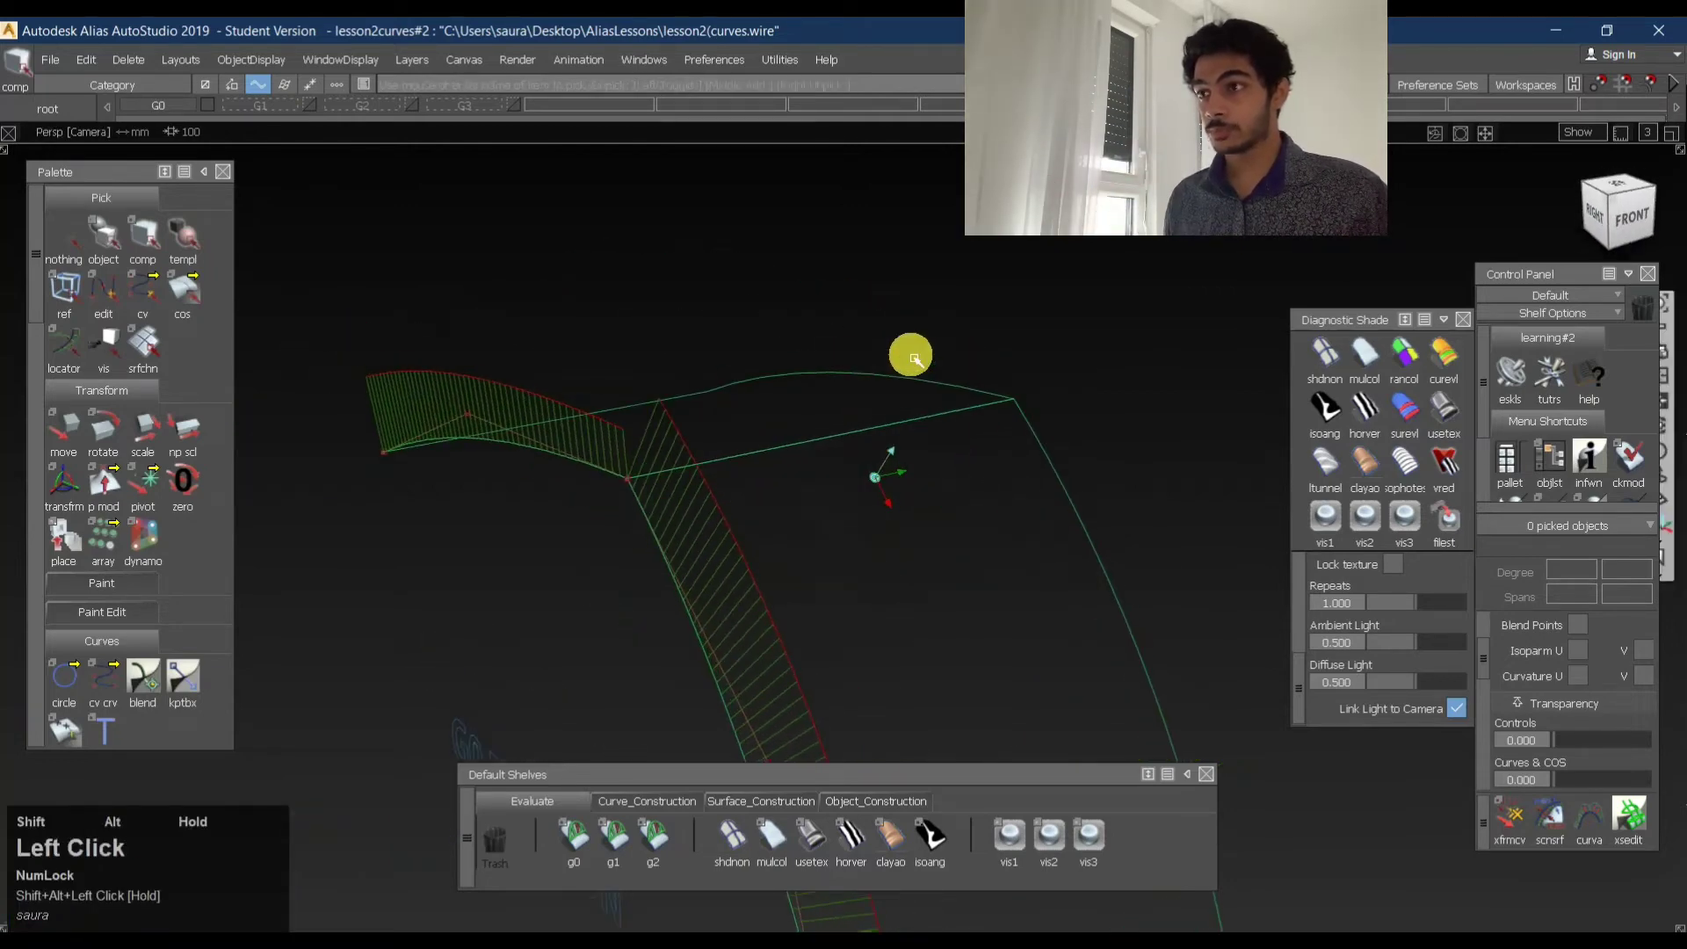
left_click(1445, 420)
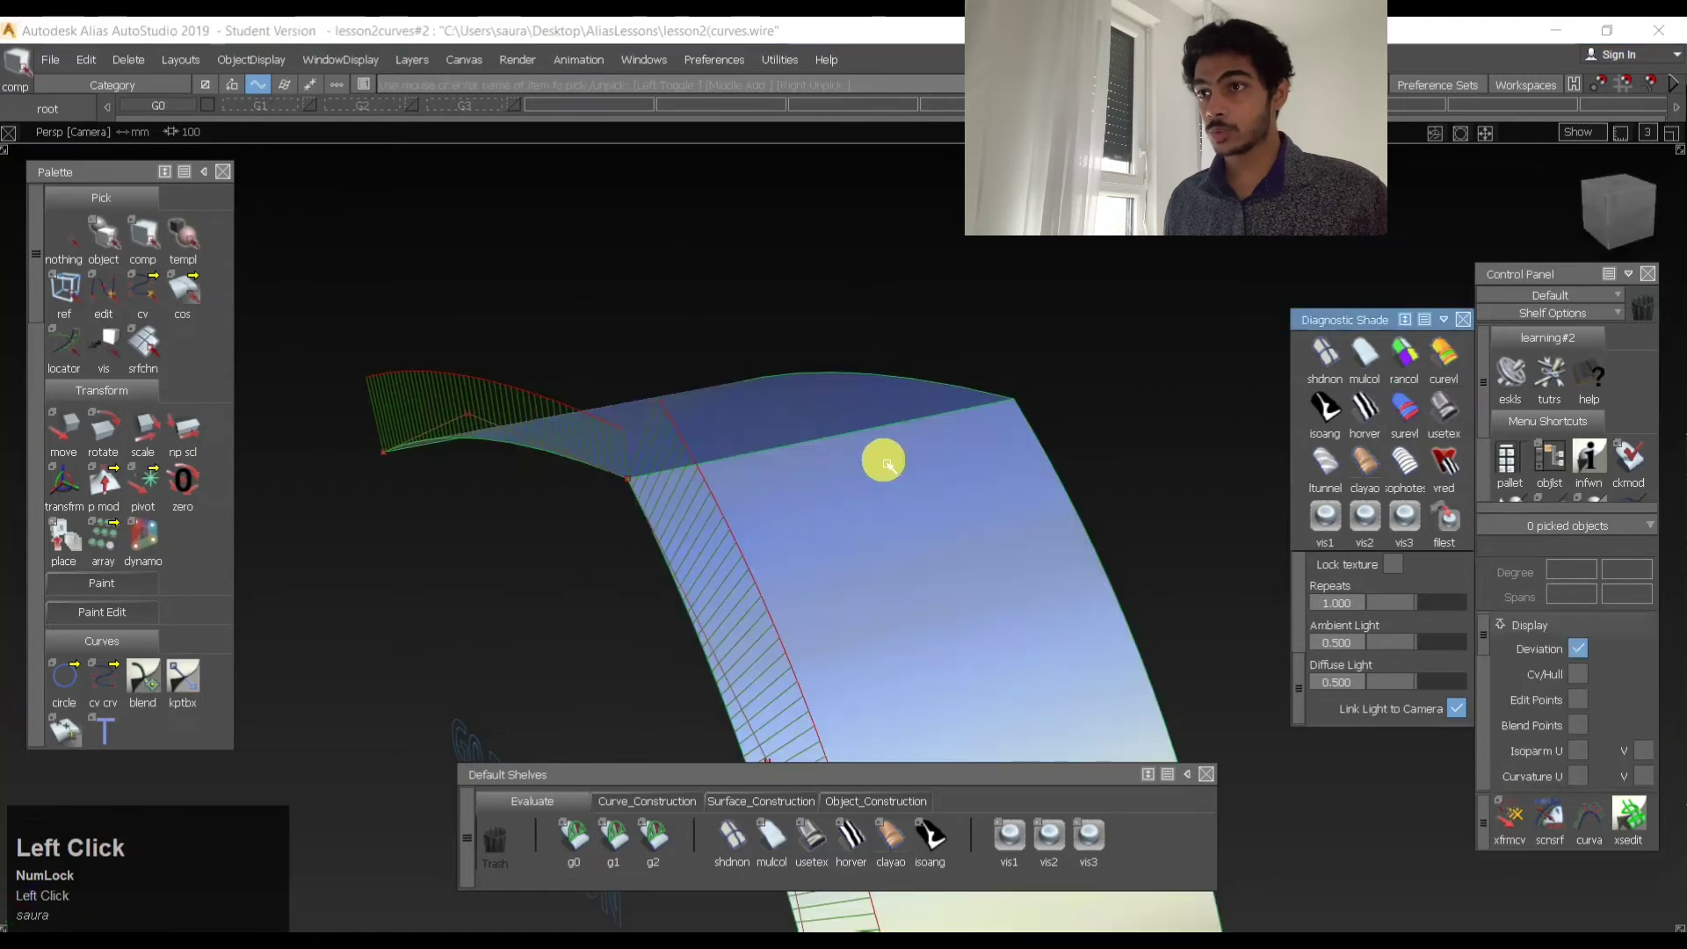
left_click_drag(885, 463, 1032, 418, "alt+shift")
middle_click_drag(1215, 527, 999, 350, "ctrl+shift")
mouse_move(1106, 381)
middle_mouse_down("ctrl+shift")
mouse_move(1054, 350)
mouse_move(1050, 373)
mouse_move(1009, 343)
middle_mouse_up("ctrl+shift")
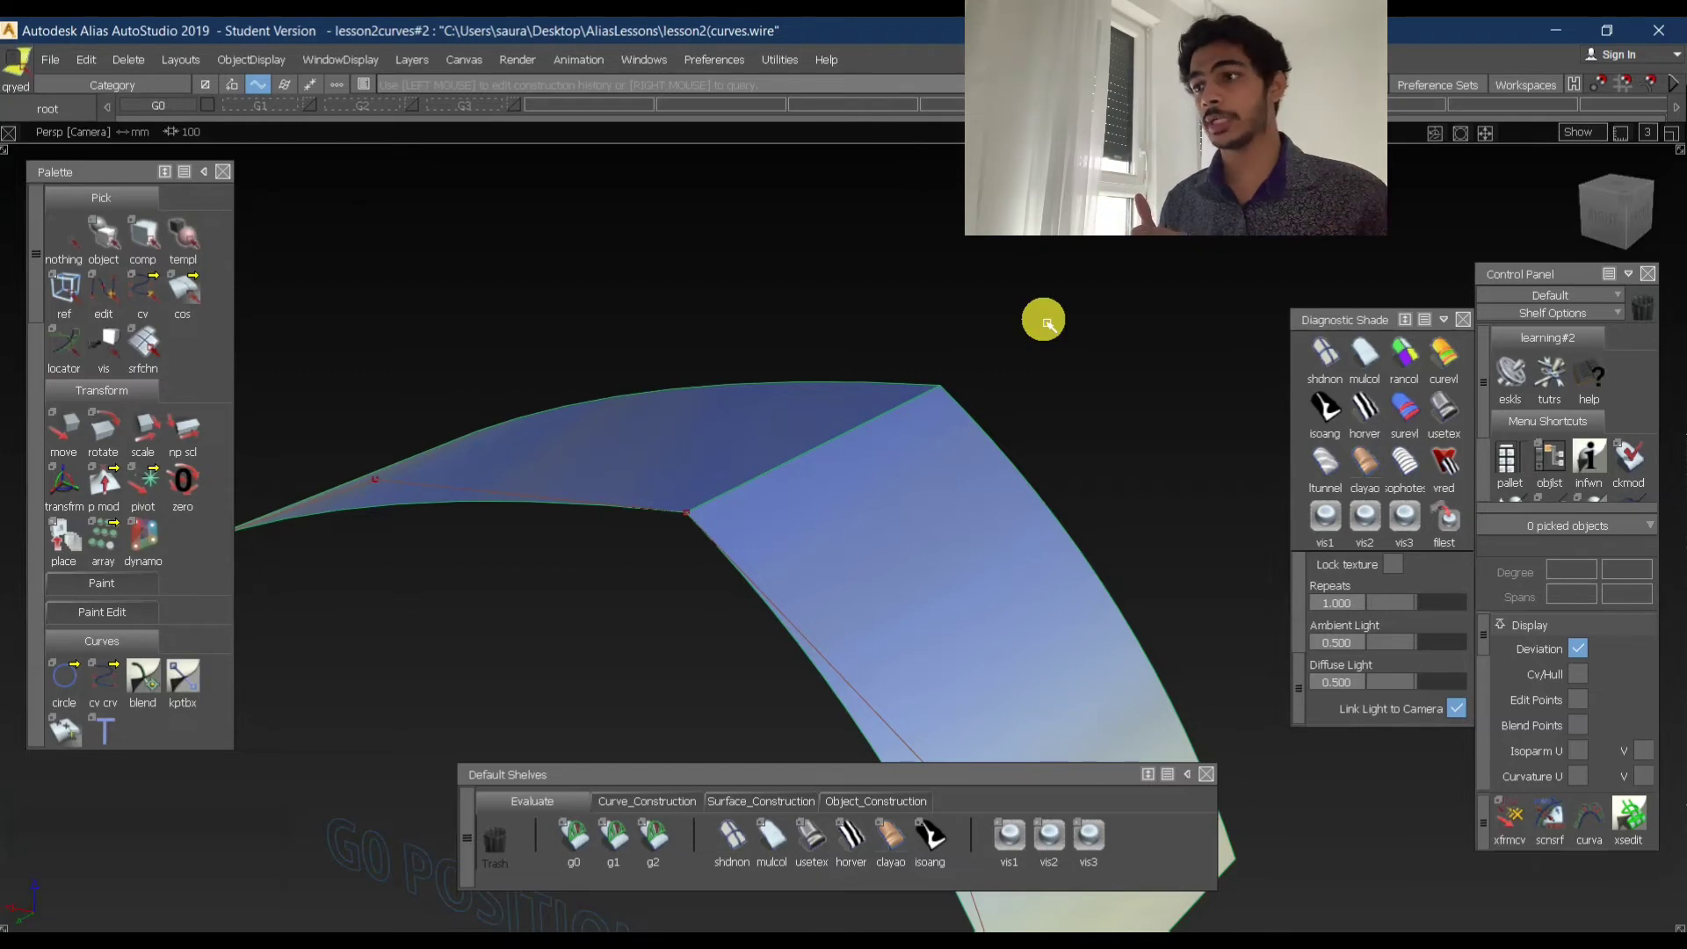
- Check G0 continuity along the shared edge of the two surfaces and inspect the edge
left_click(574, 843)
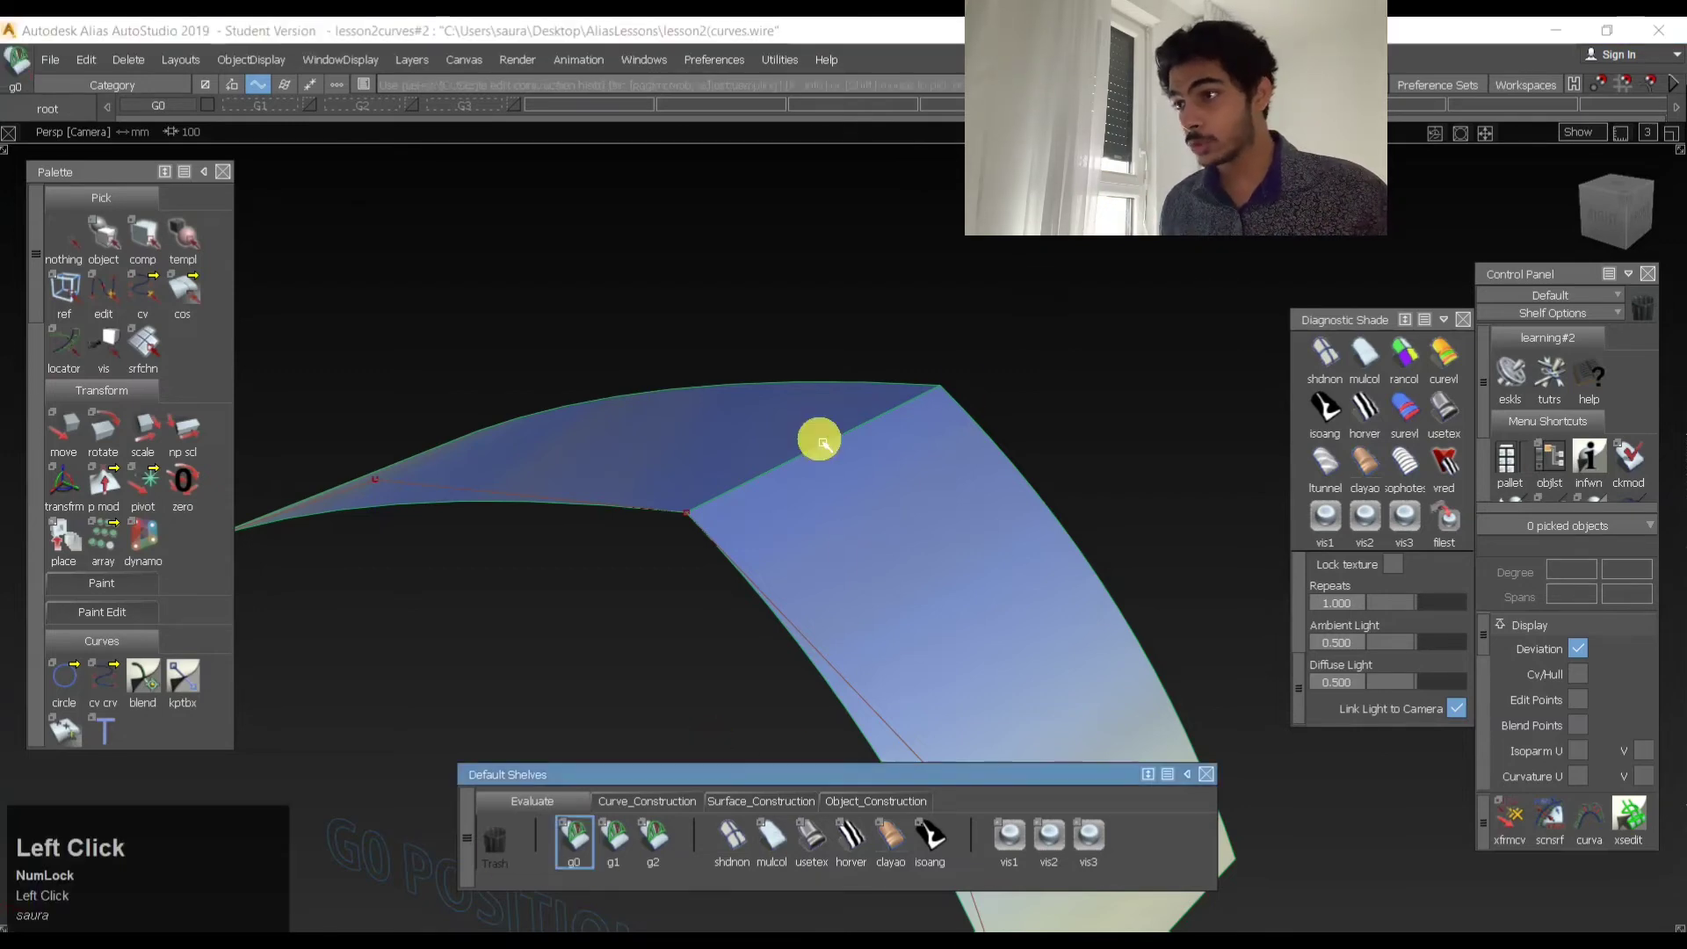
left_click(826, 451)
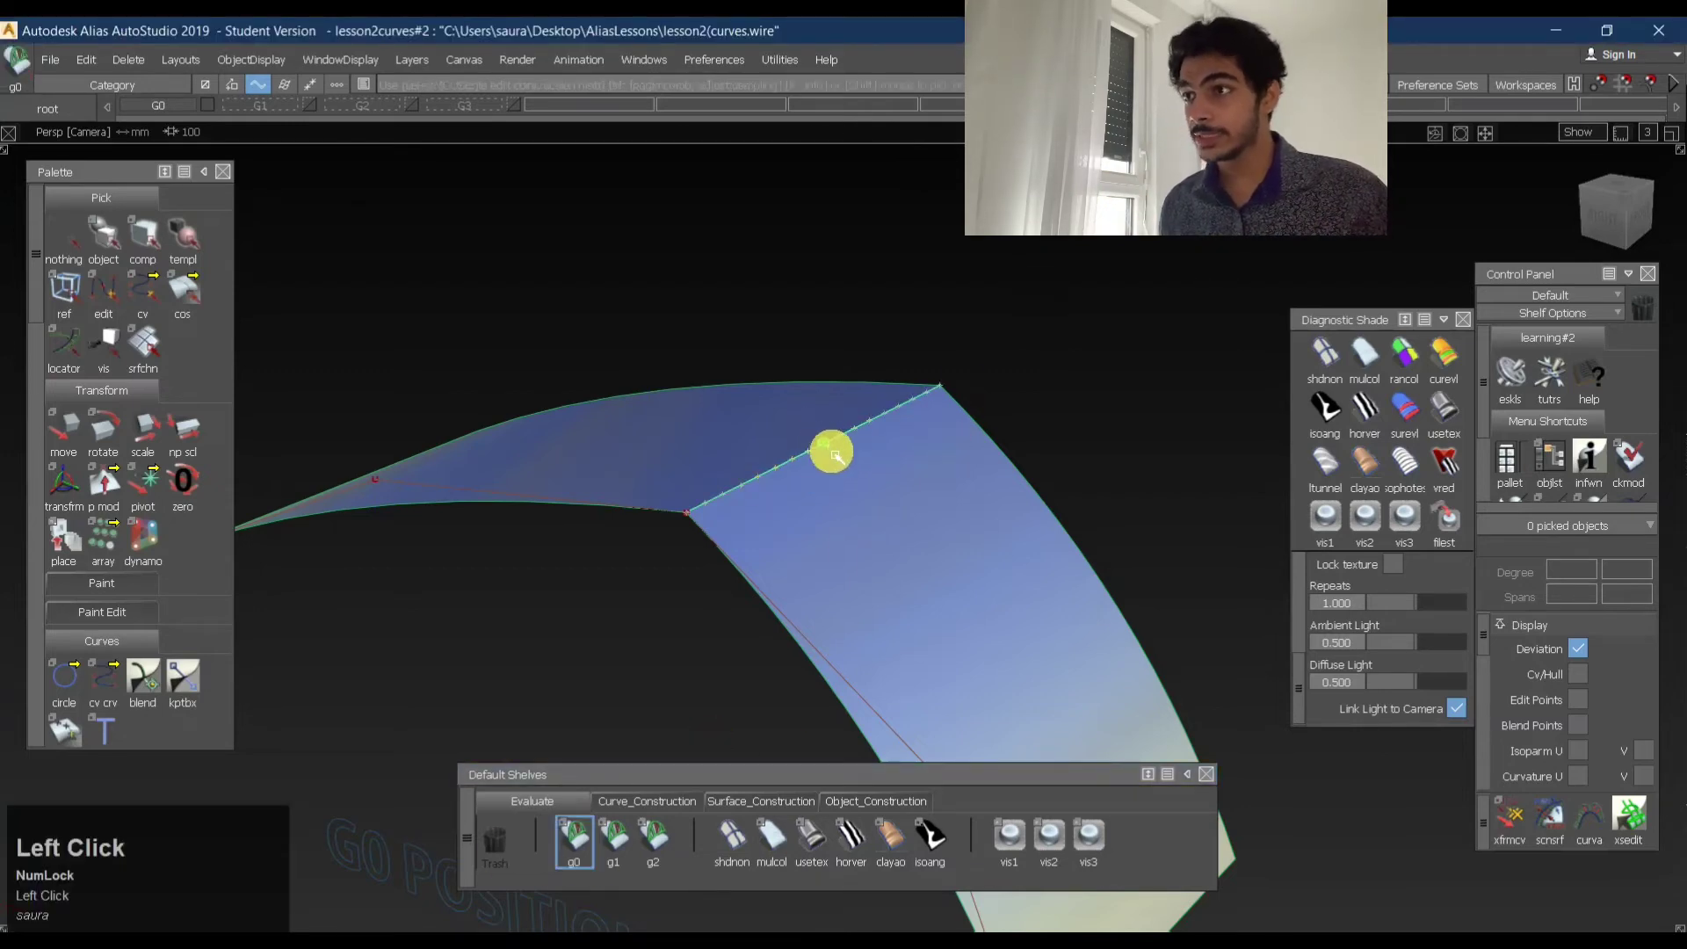
right_click_drag(855, 448, 873, 414, "alt+shift")
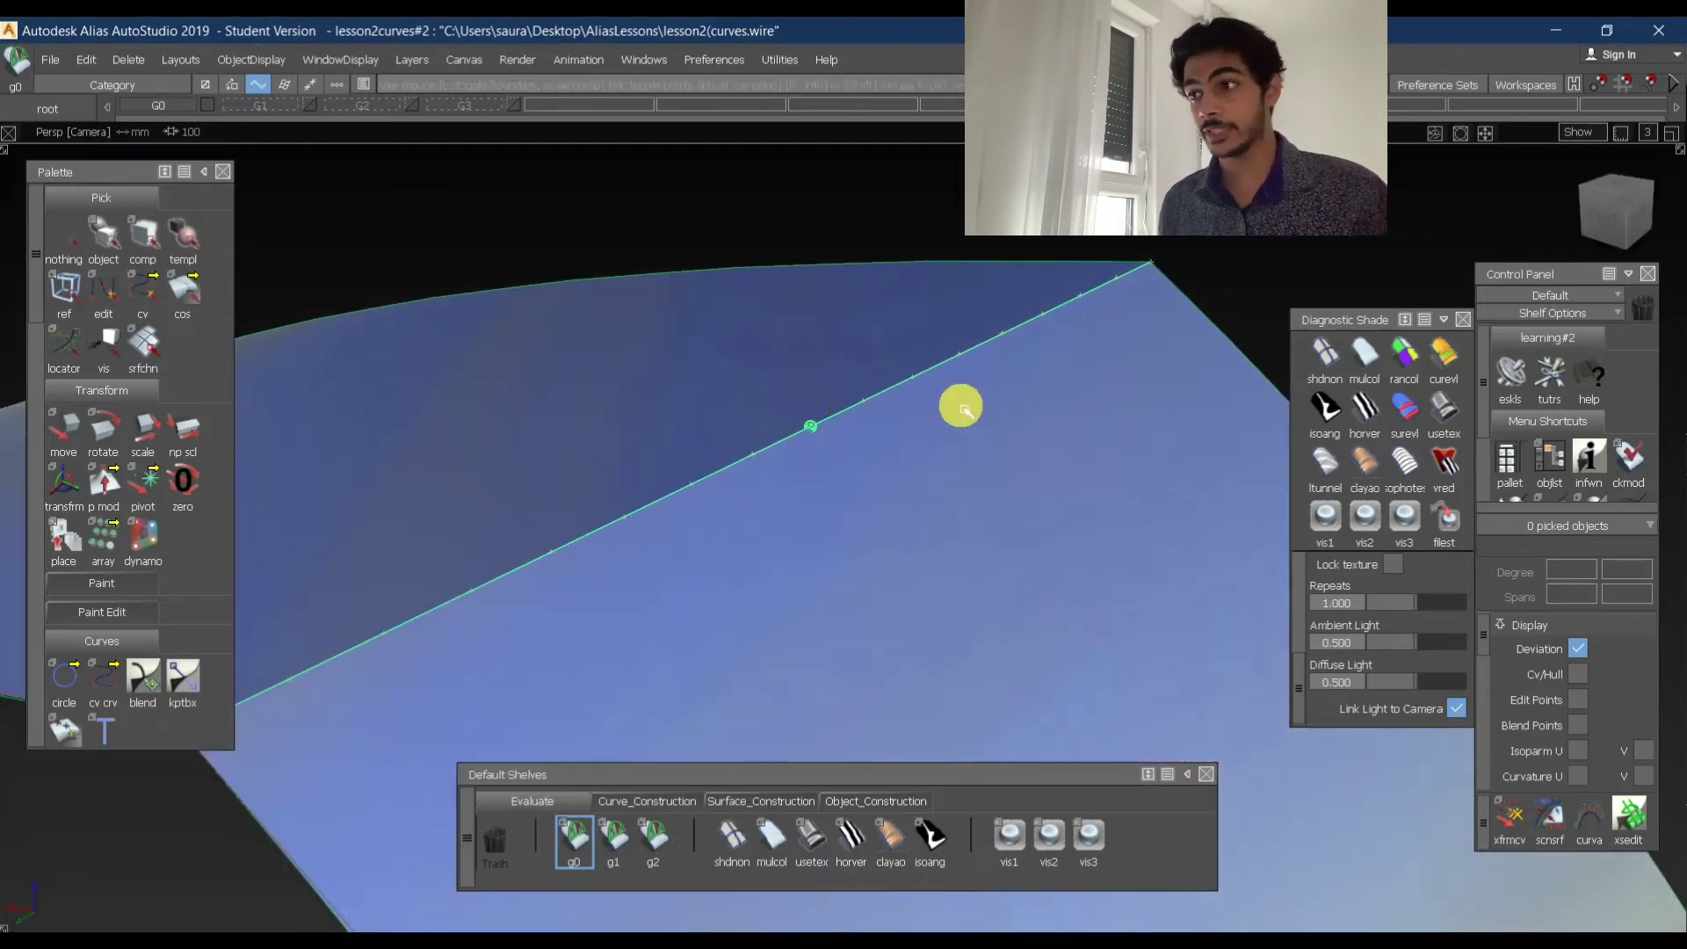
middle_click(907, 562, "alt+shift")
right_click_drag(907, 561, 888, 516, "alt+shift")
left_click_drag(889, 515, 992, 497, "alt+shift")
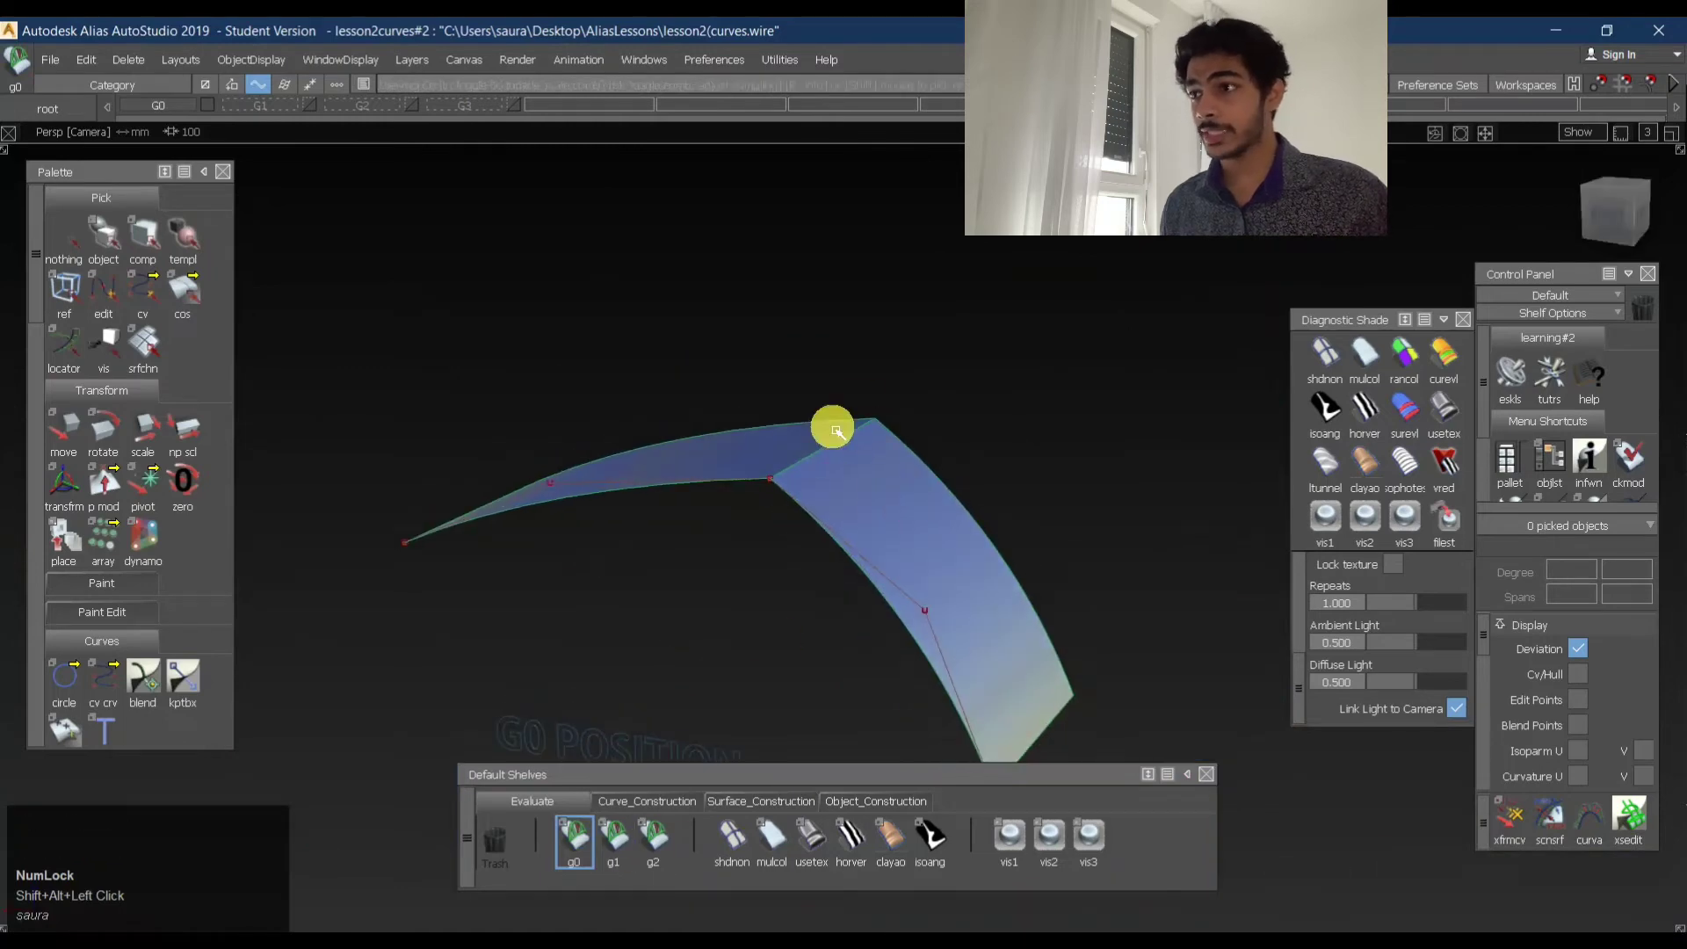
- Repeat the G0 check on the surfaces' shared edge and clear the check display
left_click(877, 455)
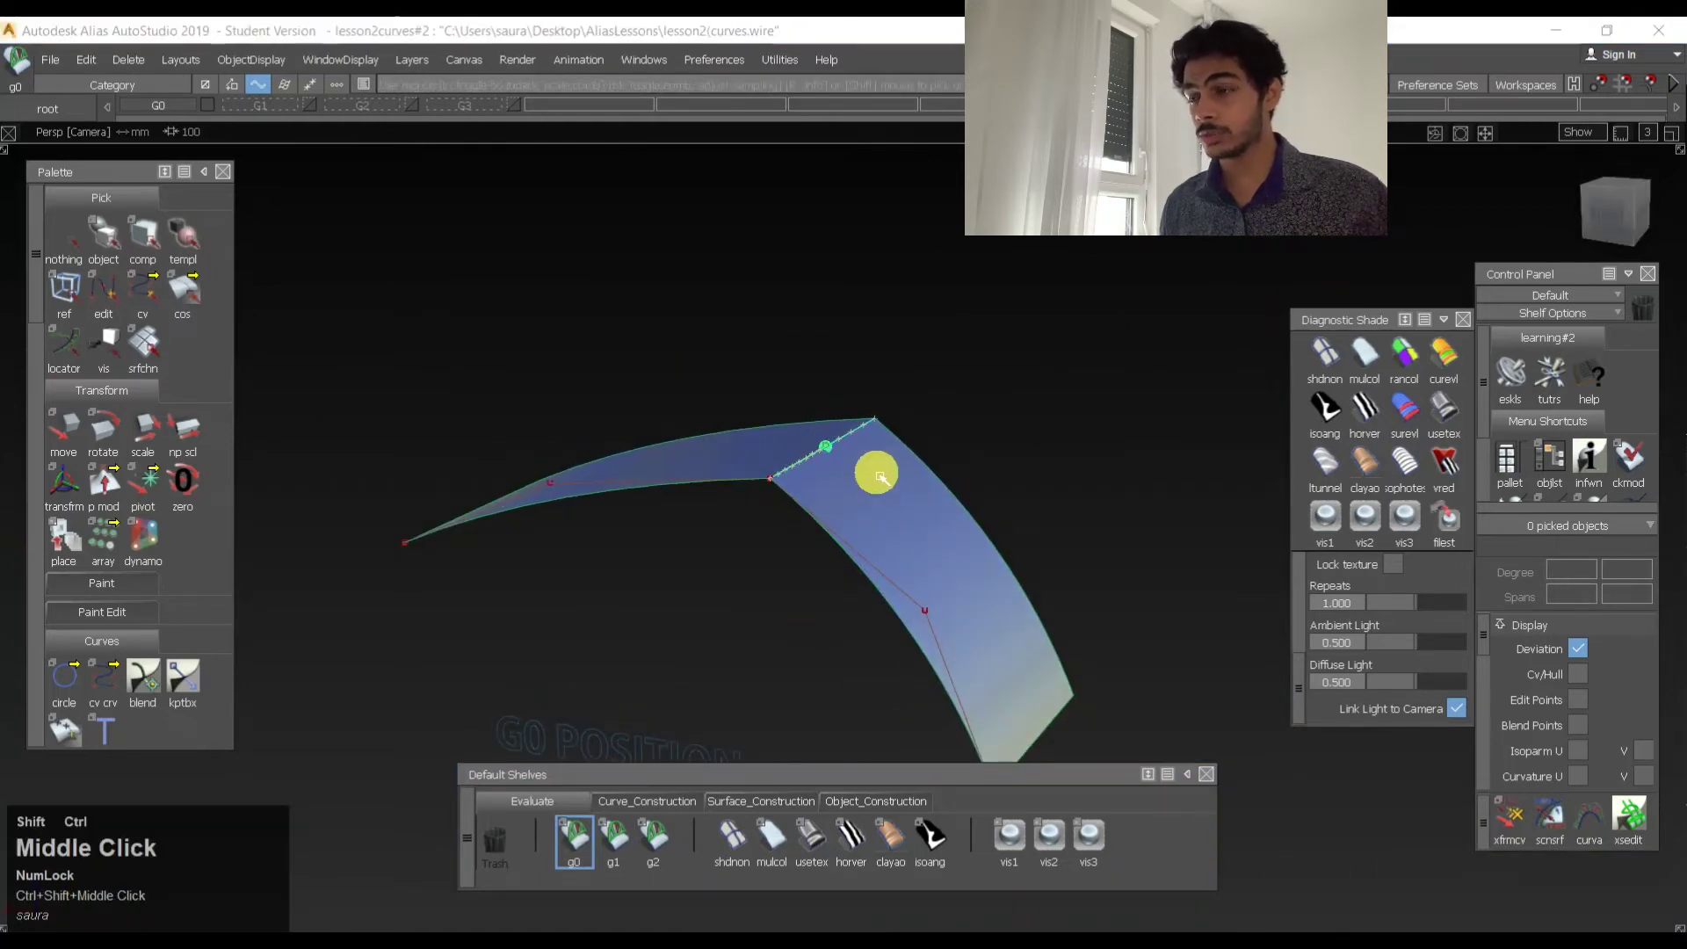
middle_click_drag(877, 467, 877, 474, "ctrl+shift")
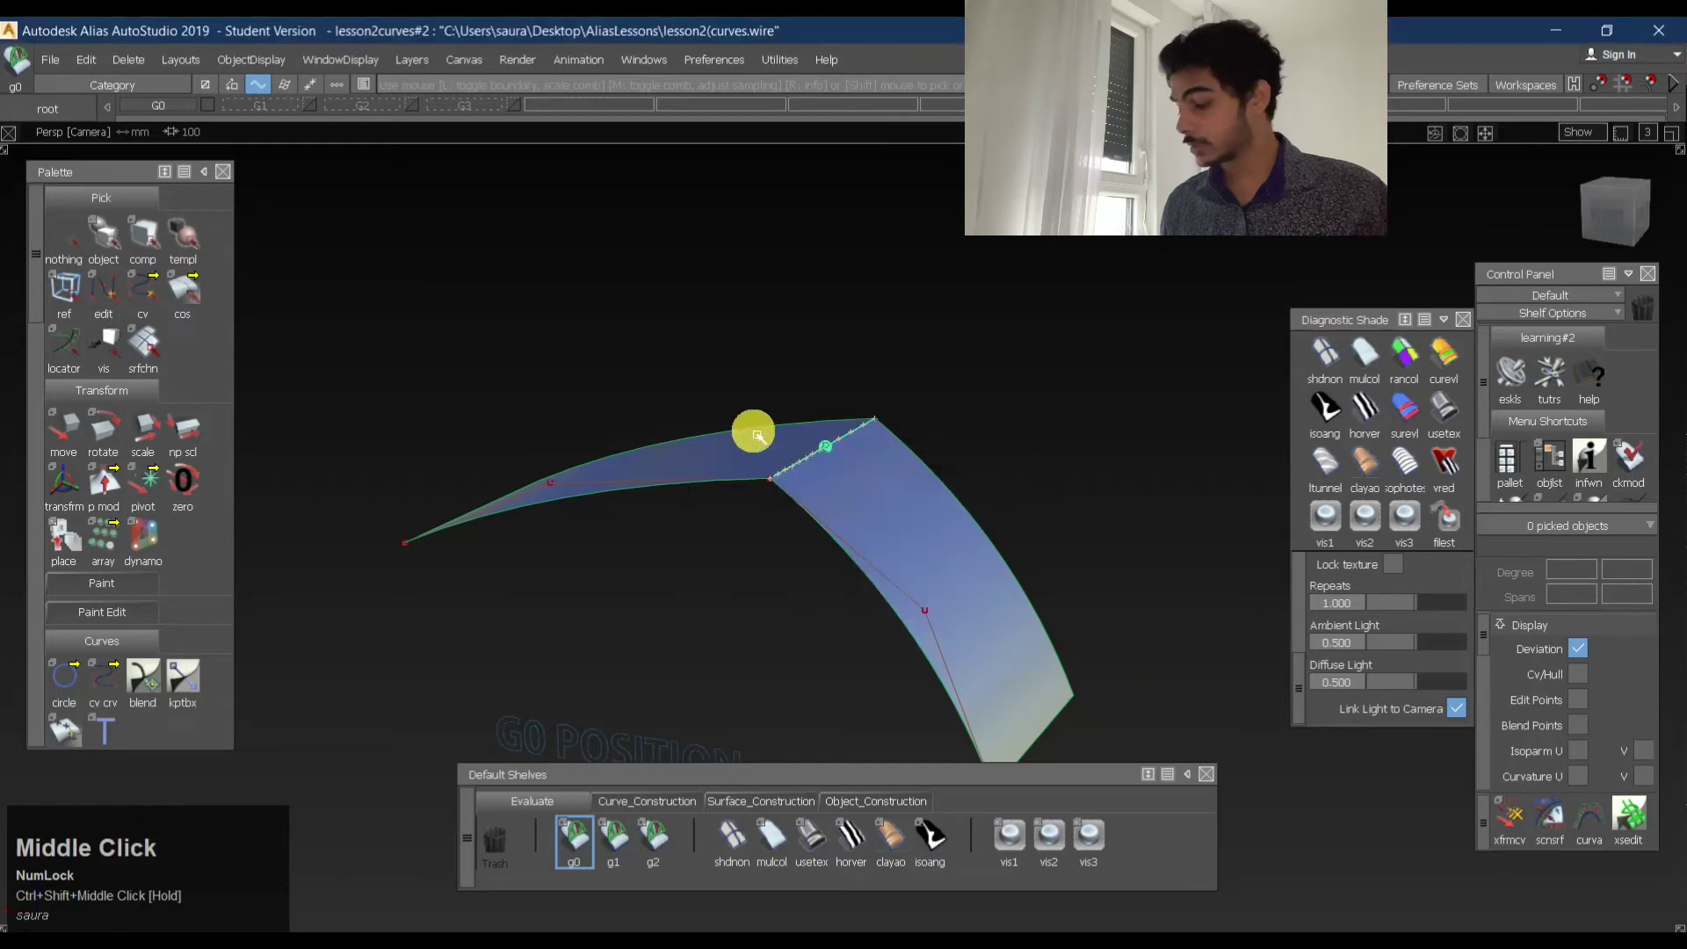
middle_click(870, 442, "ctrl+shift")
middle_click_drag(869, 442, 773, 415, "ctrl+shift")
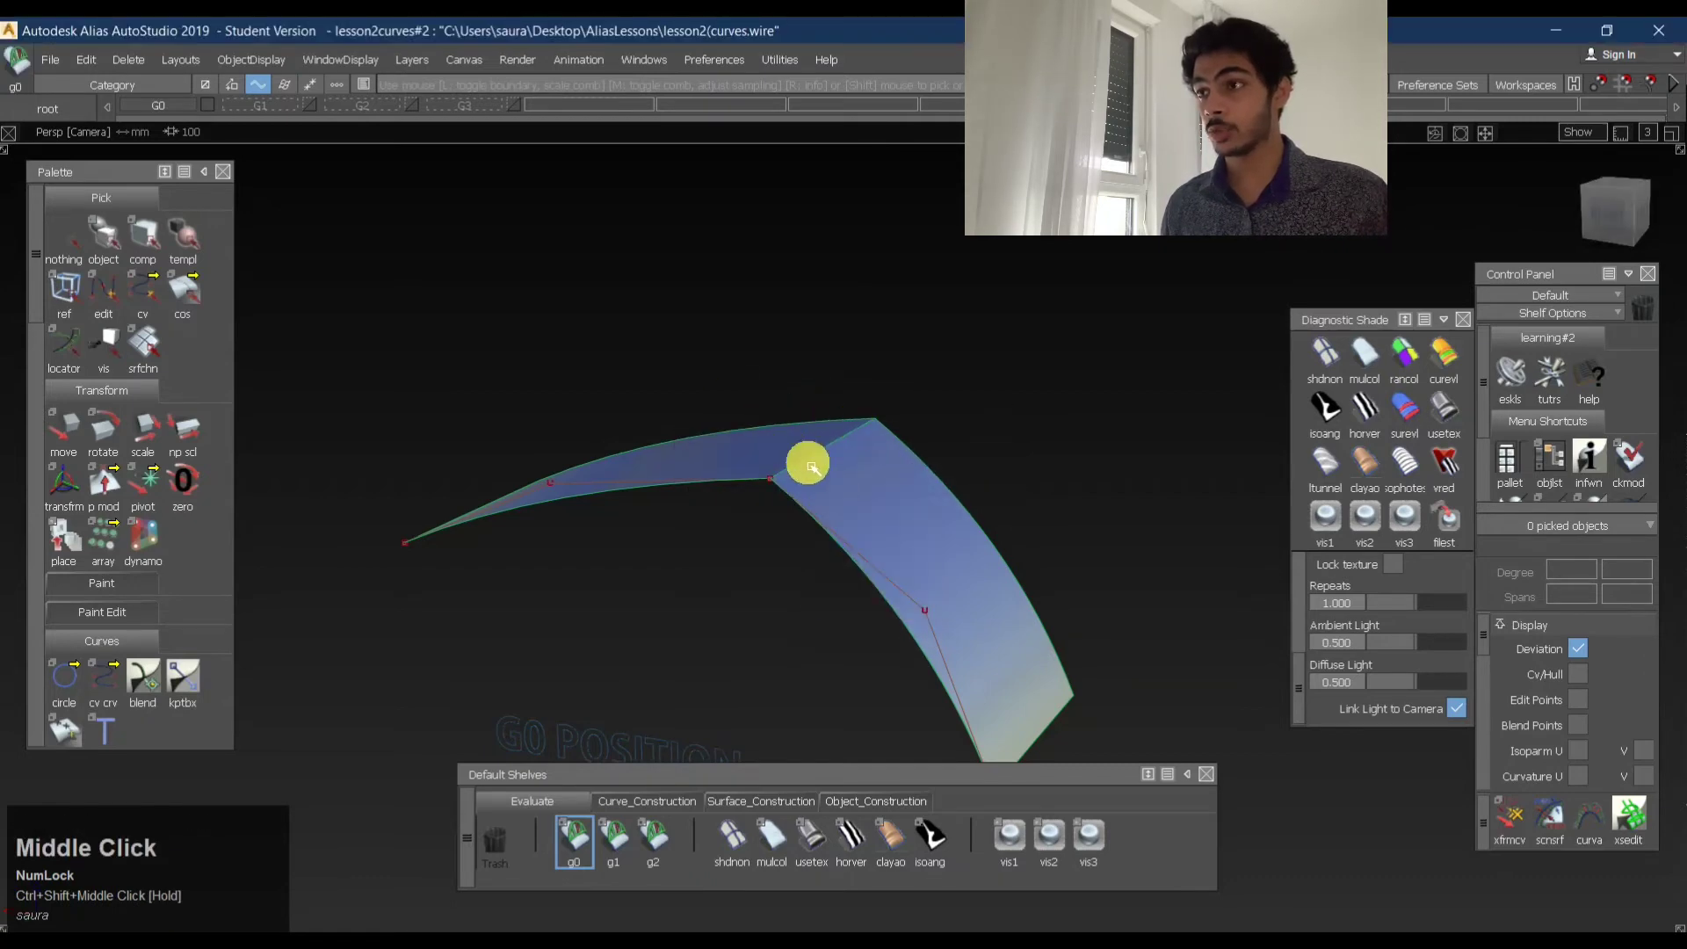
- Turn off the model's wireframe display so only the shaded G0 surfaces show around the shared edge
right_click_drag(874, 451, 709, 480, "alt+shift")
left_click_drag(709, 480, 836, 365, "alt+shift")
middle_click_drag(874, 285, 875, 370, "ctrl+shift")
left_click_drag(463, 411, 728, 398, "alt+shift")
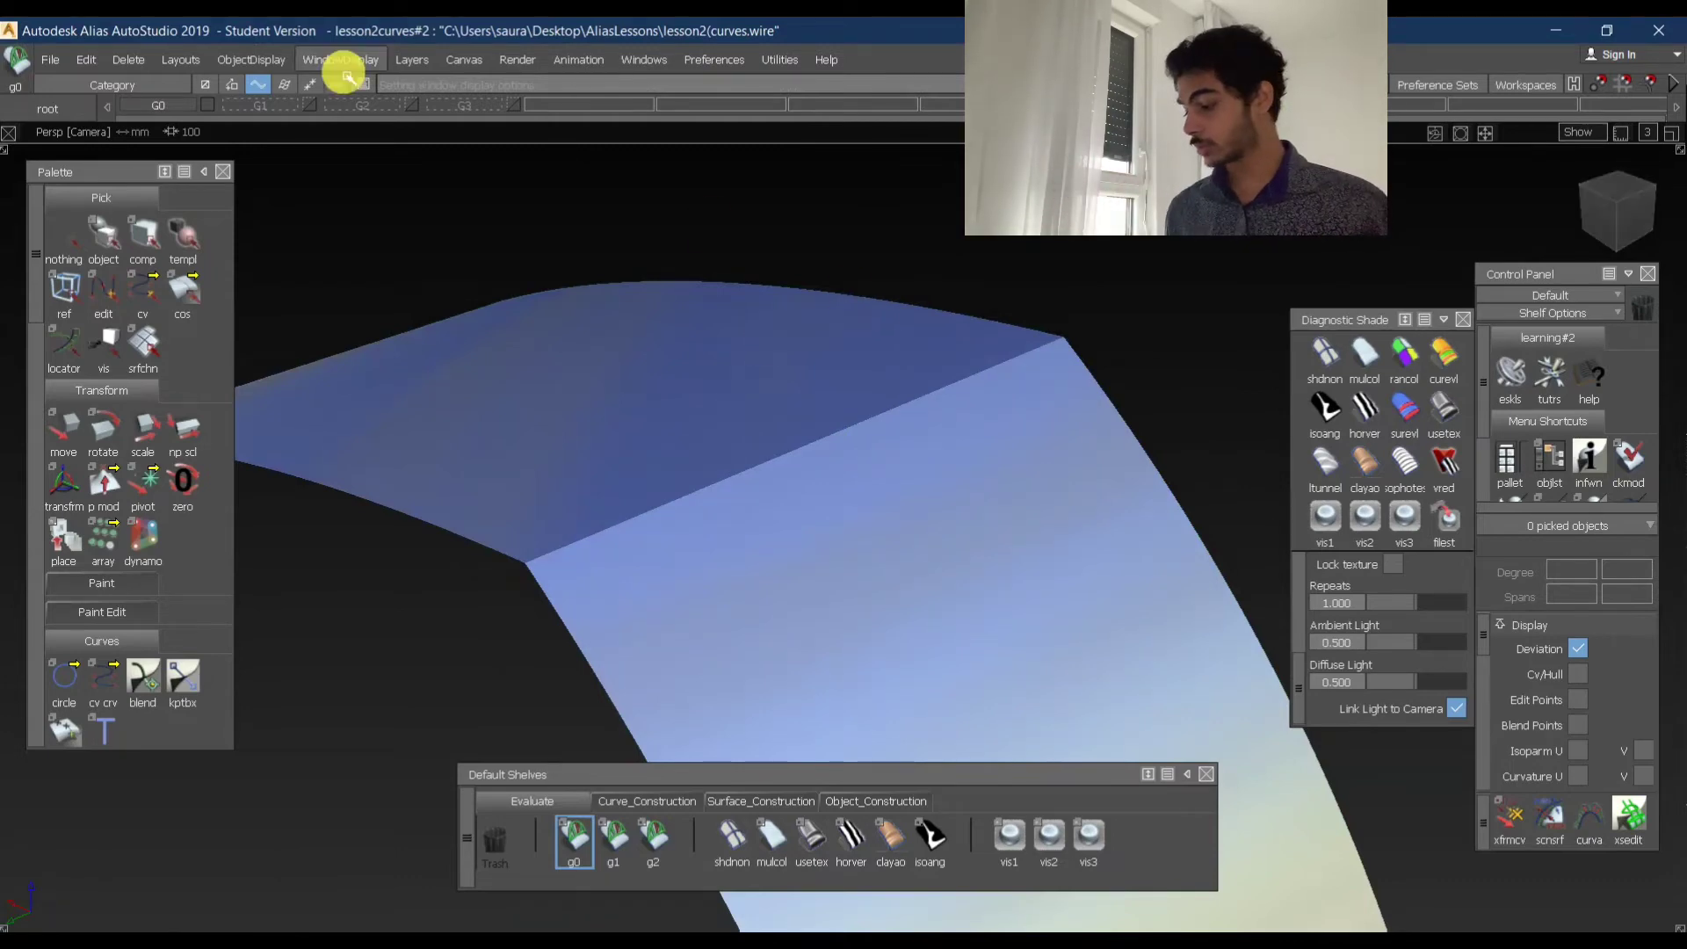
left_click(347, 61)
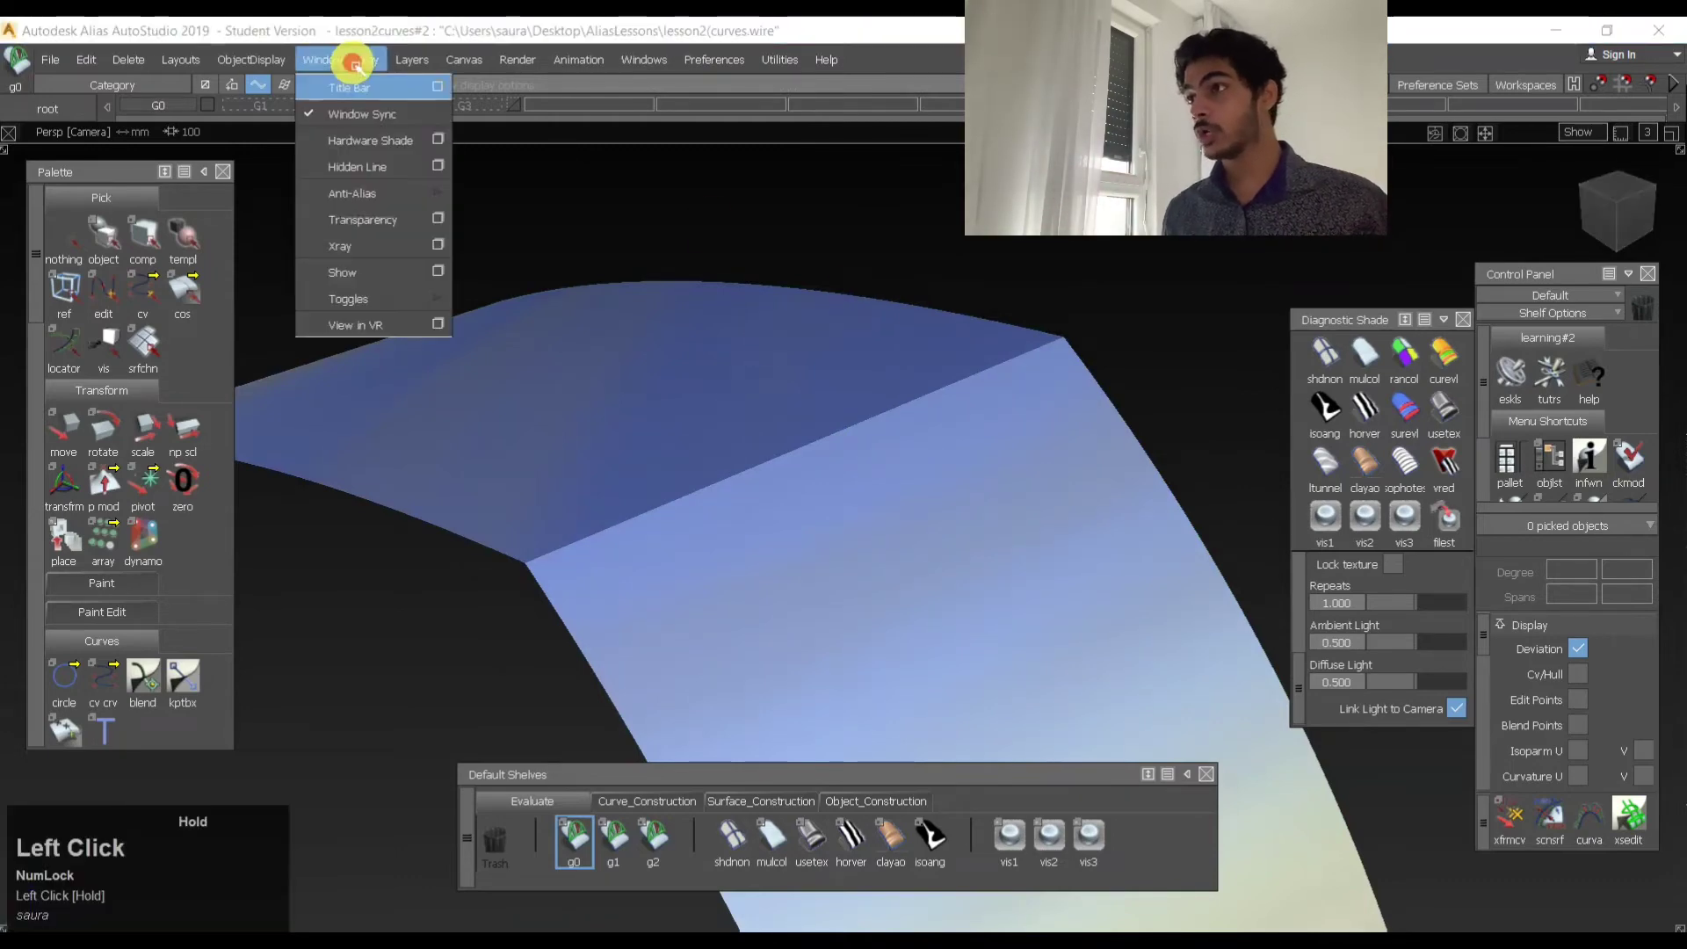
mouse_move(374, 73)
left_mouse_down()
mouse_move(258, 54)
mouse_move(237, 150)
mouse_move(271, 237)
mouse_move(294, 231)
mouse_move(290, 331)
mouse_move(288, 138)
mouse_move(435, 53)
mouse_move(572, 59)
mouse_move(408, 53)
mouse_move(456, 50)
mouse_move(429, 55)
left_mouse_up()
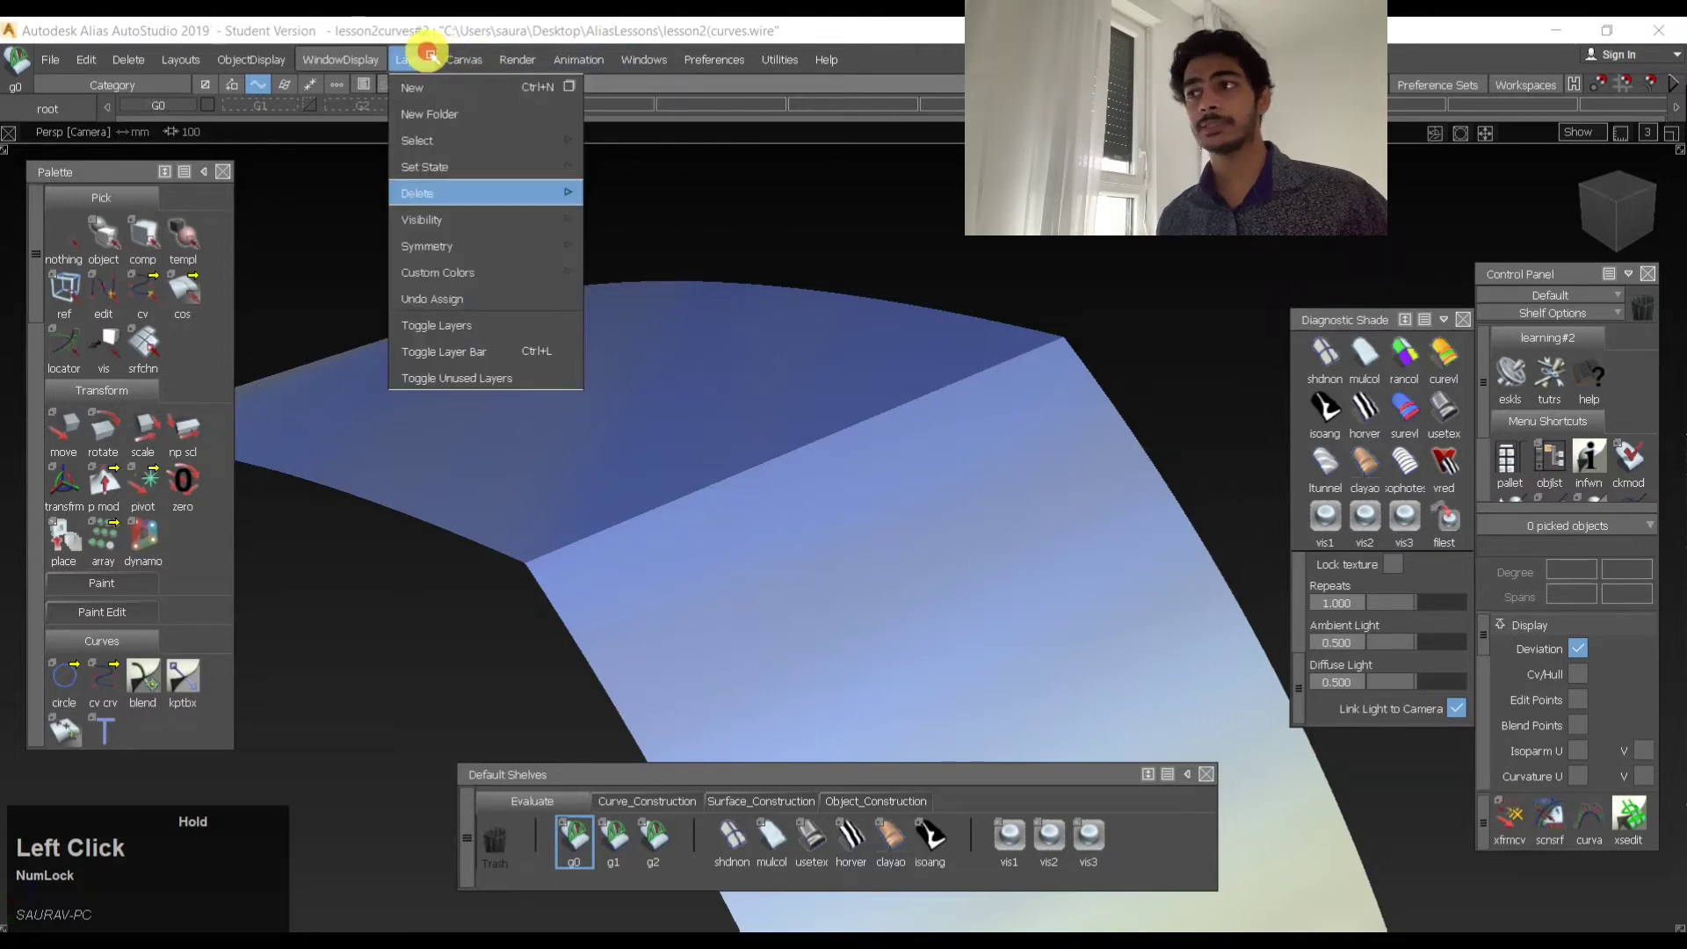
left_click_drag(430, 51, 1092, 369)
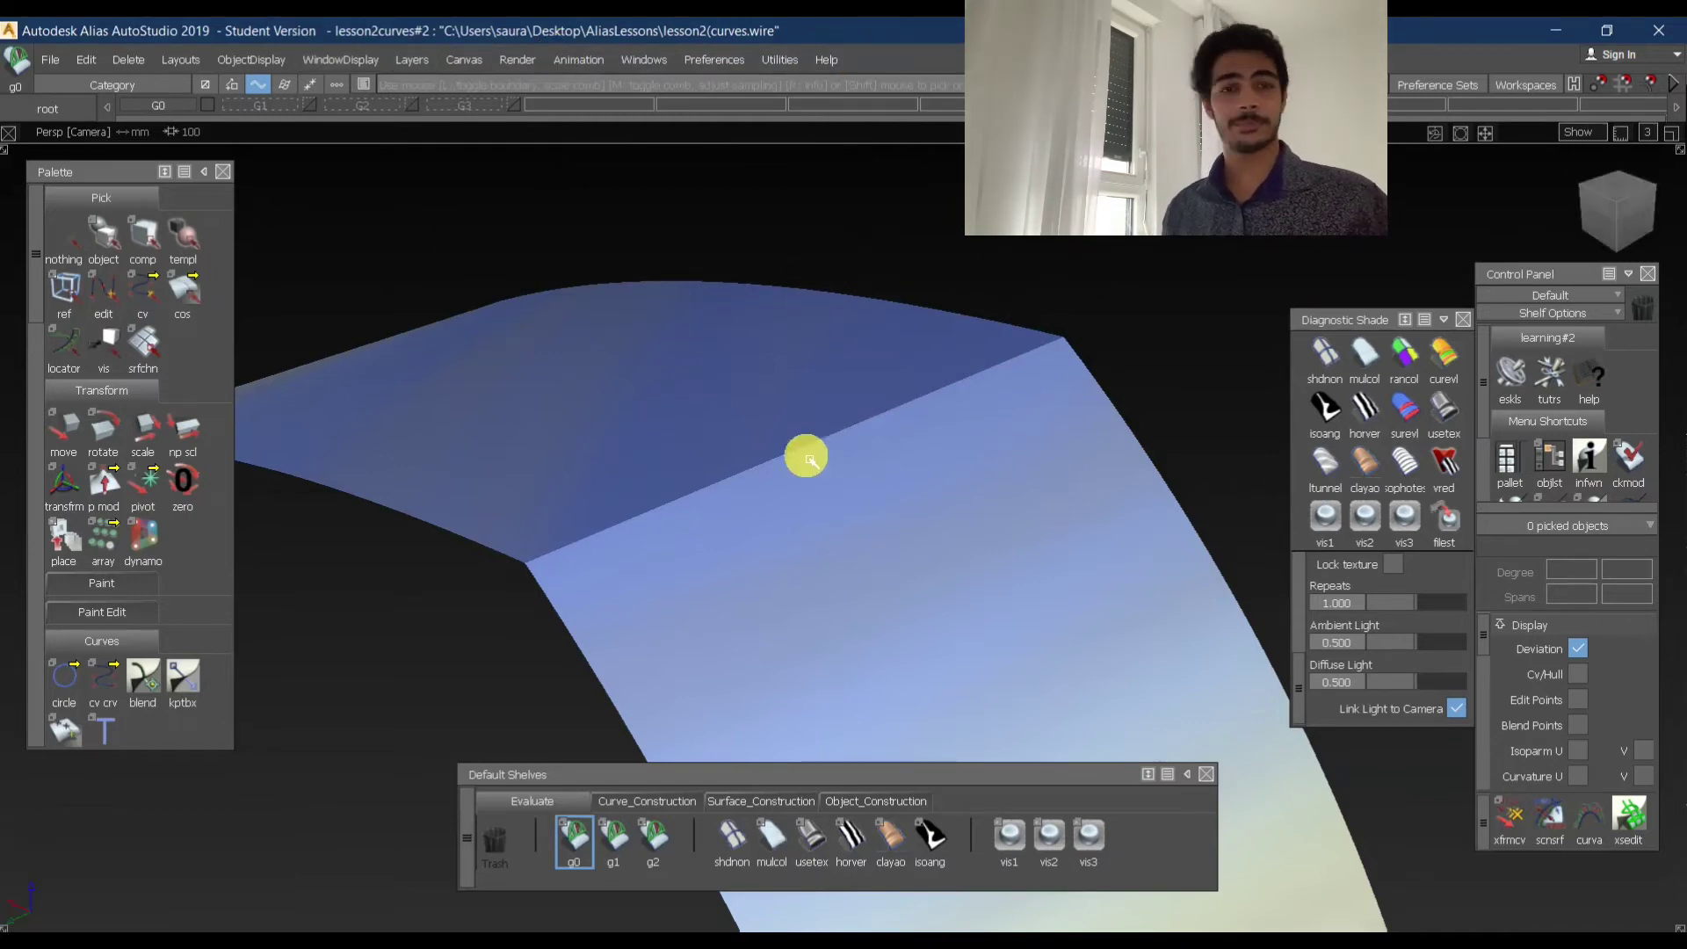
left_click_drag(930, 519, 874, 490, "alt+shift")
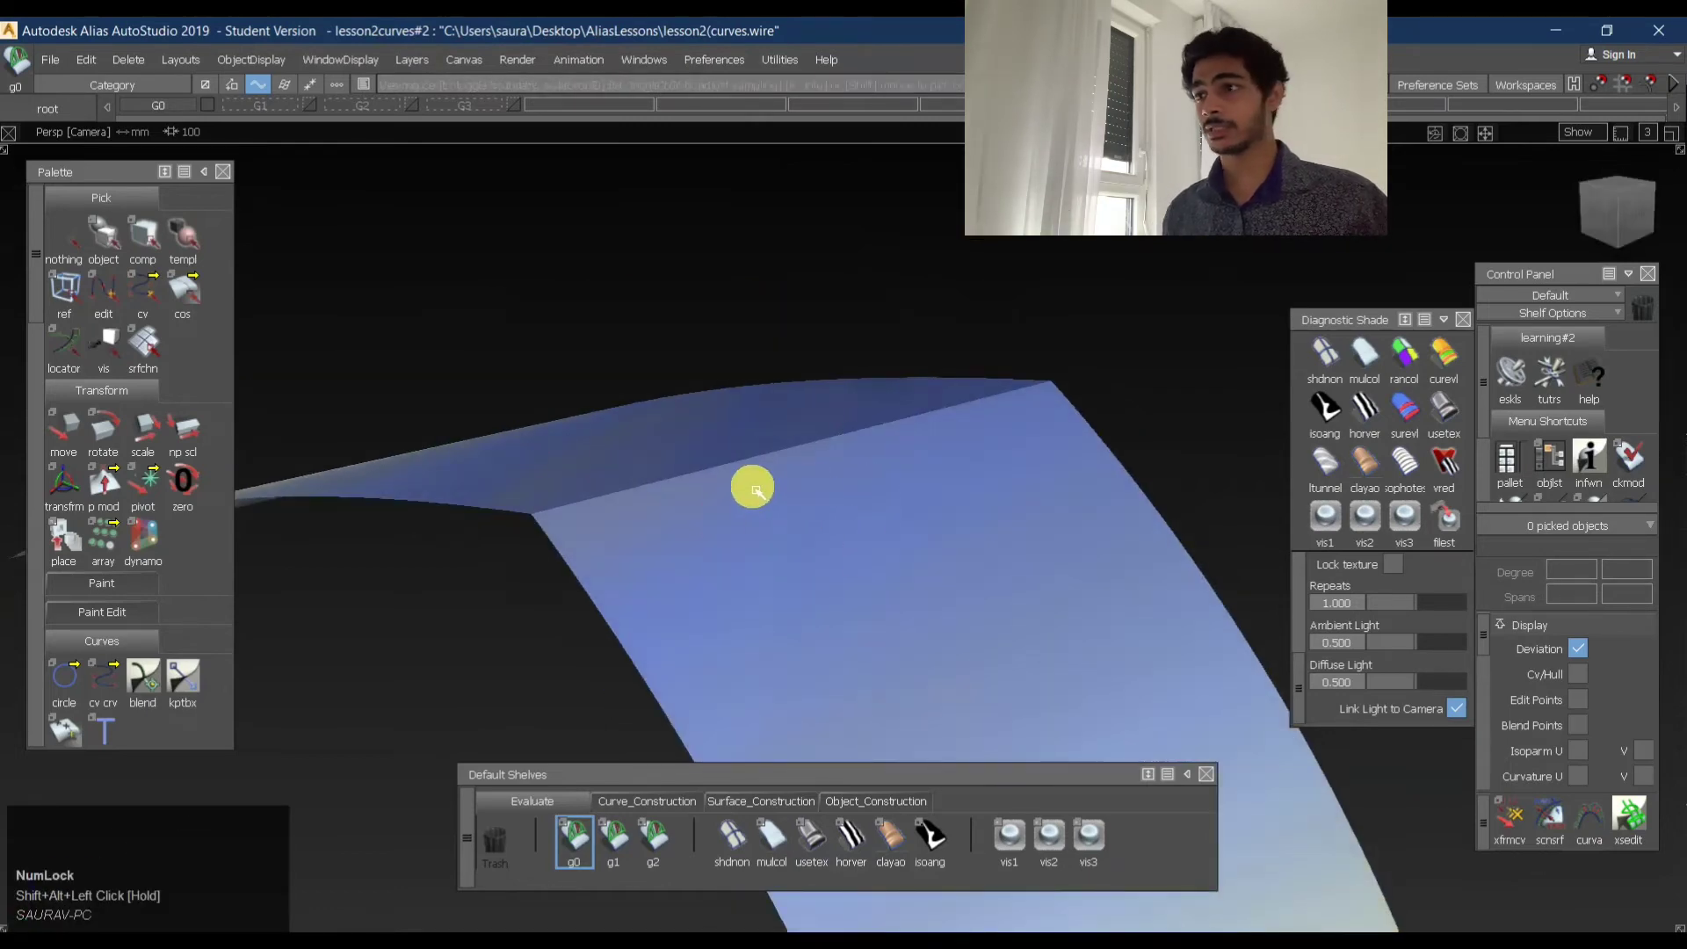
- Examine the crease along the shared edge of the shaded G0 surfaces from several angles
left_click_drag(683, 497, 539, 489, "alt+shift")
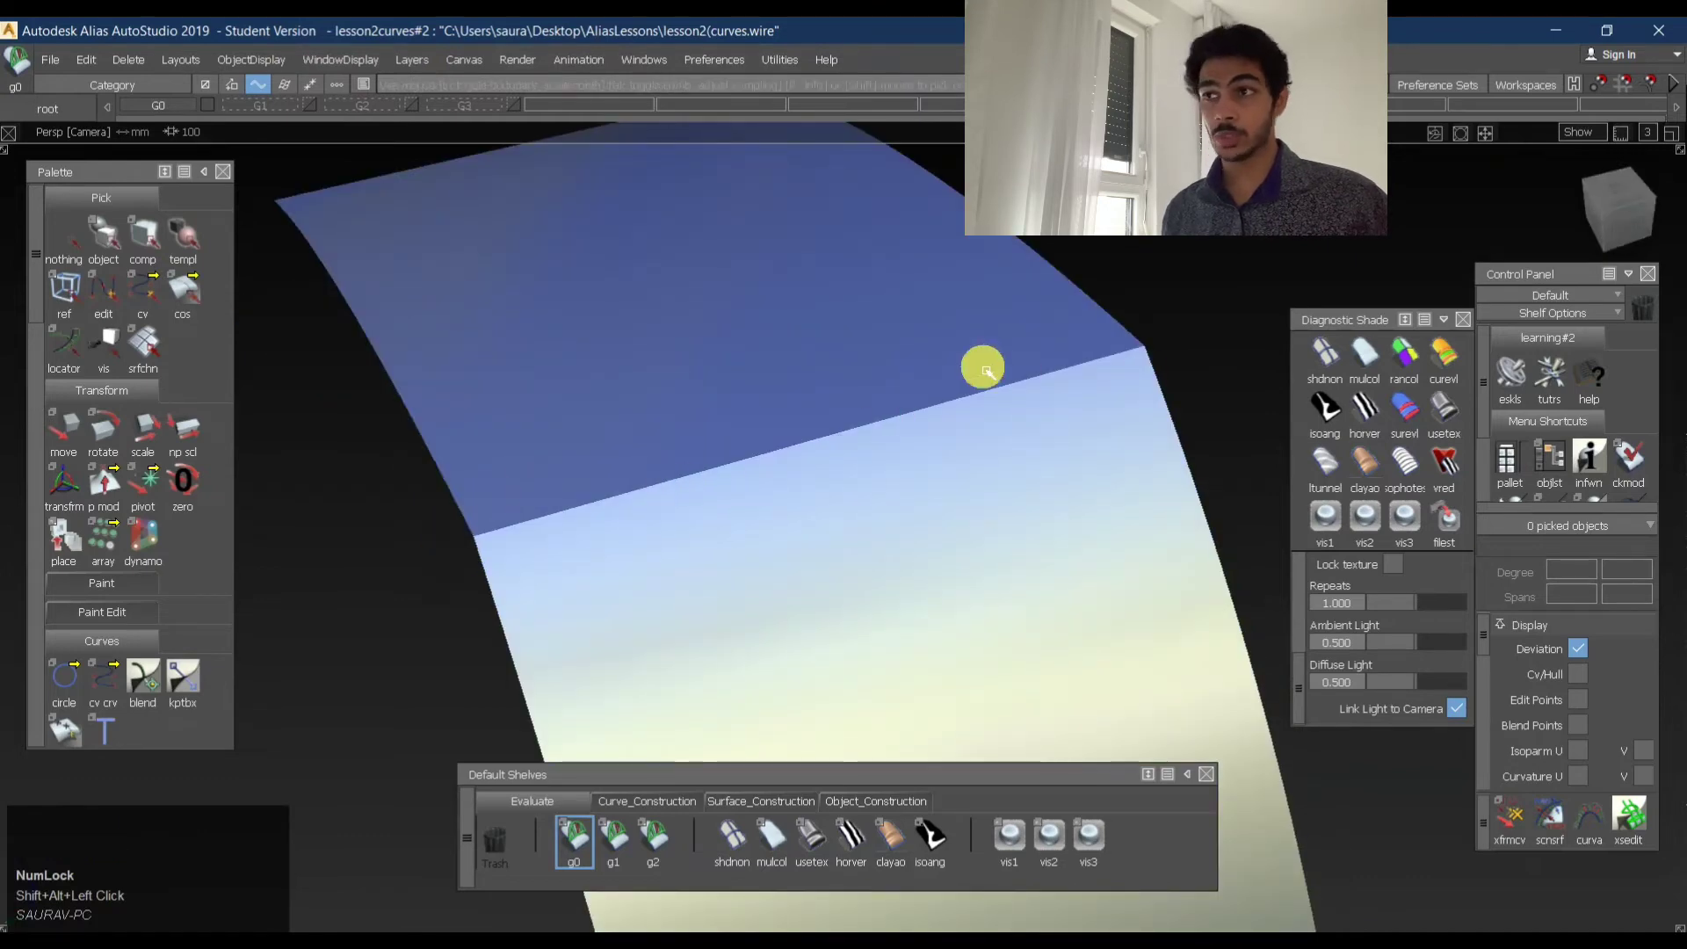
left_click_drag(672, 449, 847, 406, "alt+shift")
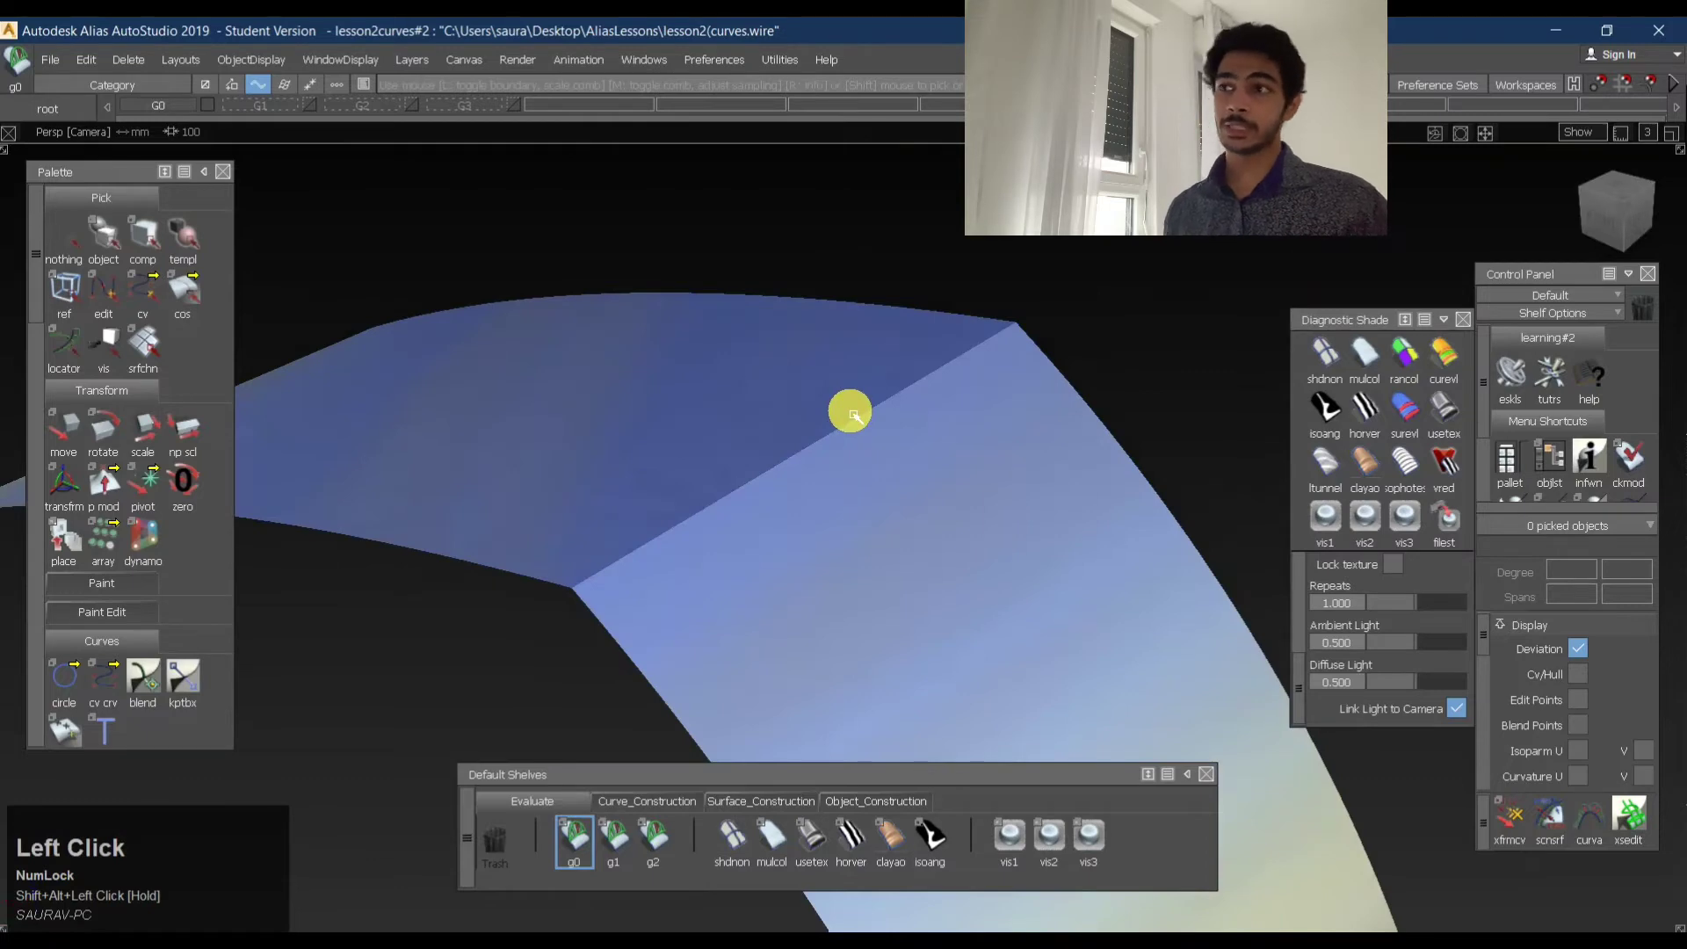
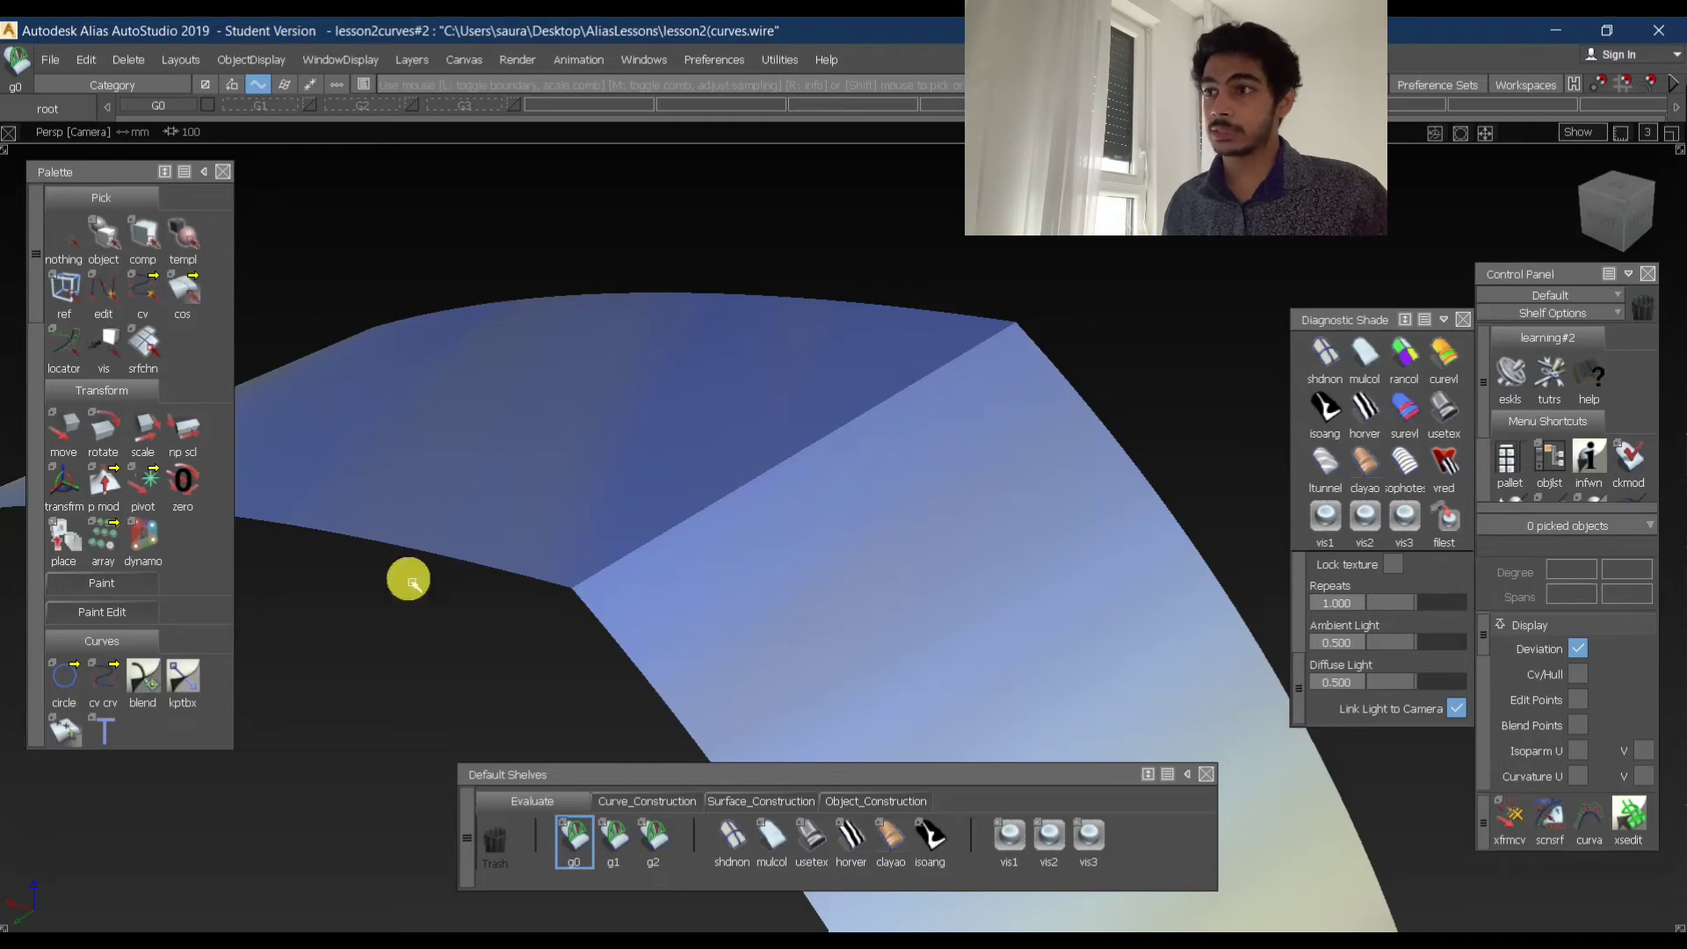
left_click_drag(1118, 351, 926, 332, "alt+shift")
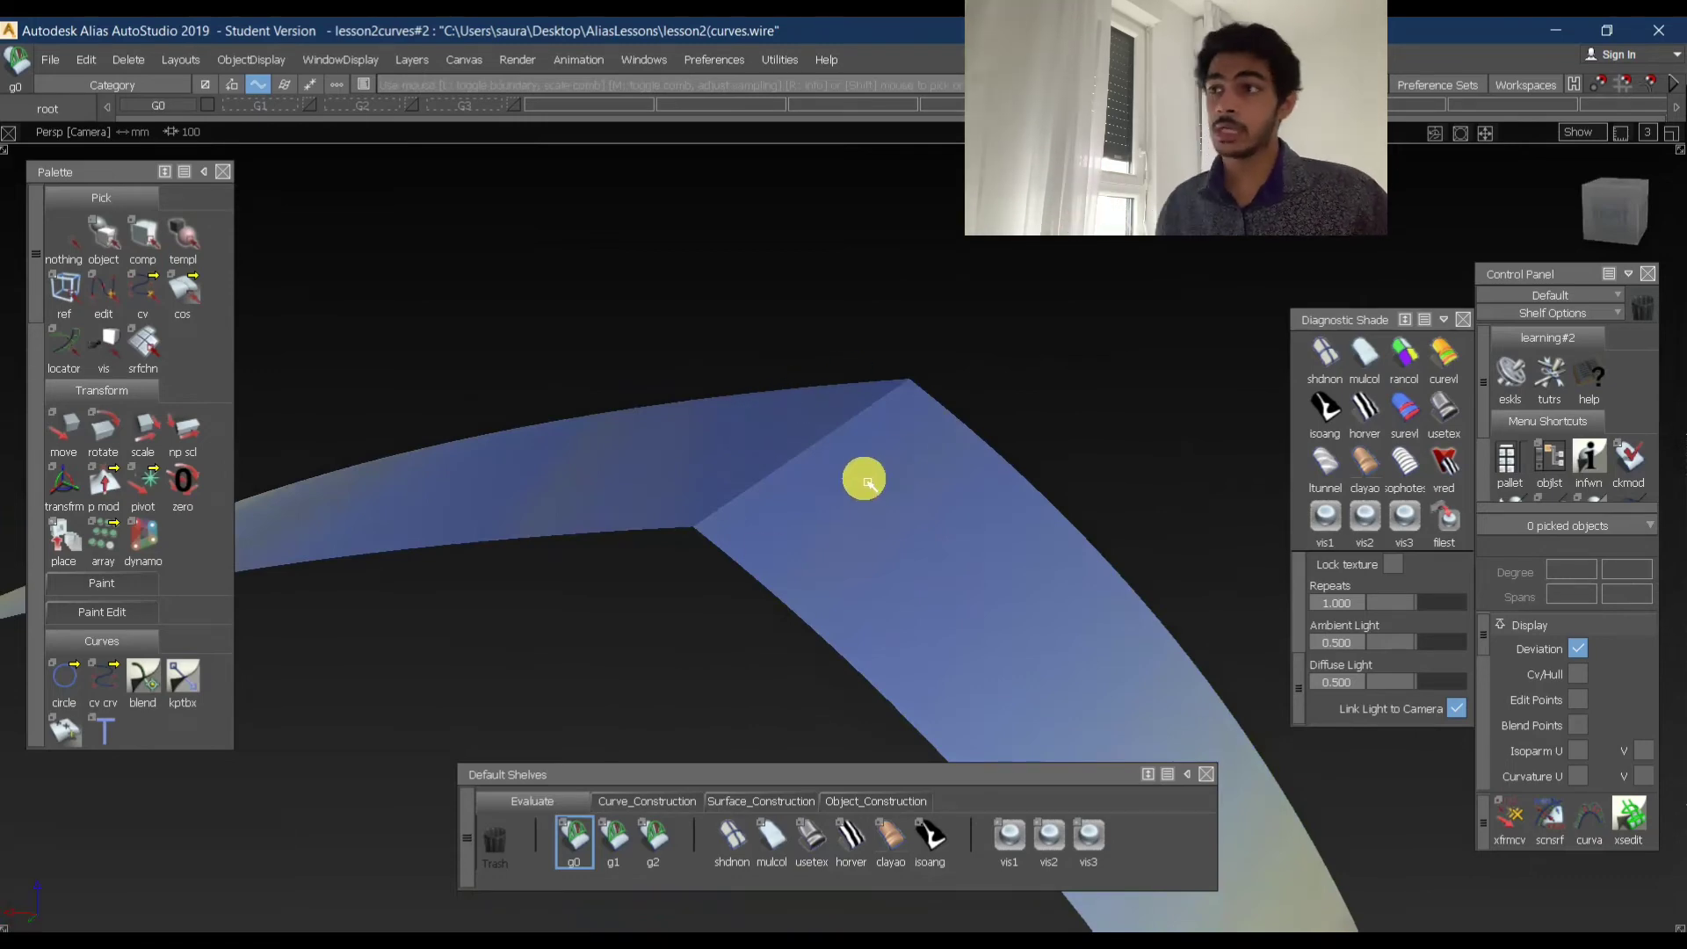
left_click_drag(952, 426, 899, 346, "ctrl+shift")
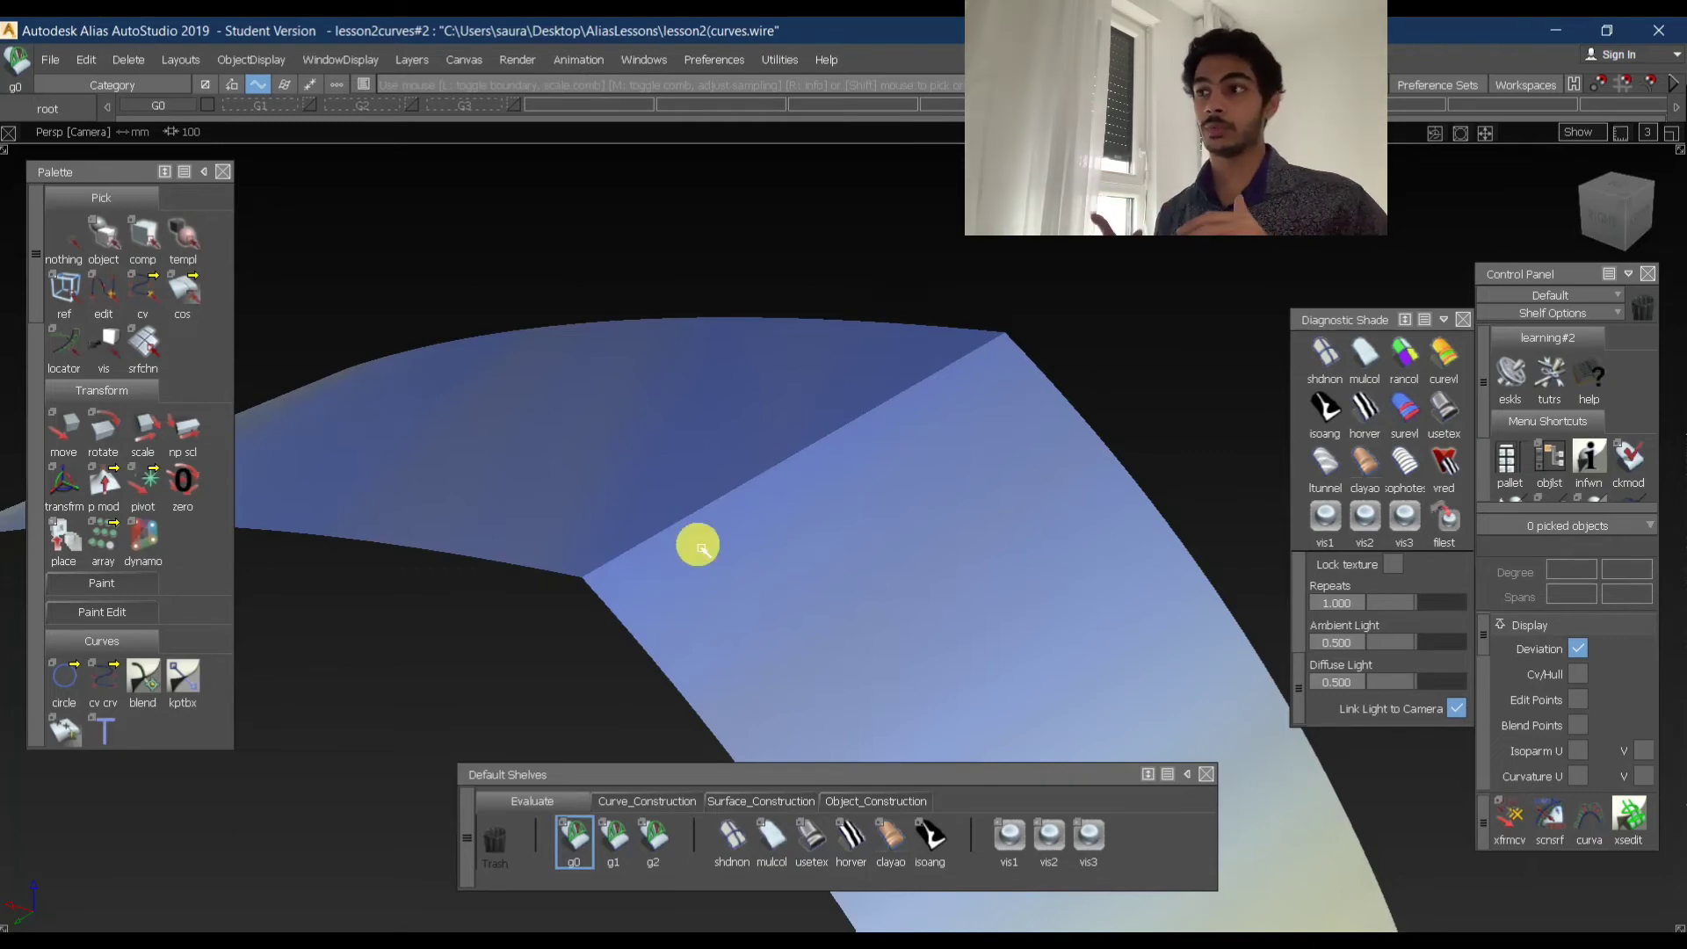
left_click_drag(913, 384, 843, 483, "alt+shift")
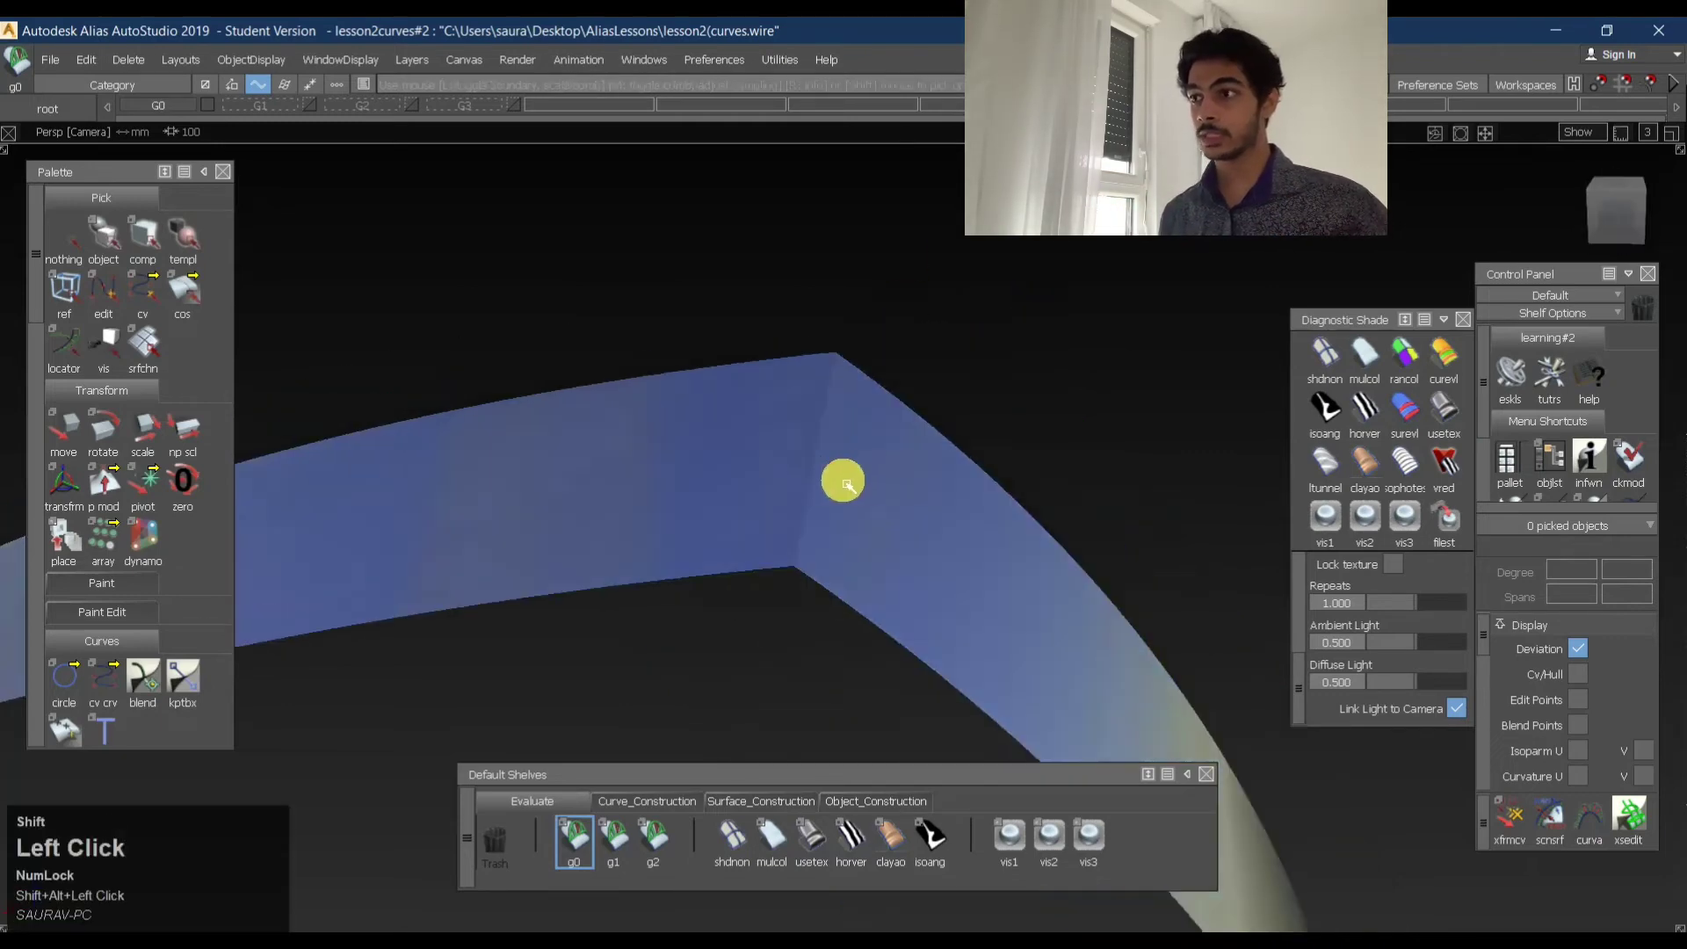
left_click_drag(975, 493, 802, 459, "alt+shift")
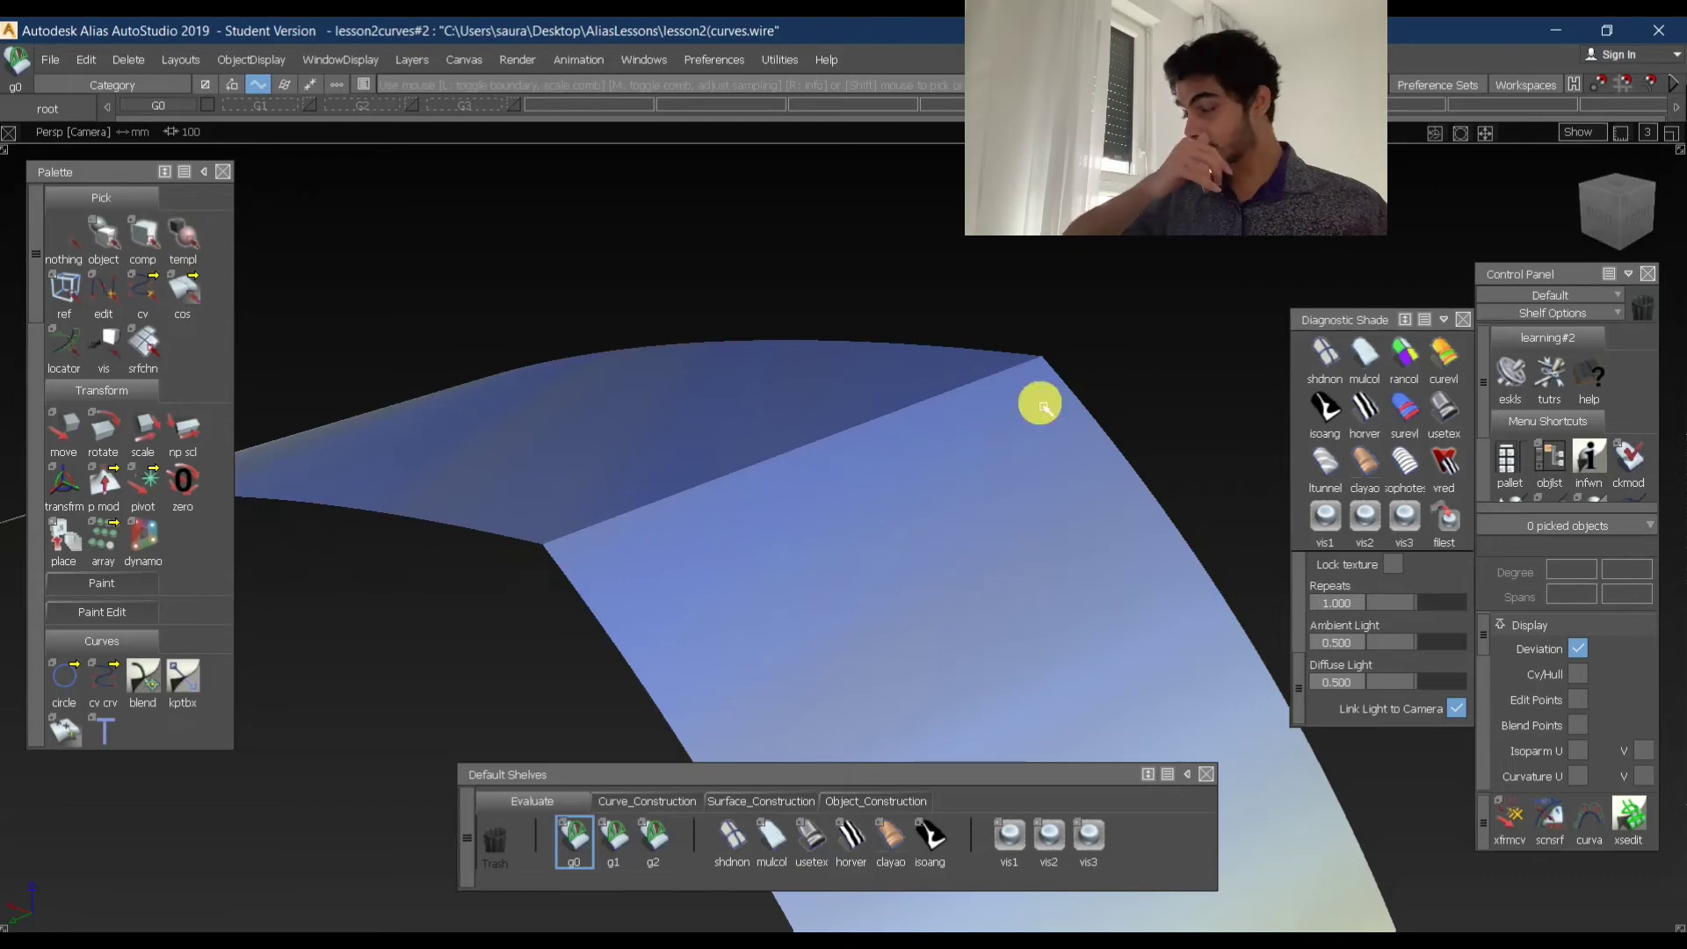
middle_click_drag(851, 384, 851, 471, "ctrl+shift")
left_click_drag(850, 470, 1223, 386, "alt+shift")
- Switch to the Right view and make the G1 layer visible
left_click(1617, 209)
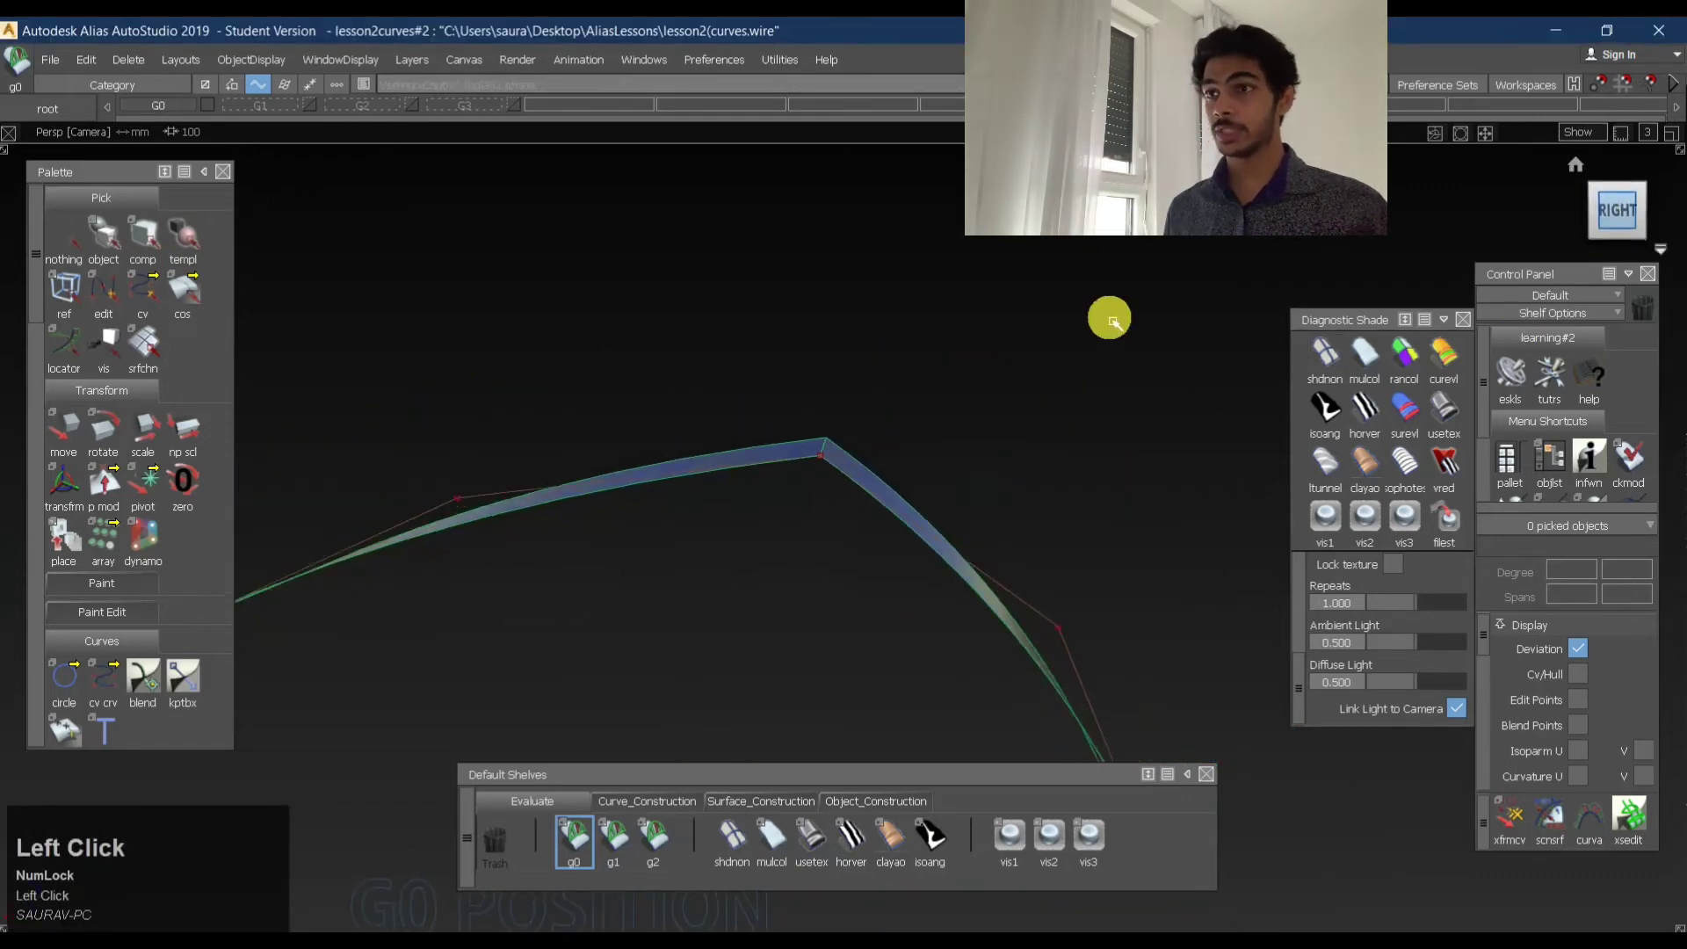
middle_click(1026, 375, "alt+shift")
middle_click_drag(1027, 375, 858, 309, "alt+shift")
left_click_drag(641, 426, 1059, 405, "ctrl+shift")
left_click(316, 105)
- Select the two G0 position curves, turn on their U curvature combs and clear the selection
right_click_drag(1093, 464, 1034, 465, "alt+shift")
middle_click_drag(1035, 464, 672, 461, "alt+shift")
left_click_drag(373, 488, 334, 289, "ctrl+shift")
left_click_drag(261, 376, 421, 474)
middle_click_drag(422, 475, 1012, 457, "alt+shift")
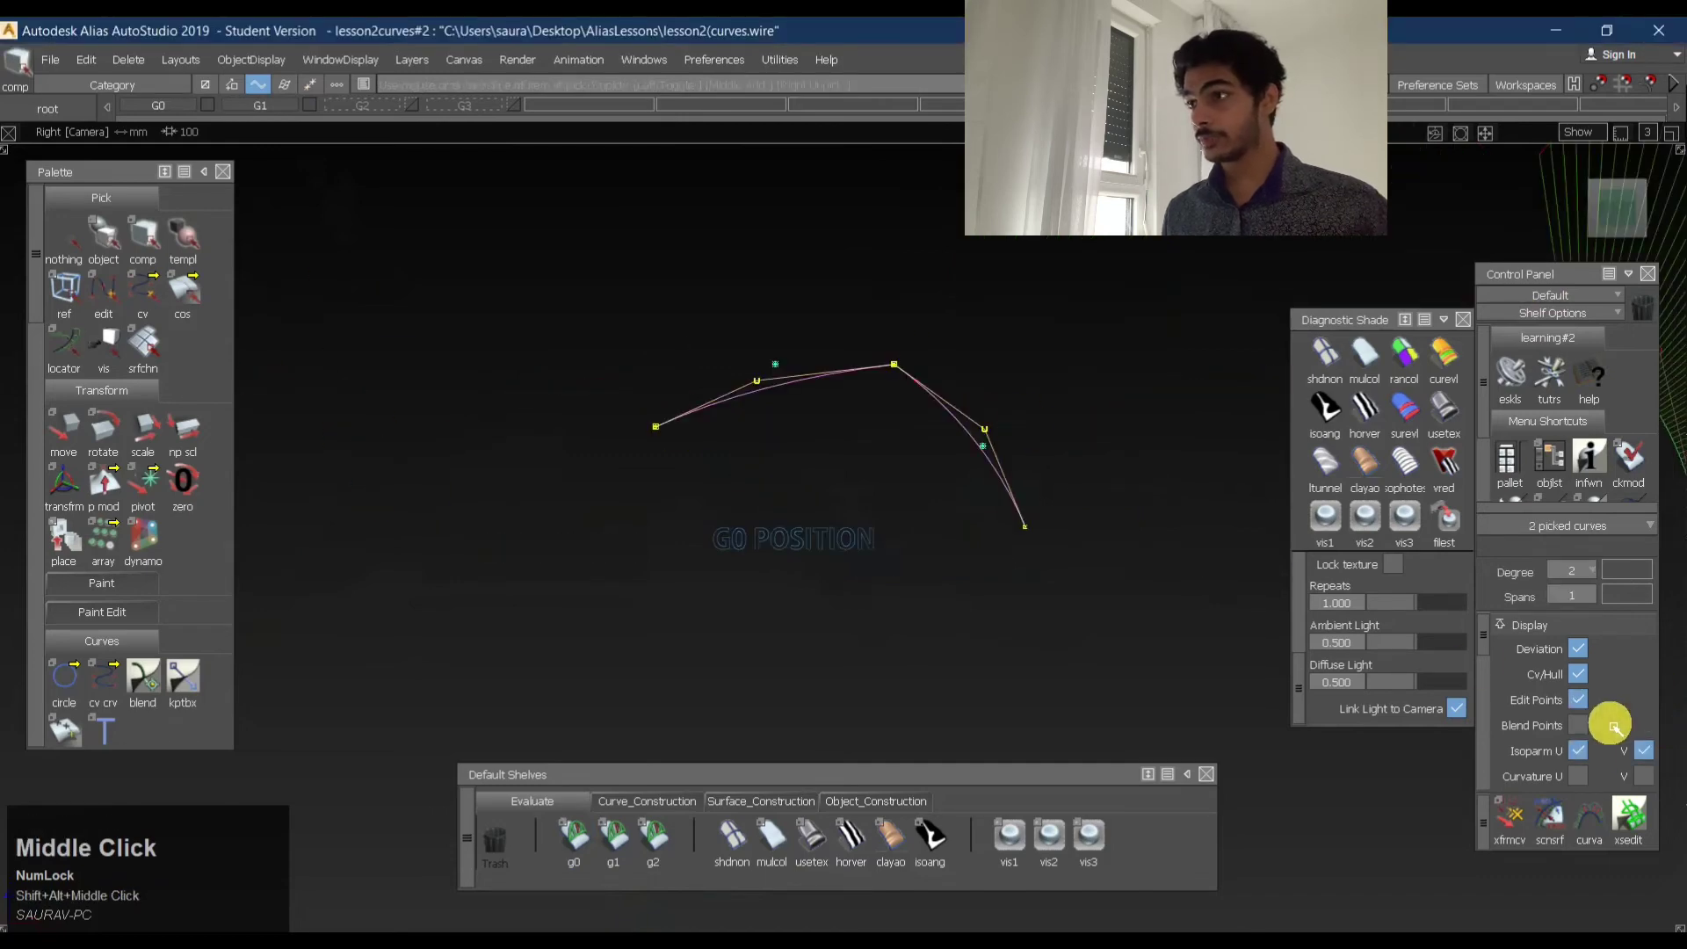
left_click(1582, 773)
left_click_drag(1051, 573, 1061, 368, "ctrl+shift")
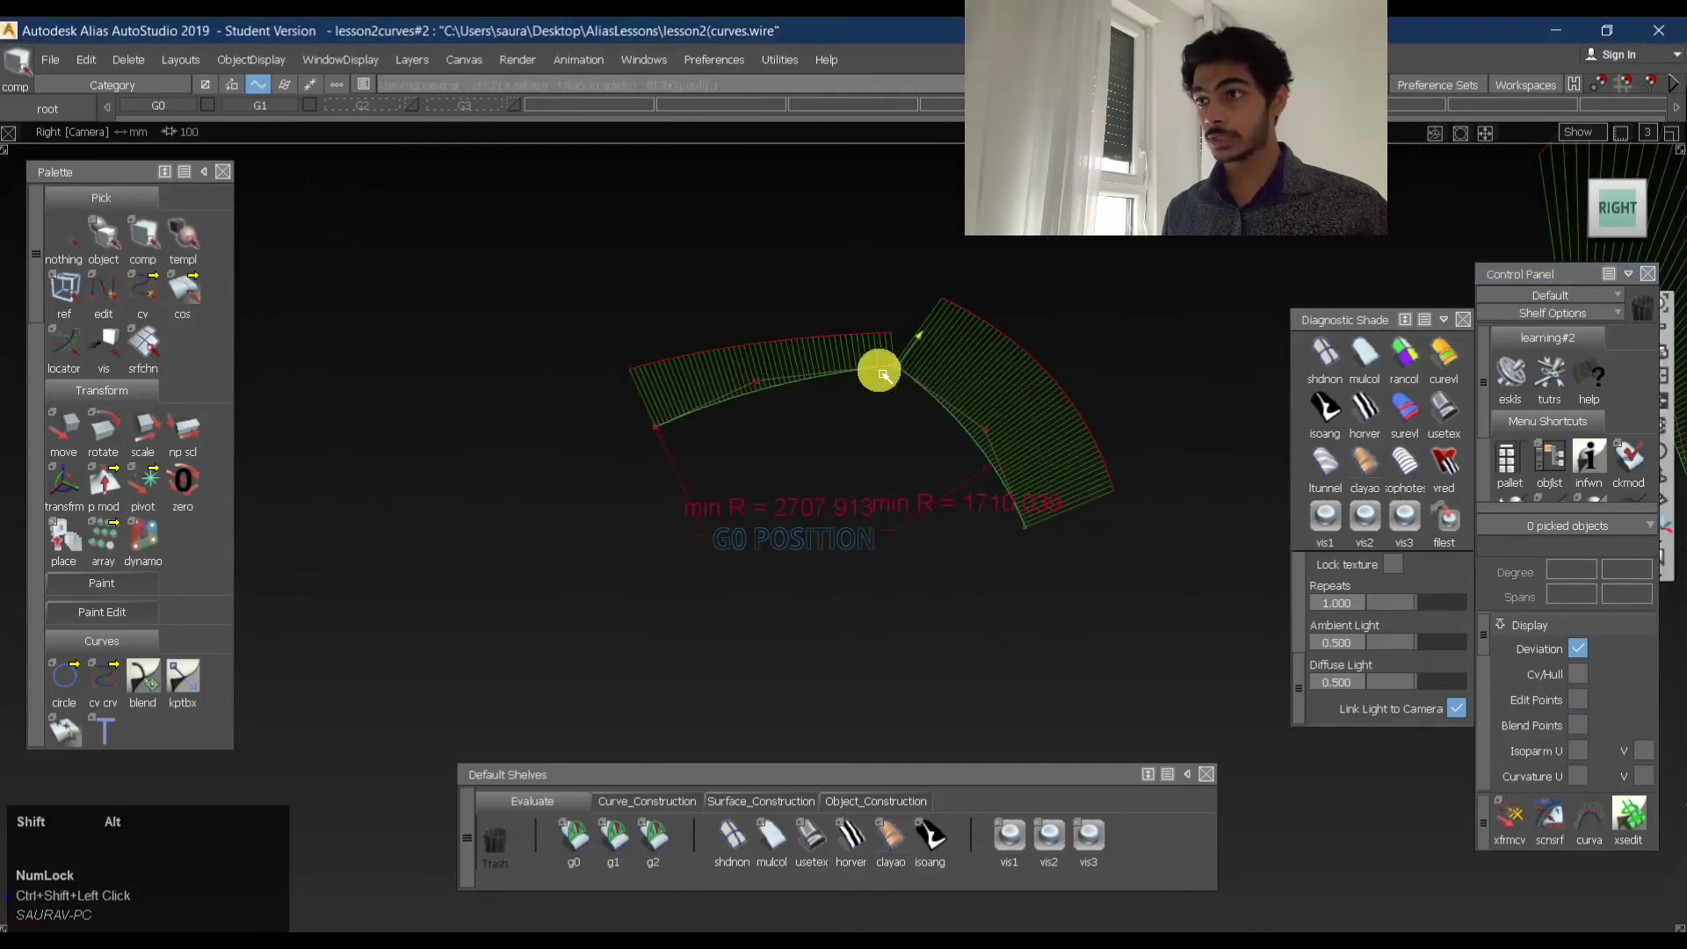
- Compare the curvature combs at the joint of the G0 position curves with those at the G1 tangency joint
right_click_drag(881, 371, 1114, 368, "alt+shift")
middle_click_drag(1043, 338, 902, 390, "alt+shift")
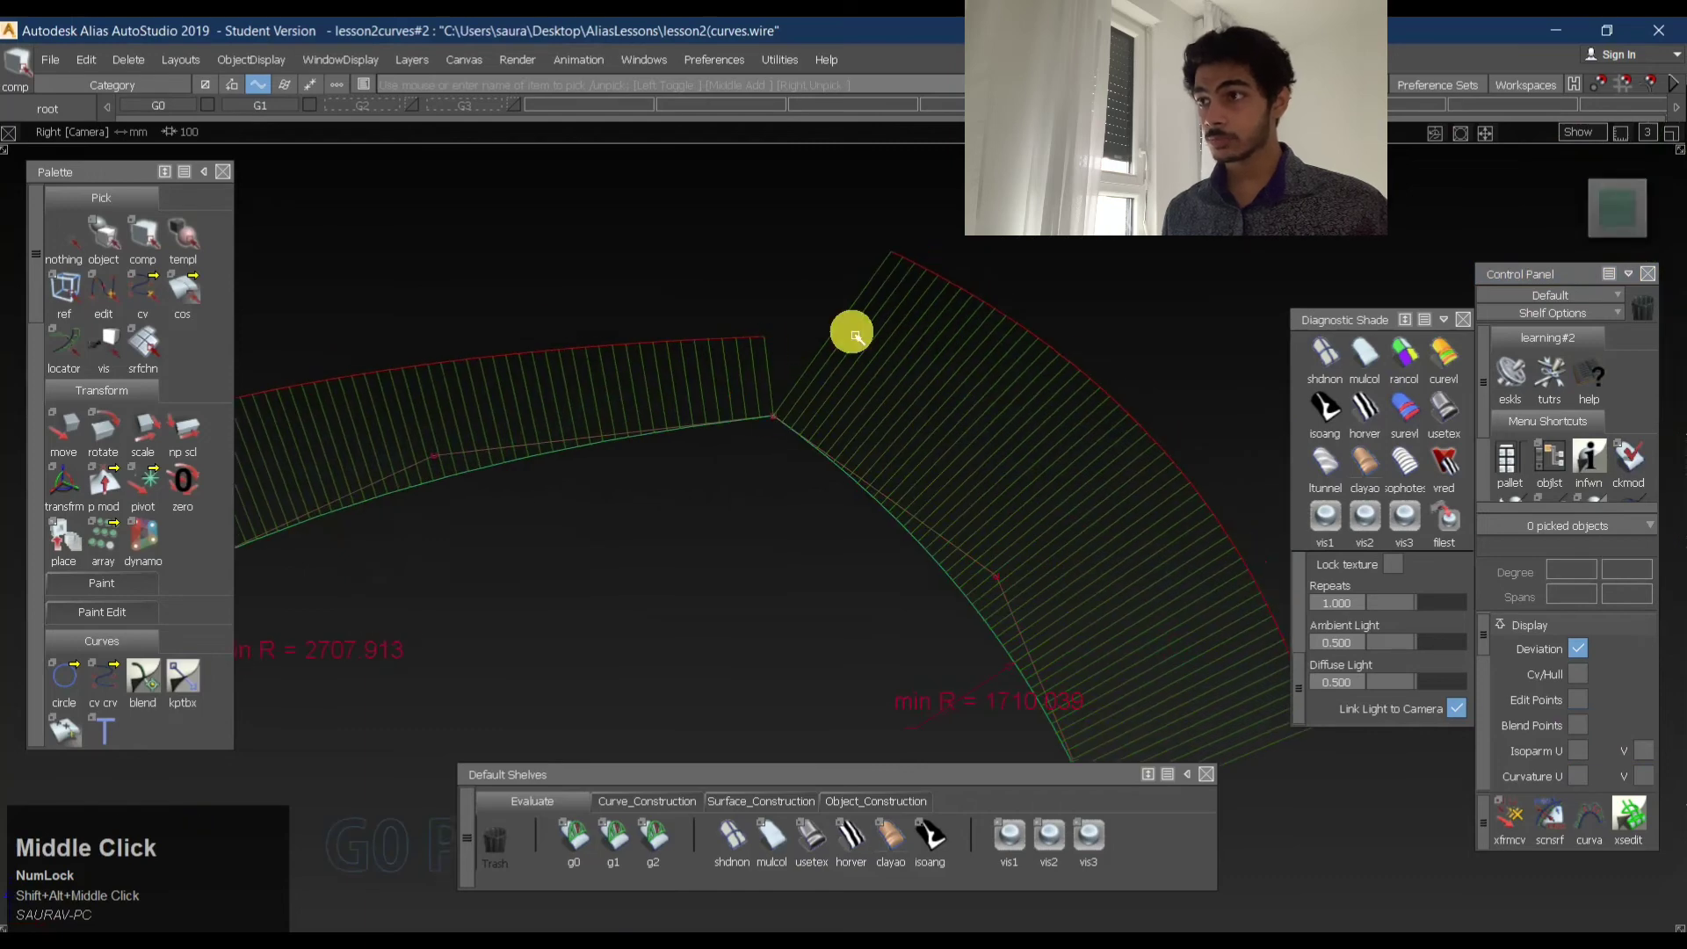
right_click_drag(1248, 374, 1043, 384, "alt+shift")
middle_click_drag(1043, 384, 772, 396, "alt+shift")
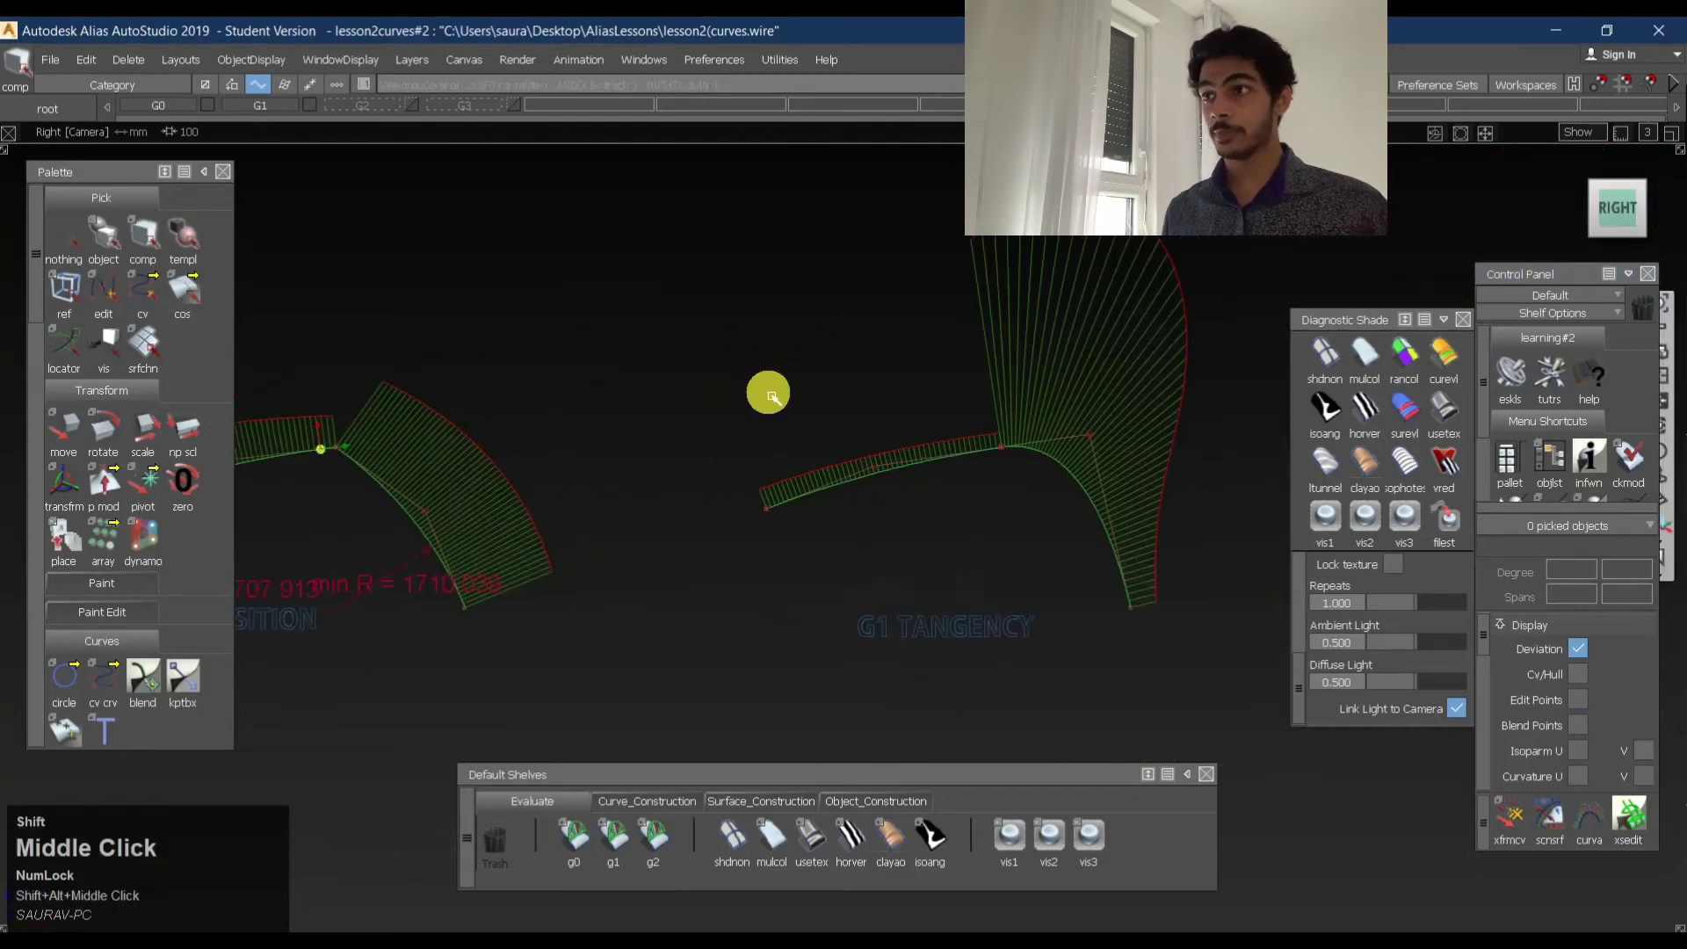
right_click_drag(1034, 458, 934, 366, "alt+shift")
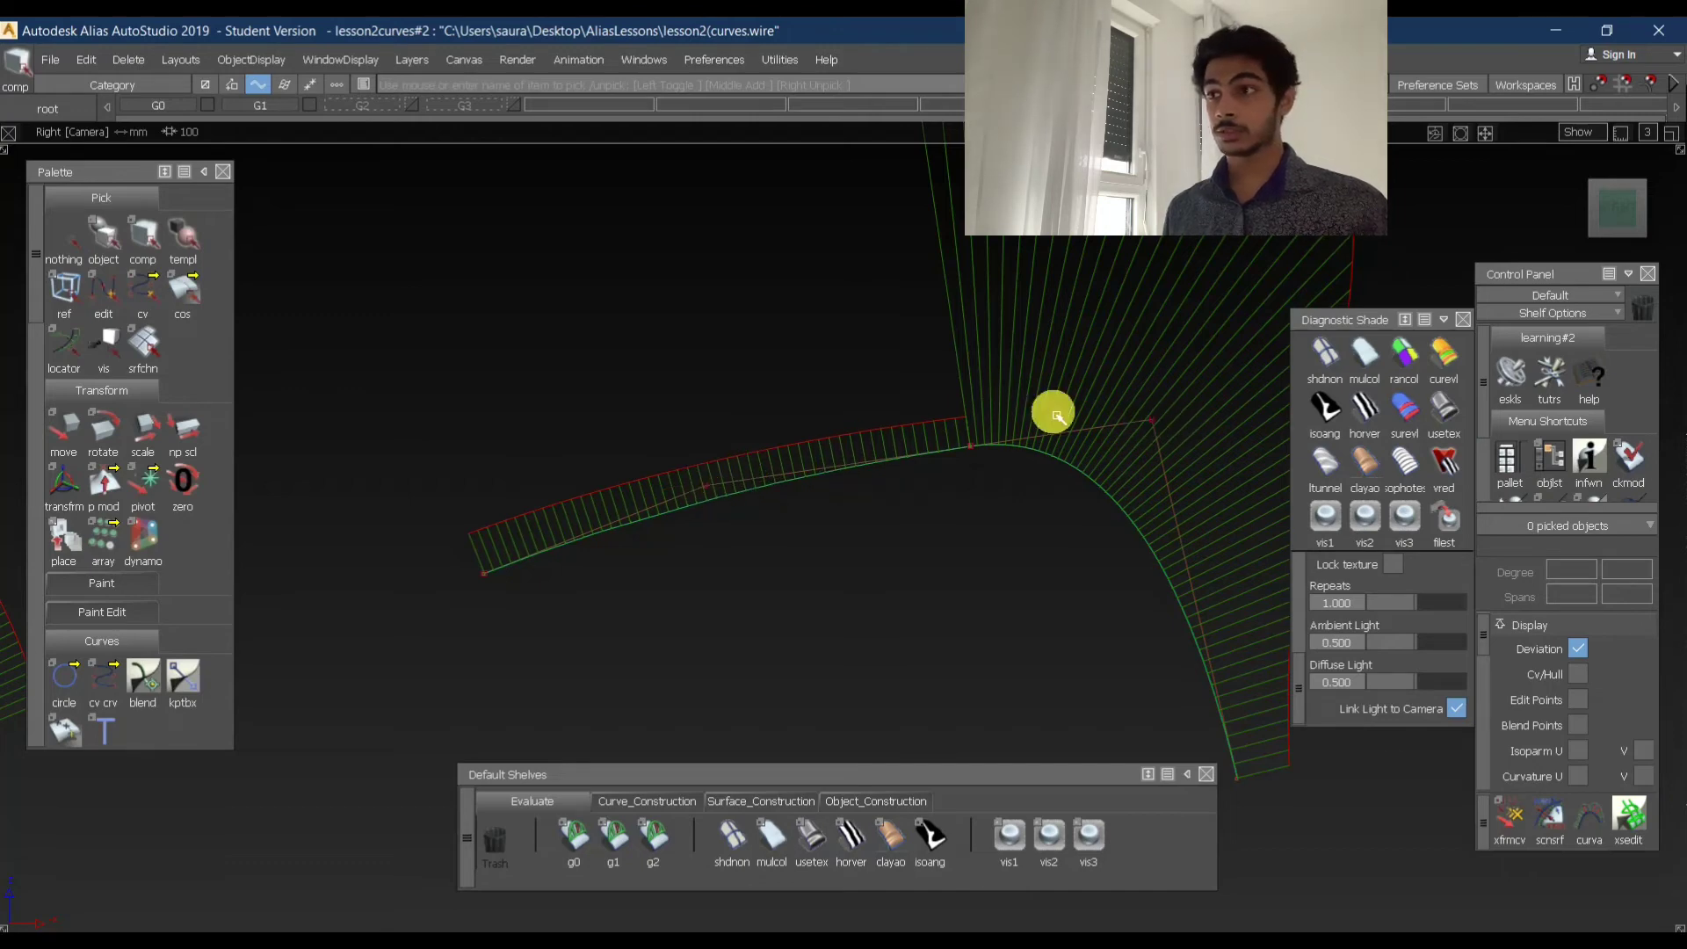
right_click_drag(1057, 415, 953, 439, "alt+shift")
middle_click_drag(953, 439, 1291, 329, "alt+shift")
right_click_drag(1292, 329, 1120, 386, "alt+shift")
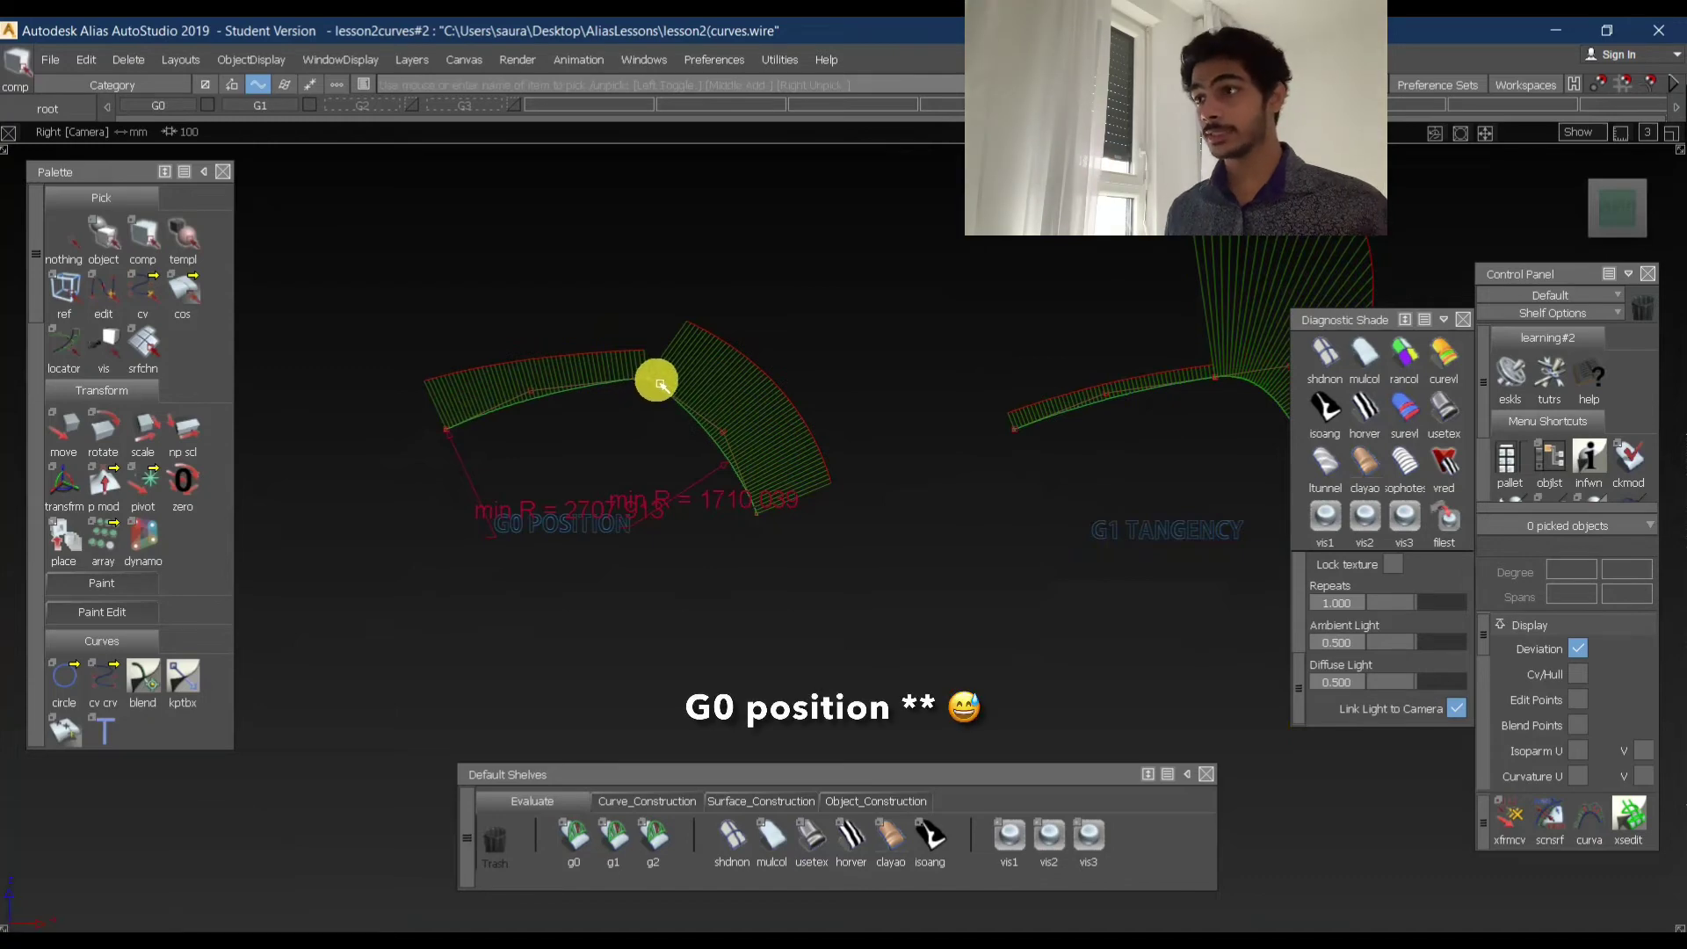
- Move the middle CV of the left G0 position curve slightly and clear the selection
left_click_drag(705, 431, 744, 407, "ctrl+shift")
left_click_drag(501, 381, 578, 402)
middle_click_drag(585, 481, 587, 450, "ctrl+shift")
mouse_move(591, 449)
left_mouse_down()
mouse_move(591, 414)
mouse_move(612, 452)
left_mouse_up()
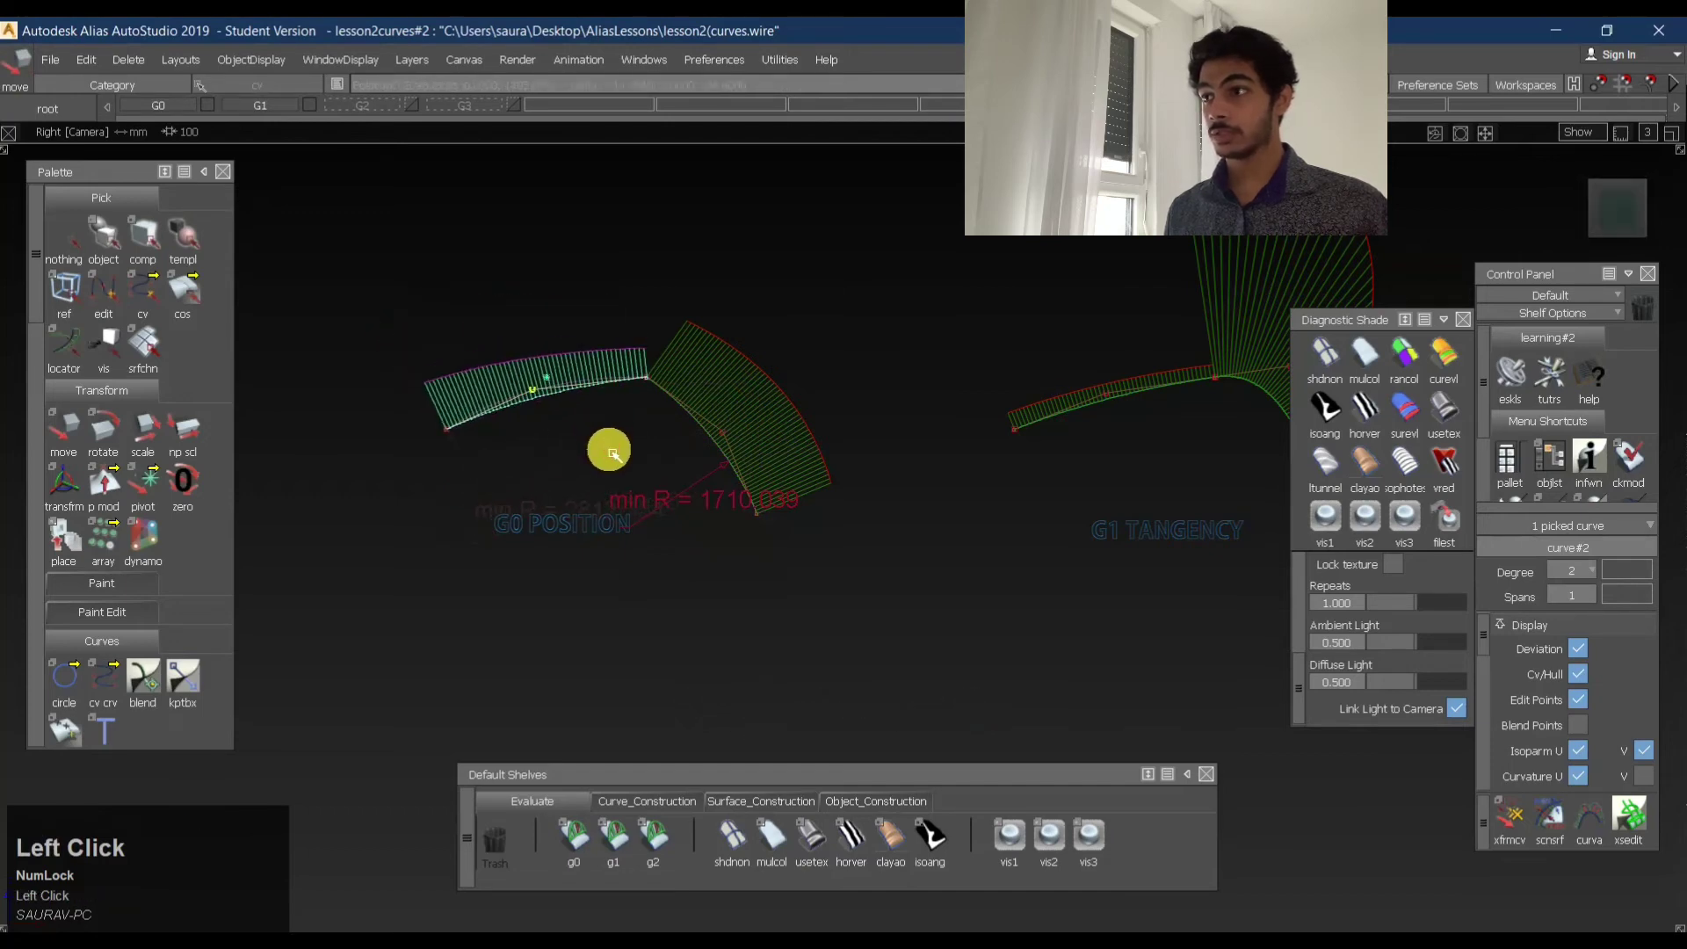
left_click(746, 466)
left_click_drag(1228, 532, 1224, 475, "ctrl+shift")
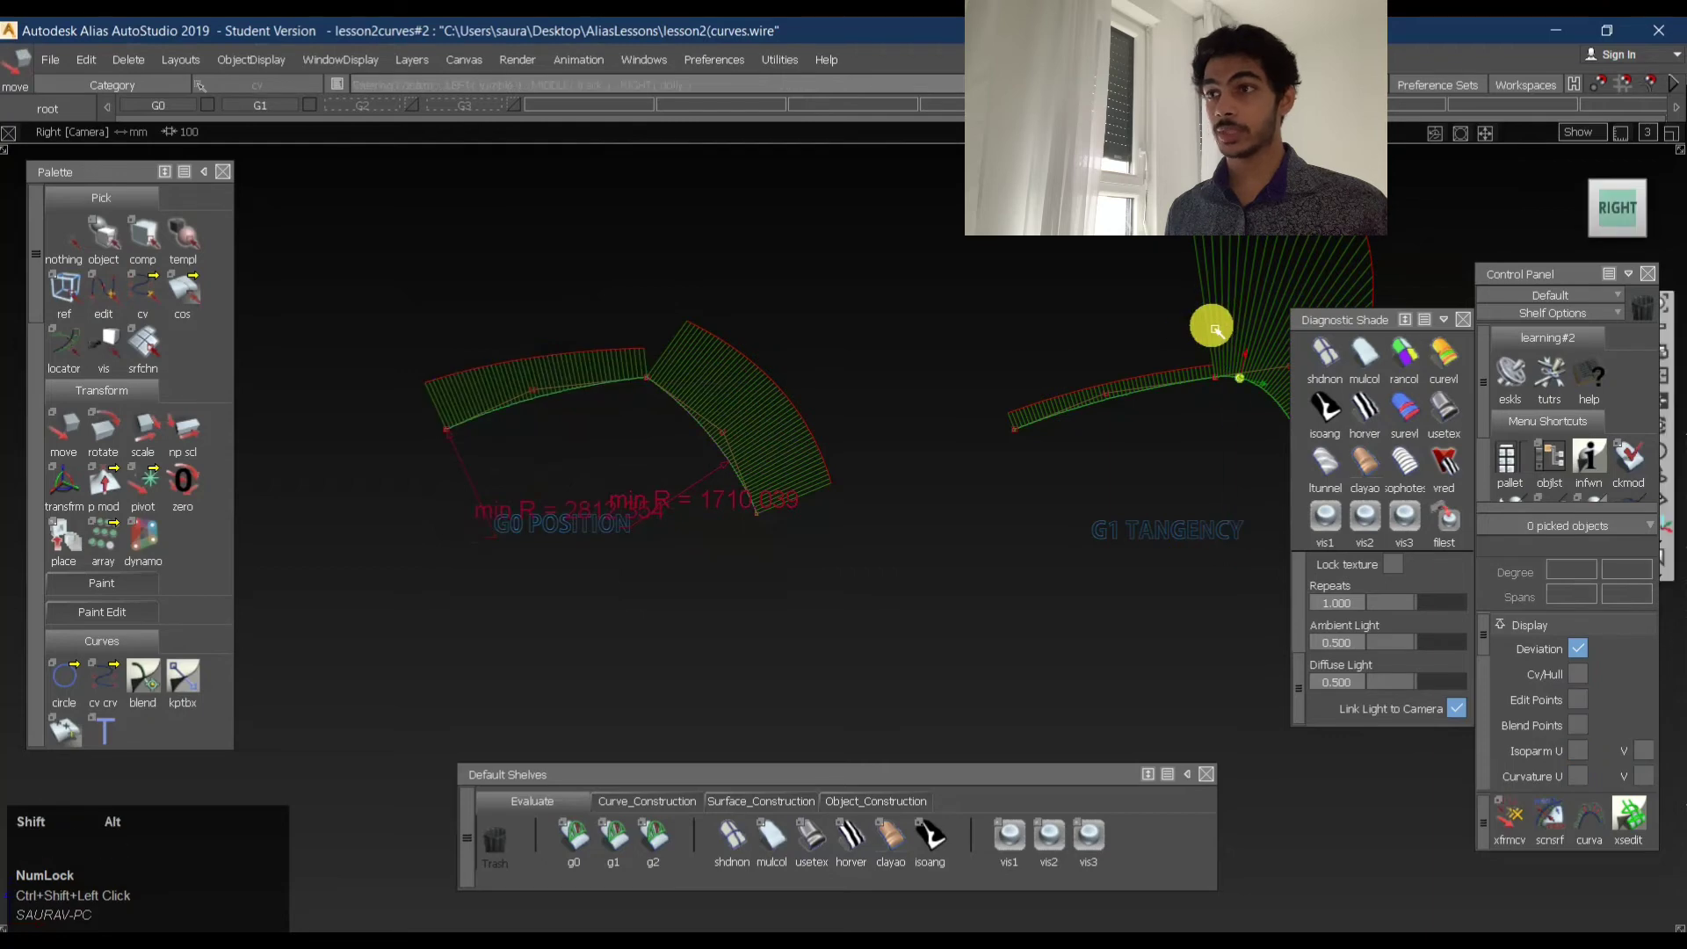
- Try moving the middle CV of the left G1 tangency curve freely, and undo the move
middle_click_drag(1212, 328, 952, 362, "alt+shift")
mouse_move(853, 444)
left_mouse_down("ctrl+shift")
mouse_move(887, 415)
mouse_move(859, 438)
left_mouse_up("ctrl+shift")
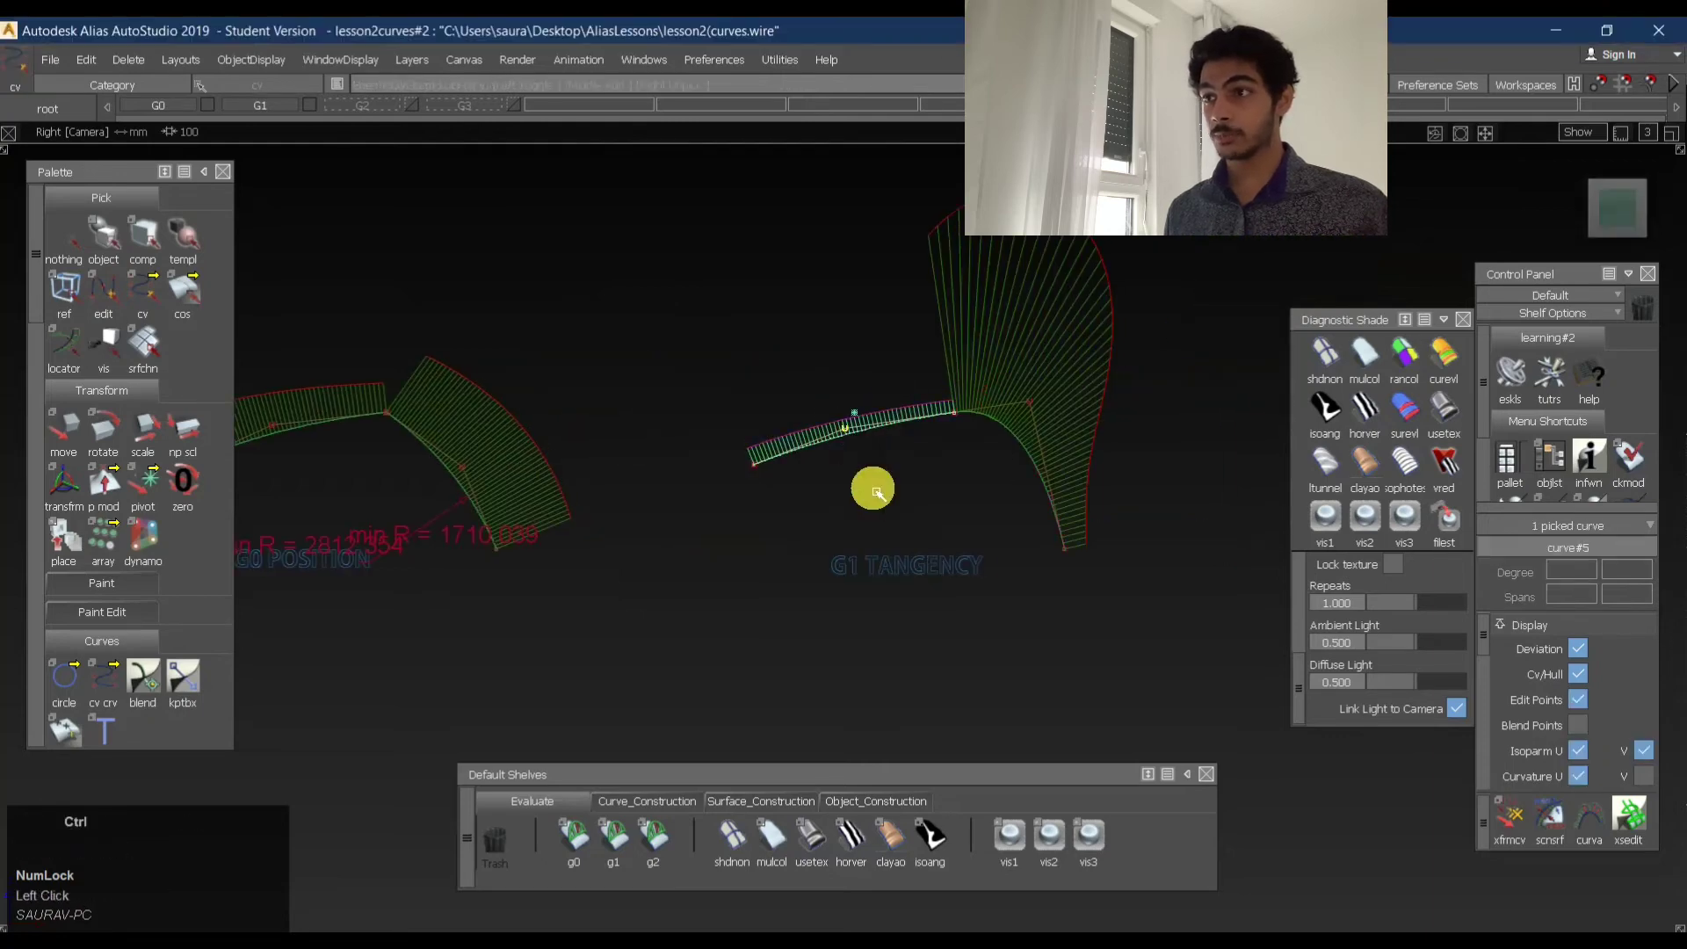
right_click_drag(872, 488, 876, 462, "ctrl+shift")
left_click_drag(877, 462, 874, 510)
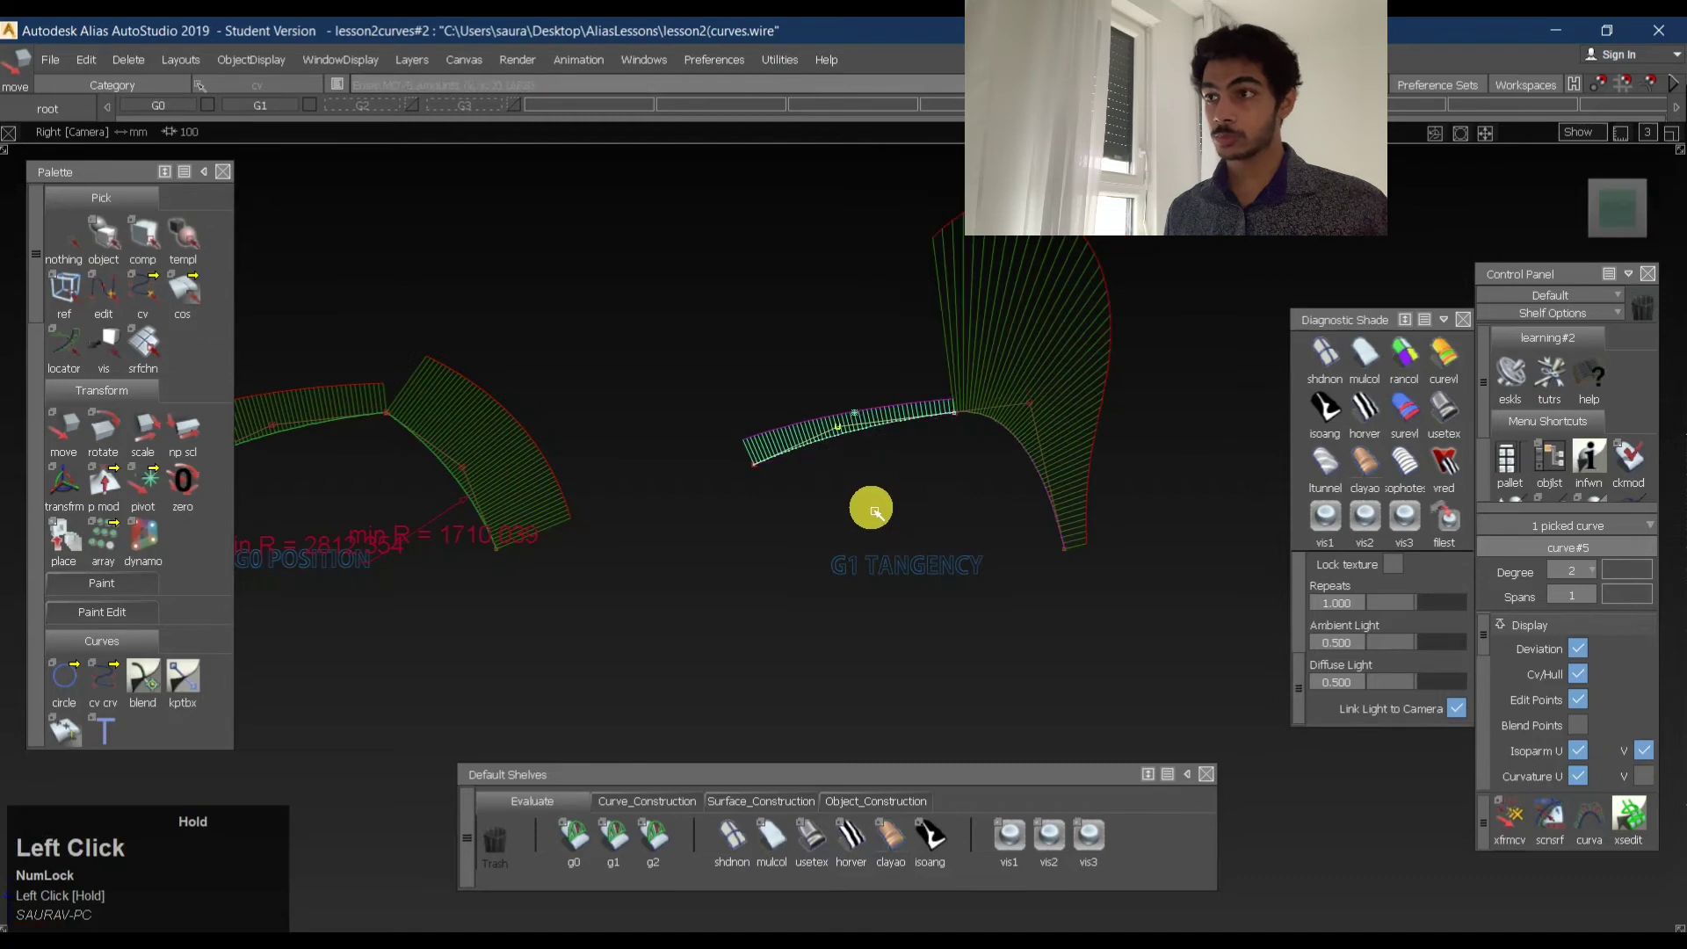
key("ctrl+z")
key("ctrl+z")
left_click(930, 425)
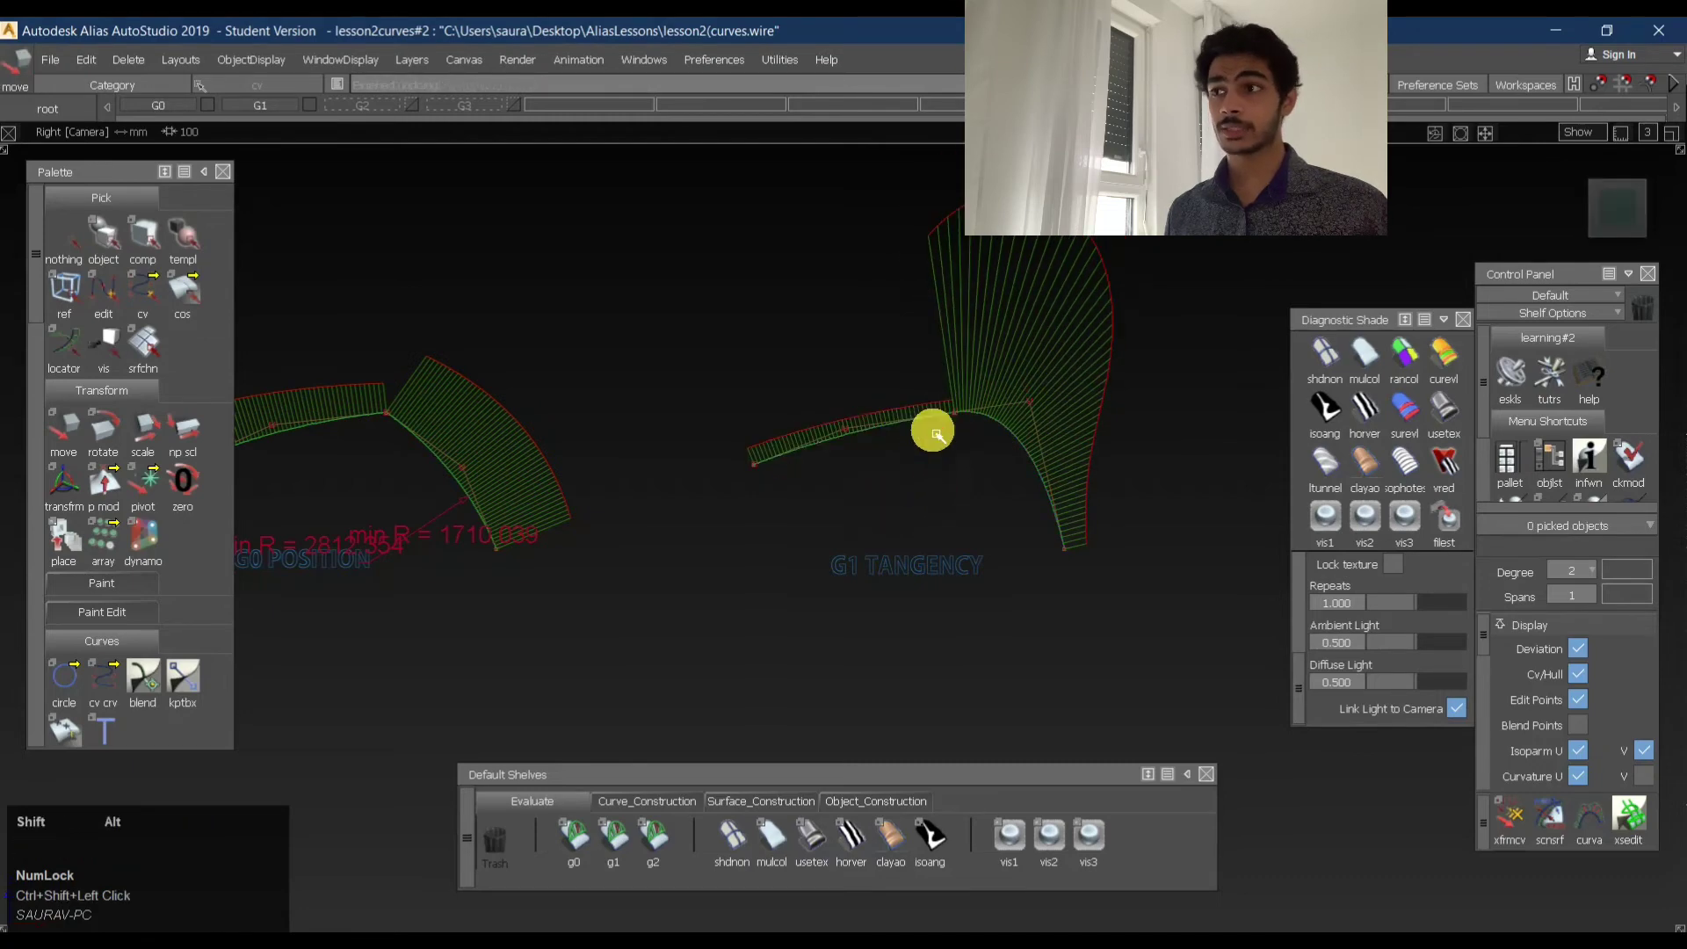
- Draw a straight degree 1 helper line from the left G1 curve's middle CV to the right G1 curve's middle CV
right_click_drag(911, 433, 874, 426, "alt+shift")
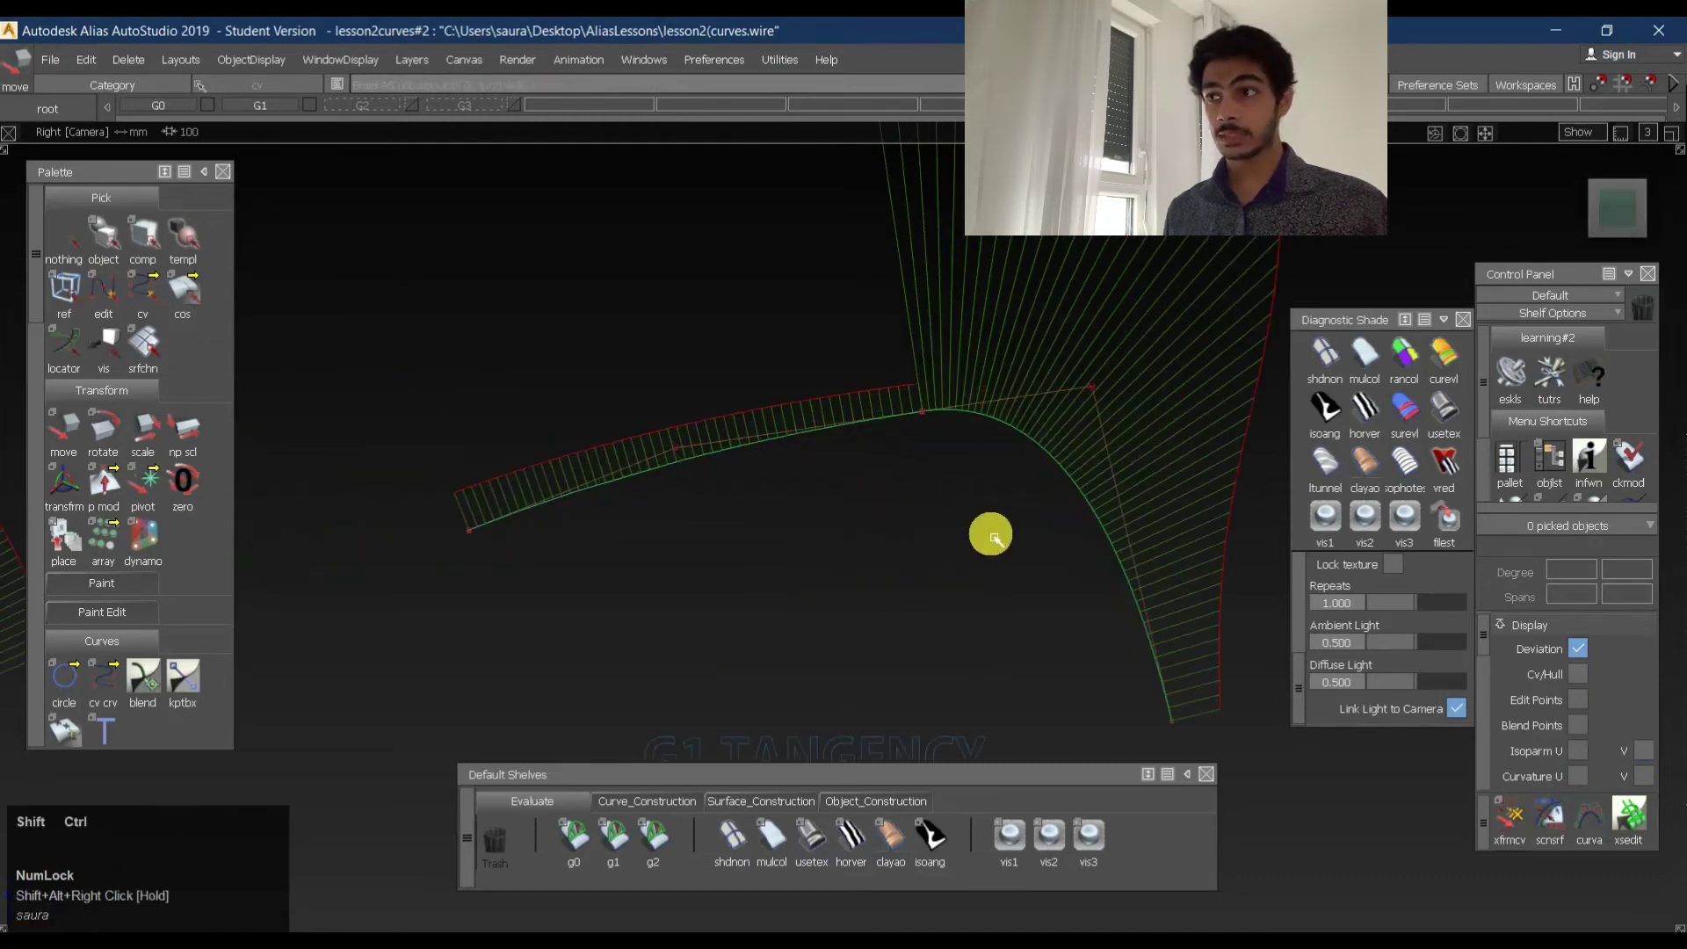
left_click(1012, 445)
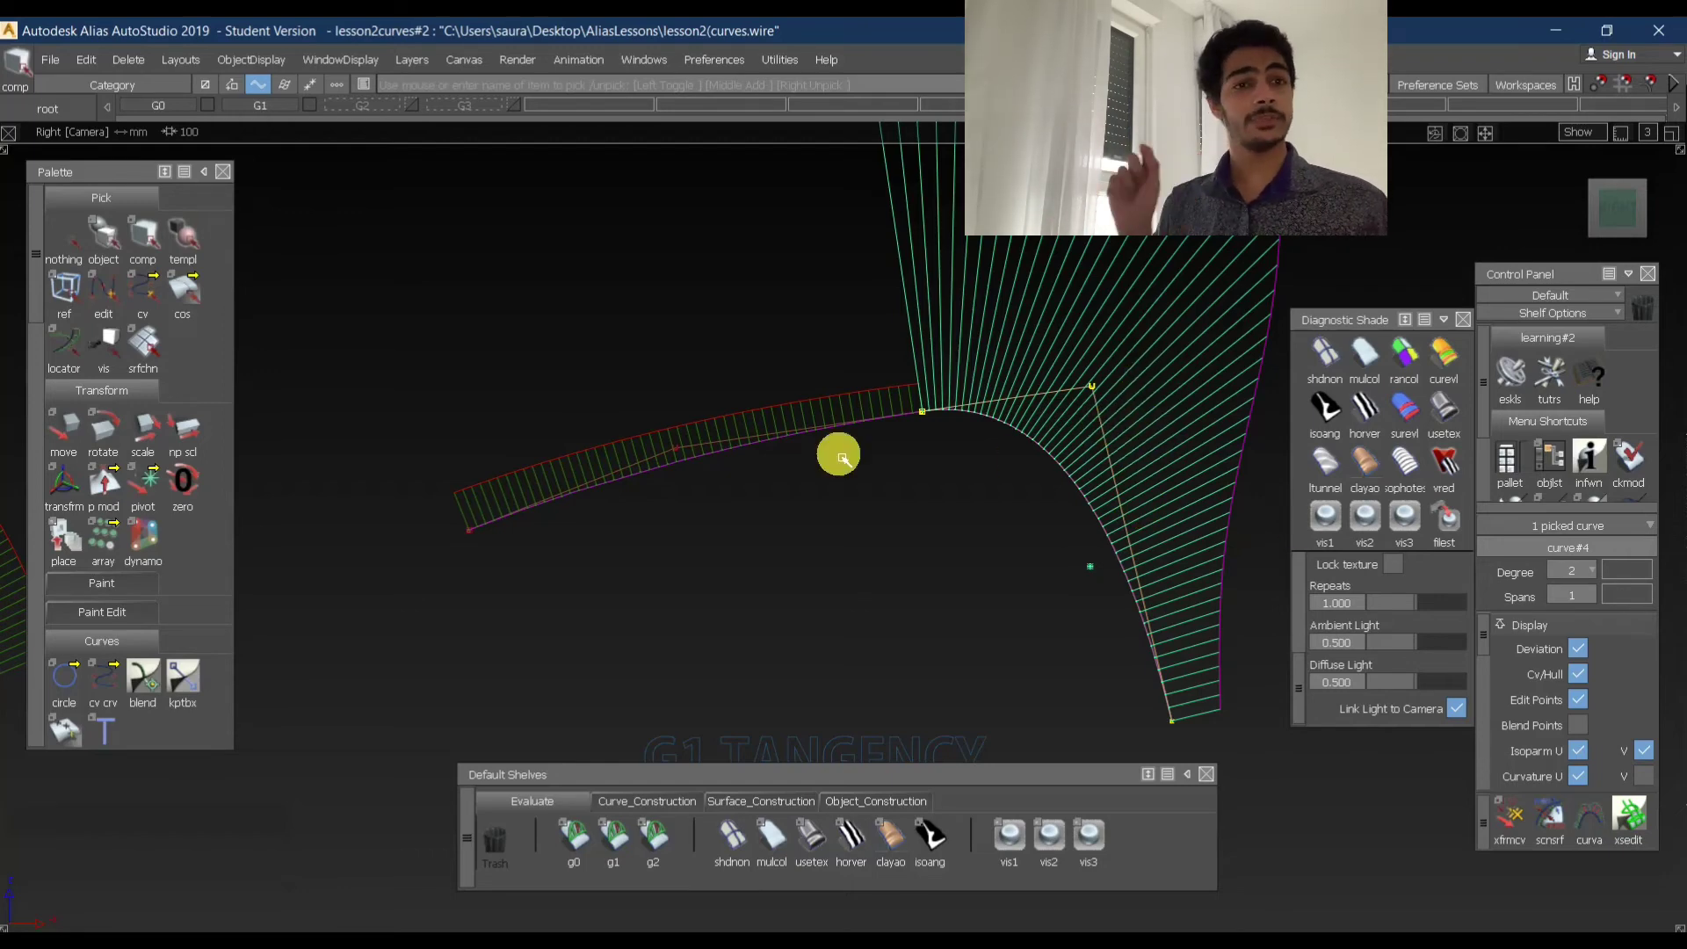
left_click_drag(818, 340, 826, 384, "ctrl+shift")
left_click(675, 448)
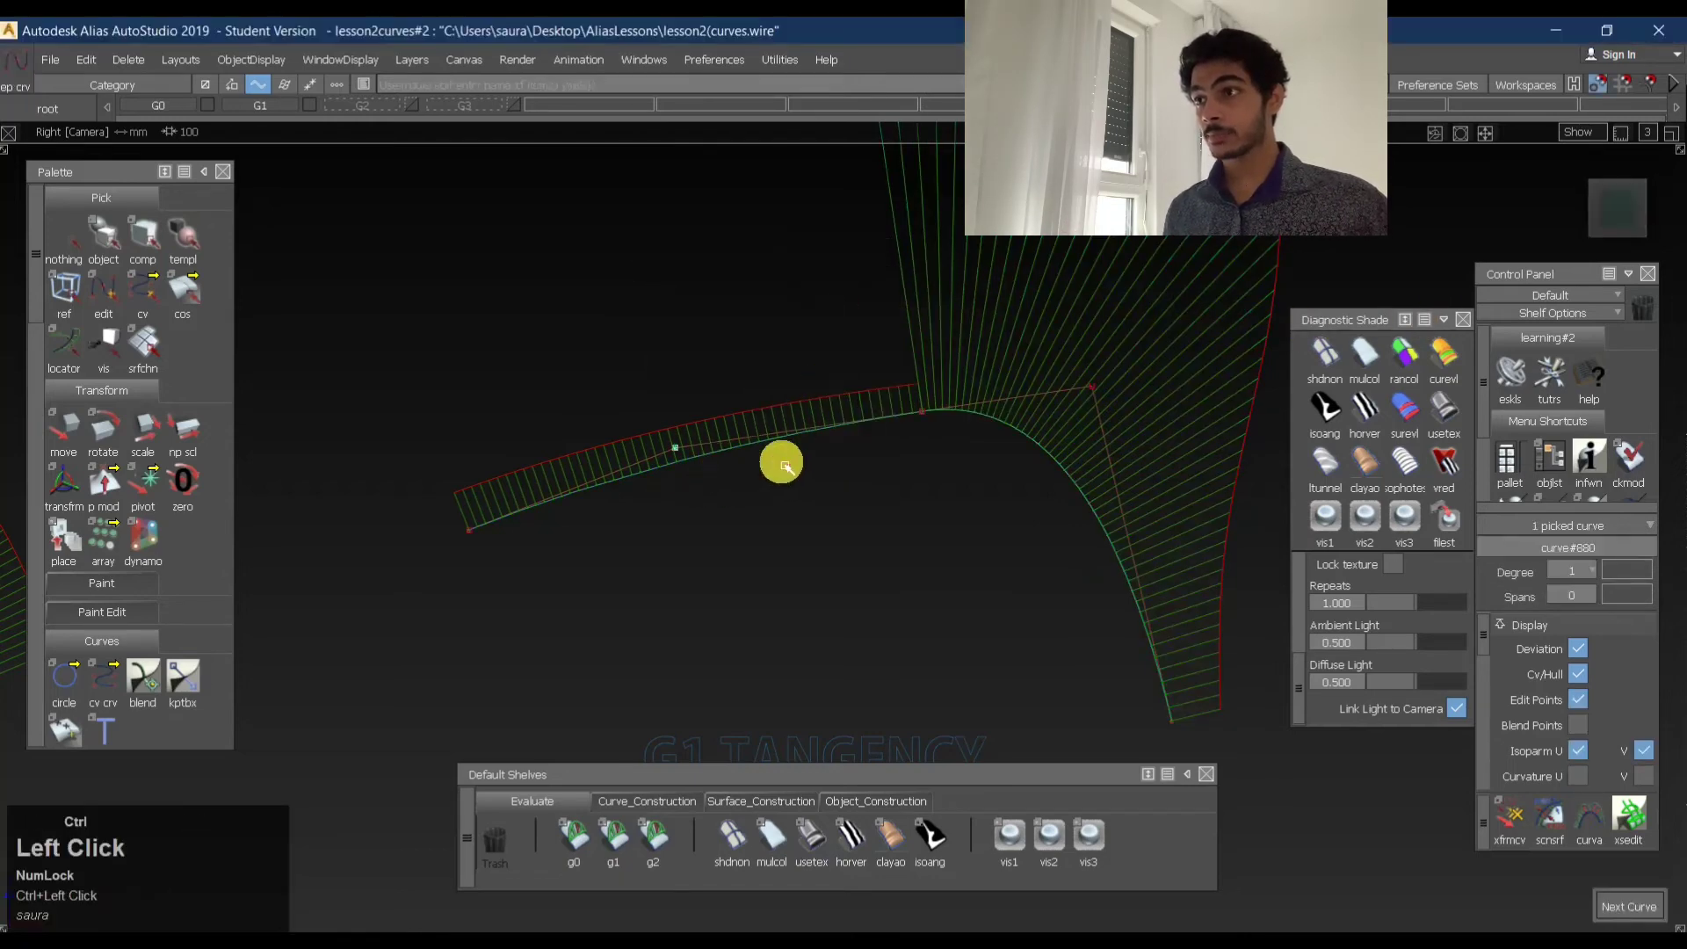
left_click(1091, 386)
left_click_drag(843, 538, 851, 307, "ctrl+shift")
- Move the left G1 curve's middle CV vertically upward together with the helper line's end
left_click_drag(760, 463, 704, 463, "ctrl+shift")
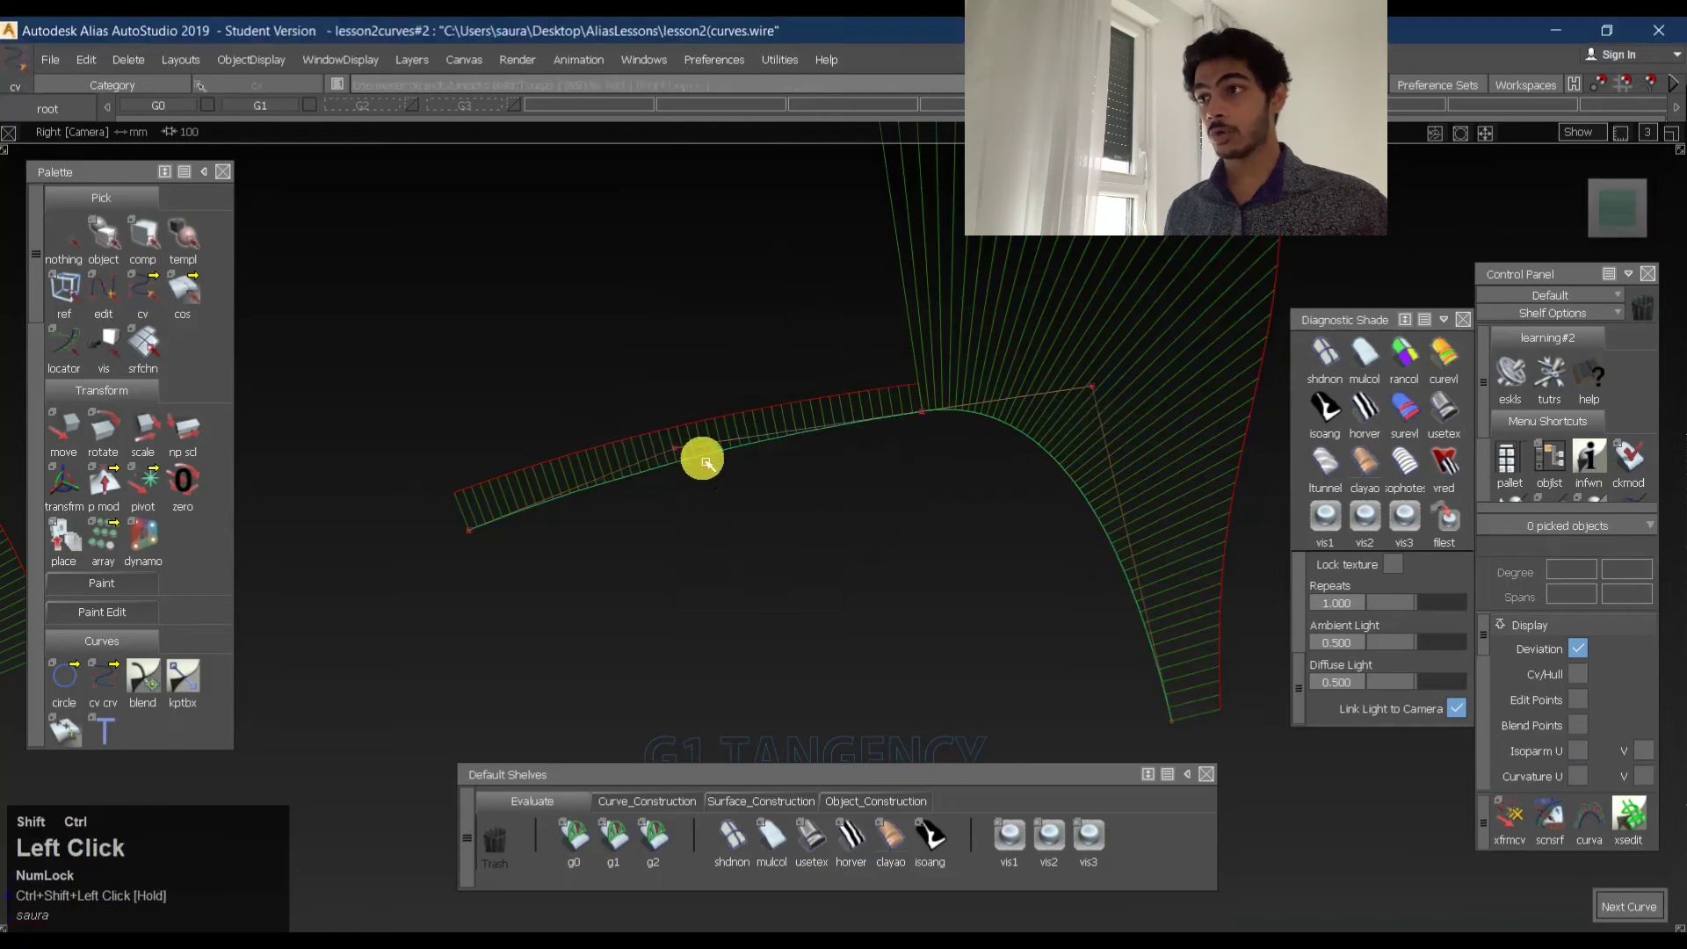
left_click(673, 447)
middle_click_drag(744, 497, 760, 386, "ctrl+shift")
right_click_drag(796, 522, 796, 478)
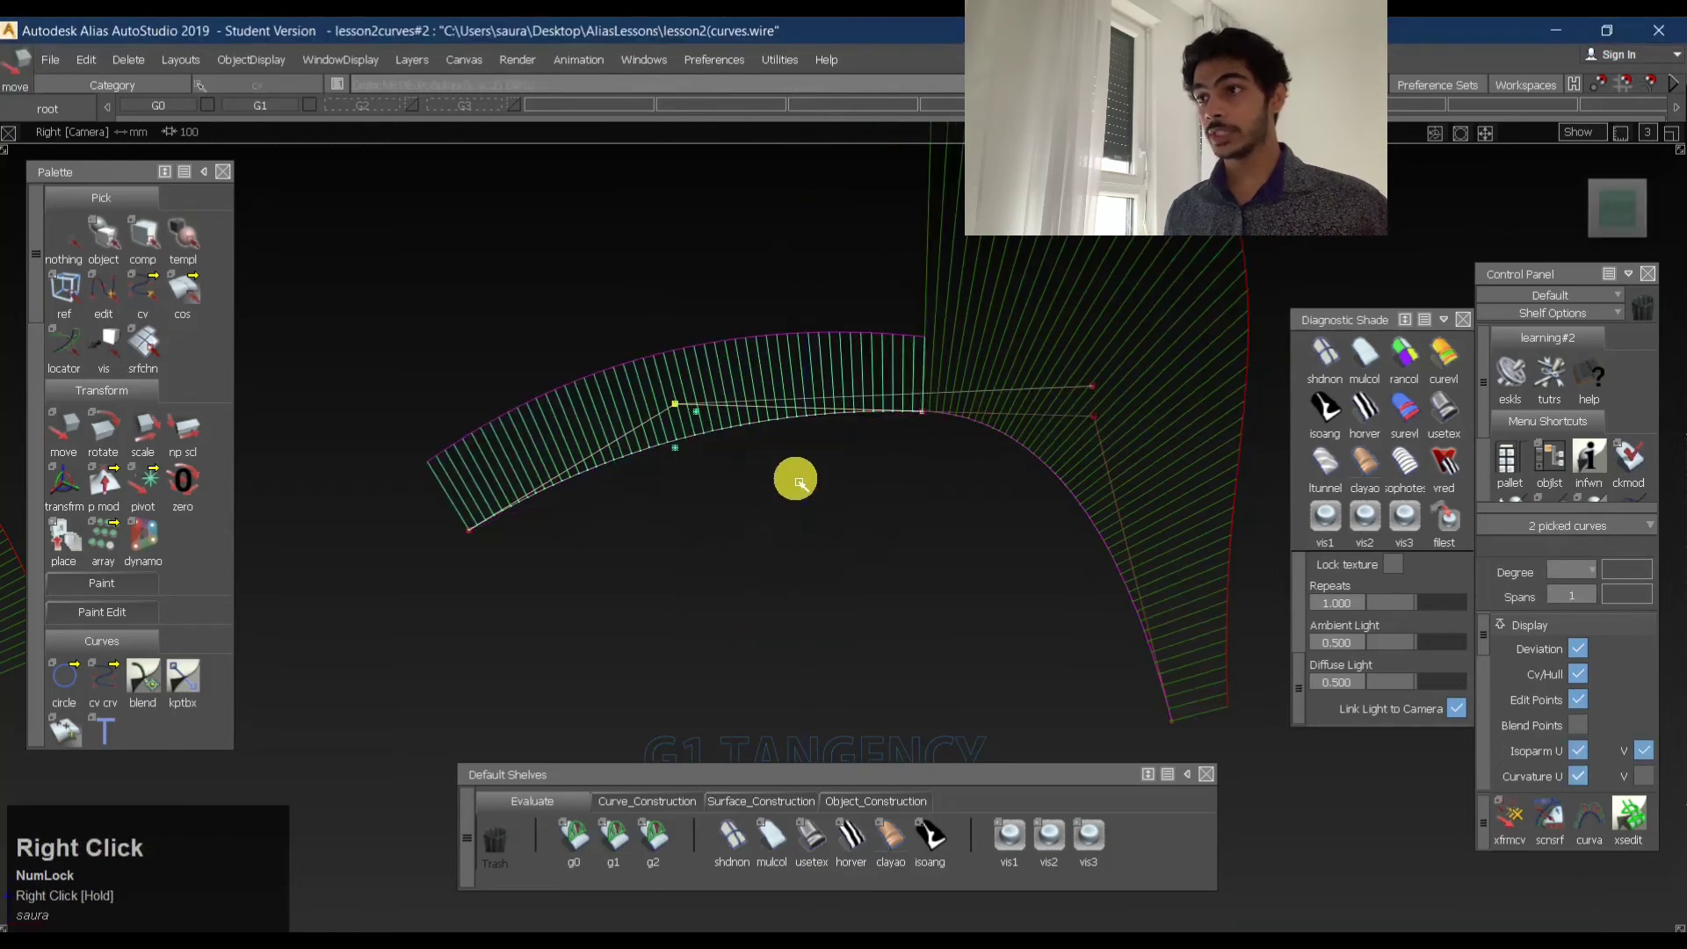
- Snap the helper line's other end onto the right G1 curve's middle CV
left_click_drag(1038, 400, 1041, 351, "ctrl+shift")
left_click_drag(1047, 386, 1089, 367, "ctrl+shift")
left_click(1099, 391)
middle_click_drag(1102, 457, 1096, 430, "ctrl+shift")
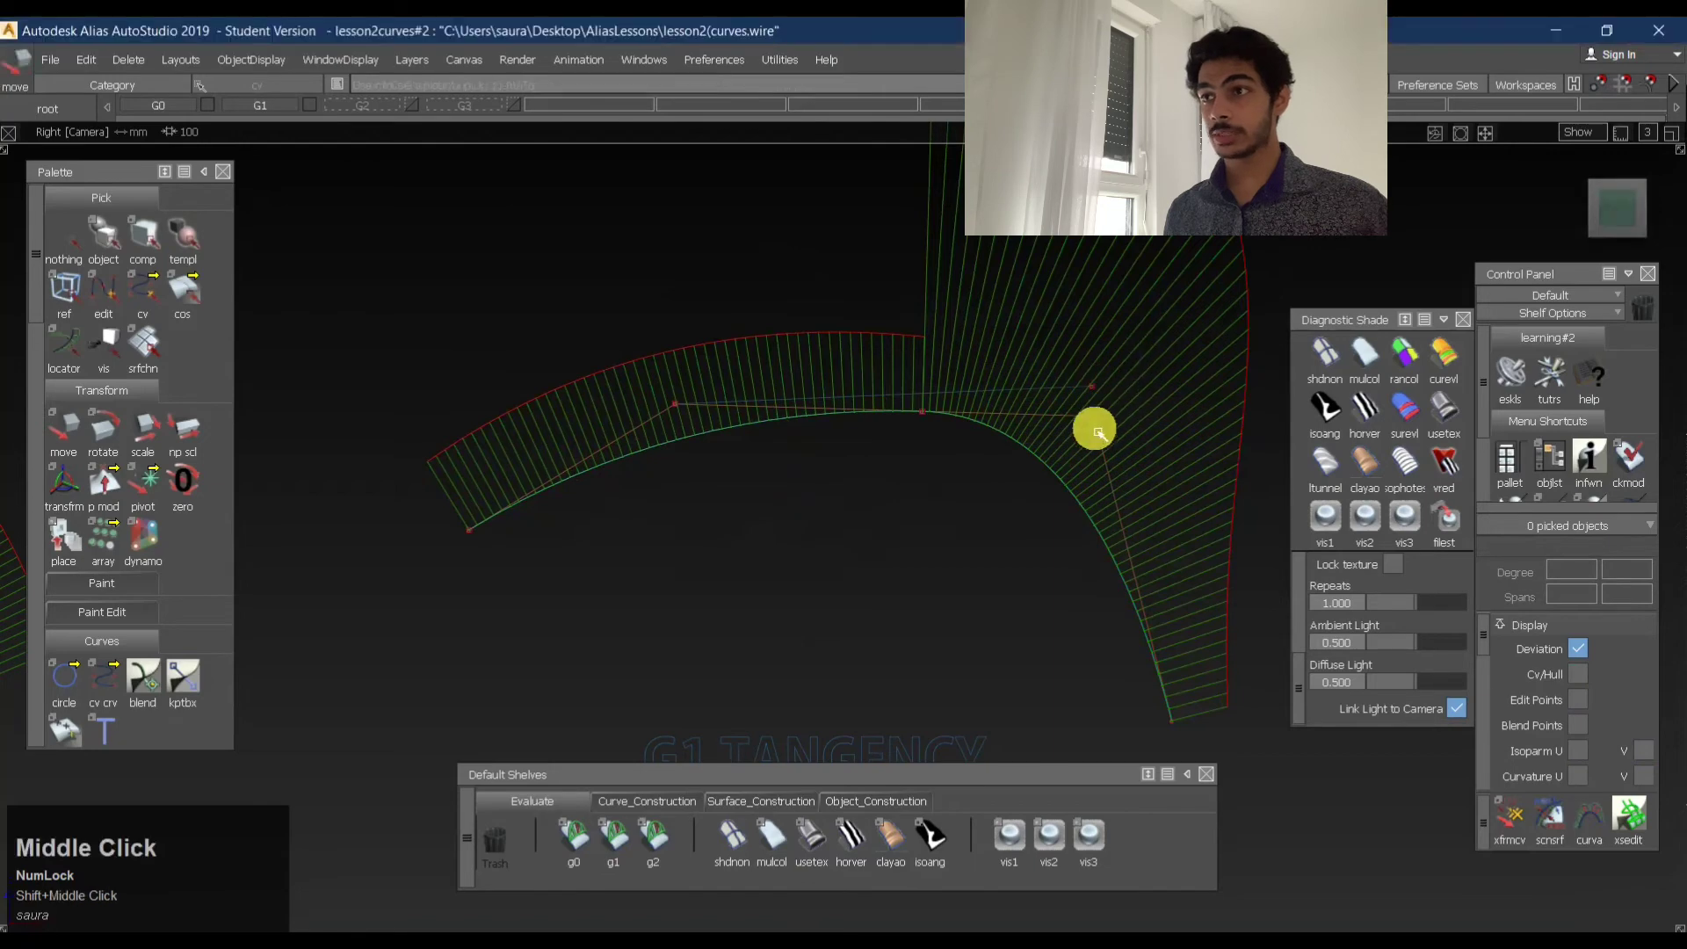
left_click_drag(1095, 441, 1107, 406, "ctrl+shift")
left_click(1089, 392)
middle_click_drag(1132, 420, 1130, 373, "ctrl+shift")
left_click(1106, 430)
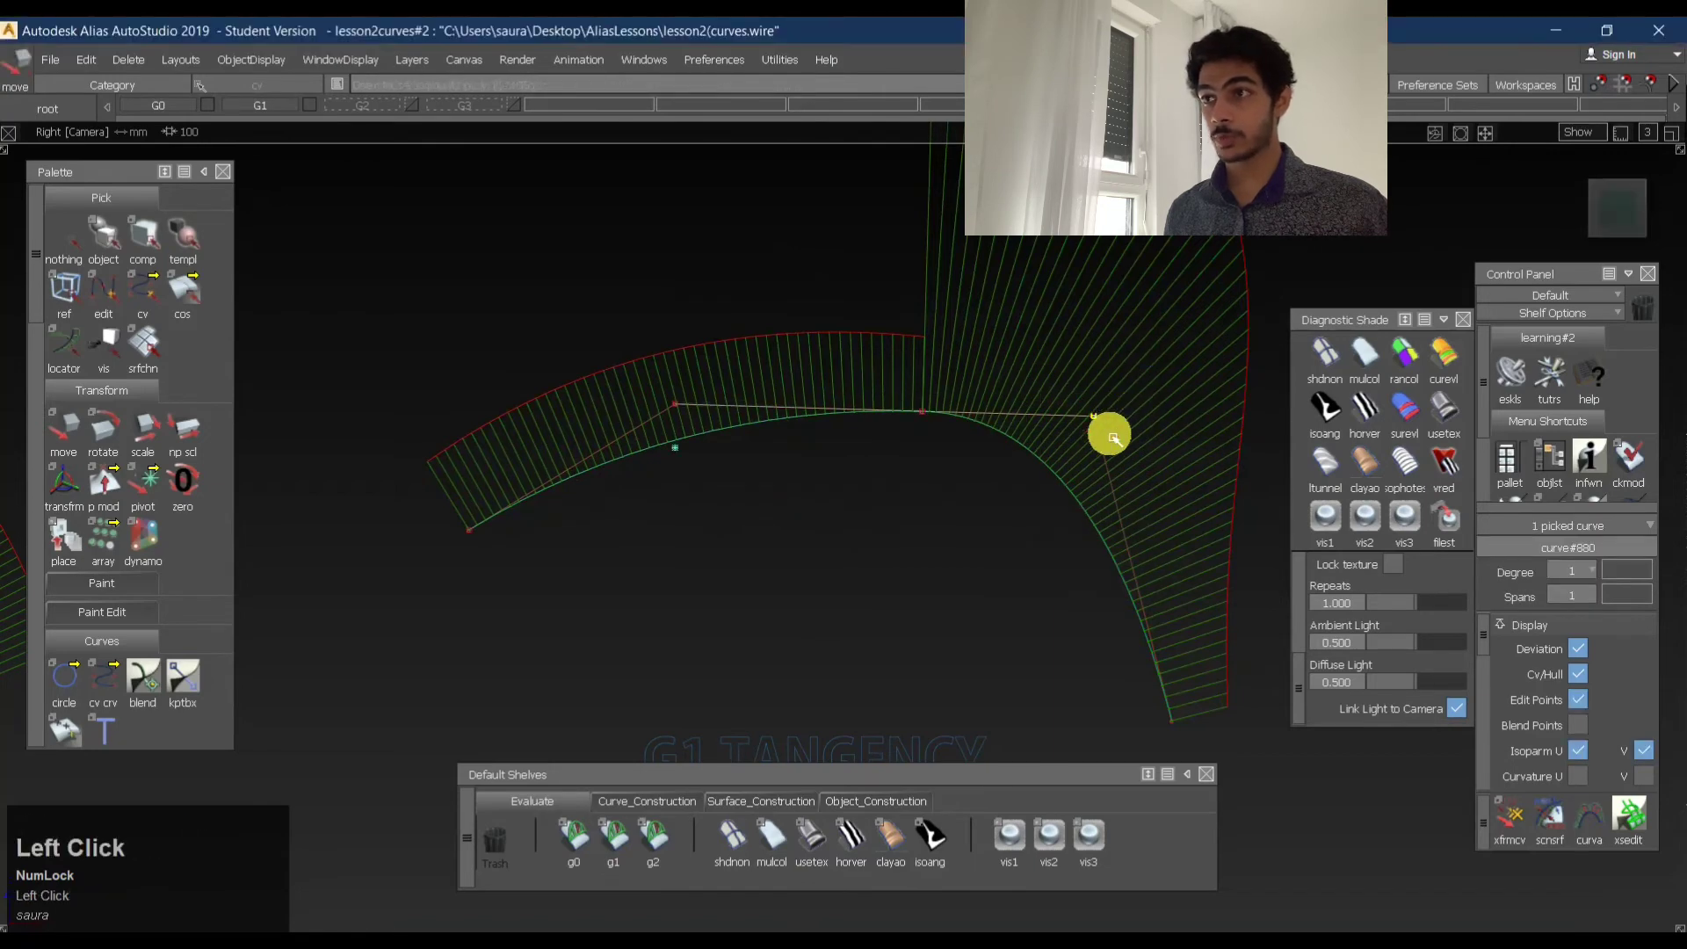
- Undo the changes to the G1 curve CVs and delete the helper line
left_click_drag(1046, 507, 1039, 440, "ctrl+shift")
left_click(1083, 455)
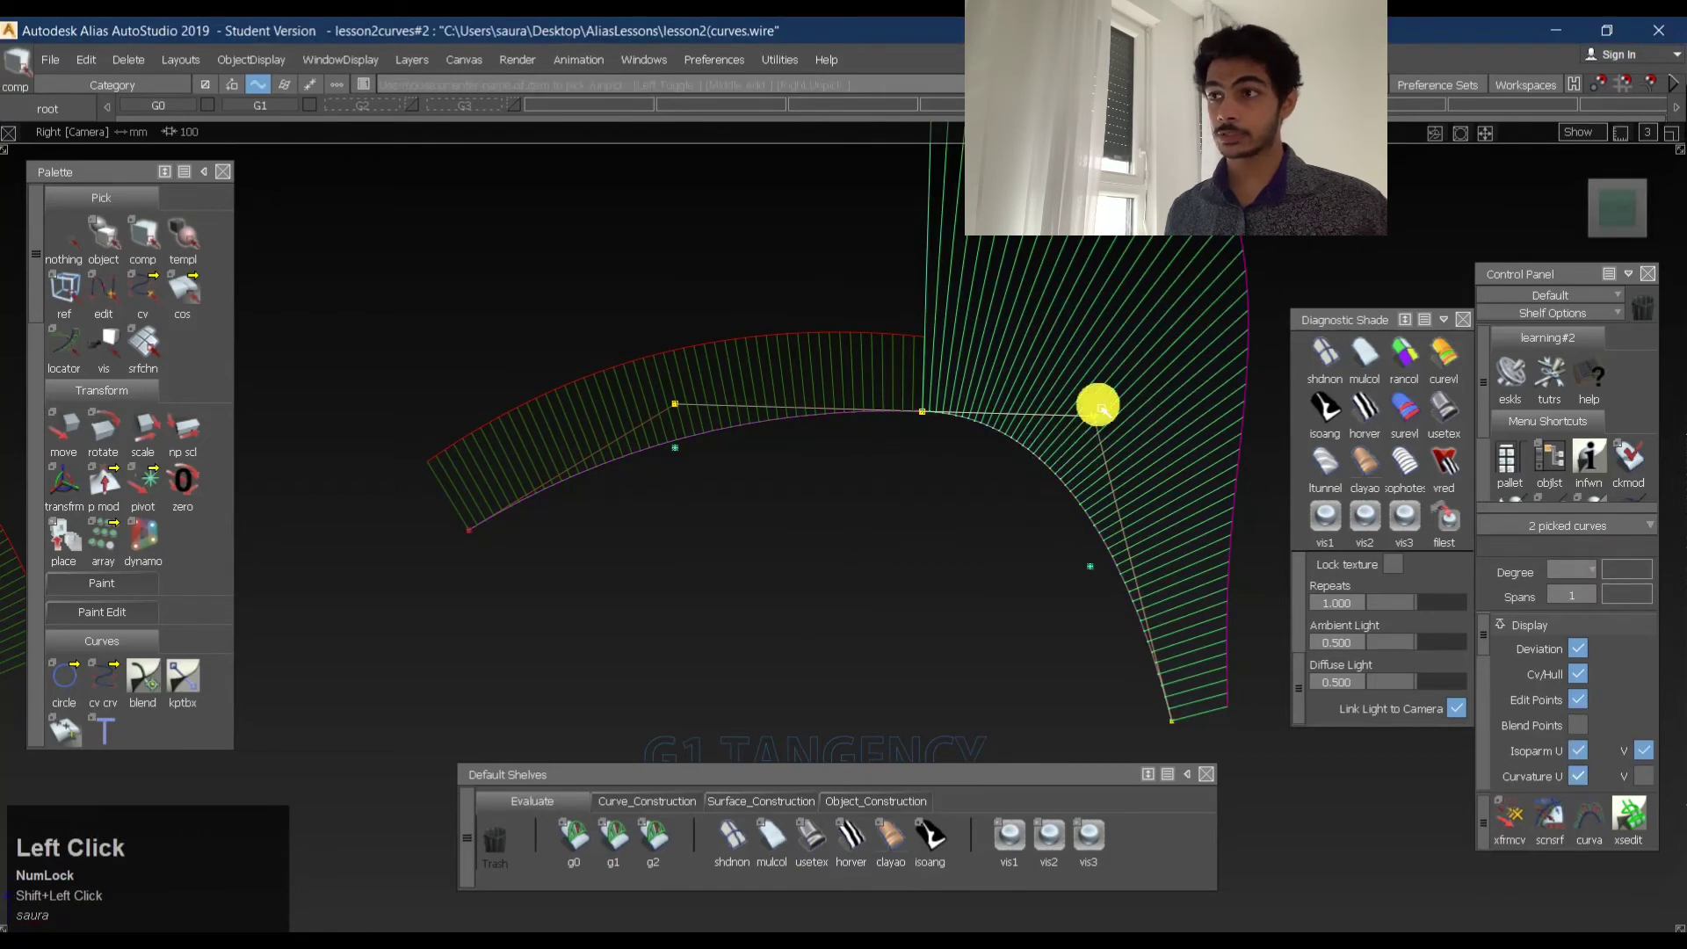
key("ctrl+z")
key("ctrl+z")
left_click(907, 430, "ctrl+shift")
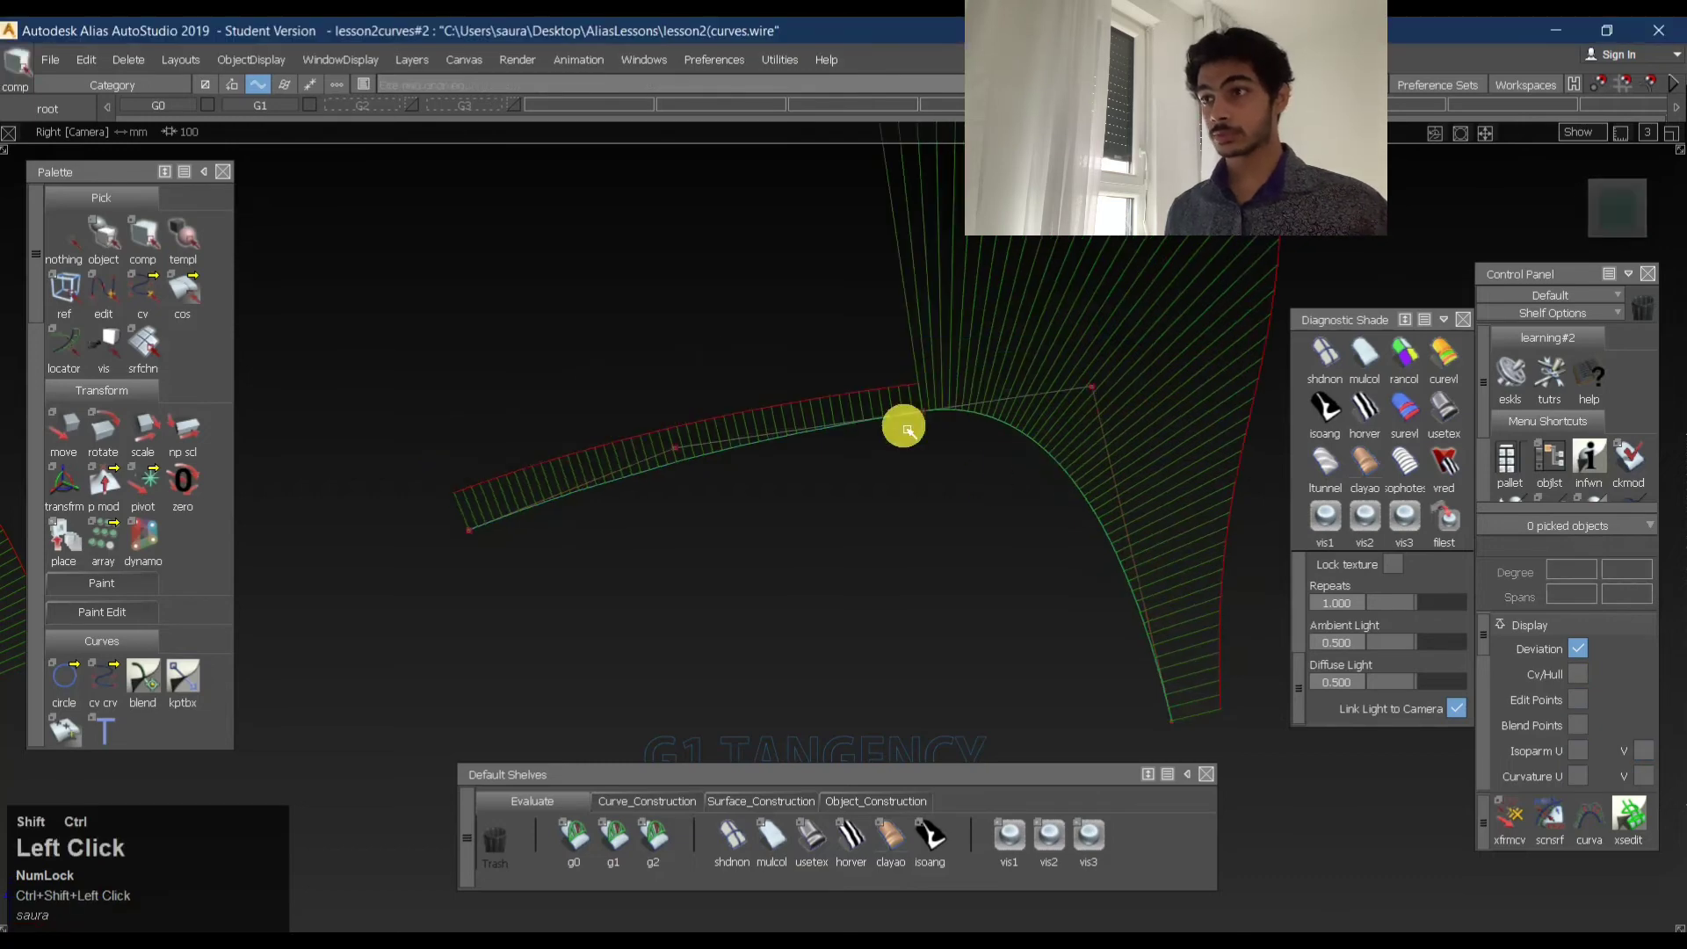
left_click_drag(839, 437, 848, 465)
key("Return")
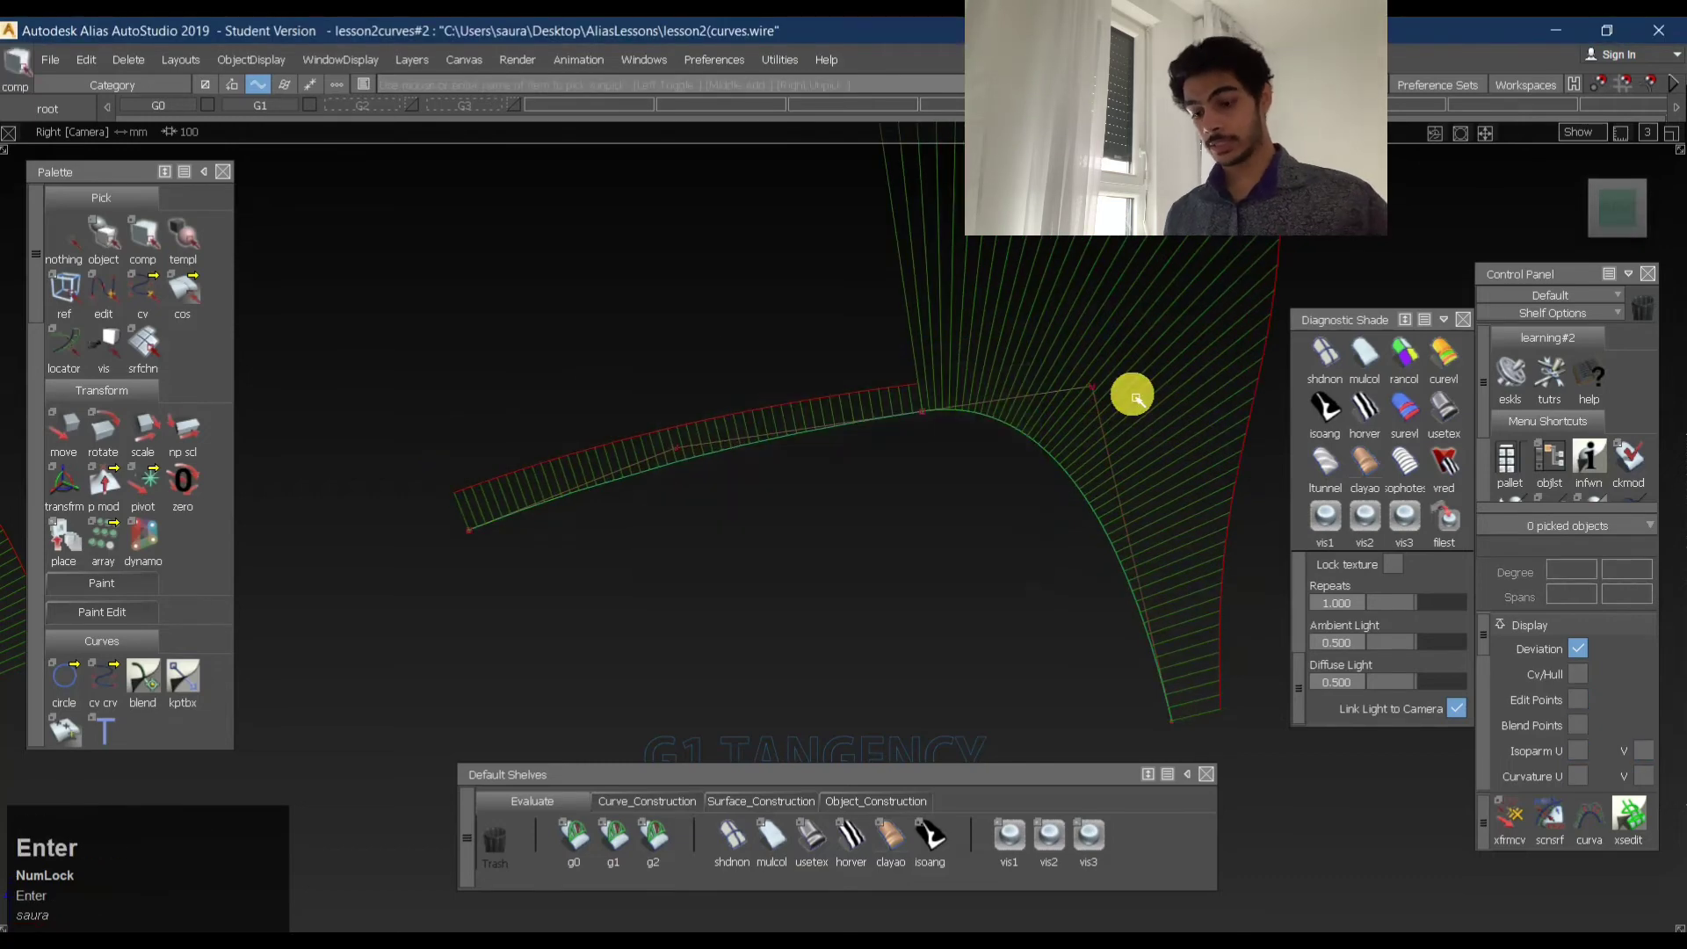
left_click_drag(1074, 497, 1023, 326, "ctrl+shift")
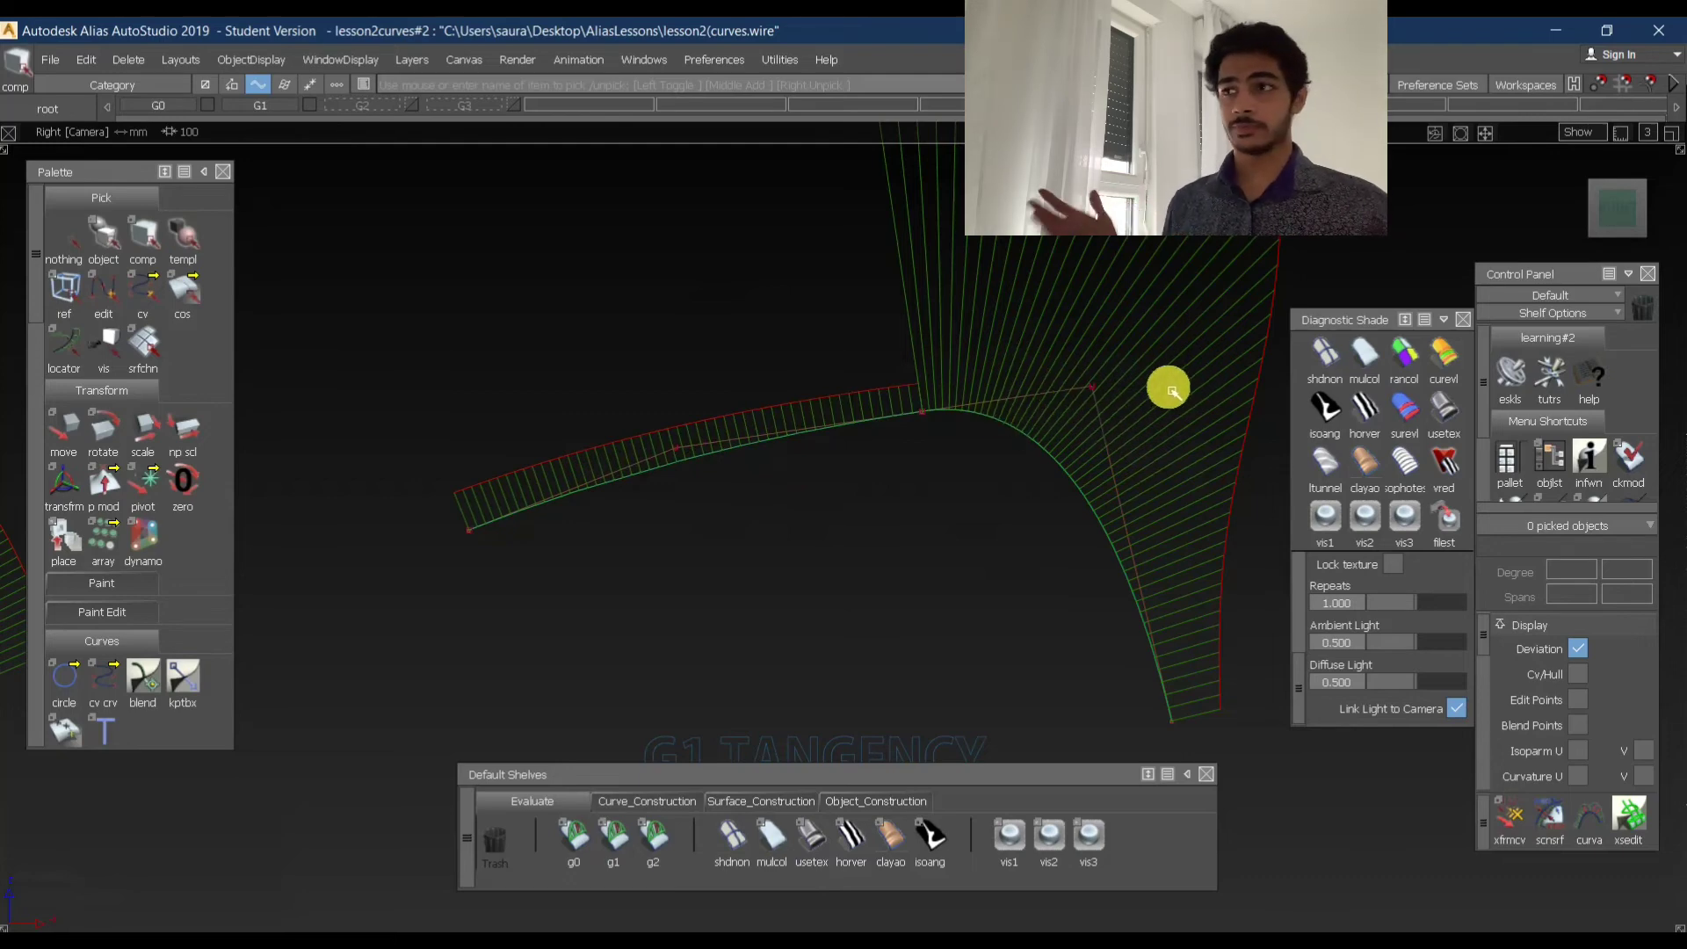
- Try moving the left G1 curve's middle CV vertically again, undo the move and clear the selection
left_click_drag(673, 456, 674, 444, "ctrl+shift")
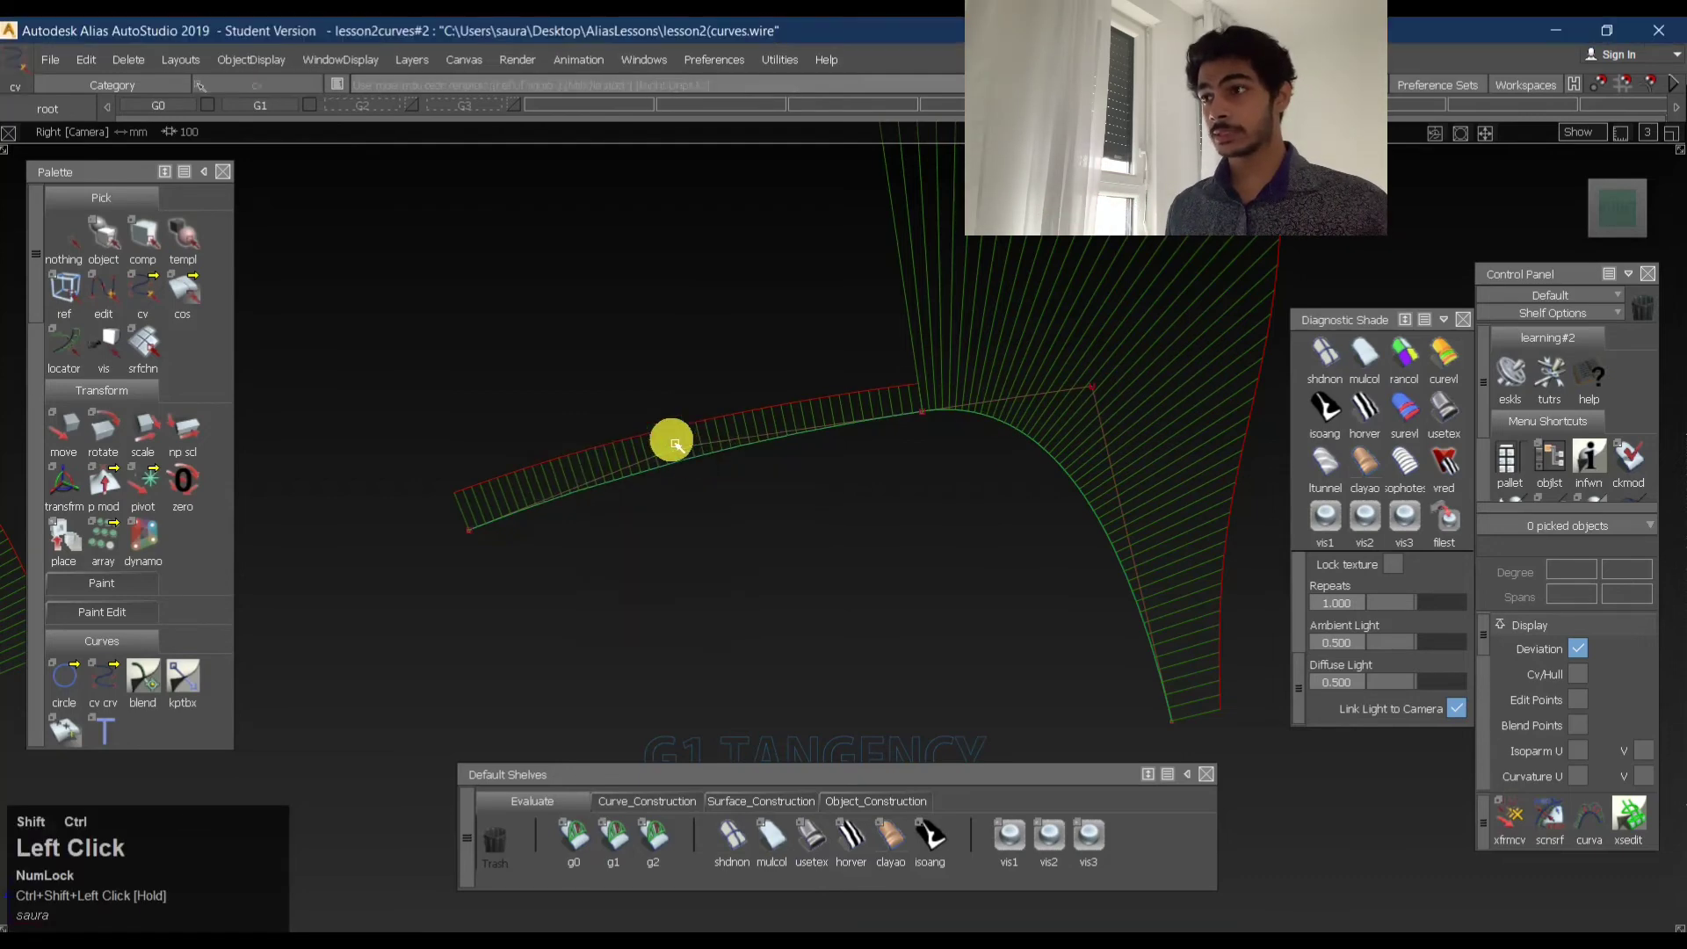
left_click(674, 446)
middle_click_drag(733, 493, 997, 408, "ctrl+shift")
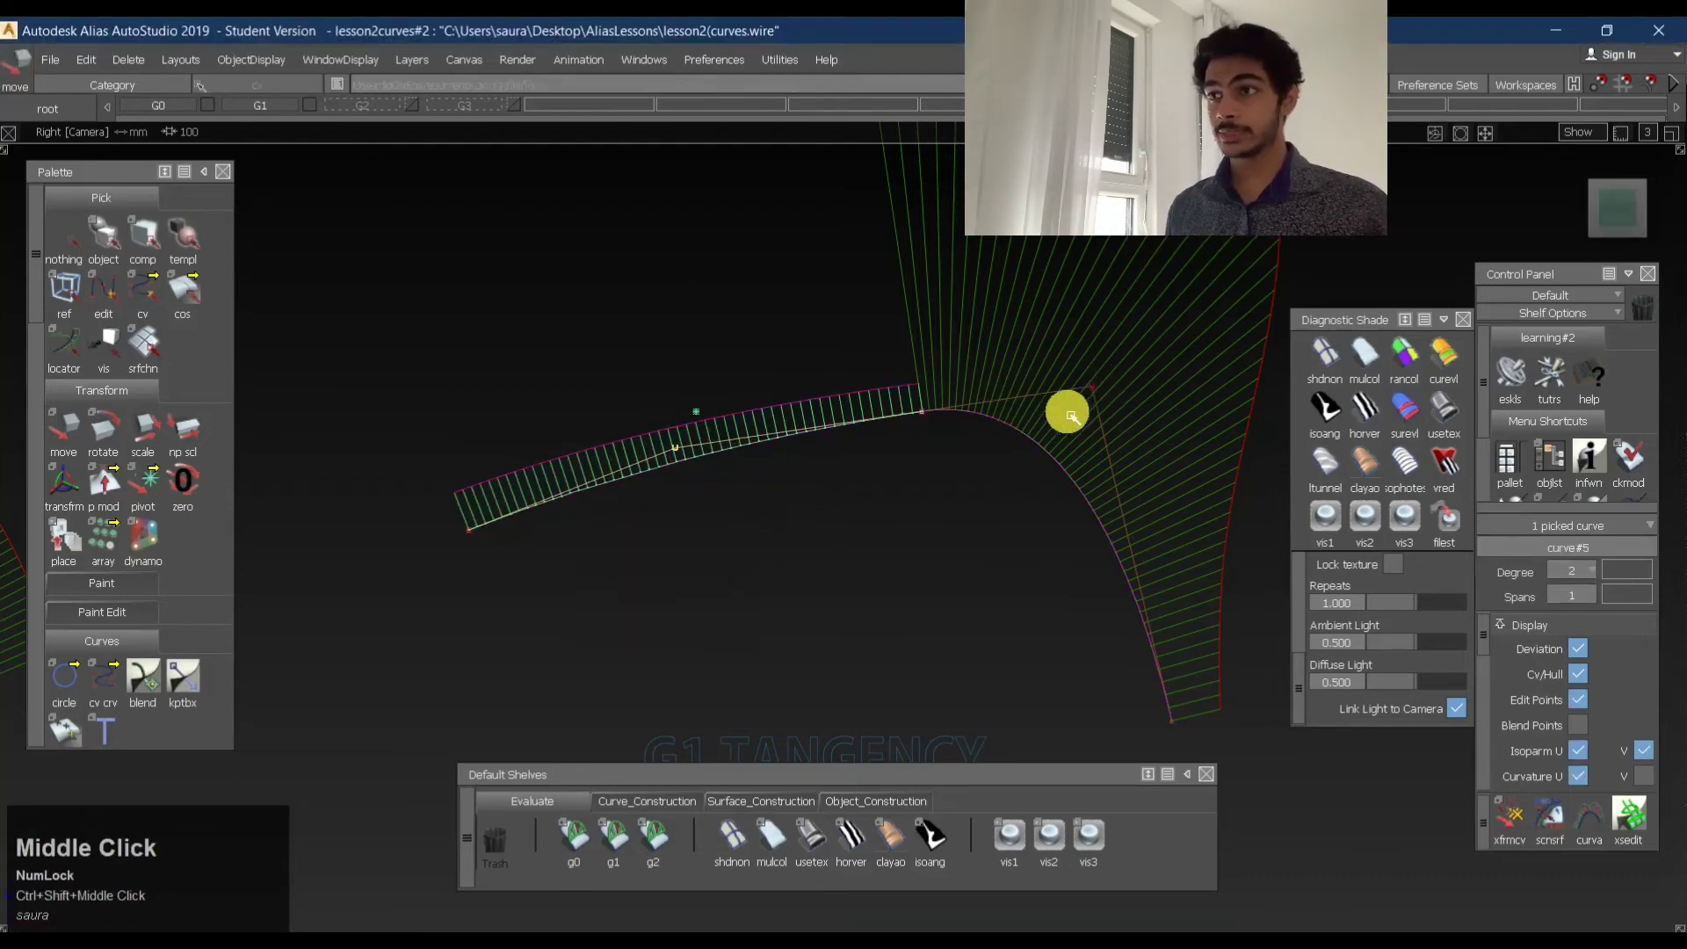
right_click_drag(840, 545, 859, 521)
key("ctrl+z")
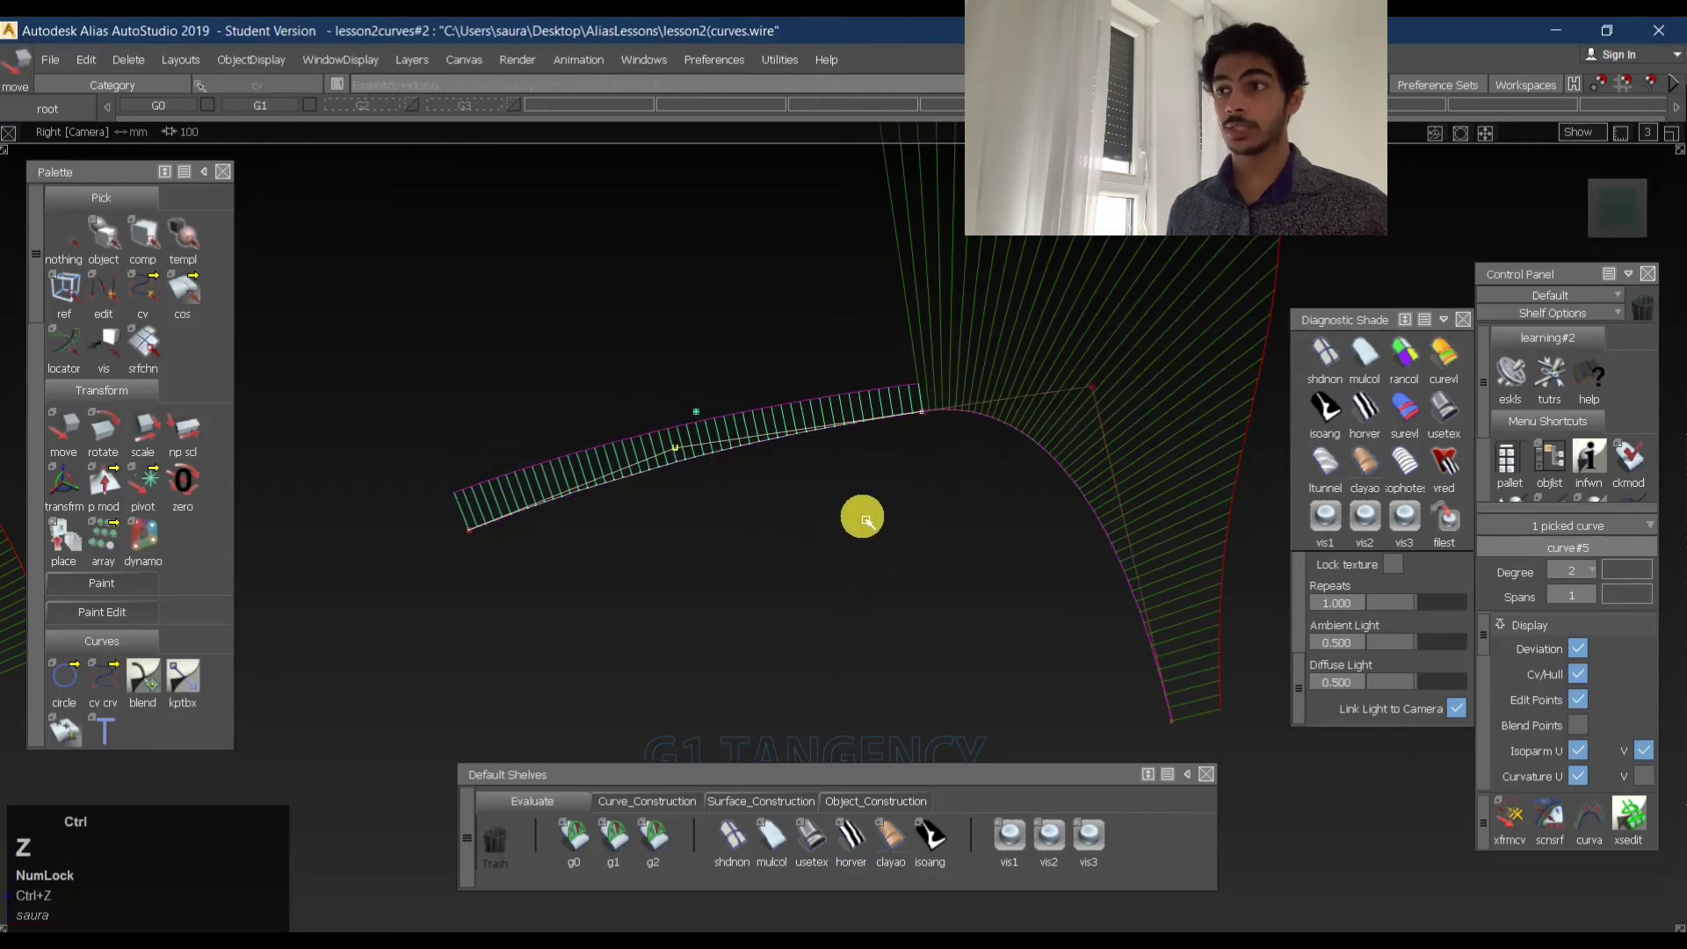
left_click_drag(1065, 551, 1157, 423, "ctrl+shift")
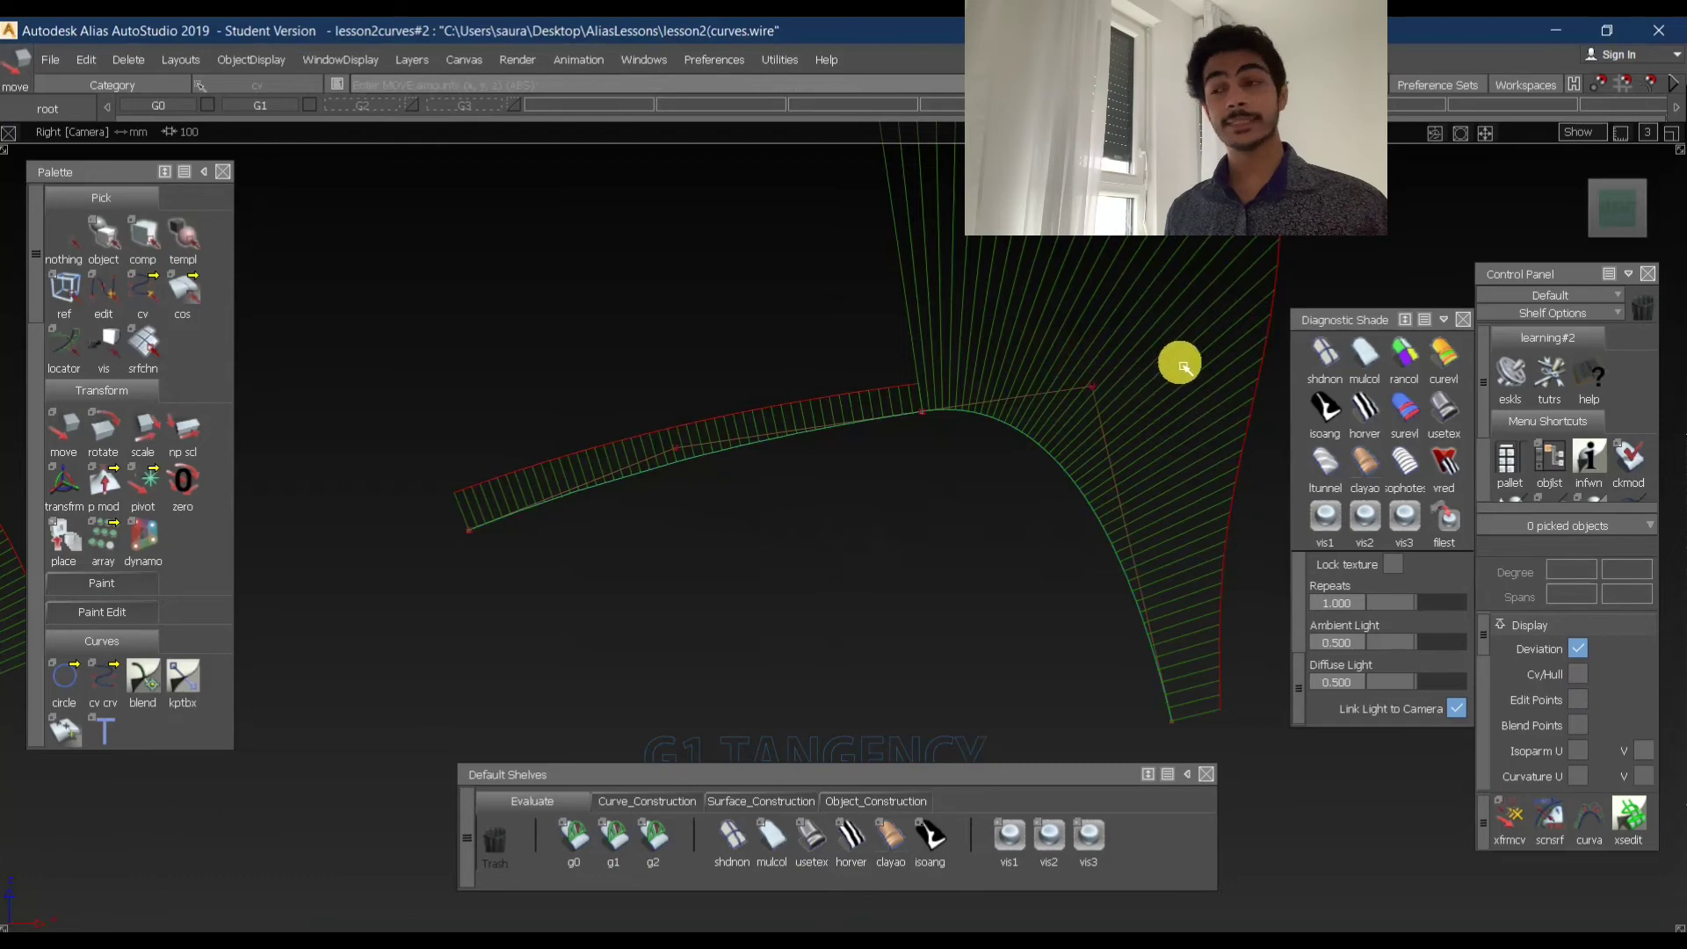
left_click(1221, 352, "ctrl+shift")
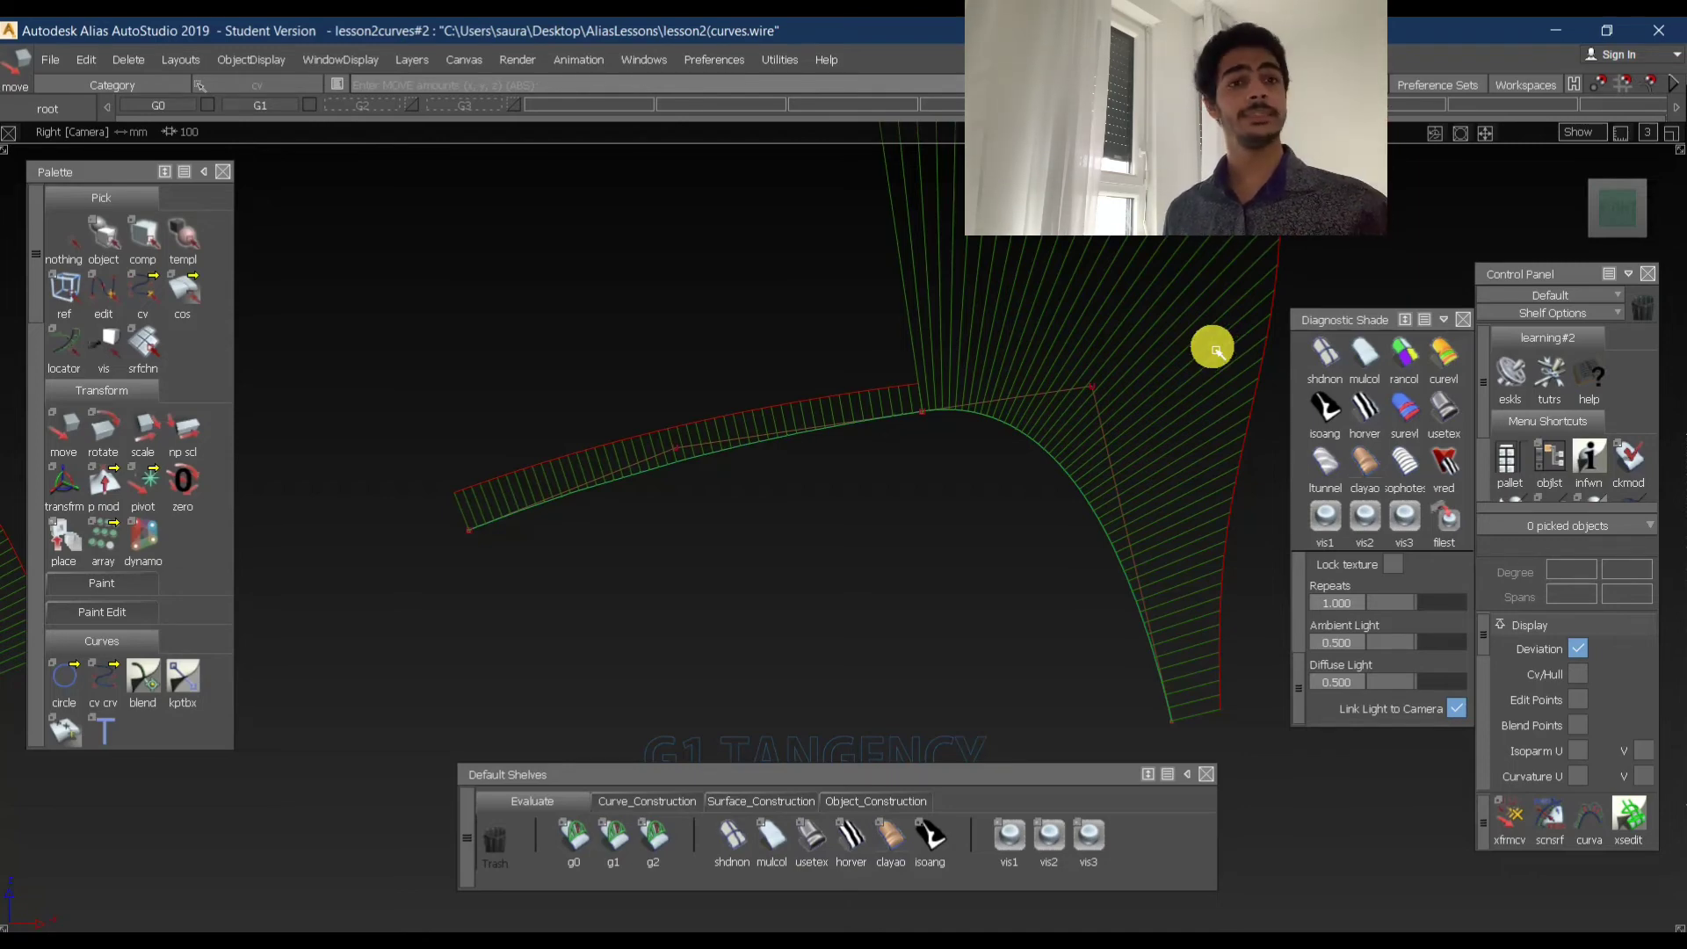
- Shade the G1 tangency surfaces with the usetex diagnostic shade, hide the wireframe curves and examine the highlight across the joint
mouse_move(1205, 313)
left_mouse_down("alt+shift")
mouse_move(825, 489)
mouse_move(1054, 358)
mouse_move(865, 409)
left_mouse_up("alt+shift")
left_click(816, 838)
middle_click_drag(1125, 302, 844, 348, "alt+shift")
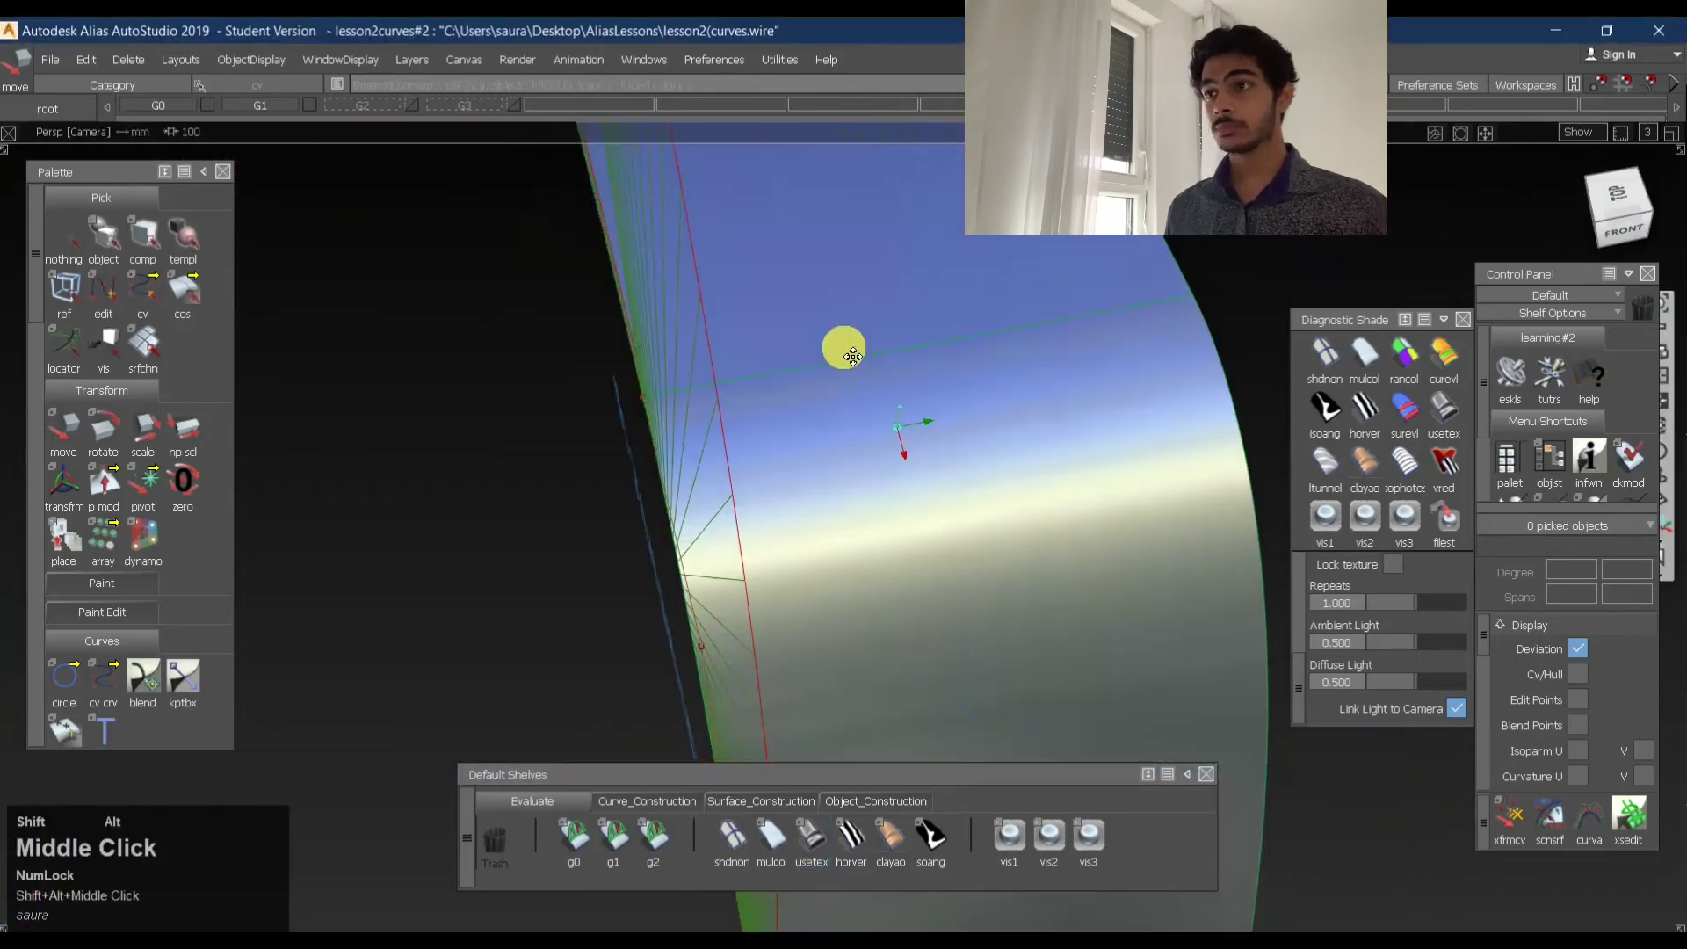
left_click_drag(852, 355, 911, 399, "alt+shift")
right_click_drag(911, 398, 984, 388, "alt+shift")
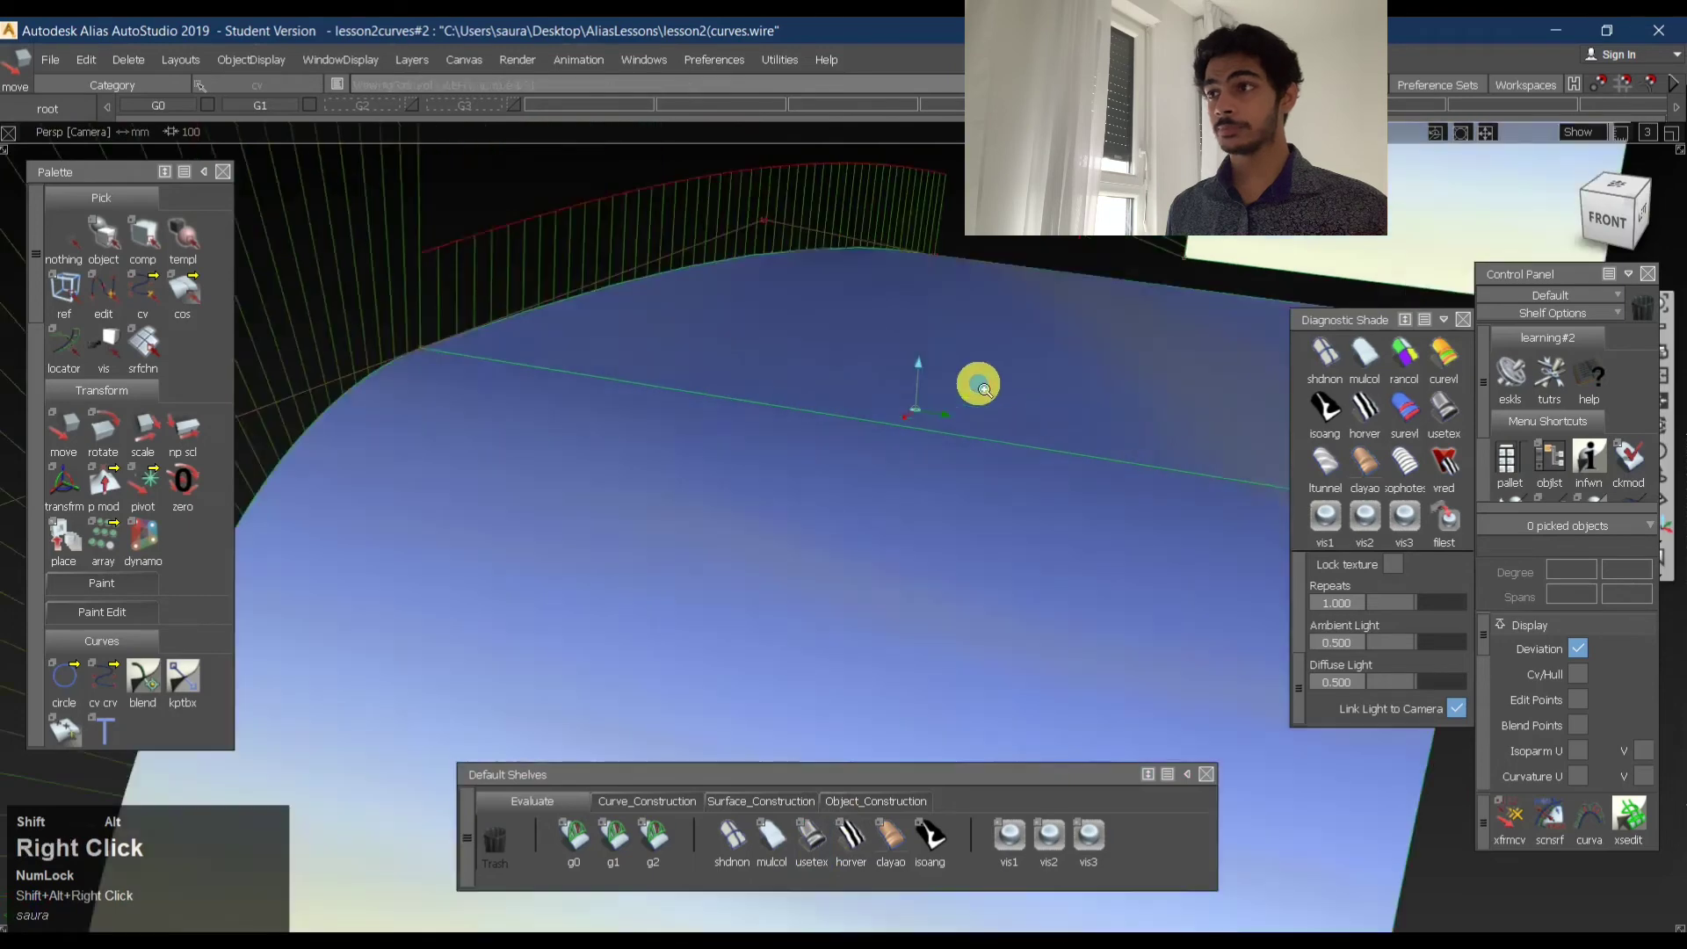
left_click_drag(982, 387, 497, 324, "alt+shift")
middle_click_drag(888, 290, 890, 383, "ctrl+shift")
left_click_drag(969, 318, 924, 490, "alt+shift")
right_click_drag(924, 490, 984, 505, "alt+shift")
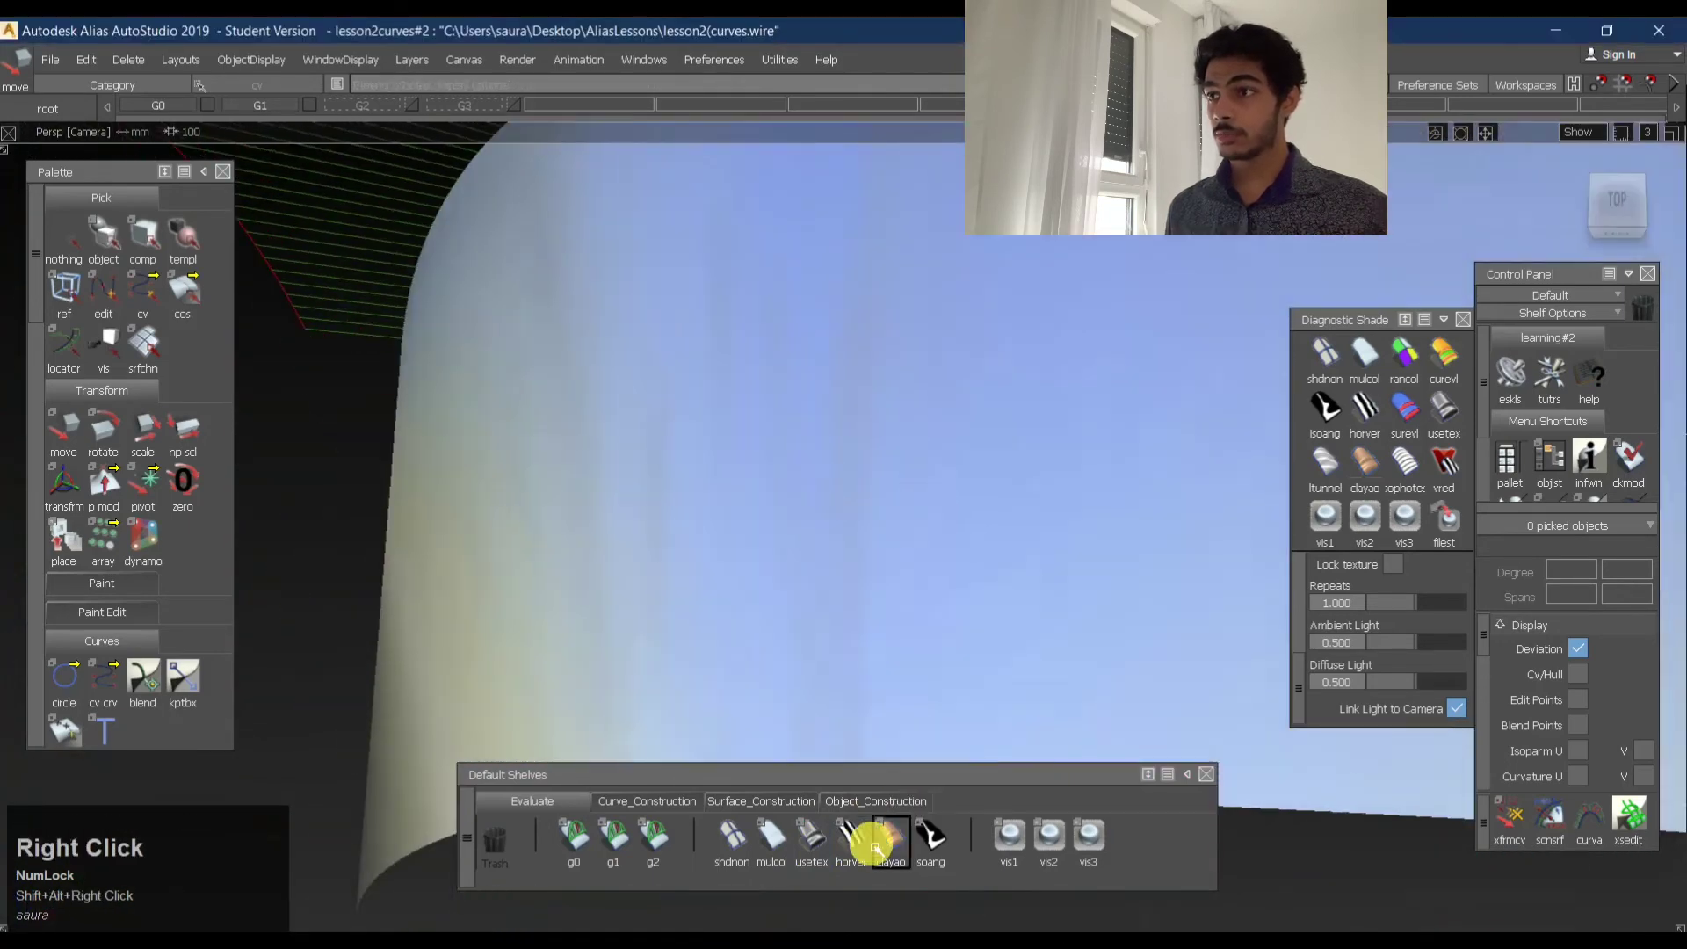
- Apply the horver stripe shading to the G1 surfaces and examine how the stripes cross the joint
left_click(845, 843)
mouse_move(843, 578)
left_mouse_down("alt+shift")
mouse_move(736, 536)
mouse_move(730, 553)
mouse_move(966, 475)
left_mouse_up("alt+shift")
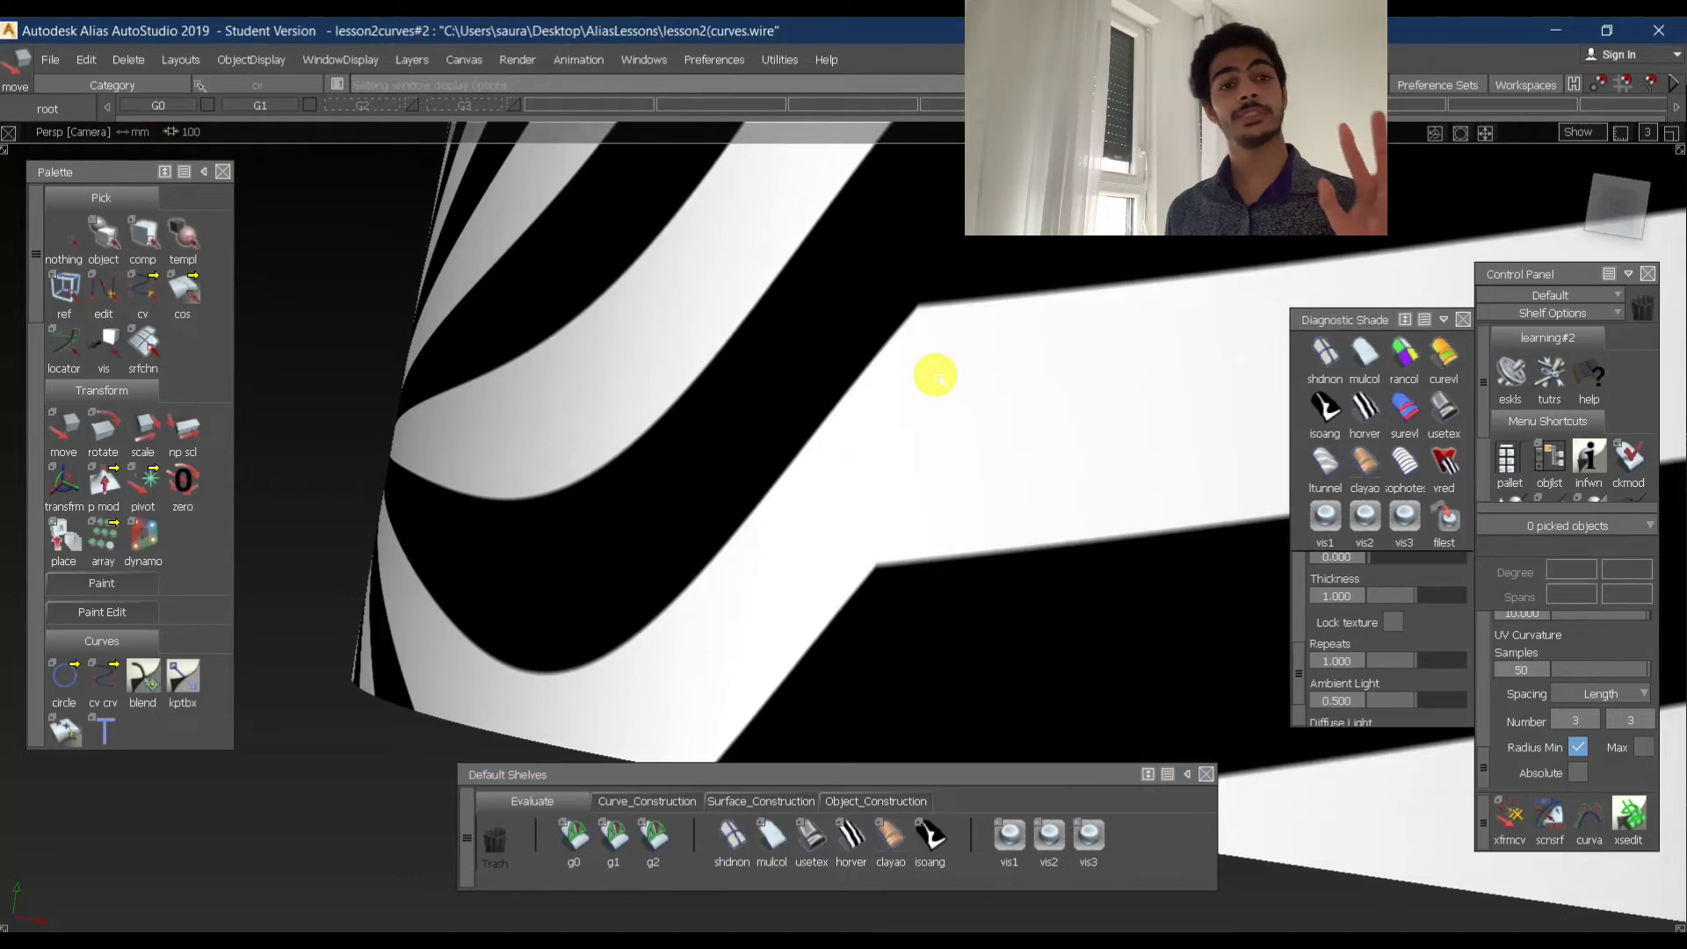
left_click(984, 375, "alt+shift")
right_click_drag(986, 377, 965, 395, "alt+shift")
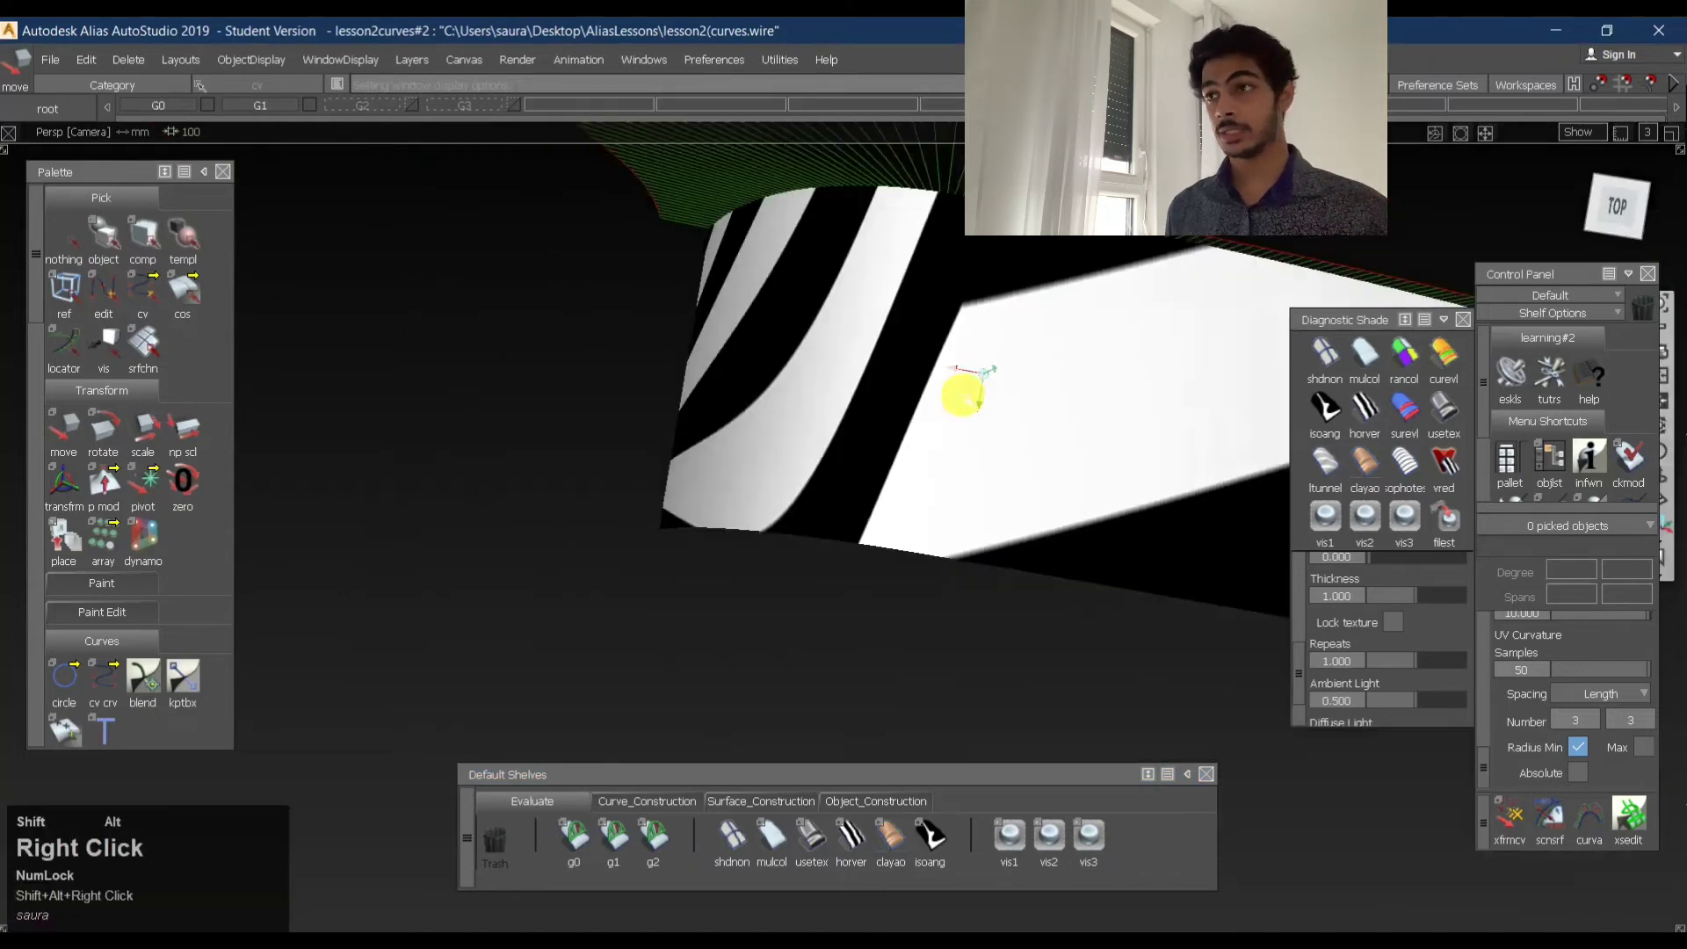
left_click_drag(965, 395, 1434, 264, "alt+shift")
- Show the G2 layer in the Right view and restore the unshaded display of the curves
left_click(1610, 218)
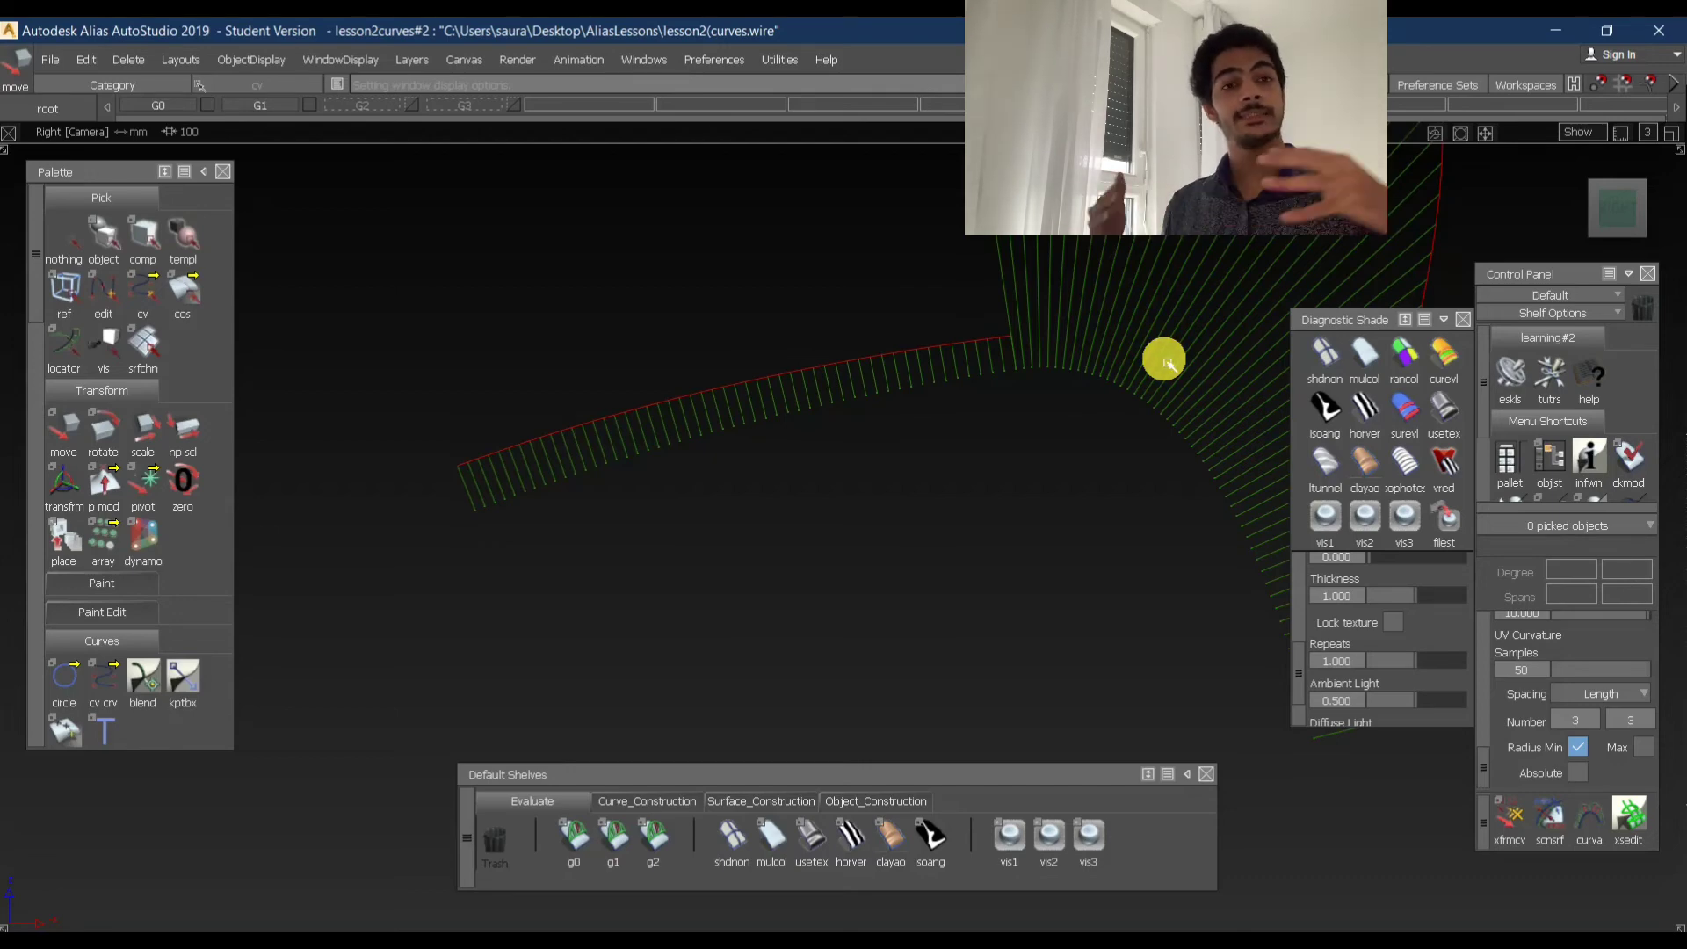
right_click_drag(988, 343, 871, 416, "alt+shift")
middle_click_drag(871, 417, 1202, 295, "alt+shift")
right_click_drag(1202, 296, 514, 151, "alt+shift")
left_click(413, 104)
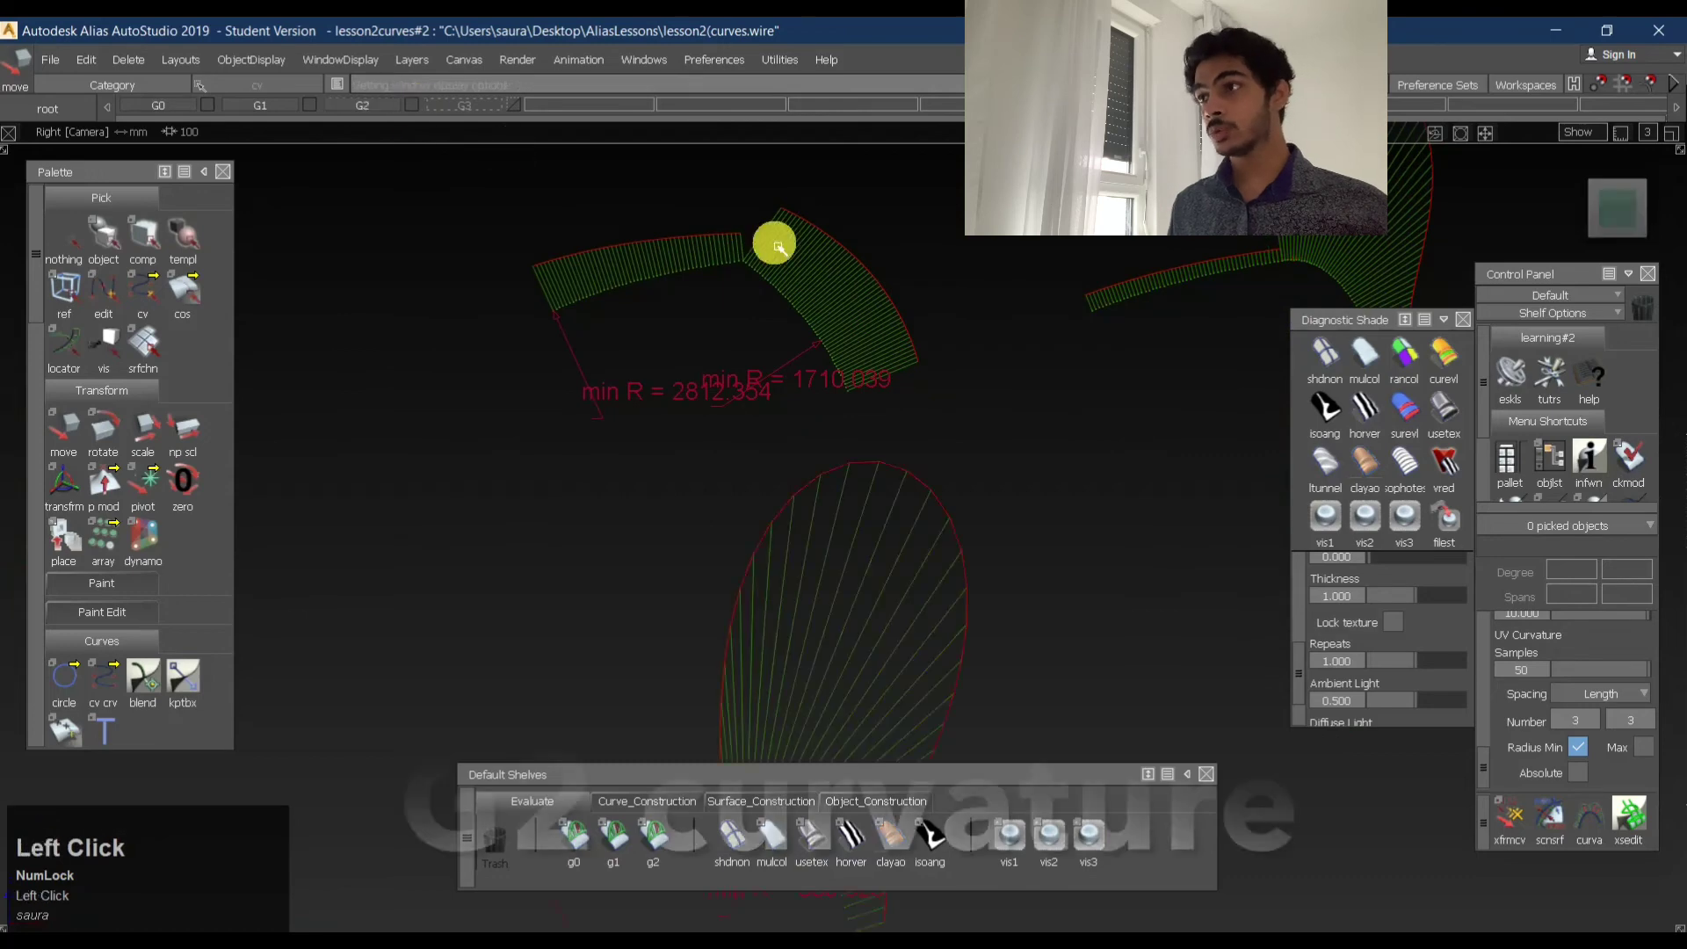
middle_click_drag(1002, 479, 694, 281, "alt+shift")
right_click_drag(694, 281, 576, 357, "alt+shift")
middle_click_drag(575, 356, 817, 402, "alt+shift")
middle_click_drag(1044, 259, 670, 369, "shift")
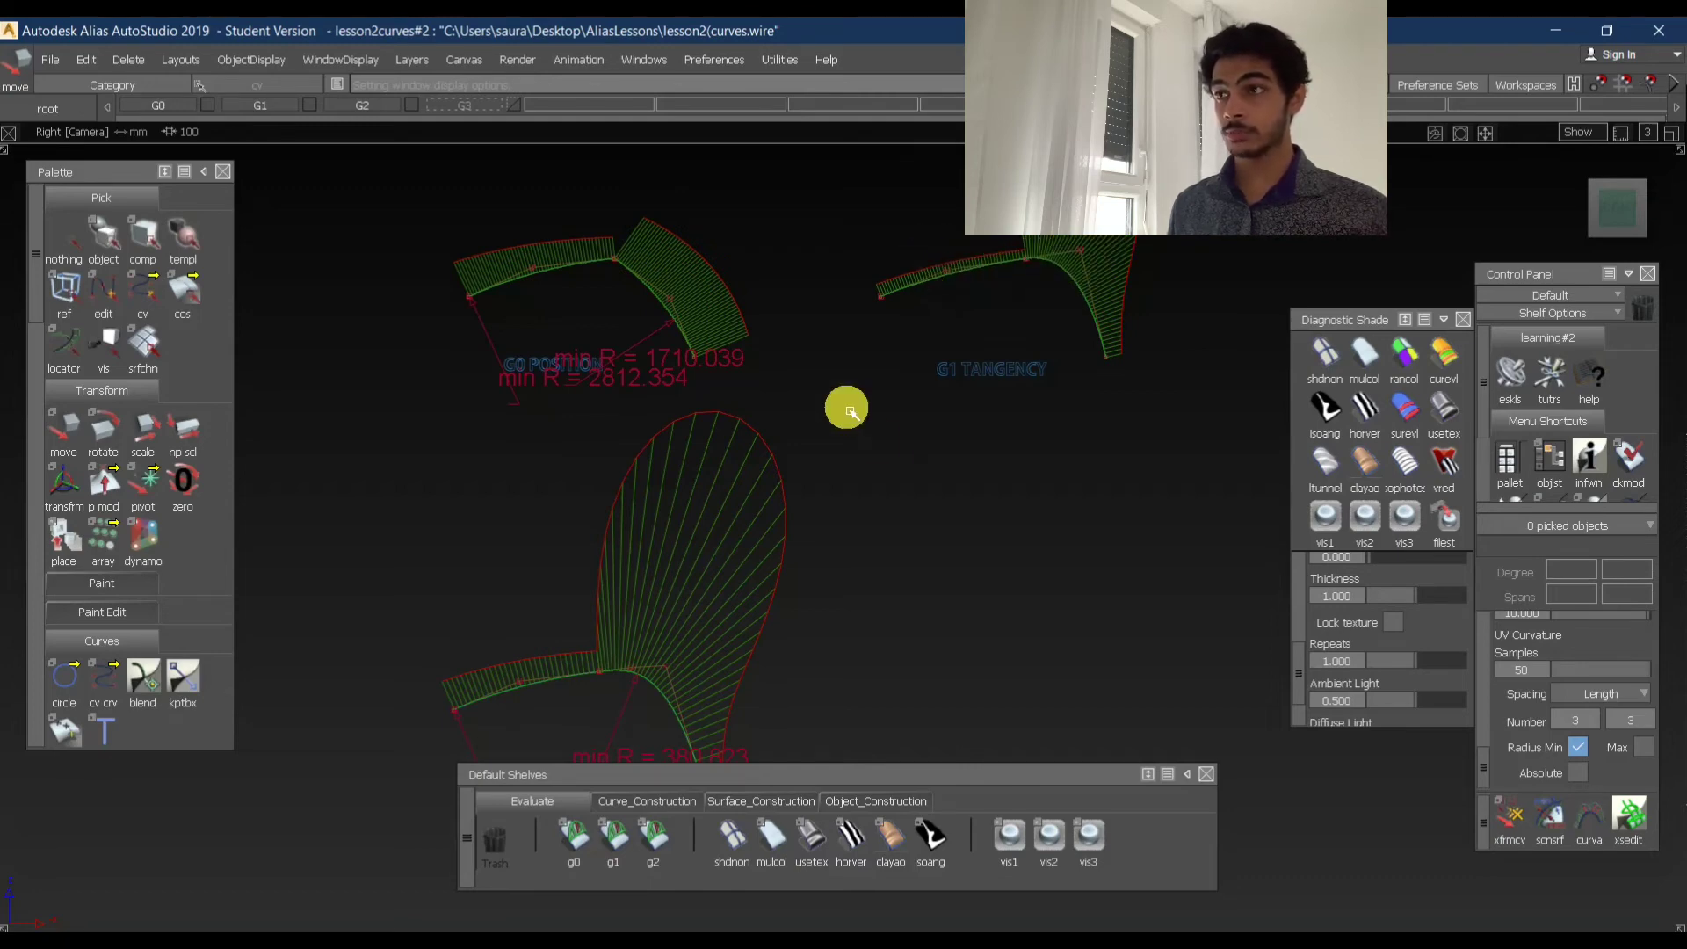
- Move the left G2 curve's middle CV up and down to compare the curvature combs at the joint
middle_click_drag(846, 408, 618, 446, "alt+shift")
right_click_drag(592, 458, 346, 425, "alt+shift")
mouse_move(361, 431)
left_mouse_down("ctrl+shift")
mouse_move(332, 407)
mouse_move(387, 450)
left_mouse_up("ctrl+shift")
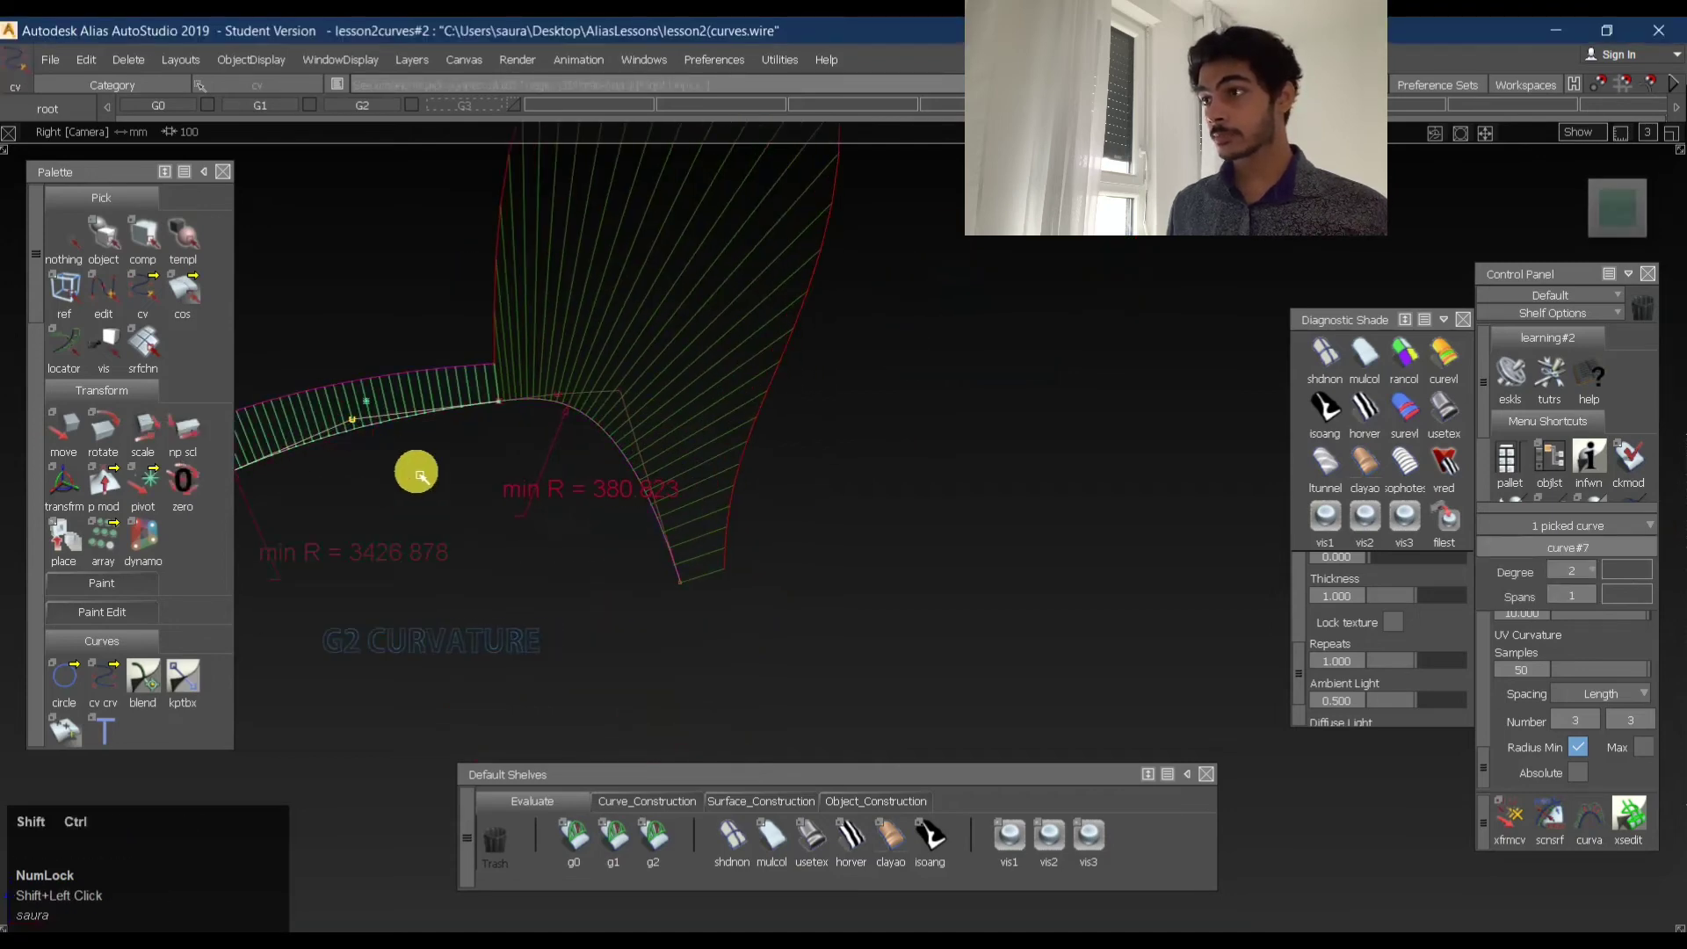
middle_click_drag(420, 477, 428, 381, "ctrl+shift")
left_click_drag(435, 446, 433, 452)
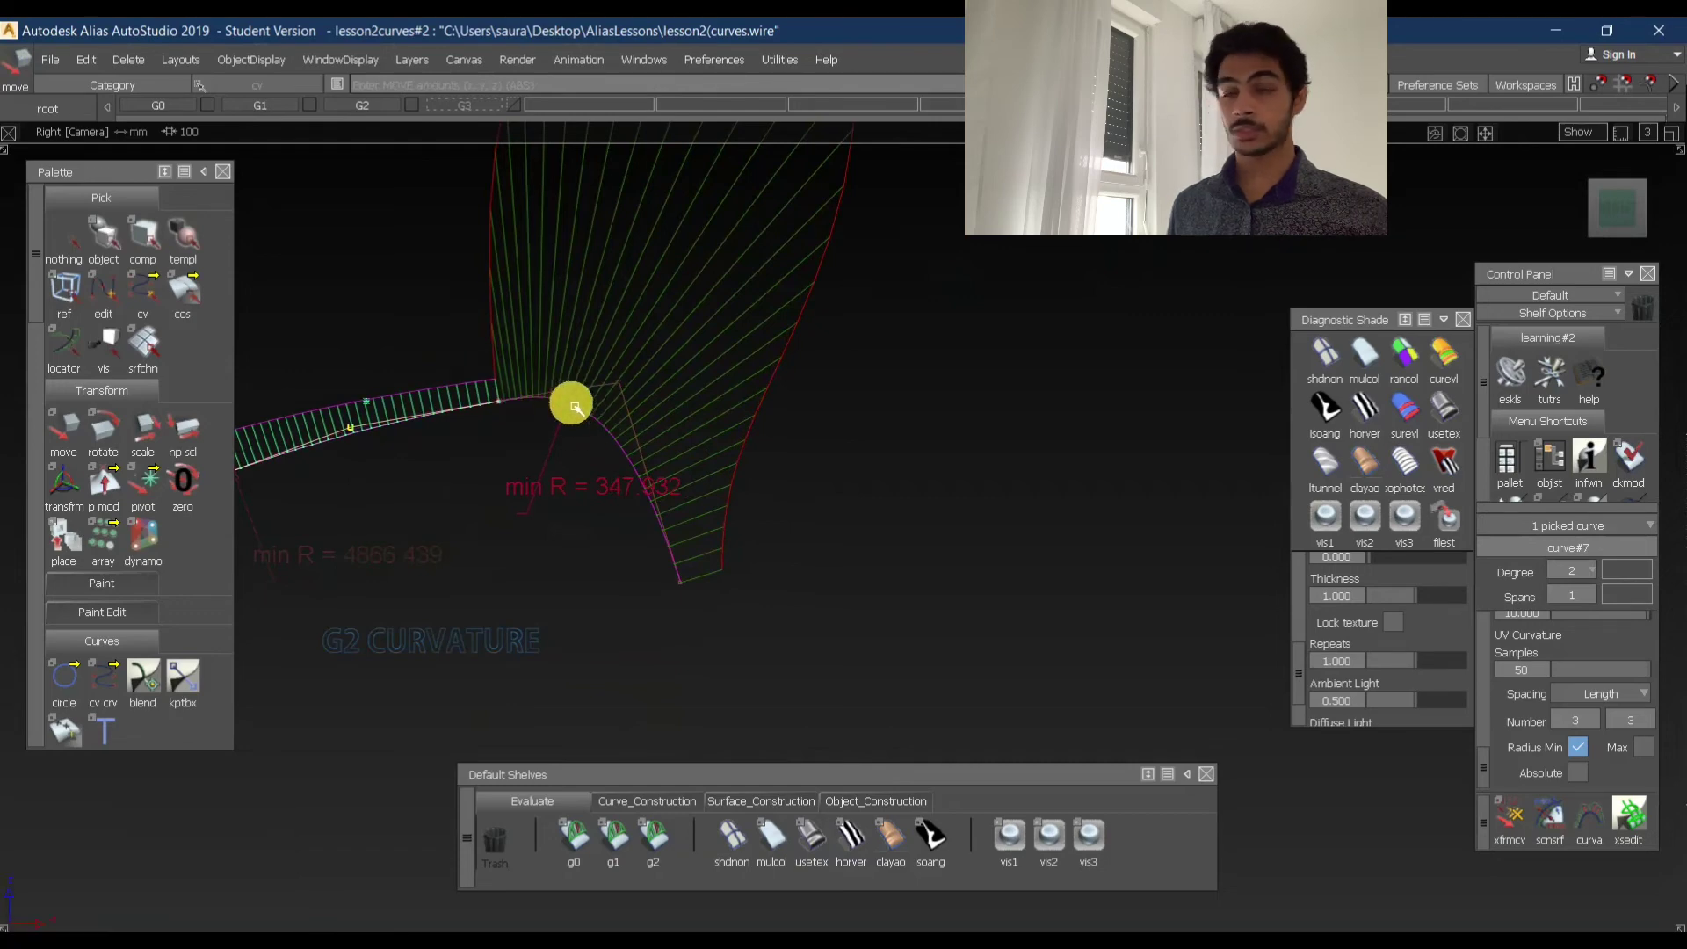
left_click_drag(491, 507, 487, 497)
middle_click_drag(490, 476, 659, 482, "alt+shift")
left_click_drag(577, 491, 577, 499)
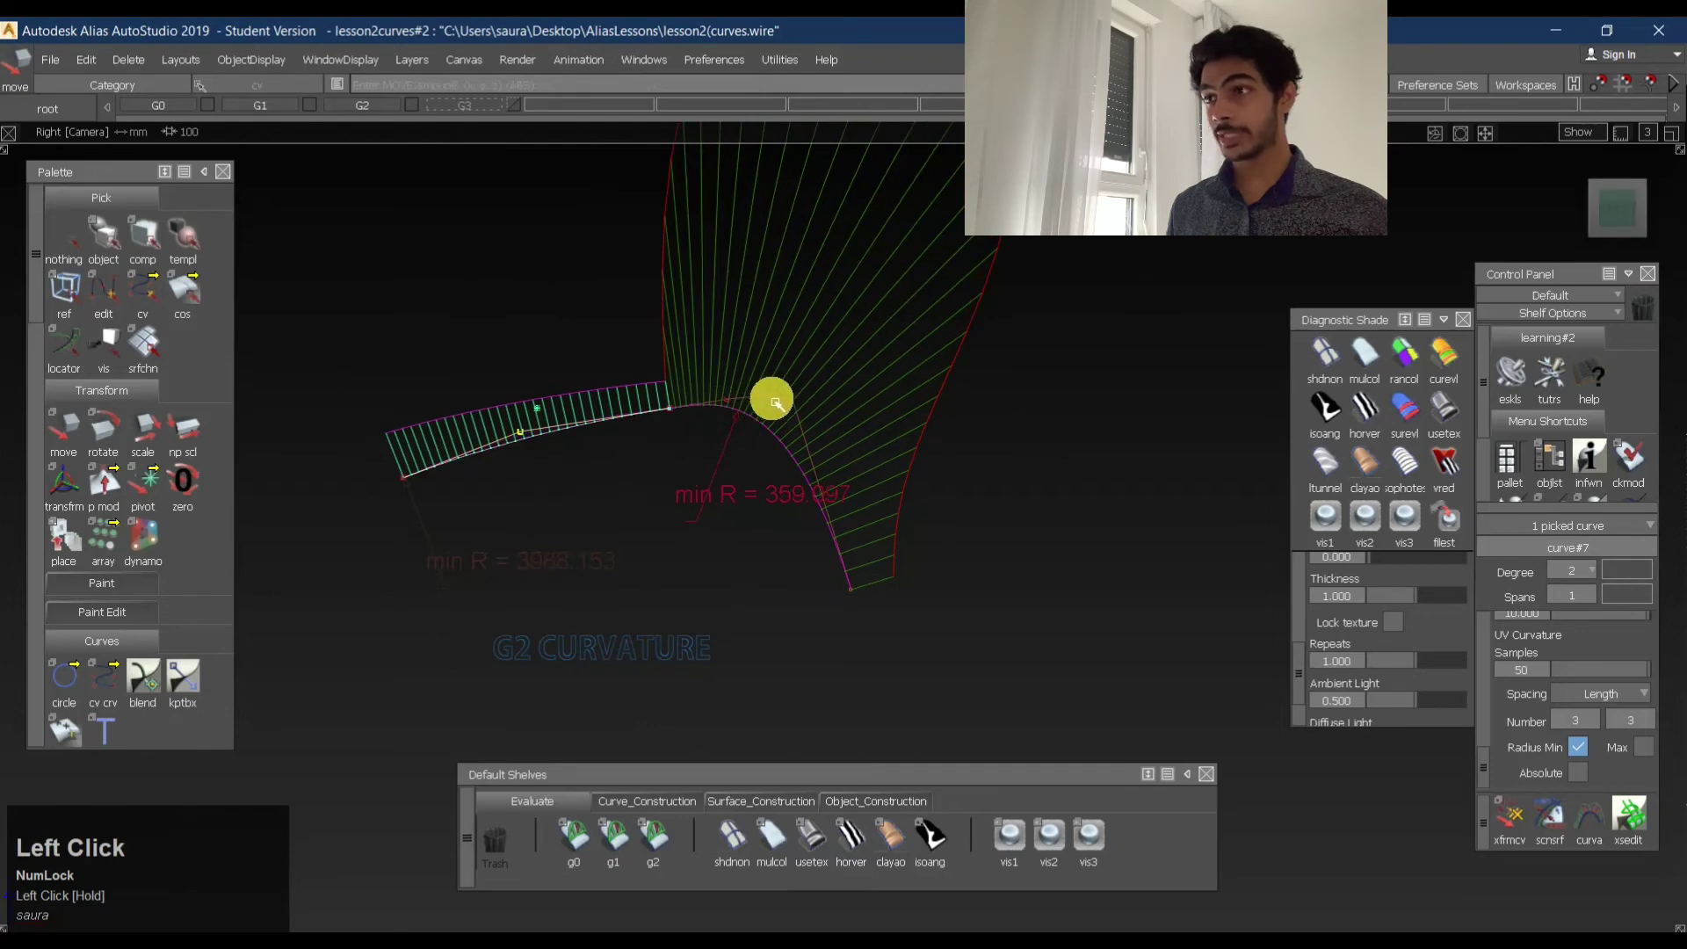
- Undo the last change to the G2 curve's middle CV, then pick the right G2 curve for inspection and clear the selection
key("ctrl+z")
left_click_drag(738, 475, 833, 450, "ctrl+shift")
key("ctrl+z")
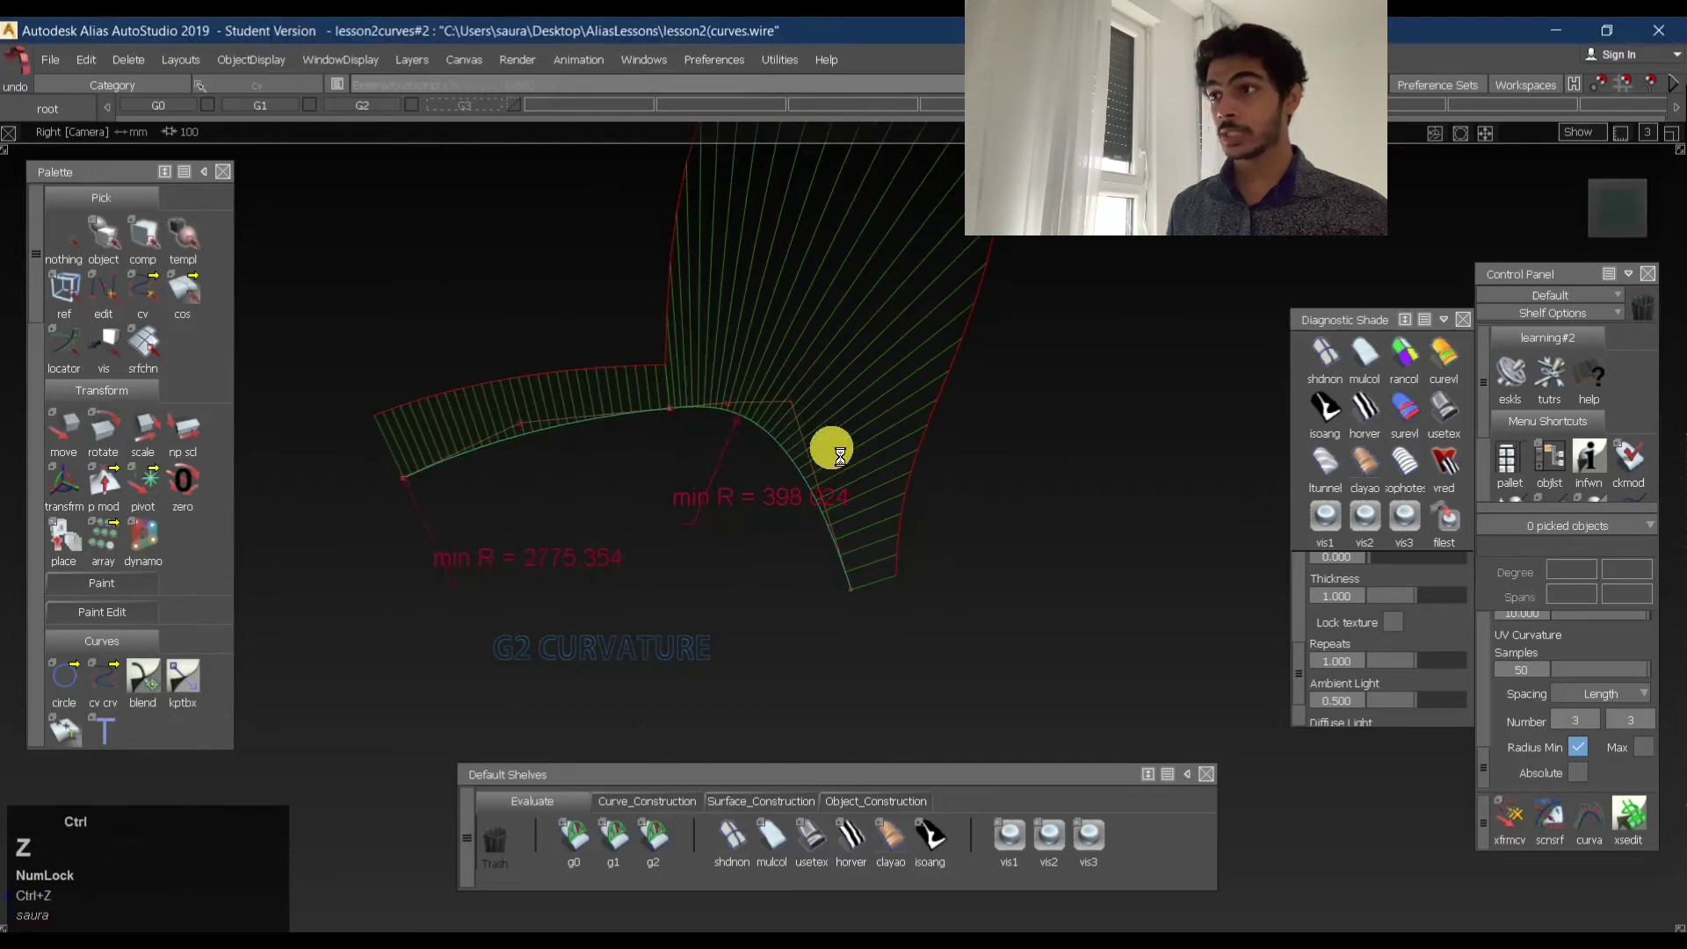
left_click(754, 457, "ctrl+shift")
left_click_drag(696, 433, 706, 476, "ctrl+shift")
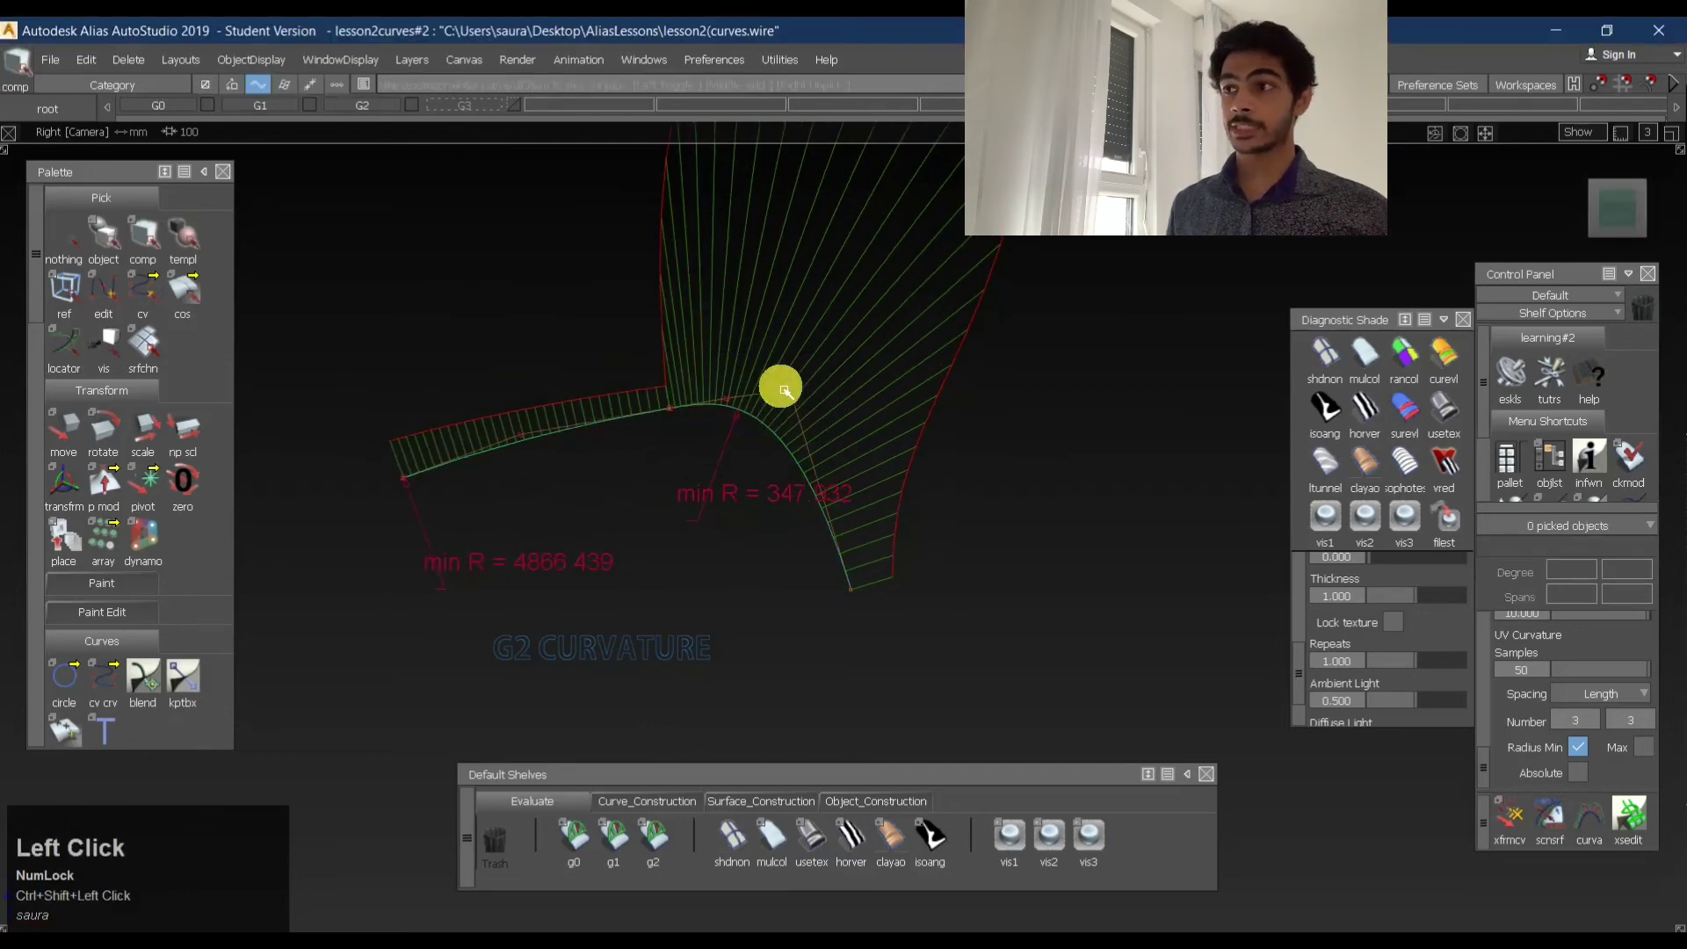
left_click(792, 404)
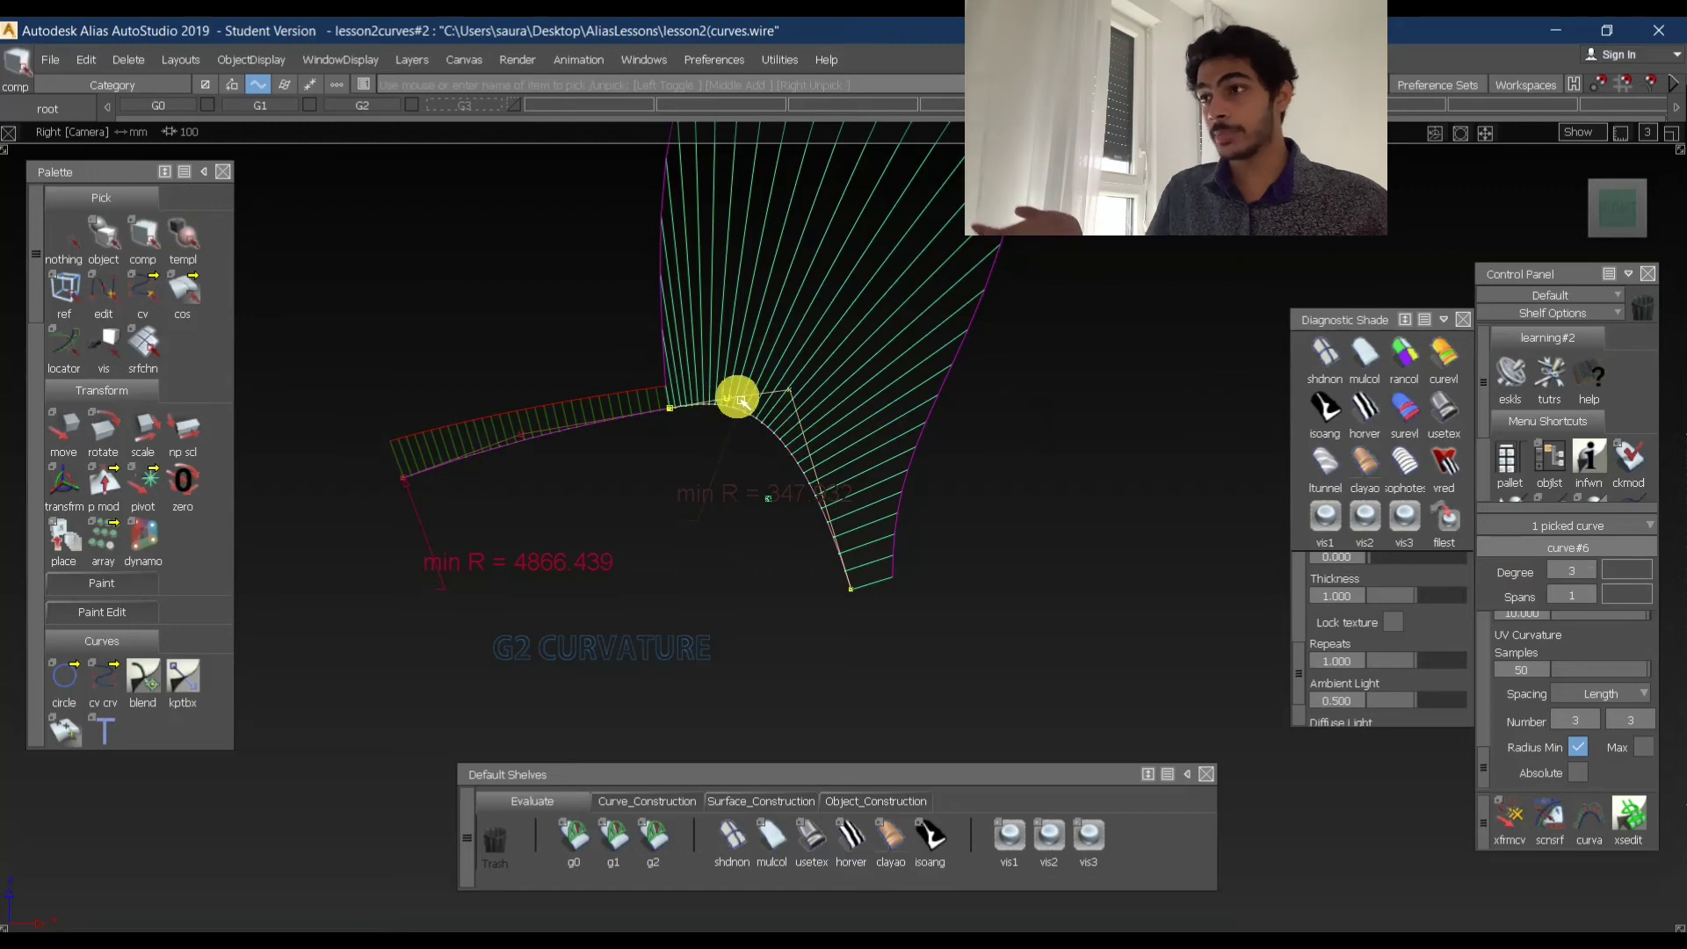
left_click(770, 330)
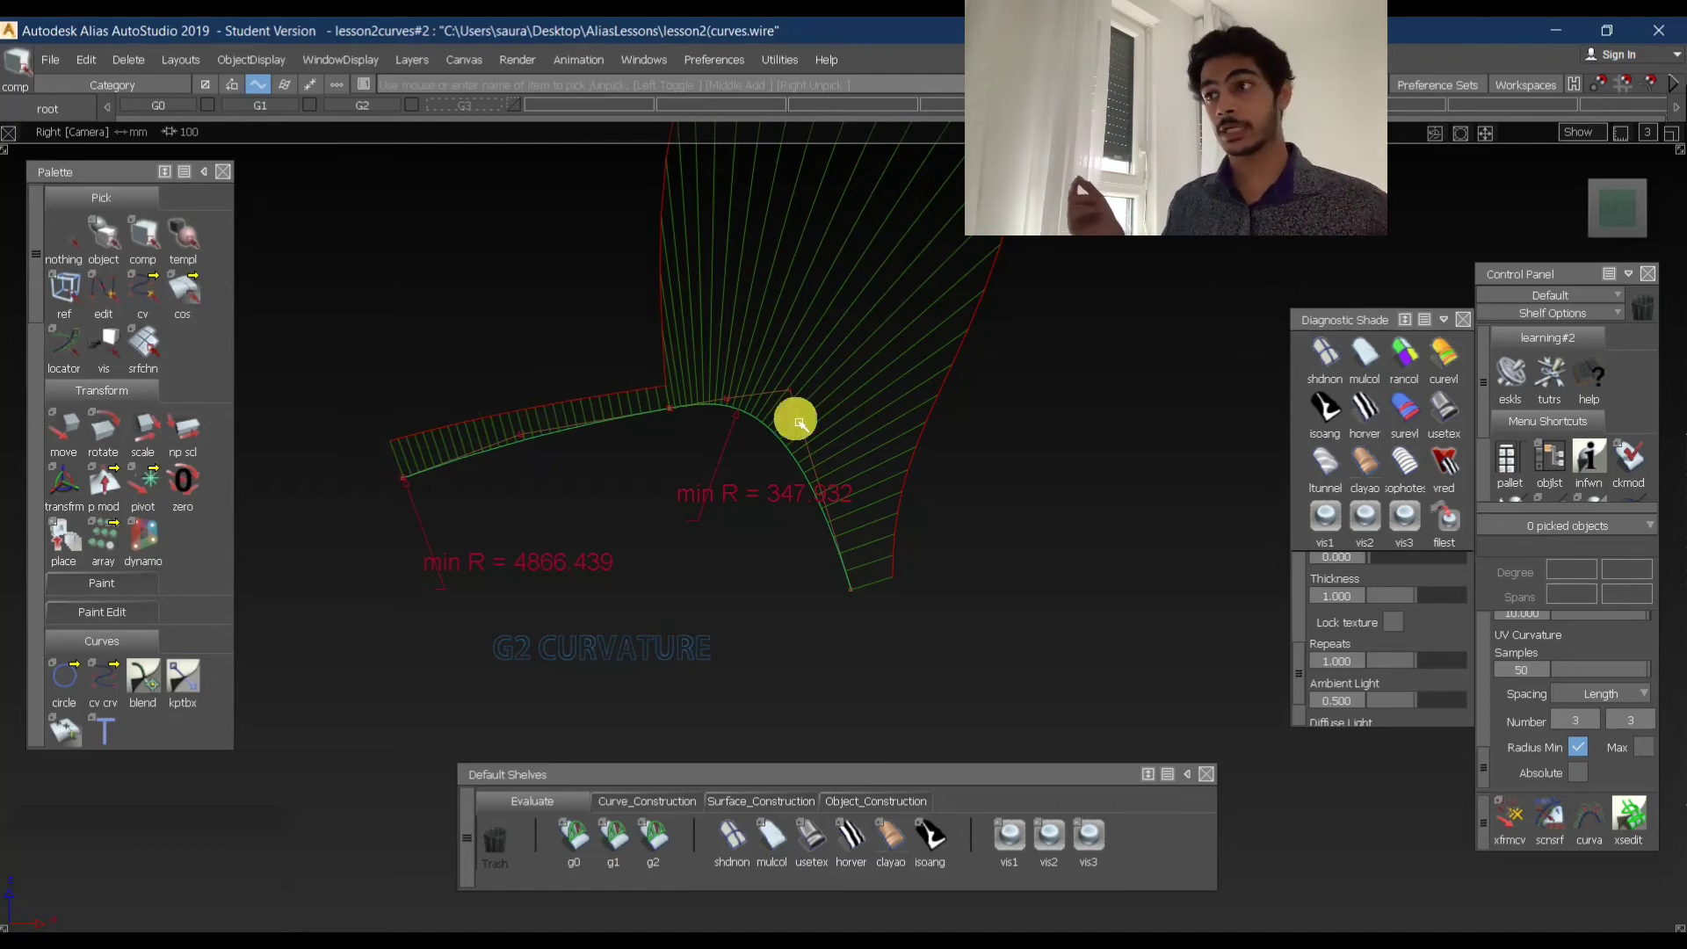
- Show the G3 layer so its curves stand beside the G2 curvature curves
right_click_drag(794, 414, 780, 440, "alt+shift")
middle_click_drag(779, 440, 648, 365, "alt+shift")
right_click_drag(648, 365, 555, 346, "alt+shift")
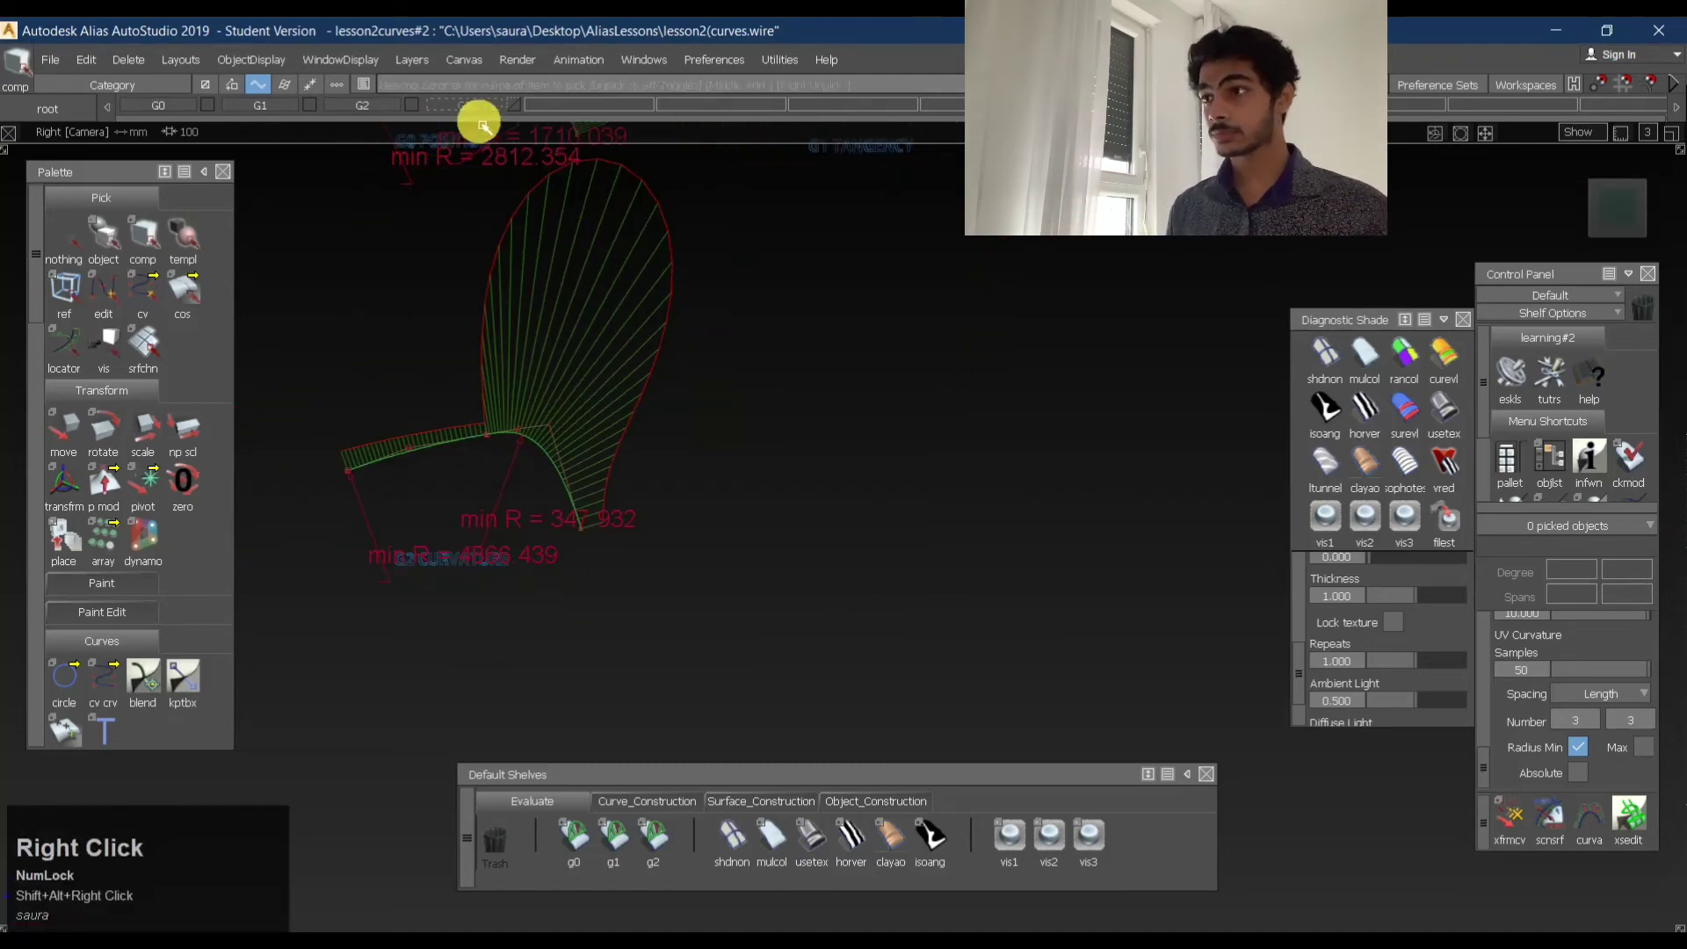
left_click(521, 106)
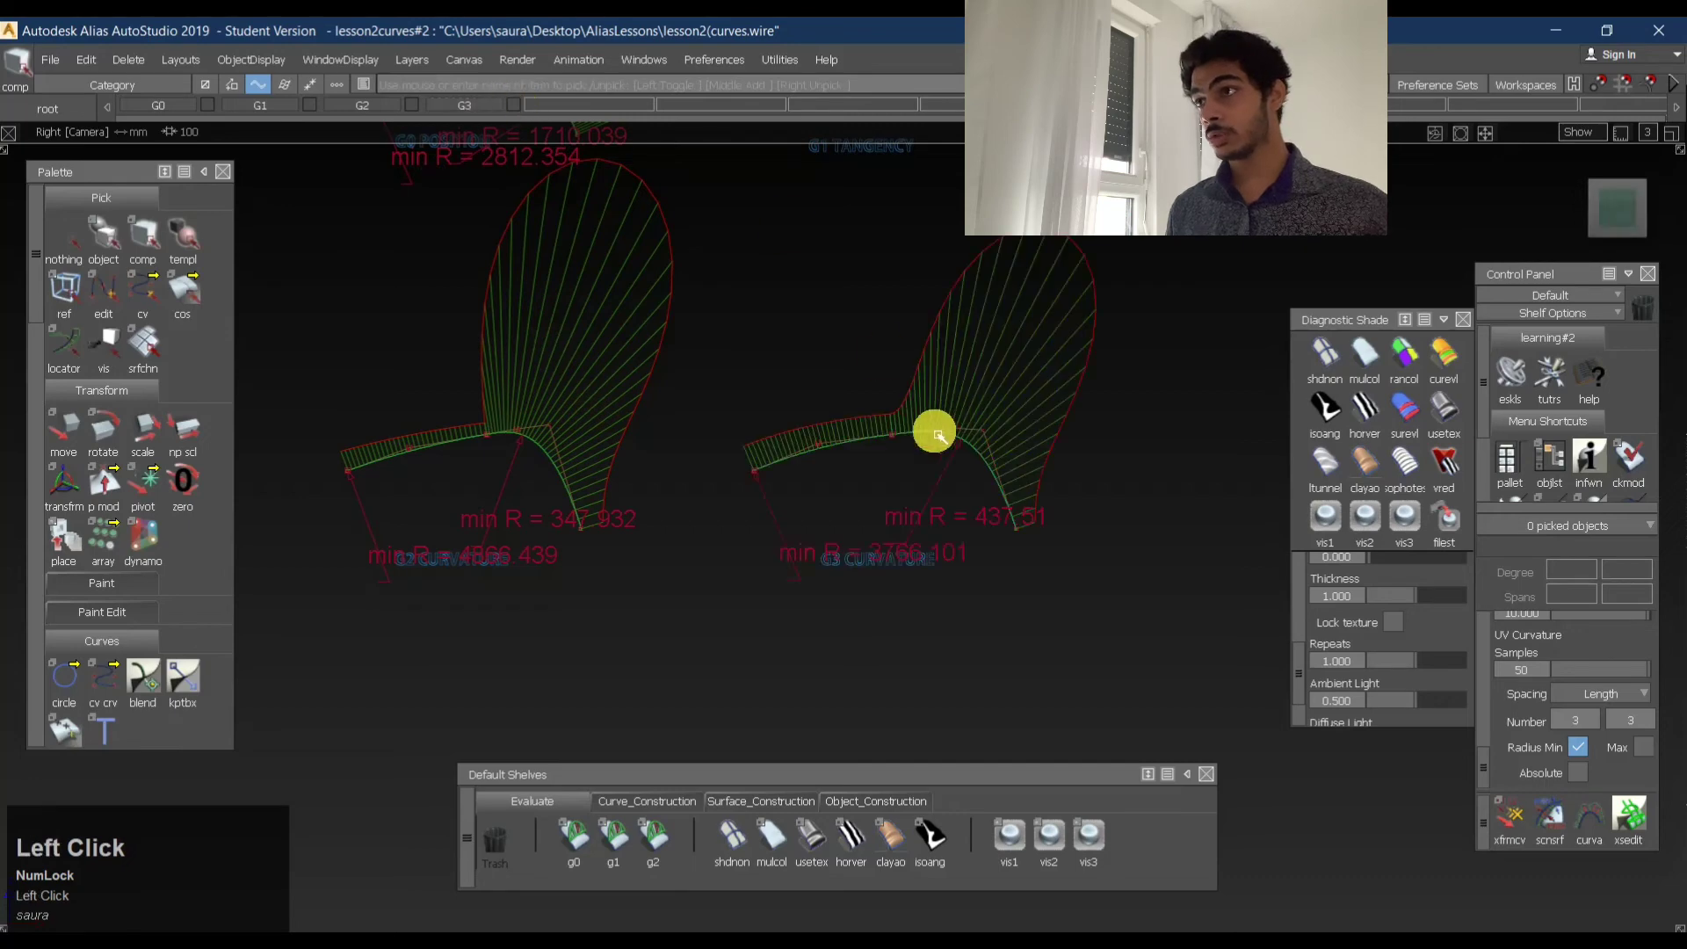
- Hide the G0 and G1 layers, inspect the wireframe G2 surfaces in perspective and return to the Right view
left_click_drag(544, 387, 420, 442, "alt+shift")
left_click(564, 330, "alt+shift")
right_click_drag(580, 314, 644, 282, "alt+shift")
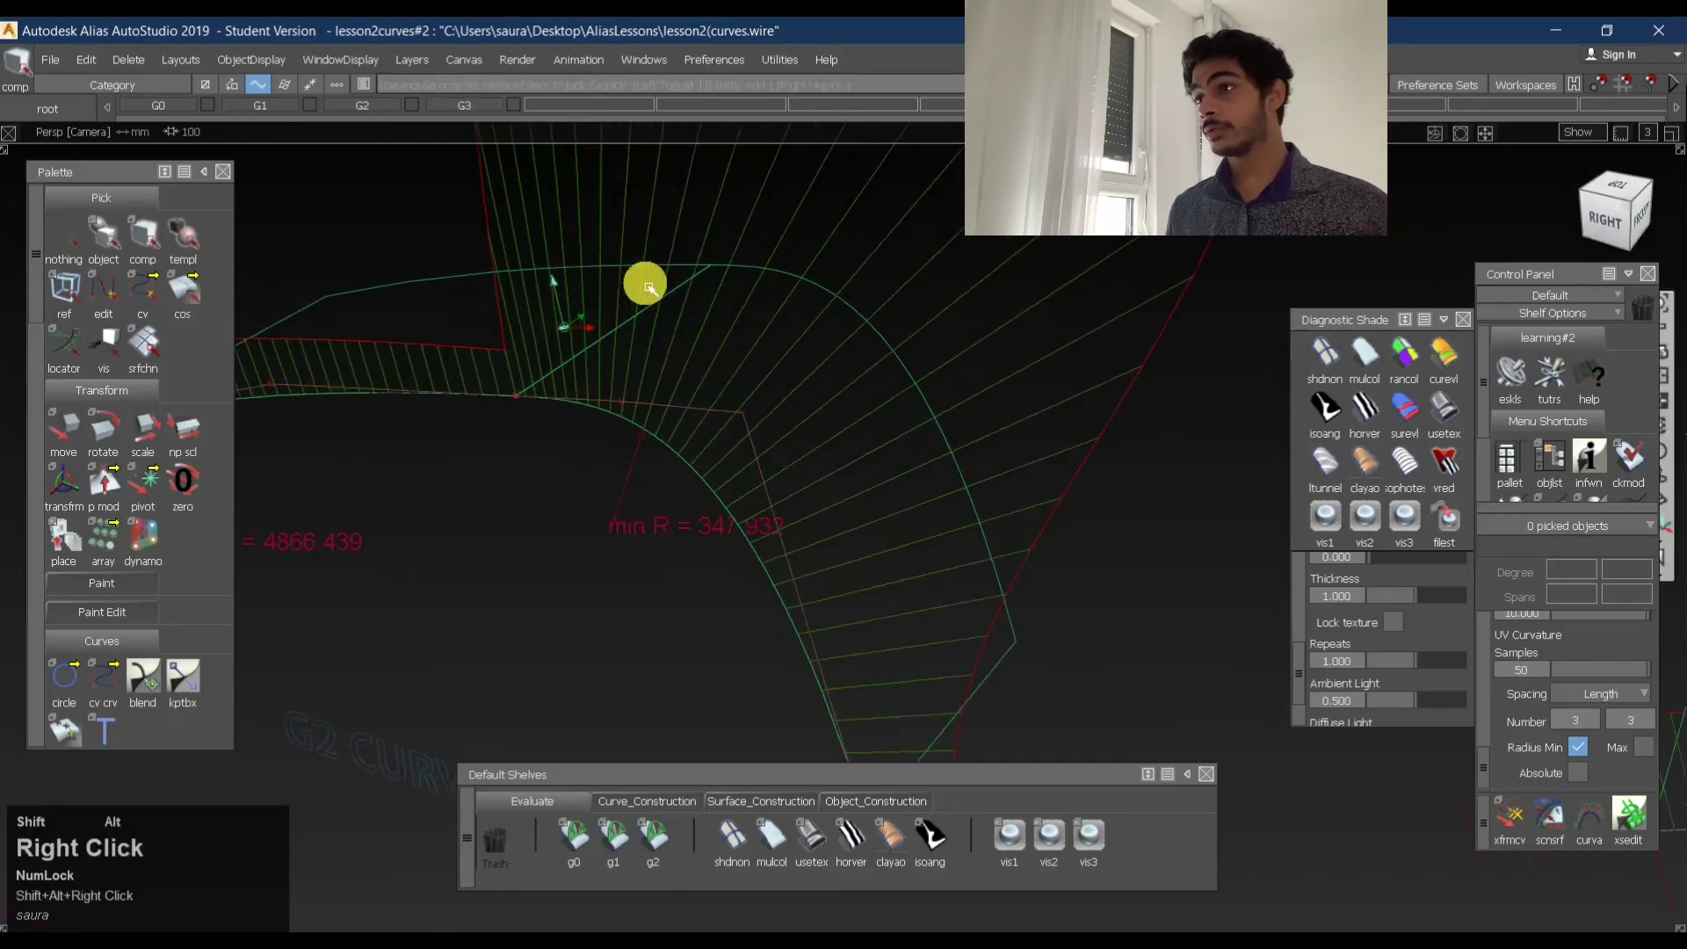
mouse_move(646, 284)
left_mouse_down("alt+shift")
mouse_move(712, 309)
mouse_move(632, 377)
mouse_move(667, 466)
left_mouse_up("alt+shift")
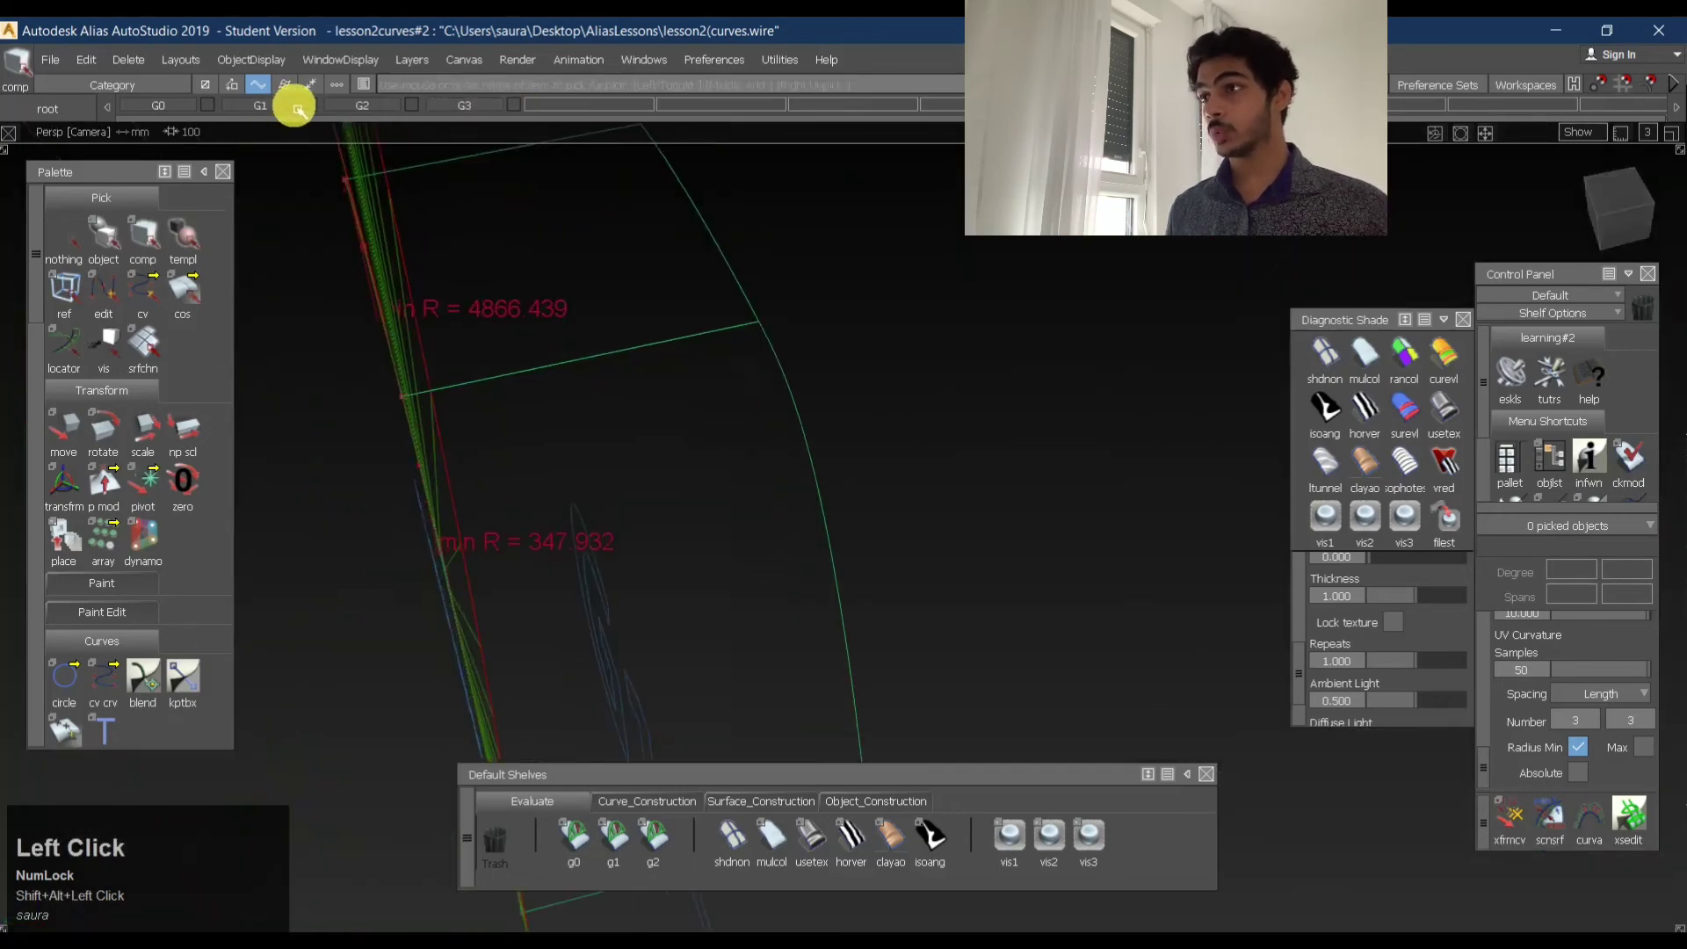
left_click(234, 107)
left_click(207, 108)
left_click_drag(747, 377, 1076, 360, "alt+shift")
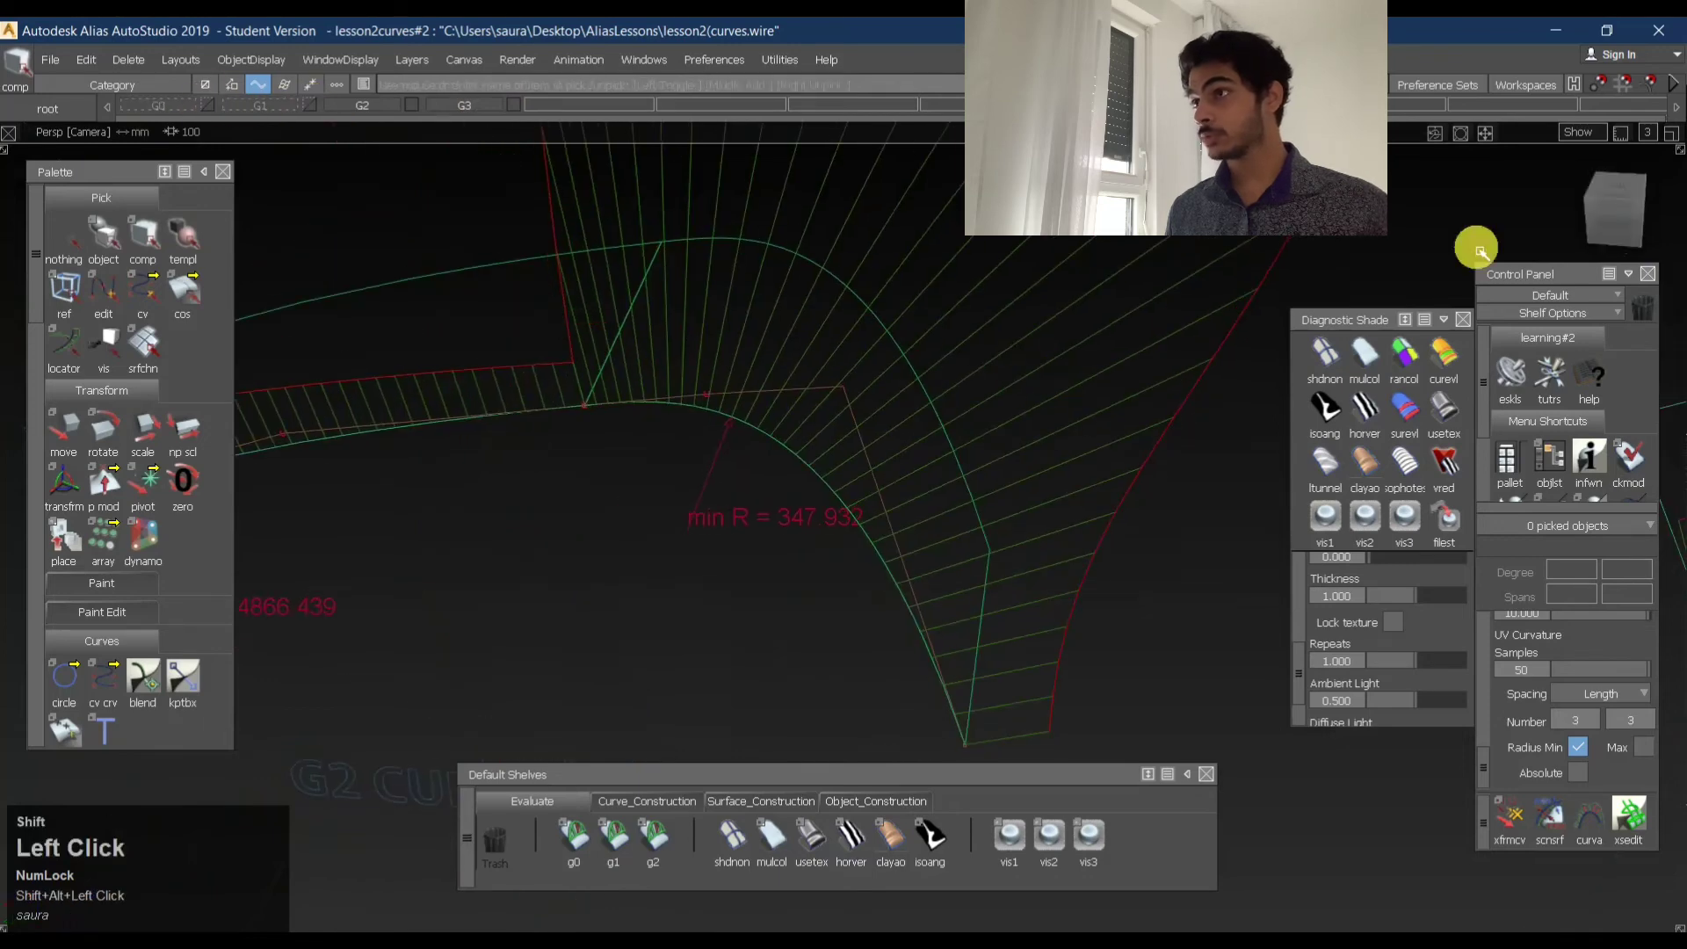
left_click(1622, 232)
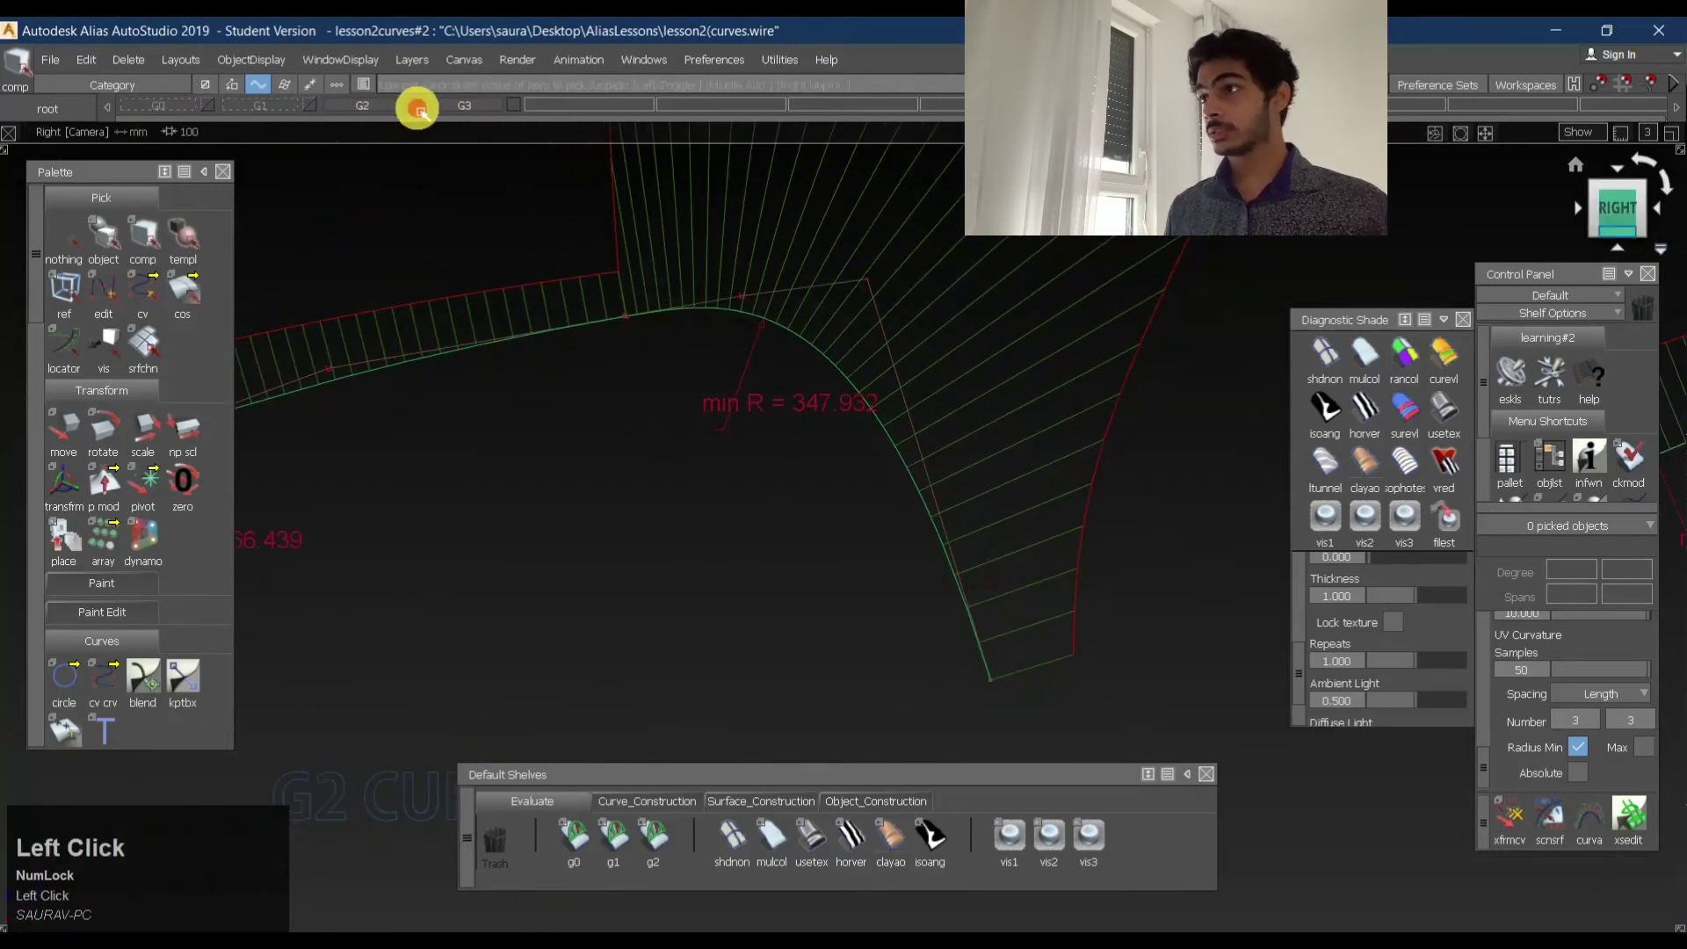
- Toggle the G2 layer off and on, then show the G0 and G1 layers again
left_click(417, 108)
left_click(417, 107)
left_click(211, 106)
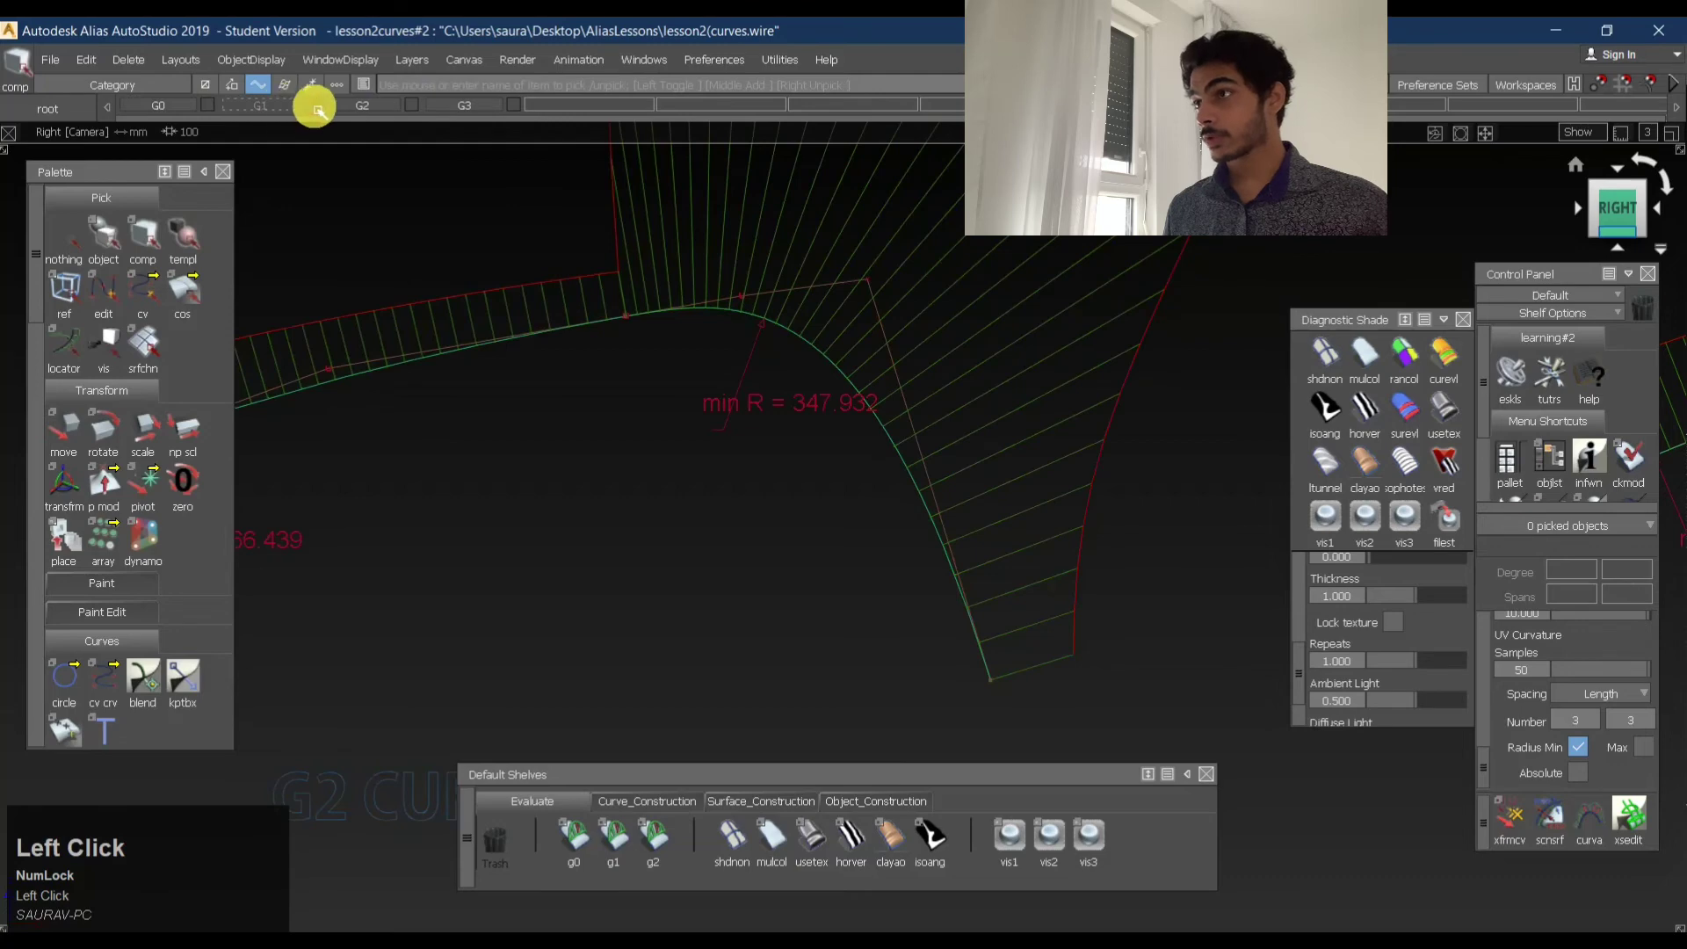
left_click(316, 108)
- Compare the curvature combs of the G0 position and G1 tangency curve pairs at their joints
right_click_drag(922, 351, 780, 369, "alt+shift")
middle_click_drag(769, 159, 908, 377, "alt+shift")
middle_click_drag(923, 163, 892, 398, "alt+shift")
scroll(891, 399, "down", 1, "alt+shift")
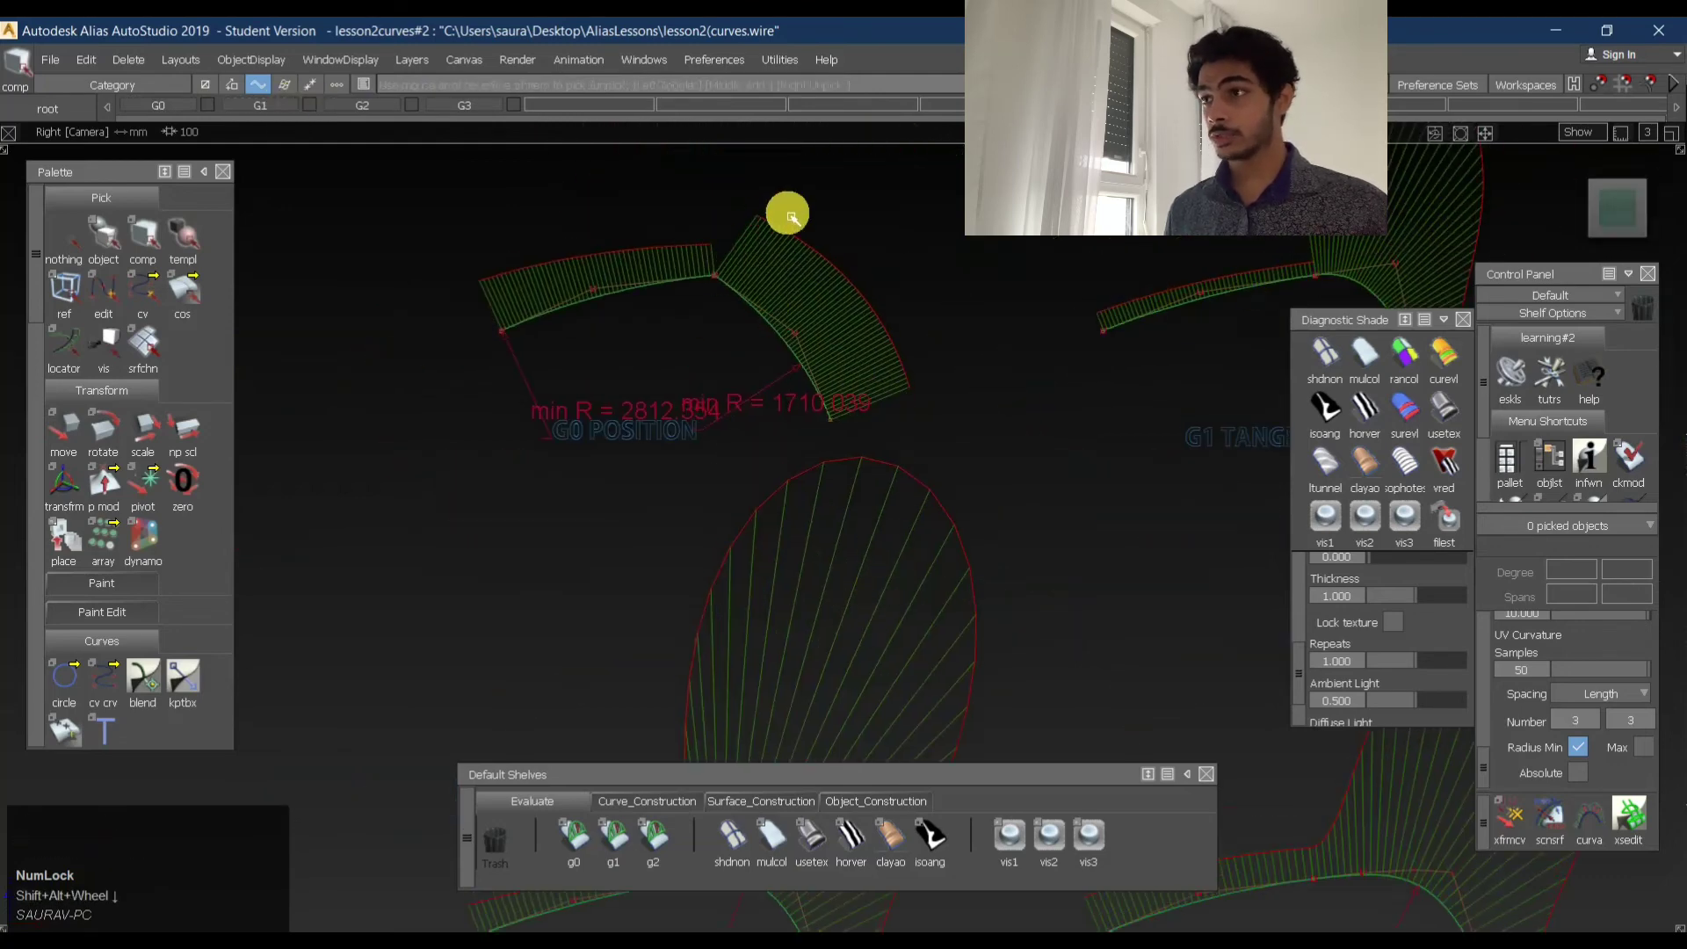
middle_click_drag(1239, 268, 1123, 286, "alt+shift")
left_click_drag(1124, 286, 1190, 271, "alt+shift")
right_click_drag(1189, 271, 1518, 267, "alt+shift")
left_click(1623, 221)
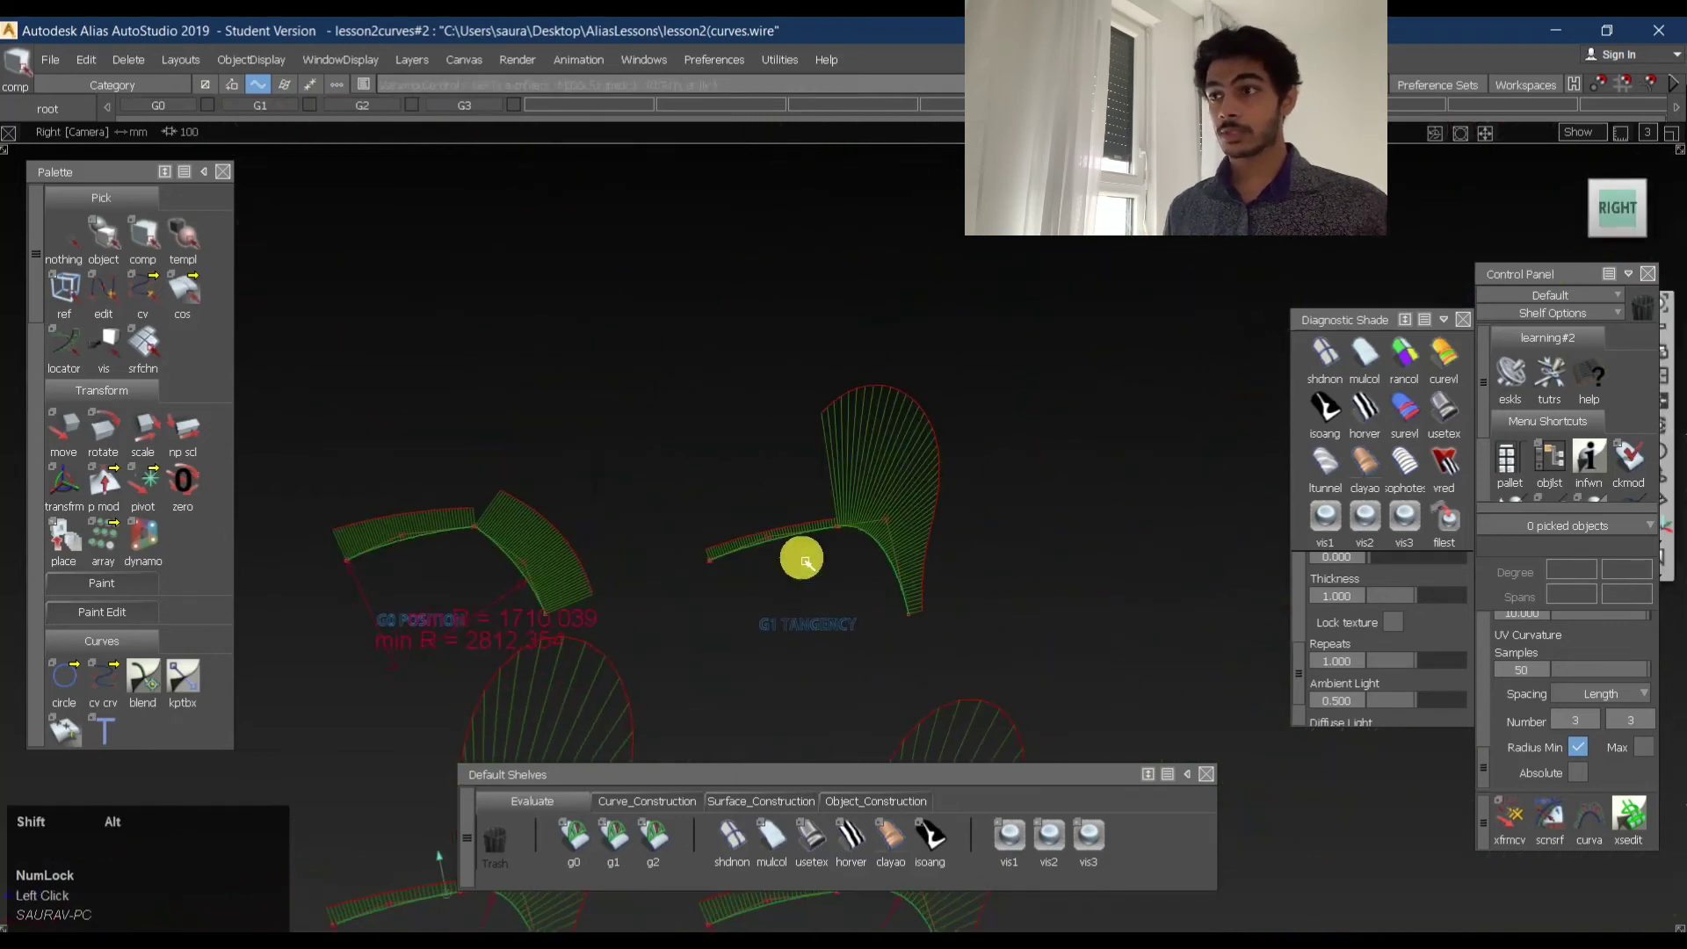
right_click_drag(859, 527, 662, 629, "alt+shift")
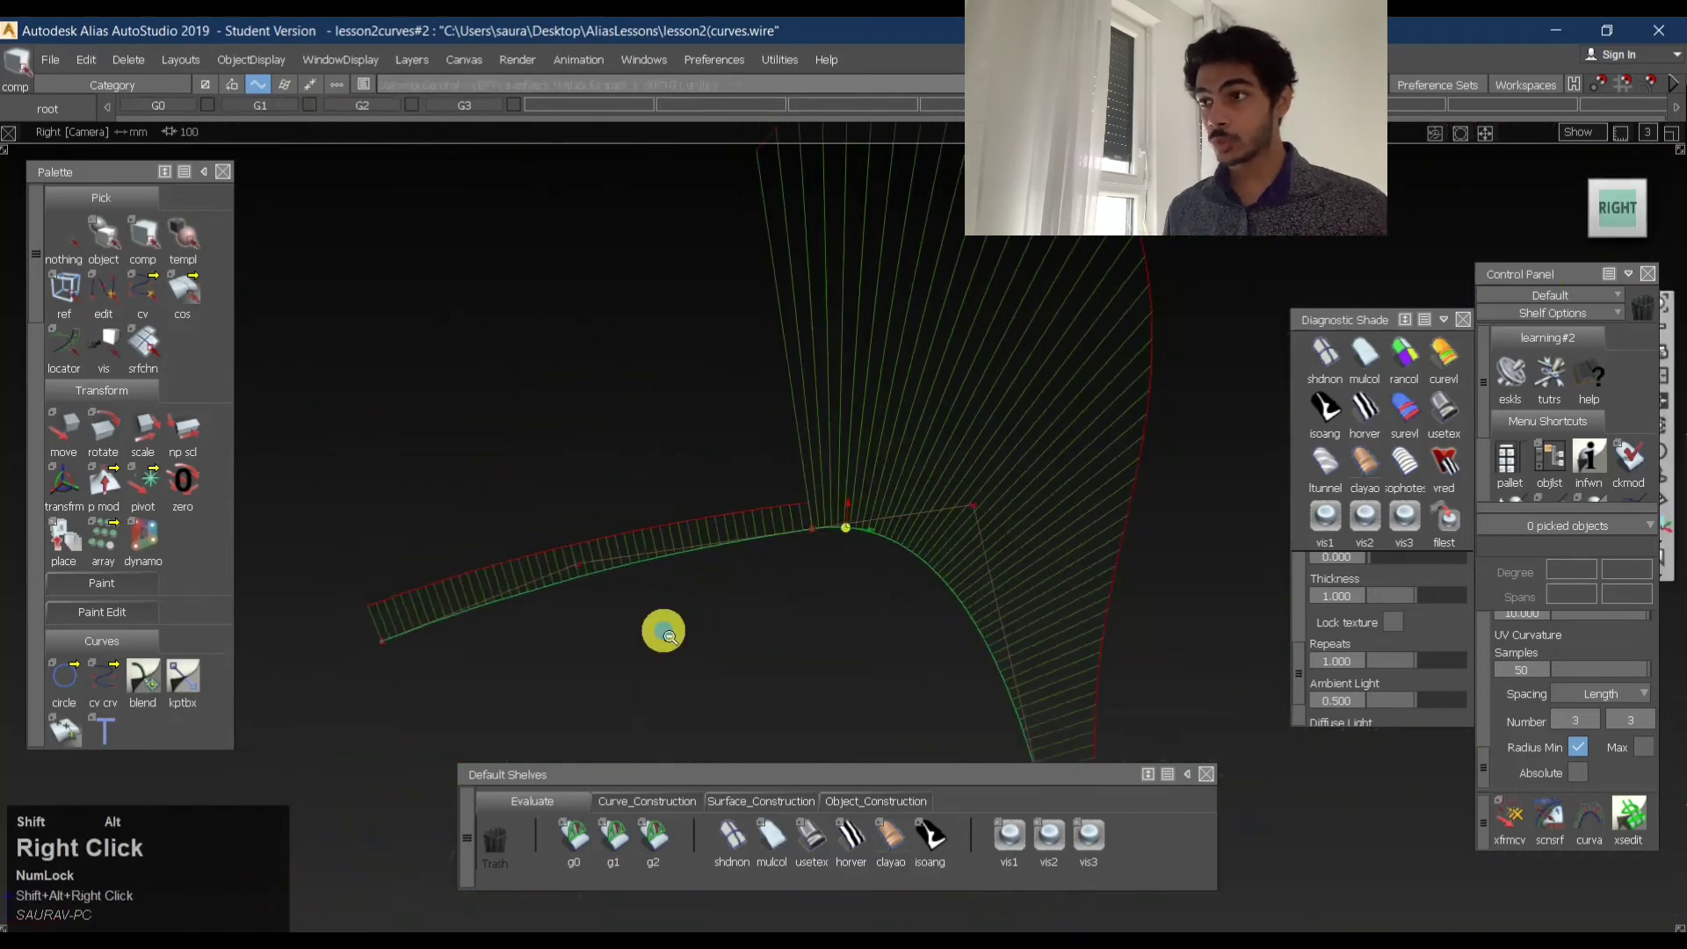
middle_click_drag(663, 629, 815, 517, "alt+shift")
- Examine the curvature combs of the G2 curve pair alongside those of the G3 pair
right_click_drag(796, 591, 862, 267, "alt+shift")
middle_click_drag(862, 267, 582, 376, "alt+shift")
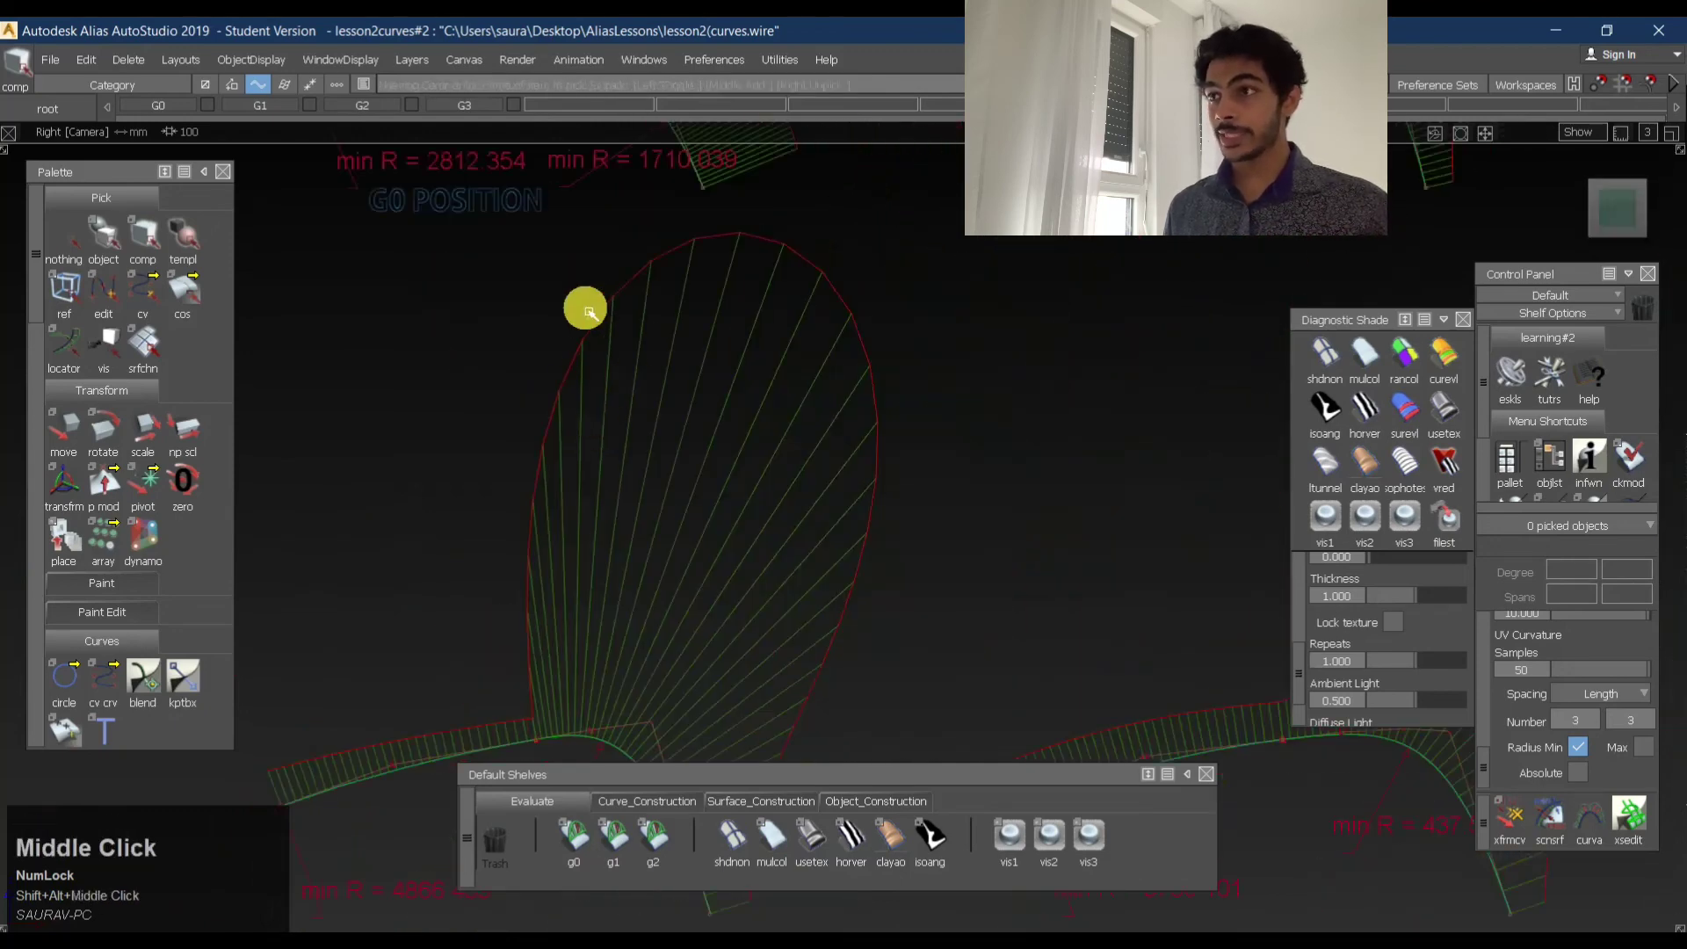
right_click_drag(583, 309, 870, 320, "alt+shift")
middle_click_drag(598, 573, 738, 350, "alt+shift")
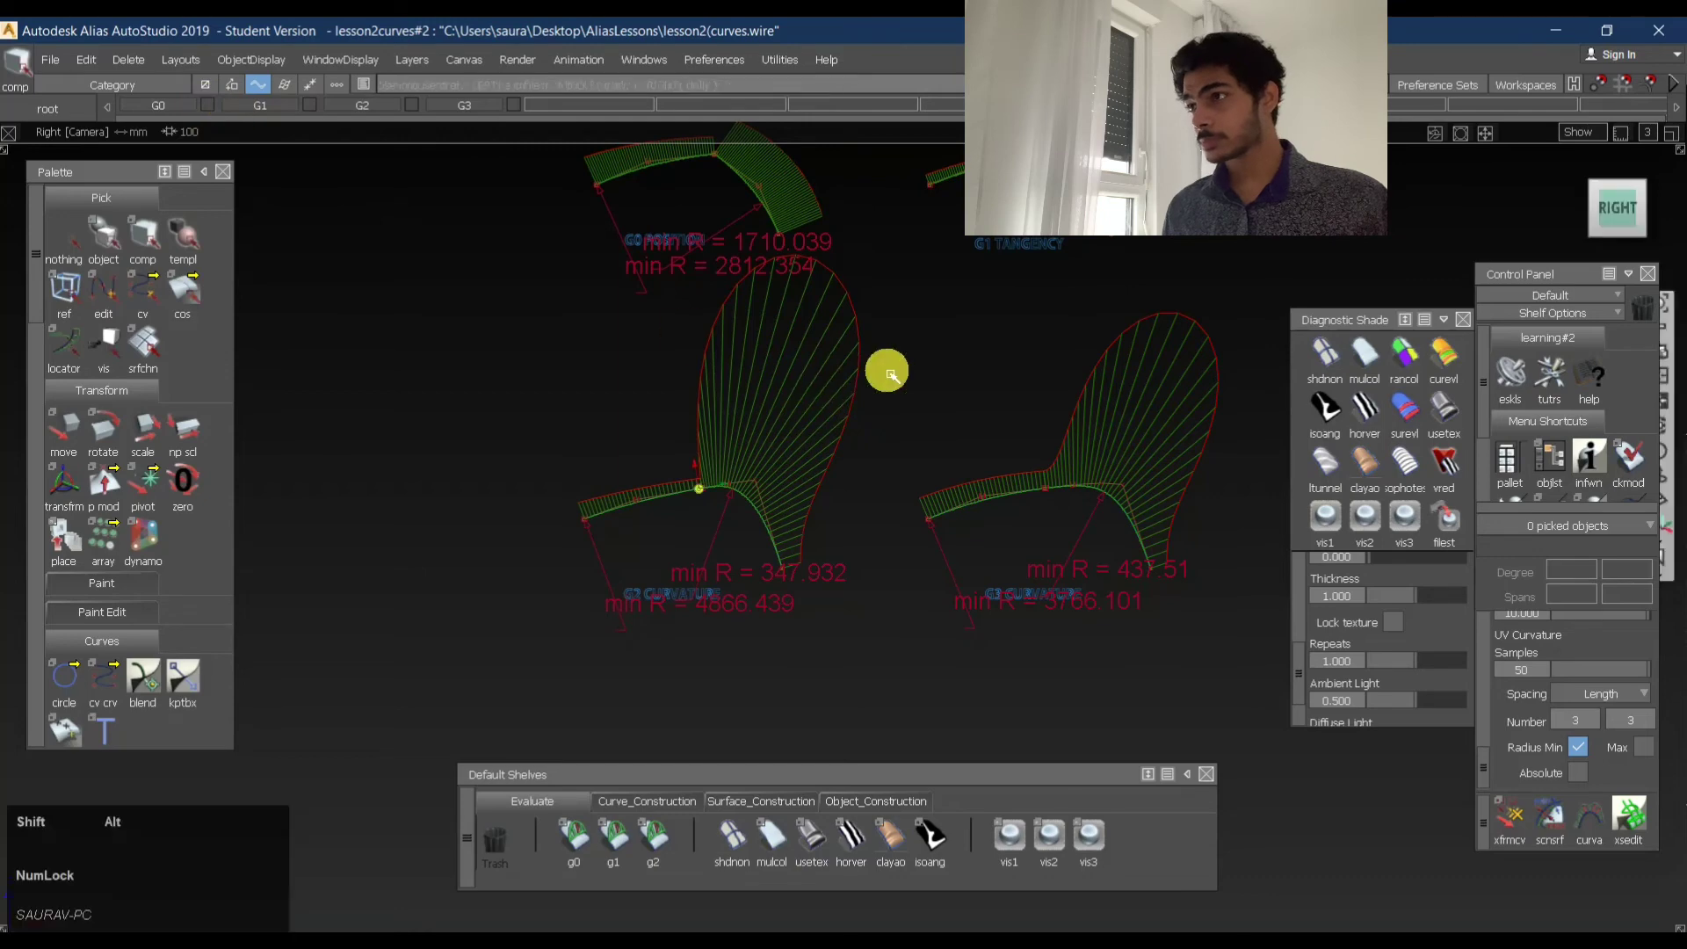
- Shade the G2 surfaces with the usetex diagnostic shade in perspective, hiding the wireframe curves and the G0 and G1 layers
left_click_drag(884, 365, 704, 520, "alt+shift")
right_click_drag(703, 519, 802, 418, "alt+shift")
mouse_move(802, 418)
left_mouse_down("alt+shift")
mouse_move(359, 387)
mouse_move(651, 379)
left_mouse_up("alt+shift")
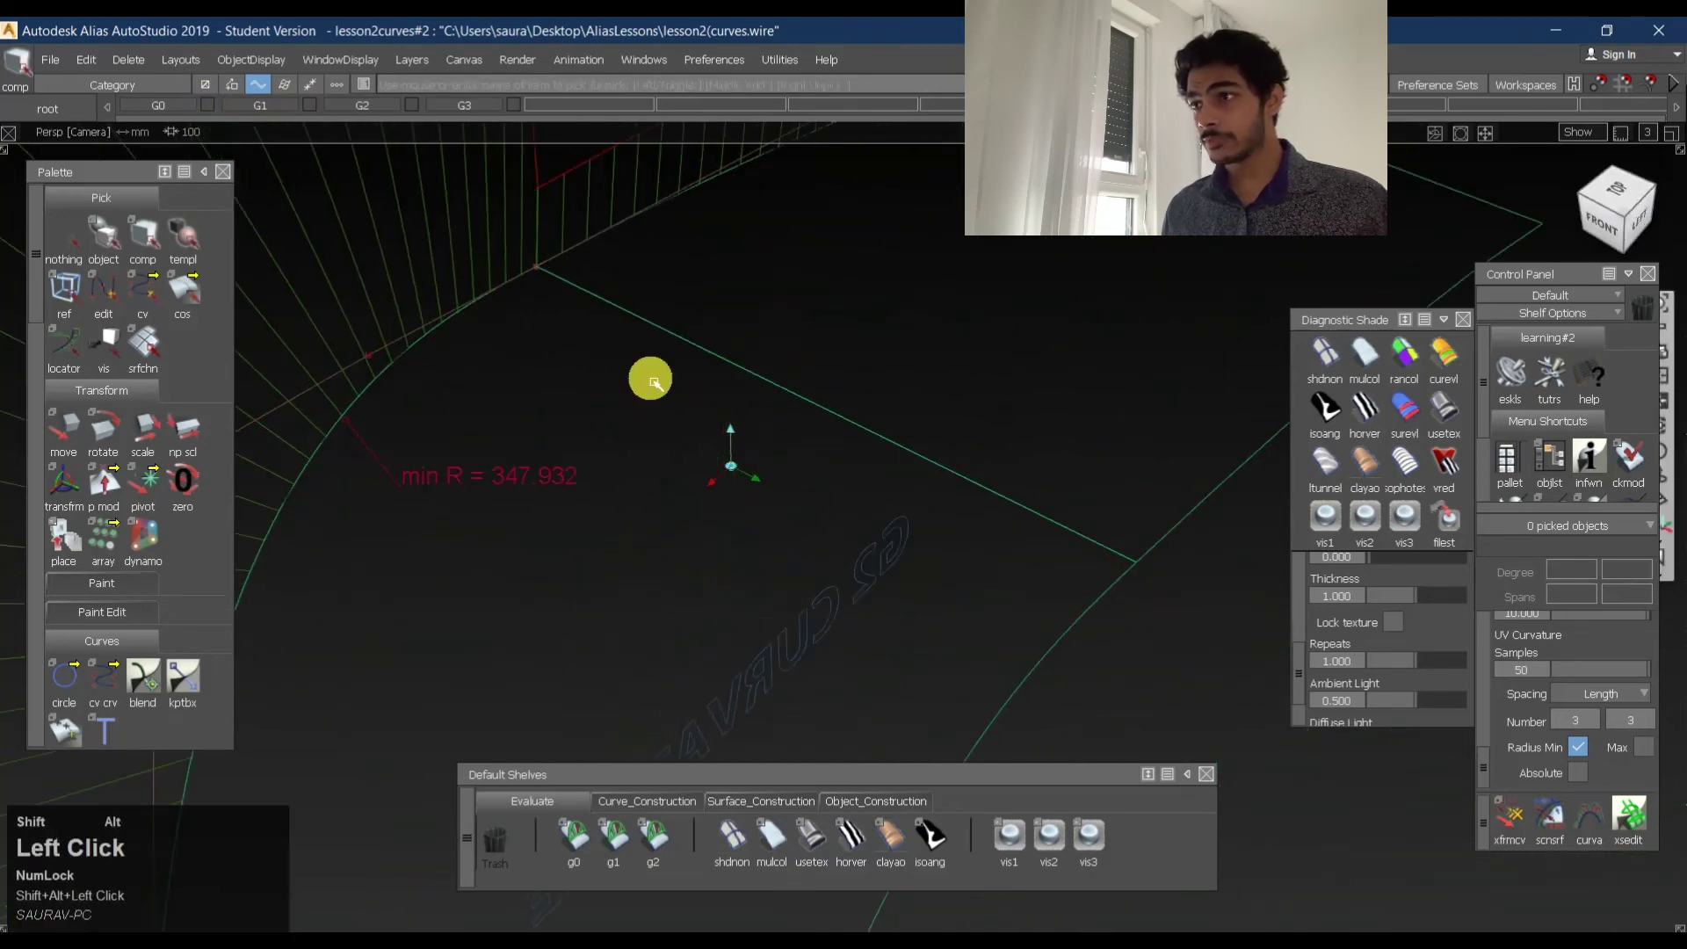
left_click(808, 836)
middle_click_drag(880, 375, 873, 452, "ctrl+shift")
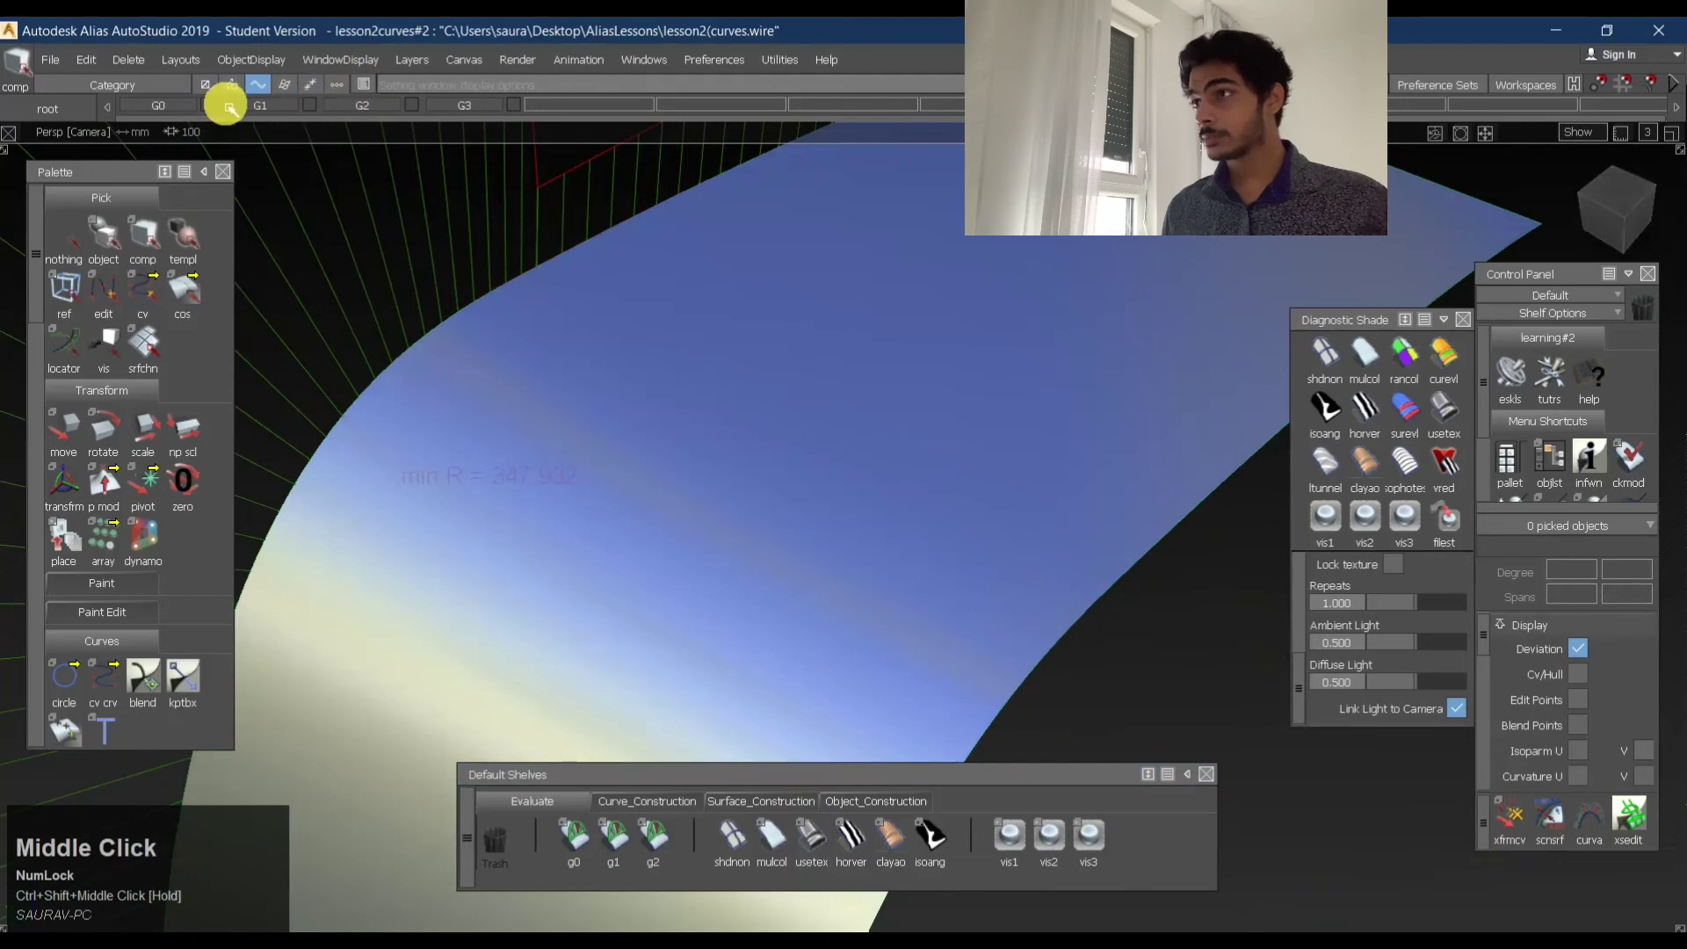
left_click(226, 105)
left_click(313, 108)
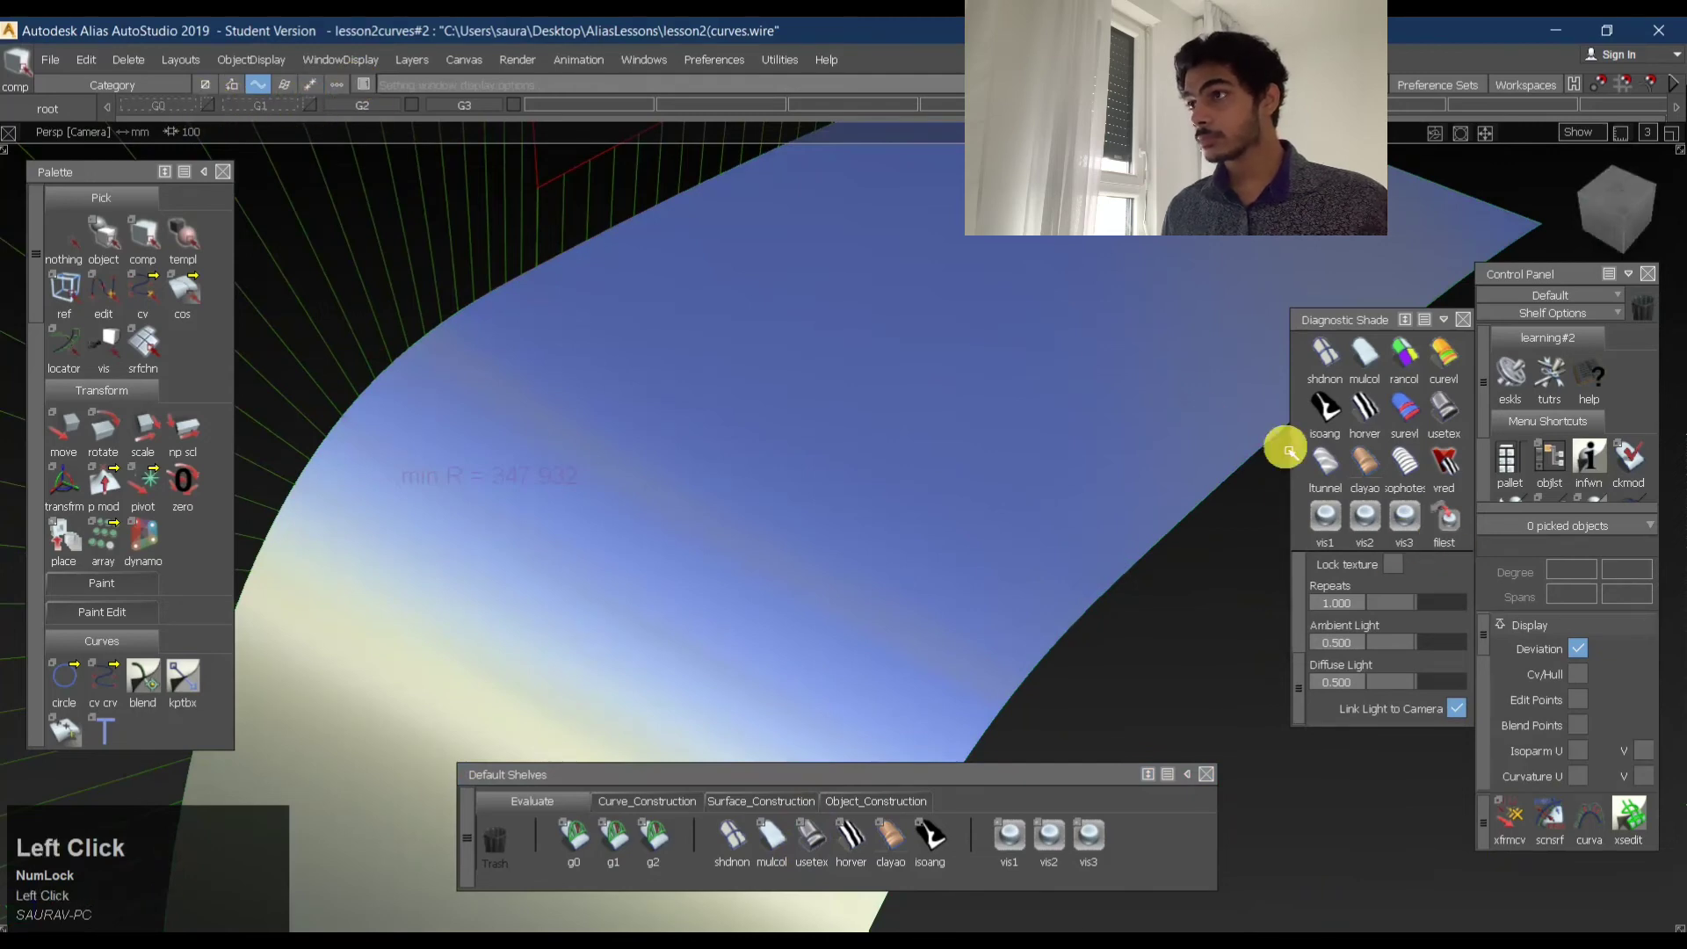
- Apply the isoang stripe shading to the G2 surfaces and examine the stripe flow across the joint from several angles
left_click(1324, 406)
mouse_move(990, 346)
left_mouse_down("alt+shift")
mouse_move(799, 406)
mouse_move(818, 397)
left_mouse_up("alt+shift")
middle_click_drag(835, 408, 881, 348, "alt+shift")
left_click_drag(881, 348, 889, 404, "alt+shift")
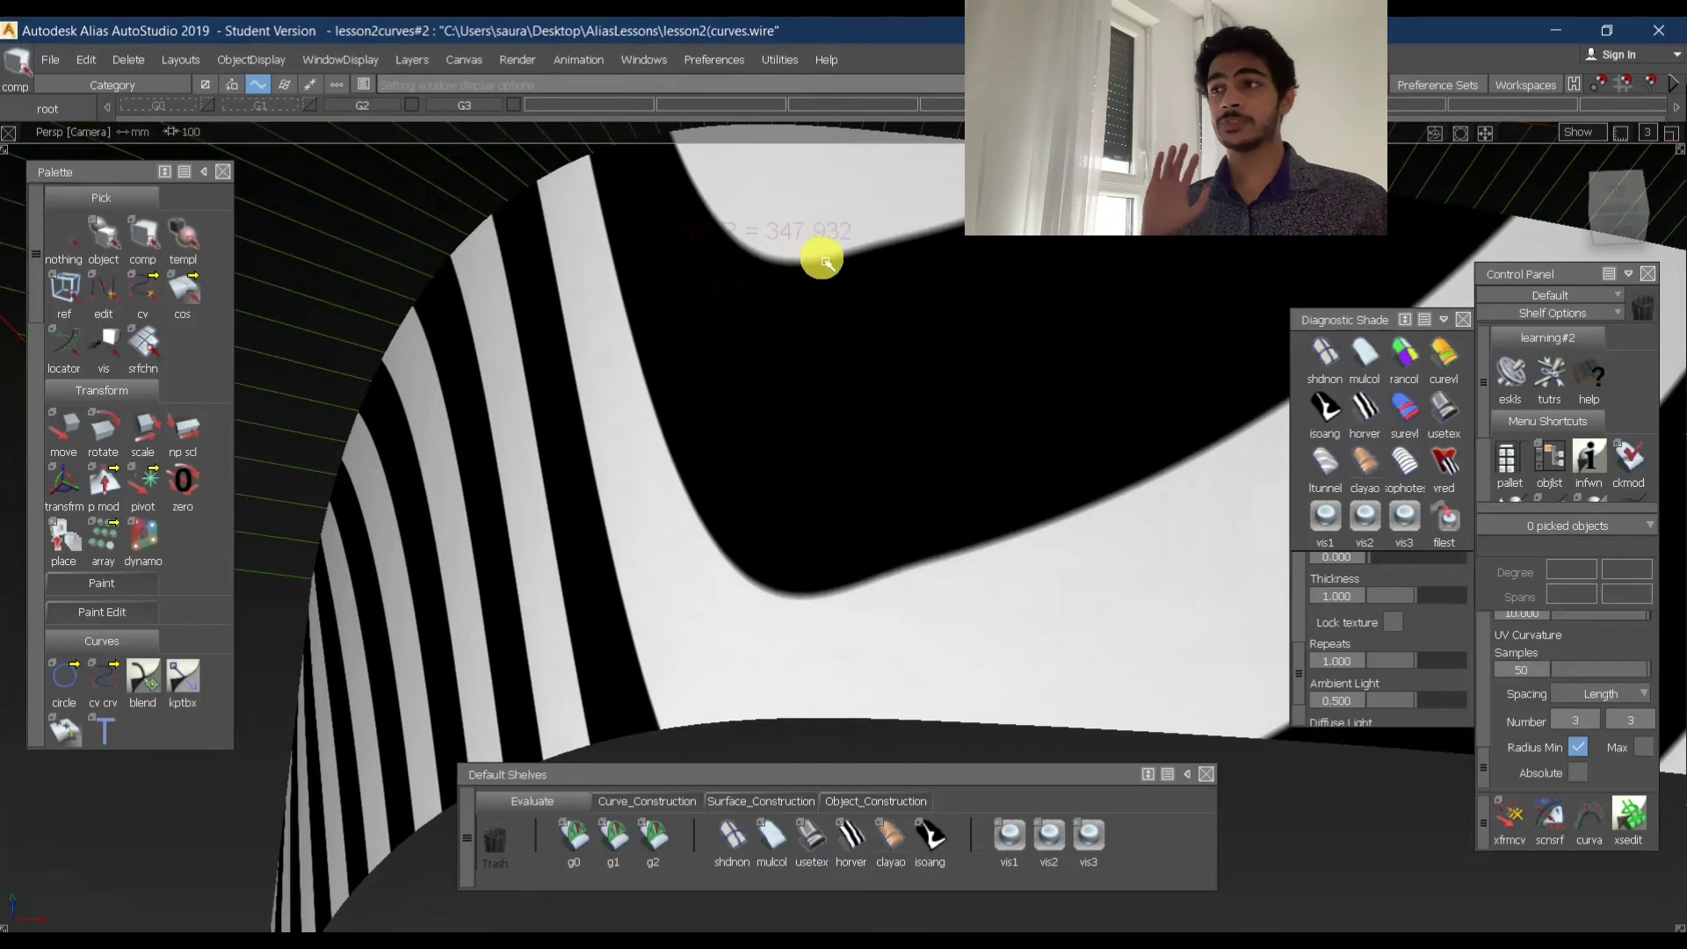
mouse_move(877, 565)
left_mouse_down("alt+shift")
mouse_move(978, 501)
mouse_move(1081, 509)
mouse_move(858, 466)
mouse_move(625, 444)
mouse_move(576, 457)
mouse_move(674, 478)
mouse_move(1102, 489)
left_mouse_up("alt+shift")
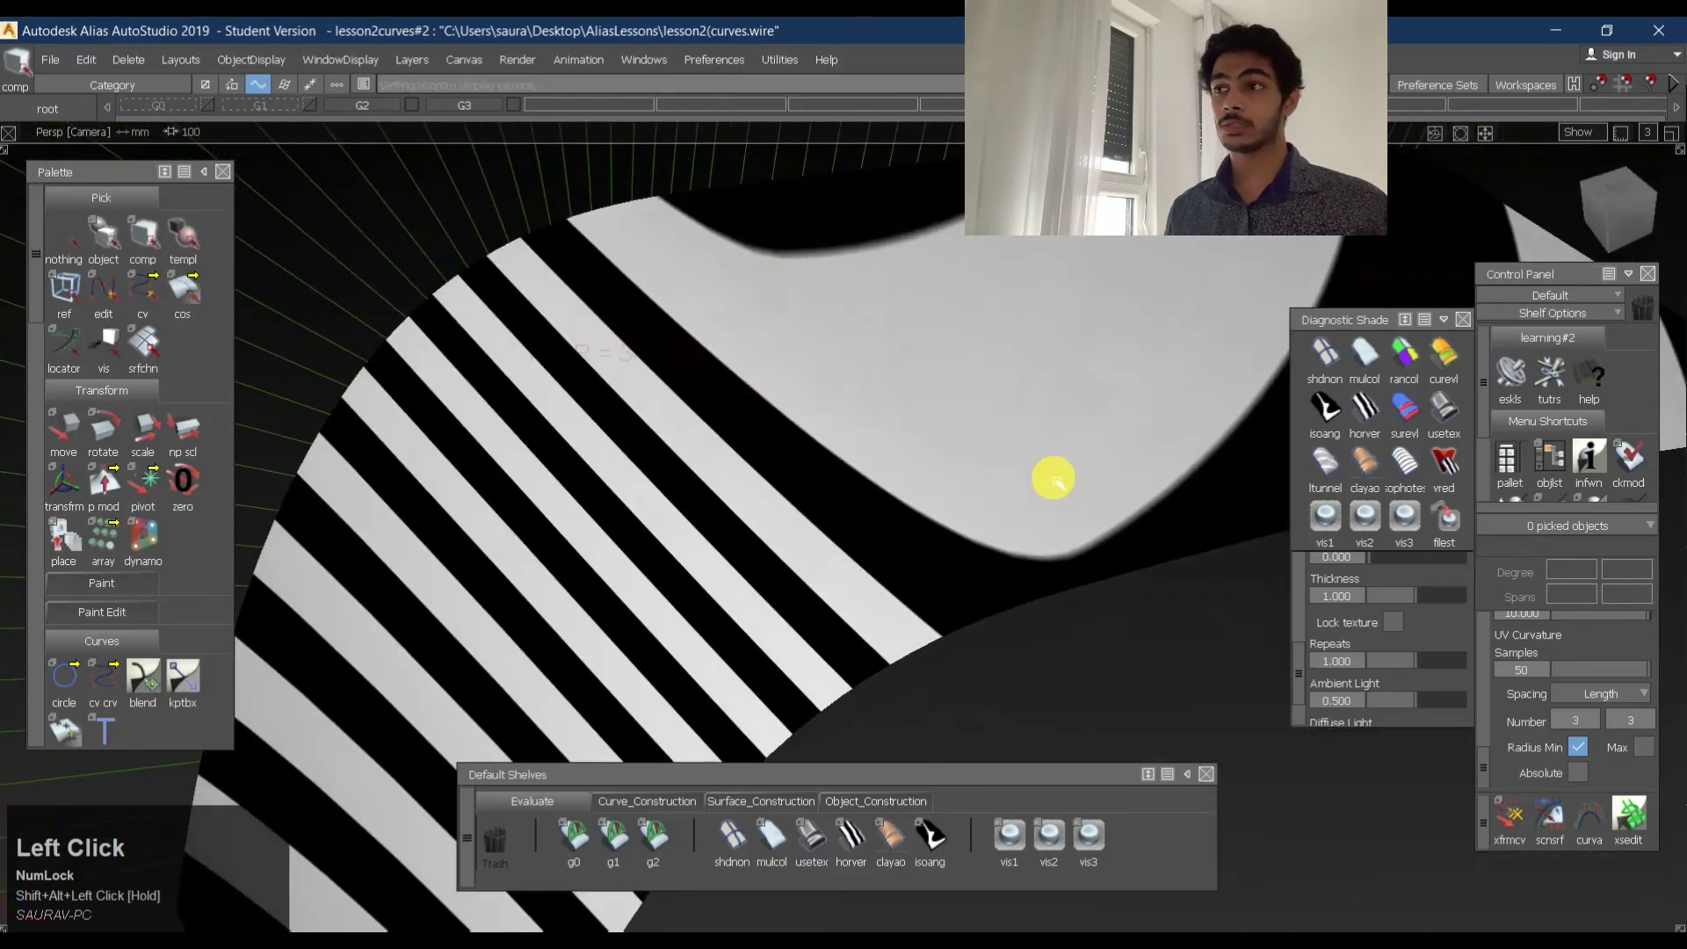
left_click_drag(625, 448, 1040, 444, "alt+shift")
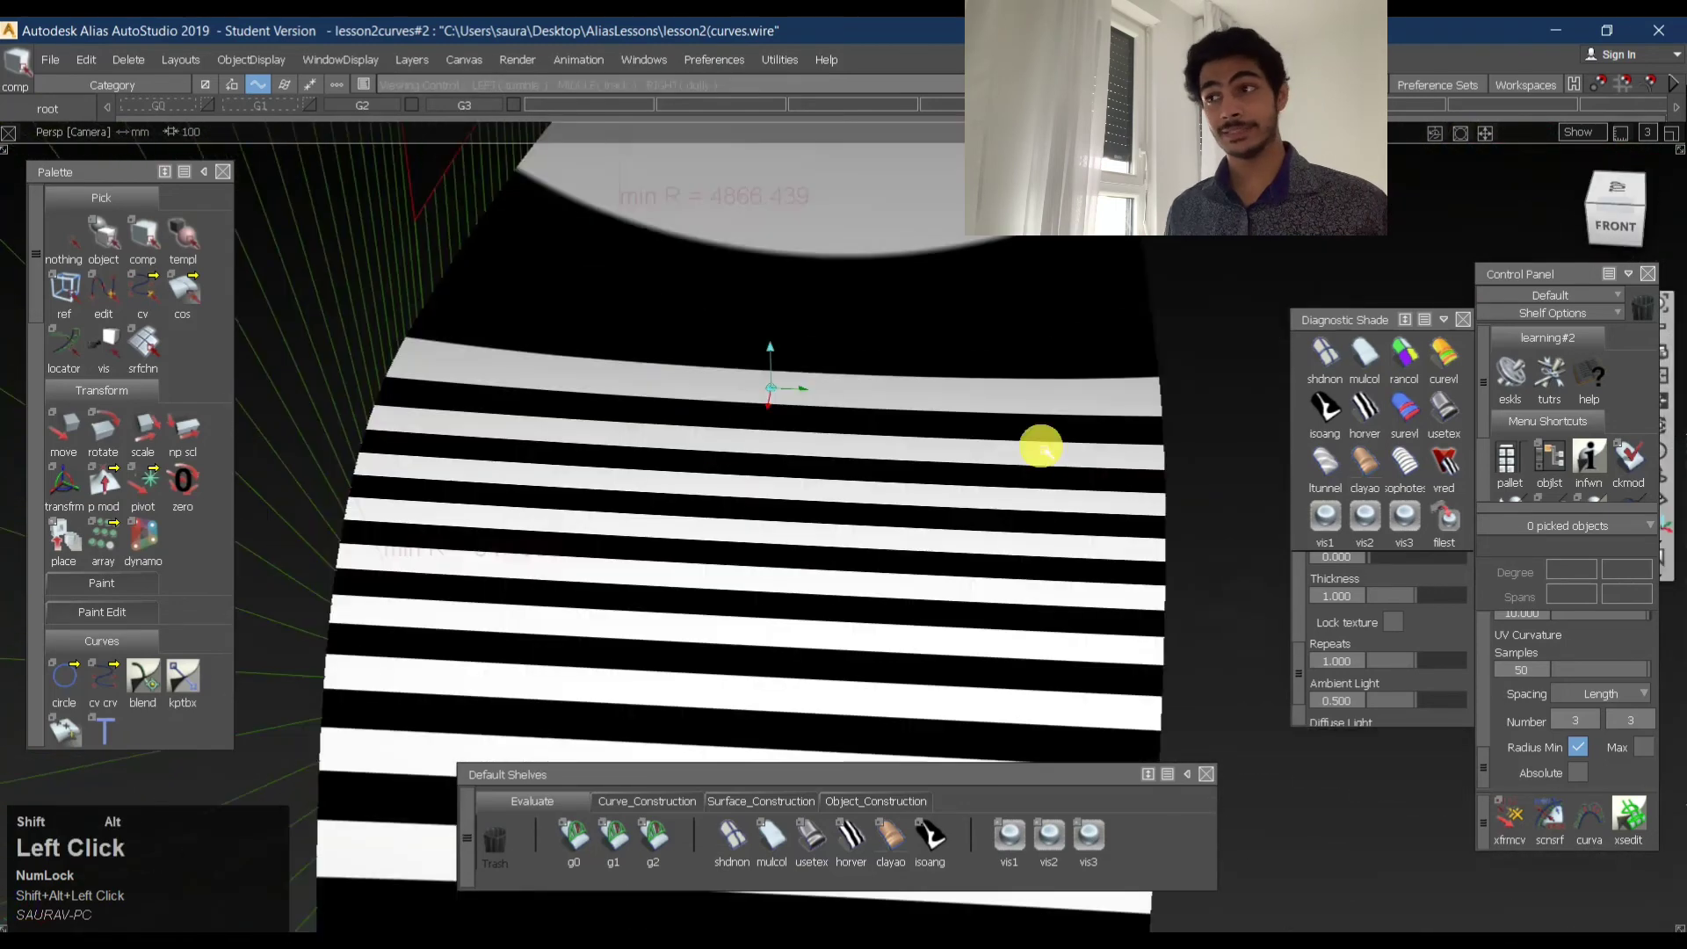
- Return to the Right view and examine the G2 curves' curvature combs at the joint
left_click_drag(716, 441, 1679, 245, "alt+shift")
left_click(1591, 219)
right_click_drag(1151, 302, 965, 361, "alt+shift")
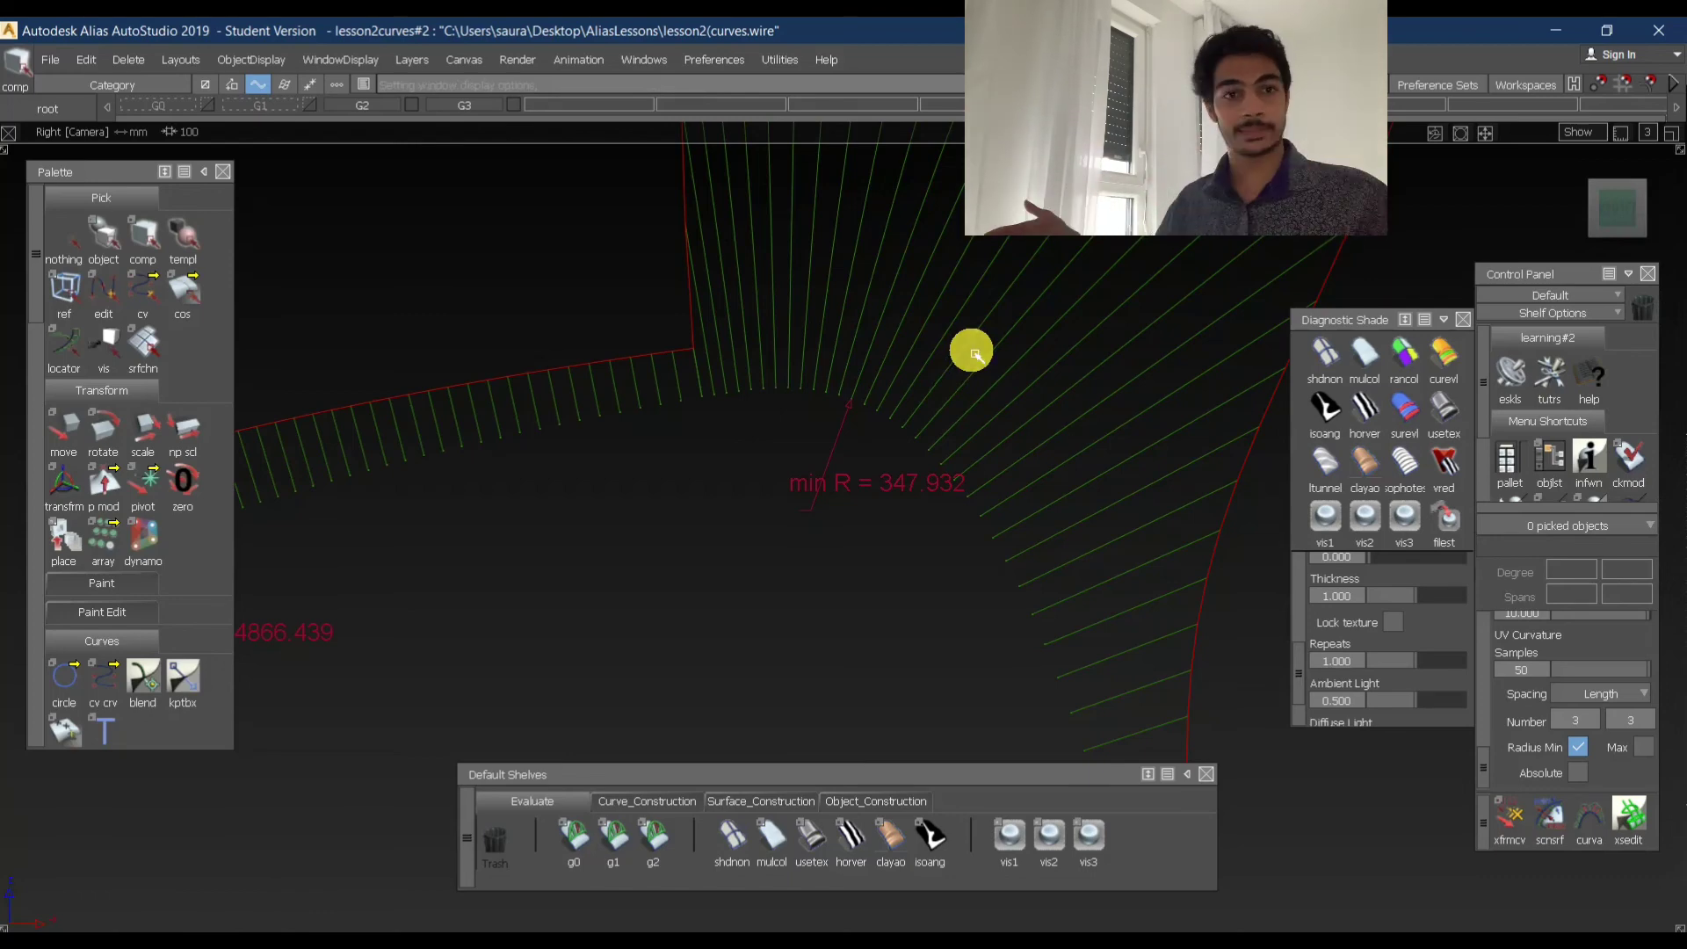
right_click_drag(888, 161, 828, 299, "alt+shift")
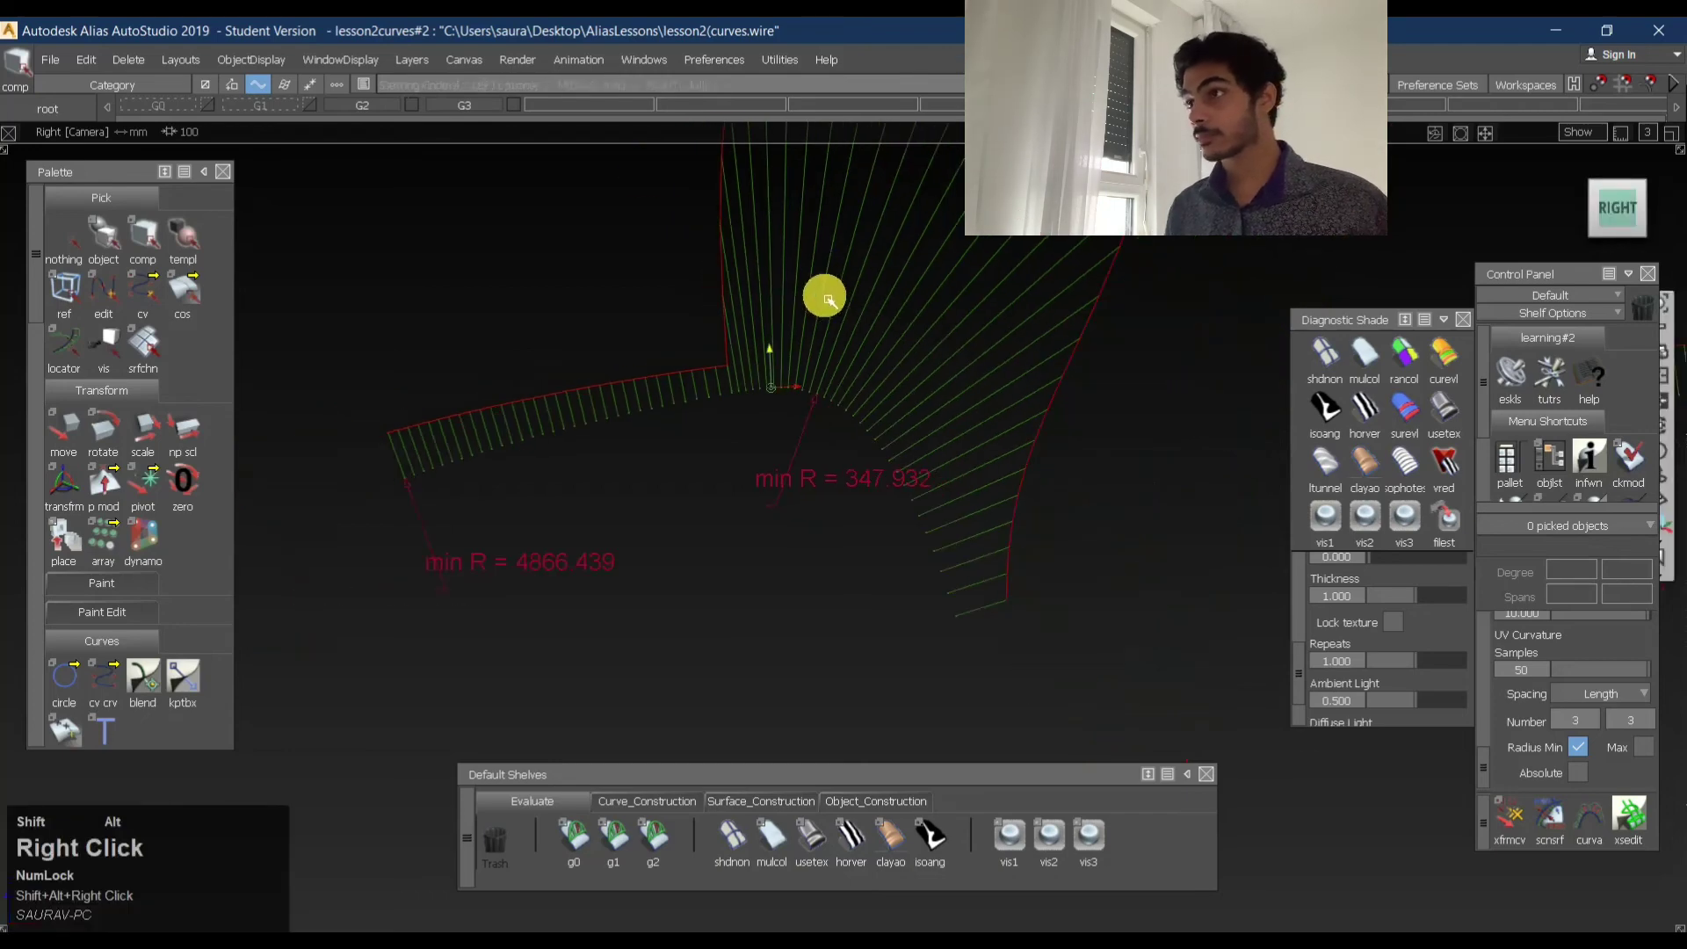
middle_click_drag(762, 215, 464, 256, "alt+shift")
right_click_drag(934, 437, 1024, 469, "alt+shift")
middle_click_drag(1024, 469, 547, 474, "alt+shift")
left_click_drag(780, 502, 773, 348, "ctrl+shift")
right_click_drag(978, 456, 694, 571, "ctrl+shift")
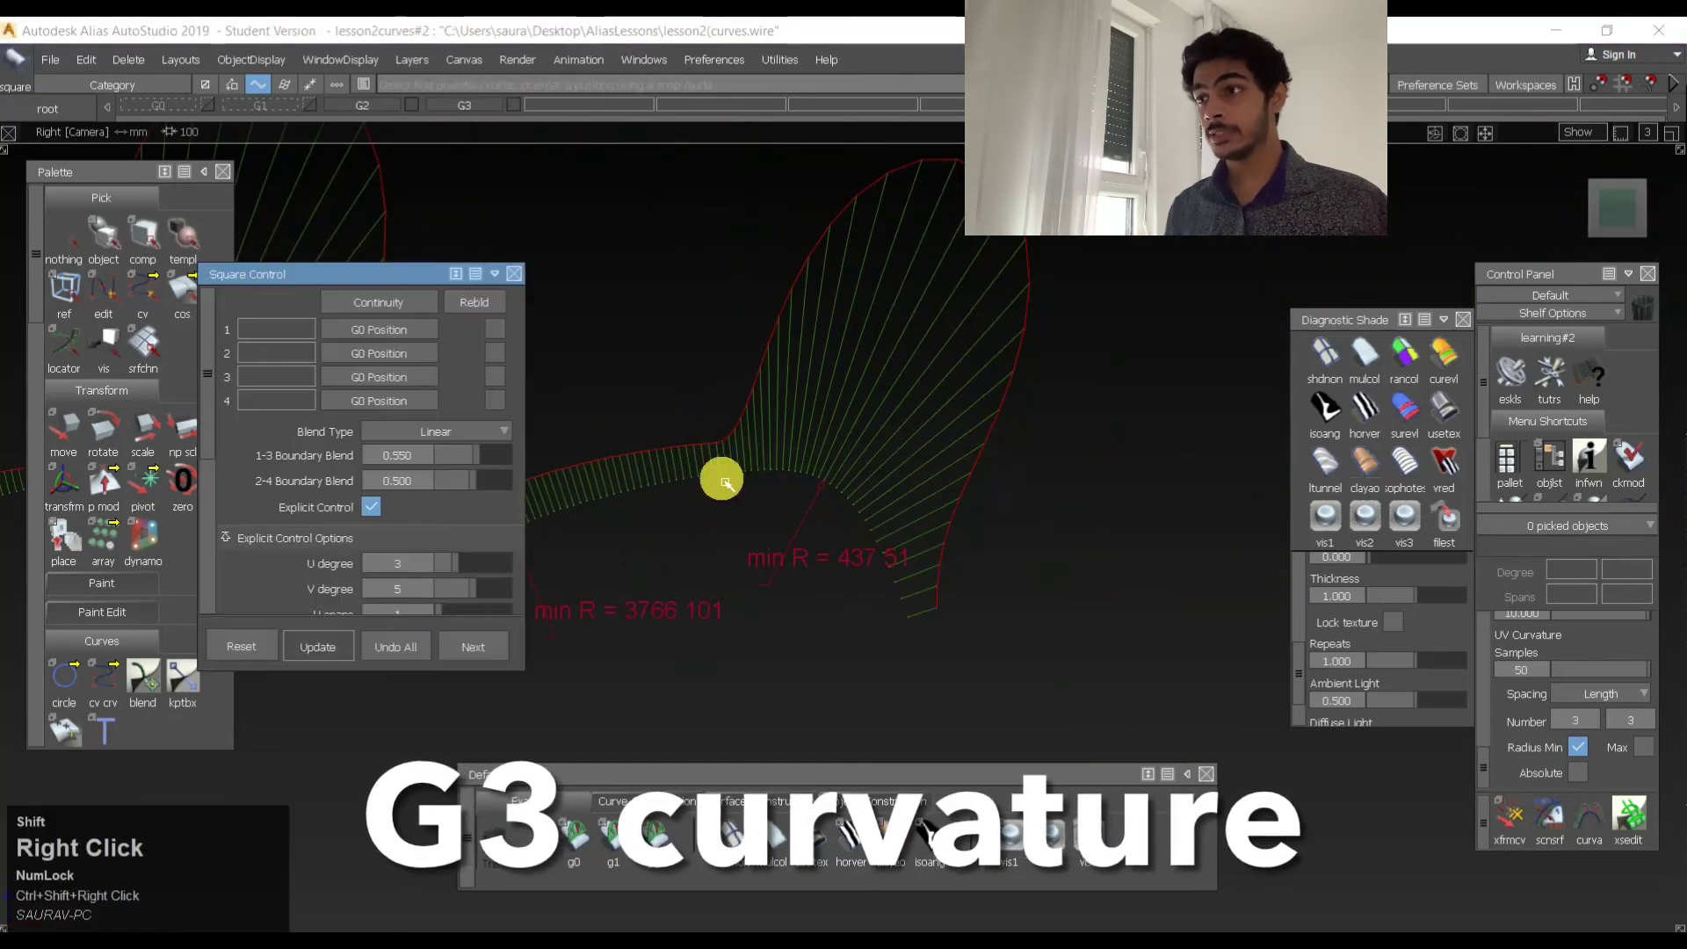
middle_click_drag(783, 353, 788, 446, "ctrl+shift")
left_click(511, 277)
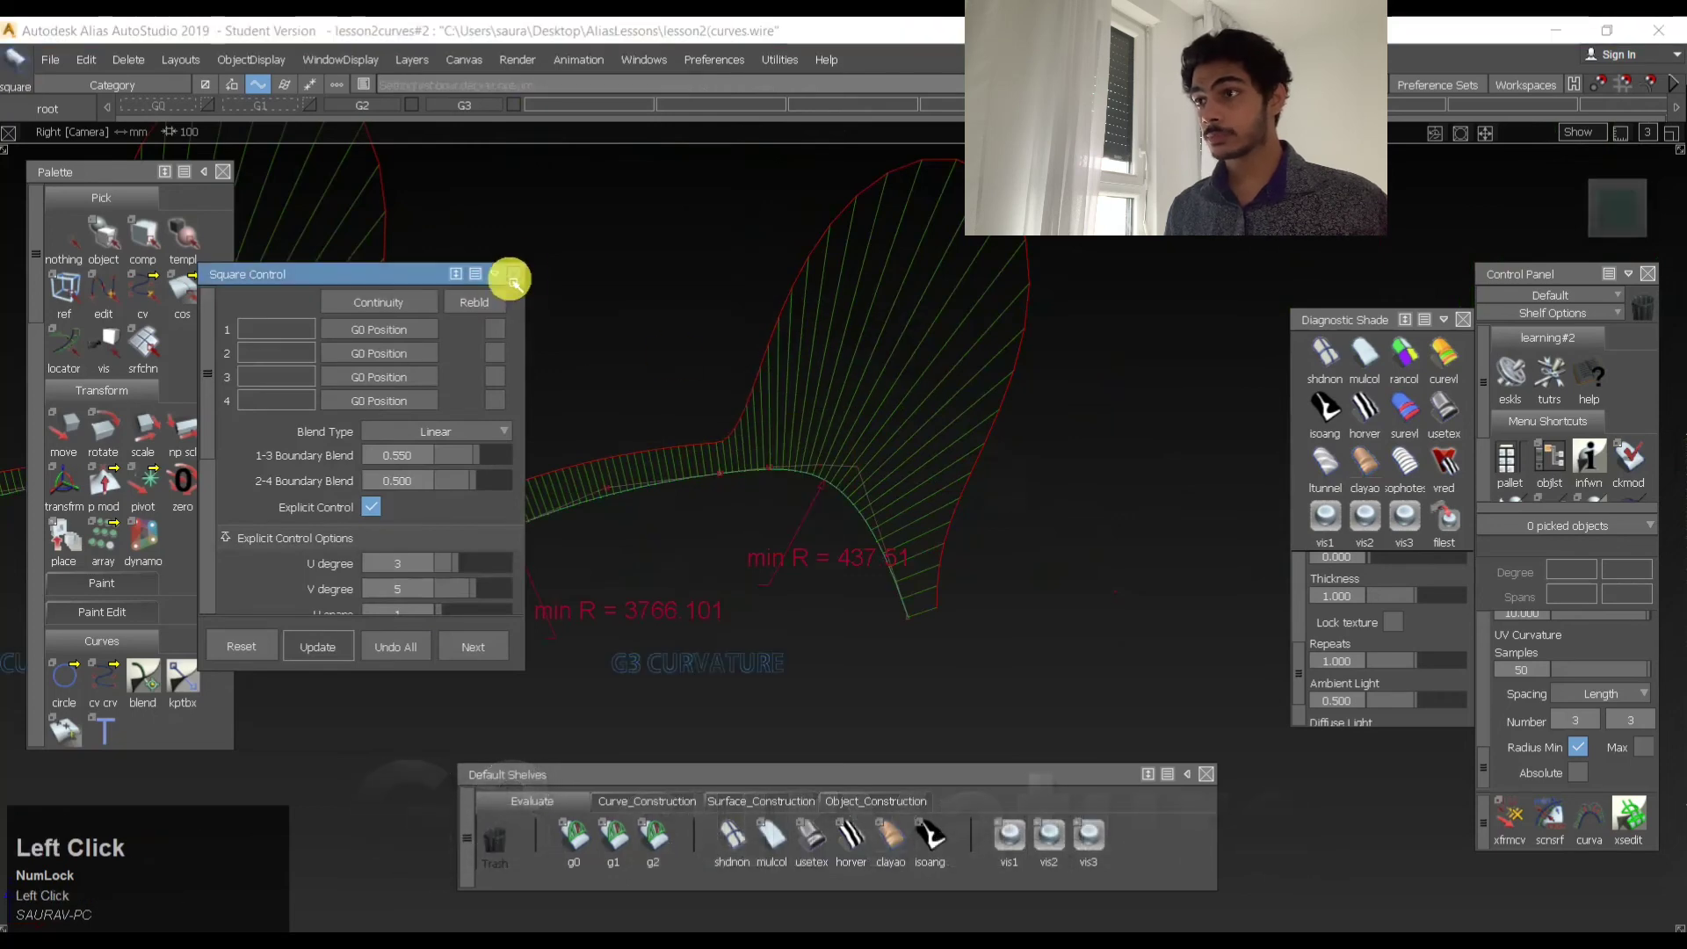
- Move the middle CV of the first G3 curve slightly to adjust its curvature comb, finishing with the adjoining sharper curve picked
left_click_drag(633, 531, 641, 439, "ctrl+shift")
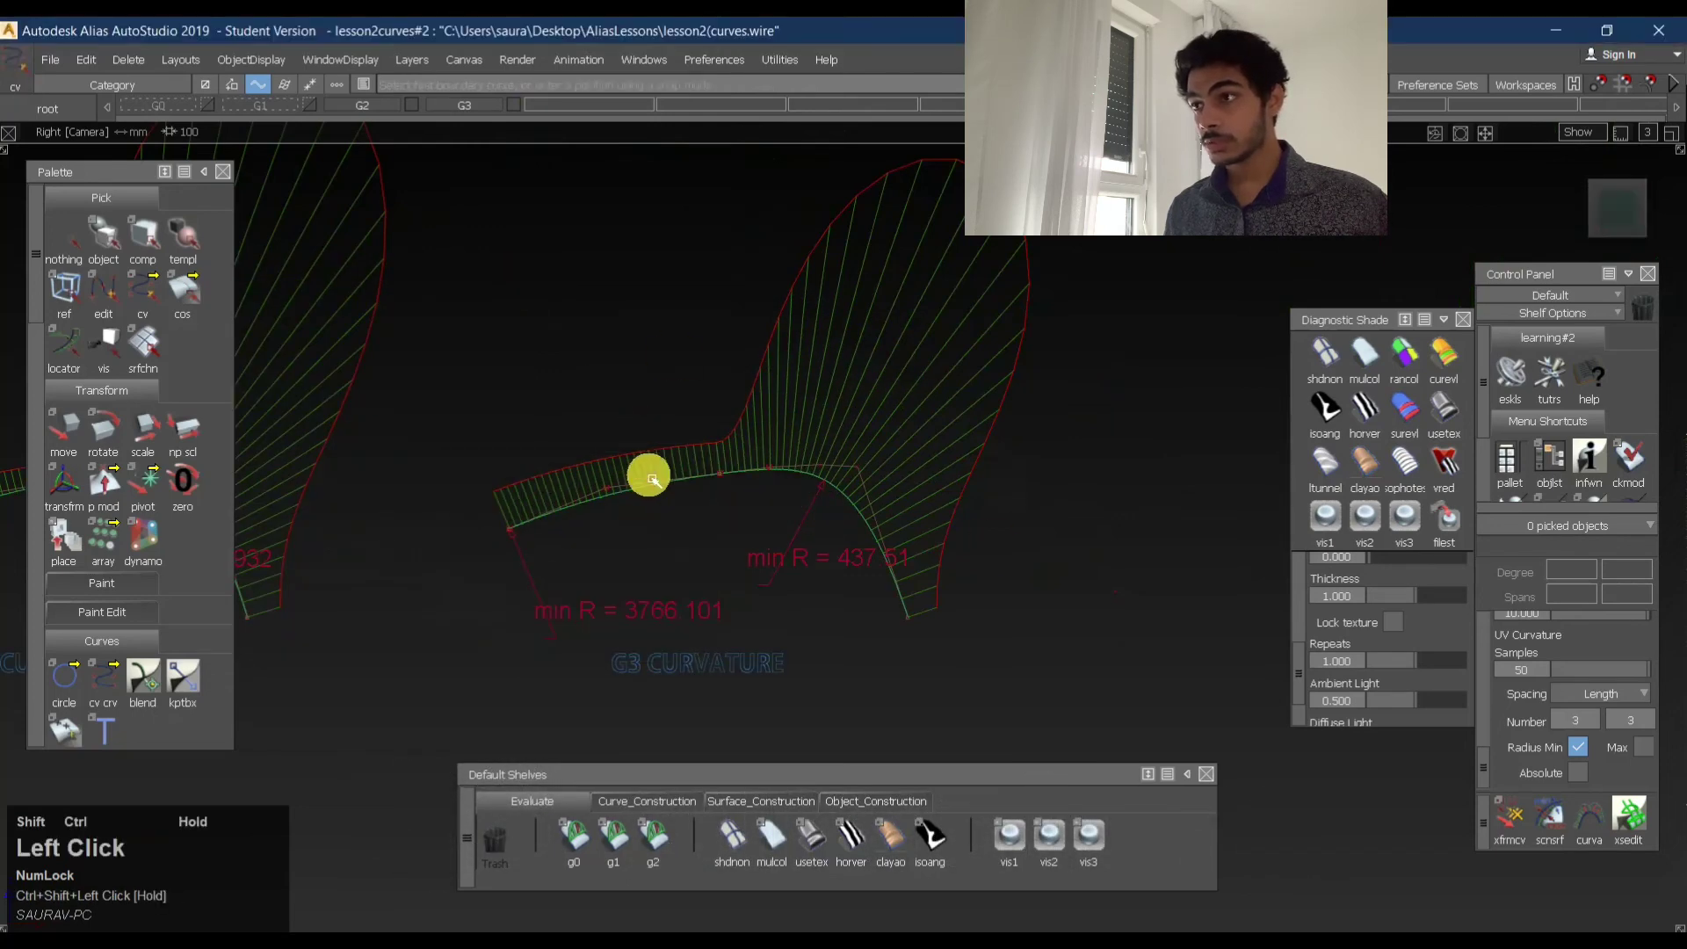
left_click(602, 485)
middle_click_drag(671, 550, 675, 451, "ctrl+shift")
left_click_drag(679, 452, 749, 493)
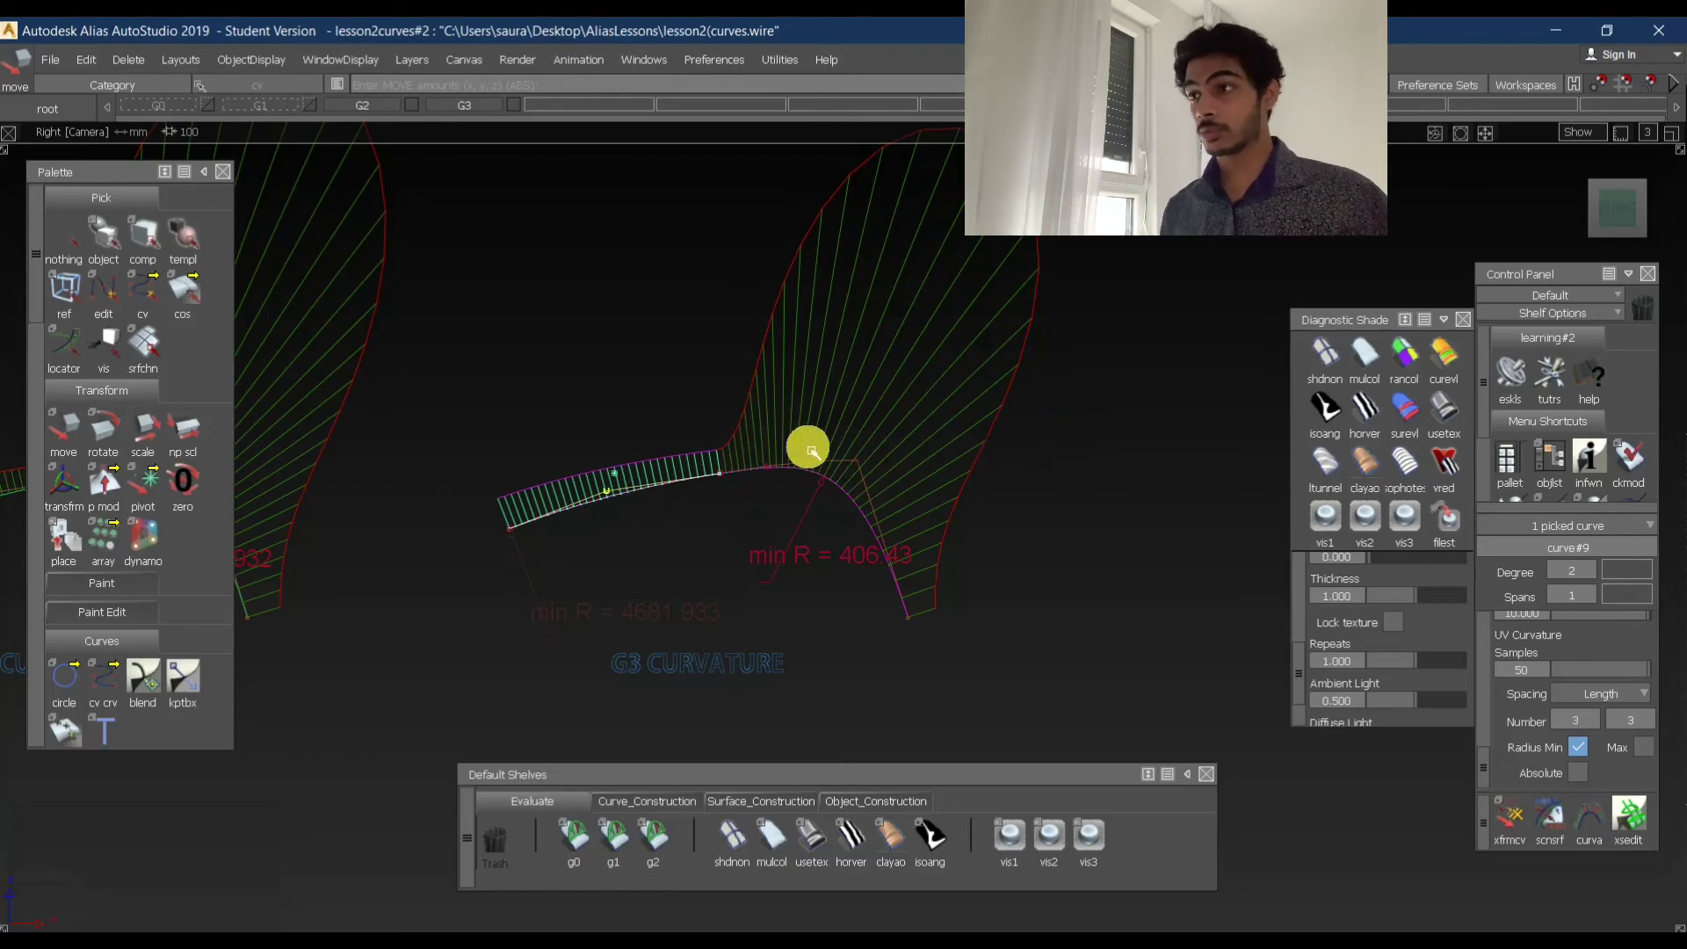
left_click_drag(872, 547, 783, 568, "ctrl+shift")
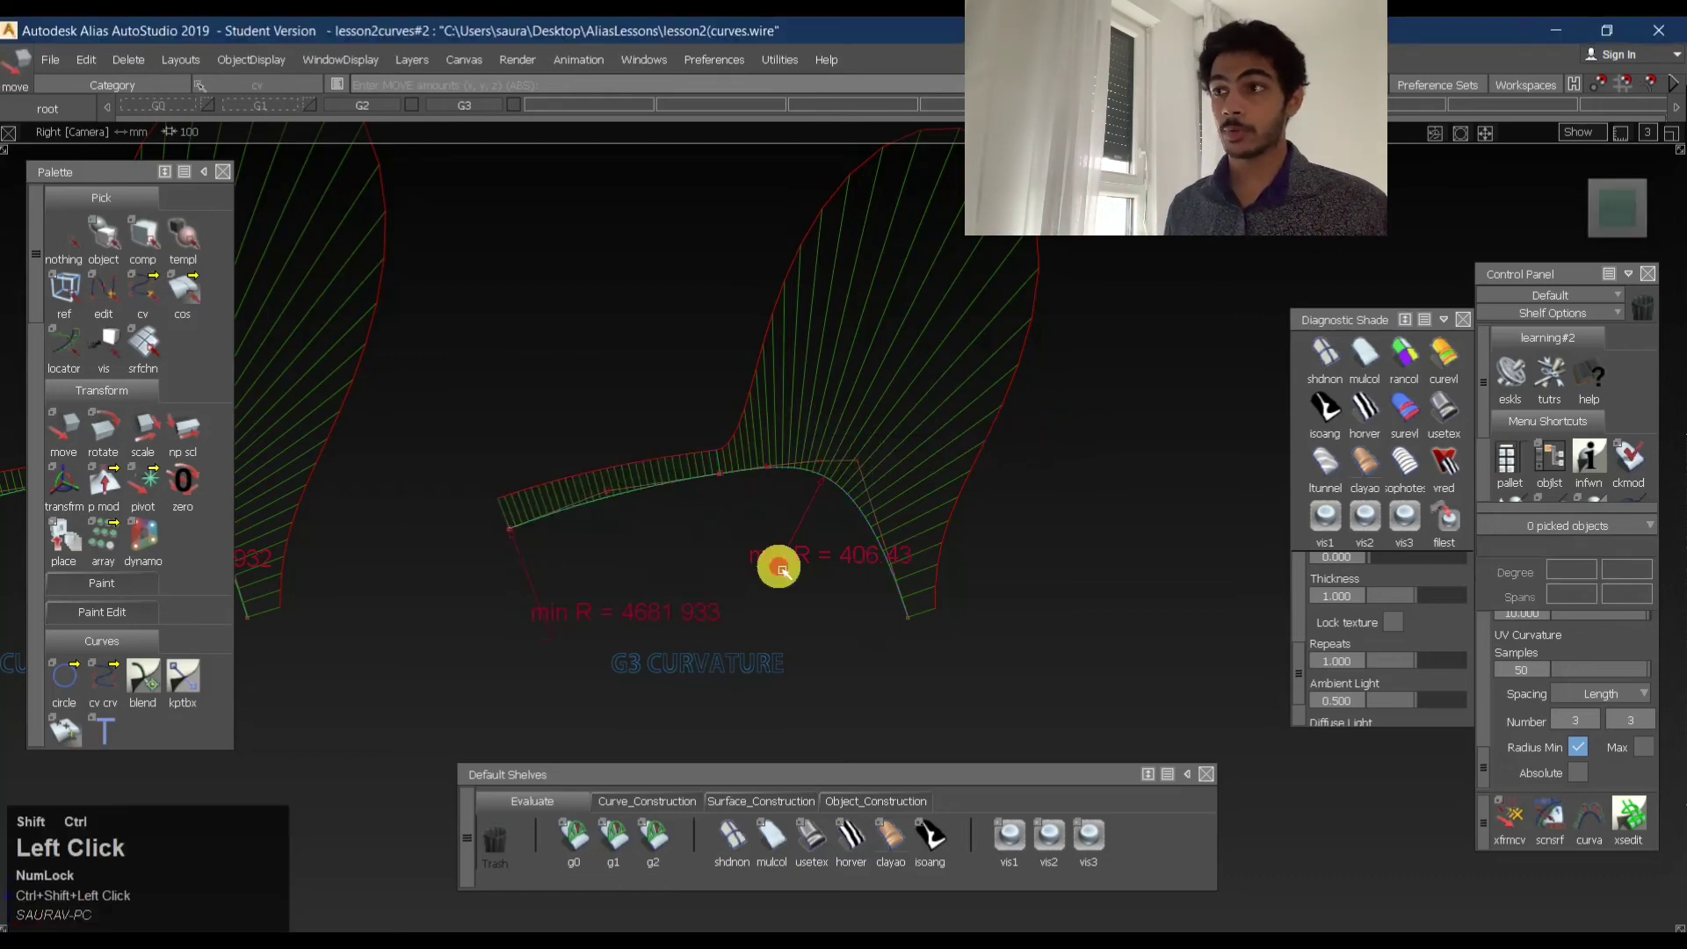
left_click(898, 584)
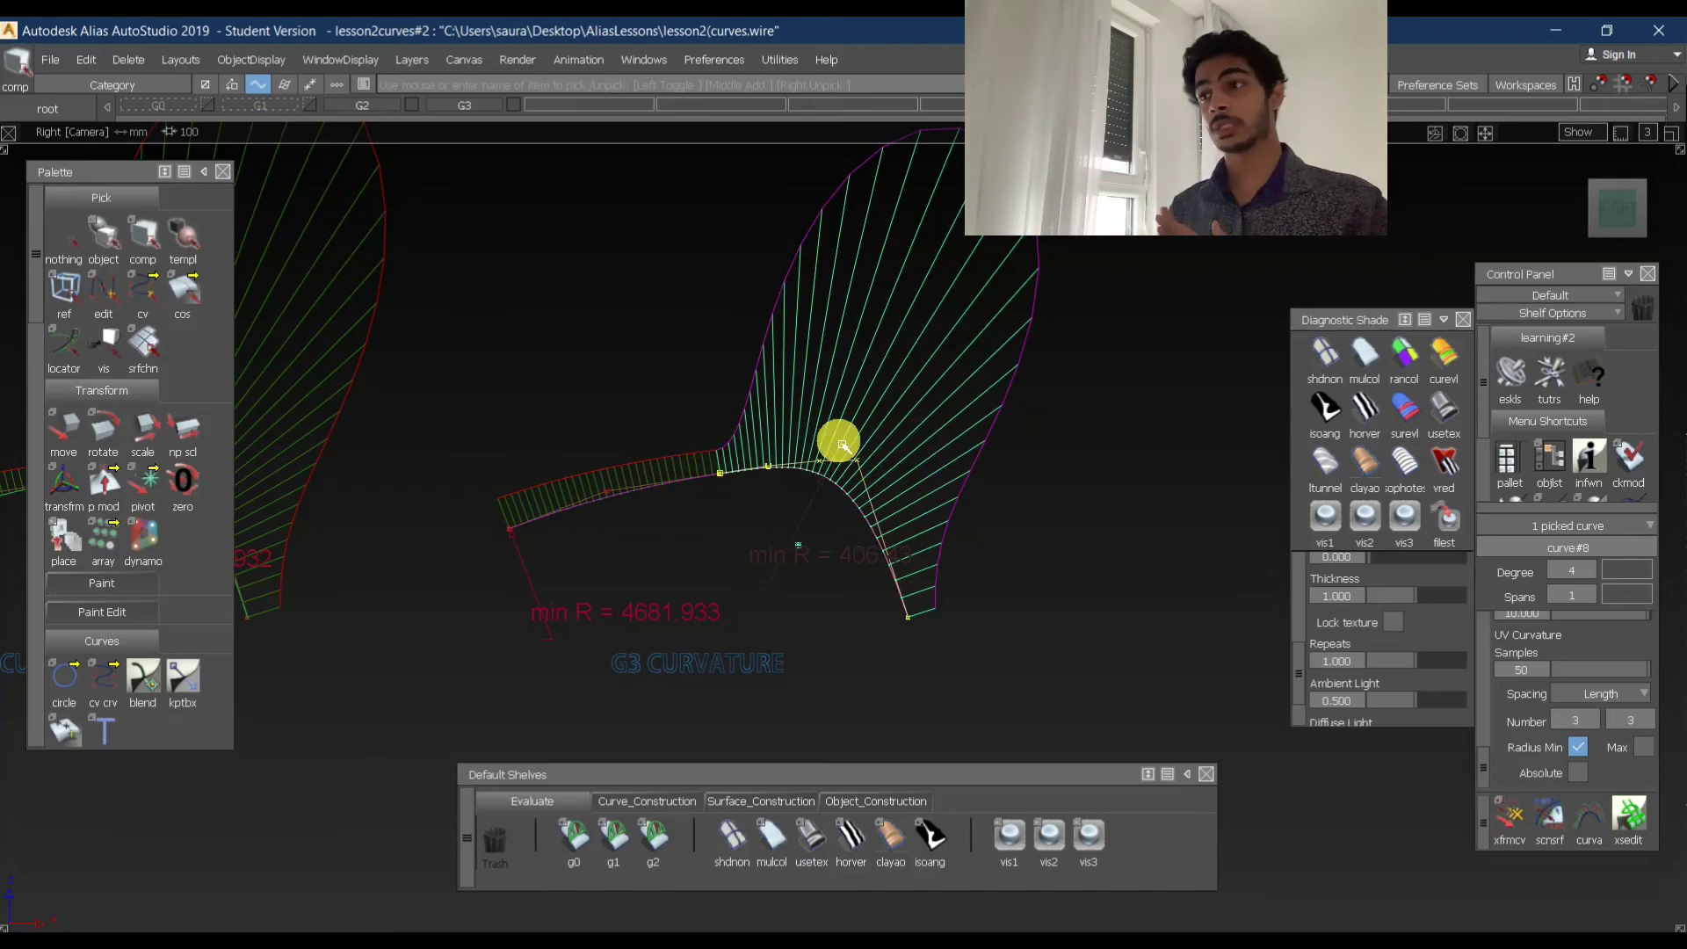
- Draw a degree 1 CV curve downward from the free end of the sharper G3 curve, continuing its direction
left_click_drag(919, 256, 925, 365, "ctrl+shift")
left_click(942, 659, "ctrl")
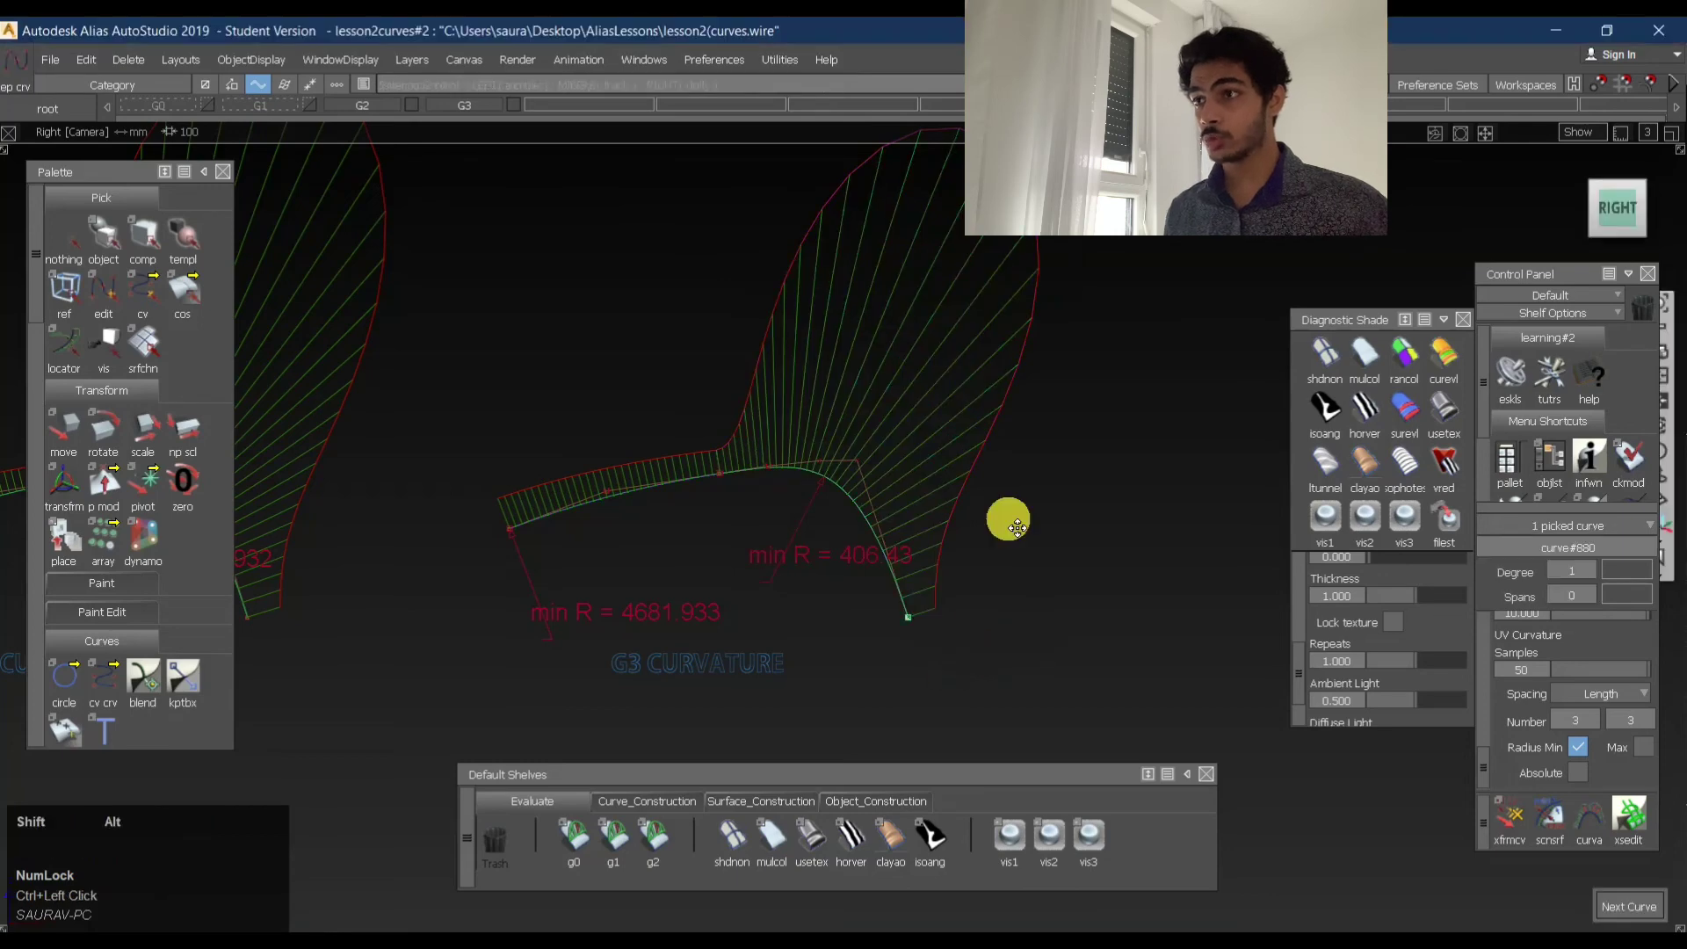
middle_click_drag(1005, 519, 964, 287, "alt+shift")
left_click_drag(955, 562, 967, 727)
- Set the degree of the newly drawn line below the G3 curves to 2
left_click_drag(891, 479, 784, 306, "ctrl+shift")
left_click(781, 263)
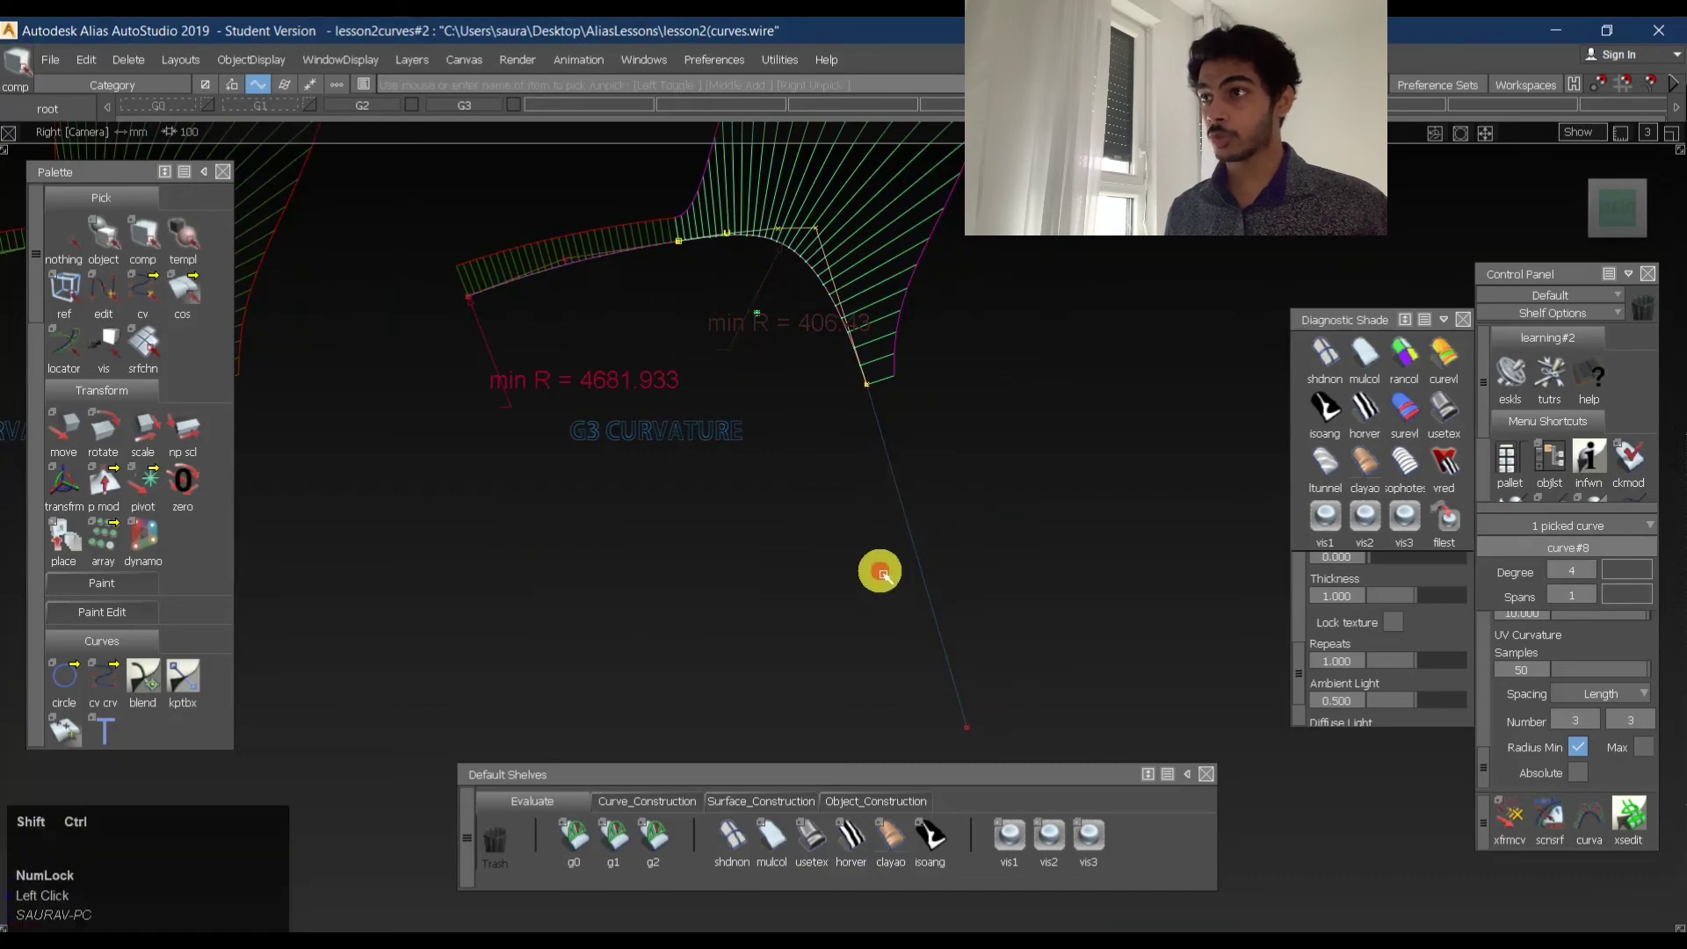
left_click_drag(758, 533, 974, 555, "ctrl+shift")
left_click(919, 564, "shift")
left_click(1589, 590)
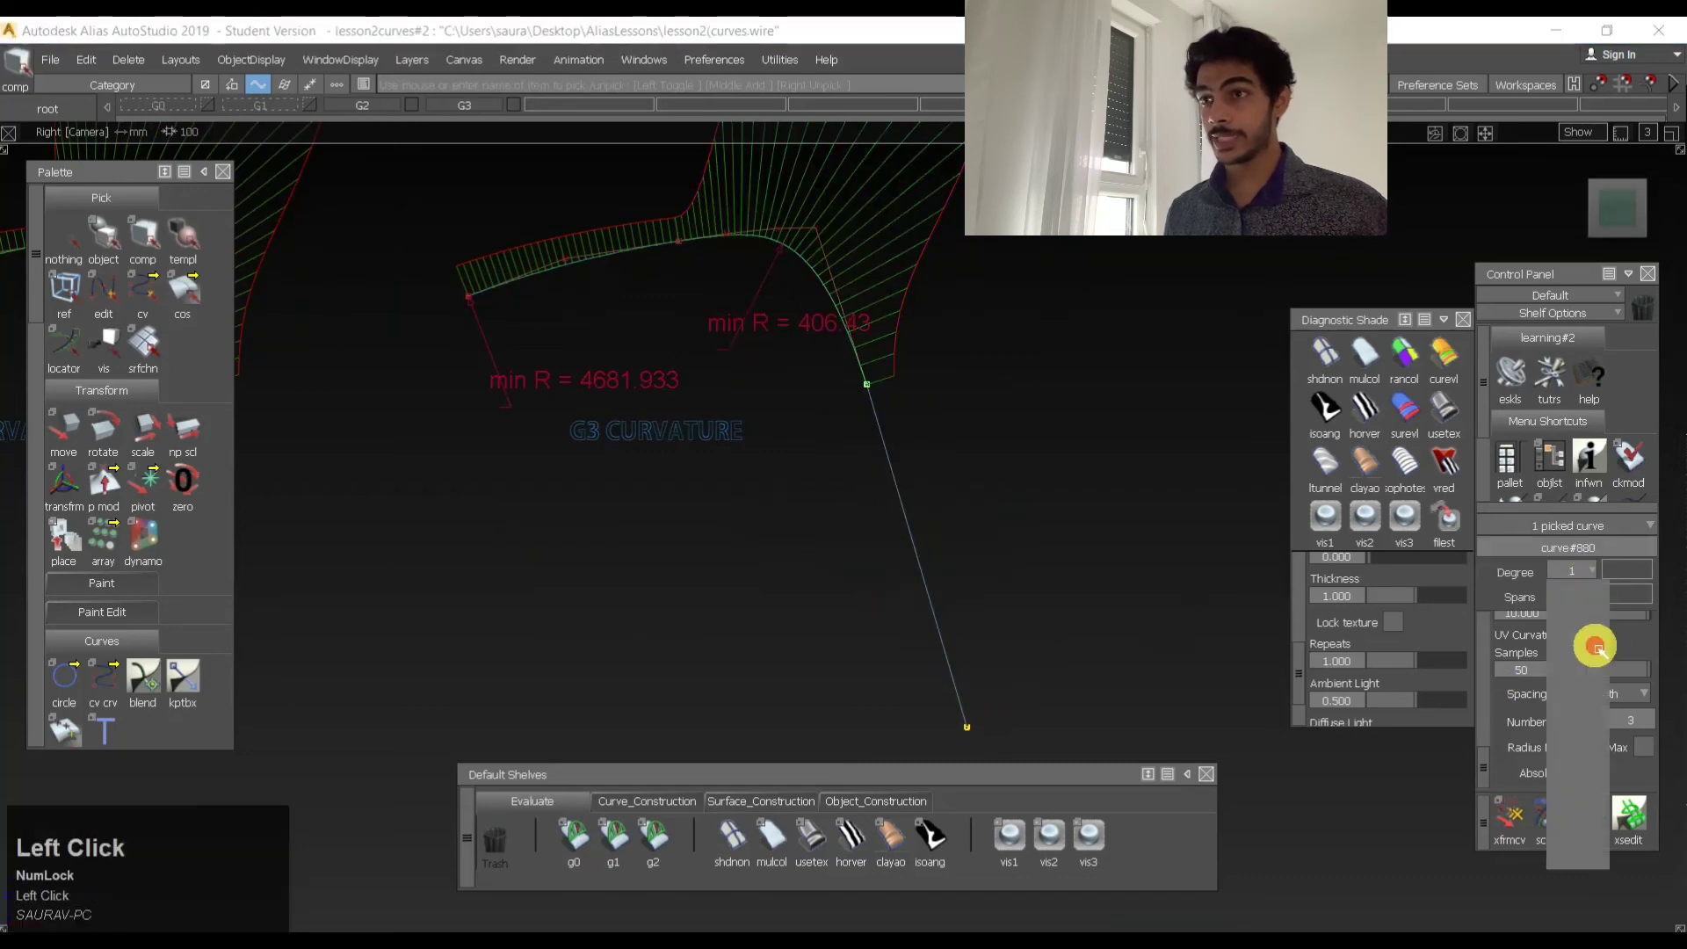
left_click(1588, 644)
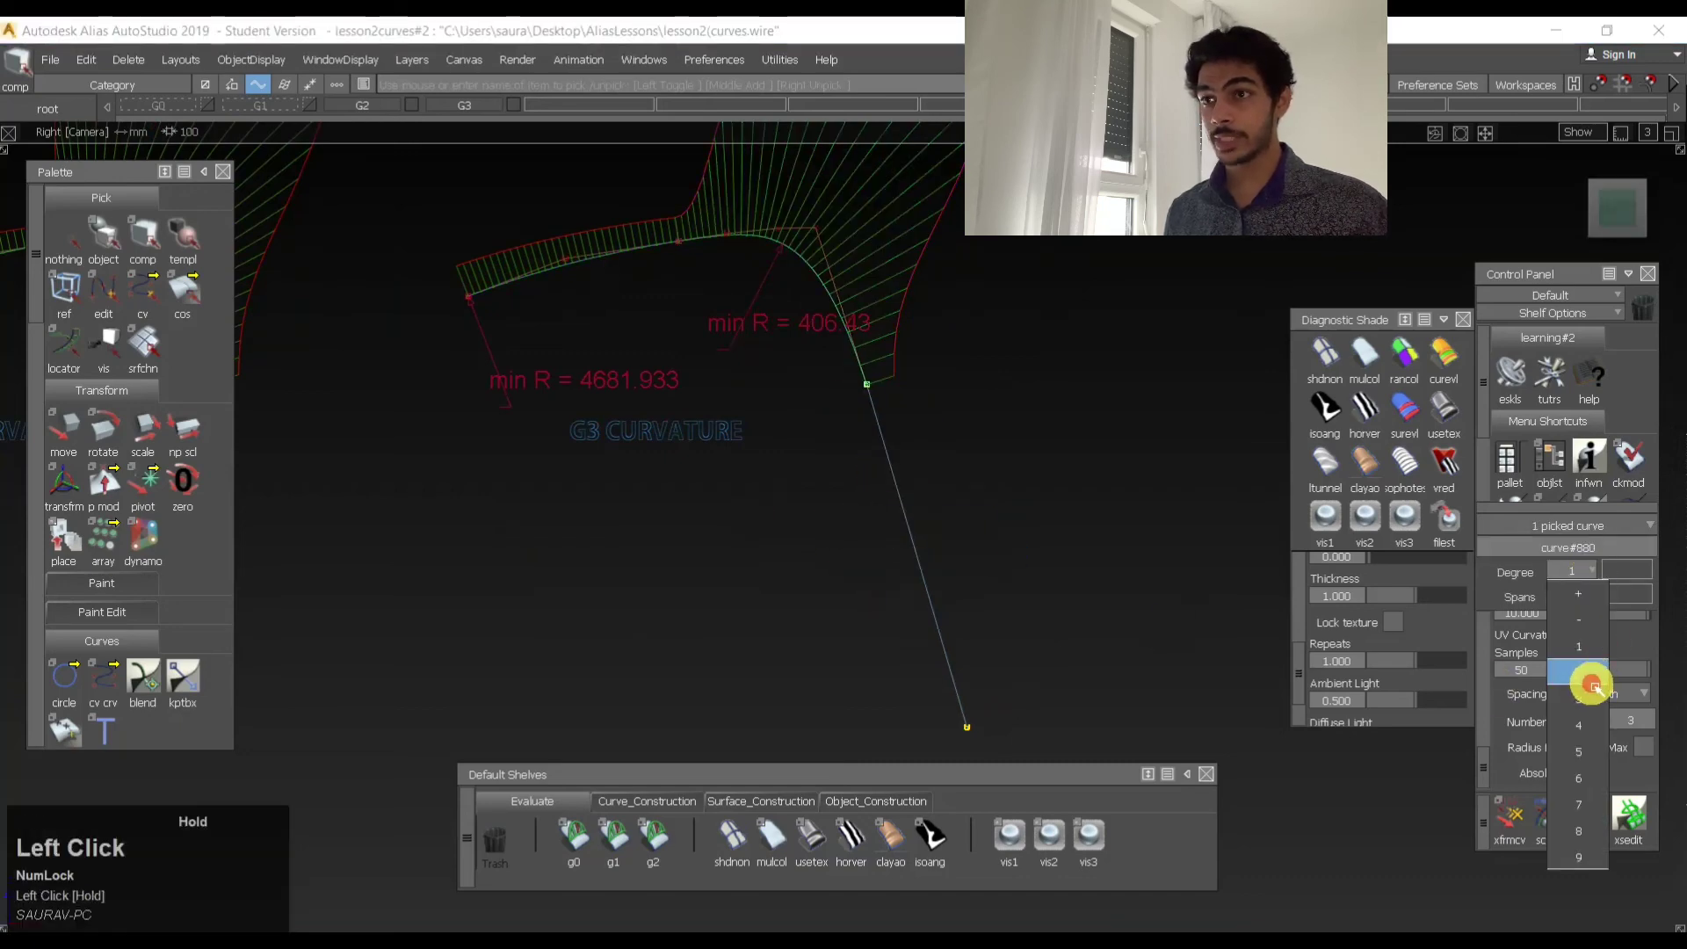
- Raise the degree of the middle G3 curve between the first curve and the new line to 7
left_click(852, 331)
left_click(1595, 591)
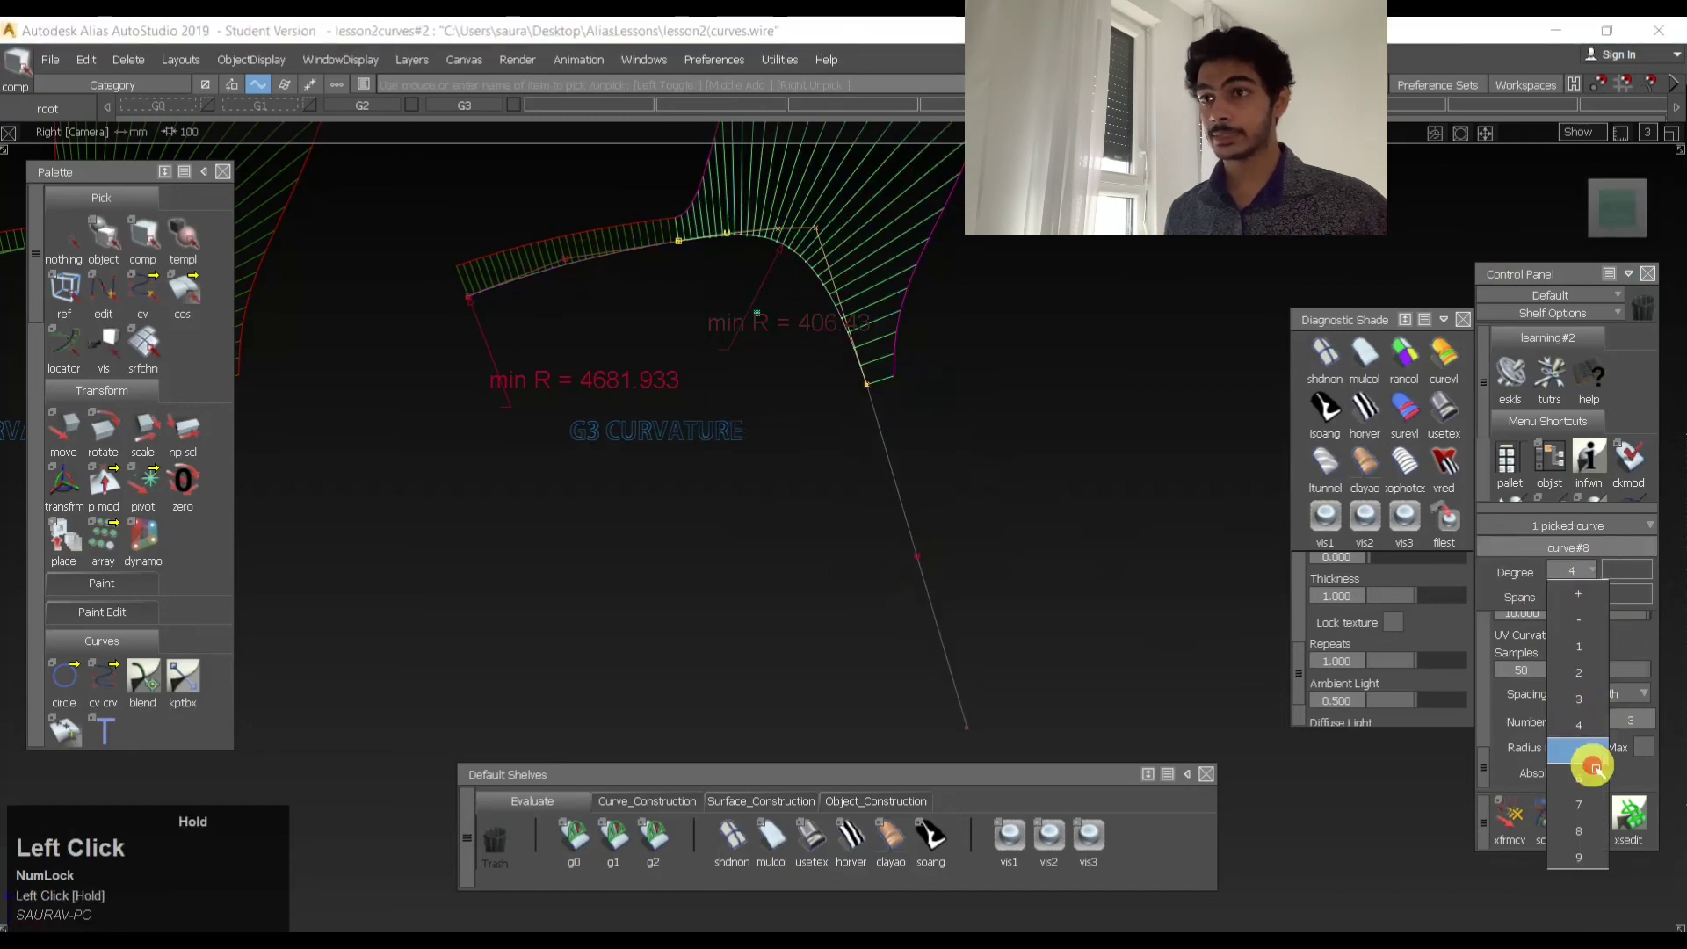
left_click(1579, 804)
key("space")
left_click(934, 331)
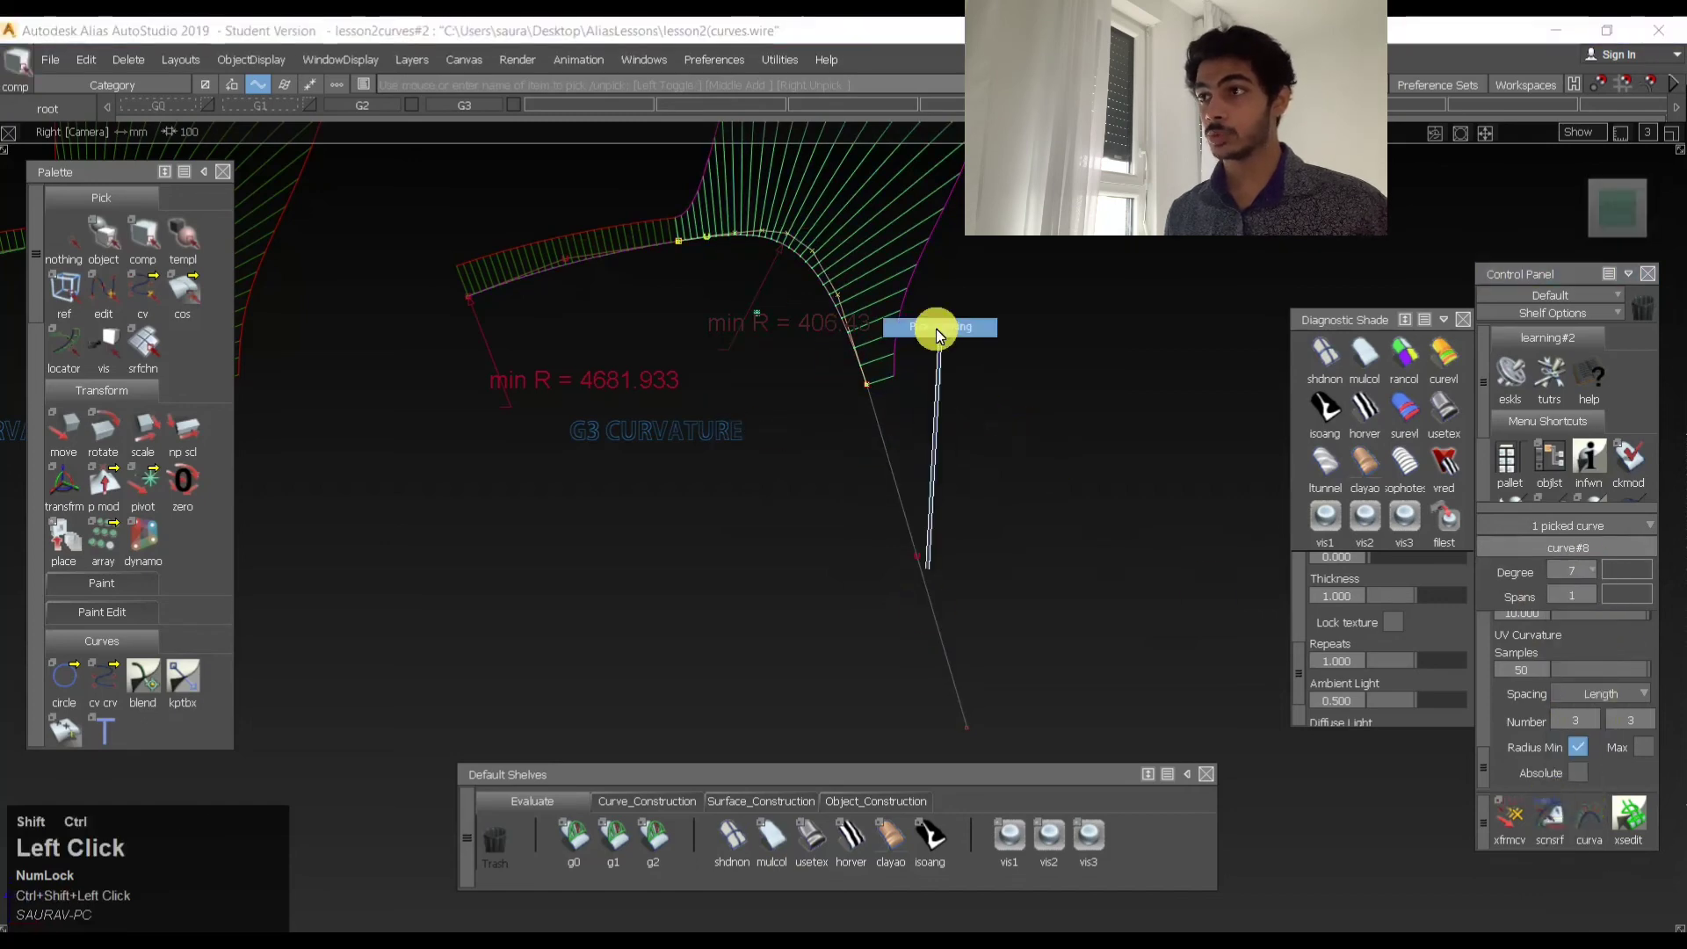
- Align the lower end of the middle curve to the new line with G3 continuity
left_click(915, 801)
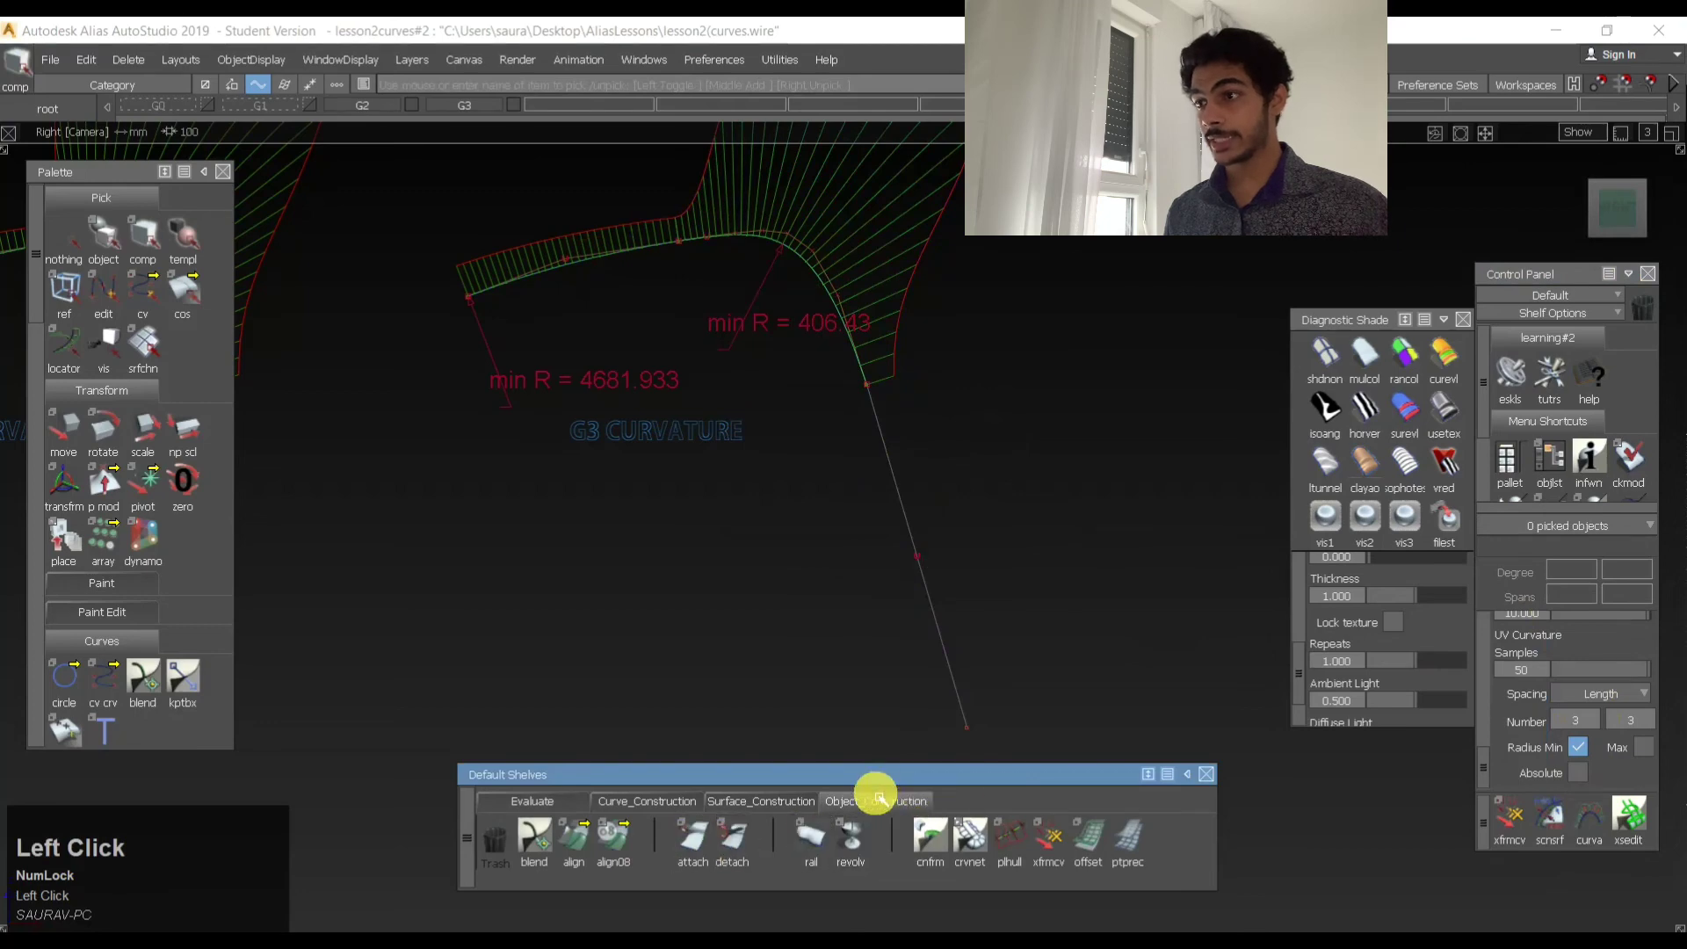
double_click(571, 835)
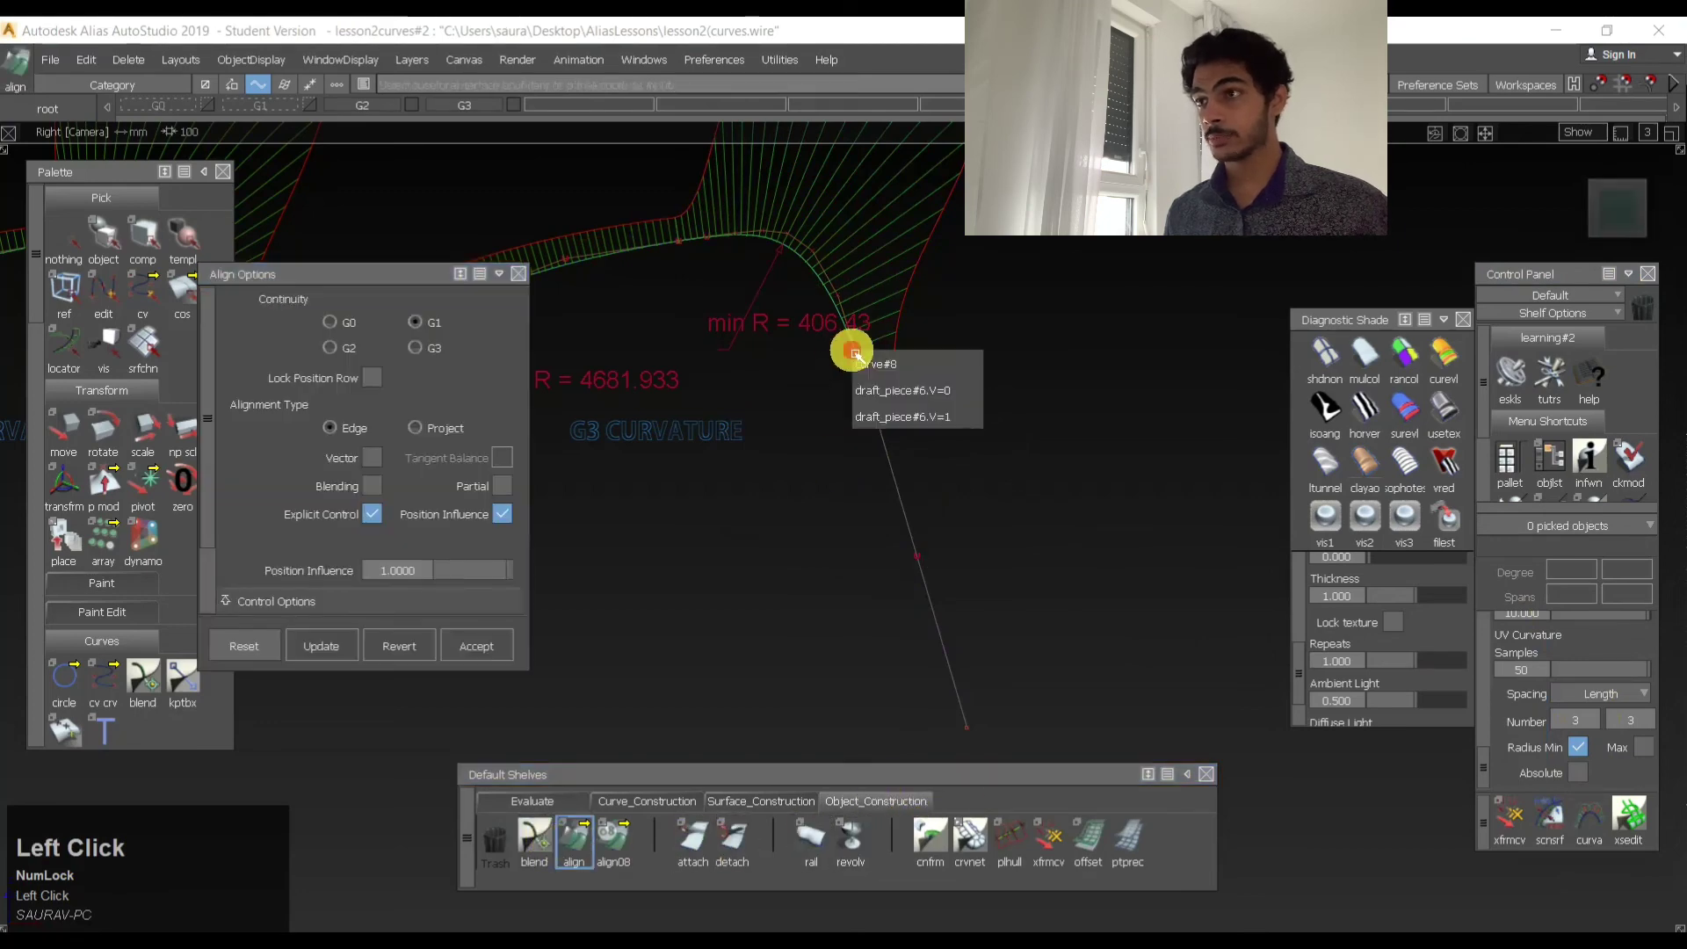
left_click(858, 369)
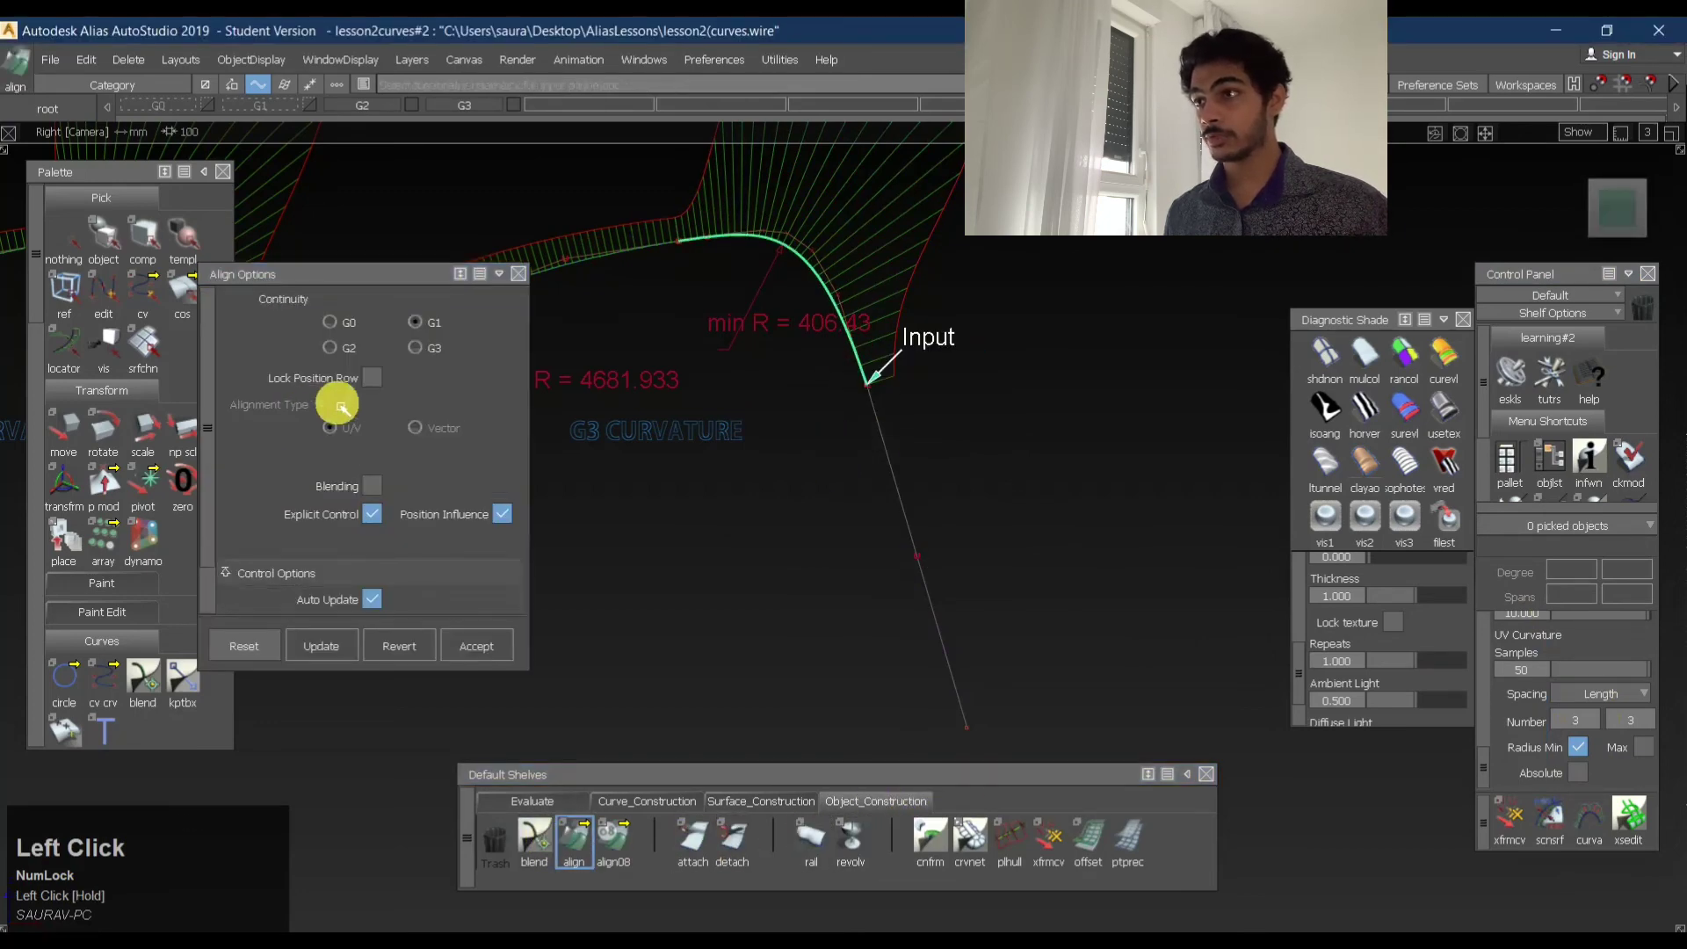
left_click(416, 347)
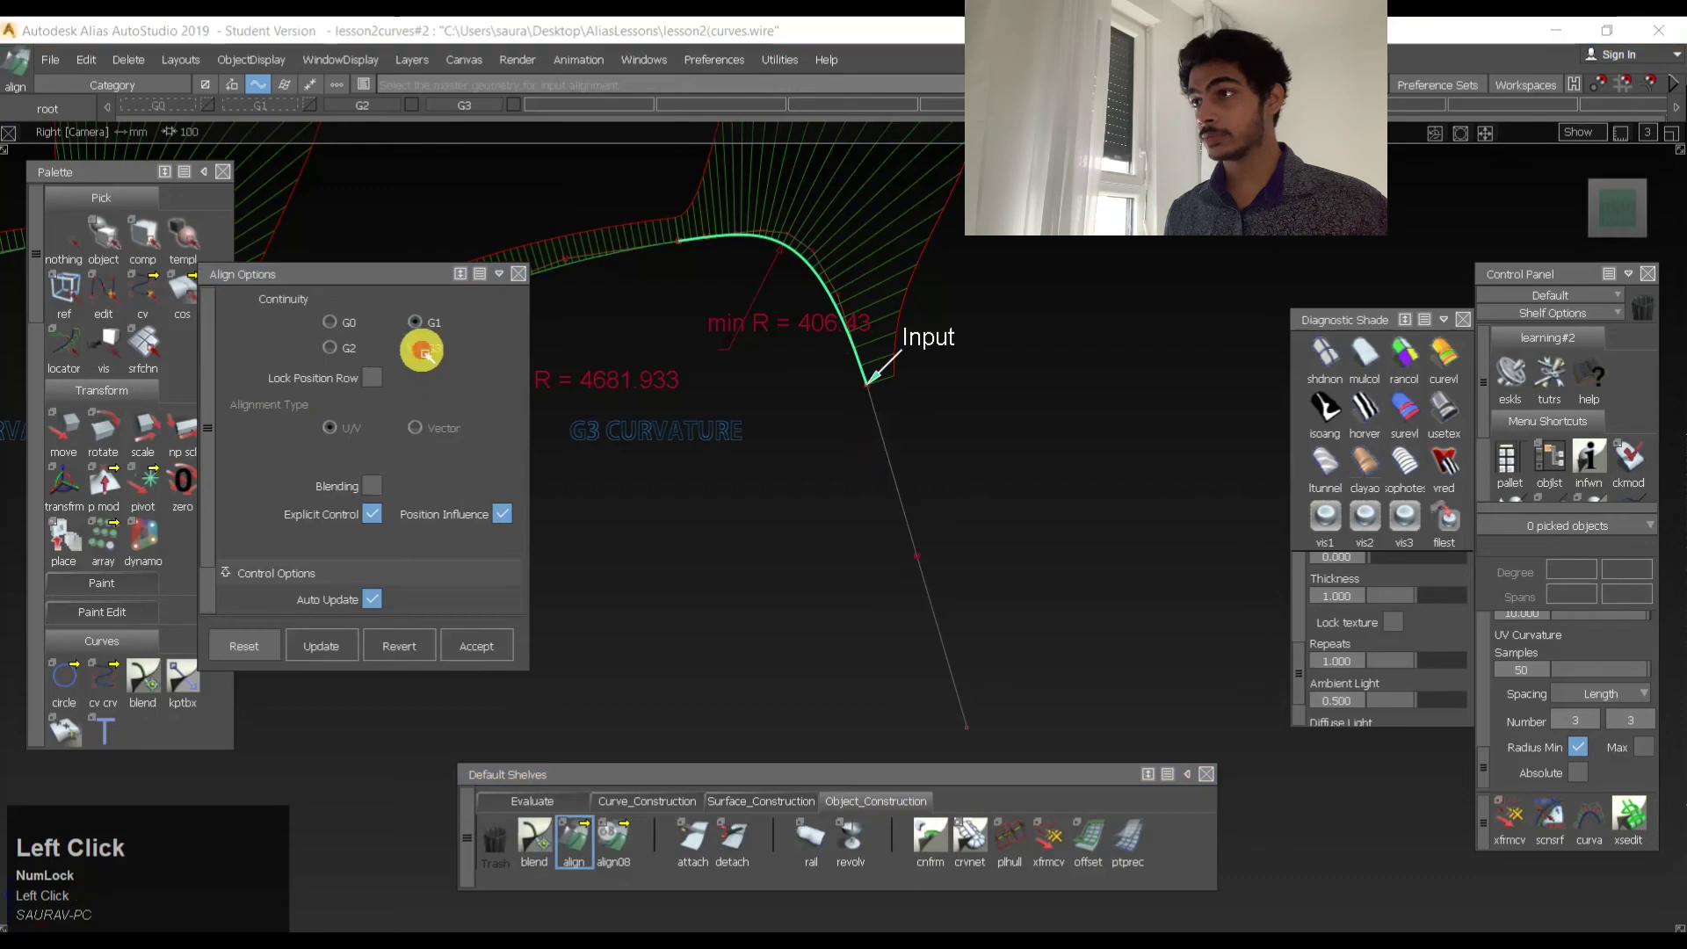
left_click(877, 431)
middle_click_drag(933, 384, 952, 533, "alt+shift")
left_click_drag(928, 622, 954, 456, "ctrl+shift")
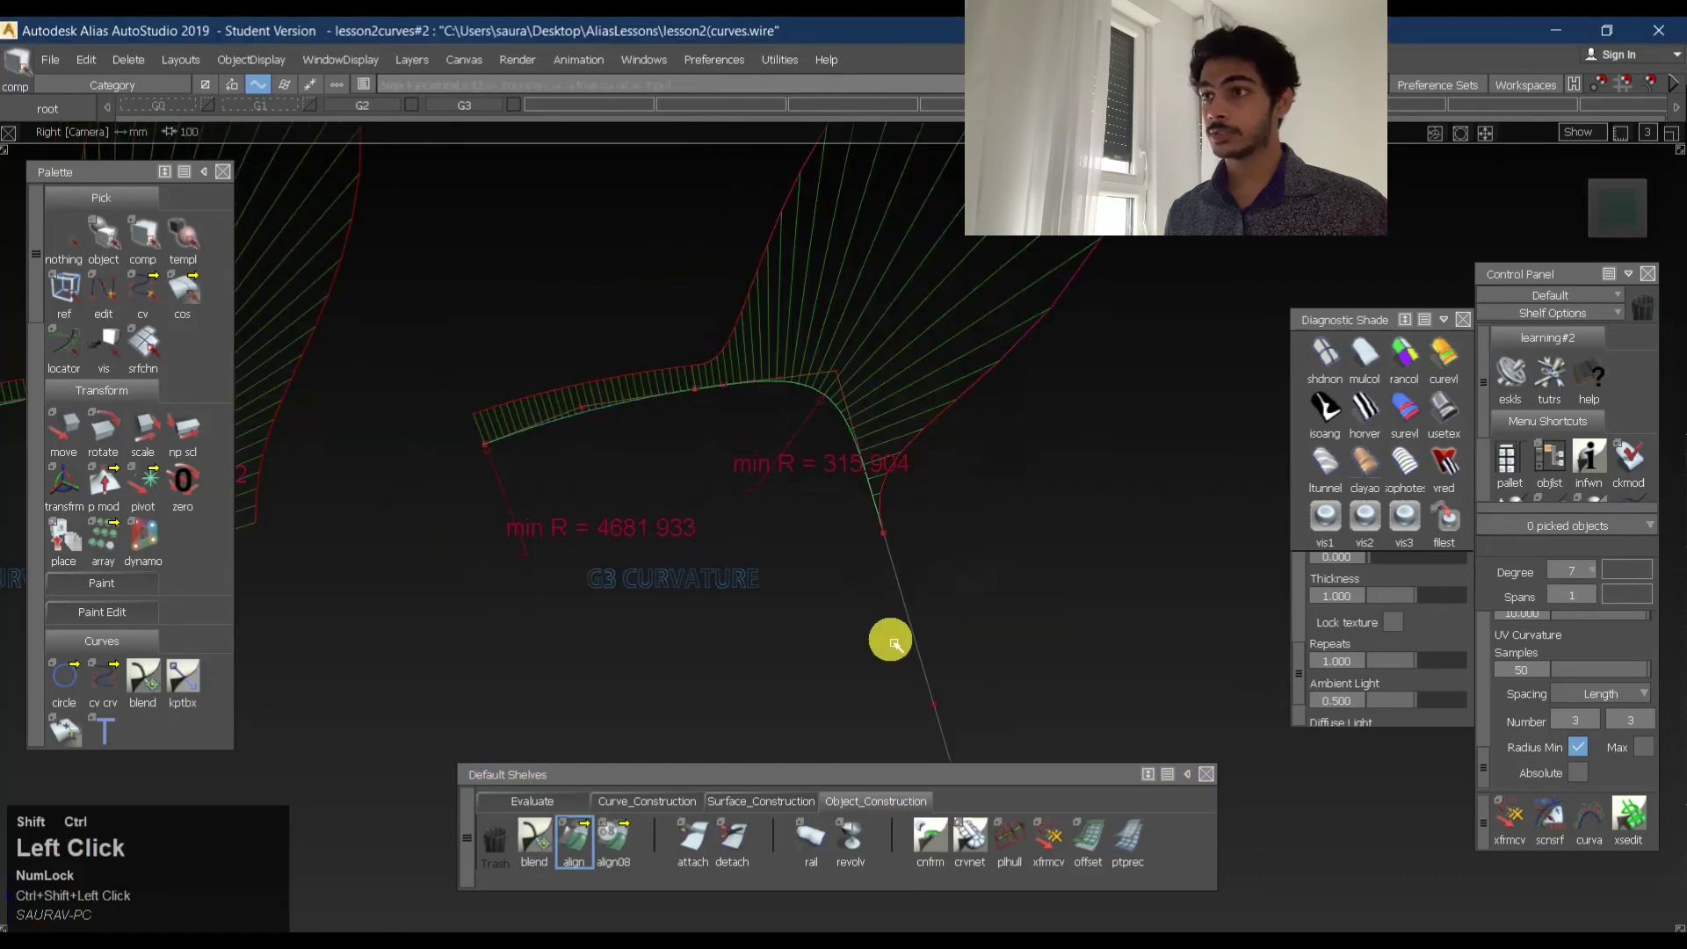
- Move the end CV of the new line inward so that the line becomes a gentle curve
middle_click_drag(1039, 634, 1028, 512, "alt+shift")
left_click_drag(956, 608, 938, 749, "ctrl+shift")
middle_click_drag(1017, 549, 1017, 485, "alt+shift")
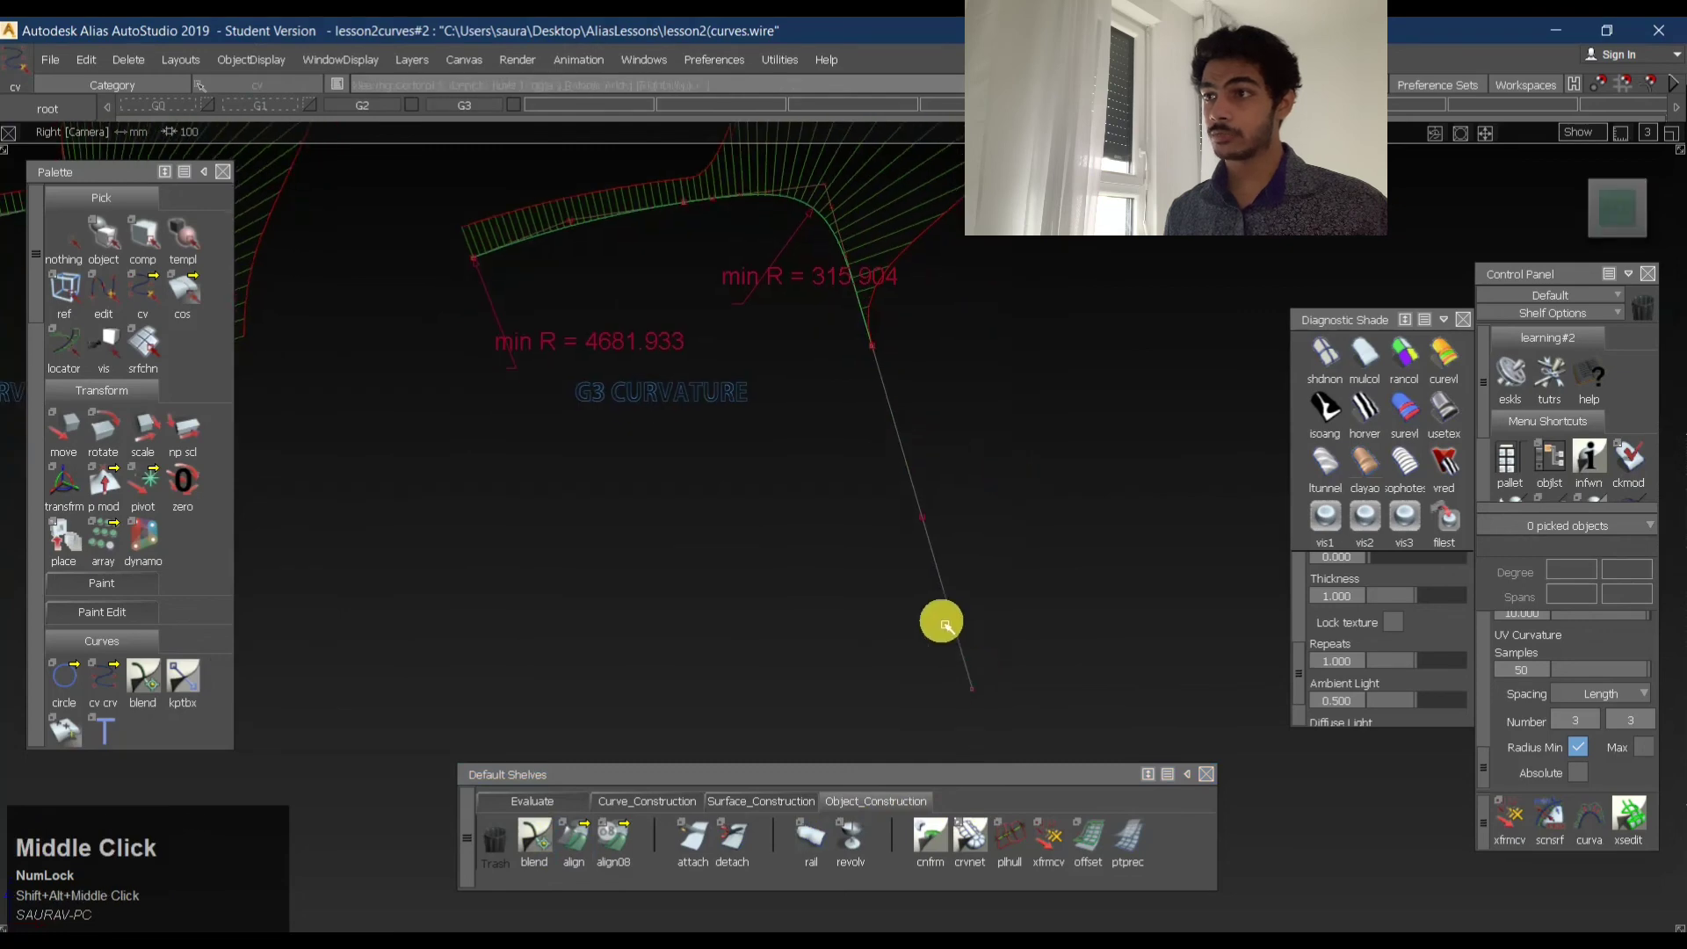
left_click_drag(946, 625, 1023, 711)
middle_click_drag(1038, 604, 1047, 524, "ctrl+shift")
left_click_drag(1060, 555, 1002, 375)
- Turn on the U curvature comb for the new lower curve and clear the selection
left_click(911, 529, "shift")
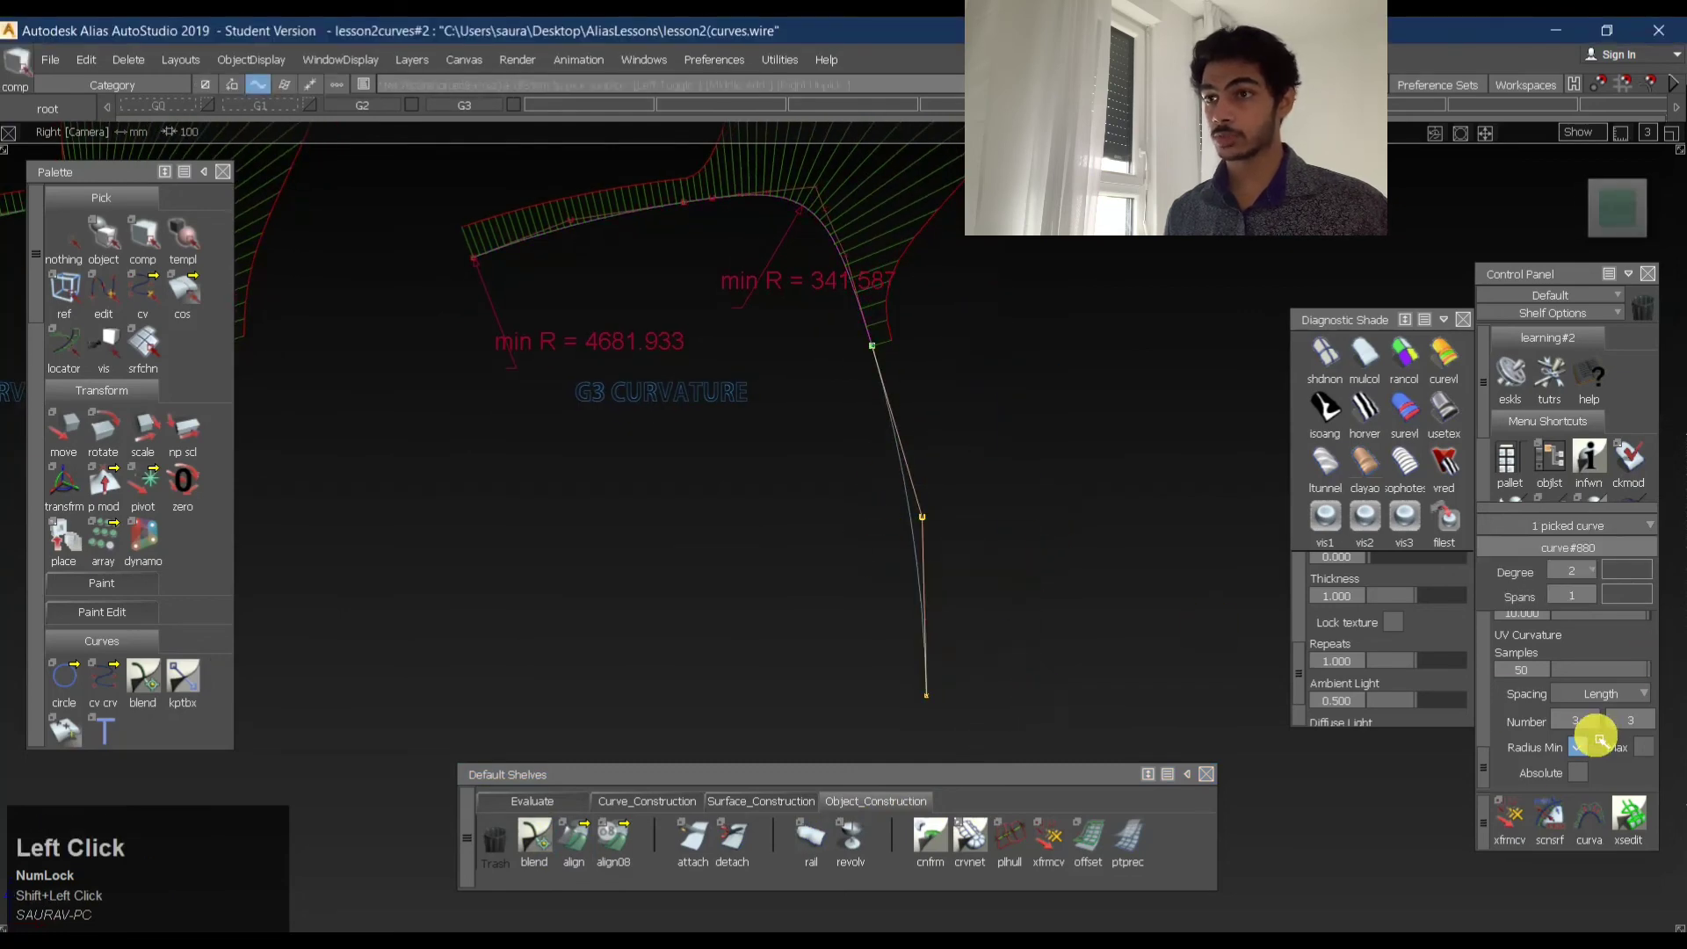
scroll(1593, 673, "up", 5)
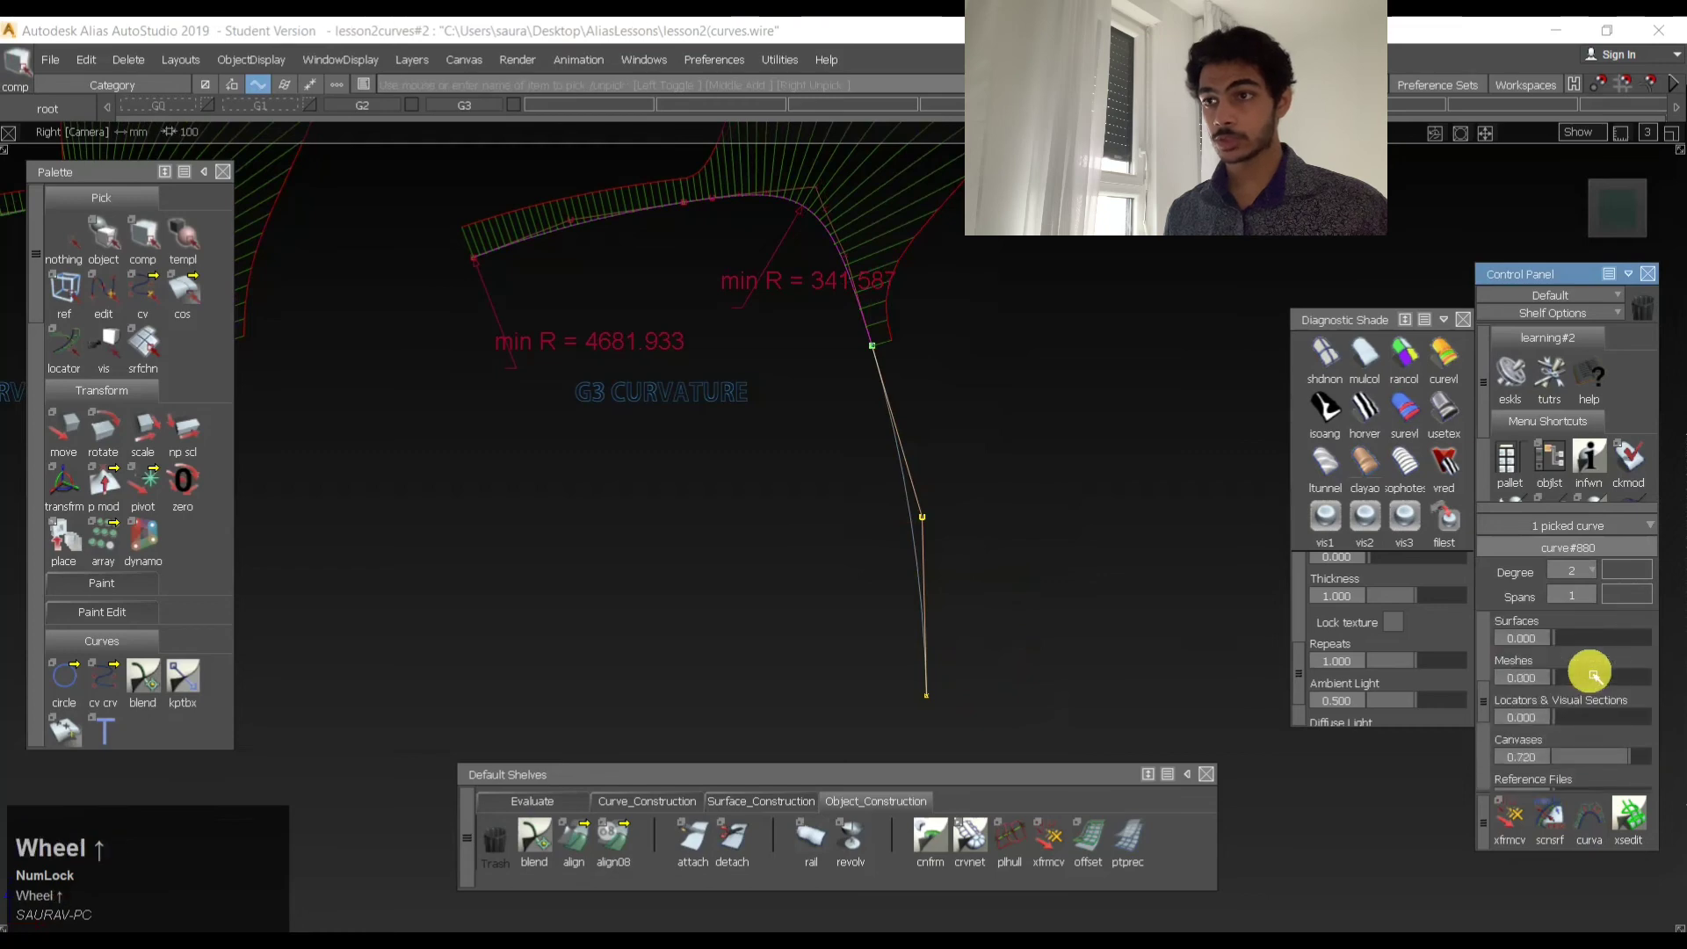
scroll(1593, 673, "down", 5)
left_click(1578, 676)
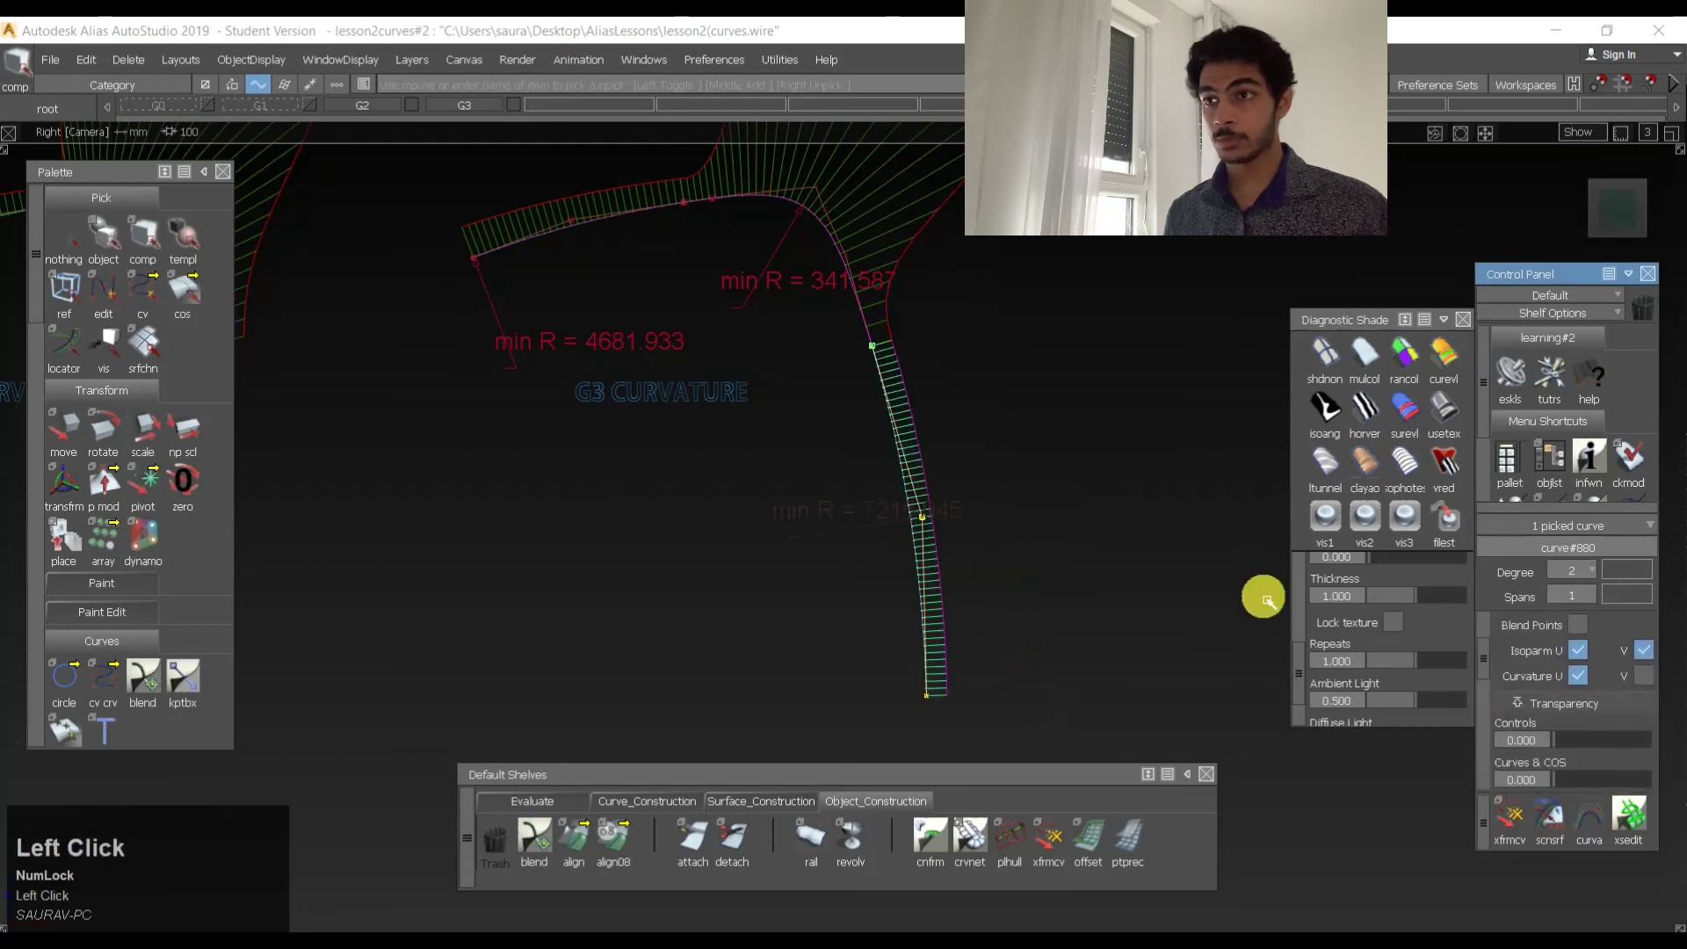
left_click_drag(880, 611, 916, 339, "ctrl+shift")
- Make the G0 and G1 layers visible beside the G2 and G3 curve pairs
right_click_drag(1076, 386, 1037, 426, "alt+shift")
middle_click_drag(1063, 448, 1251, 632, "alt+shift")
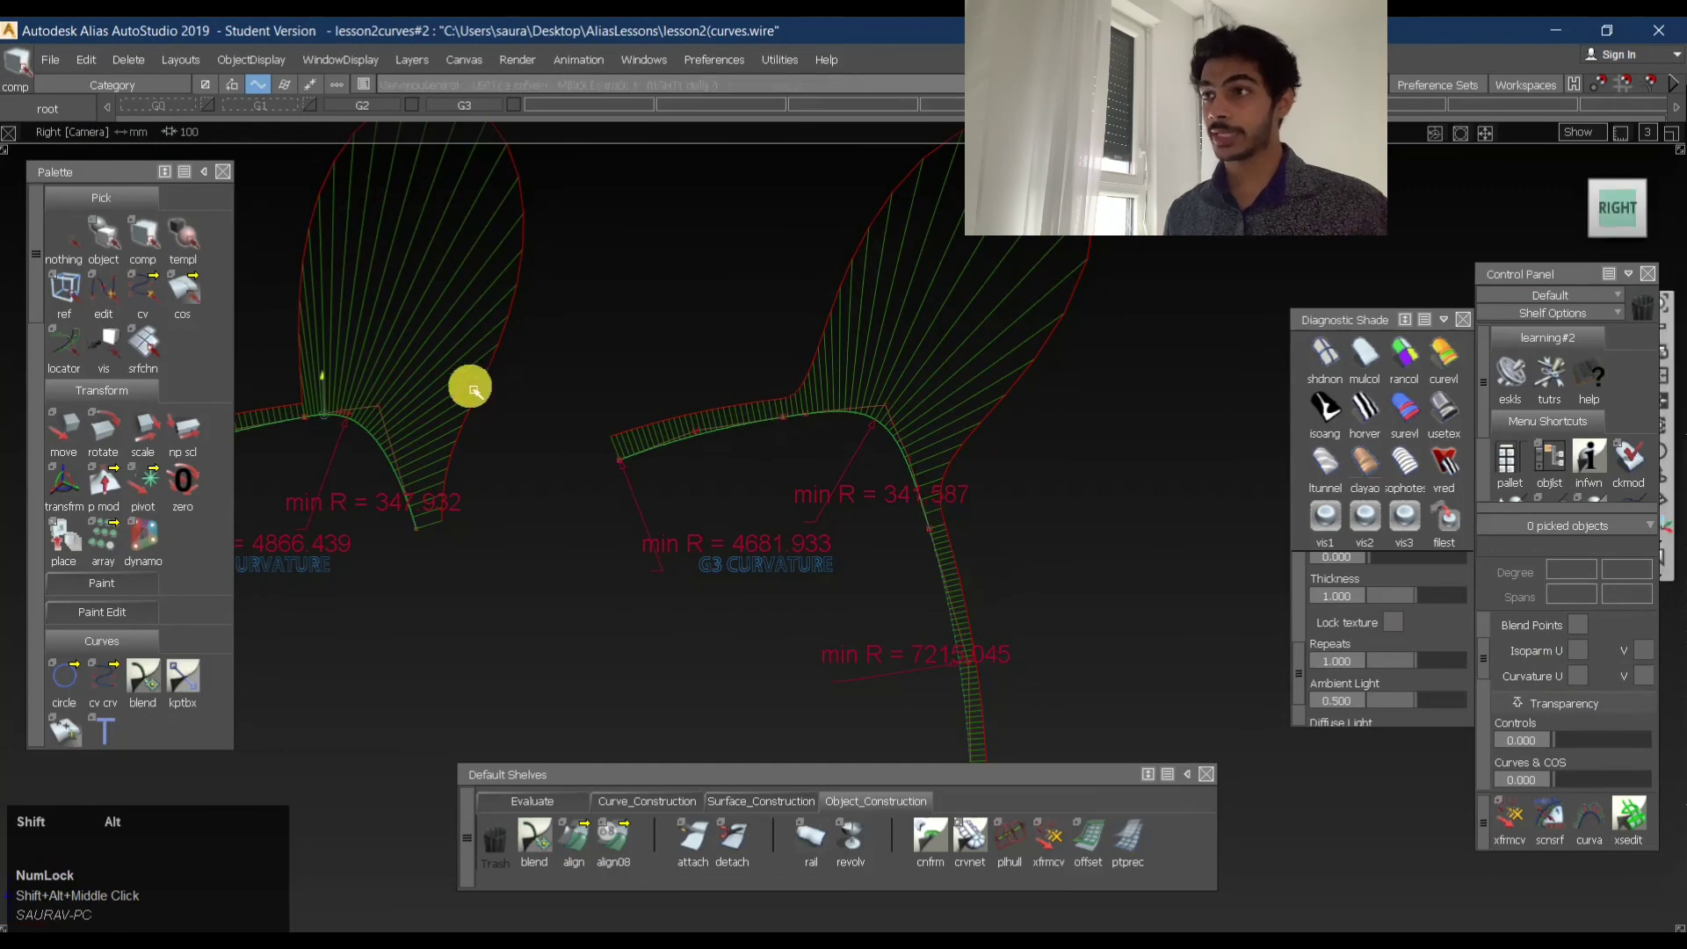
middle_click_drag(467, 383, 776, 361, "alt+shift")
right_click_drag(775, 361, 783, 595, "alt+shift")
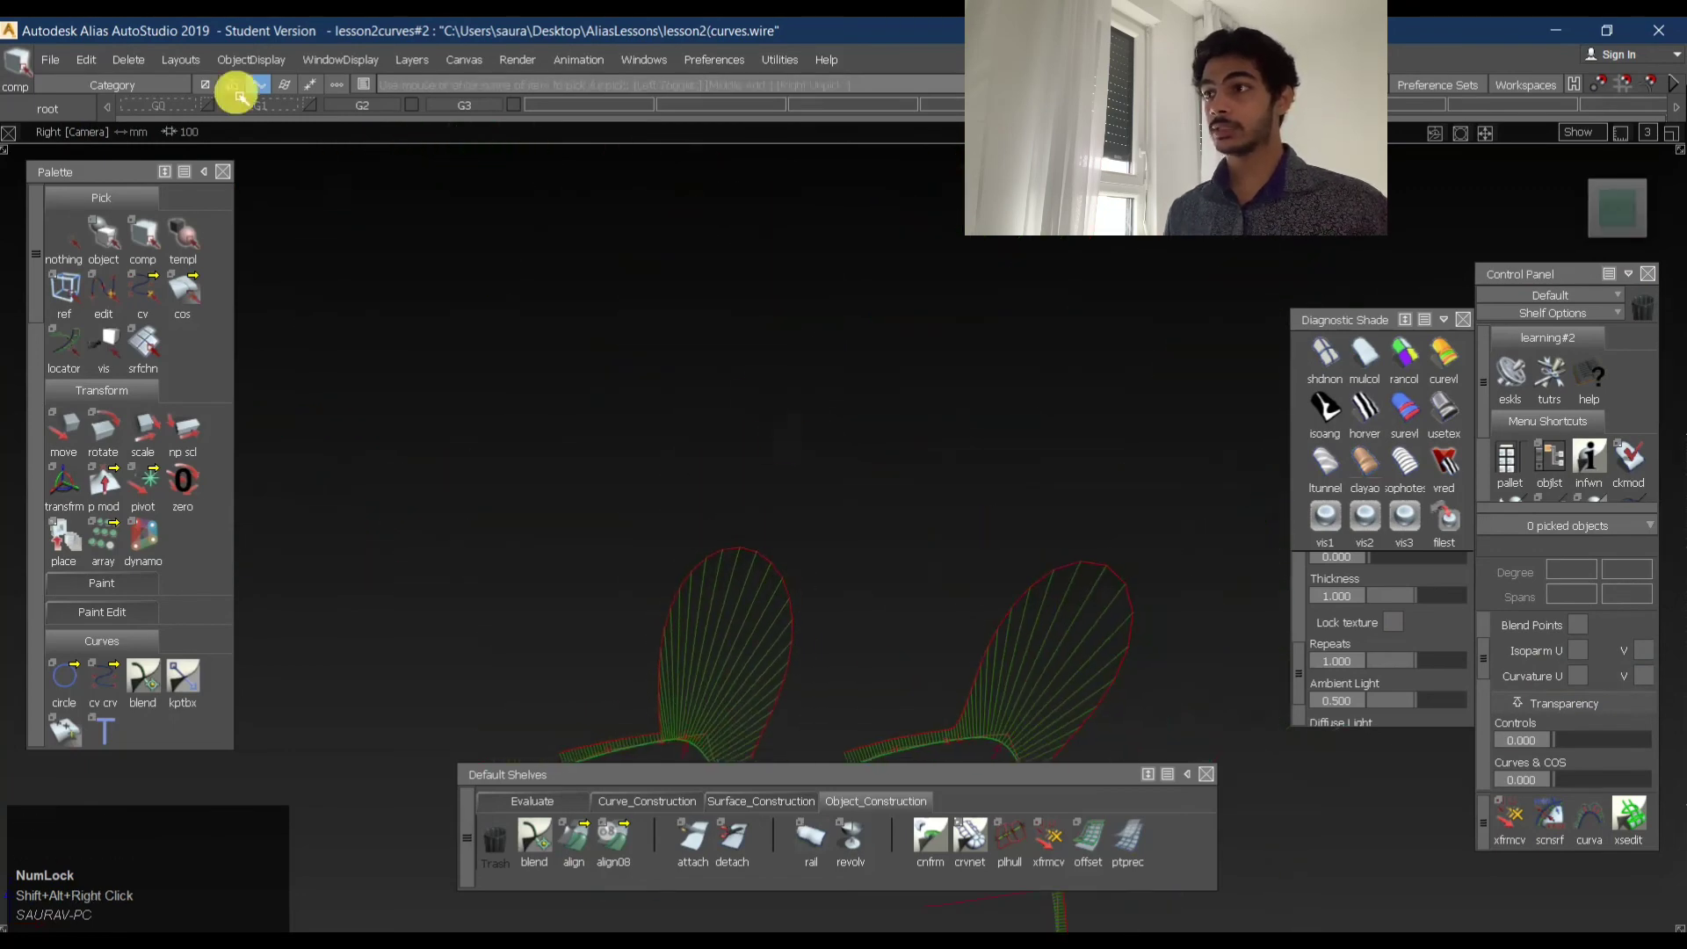
left_click(211, 106)
left_click(311, 106)
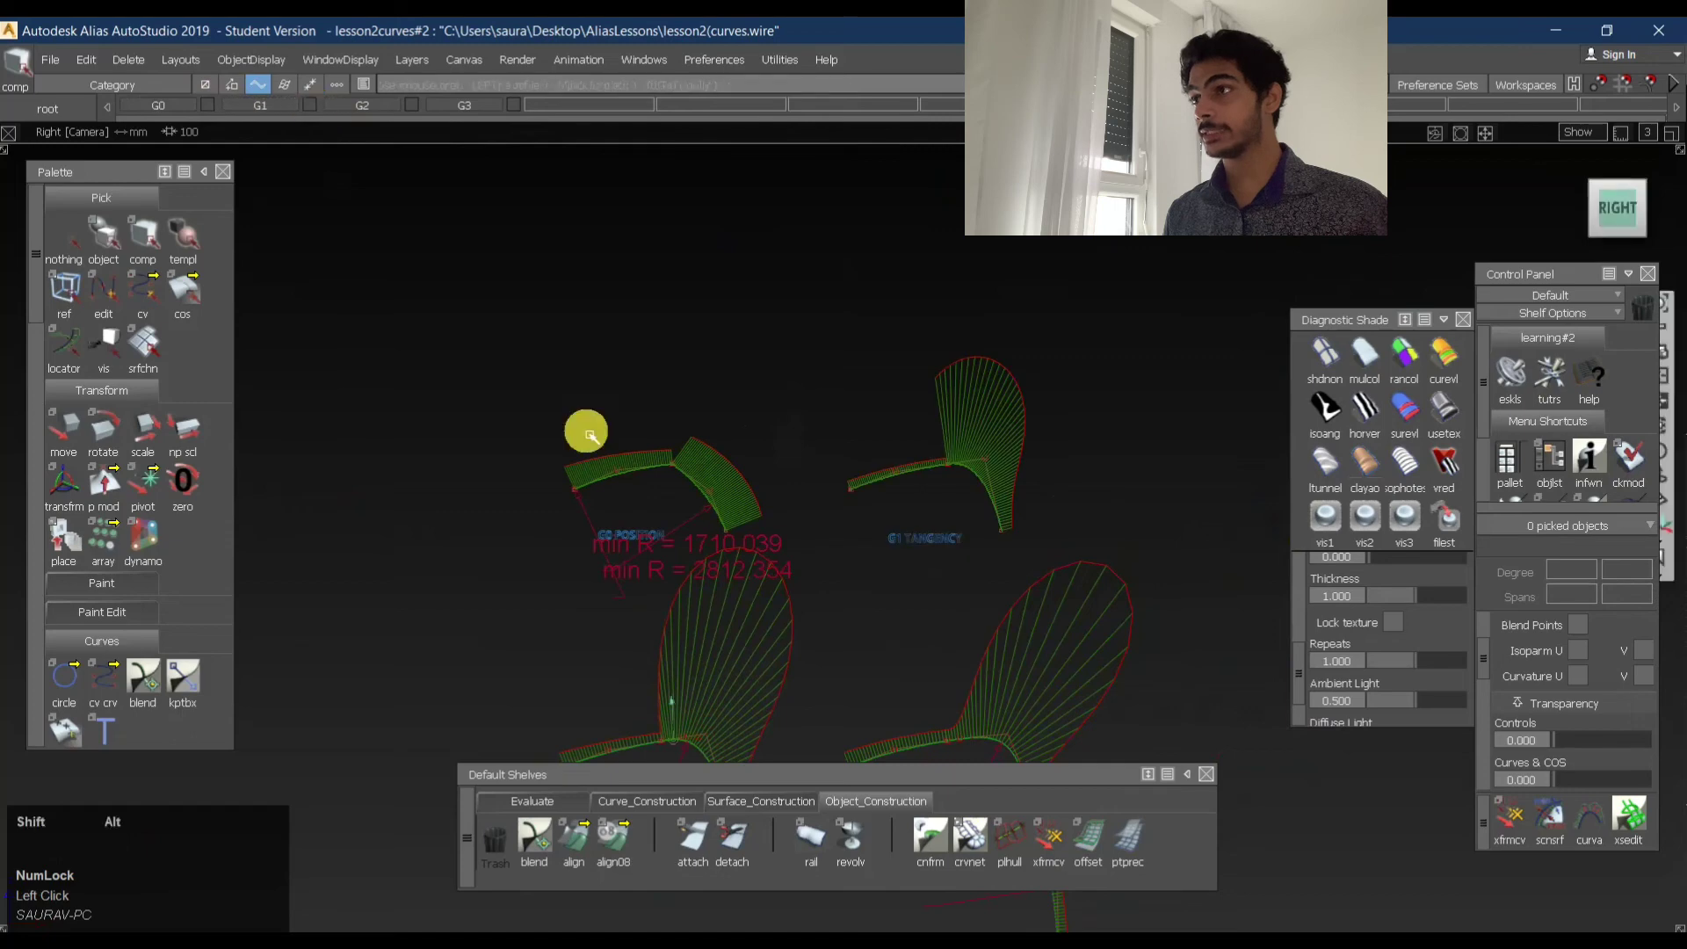
- Compare the curvature combs at the joints of the G0, G1, G2 and G3 curve sets
right_click_drag(670, 463, 629, 418, "alt+shift")
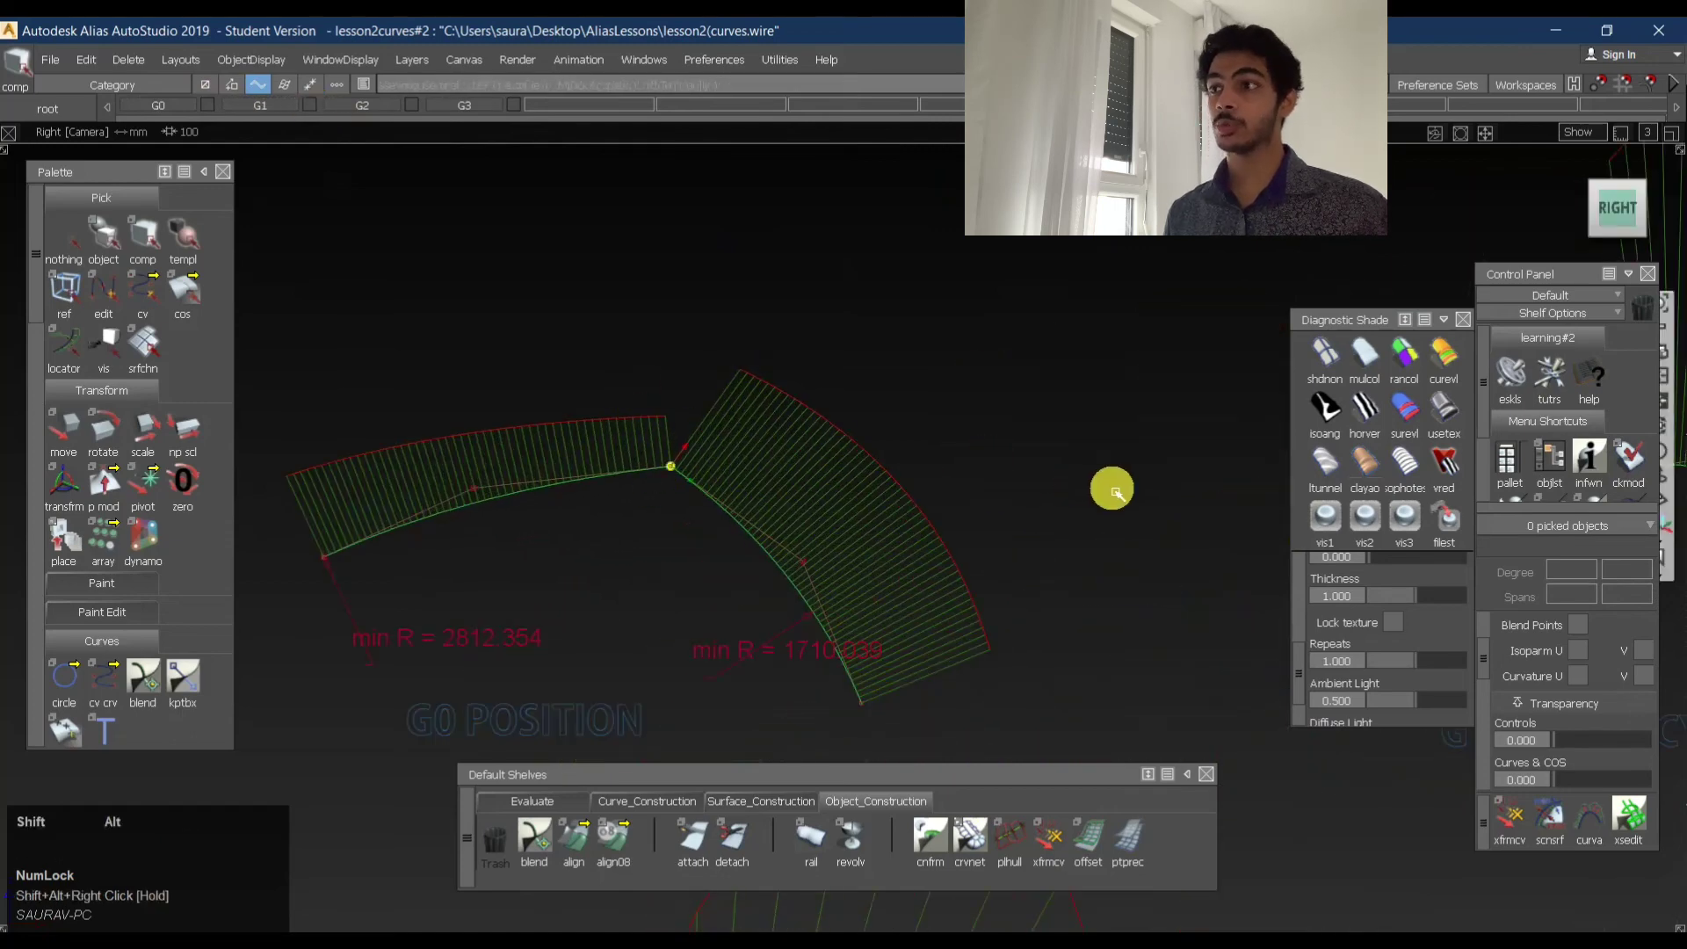
middle_click_drag(1110, 485, 870, 433, "alt+shift")
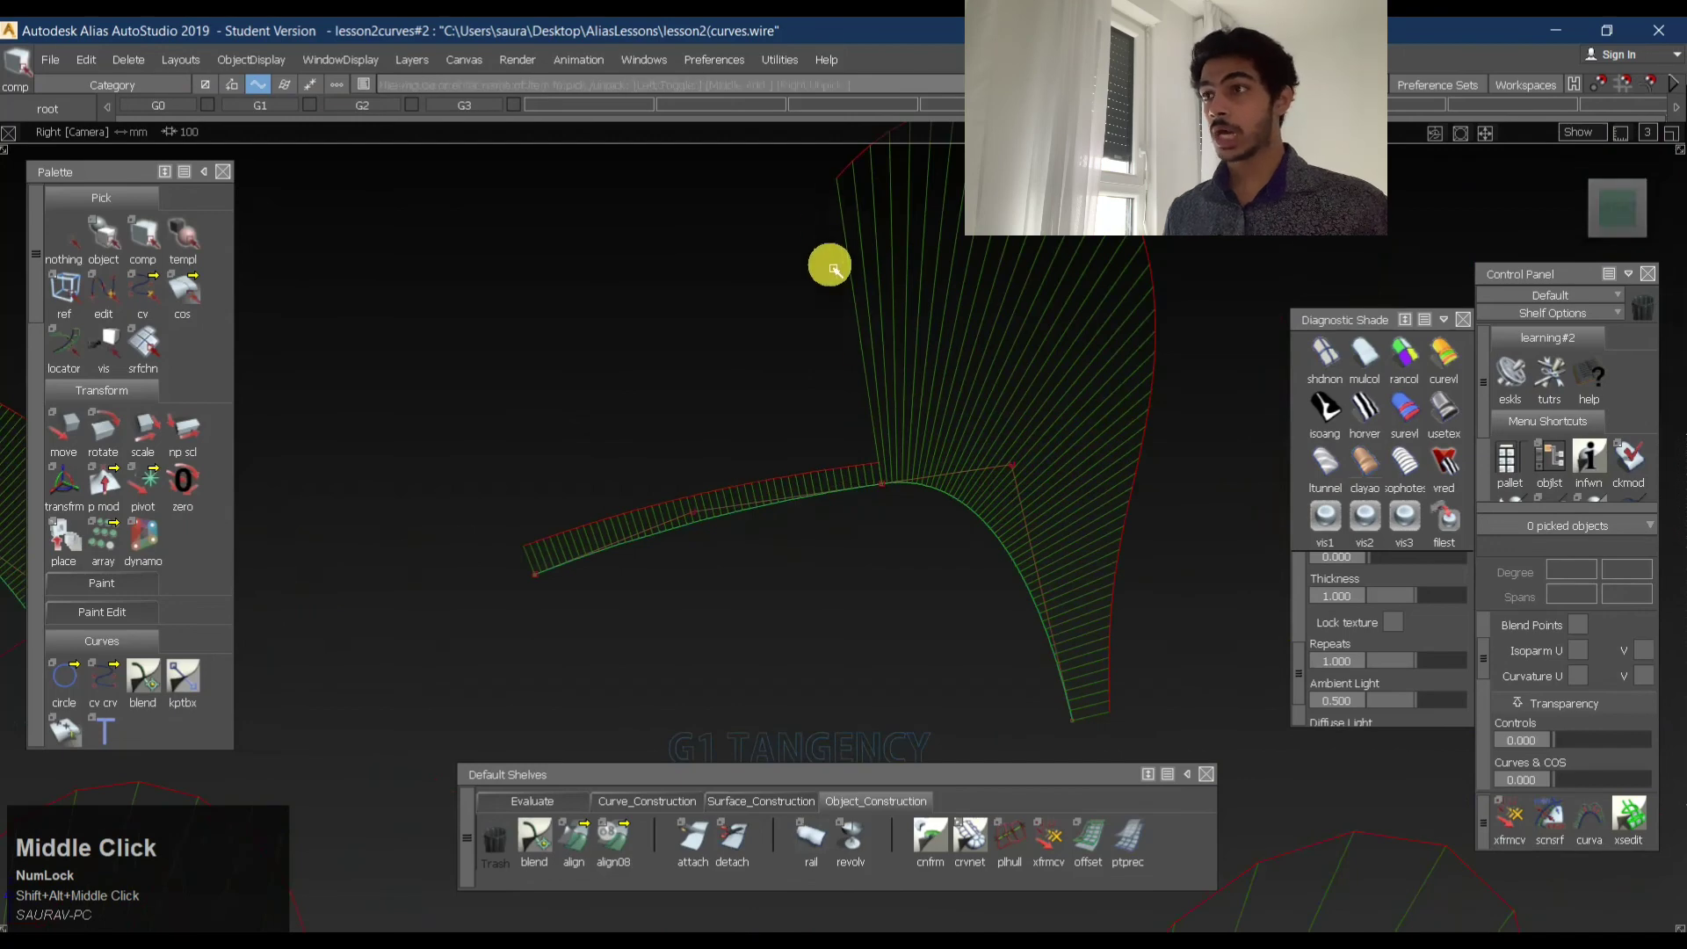
middle_click_drag(869, 354, 621, 279, "alt+shift")
right_click_drag(621, 278, 734, 467, "alt+shift")
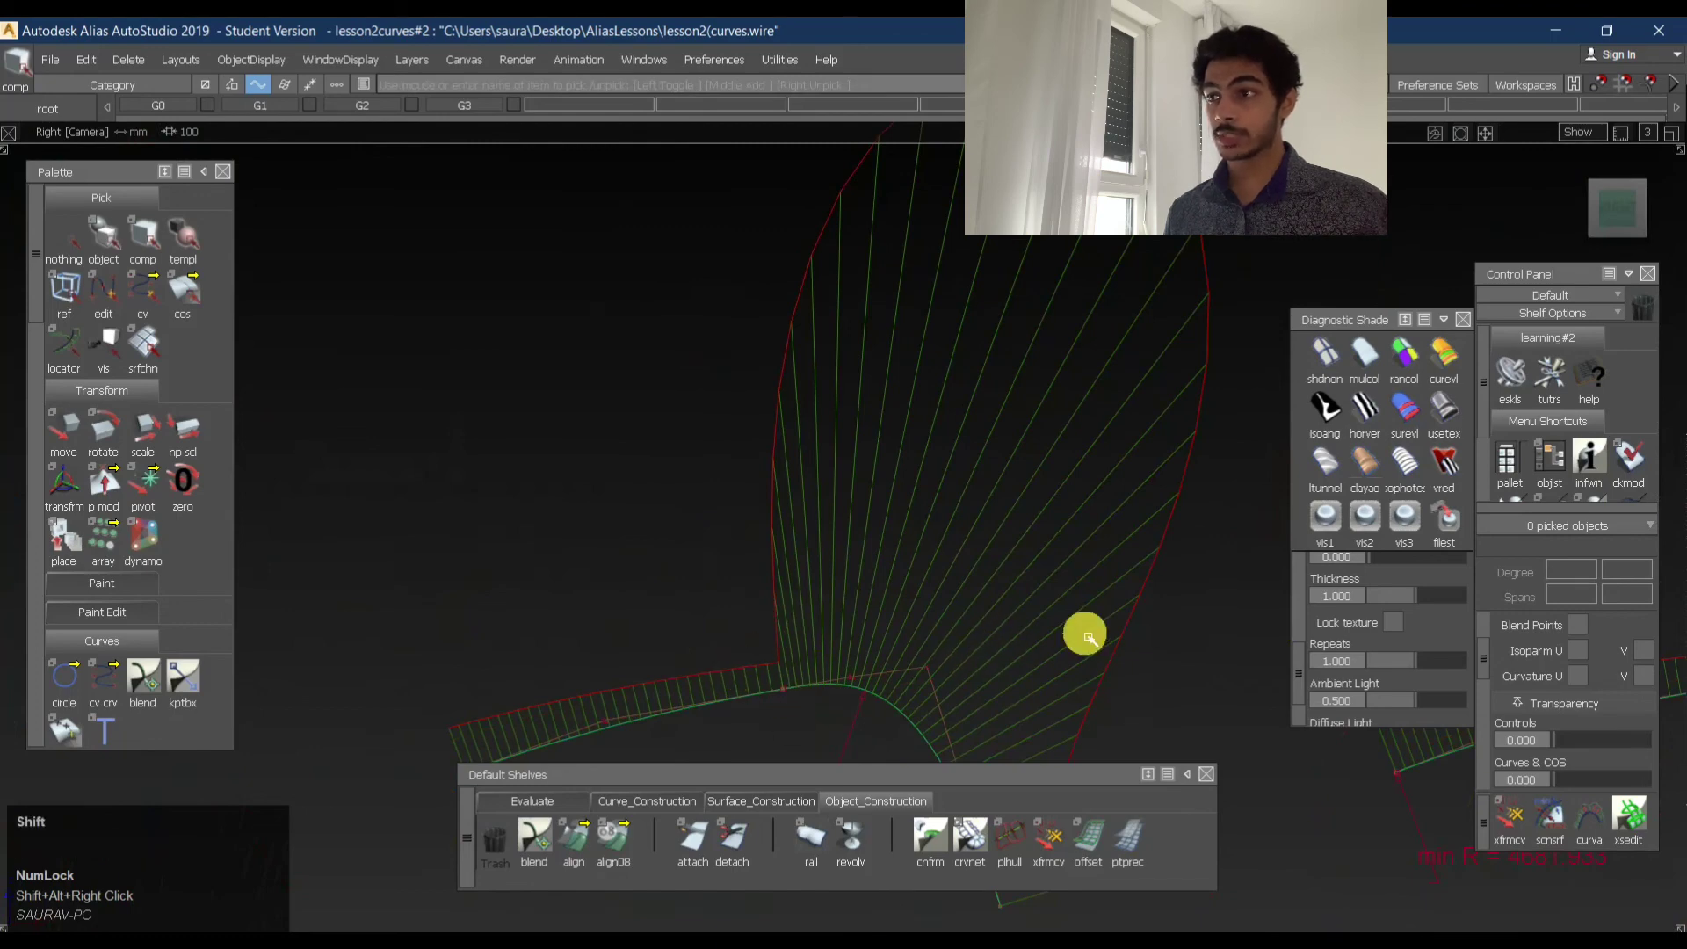
middle_click_drag(1084, 633, 707, 511, "alt+shift")
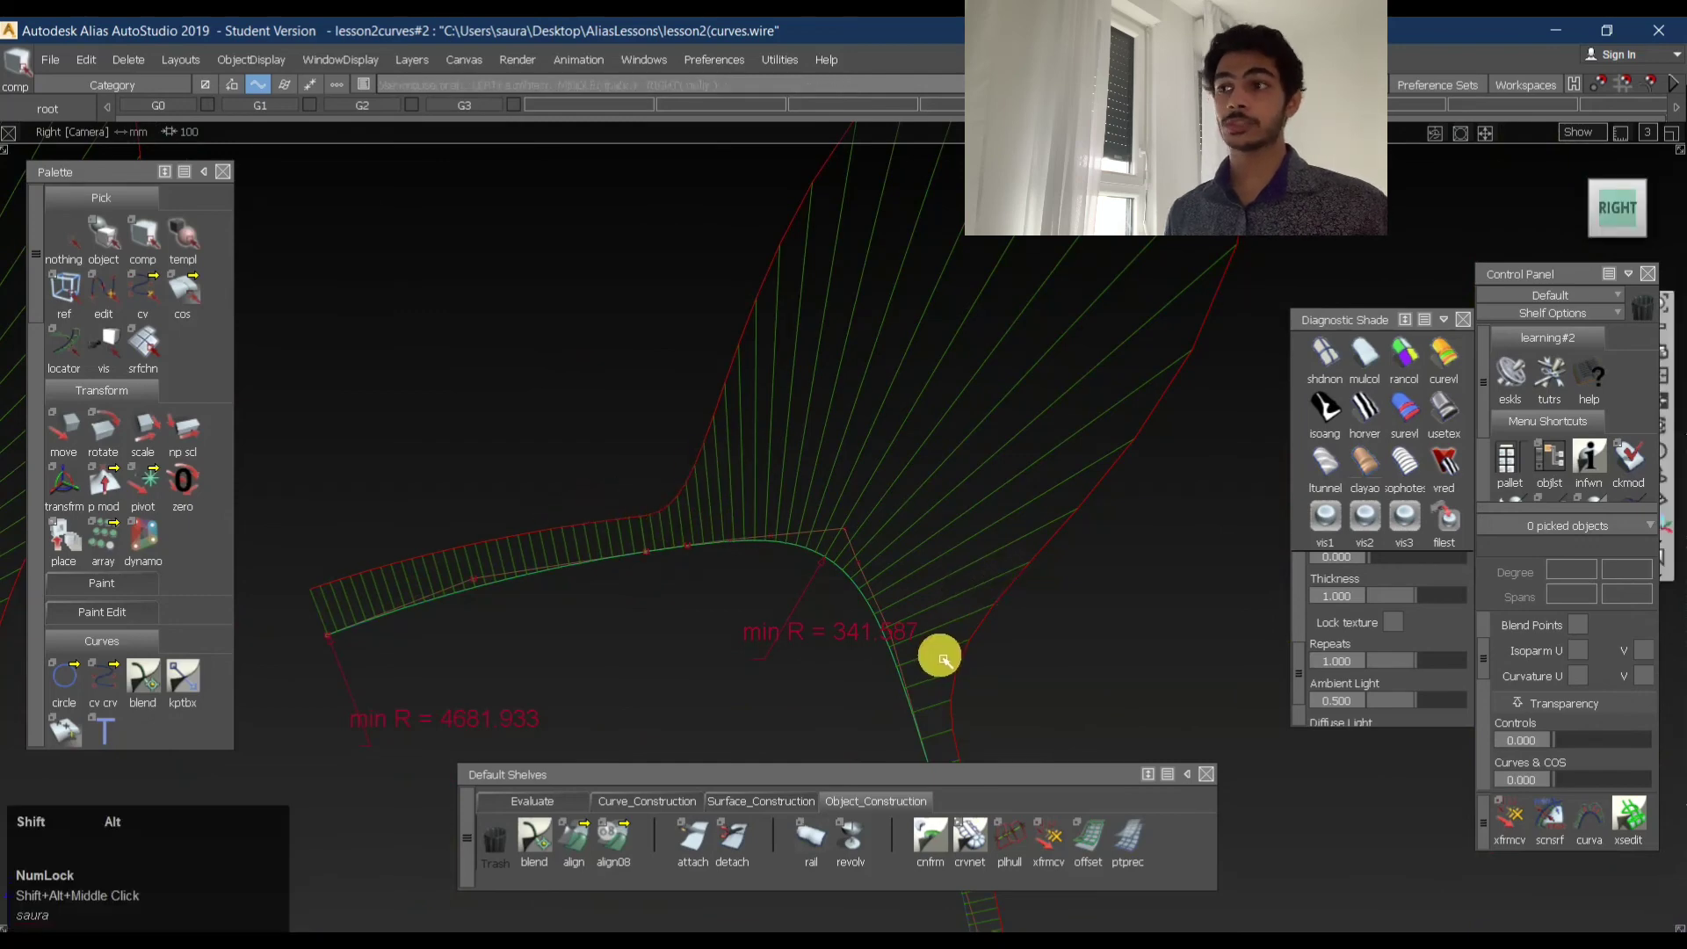
middle_click_drag(934, 655, 855, 539, "alt+shift")
- Reduce the degree of the middle G3 curve to 3 and examine the combs at both of its joints
left_click(843, 524)
right_click_drag(970, 533, 882, 545, "alt+shift")
middle_click_drag(882, 544, 817, 418, "alt+shift")
right_click_drag(817, 418, 783, 406, "alt+shift")
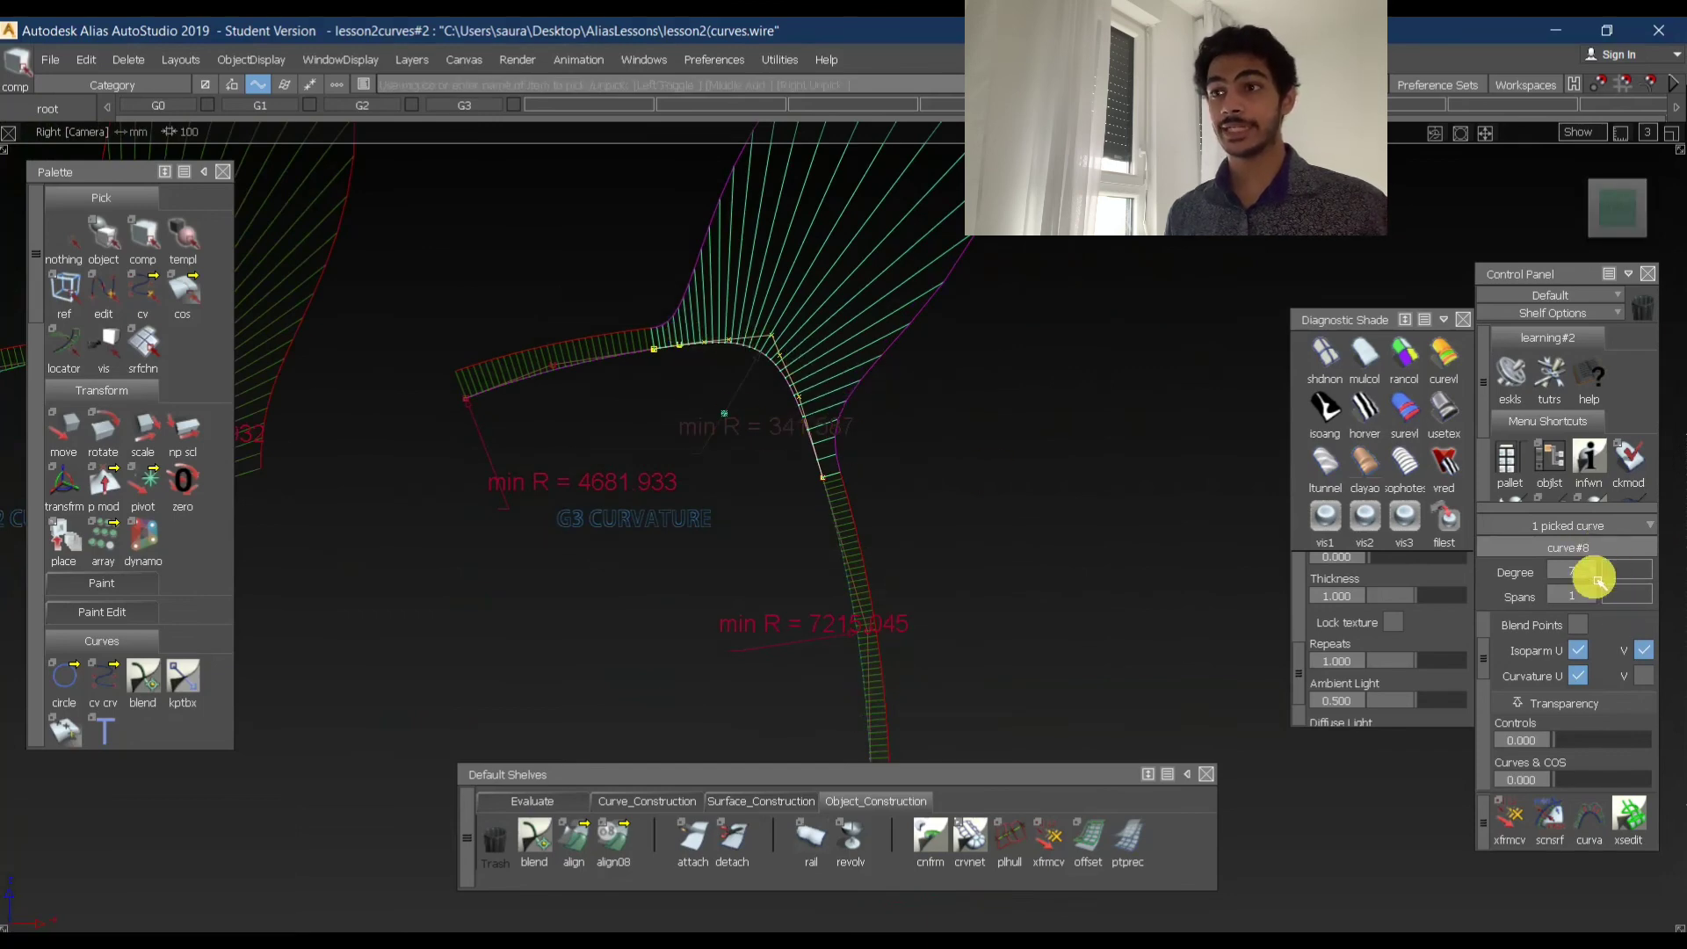
left_click_drag(1594, 578, 1597, 697)
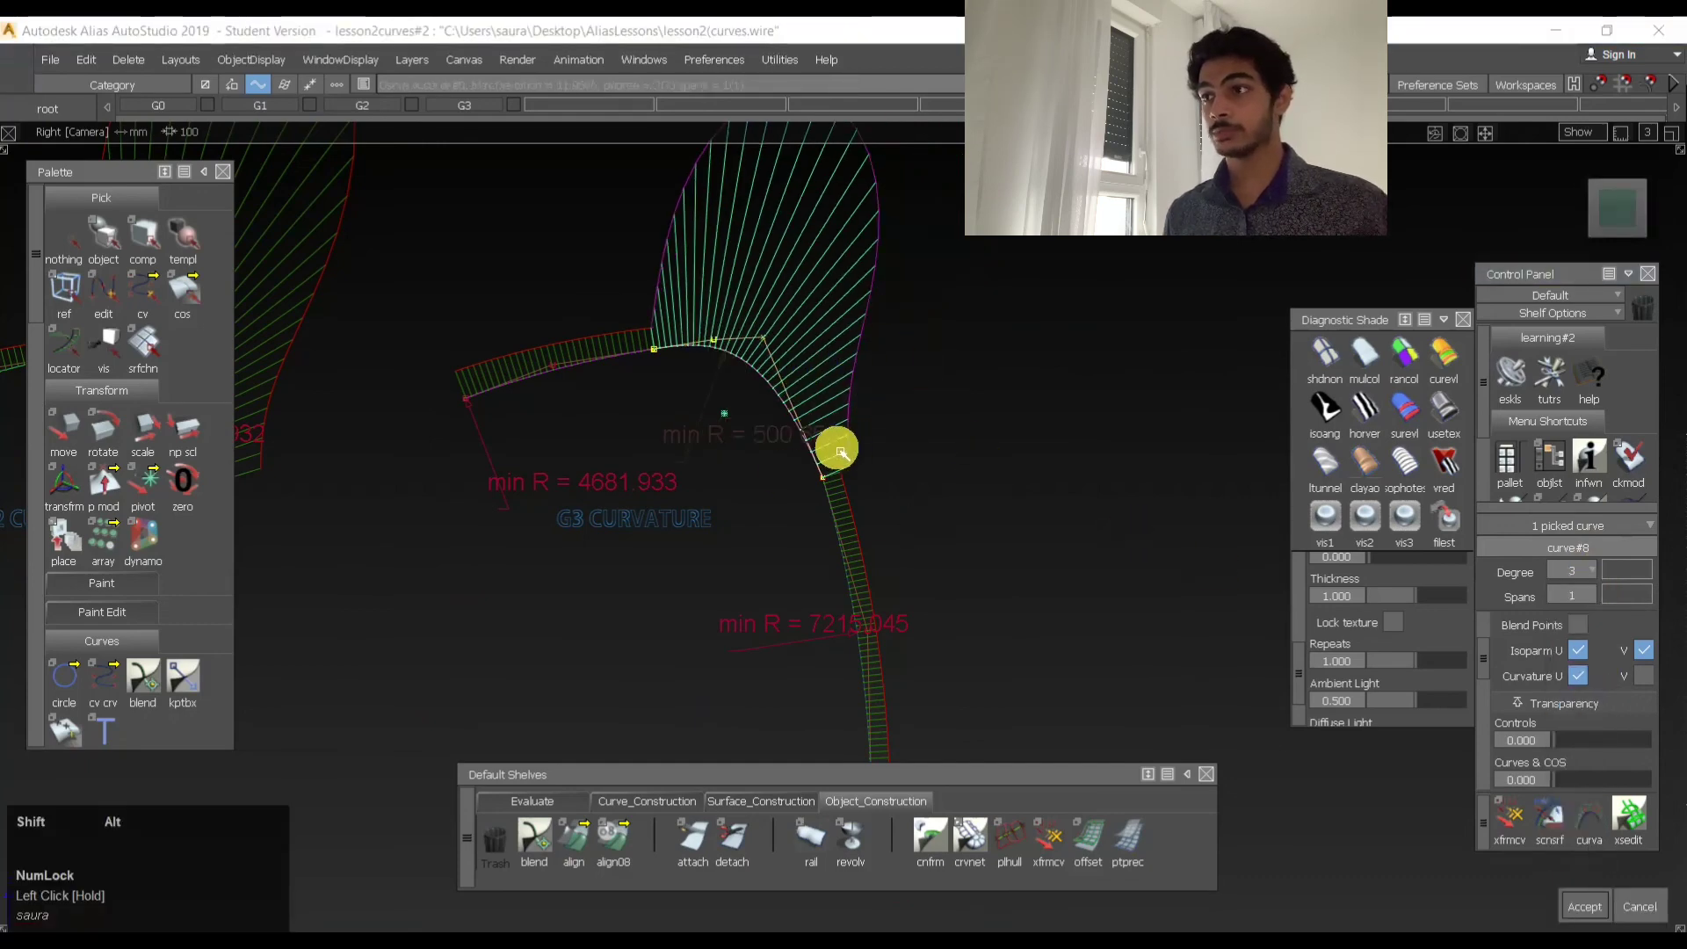
right_click_drag(832, 445, 866, 339, "alt+shift")
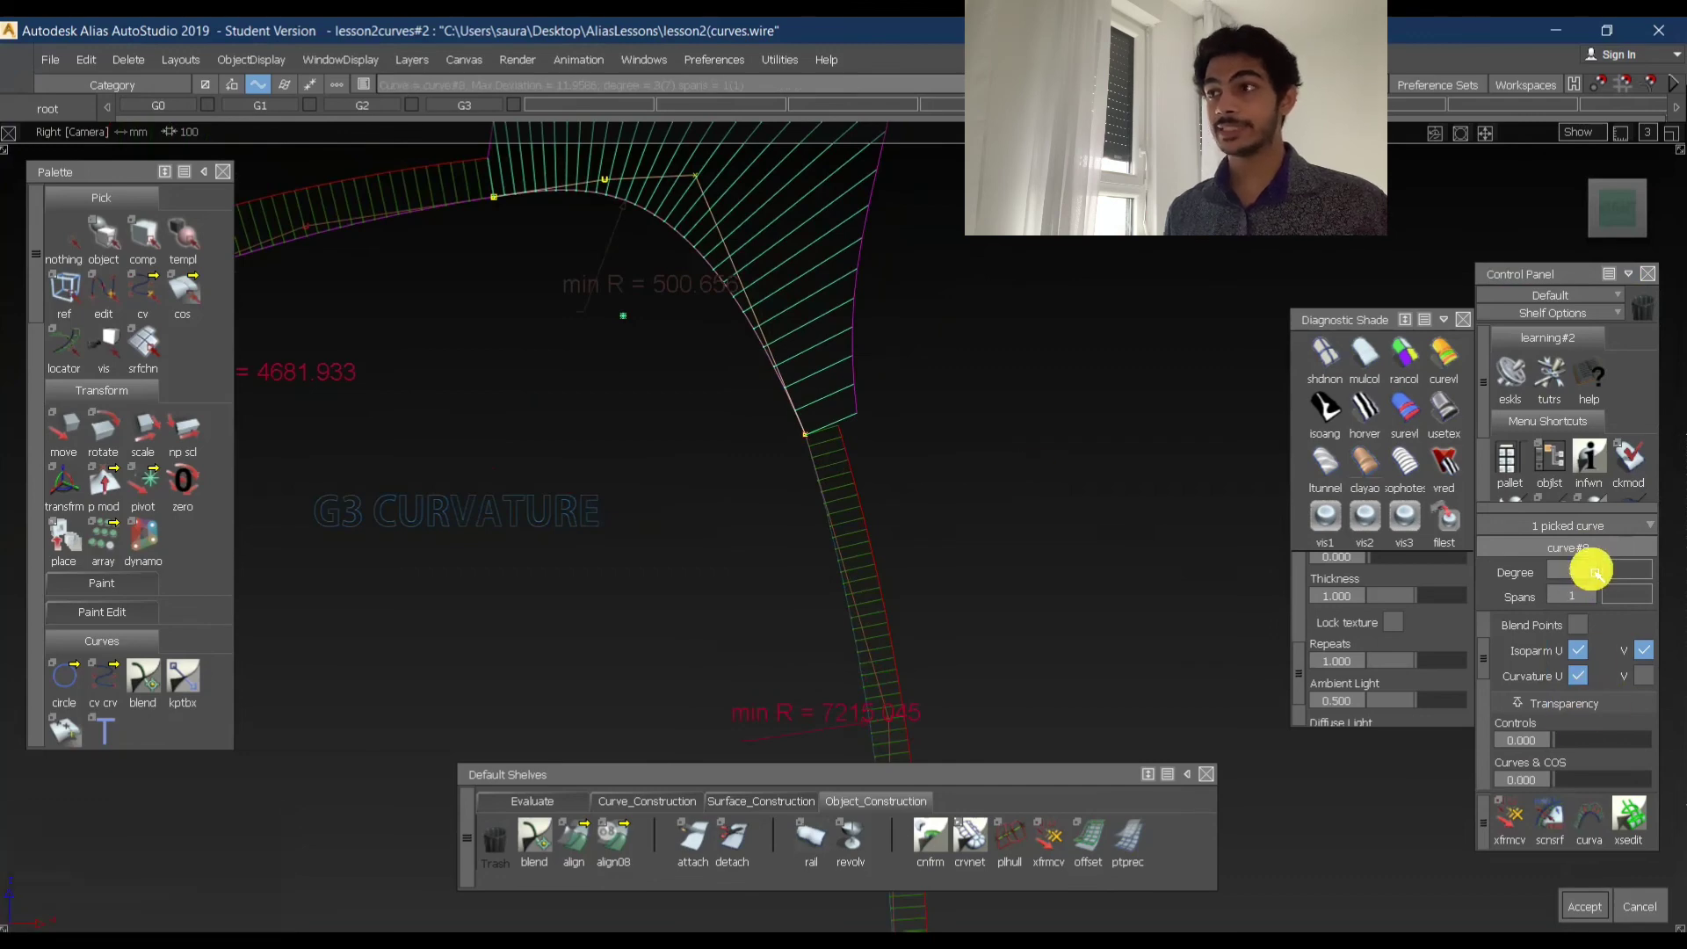
middle_click_drag(691, 285, 708, 407, "alt+shift")
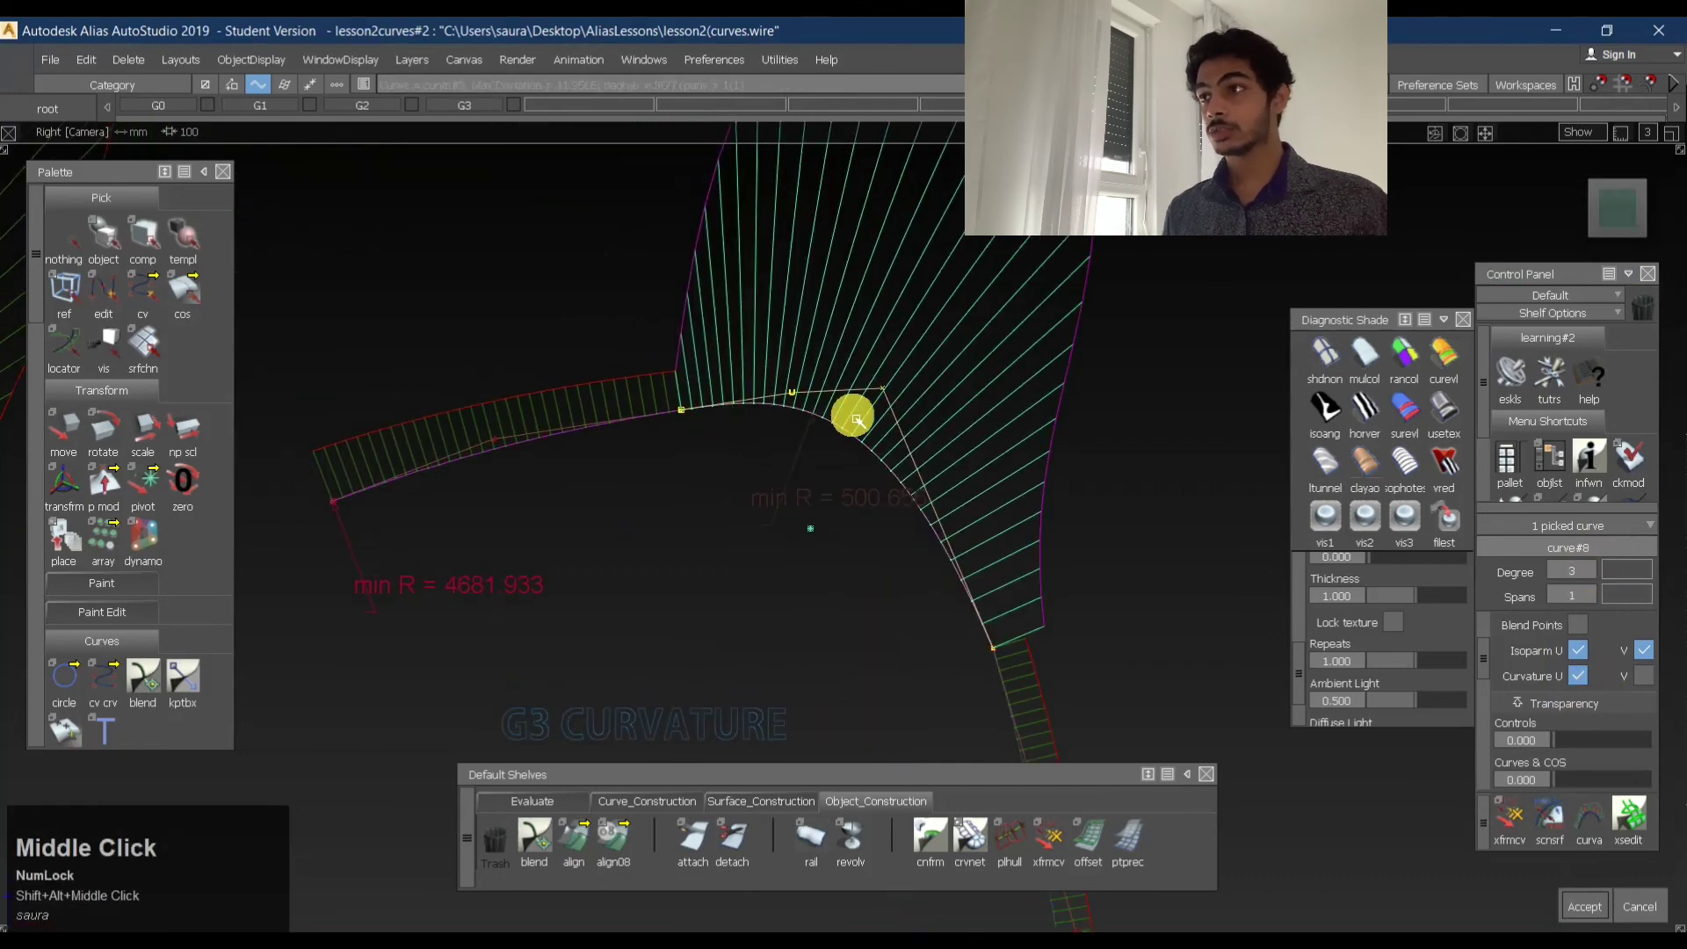
- Set the degree of the middle G3 curve back to 7 and accept the change
left_click_drag(1592, 571, 1593, 801)
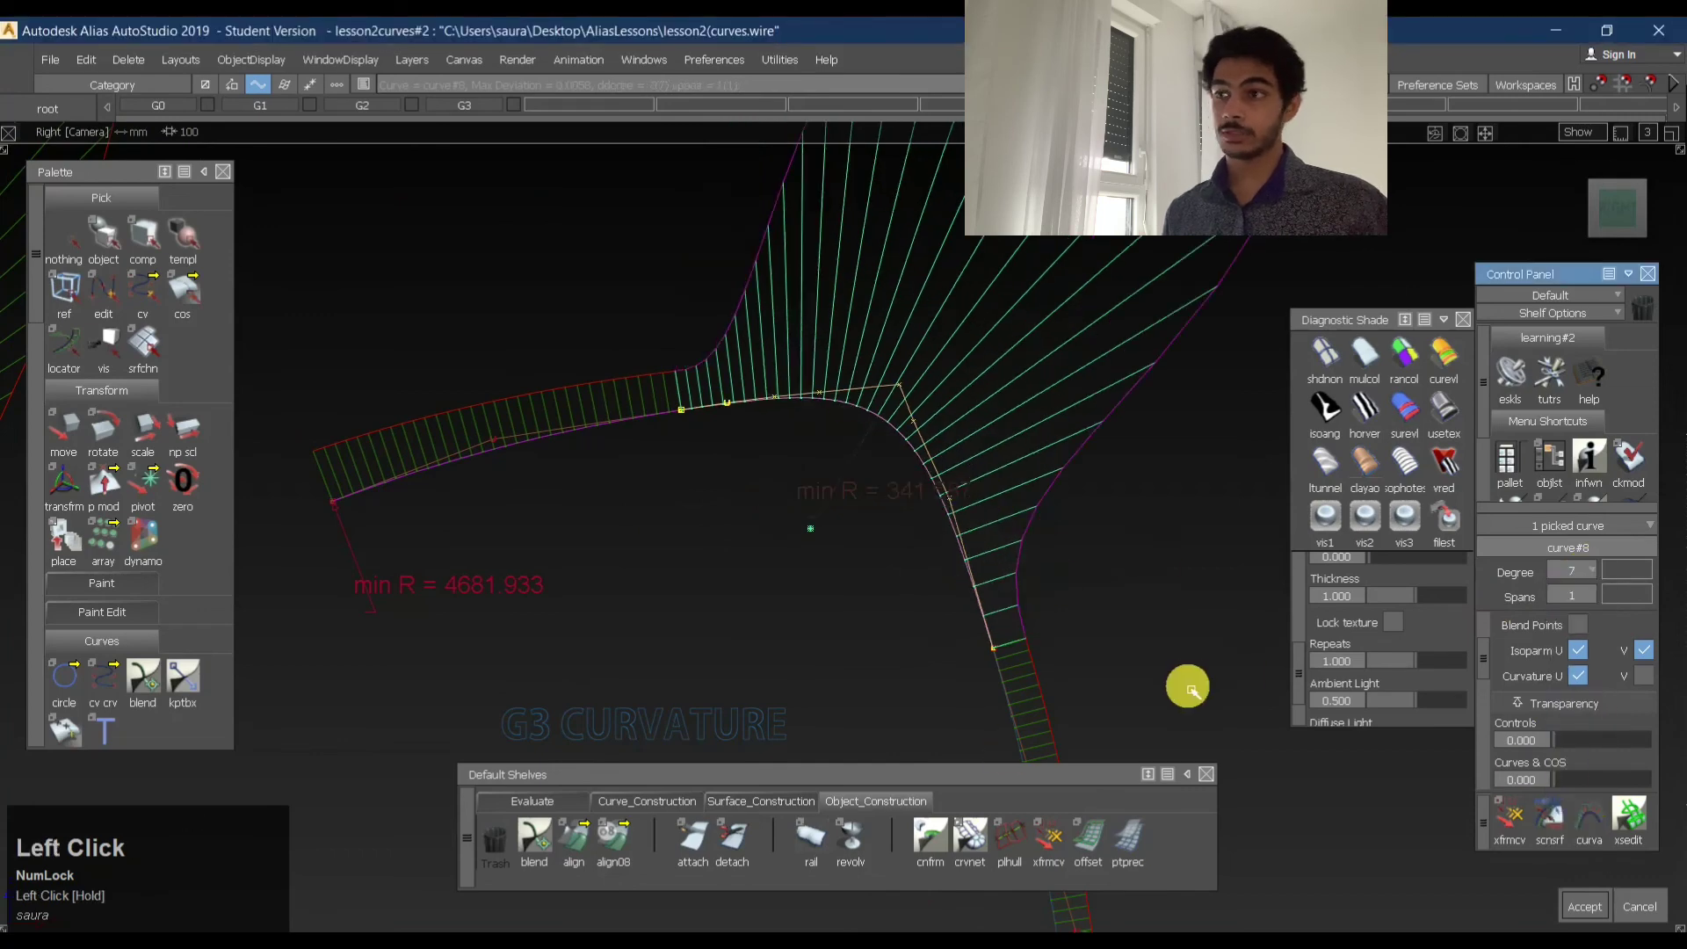
key("space")
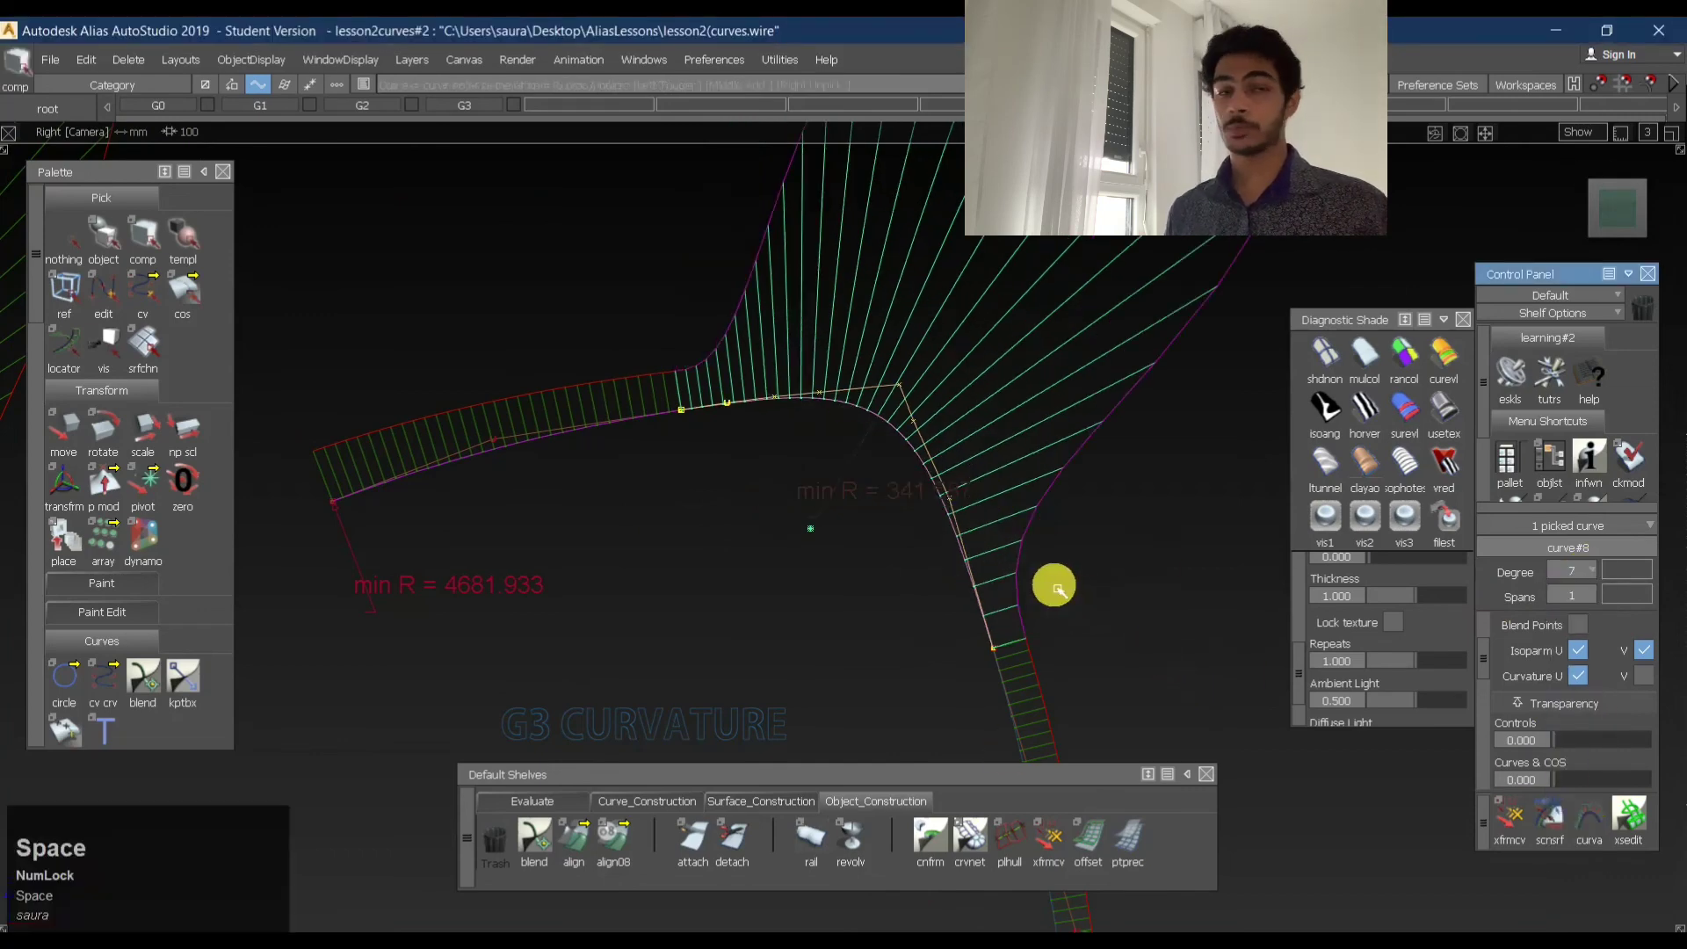
right_click_drag(1095, 422, 1032, 450, "alt+shift")
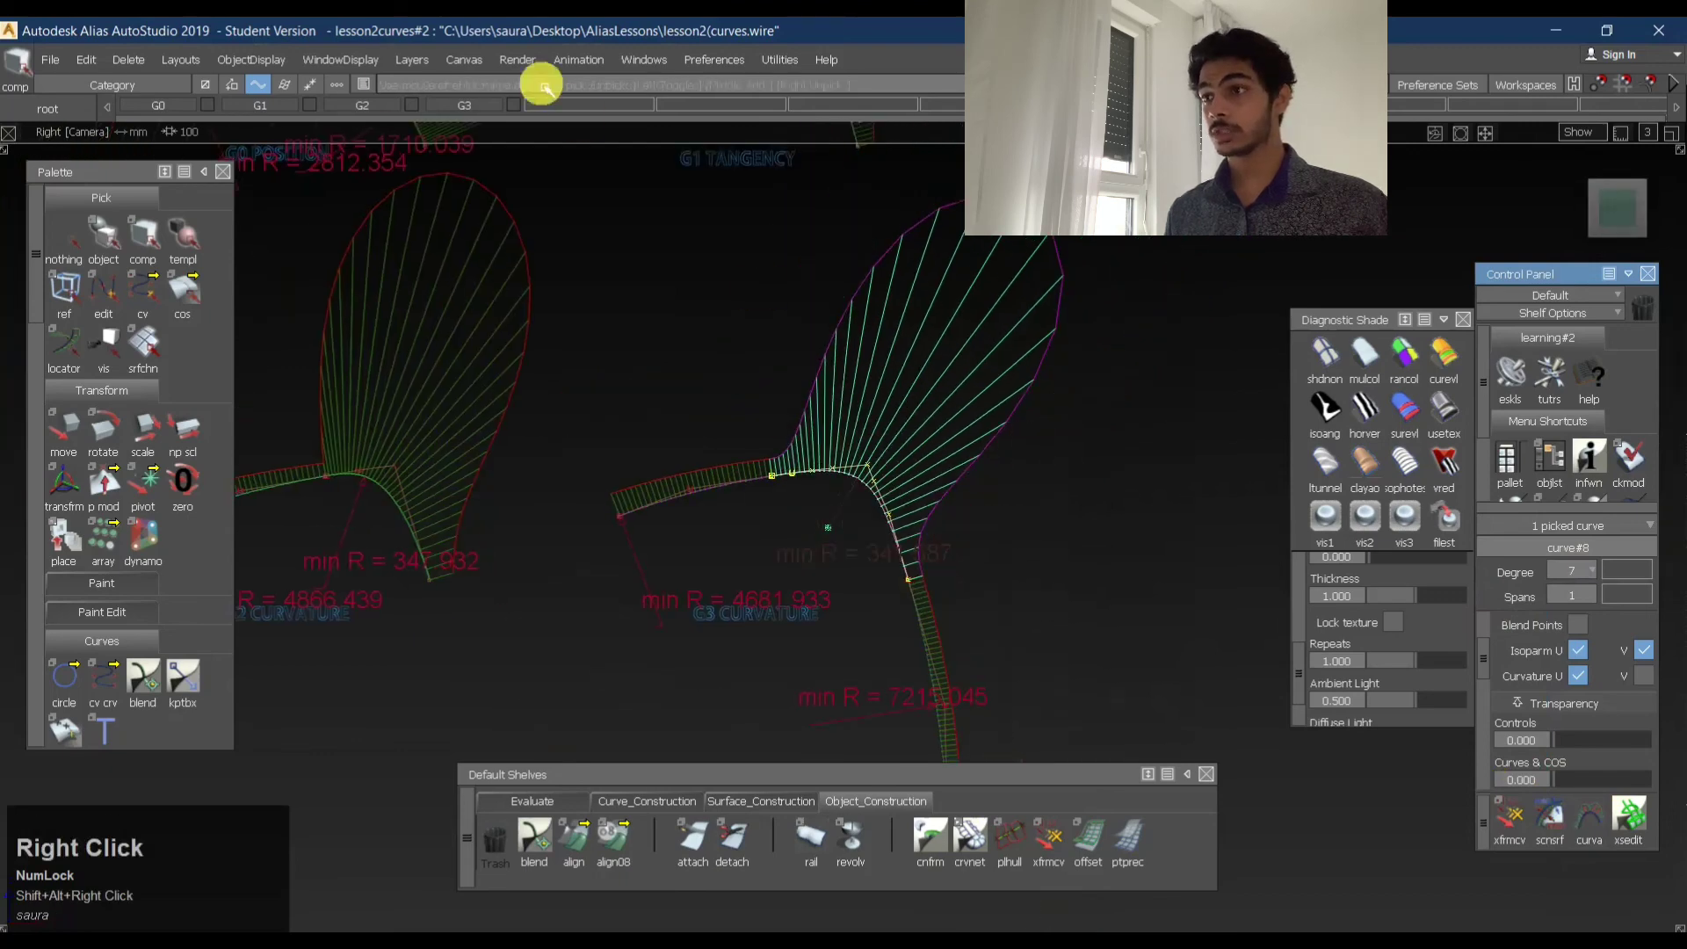
- Hide the G0, G1 and G2 layers to isolate the G3 curve set
left_click(307, 107)
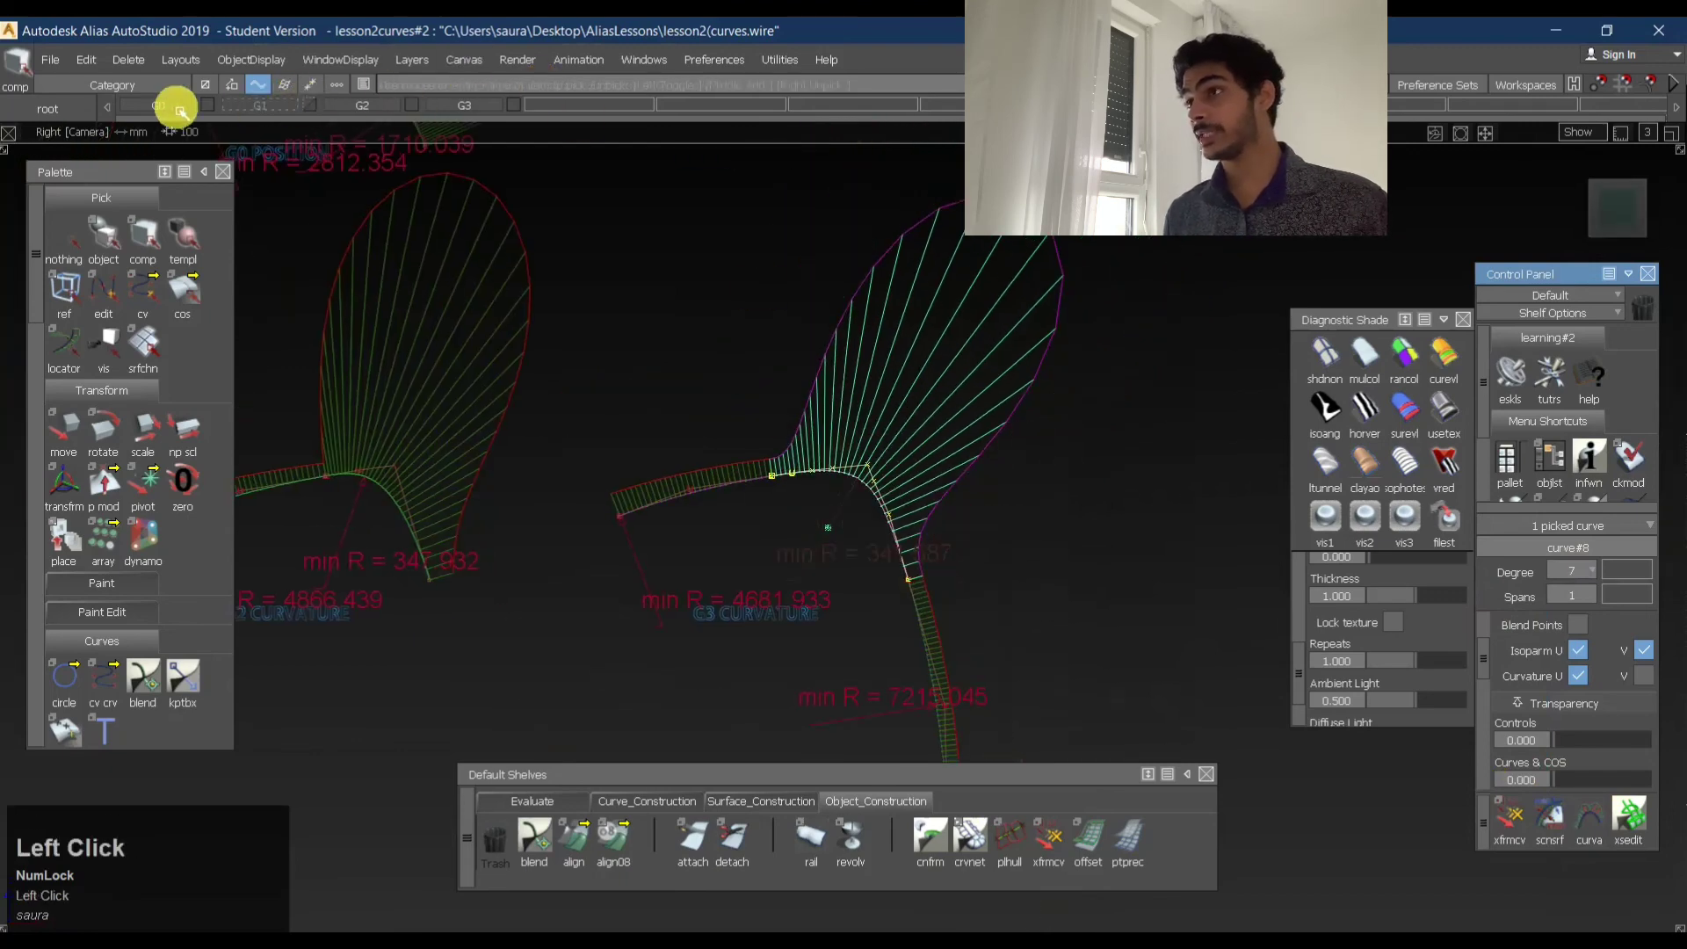
left_click(208, 108)
left_click(417, 106)
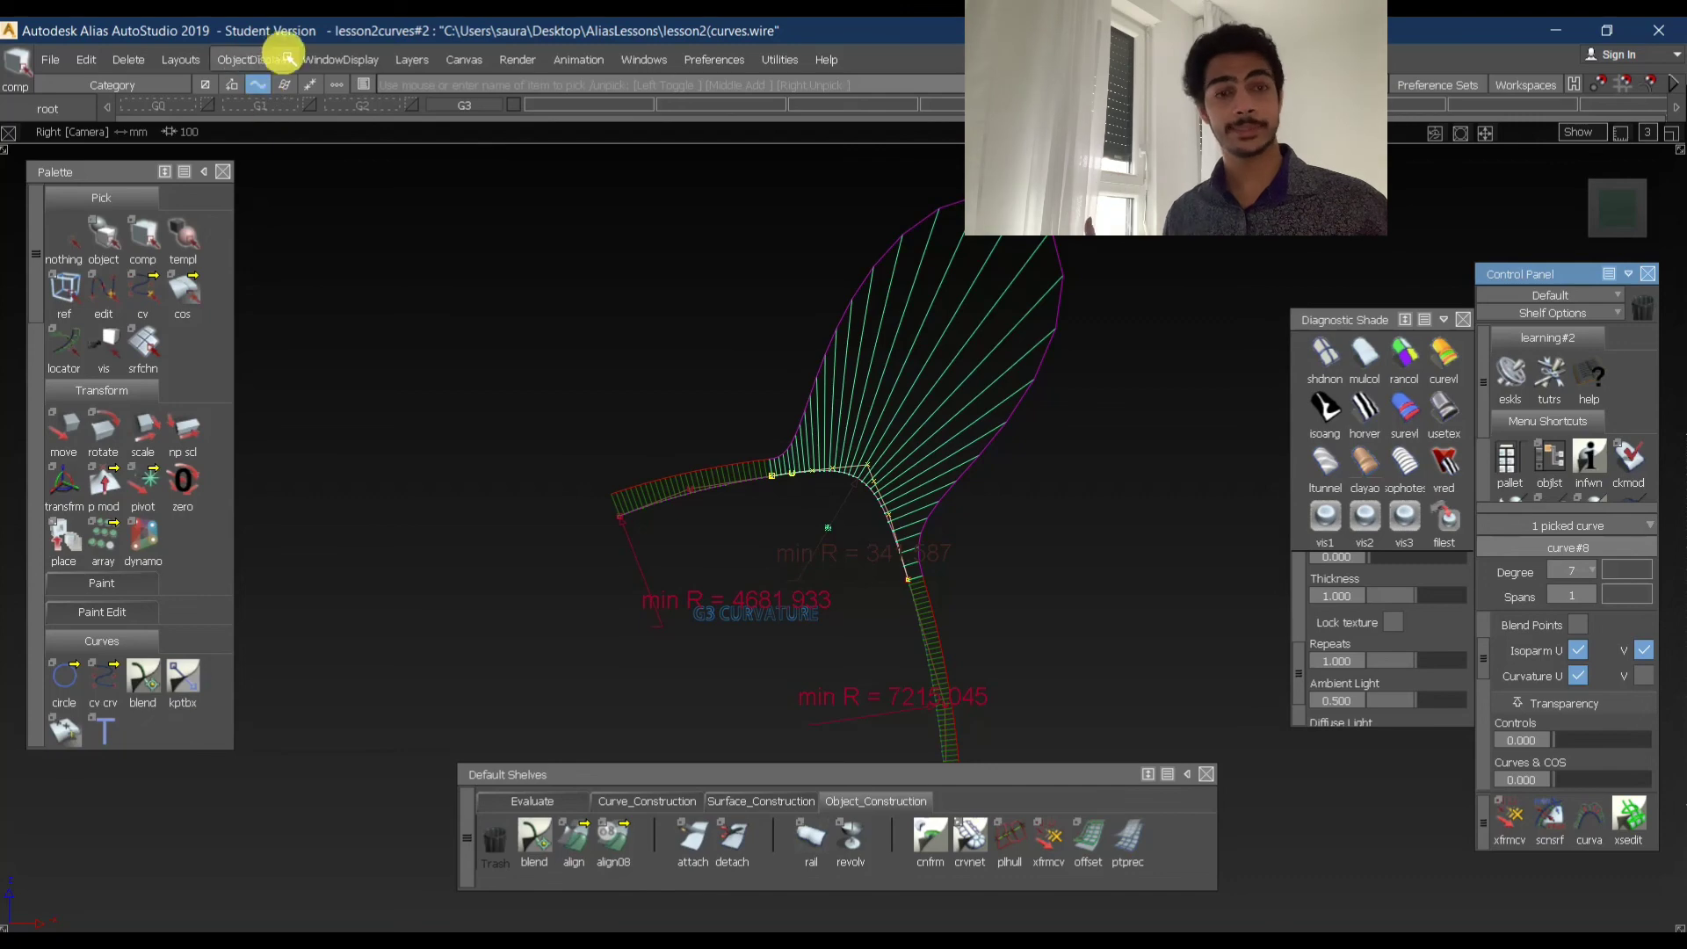
- Examine the zebra stripes across the joints of the G3 surface from several angles in perspective
left_click_drag(975, 376, 757, 554, "alt+shift")
right_click_drag(790, 572, 492, 716, "alt+shift")
left_click_drag(492, 716, 351, 536, "alt+shift")
middle_click_drag(813, 413, 824, 515, "ctrl+shift")
left_click_drag(820, 511, 641, 478, "alt+shift")
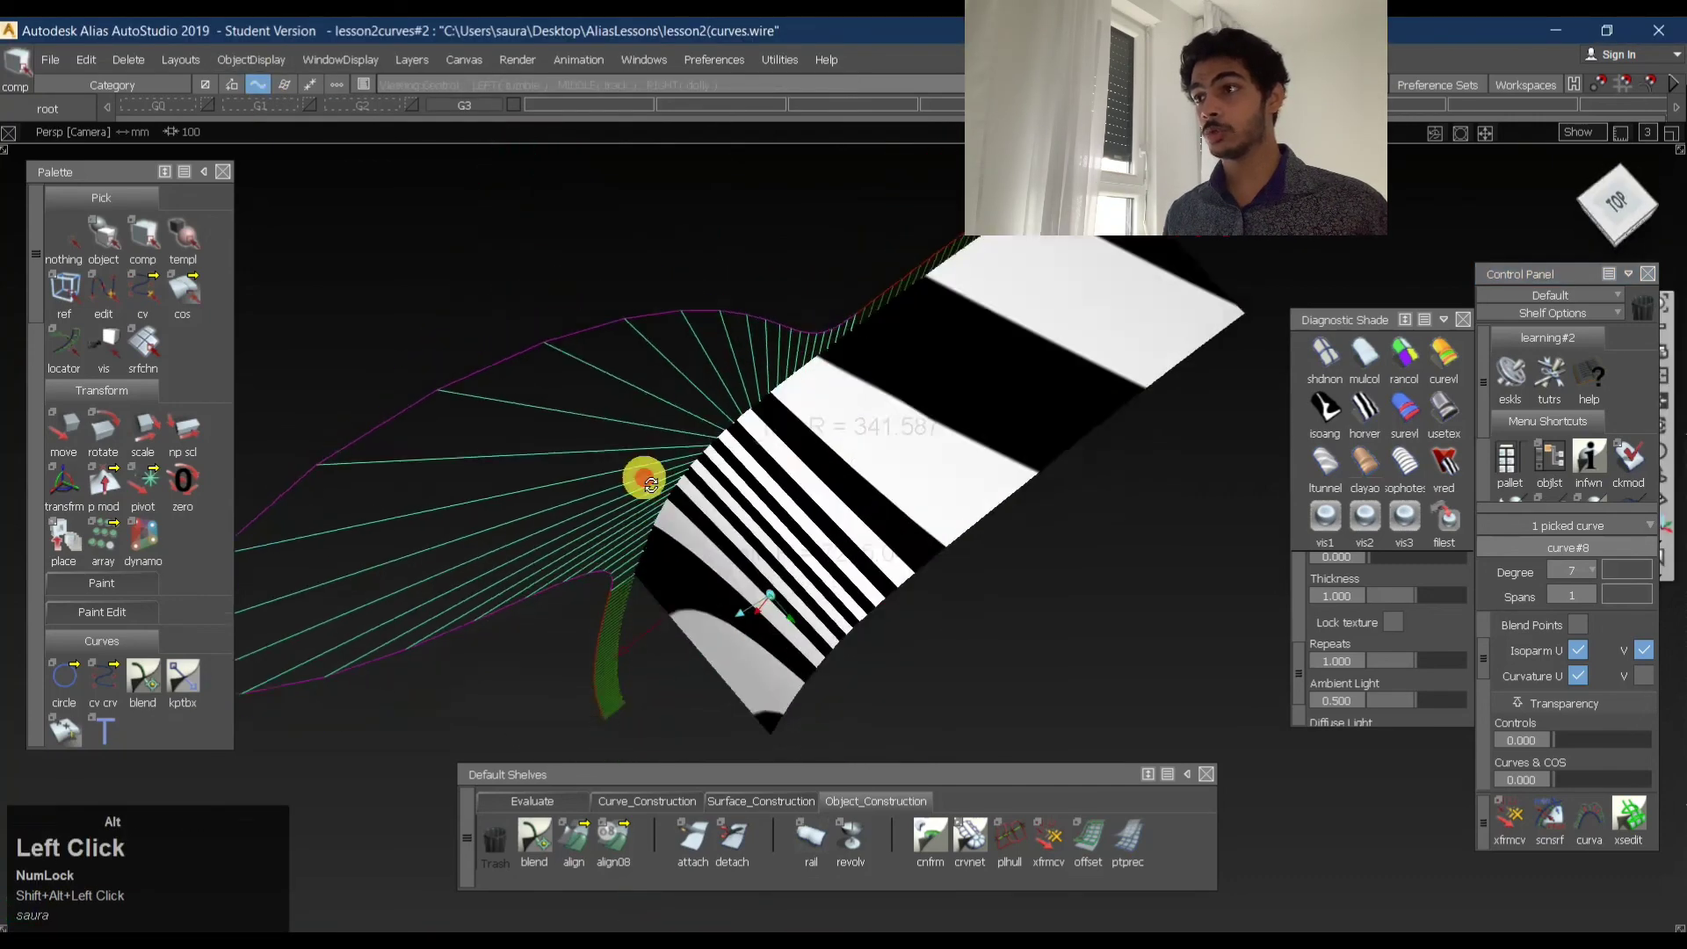
right_click_drag(641, 478, 957, 466, "alt+shift")
left_click_drag(957, 466, 1054, 397, "alt+shift")
middle_click_drag(1054, 397, 905, 404, "ctrl+shift")
left_click_drag(608, 545, 790, 721, "alt+shift")
- Switch the G3 surface from zebra stripes to user-defined texture shading with the Showroom map type
left_click(565, 798)
left_click(808, 836)
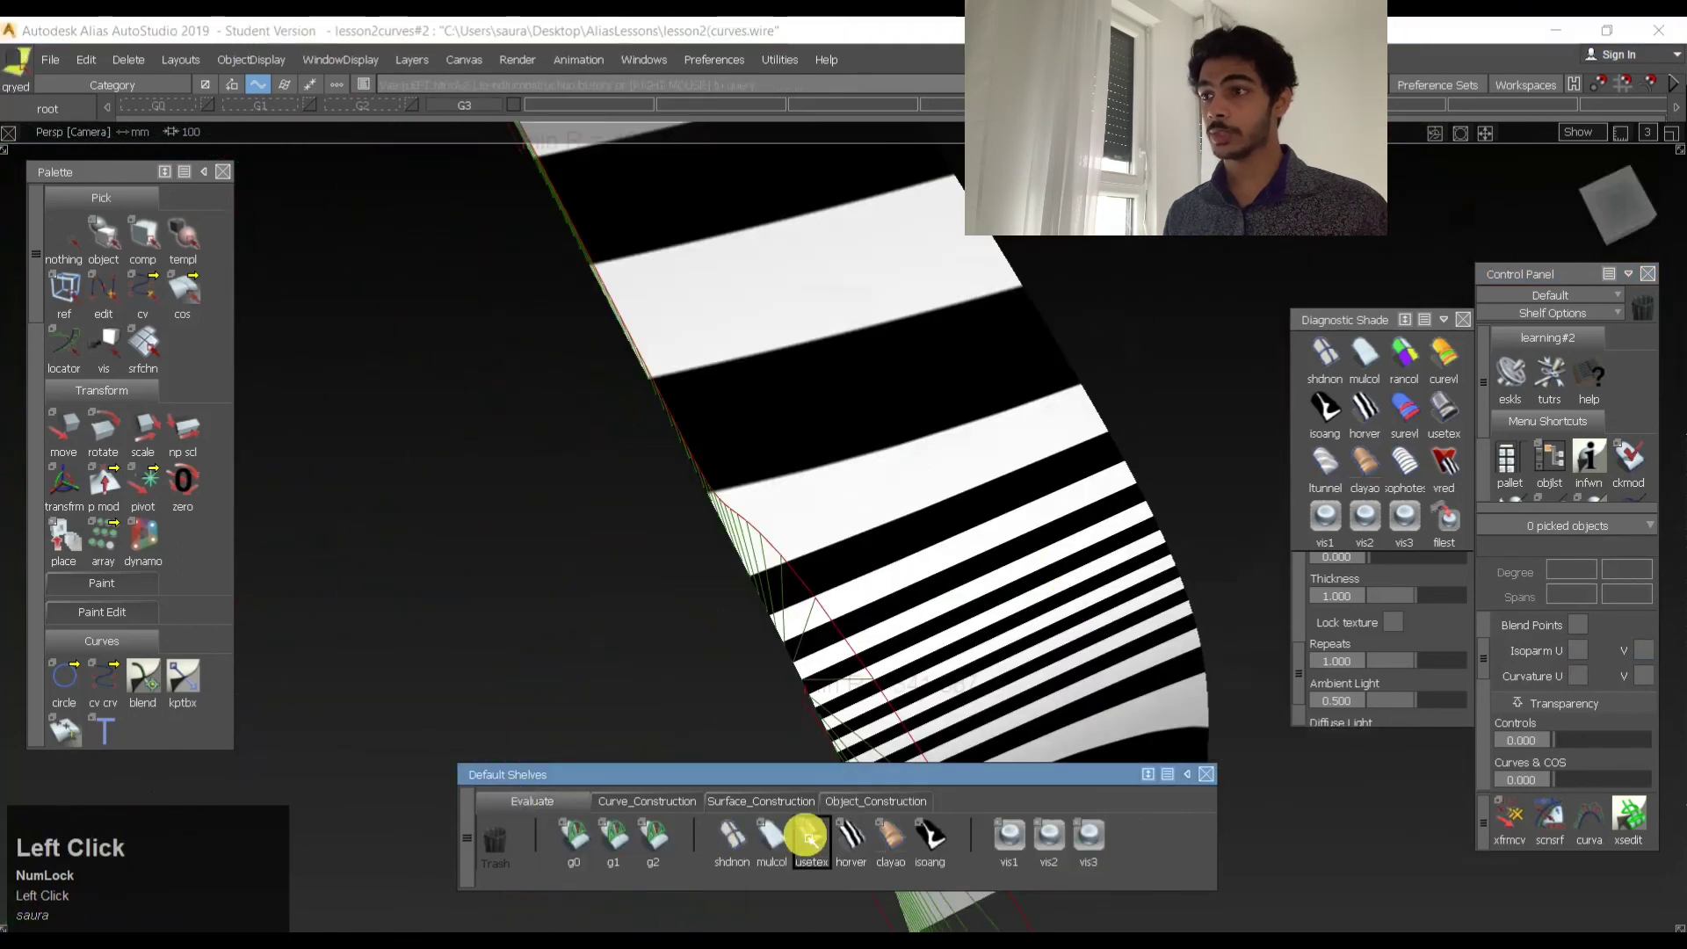
mouse_move(1079, 383)
left_mouse_down("alt+shift")
mouse_move(275, 387)
mouse_move(1431, 380)
left_mouse_up("alt+shift")
scroll(1393, 594, "down", 1)
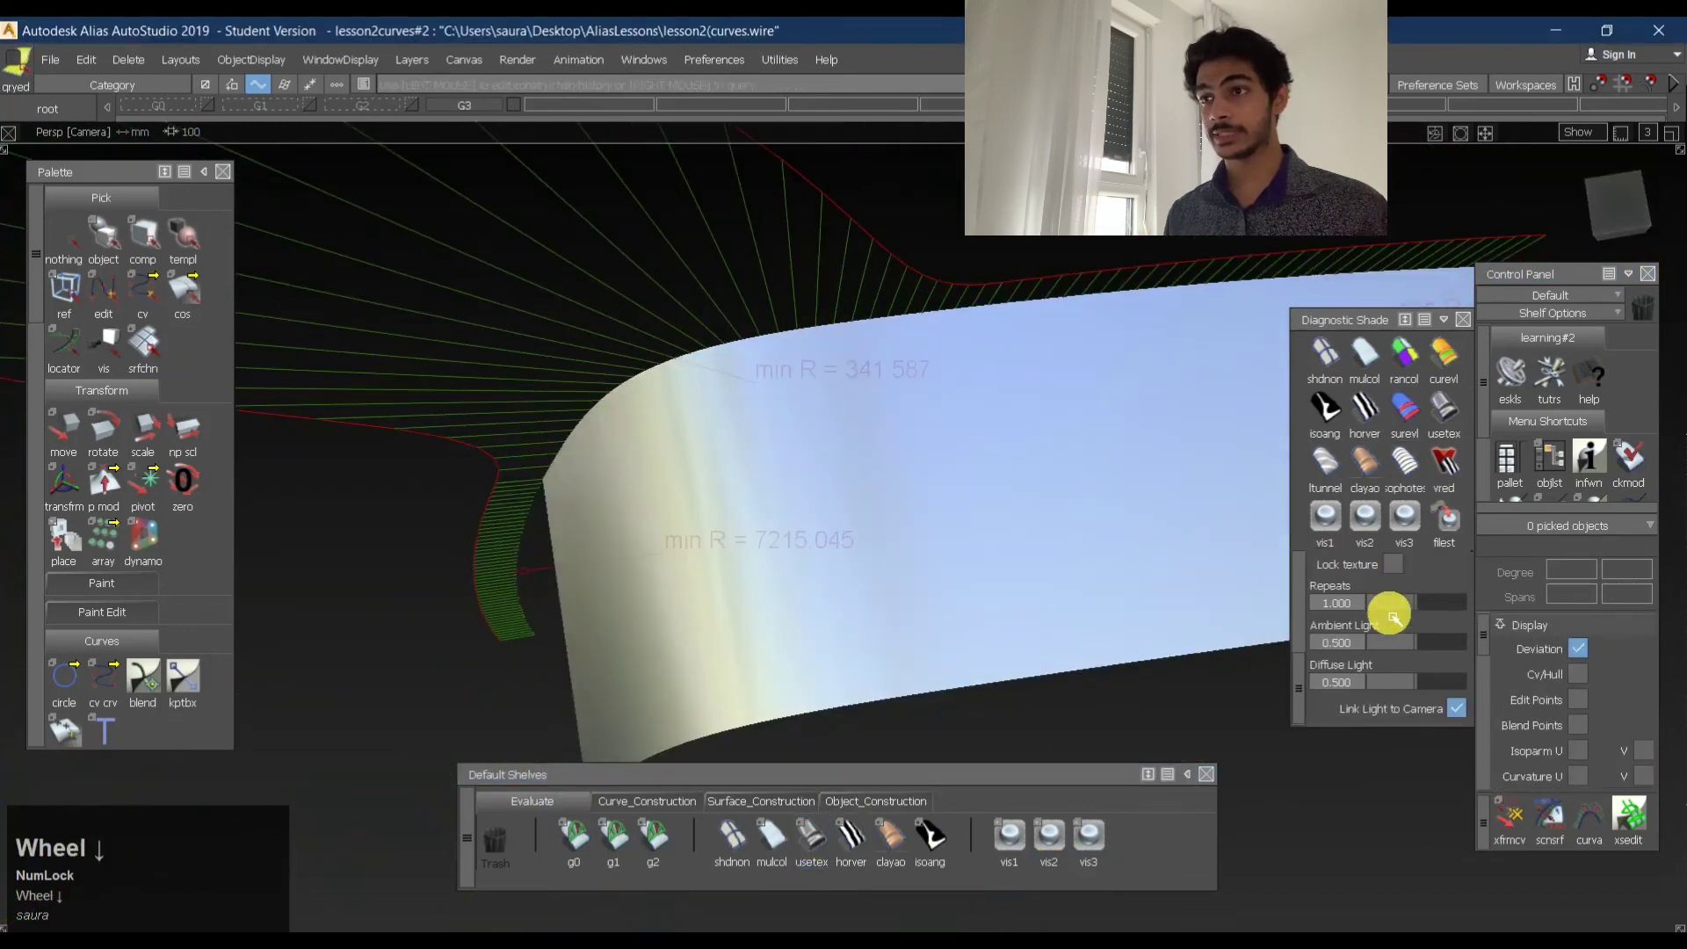
scroll(1393, 617, "up", 2)
left_click(1419, 587)
left_click(1415, 644)
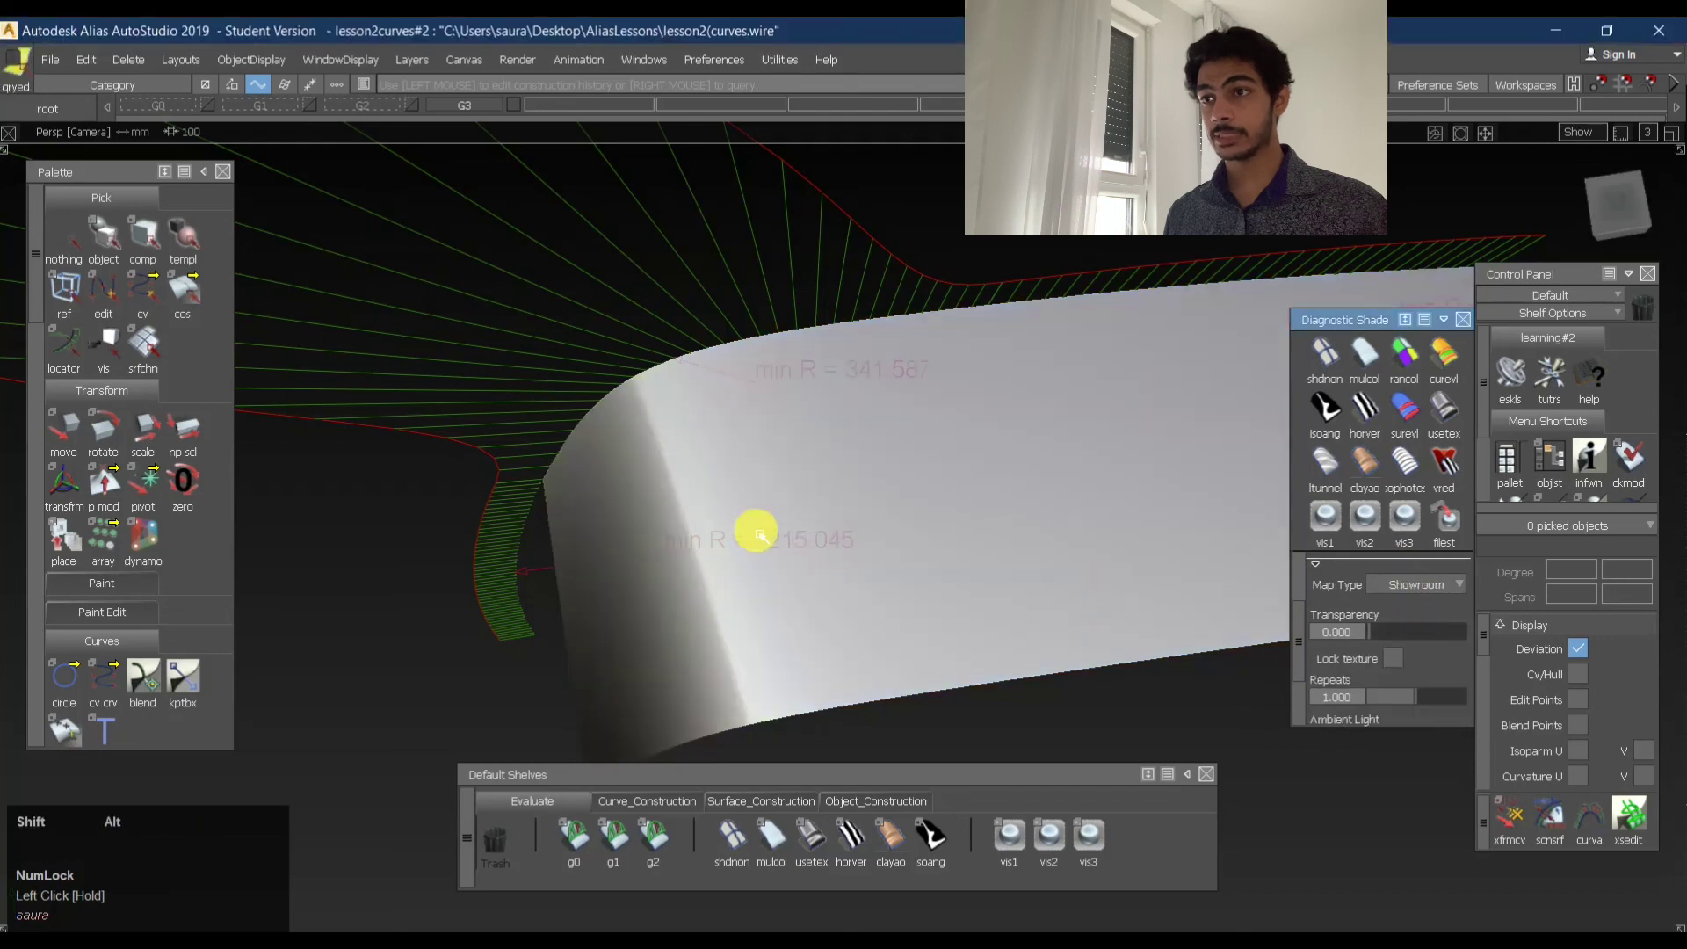
- Examine how the Showroom reflection flows across the G3 surface from different viewing angles
left_click_drag(753, 531, 1142, 433, "alt+shift")
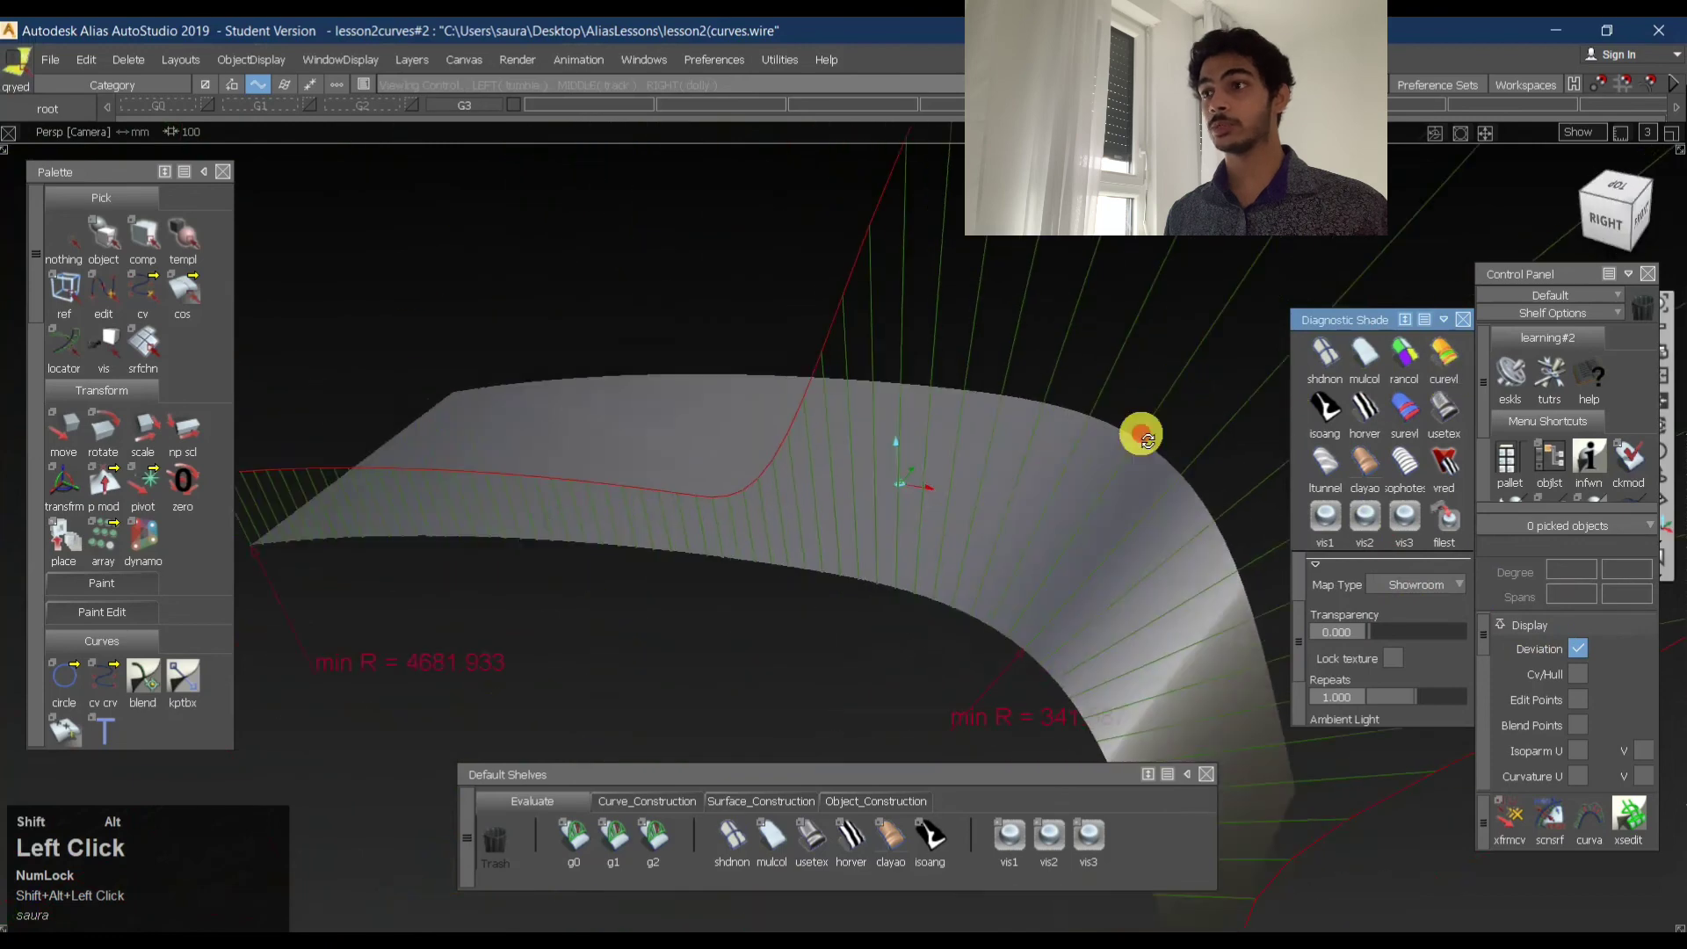
right_click_drag(1142, 433, 1072, 395, "alt+shift")
middle_click_drag(1073, 396, 845, 331, "alt+shift")
left_click_drag(846, 330, 970, 745, "alt+shift")
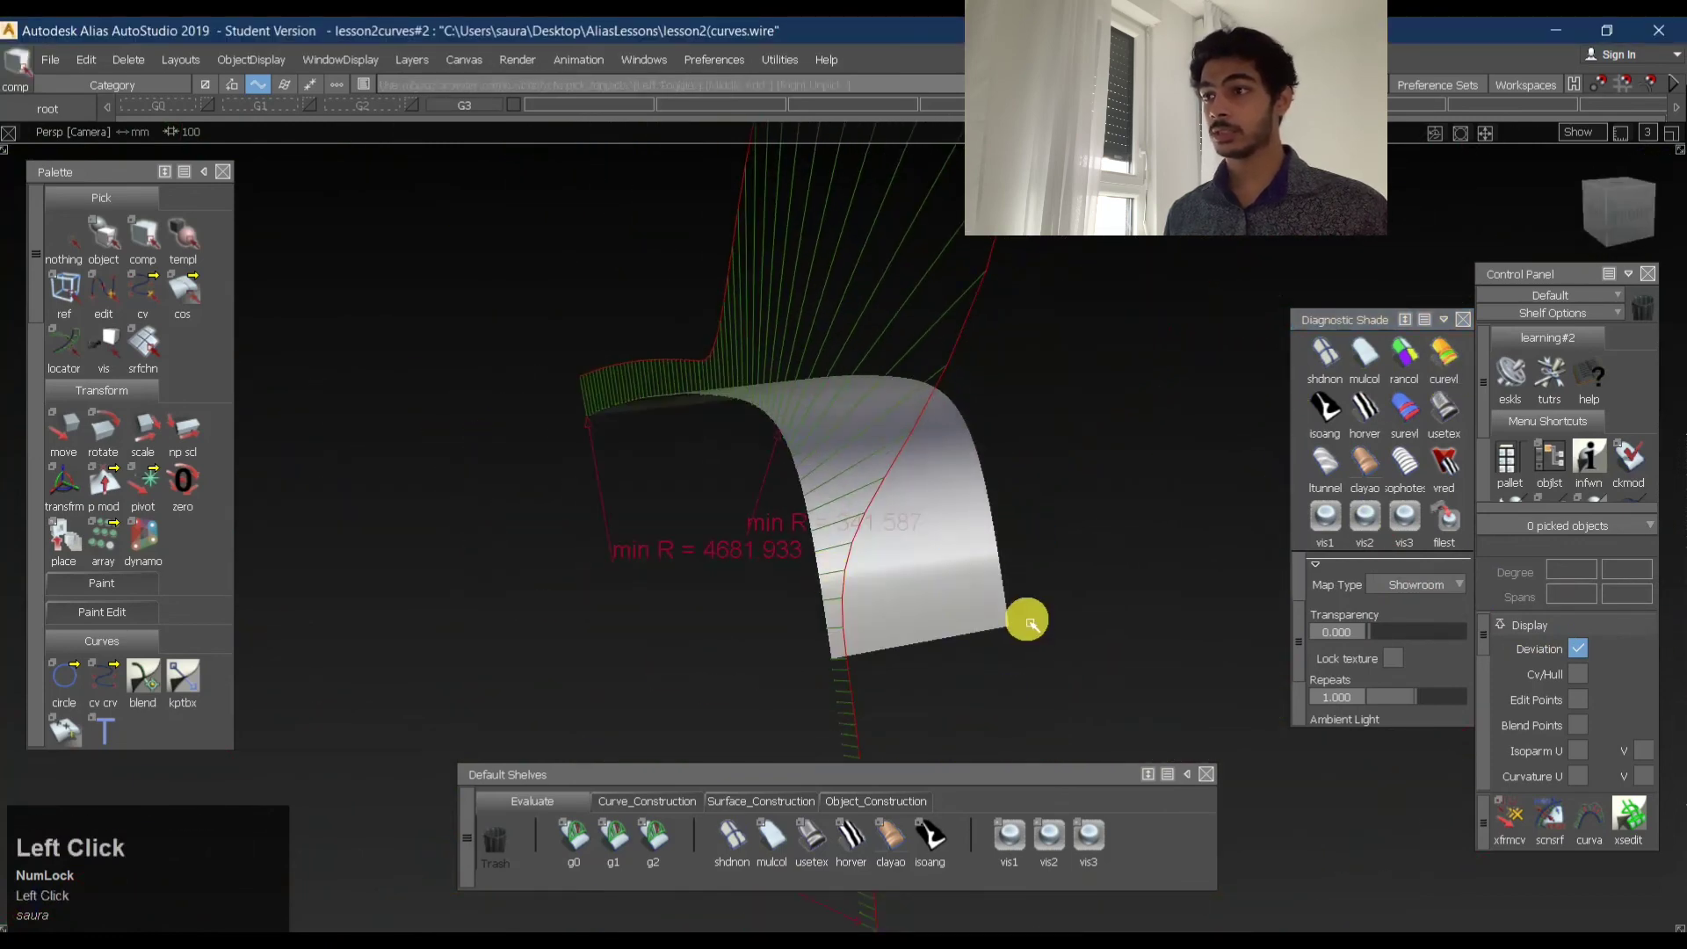
left_click_drag(904, 629, 843, 515, "alt+shift")
right_click_drag(843, 515, 820, 489, "alt+shift")
left_click_drag(821, 490, 1260, 364, "alt+shift")
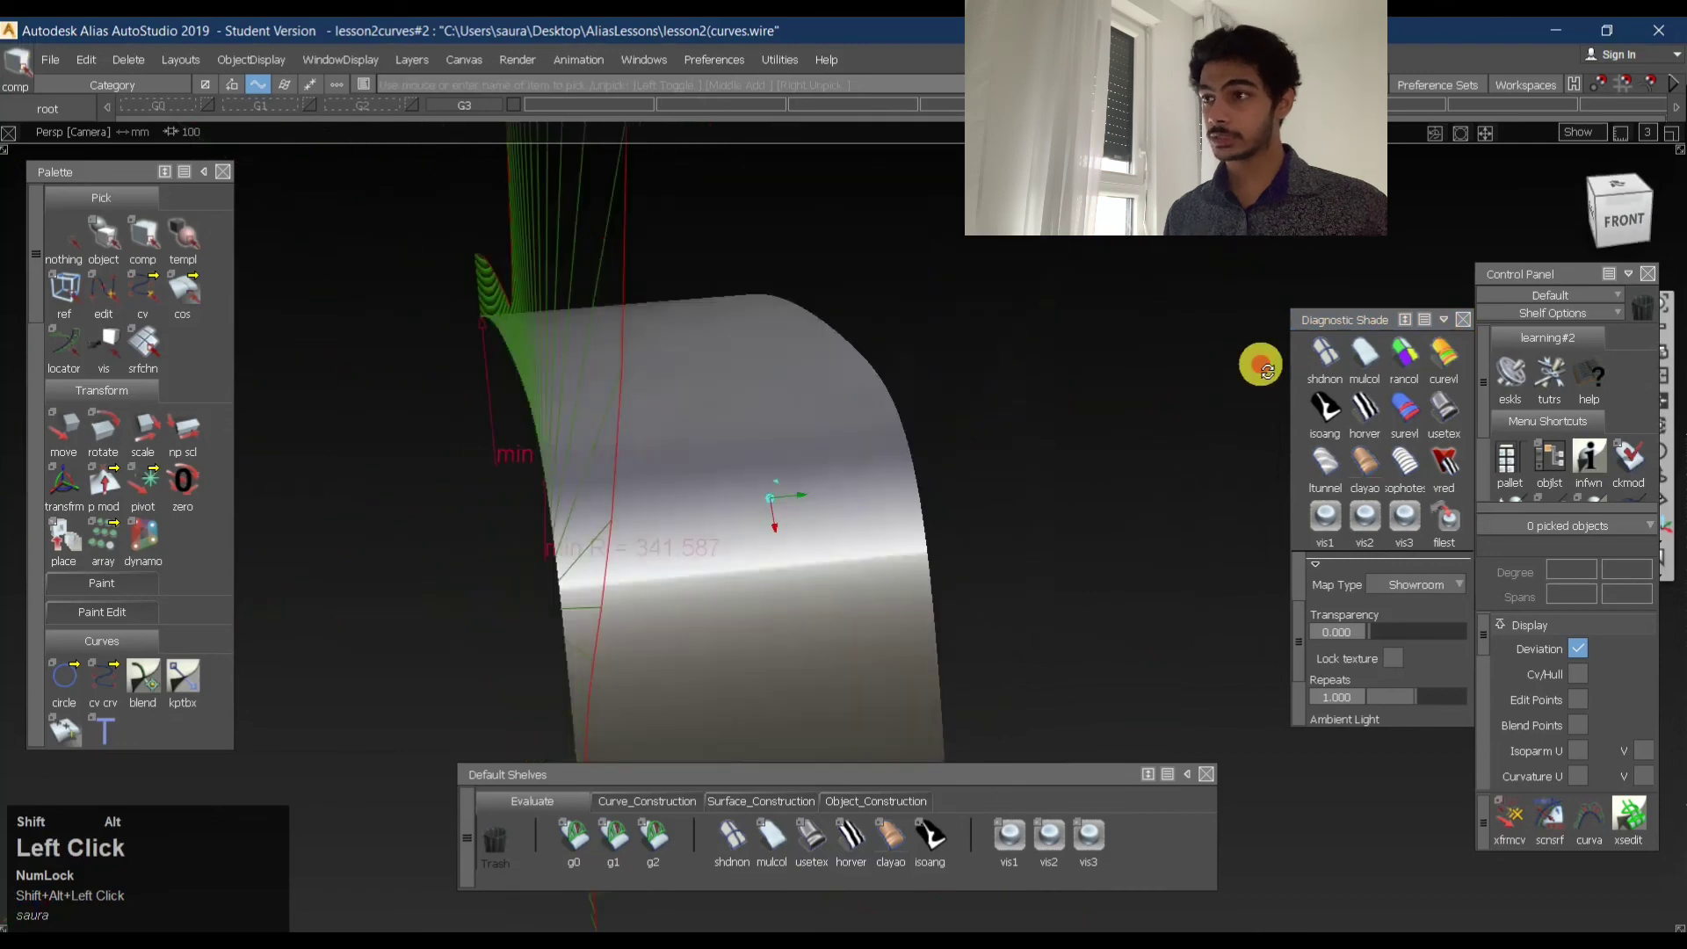
right_click_drag(1260, 365, 1099, 471, "alt+shift")
left_click_drag(1099, 471, 1151, 546, "alt+shift")
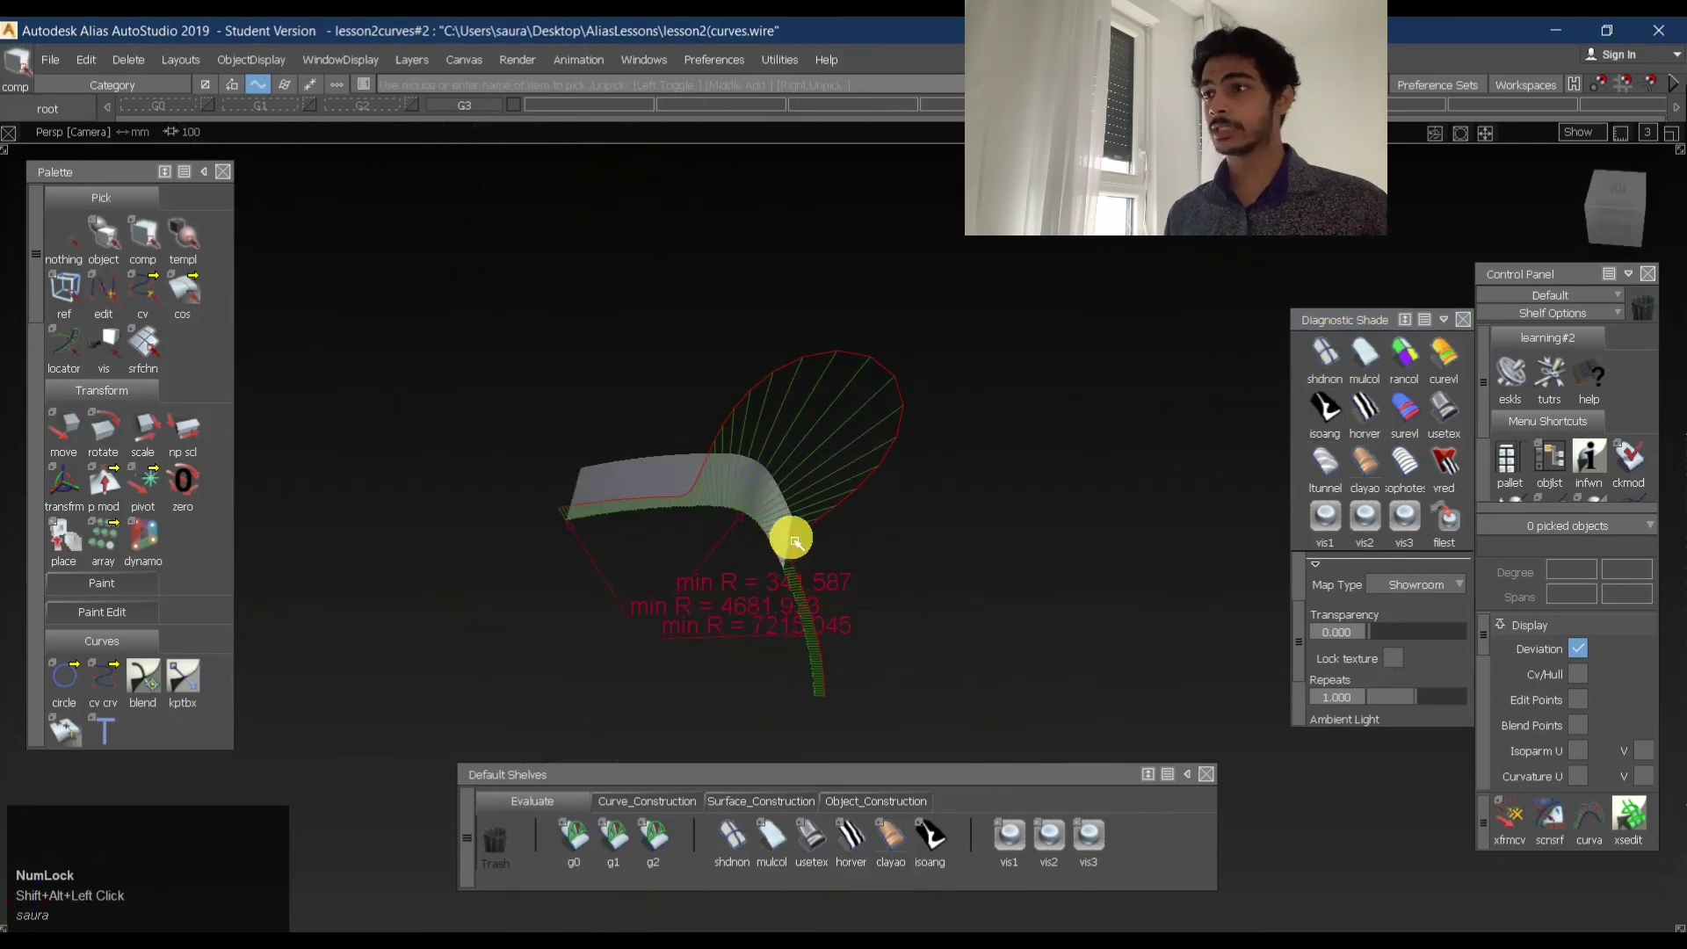
left_click_drag(922, 488, 745, 470, "alt+shift")
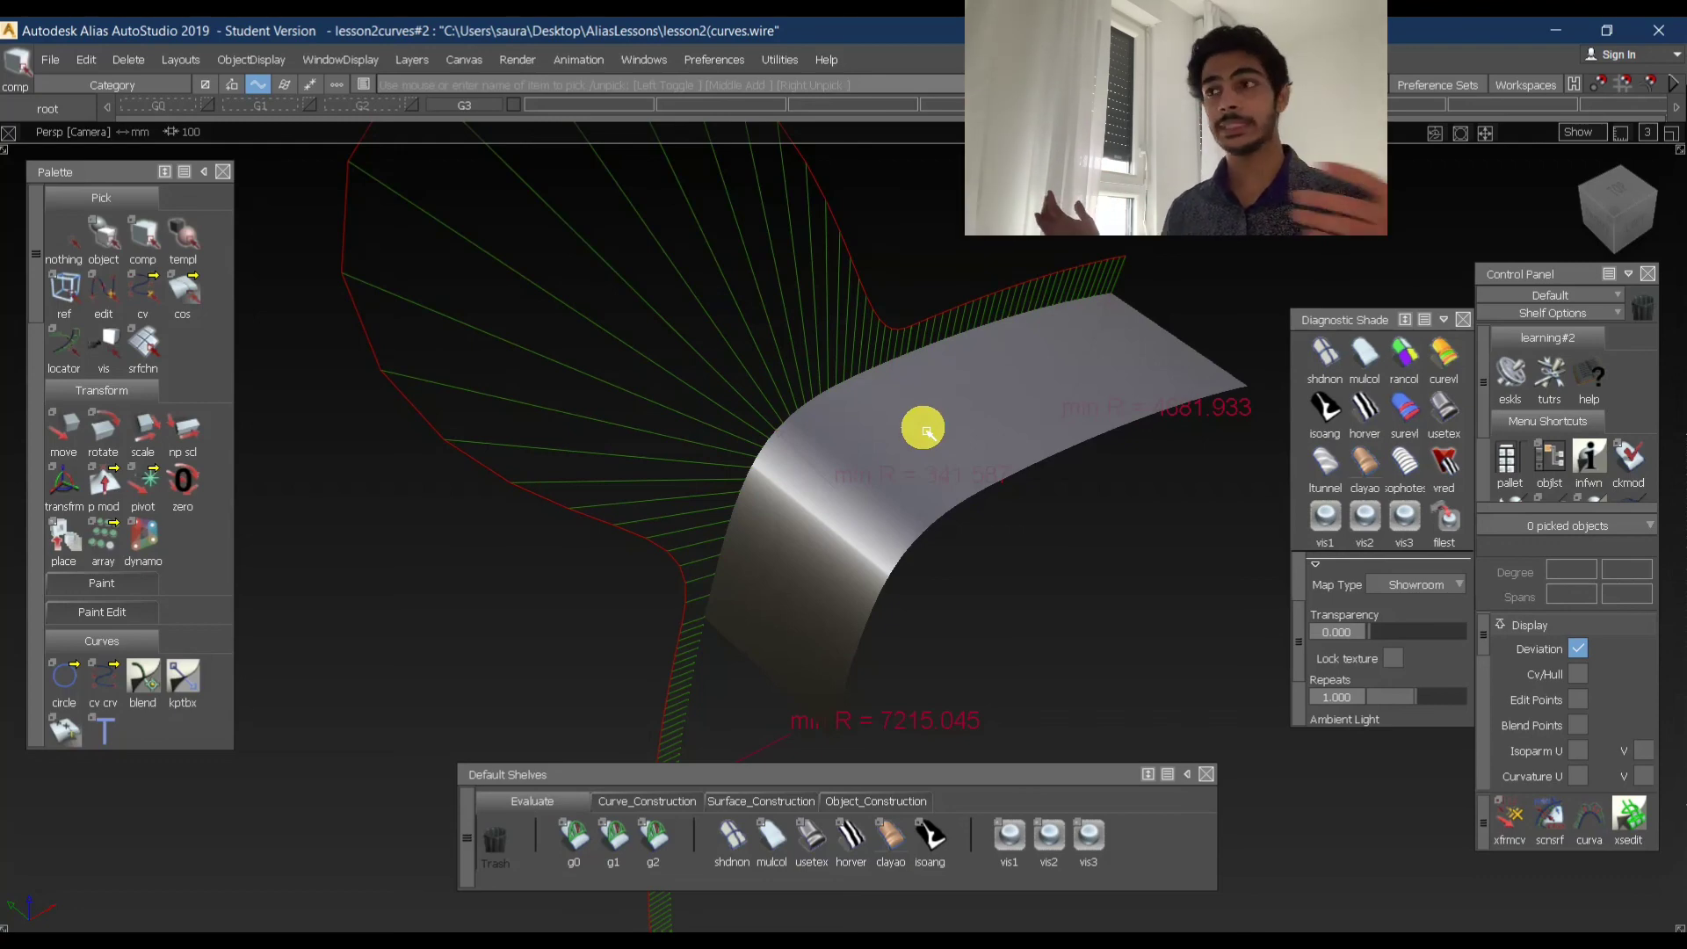
- Remove the curvature combs from the G3 curves
left_click(518, 111)
left_click(501, 109)
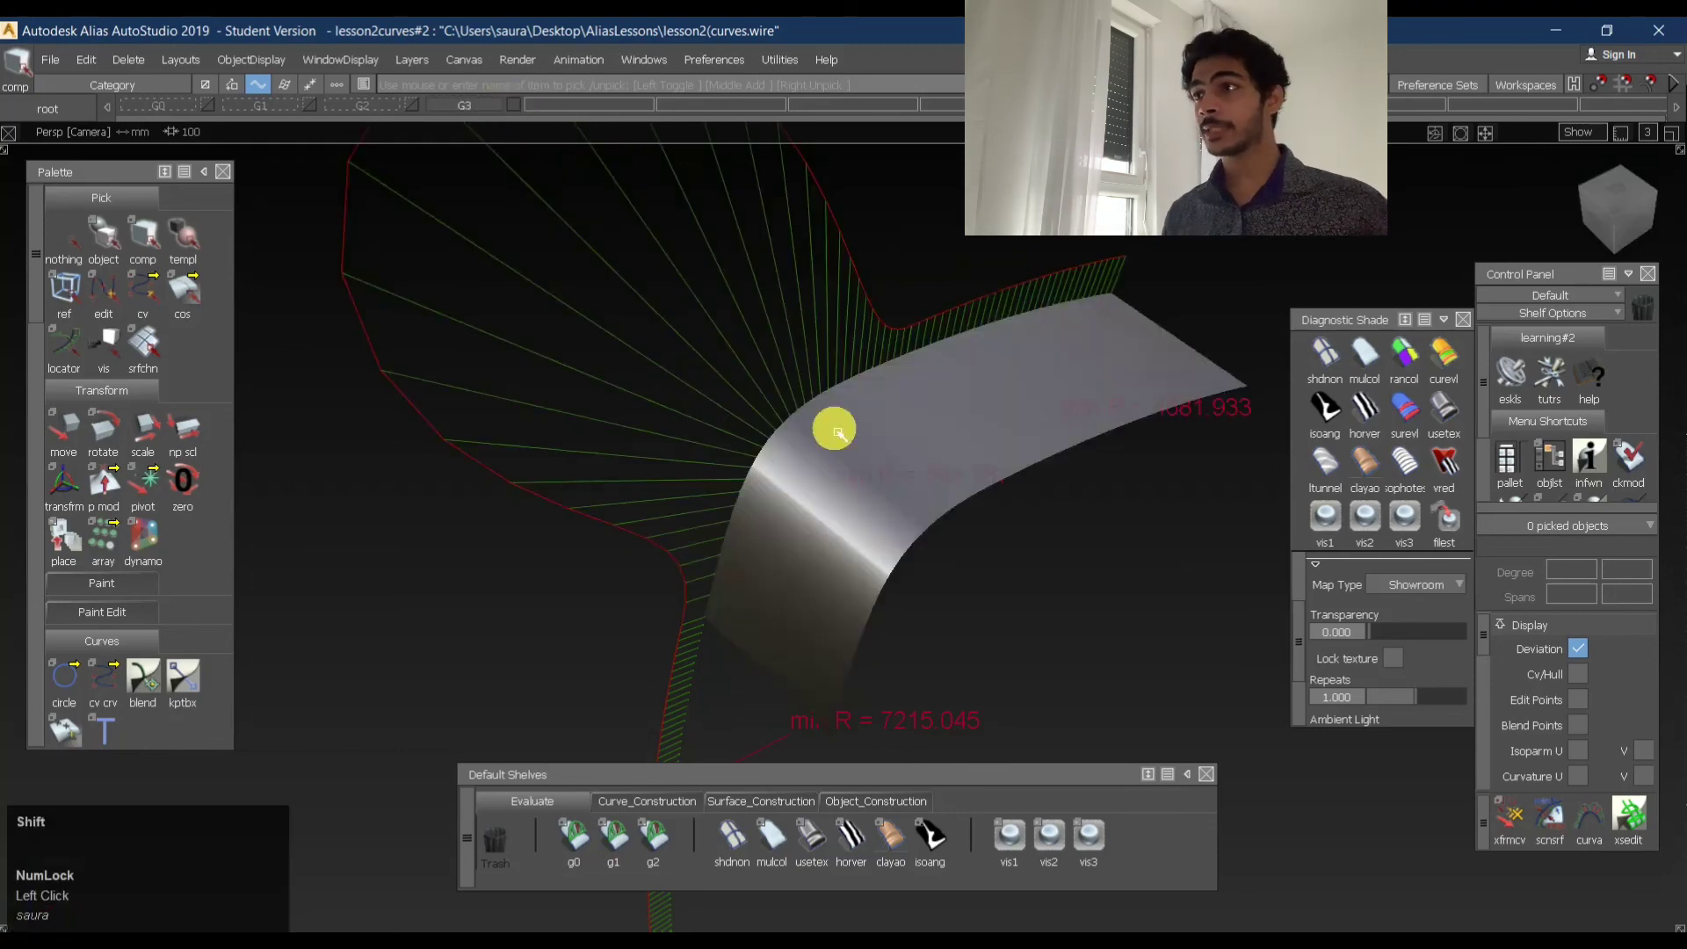
middle_click_drag(833, 426, 723, 616, "ctrl+shift")
left_click_drag(425, 482, 1630, 249, "ctrl+shift")
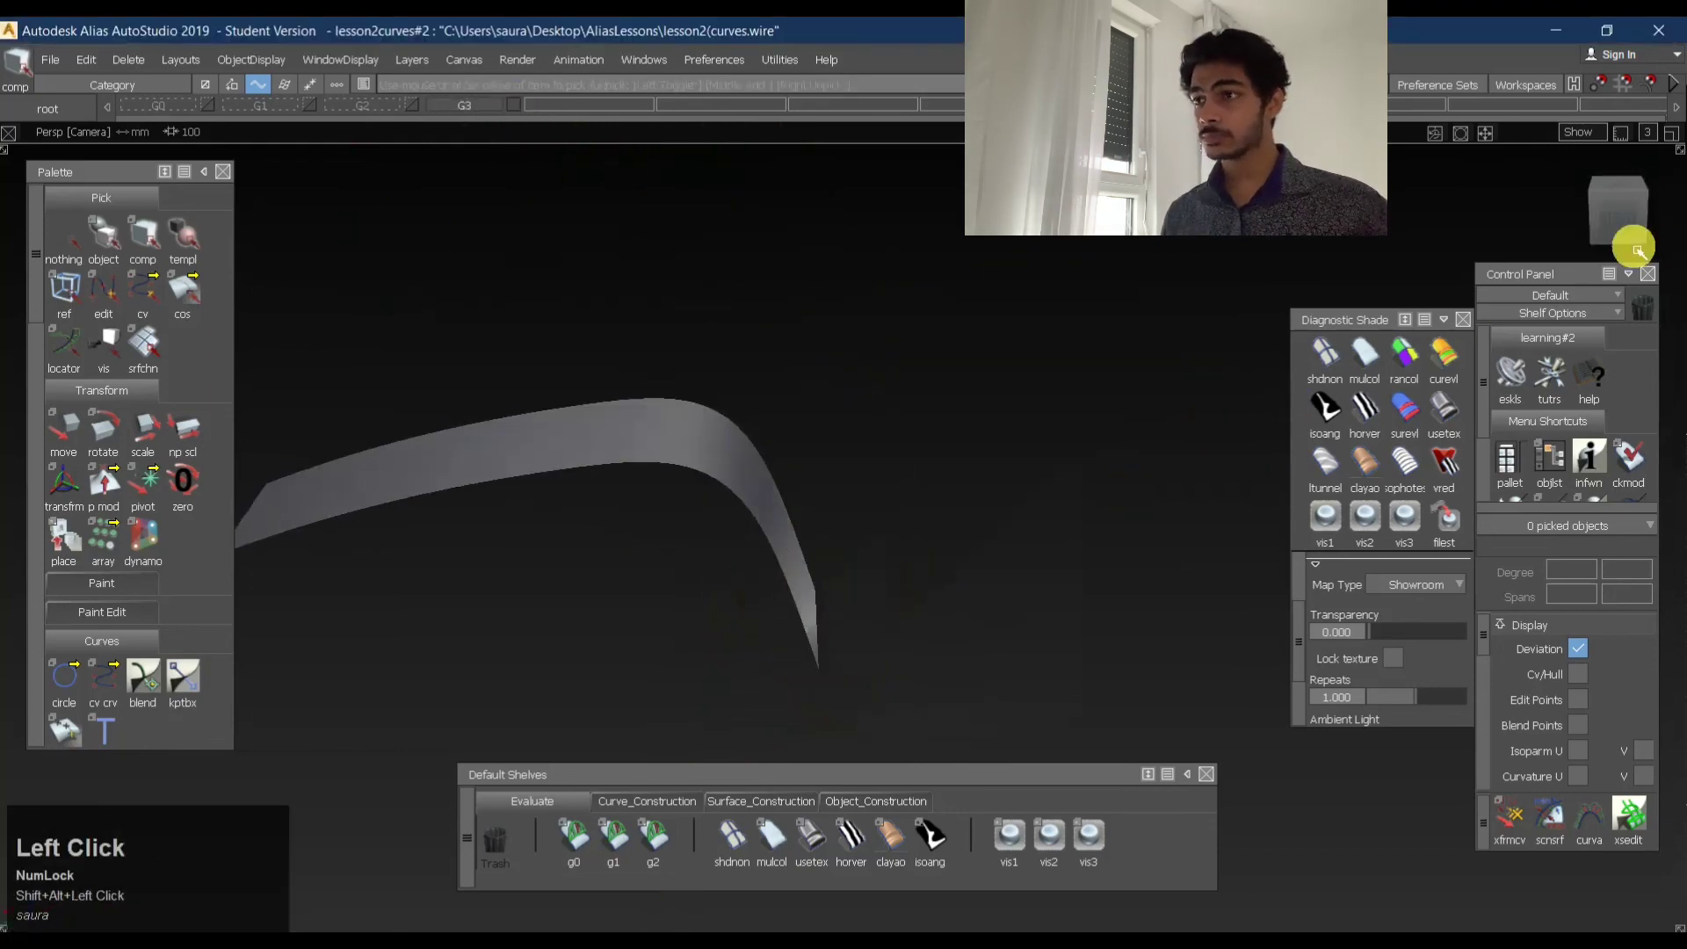
- Make the G2, G1 and G0 layers visible again beside the G3 surface
left_click(366, 106)
left_click(319, 108)
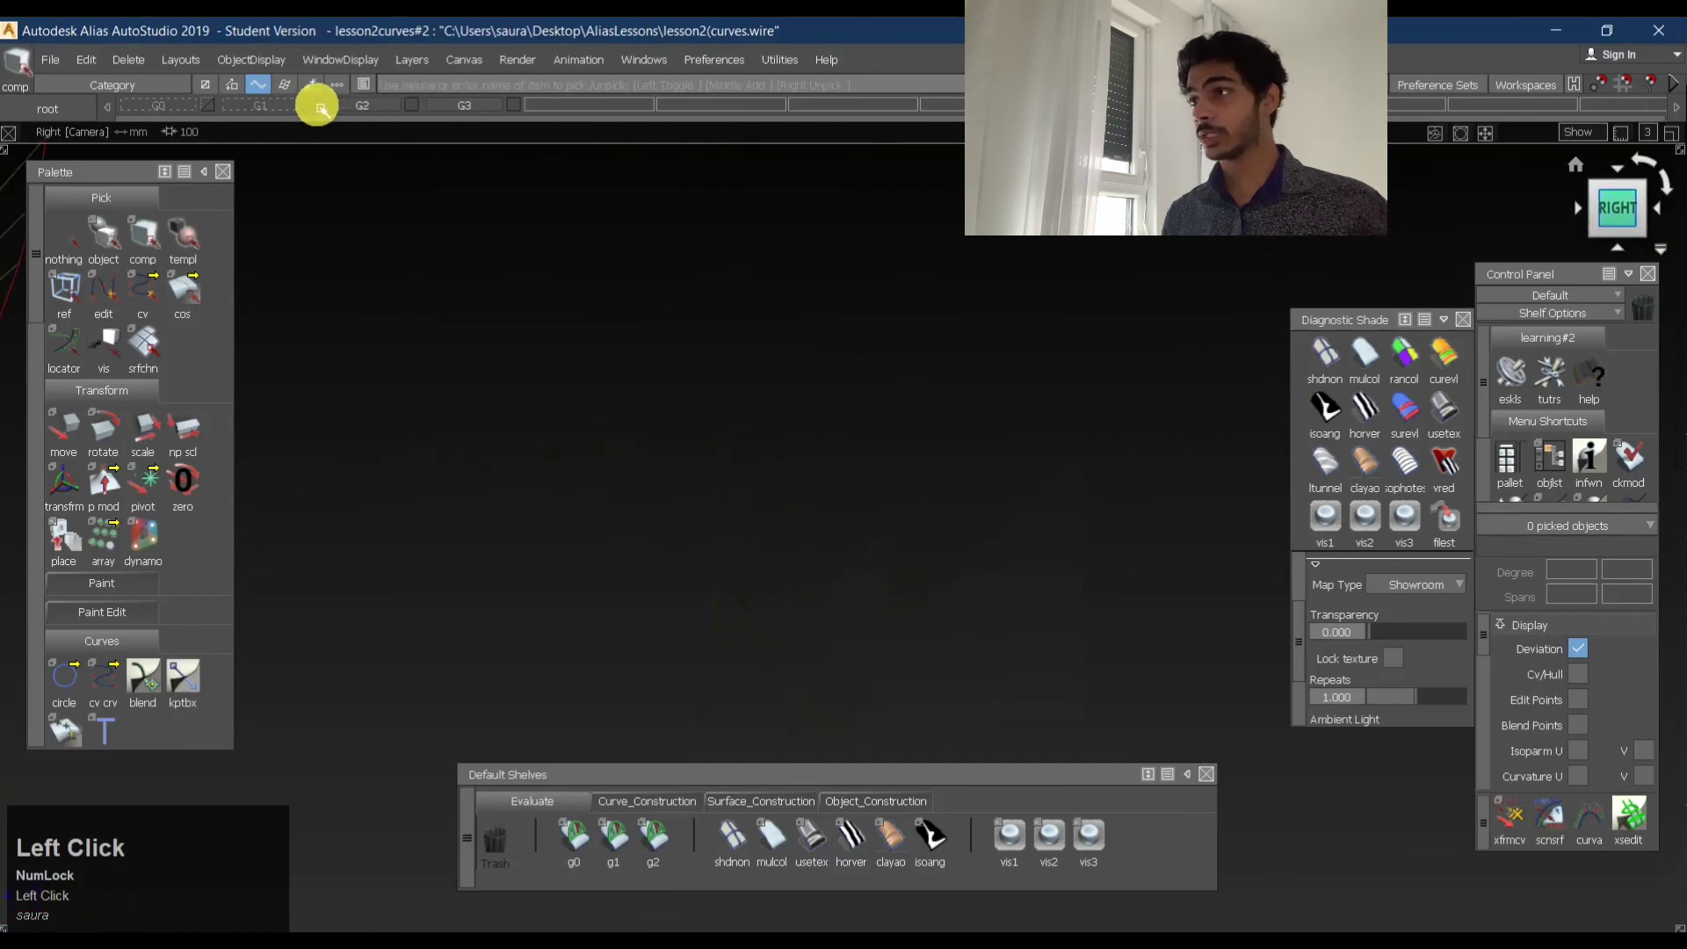
left_click(206, 113)
- Delete the leftover curve extending below the G3 surface
right_click_drag(1186, 498, 1005, 512, "alt+shift")
middle_click(1134, 405, "ctrl+shift")
middle_click_drag(1134, 410, 830, 338, "ctrl+shift")
left_click_drag(738, 446, 860, 508, "alt+shift")
right_click_drag(860, 507, 962, 444, "alt+shift")
middle_click_drag(941, 395, 915, 331, "alt+shift")
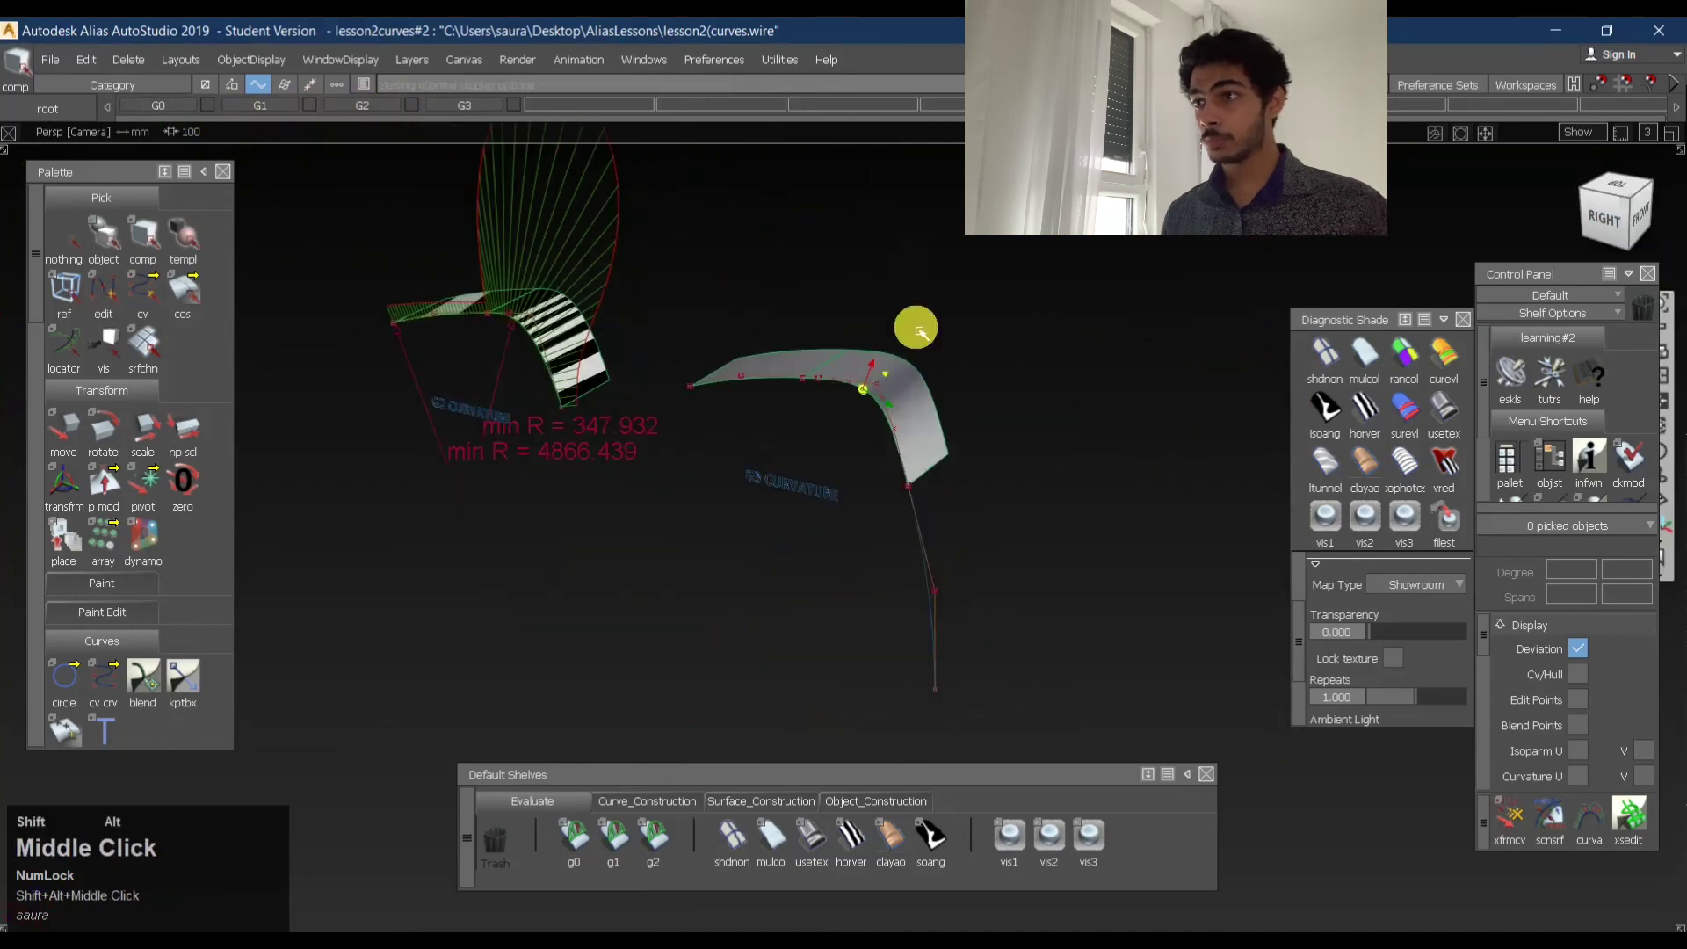
mouse_move(734, 525)
left_mouse_down("ctrl+shift")
mouse_move(885, 532)
mouse_move(1088, 583)
mouse_move(1075, 555)
left_mouse_up("ctrl+shift")
key("Delete")
key("Return")
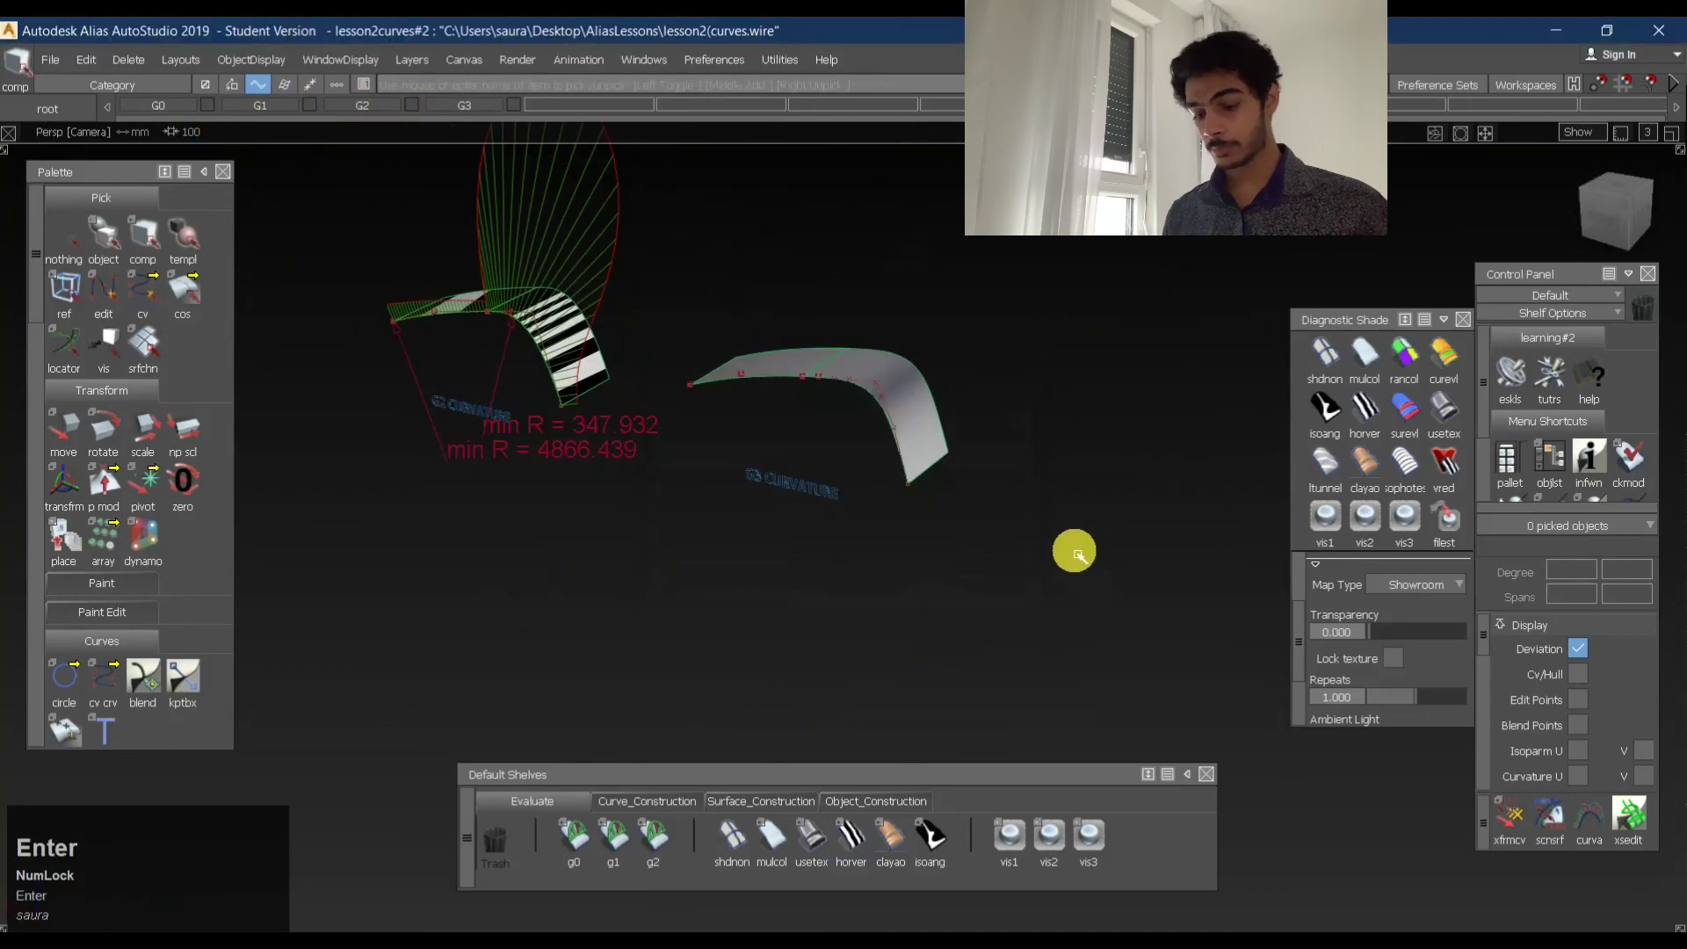
- Toggle the G0, G1 and G2 layers off and back on around the G3 surface
left_click_drag(932, 462, 903, 370, "alt+shift")
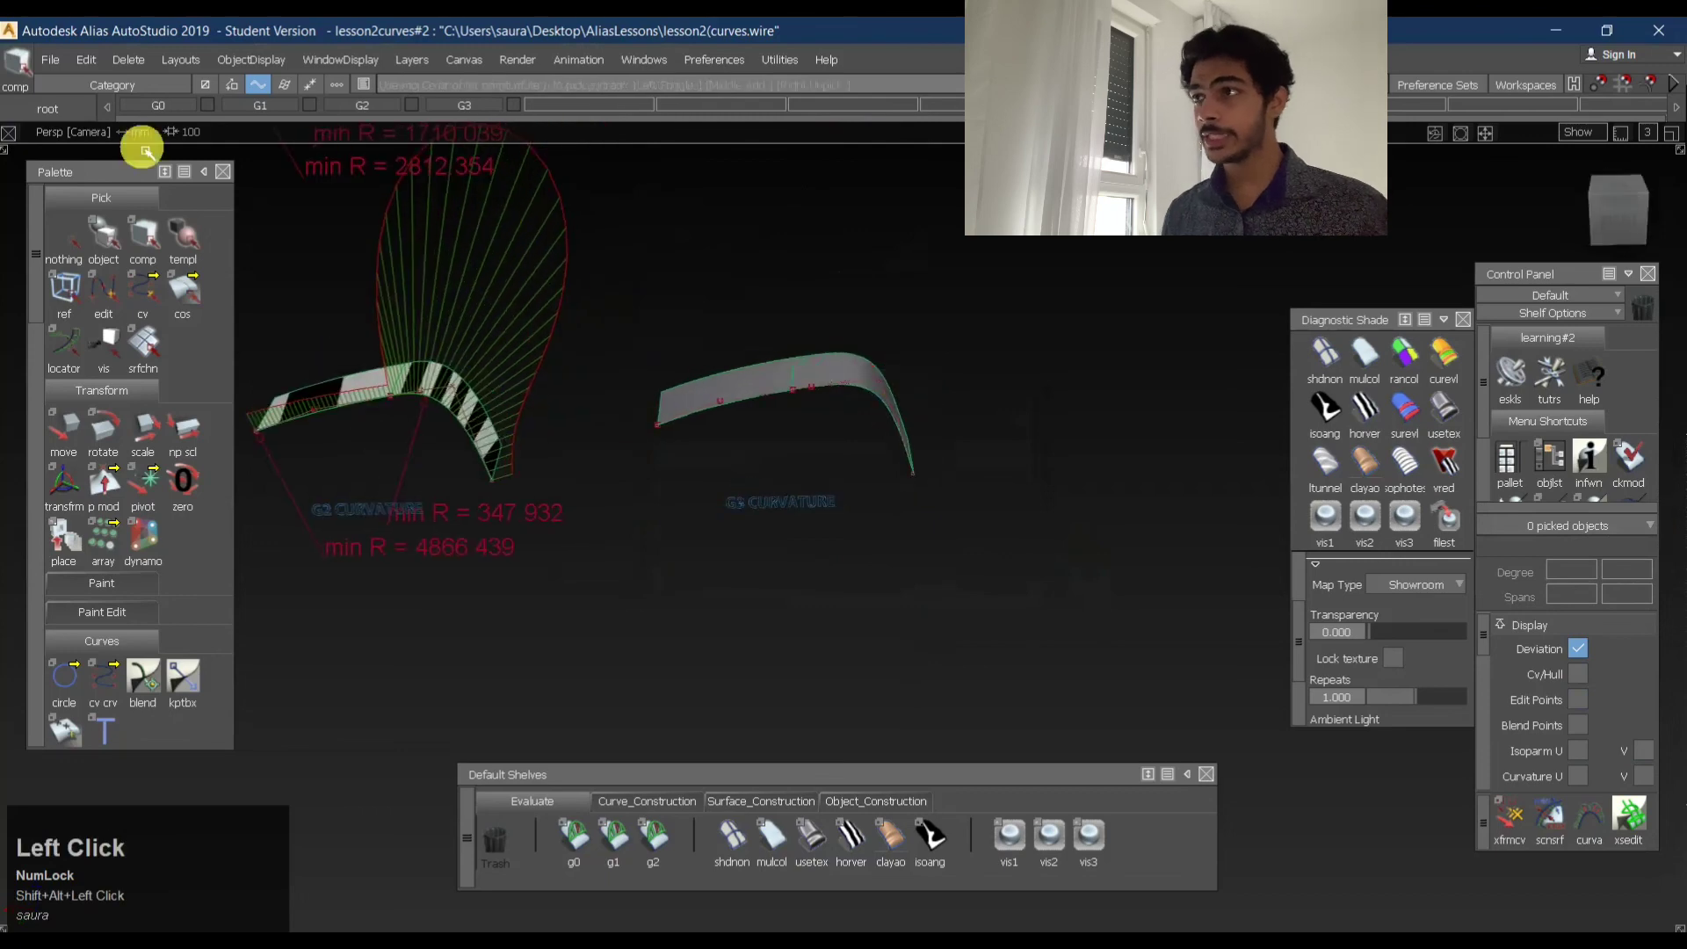
left_click(207, 107)
left_click(413, 109)
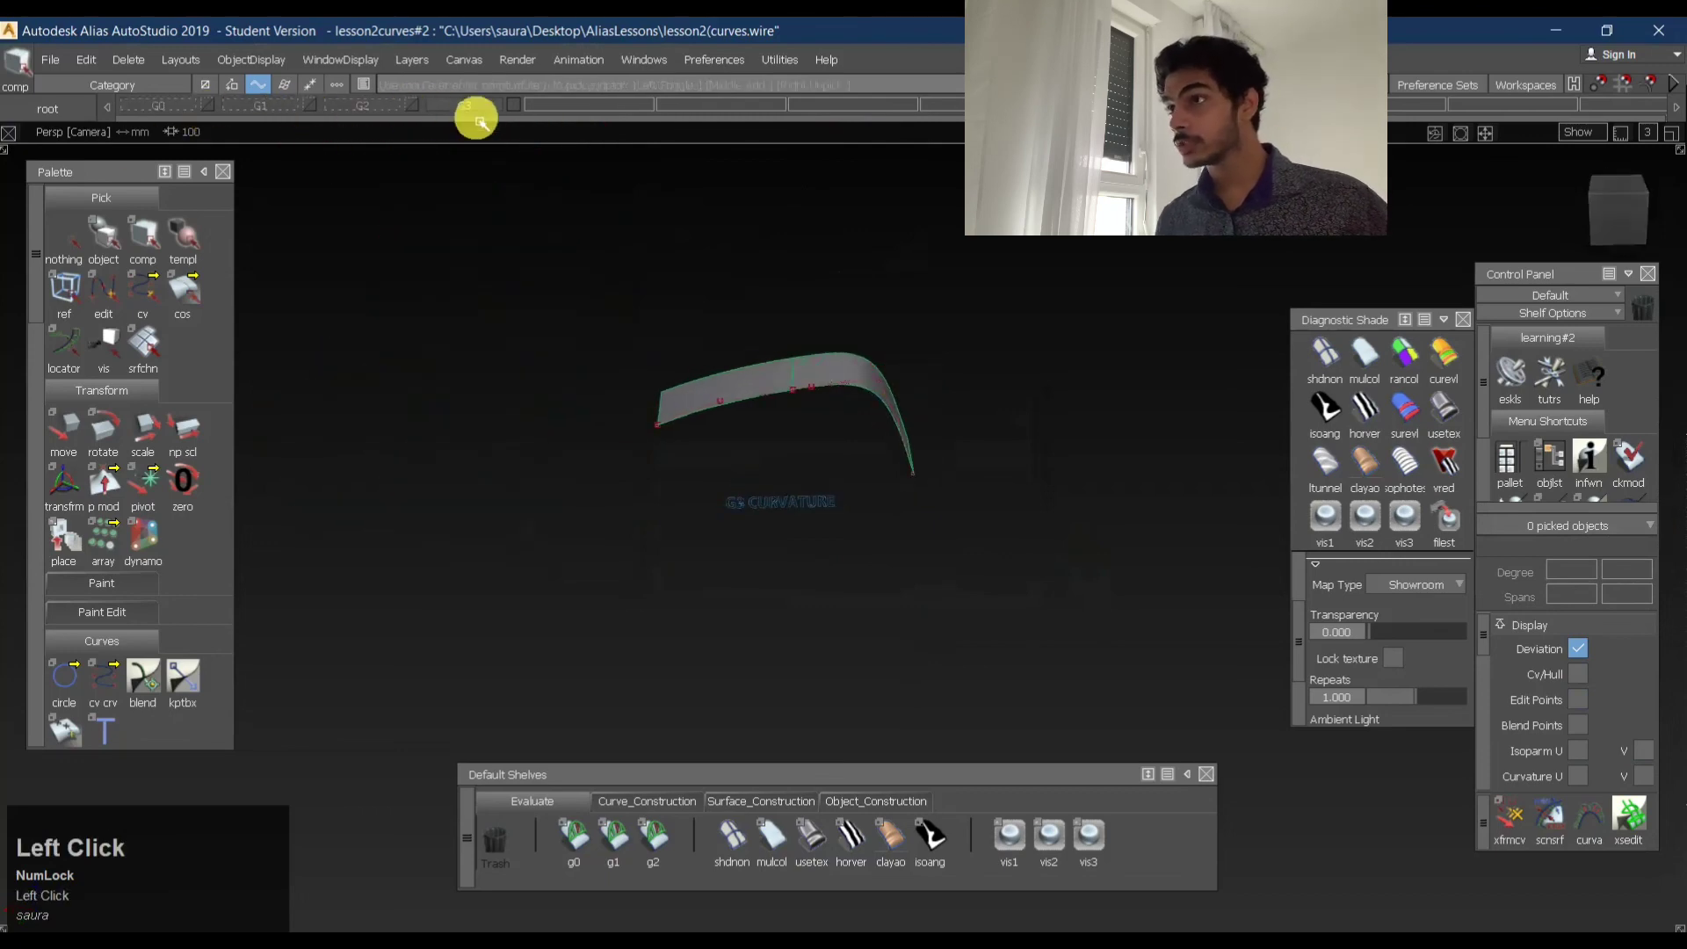
left_click(413, 106)
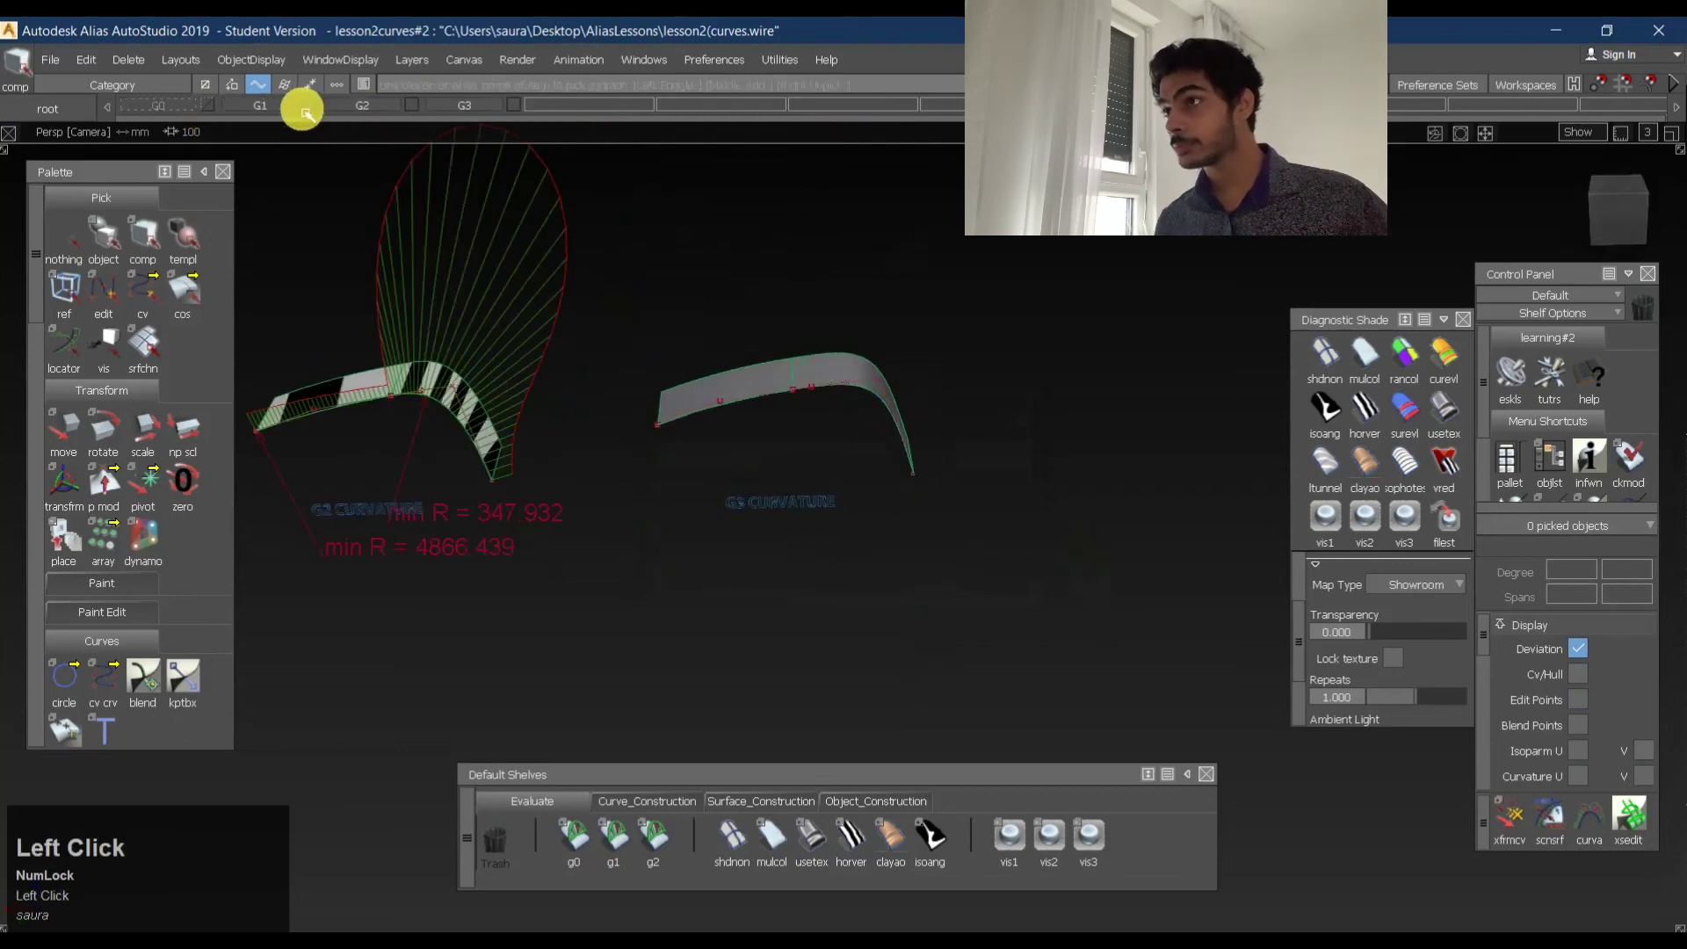
left_click(207, 109)
- Compare the shaded G0, G1, G2 and G3 surfaces side by side from several angles
middle_click_drag(1036, 365, 1163, 471, "alt+shift")
right_click_drag(1131, 466, 1095, 474, "alt+shift")
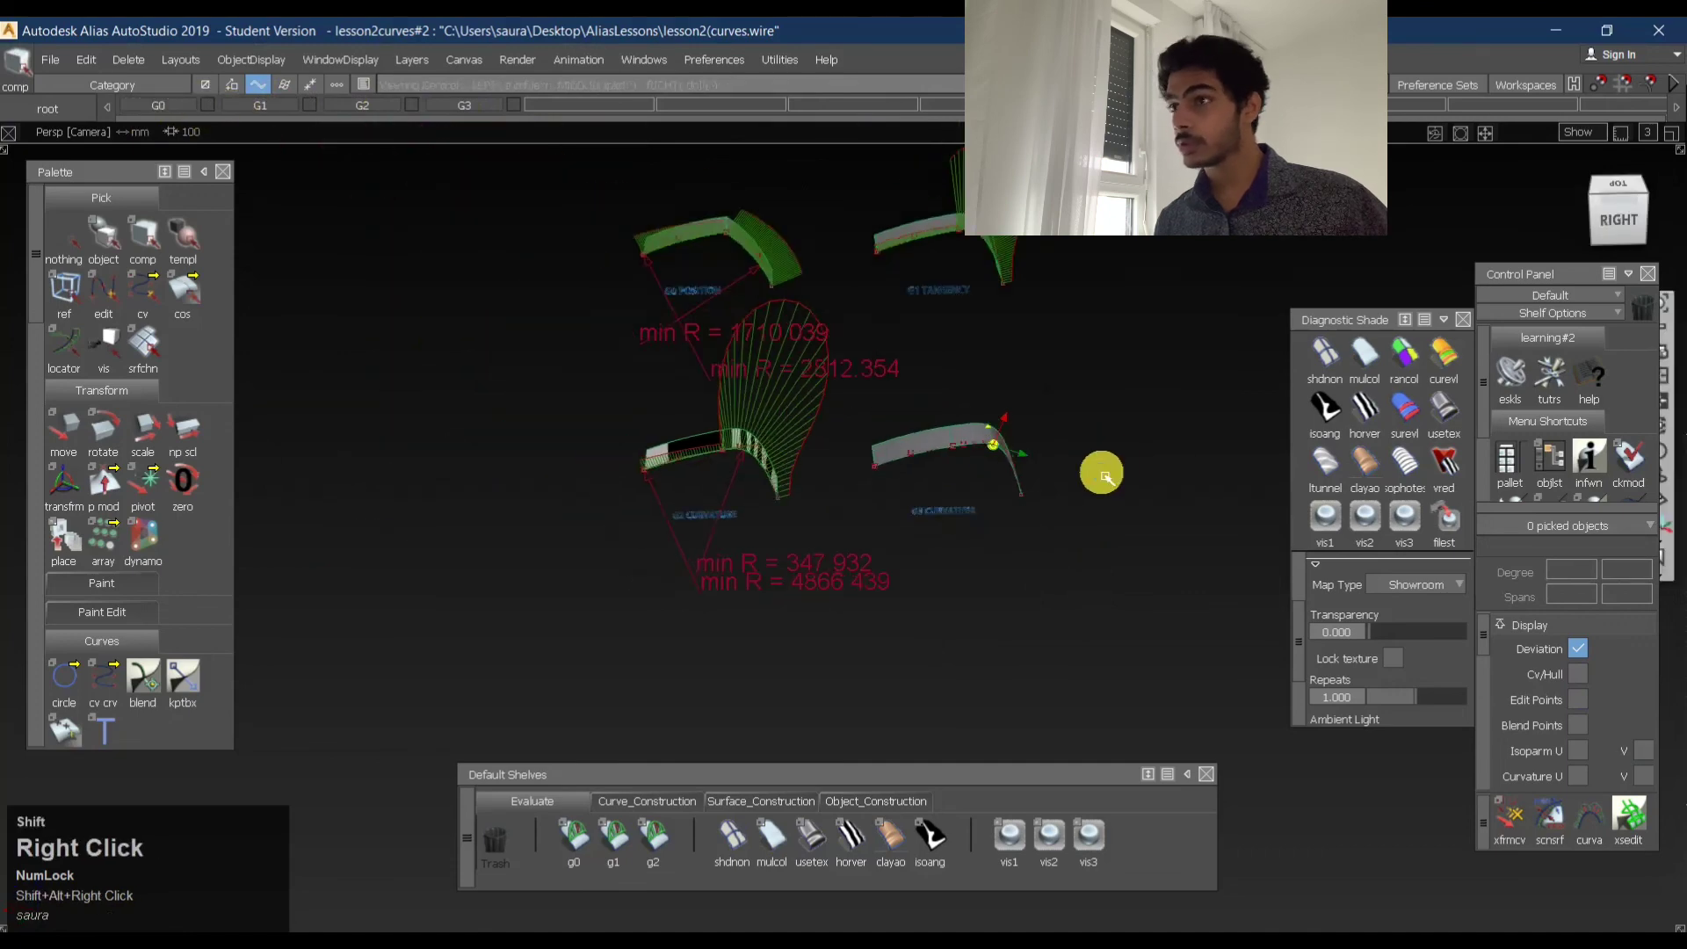
left_click_drag(1095, 474, 1198, 387, "alt+shift")
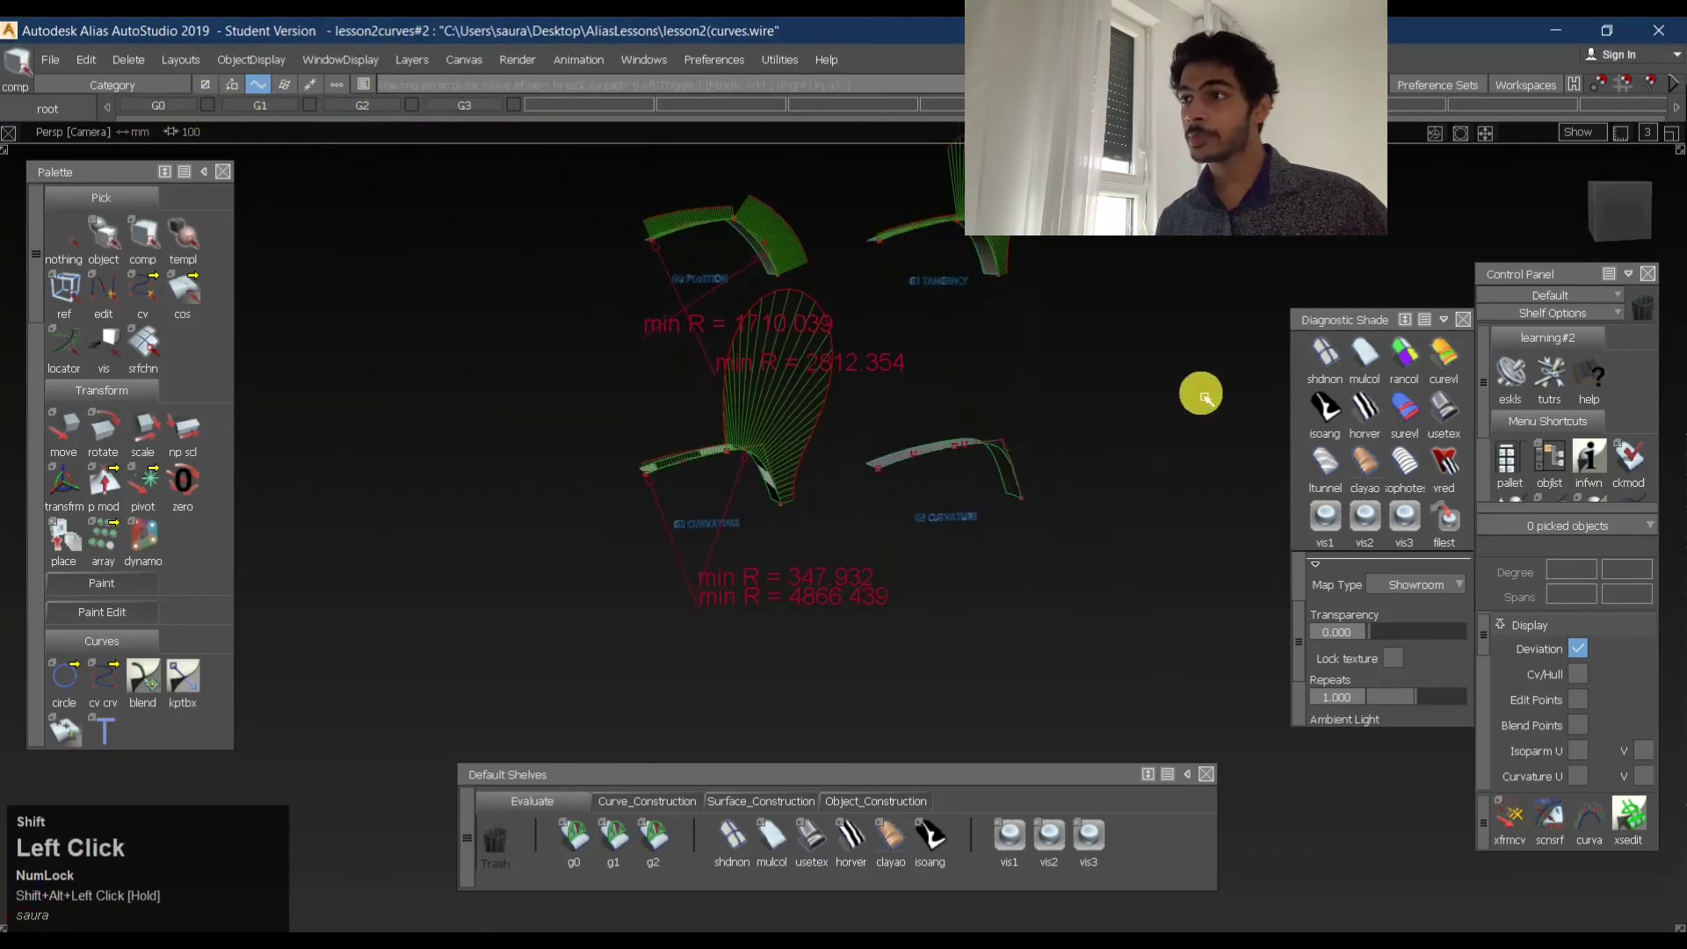
mouse_move(990, 433)
left_mouse_down("alt+shift")
mouse_move(949, 602)
mouse_move(969, 448)
left_mouse_up("alt+shift")
right_click_drag(970, 449, 1010, 425, "alt+shift")
left_click_drag(1009, 425, 357, 440, "alt+shift")
middle_click_drag(628, 446, 634, 535, "alt+shift")
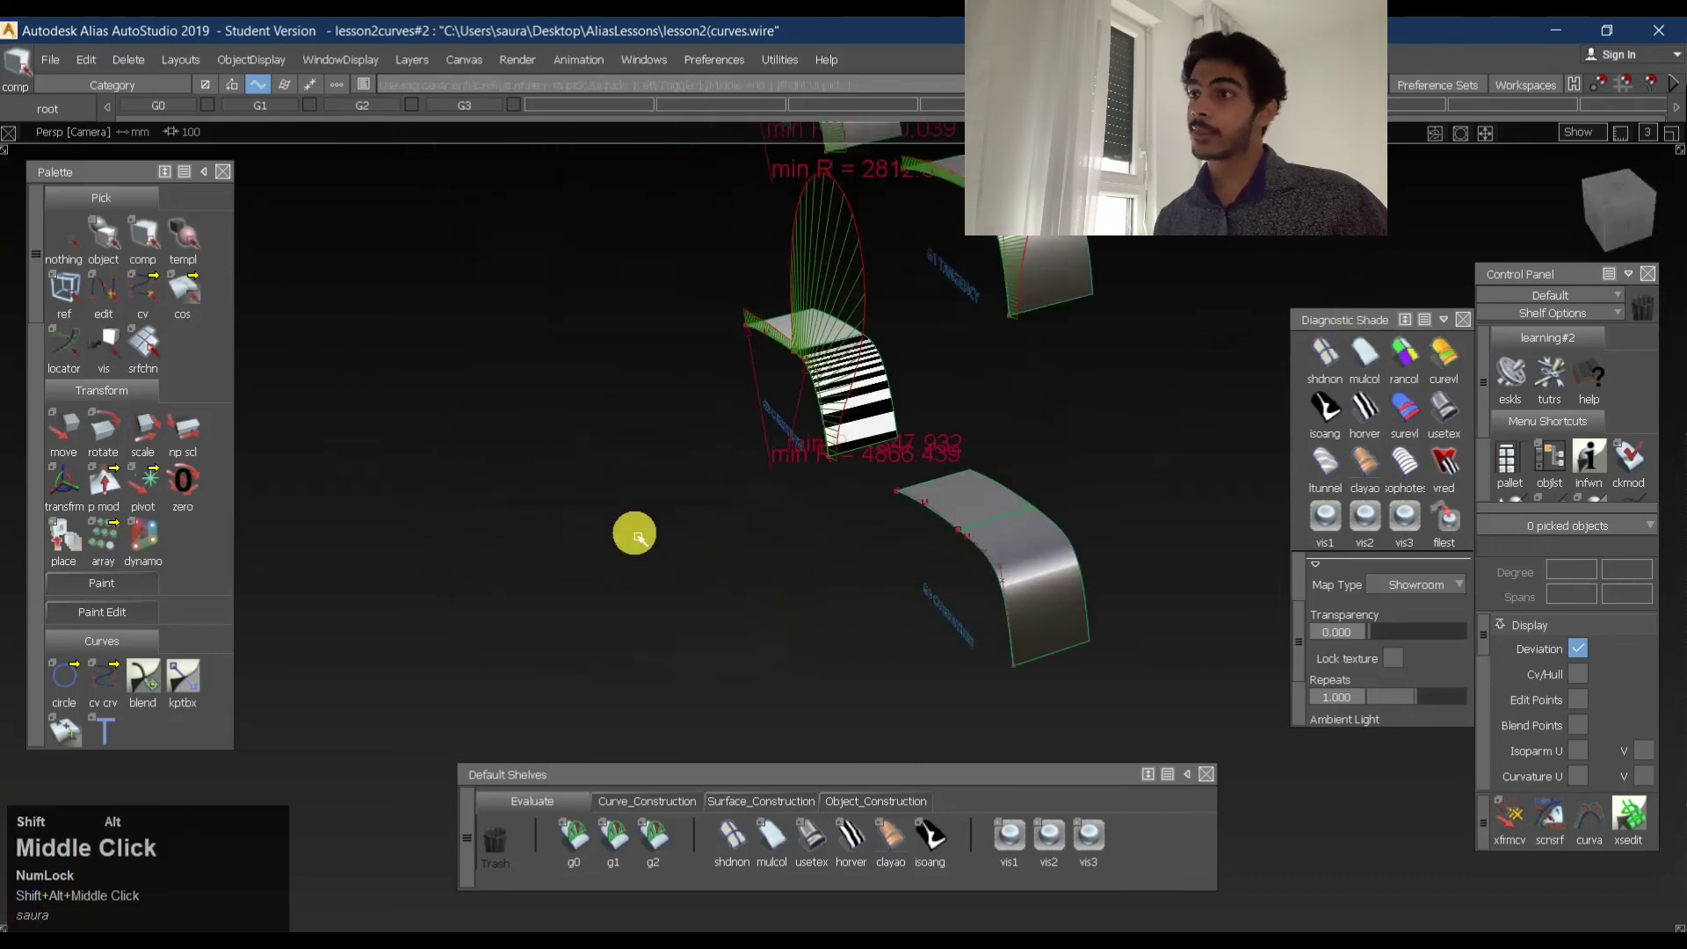
left_click_drag(634, 534, 1159, 466, "alt+shift")
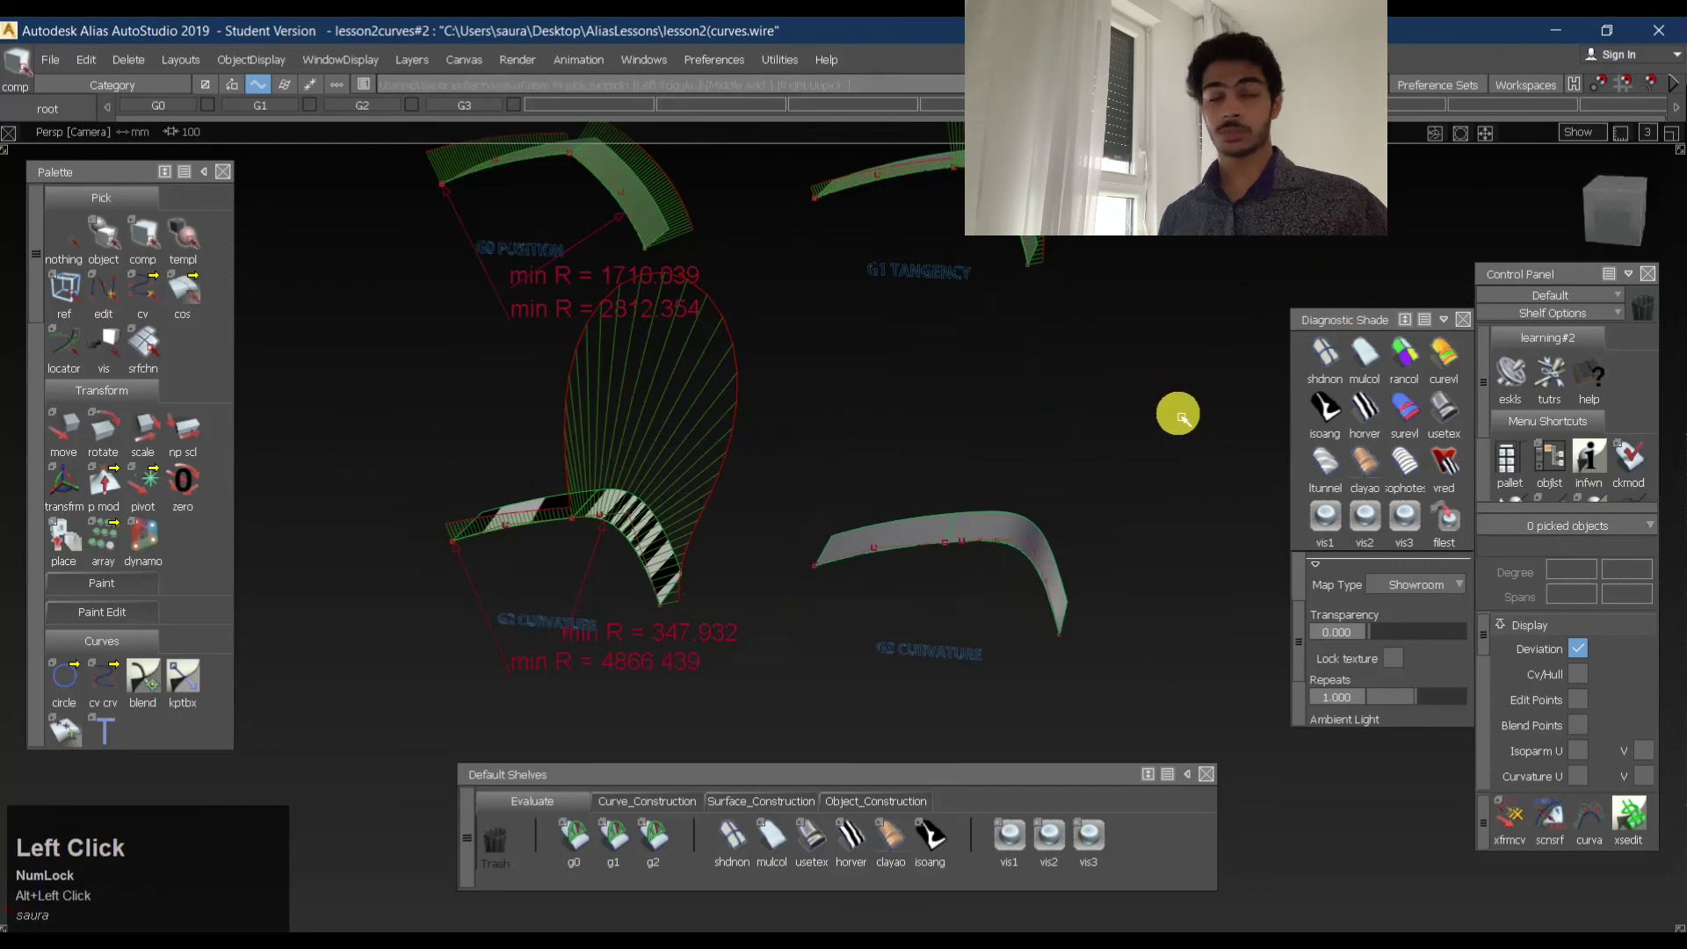